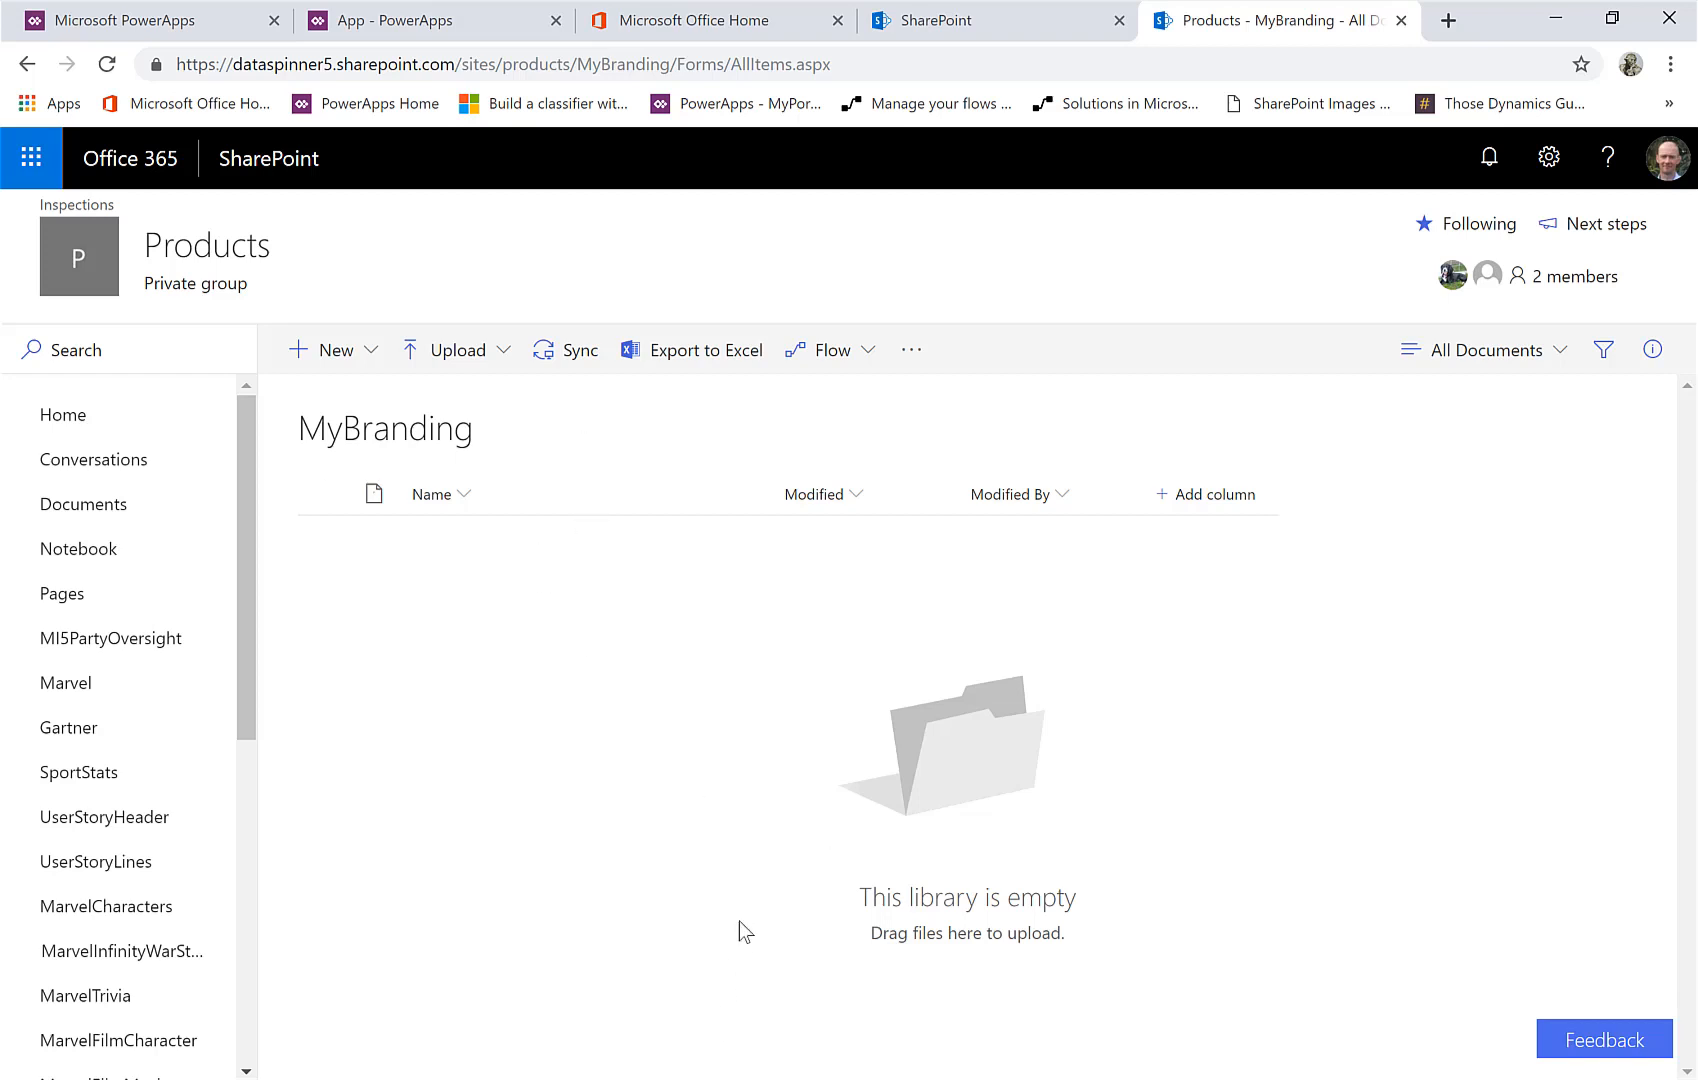
Upload the Griffindor, Hufflepuff, Ravenclaw and Slytherin images from the Hogwarts folder to the MyBranding library
click(472, 350)
click(471, 400)
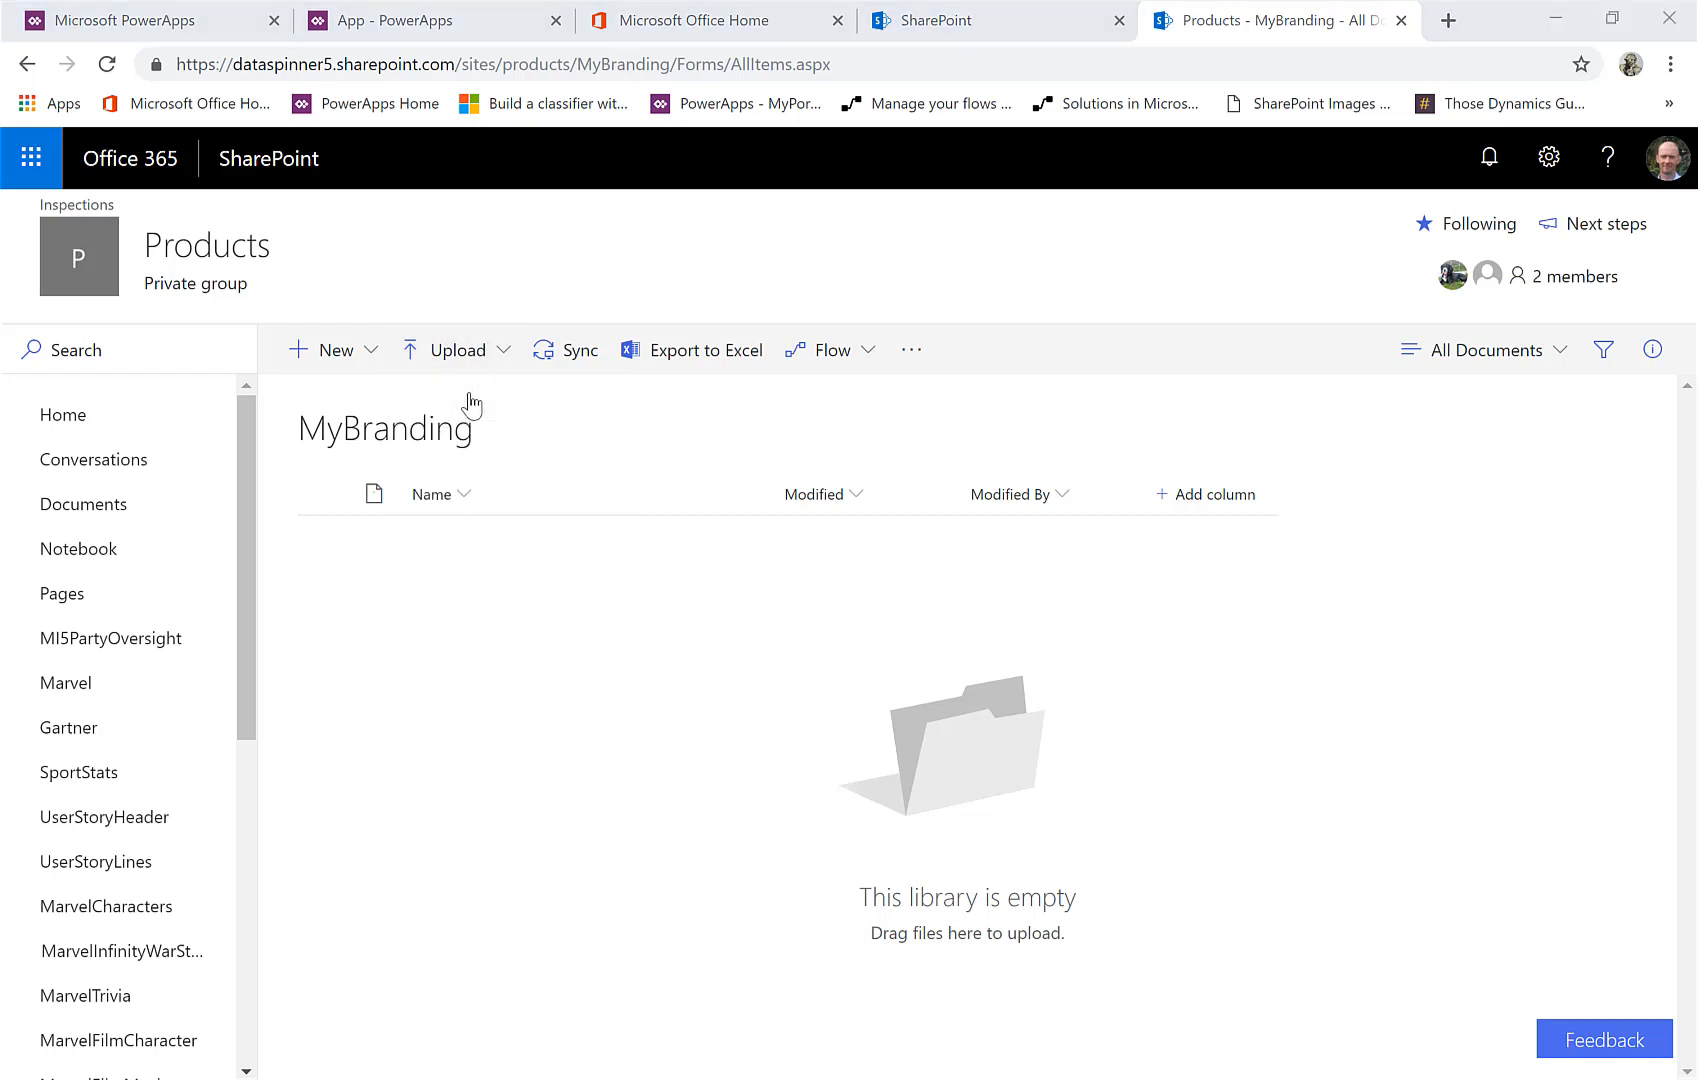
click(490, 225)
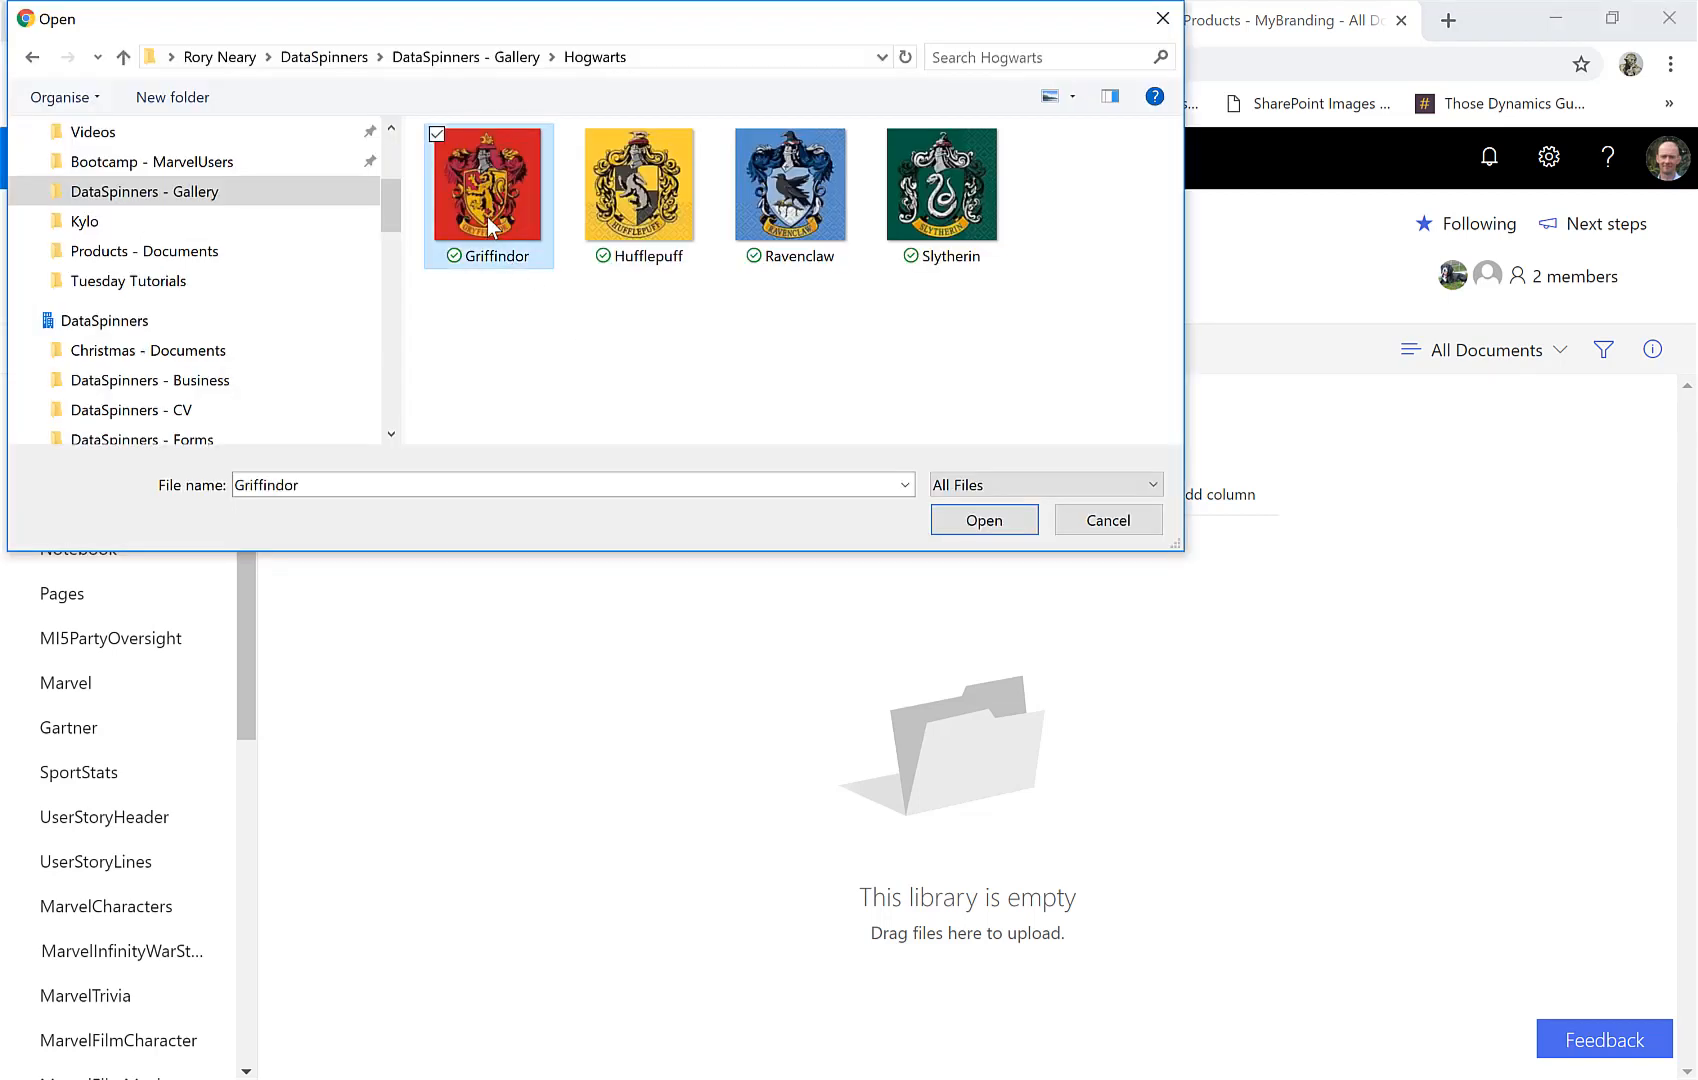
key(ctrl+a)
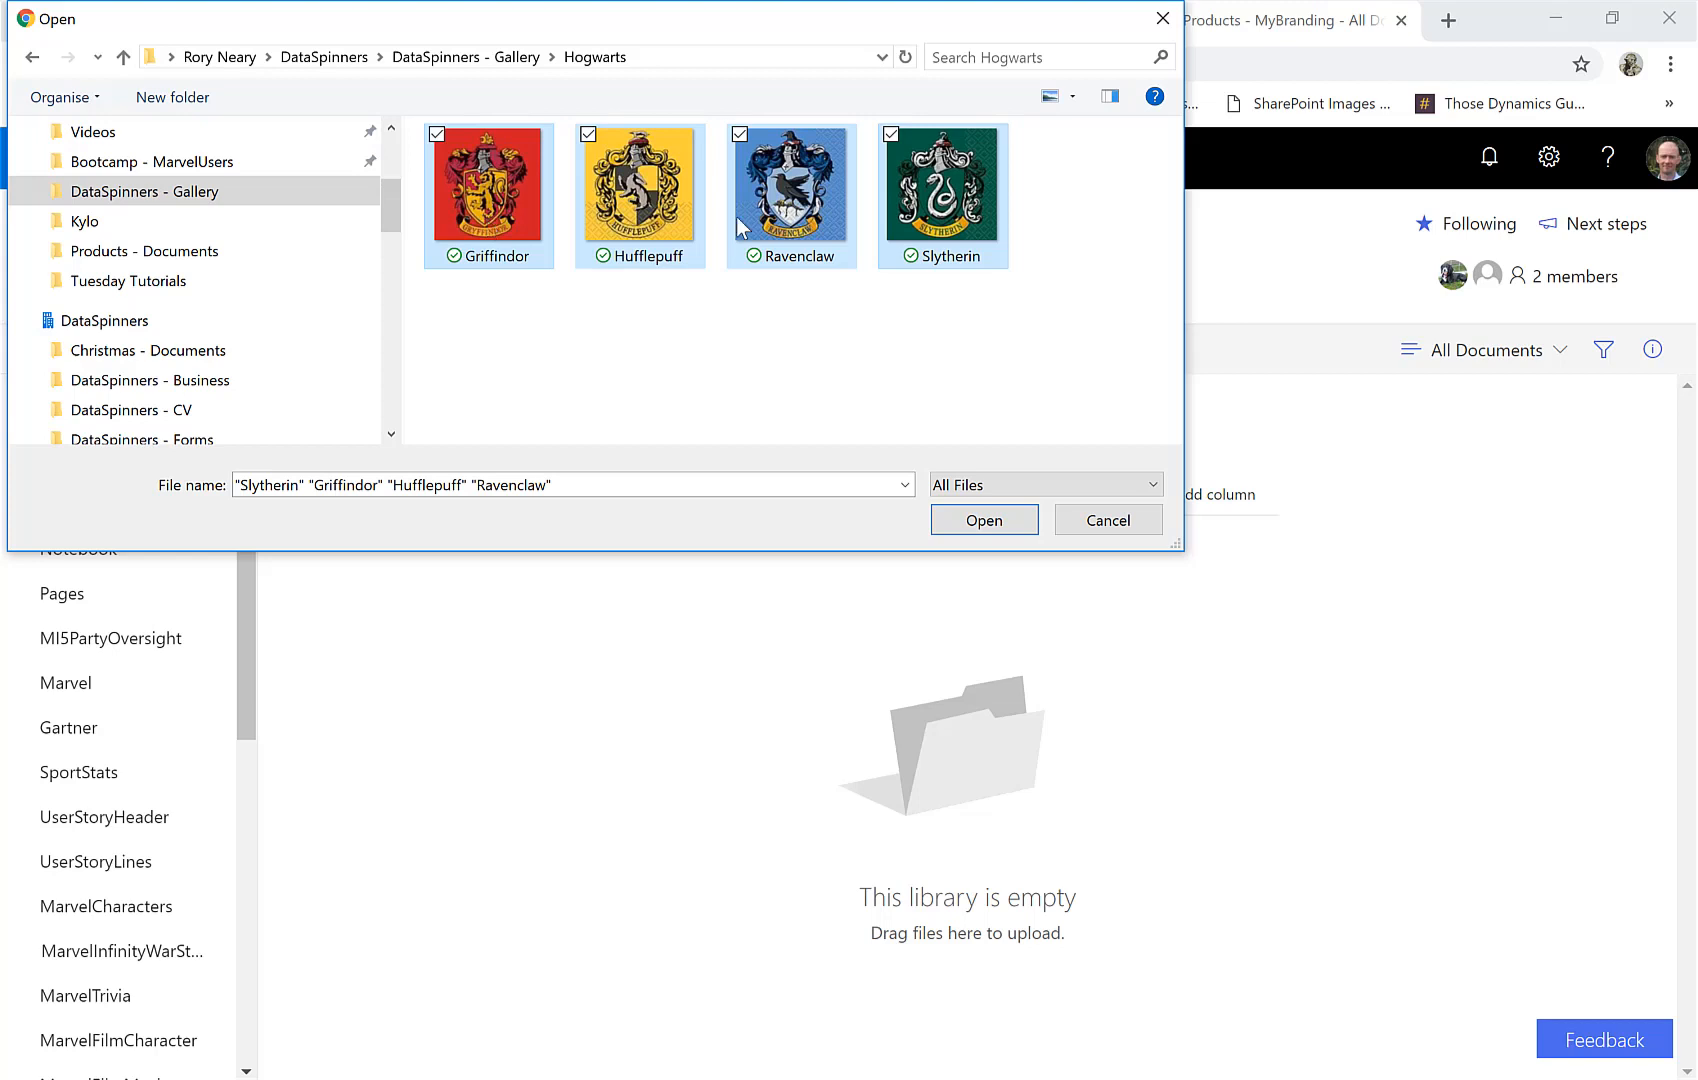
click(964, 527)
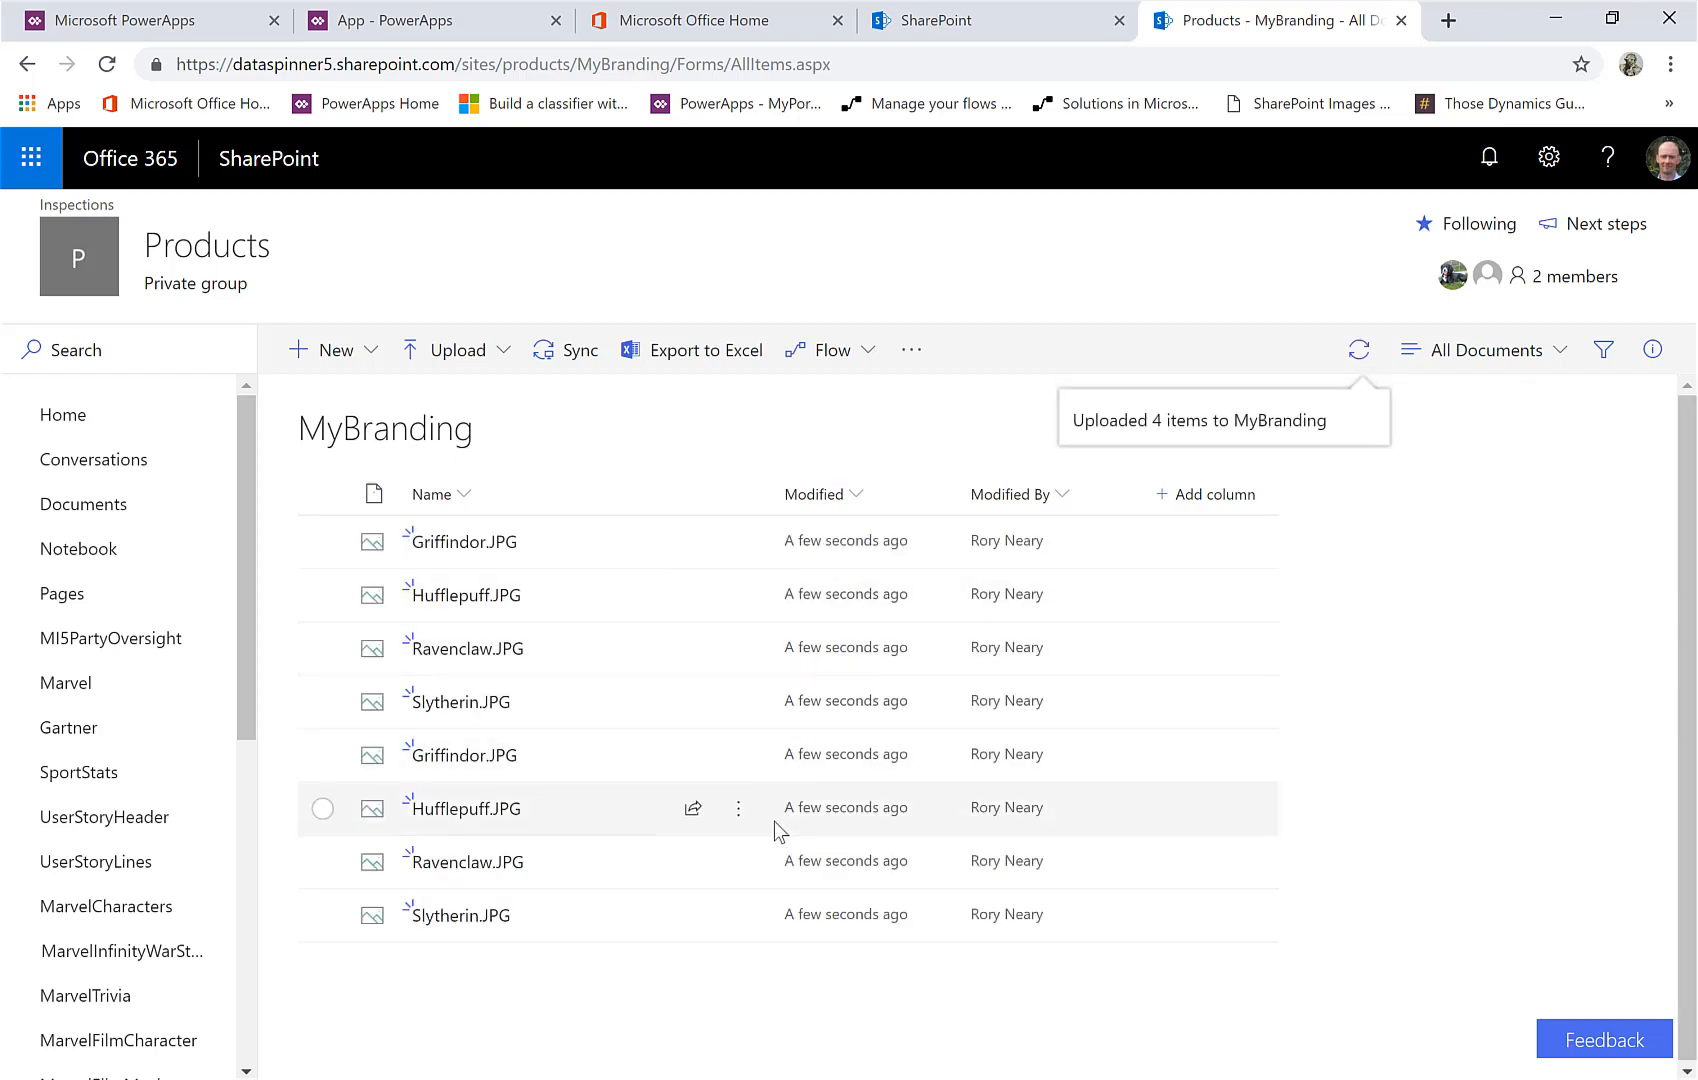
Reload the MyBranding library page to refresh its file list
click(323, 757)
click(321, 759)
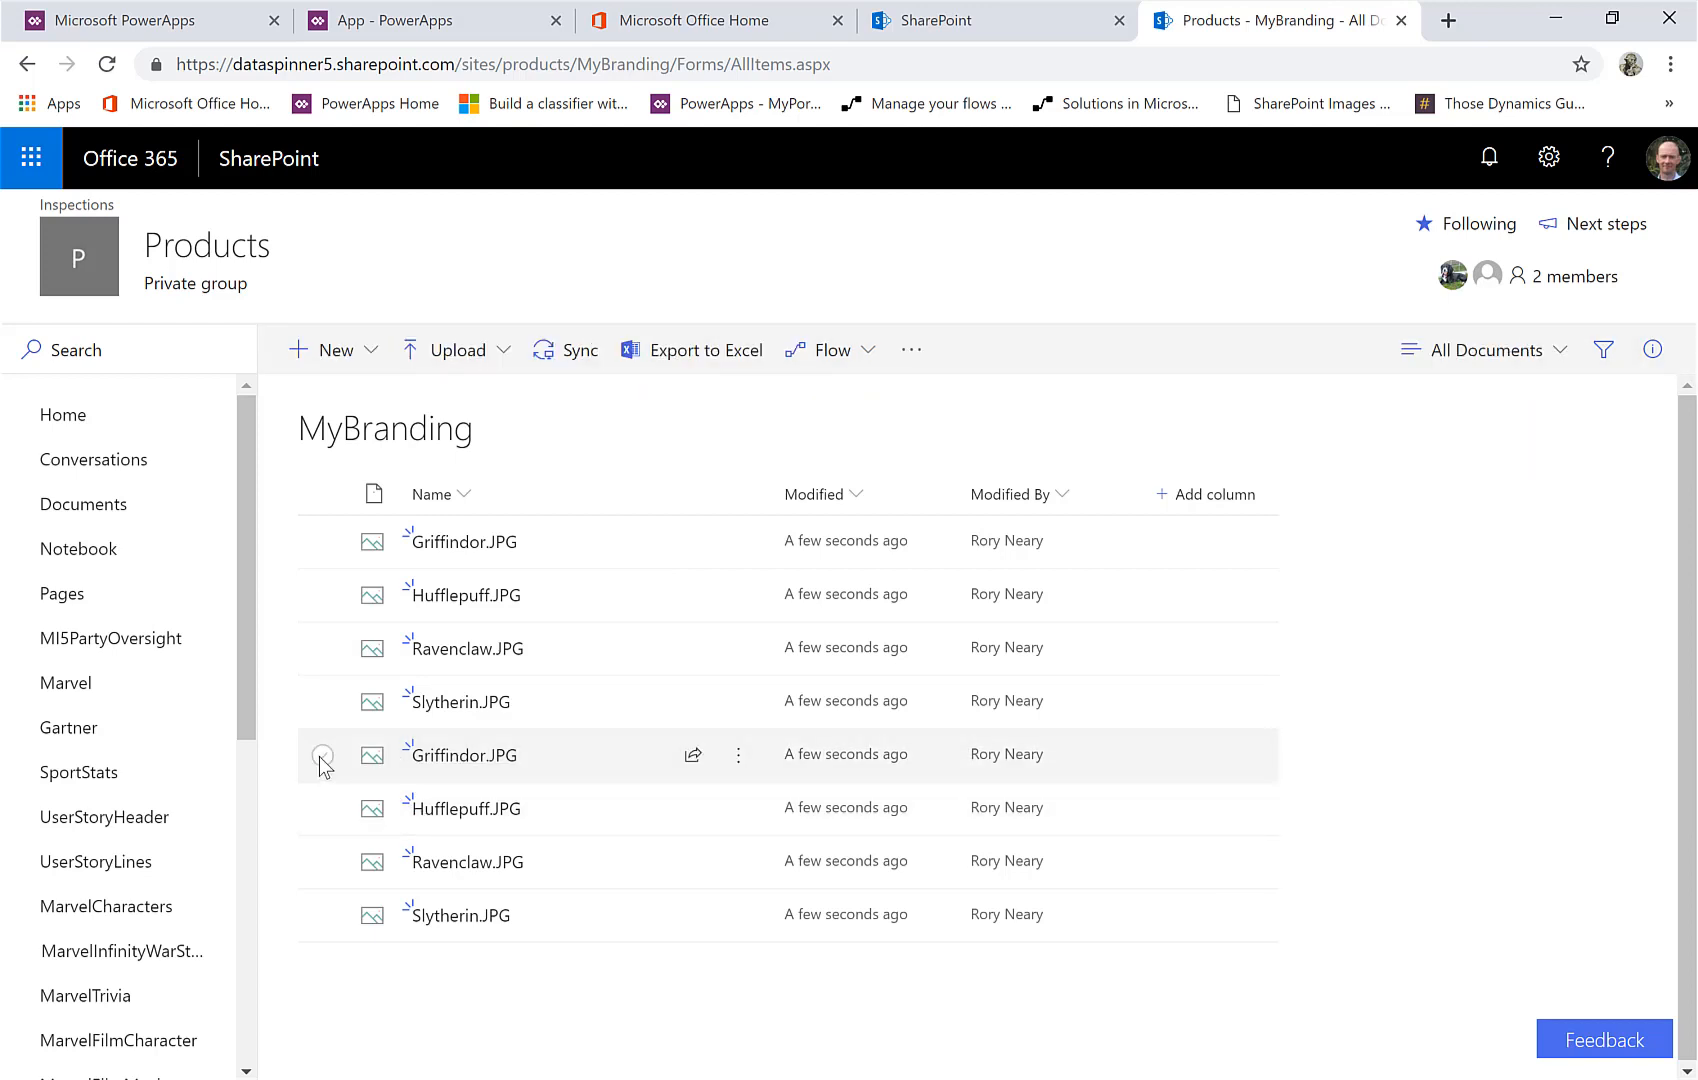
click(106, 64)
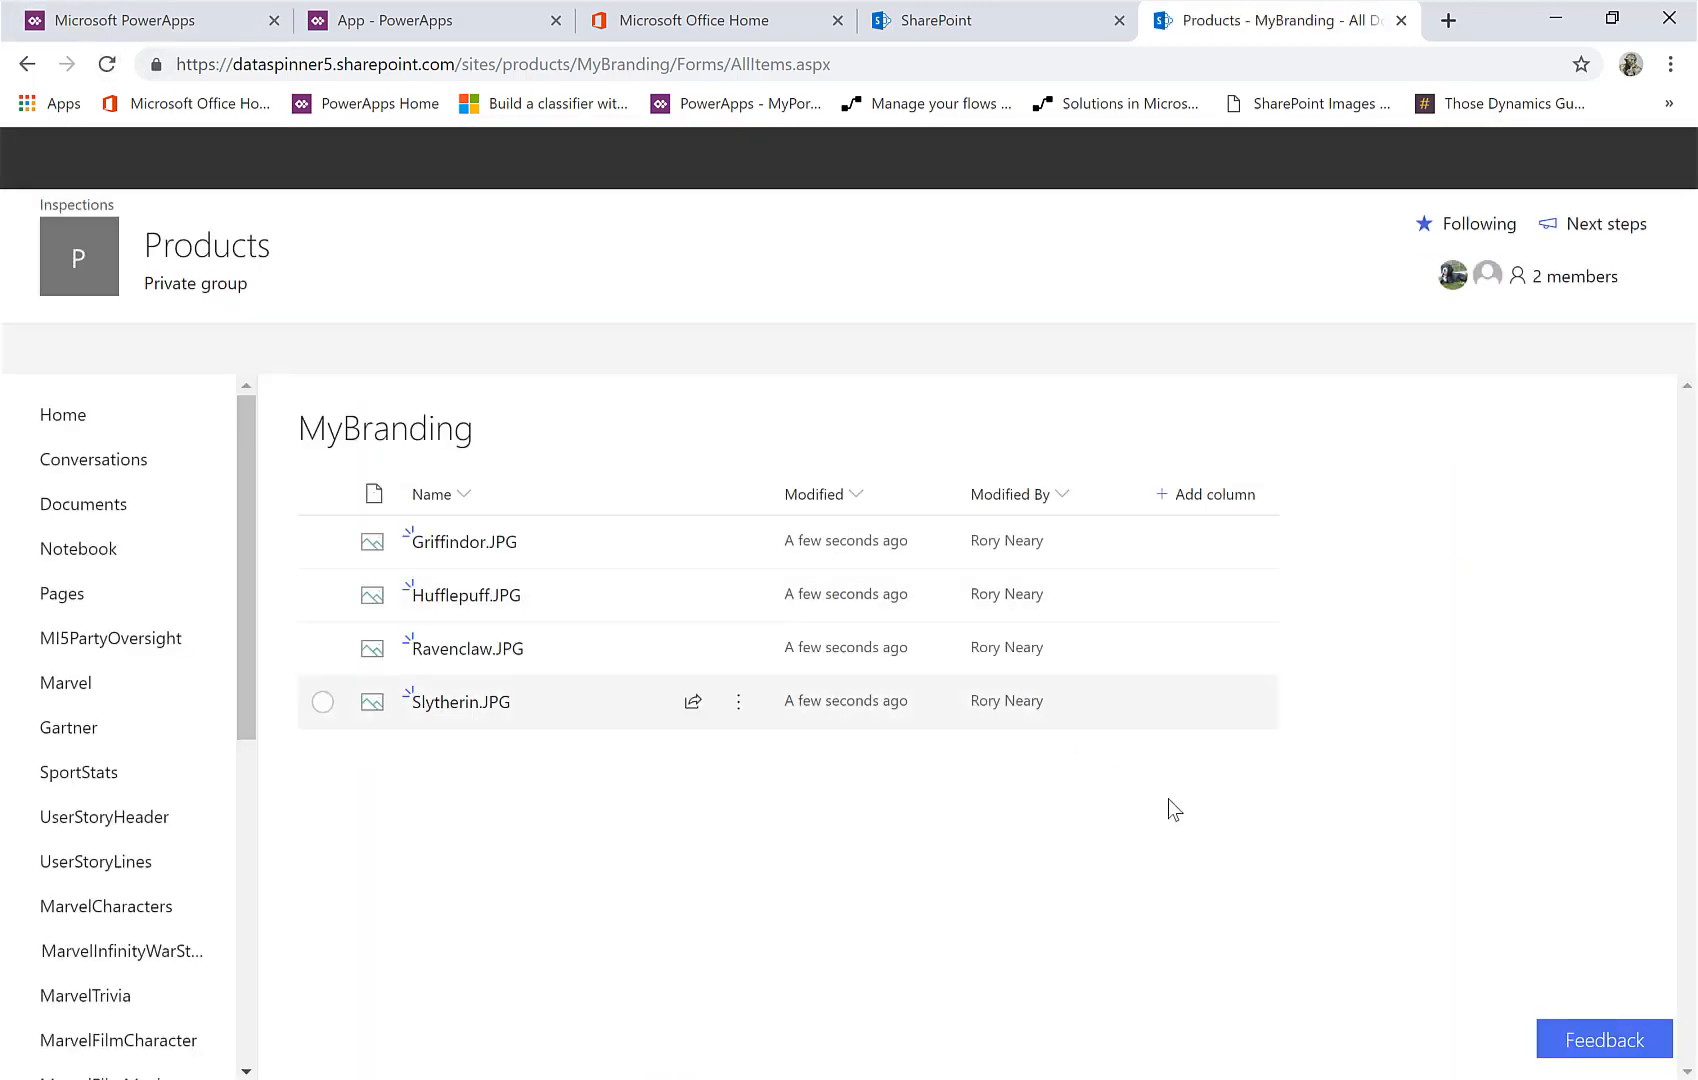
Add a Number column named Points to the MyBranding library
click(1165, 499)
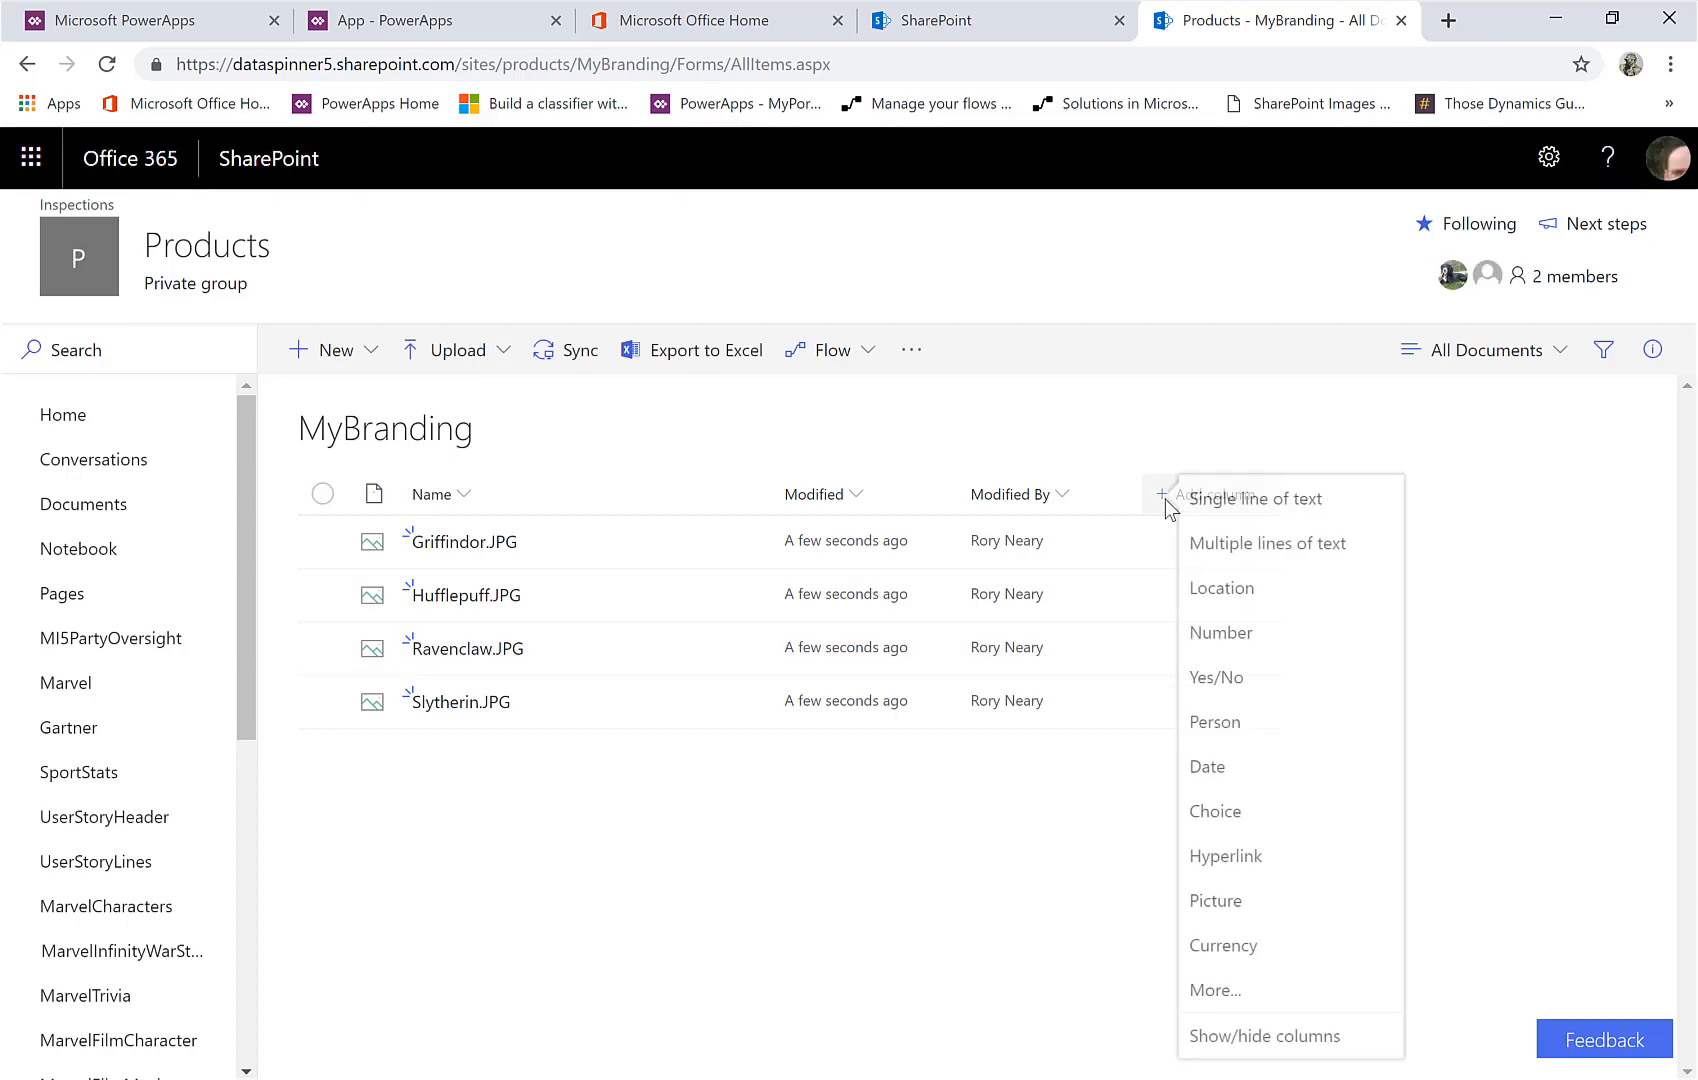
click(1243, 636)
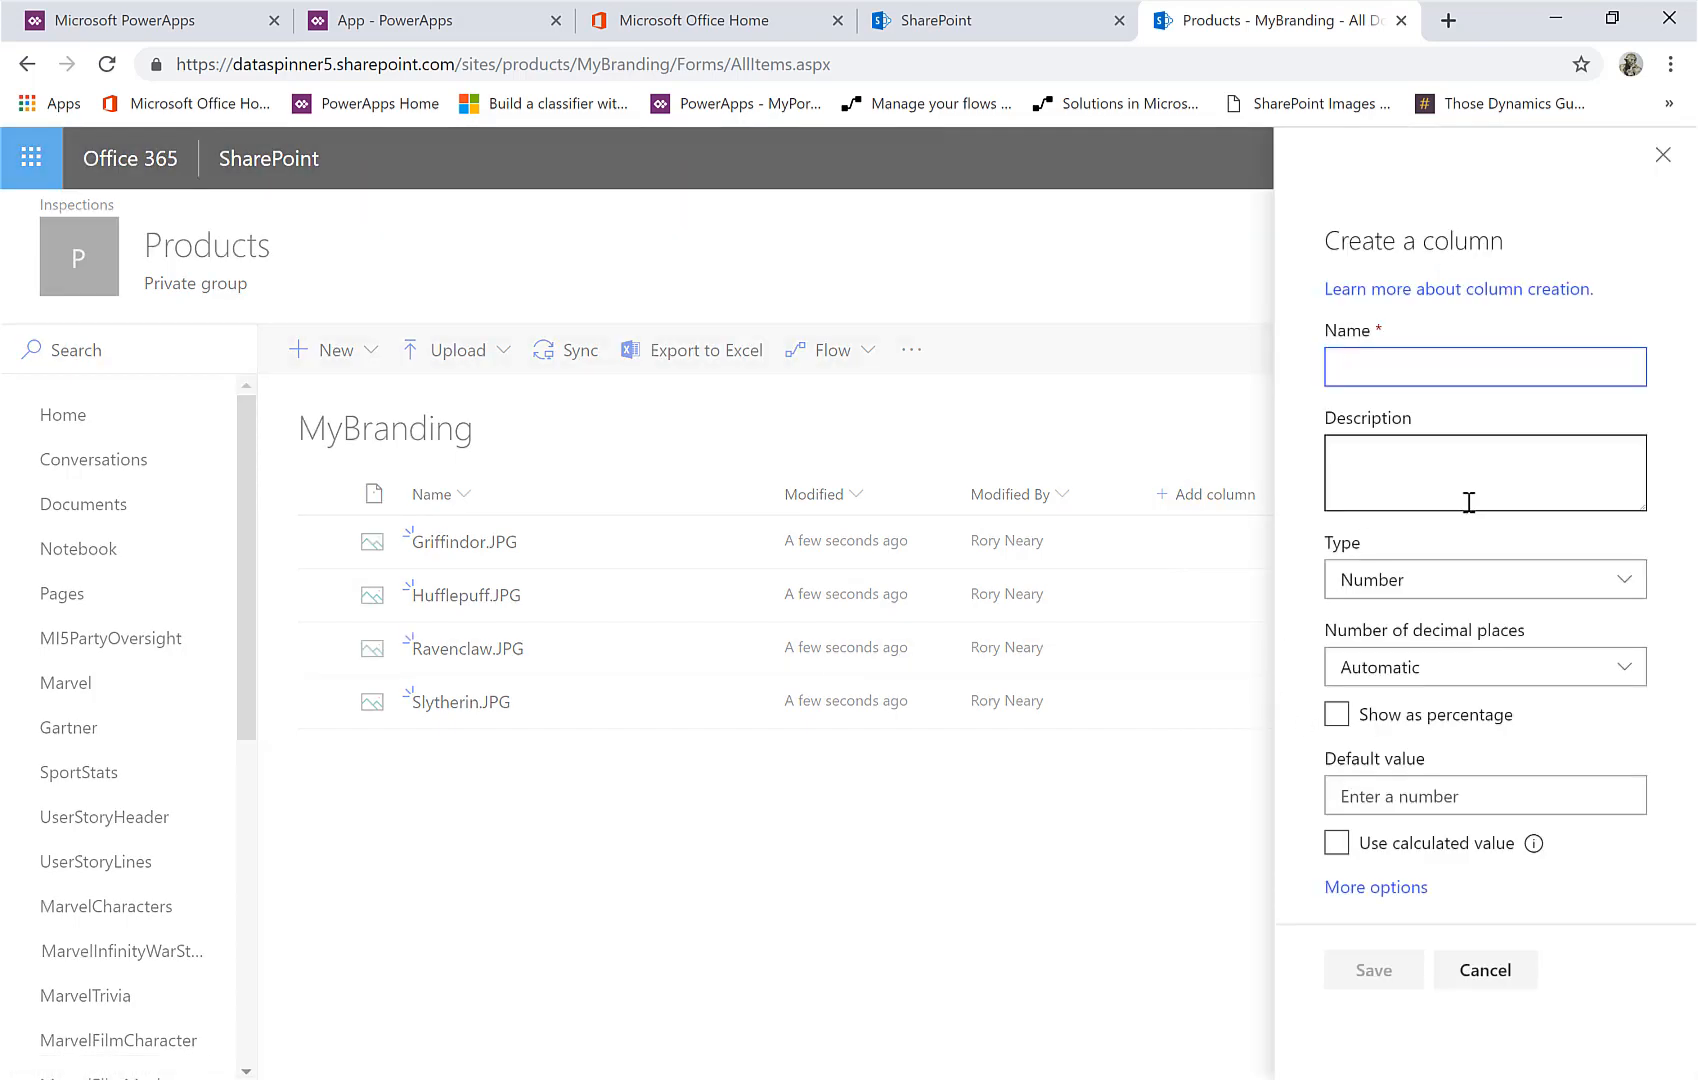
text(Points)
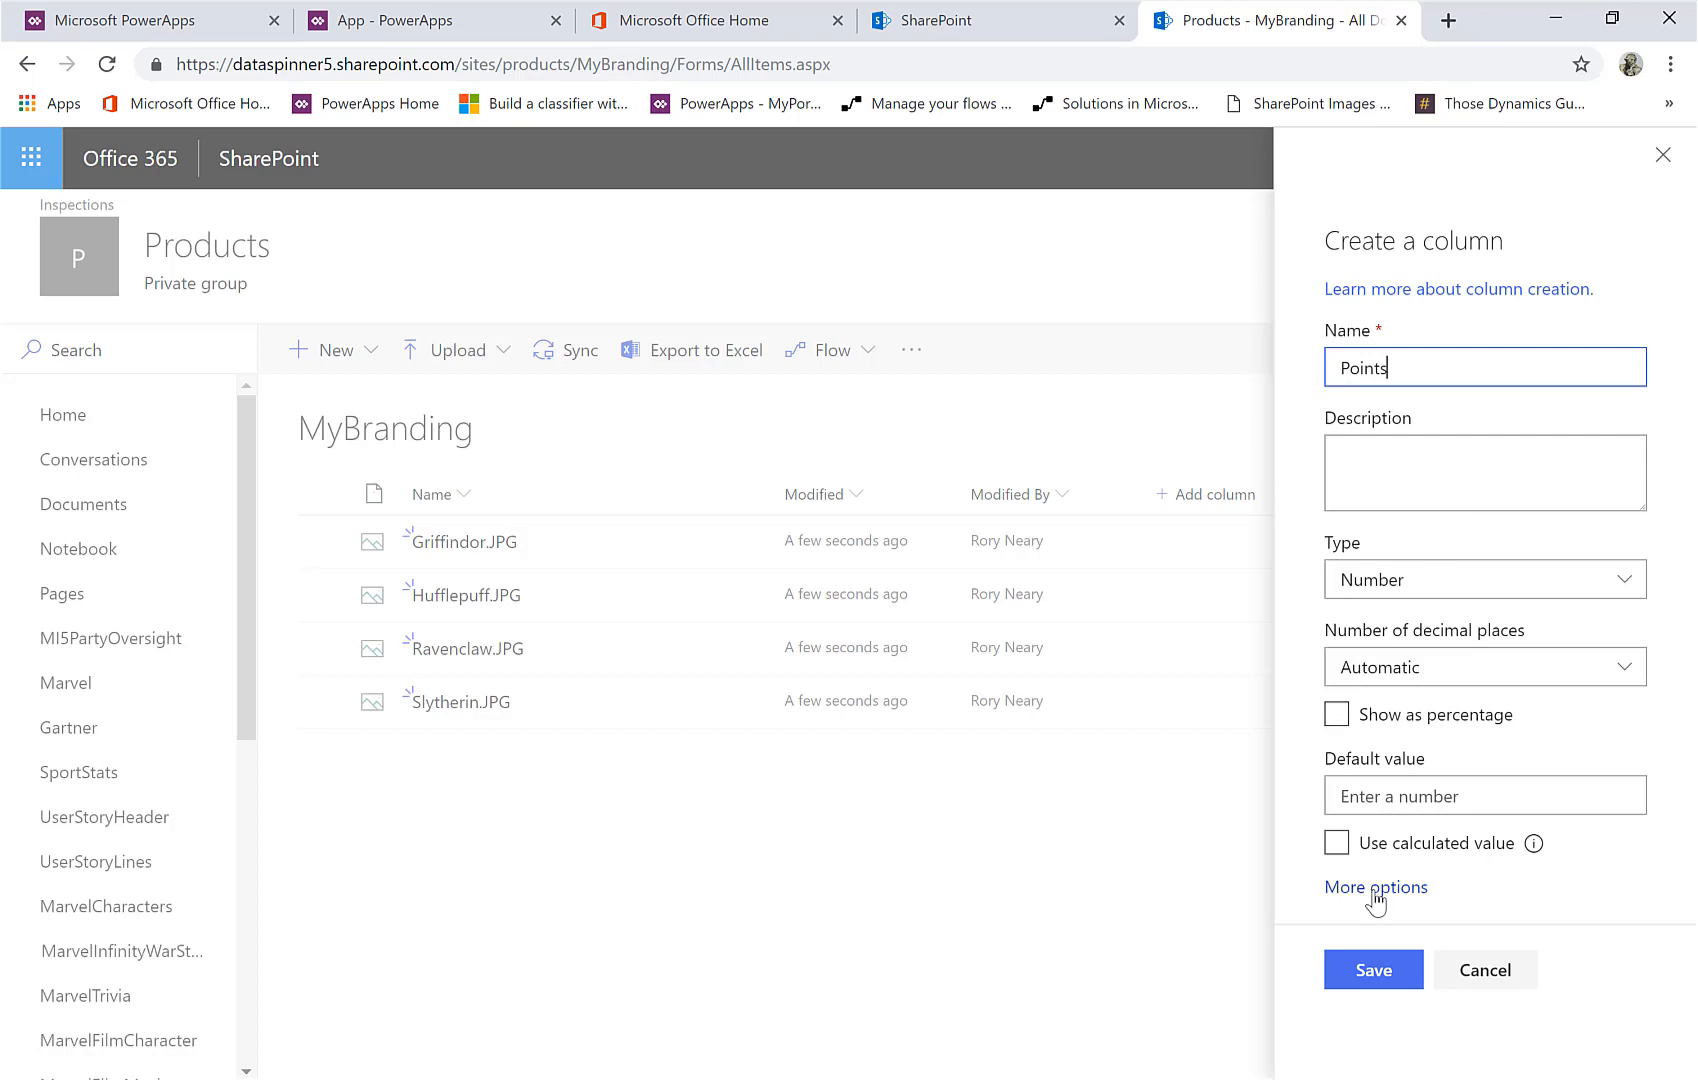
click(1370, 970)
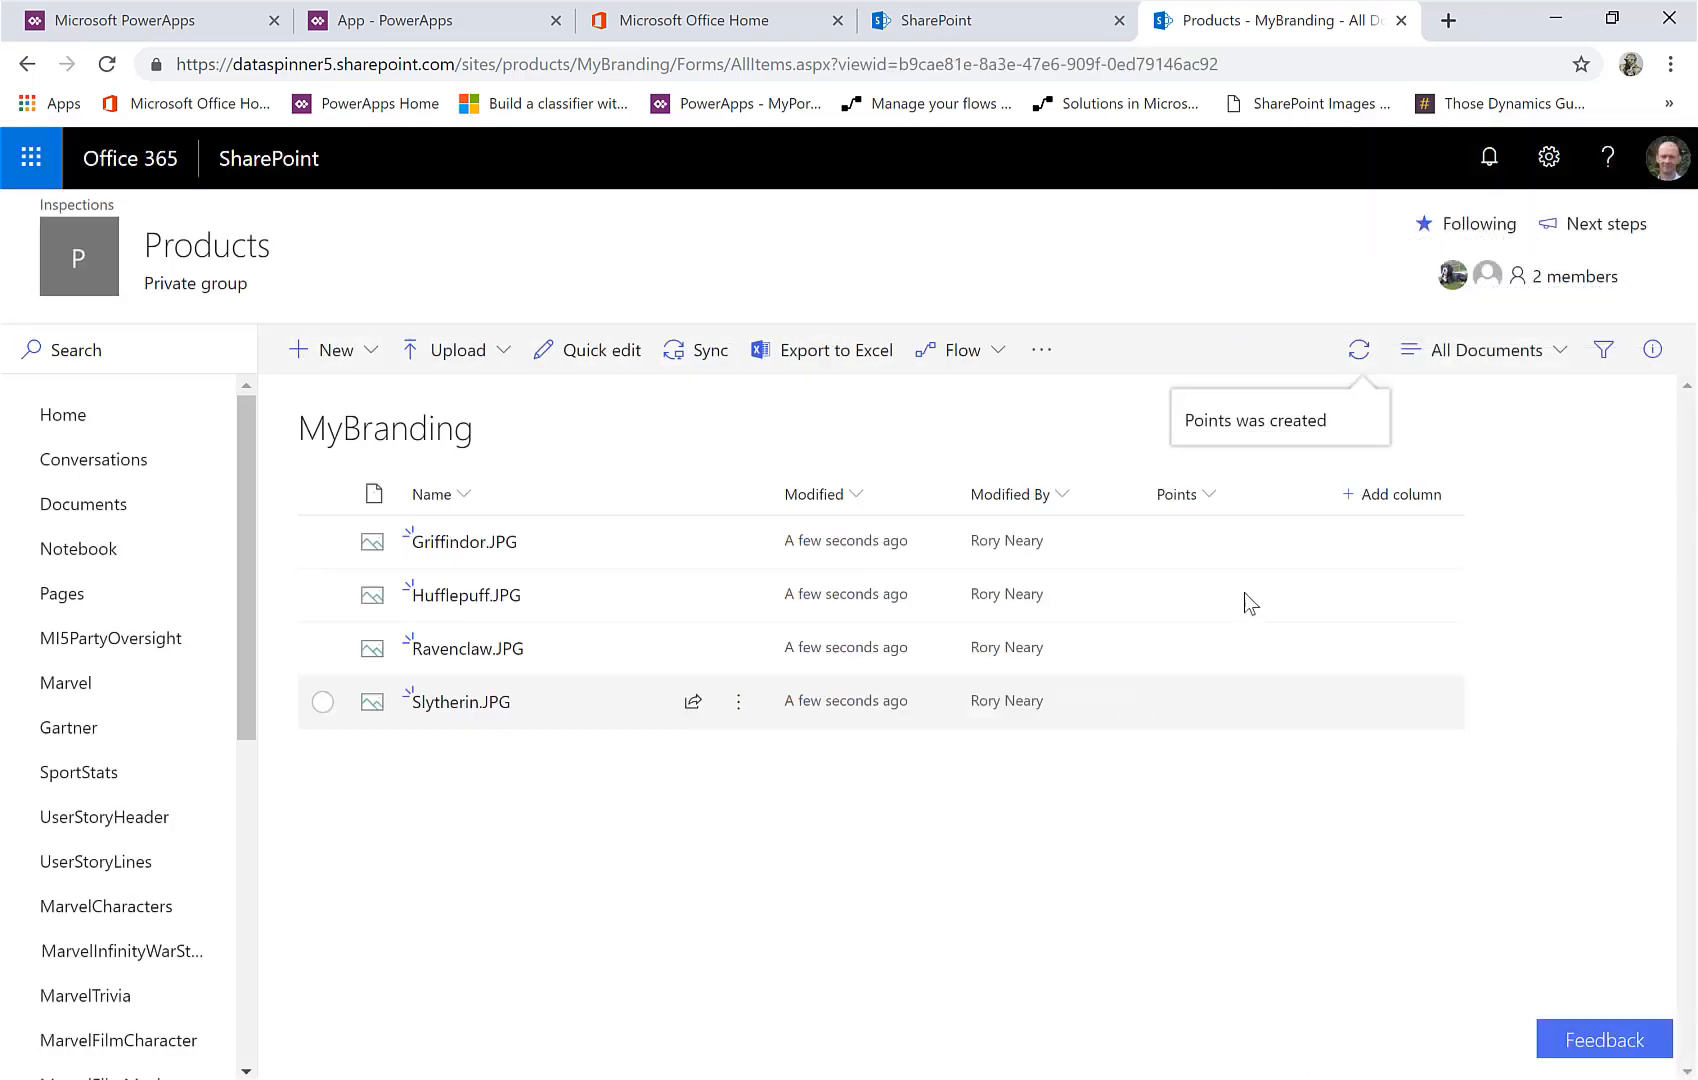
Add a single line of text column named Company to the library
click(1363, 500)
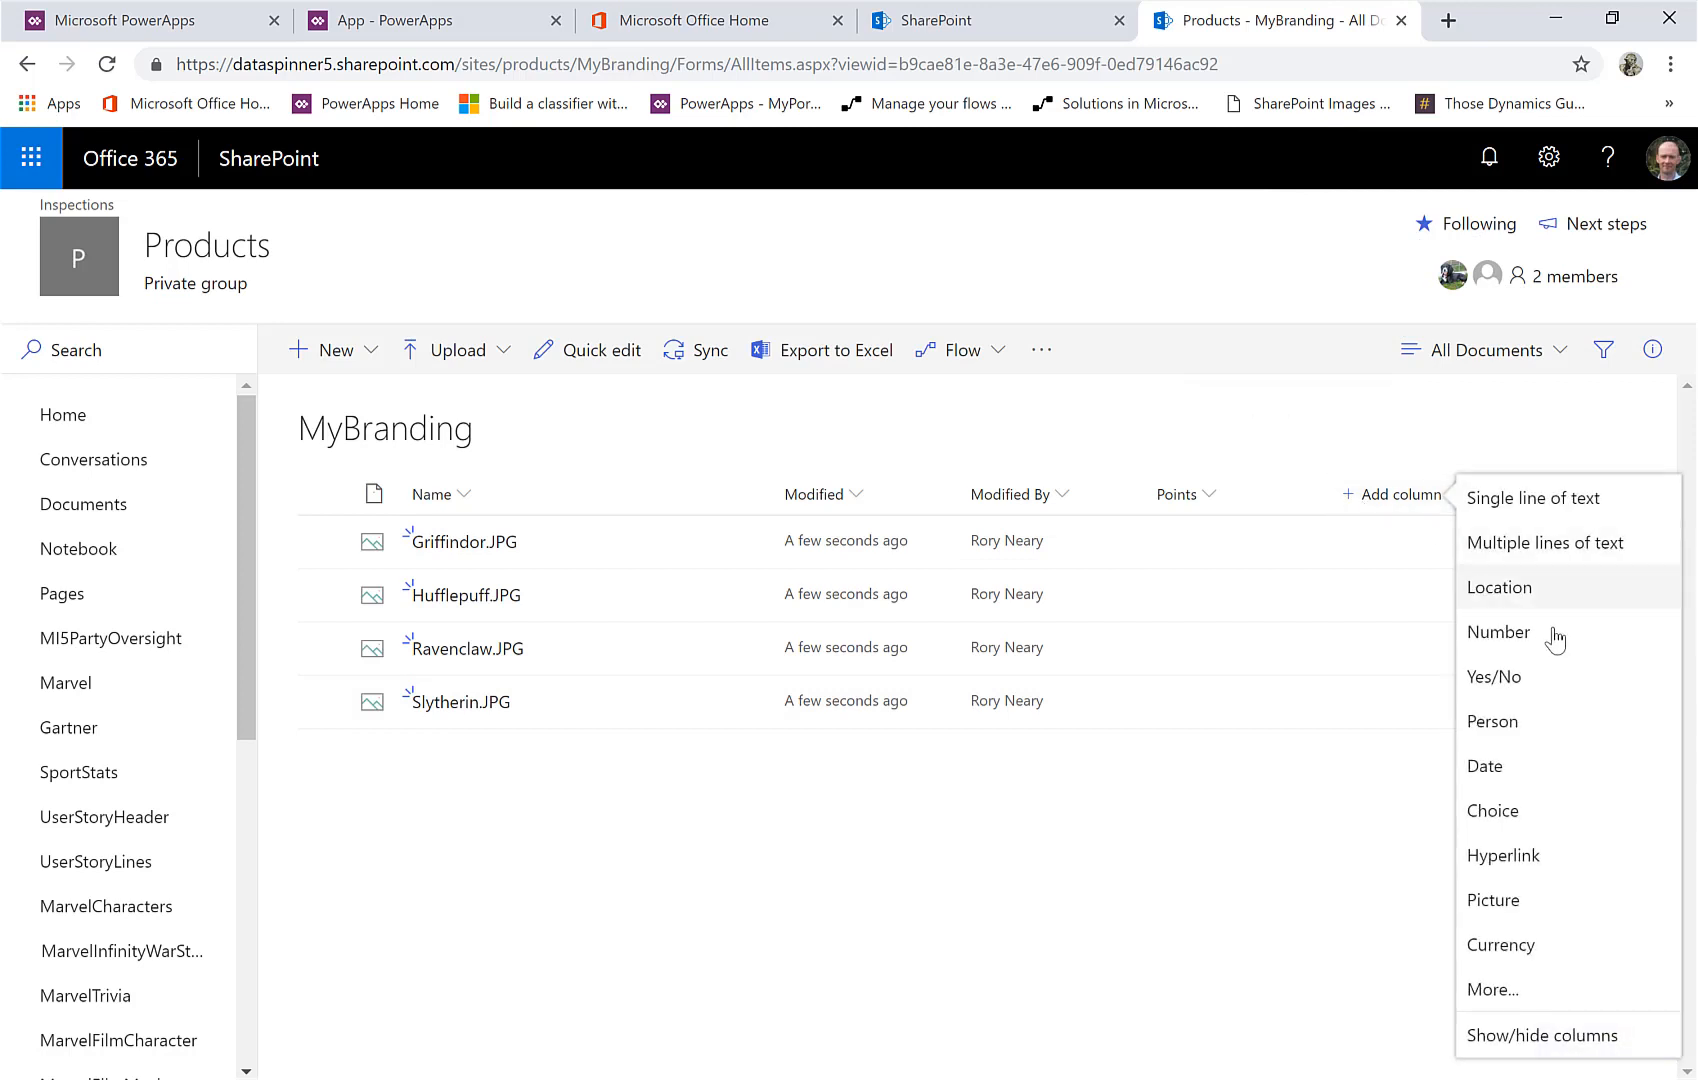
click(1558, 503)
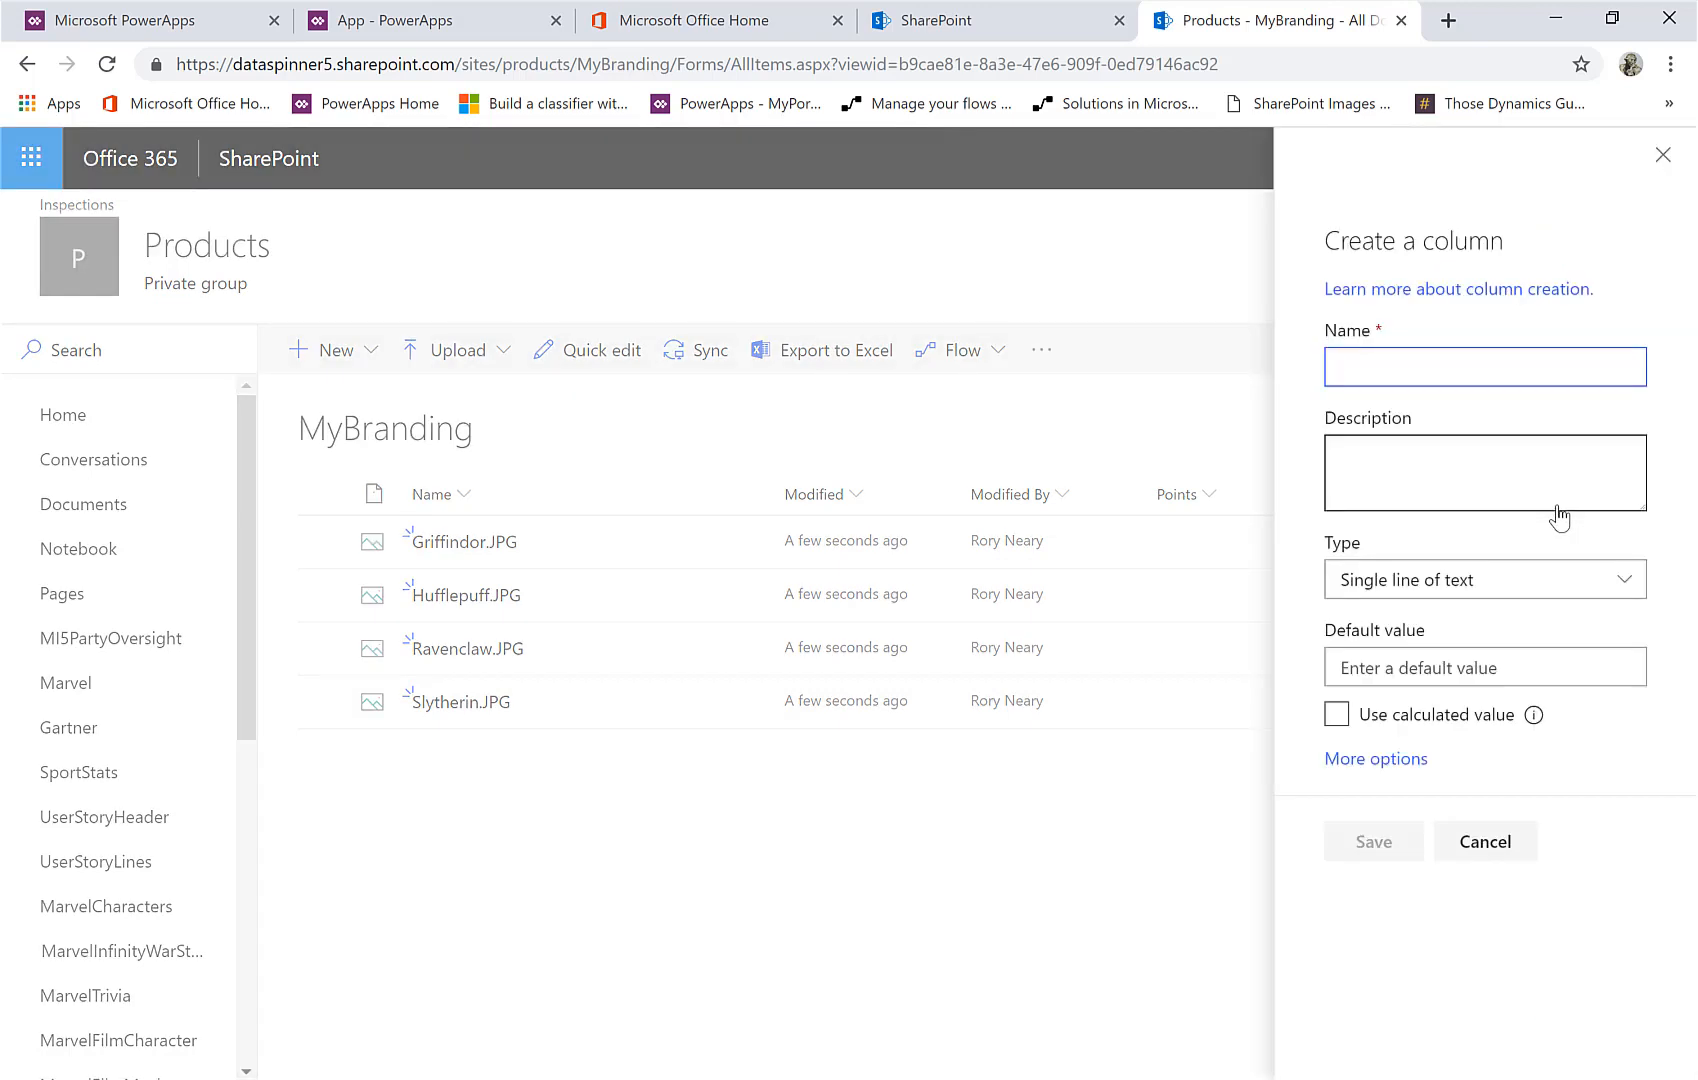
text(E)
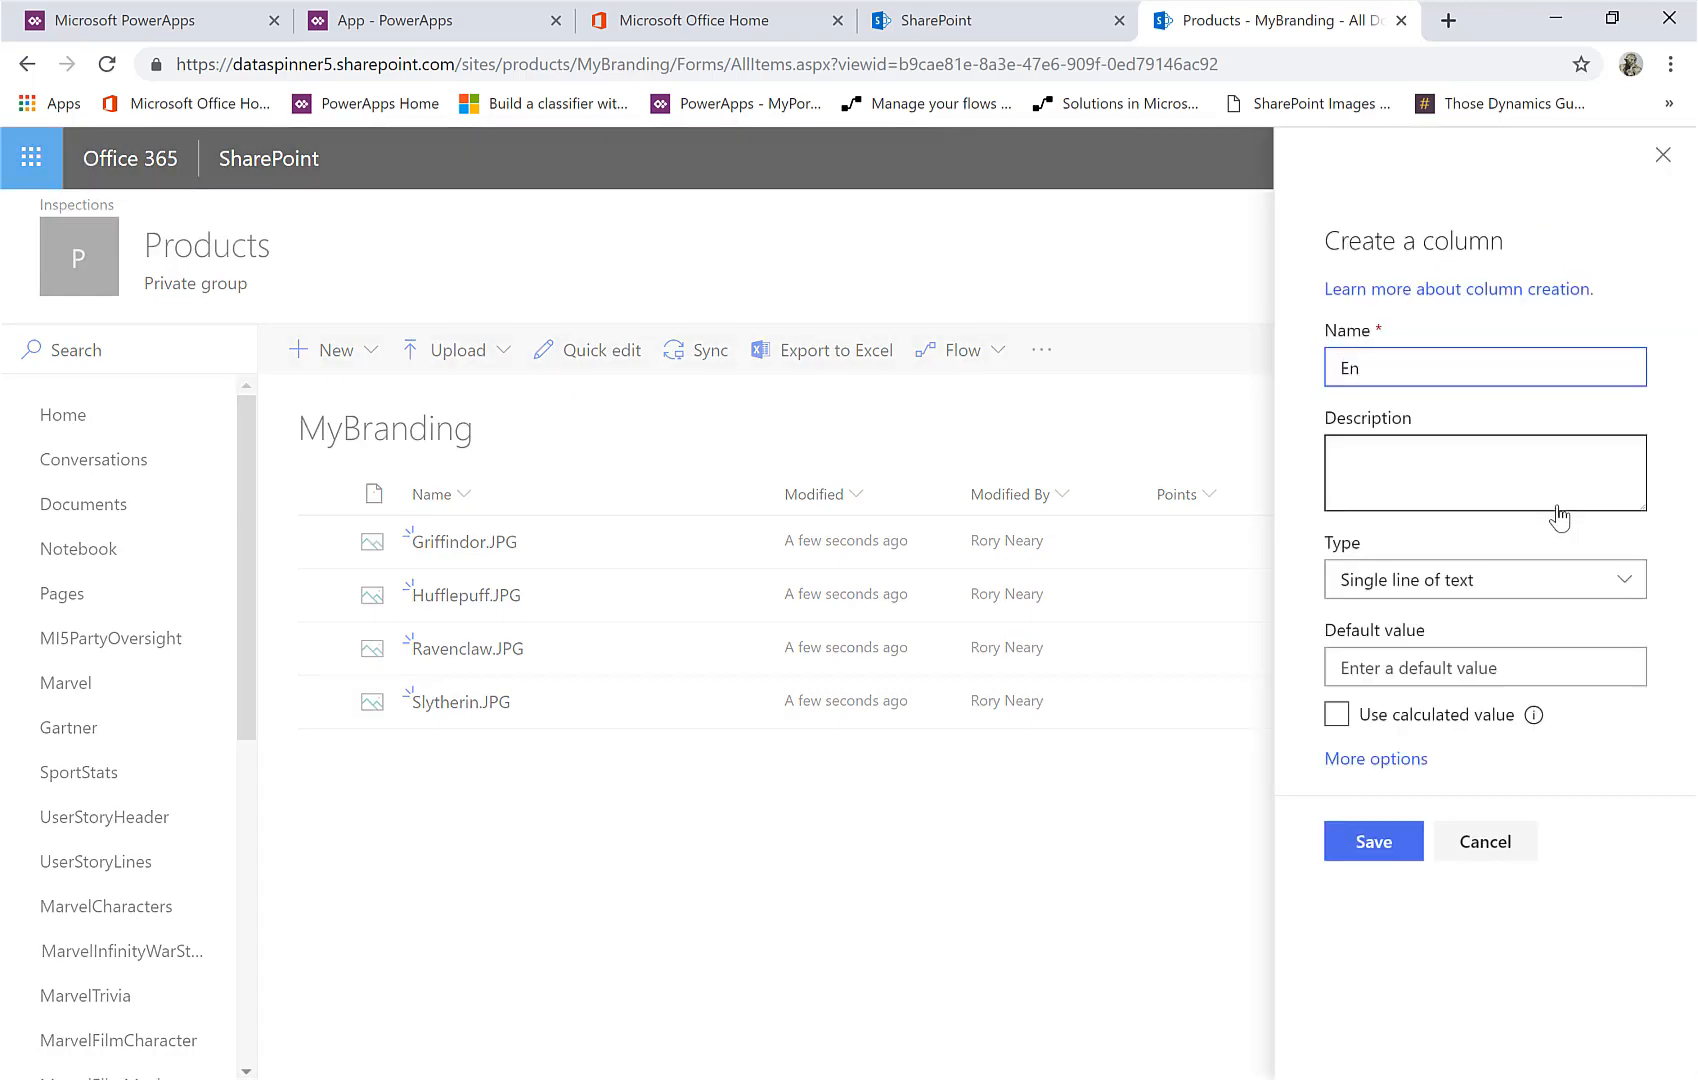
key(BackSpace)
text(Company)
click(1388, 845)
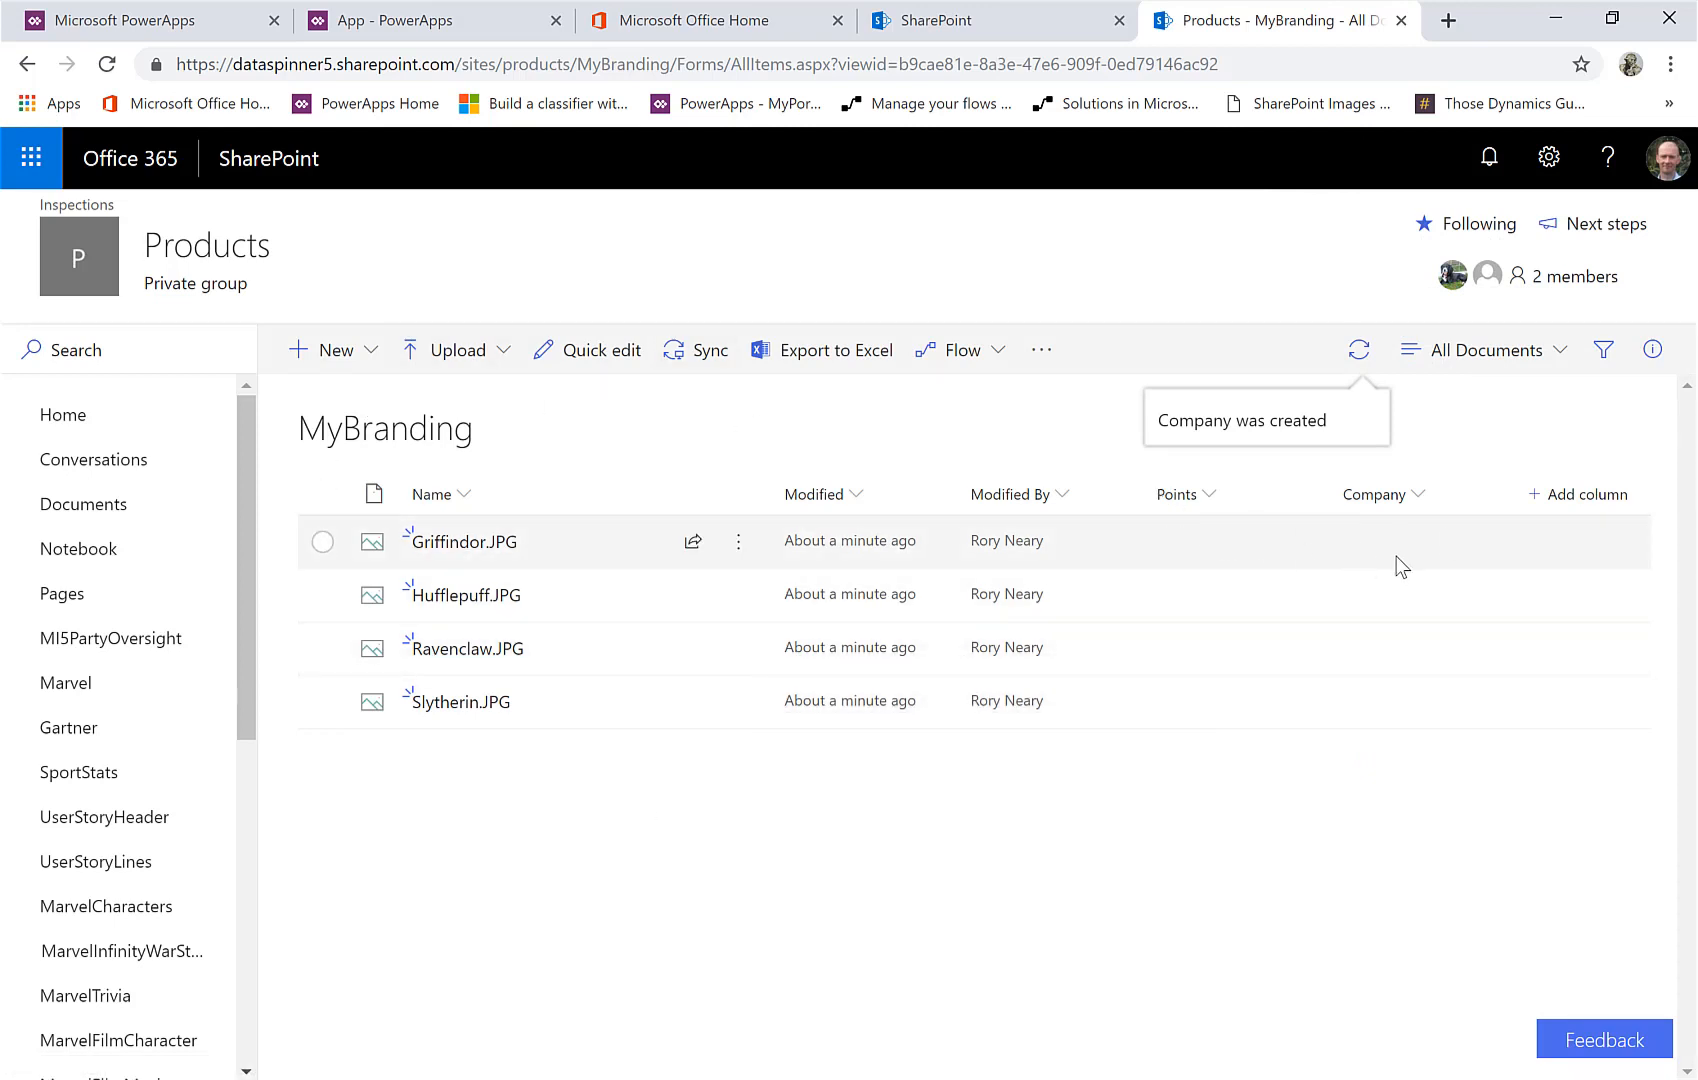
In quick edit, set Points to 1 for Griffindor, 2 for Hufflepuff, 3 for Ravenclaw and 4 for Slytherin
click(585, 378)
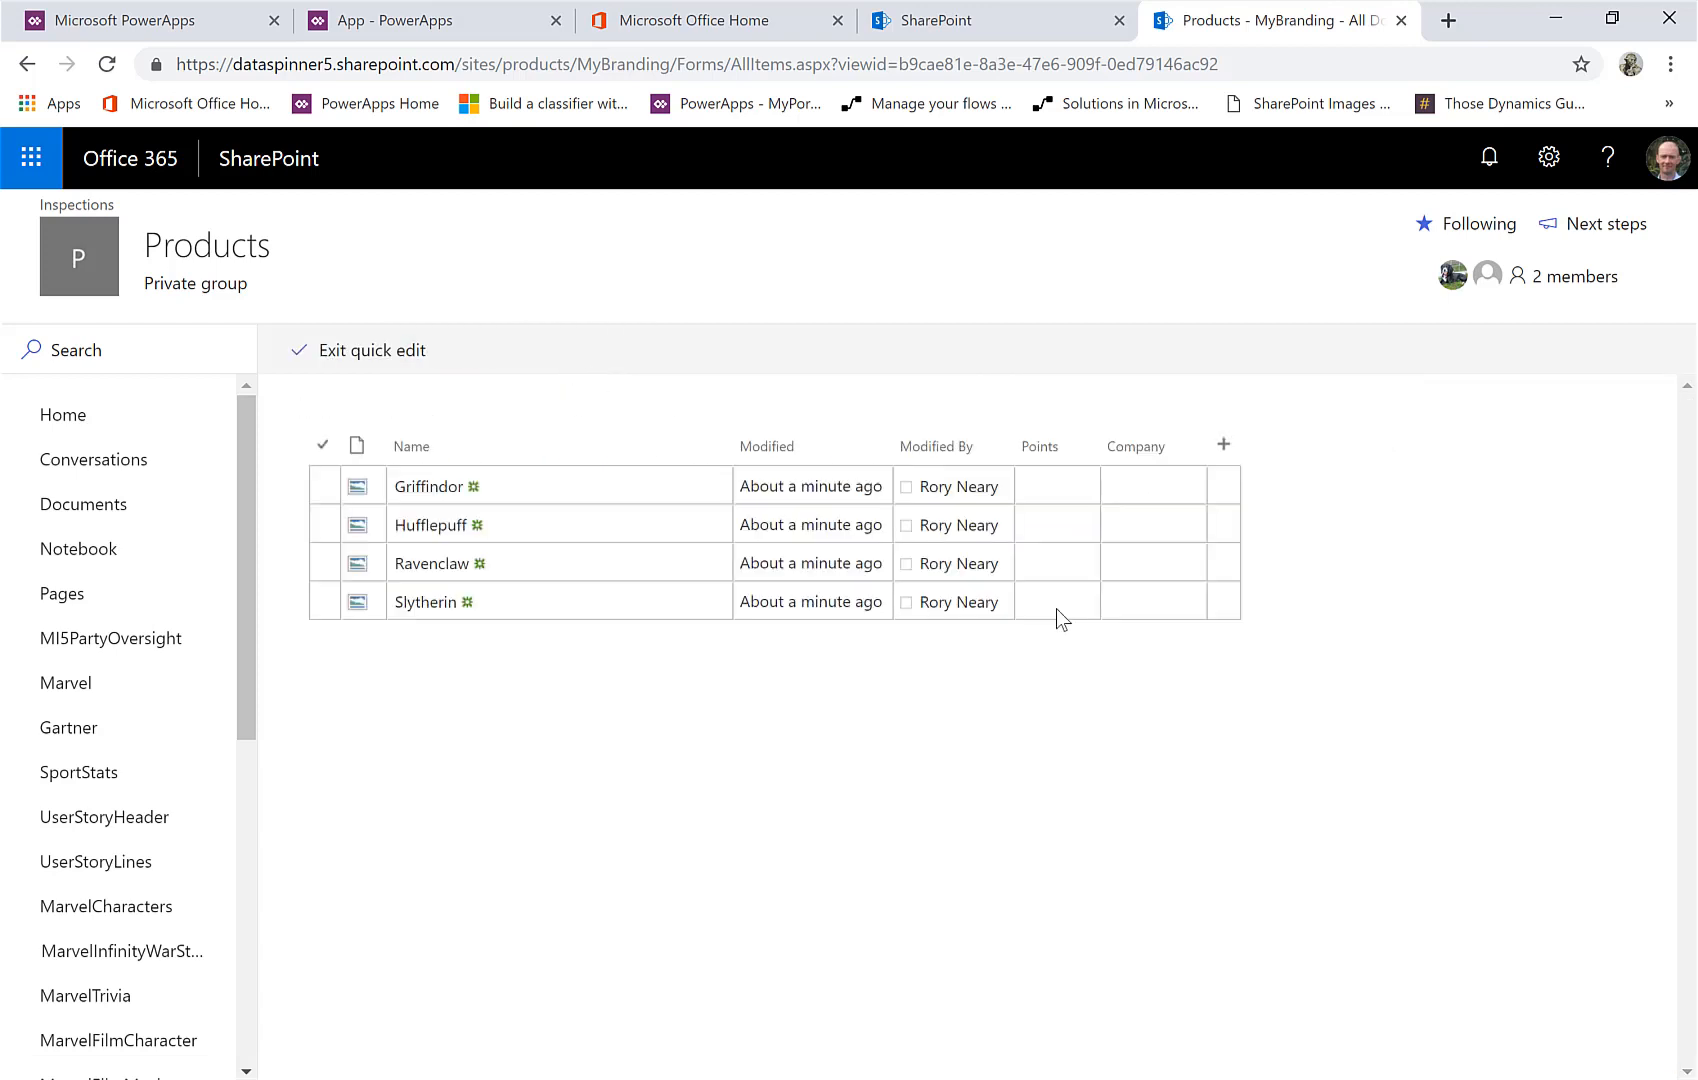
click(1069, 492)
click(1072, 500)
text(100)
key(Escape)
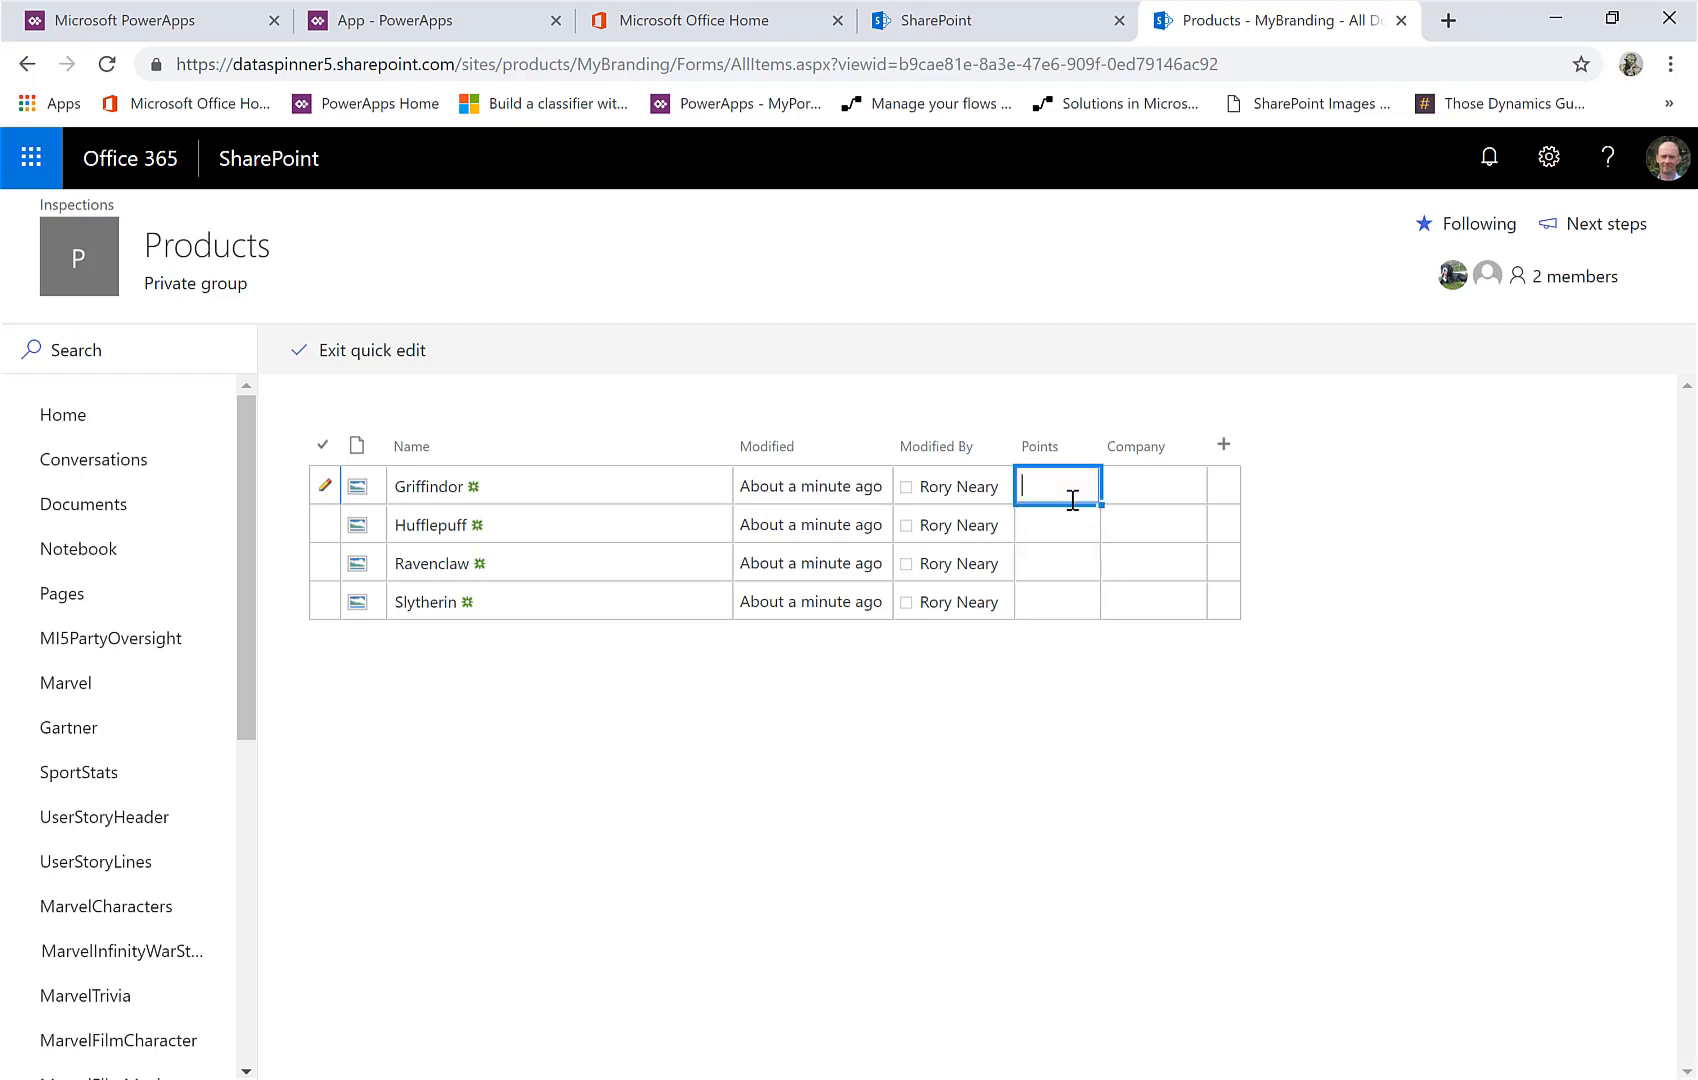
text(1)
key(Return)
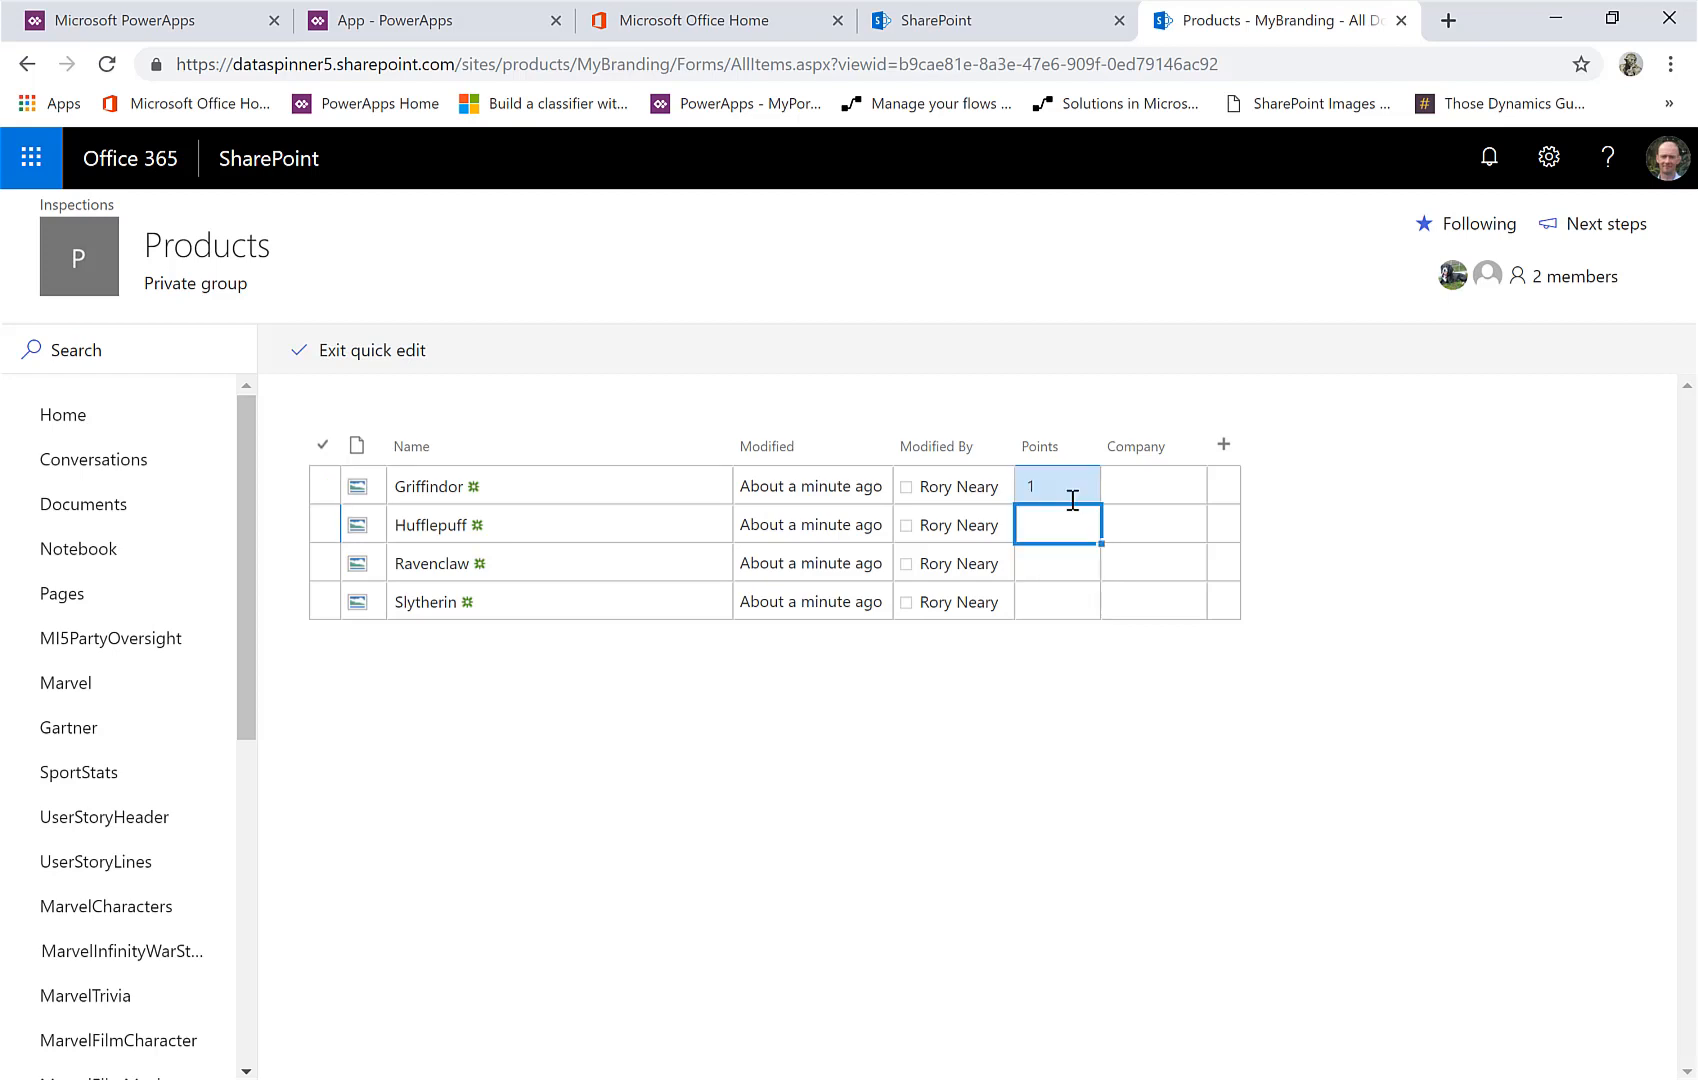
text(2)
key(Return)
text(3)
key(Return)
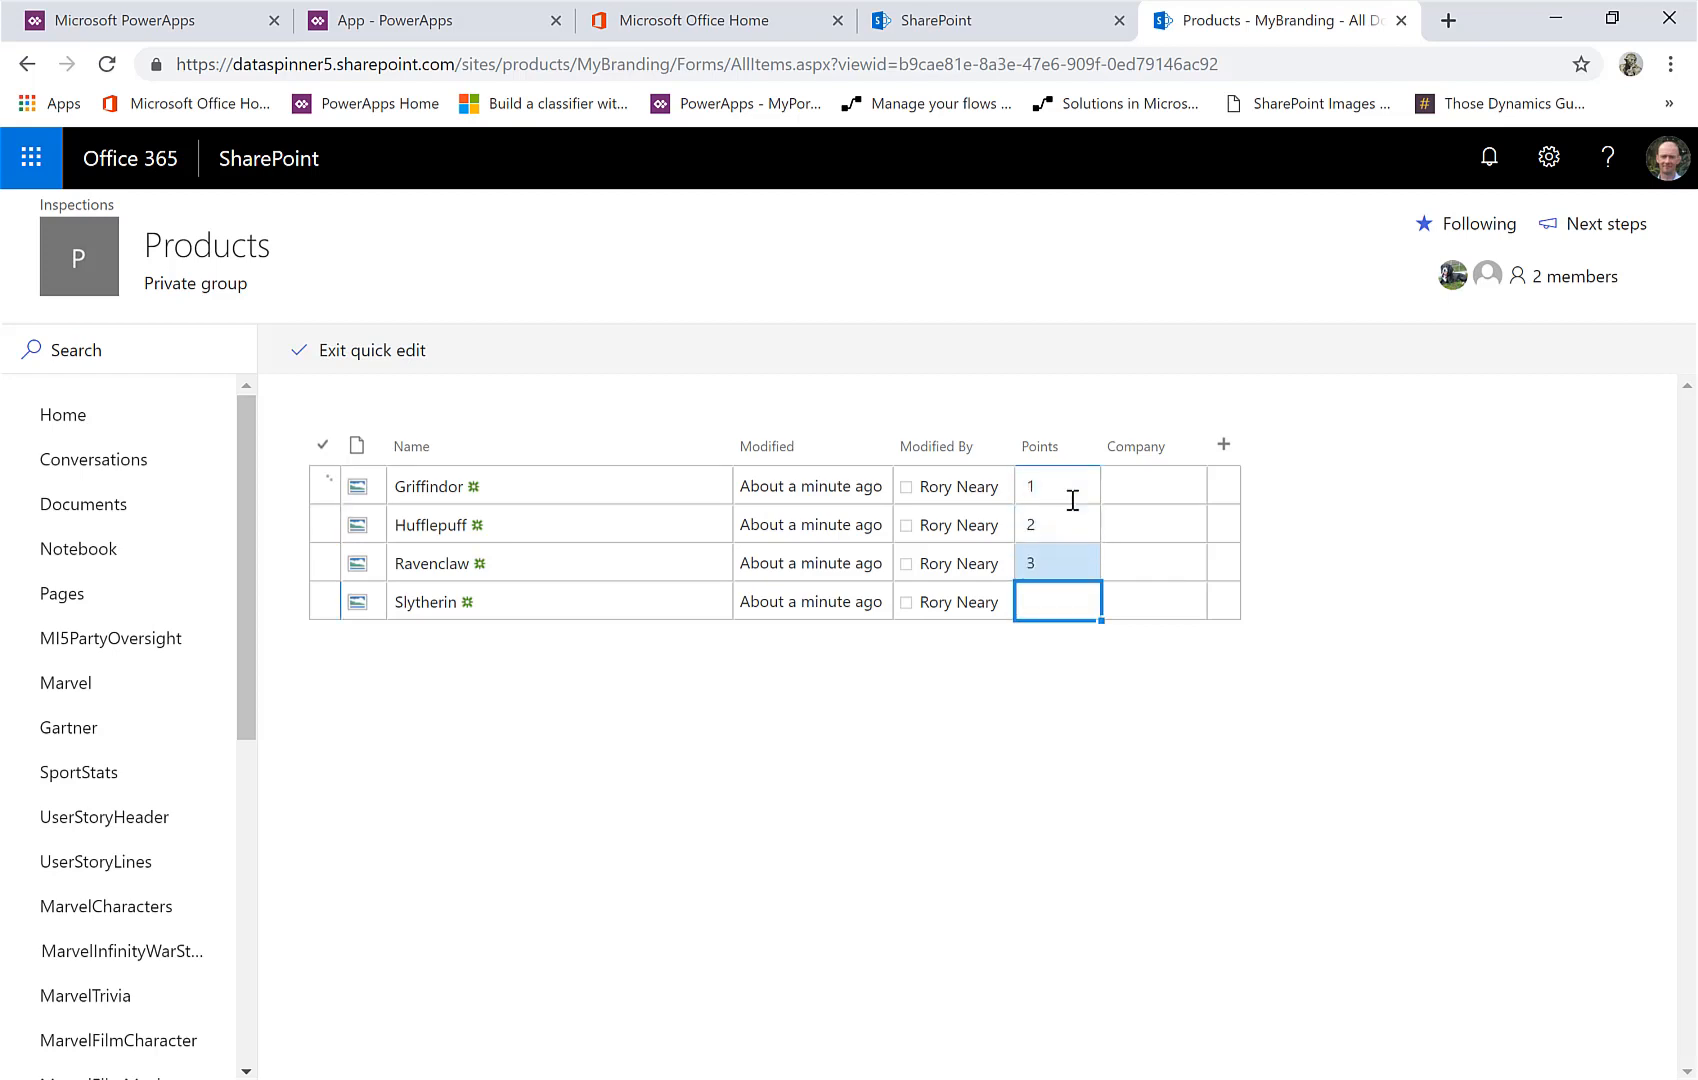
text(4)
key(Tab)
Set the Company value of the Griffindor row to Hogwarts
key(Up)
key(Up)
key(Up)
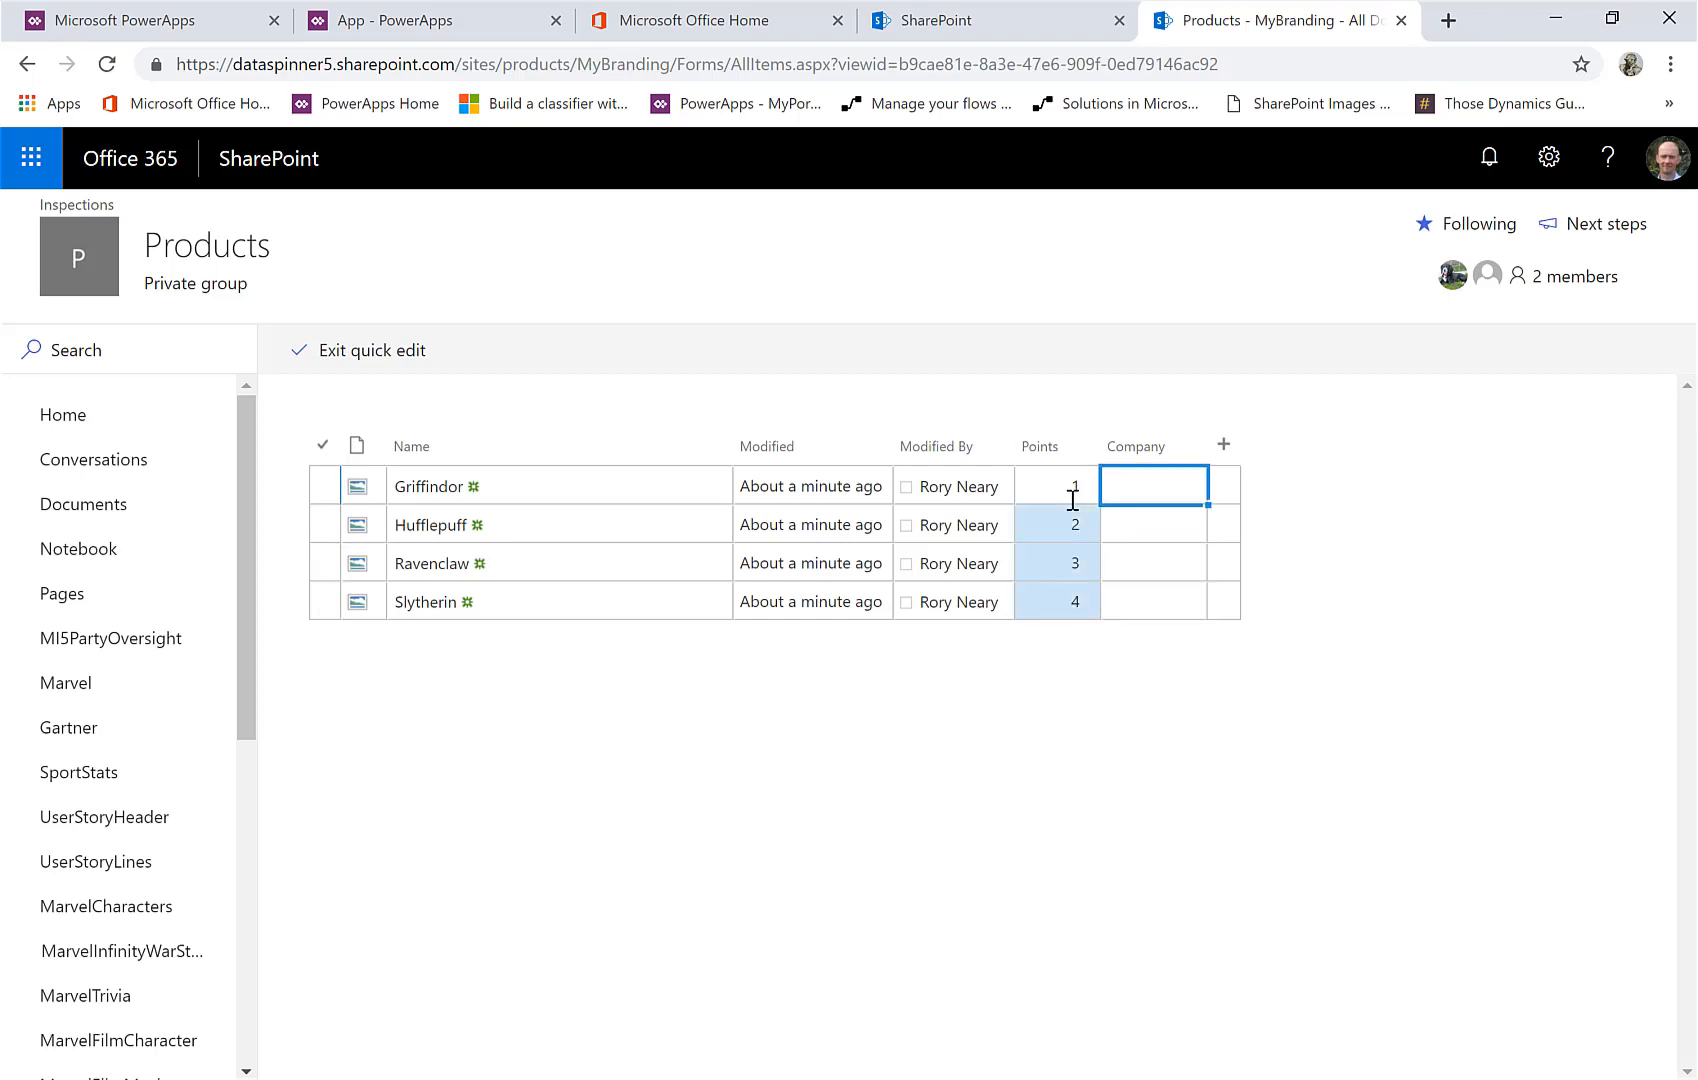
text(Hogward)
text(s)
key(shift+Down)
key(shift+Down)
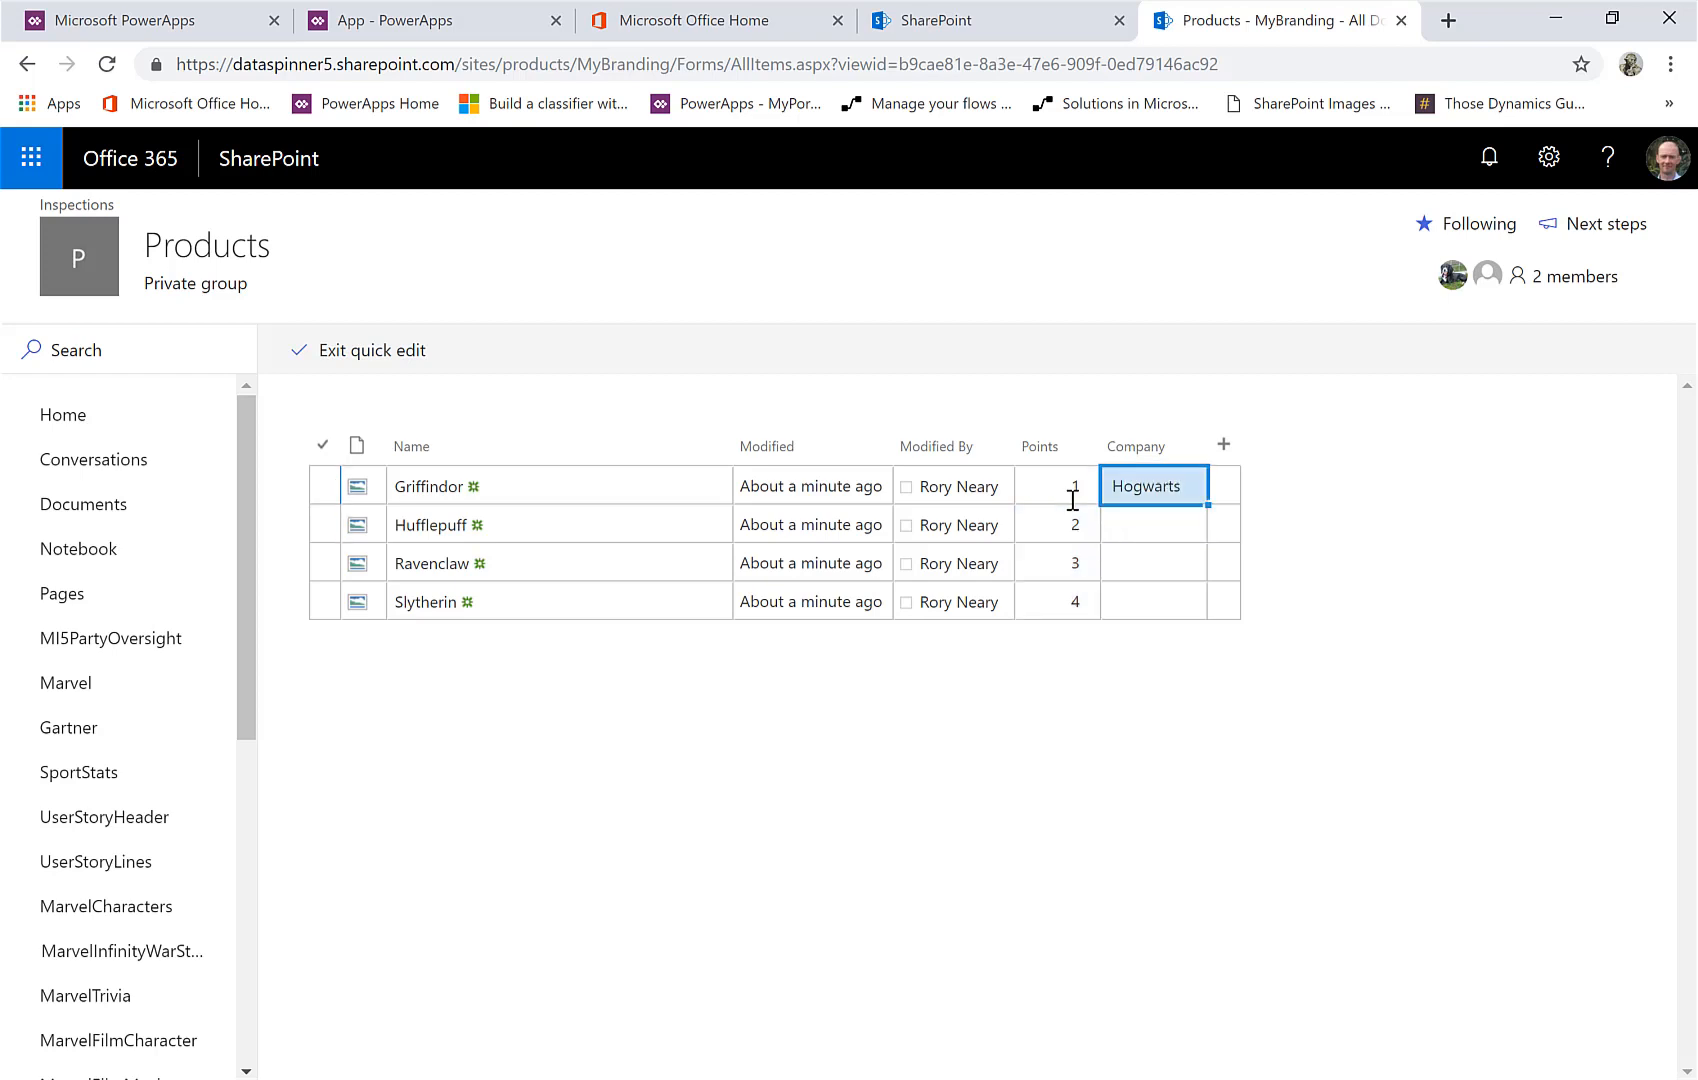
key(Down)
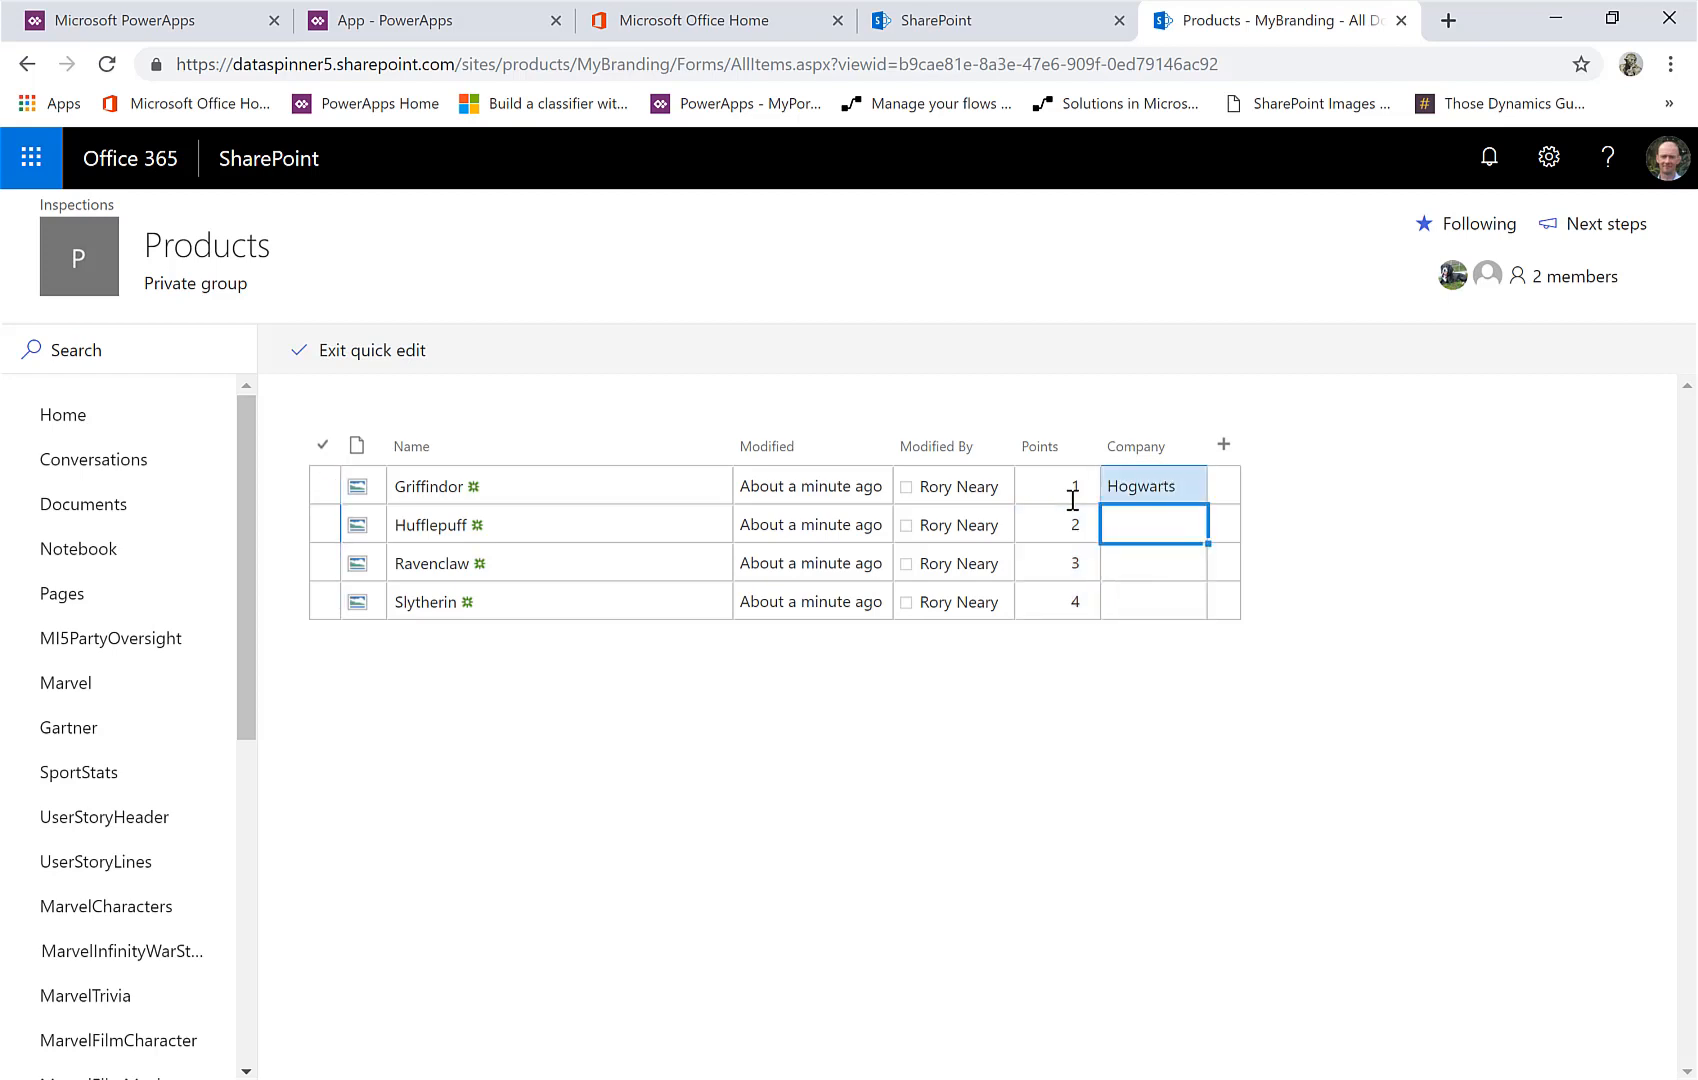
Copy Griffindor's Company value Hogwarts to the Hufflepuff, Ravenclaw and Slytherin rows and leave quick edit
key(Up)
key(ctrl+c)
key(shift+Down)
key(shift+Down)
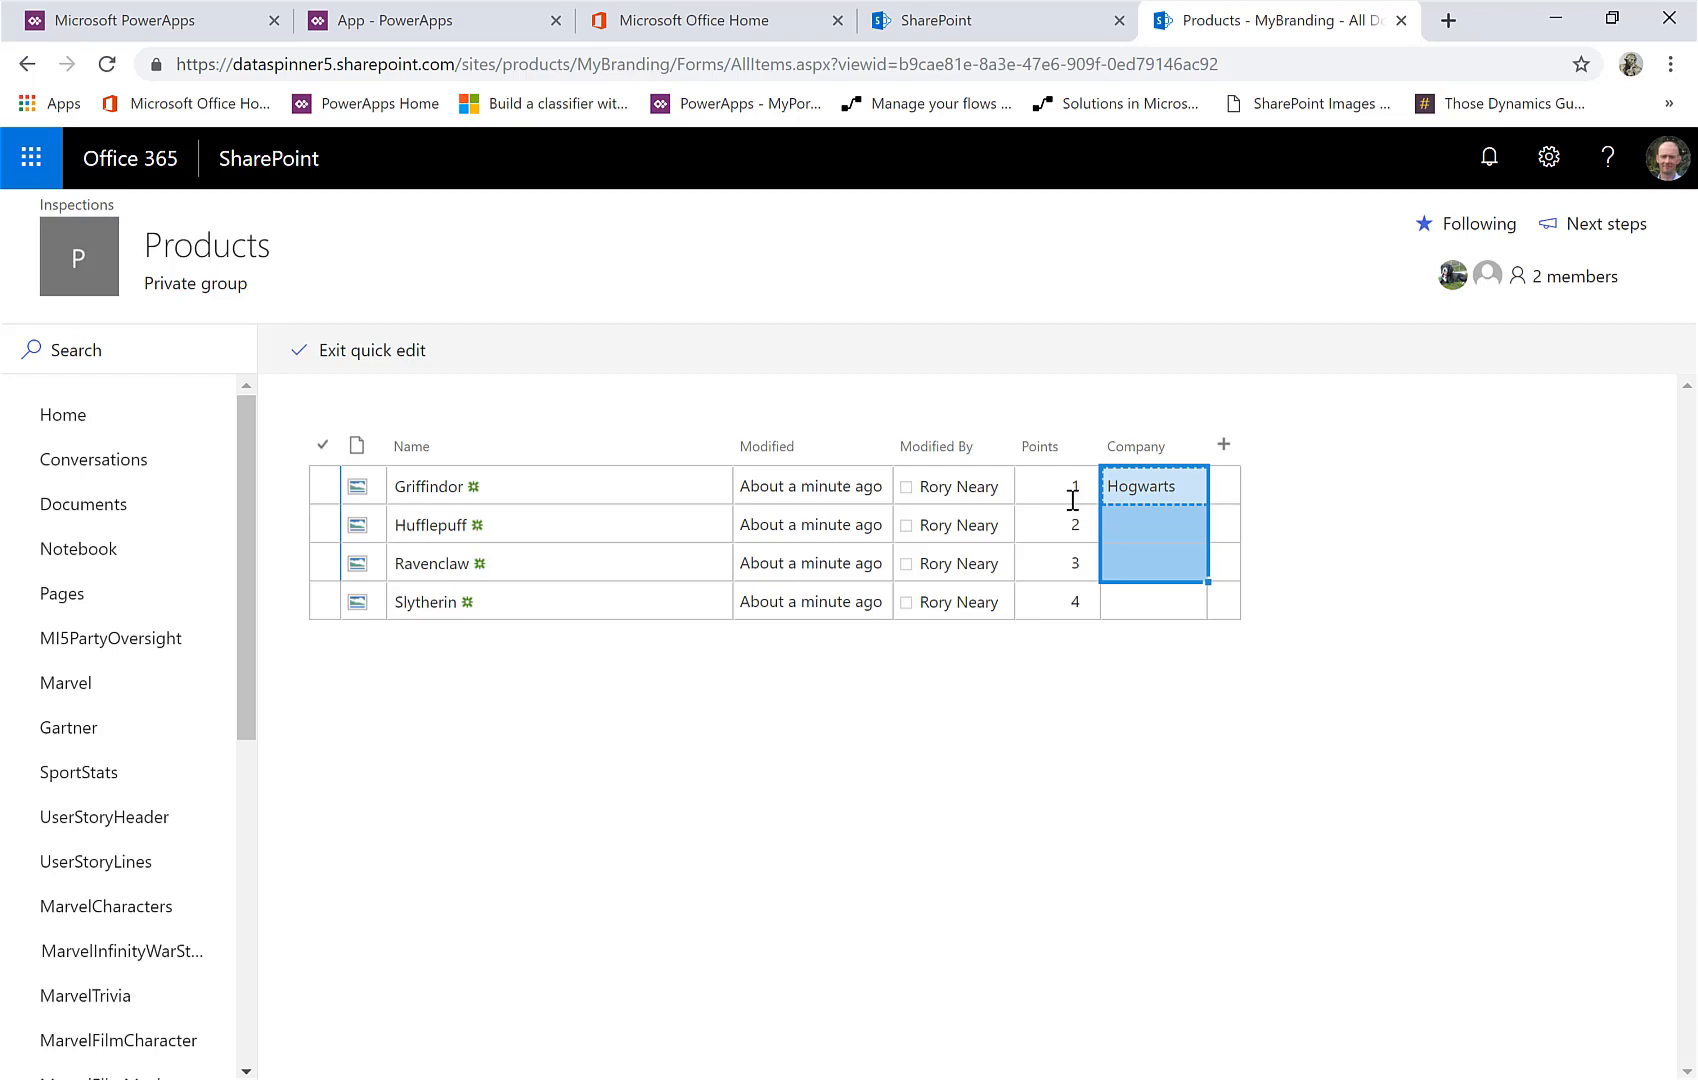
key(Down)
key(Up)
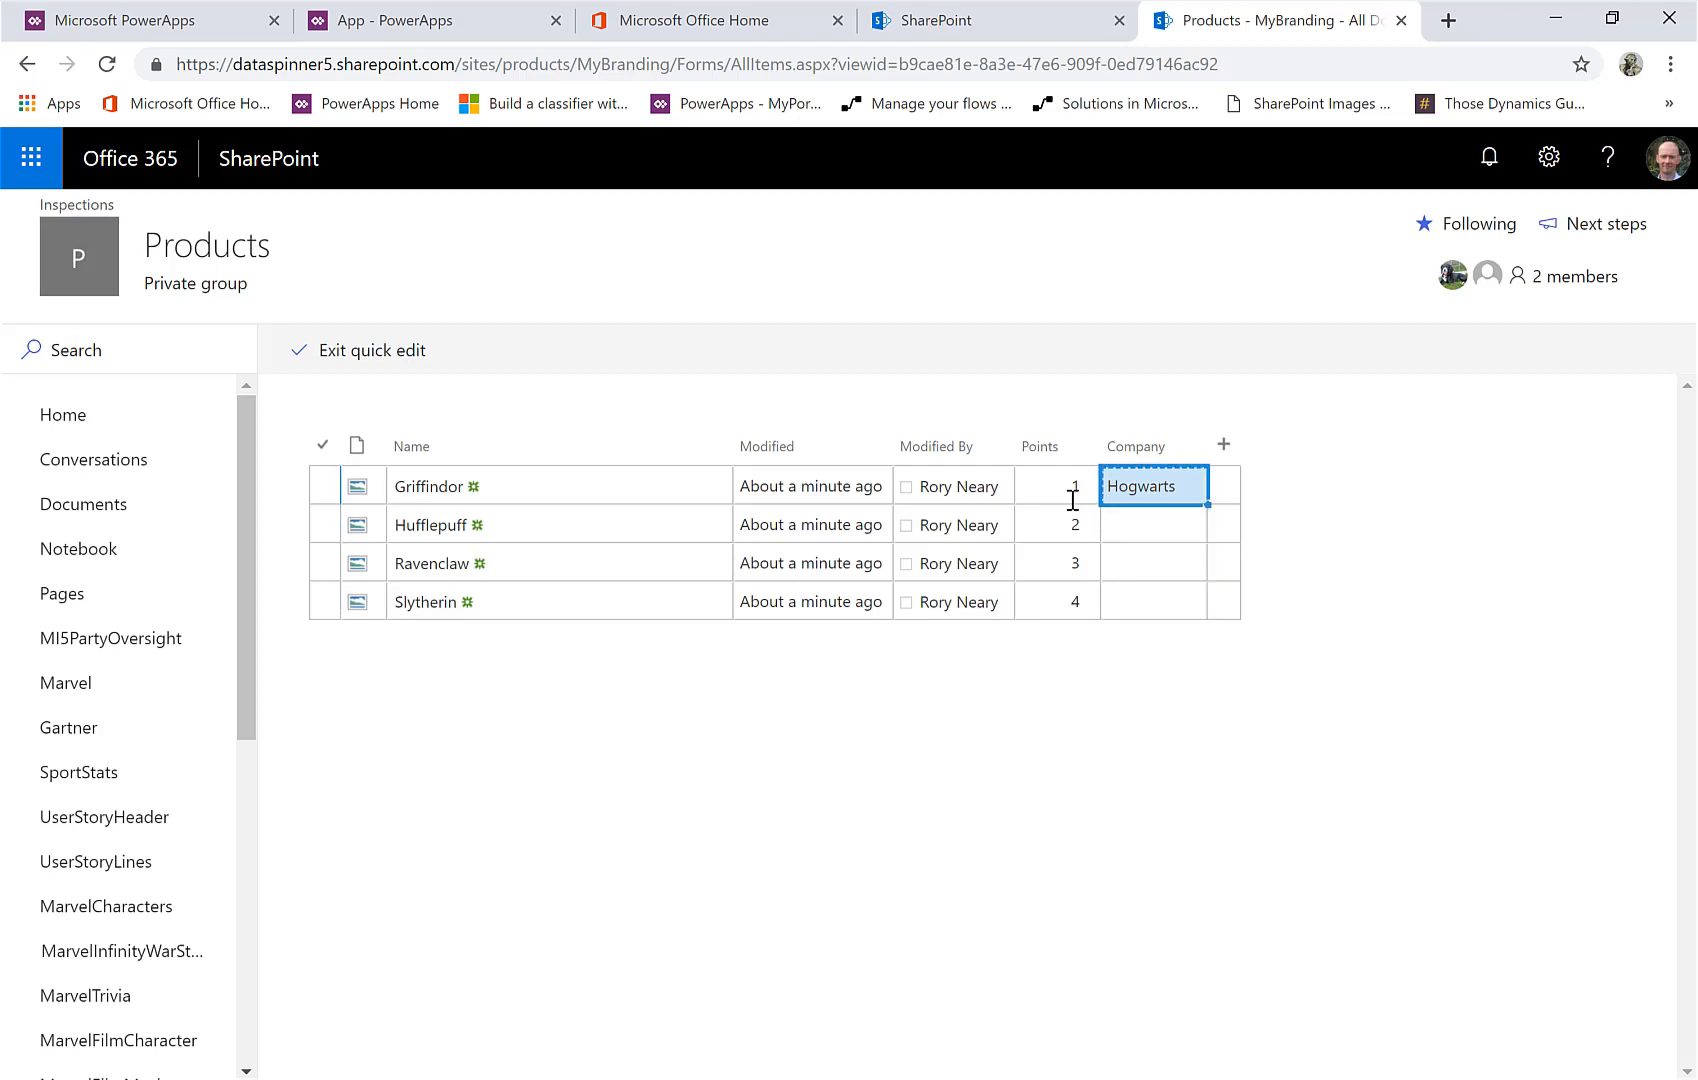
key(Down)
key(Down)
key(Up)
key(Up)
key(shift+Down)
key(shift+Down)
key(shift+Down)
key(ctrl+v)
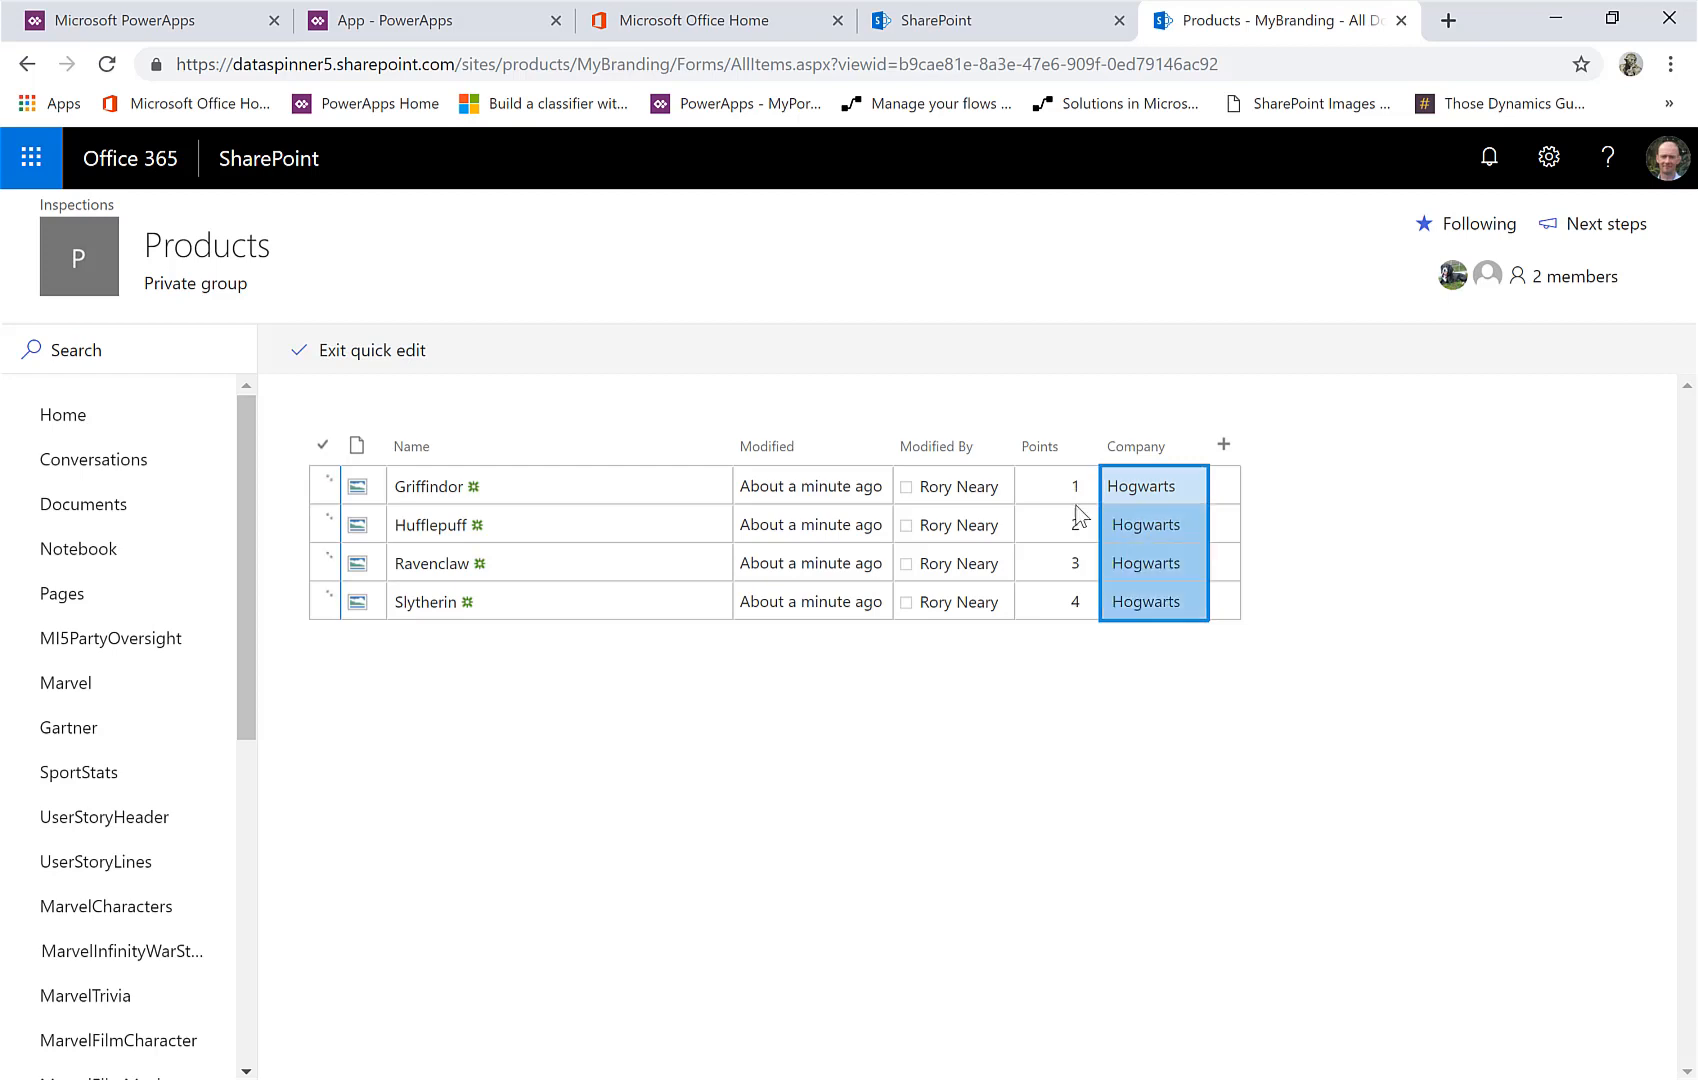
click(1062, 522)
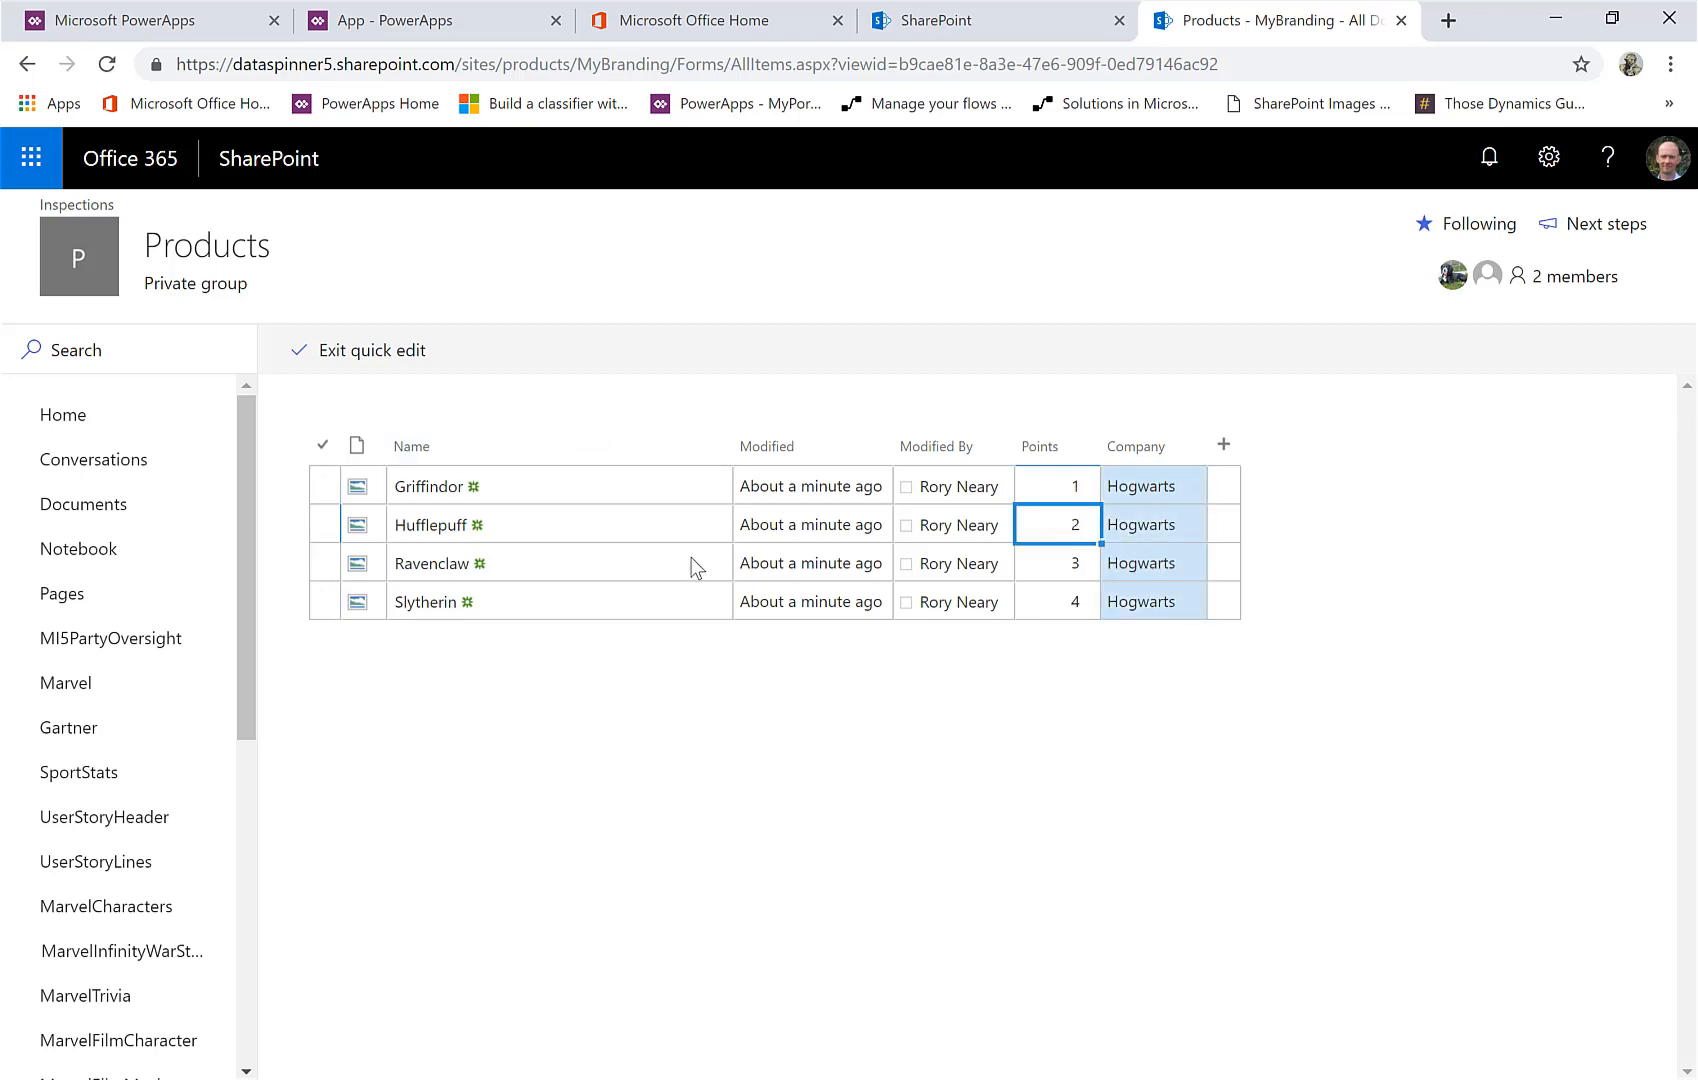
click(374, 362)
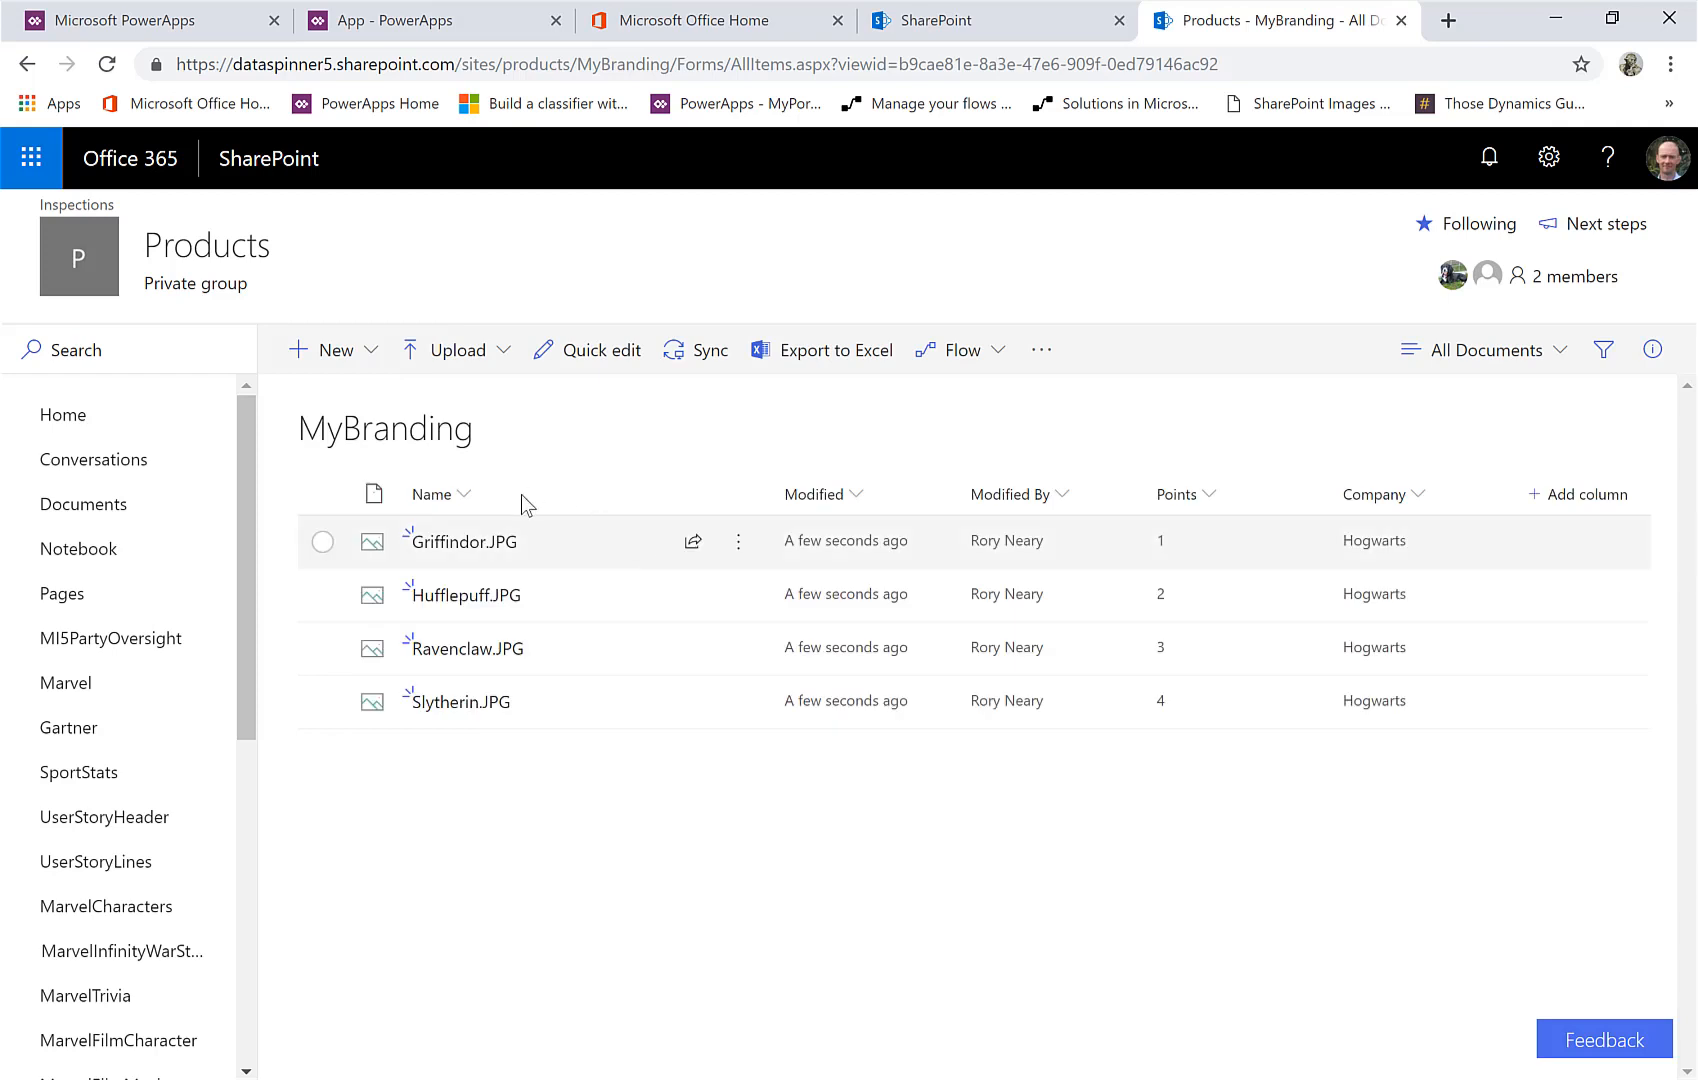
Upload the PNG image Voyage_of_the_Beagle-en.svg from the DataSpinners - Gallery folder to the library
click(487, 367)
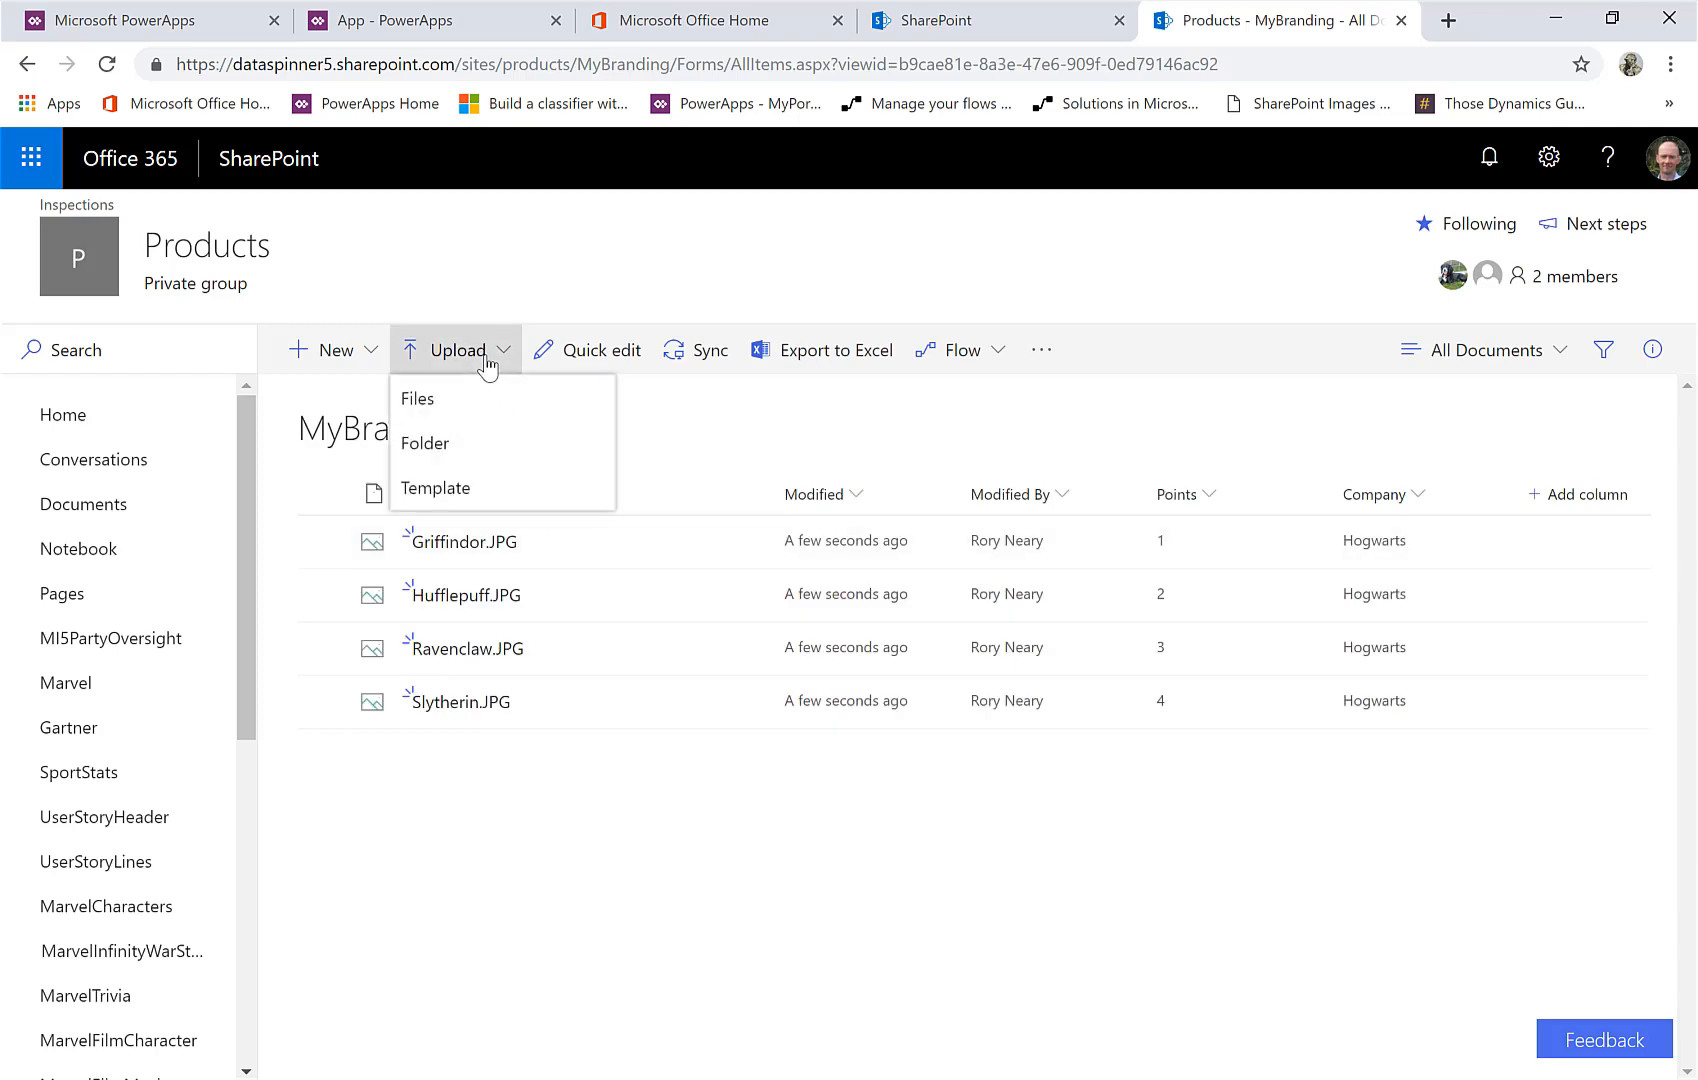
click(458, 398)
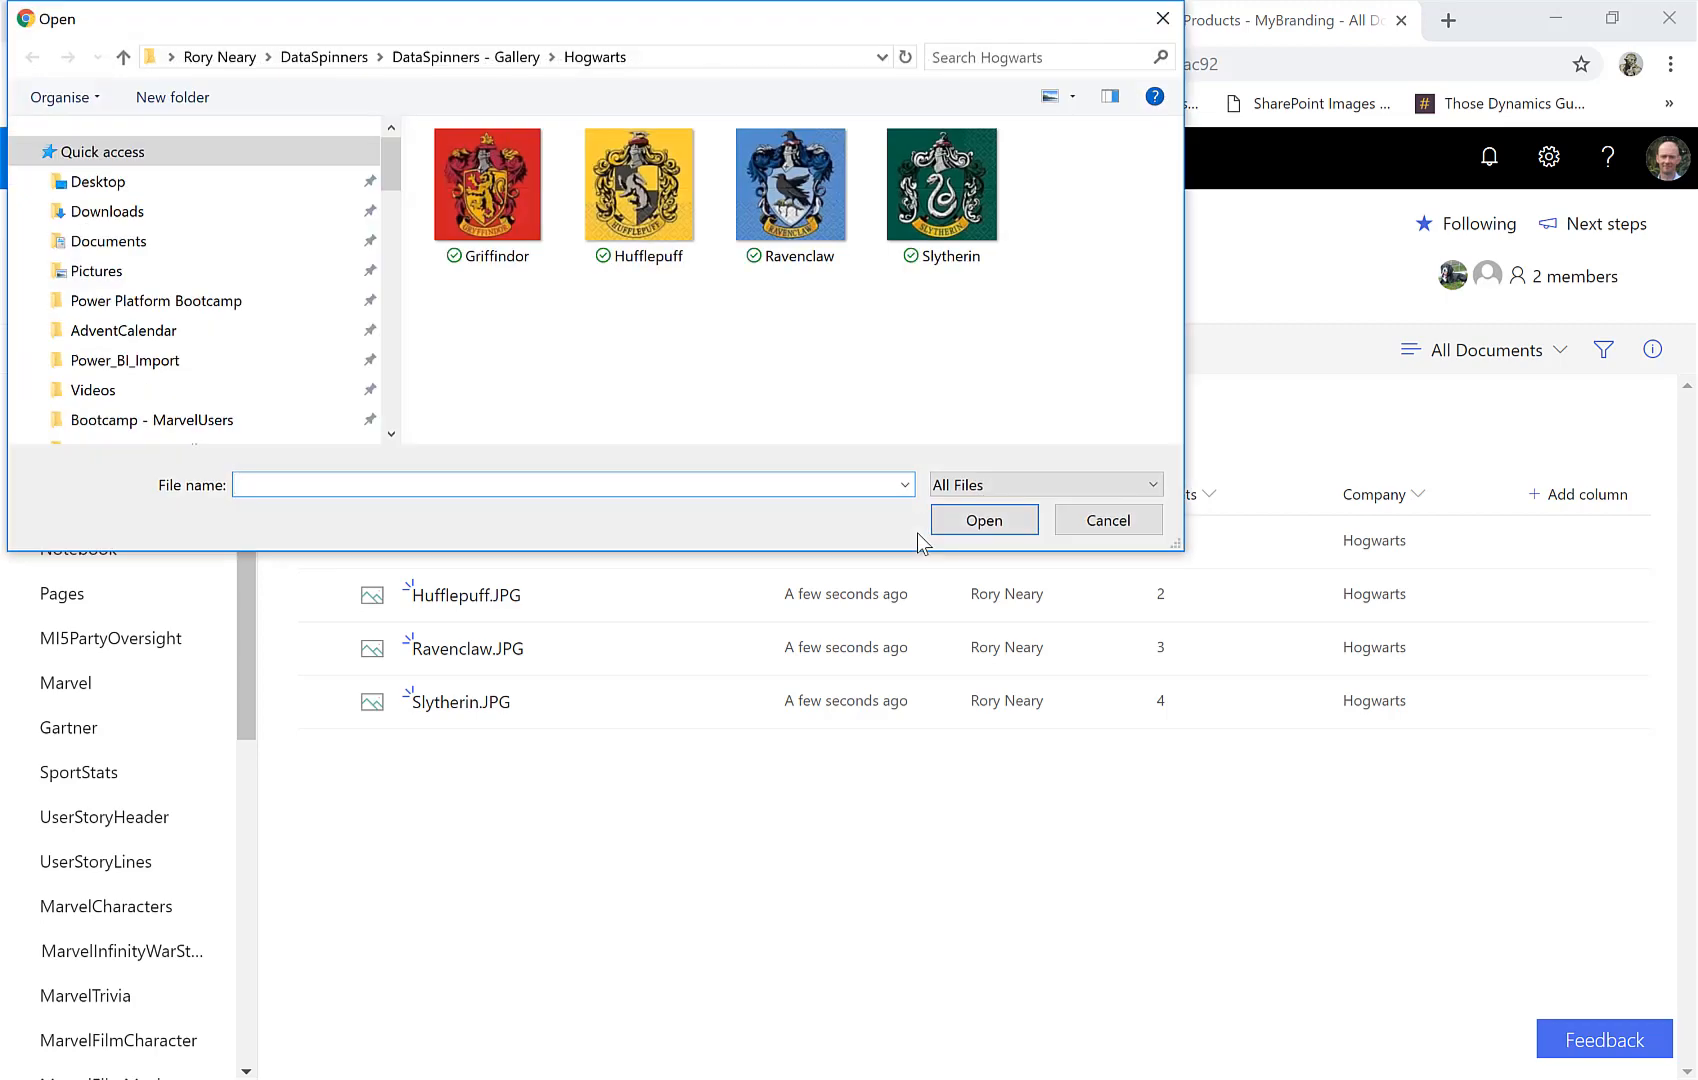
click(465, 60)
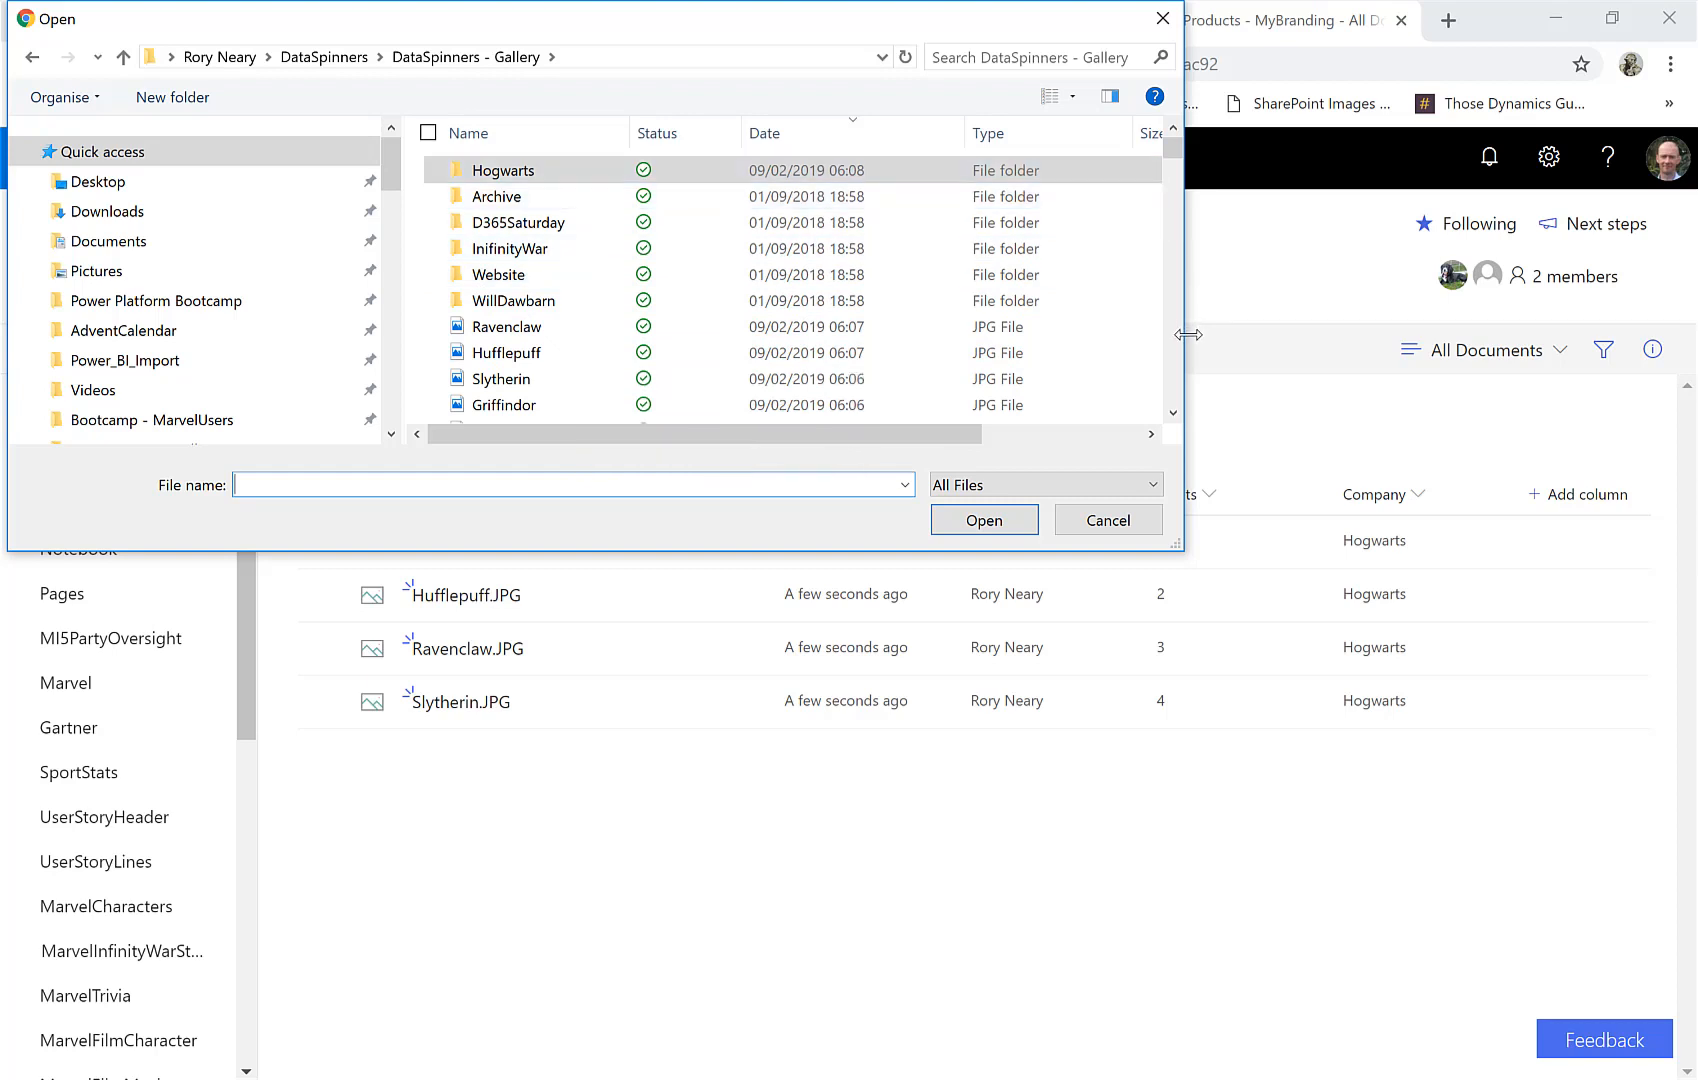
click(1173, 412)
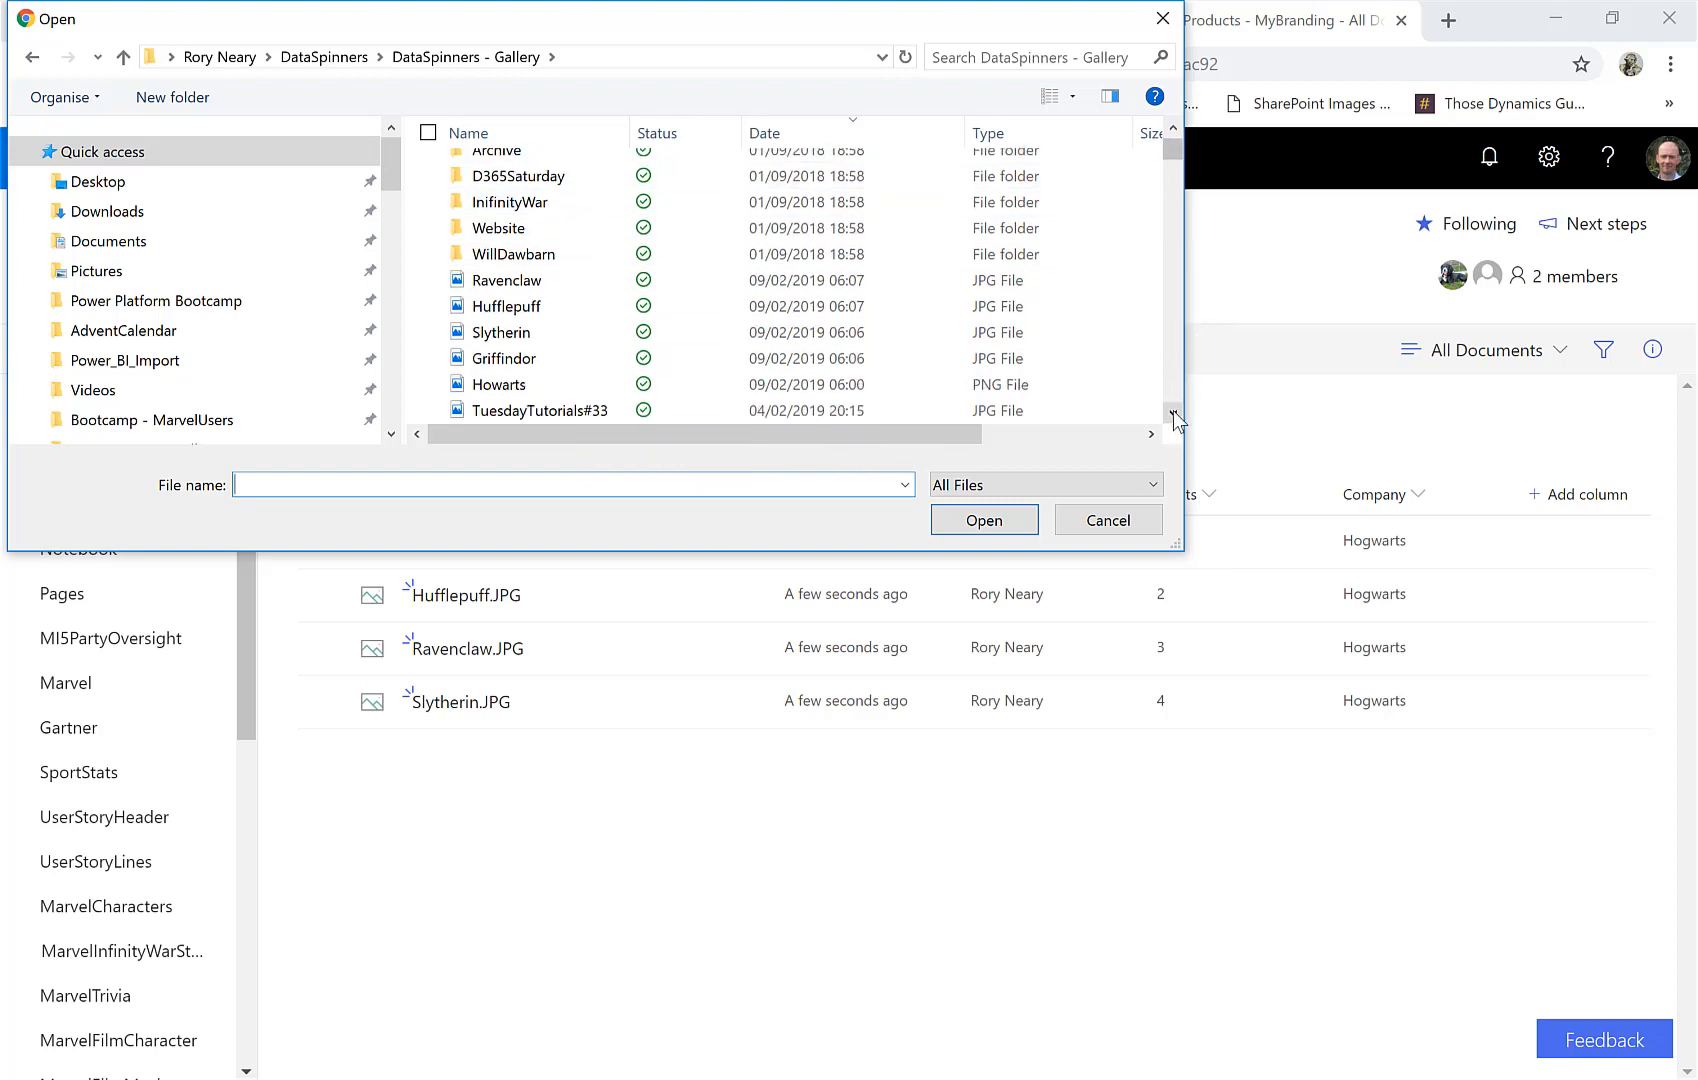
click(1173, 411)
click(1173, 411)
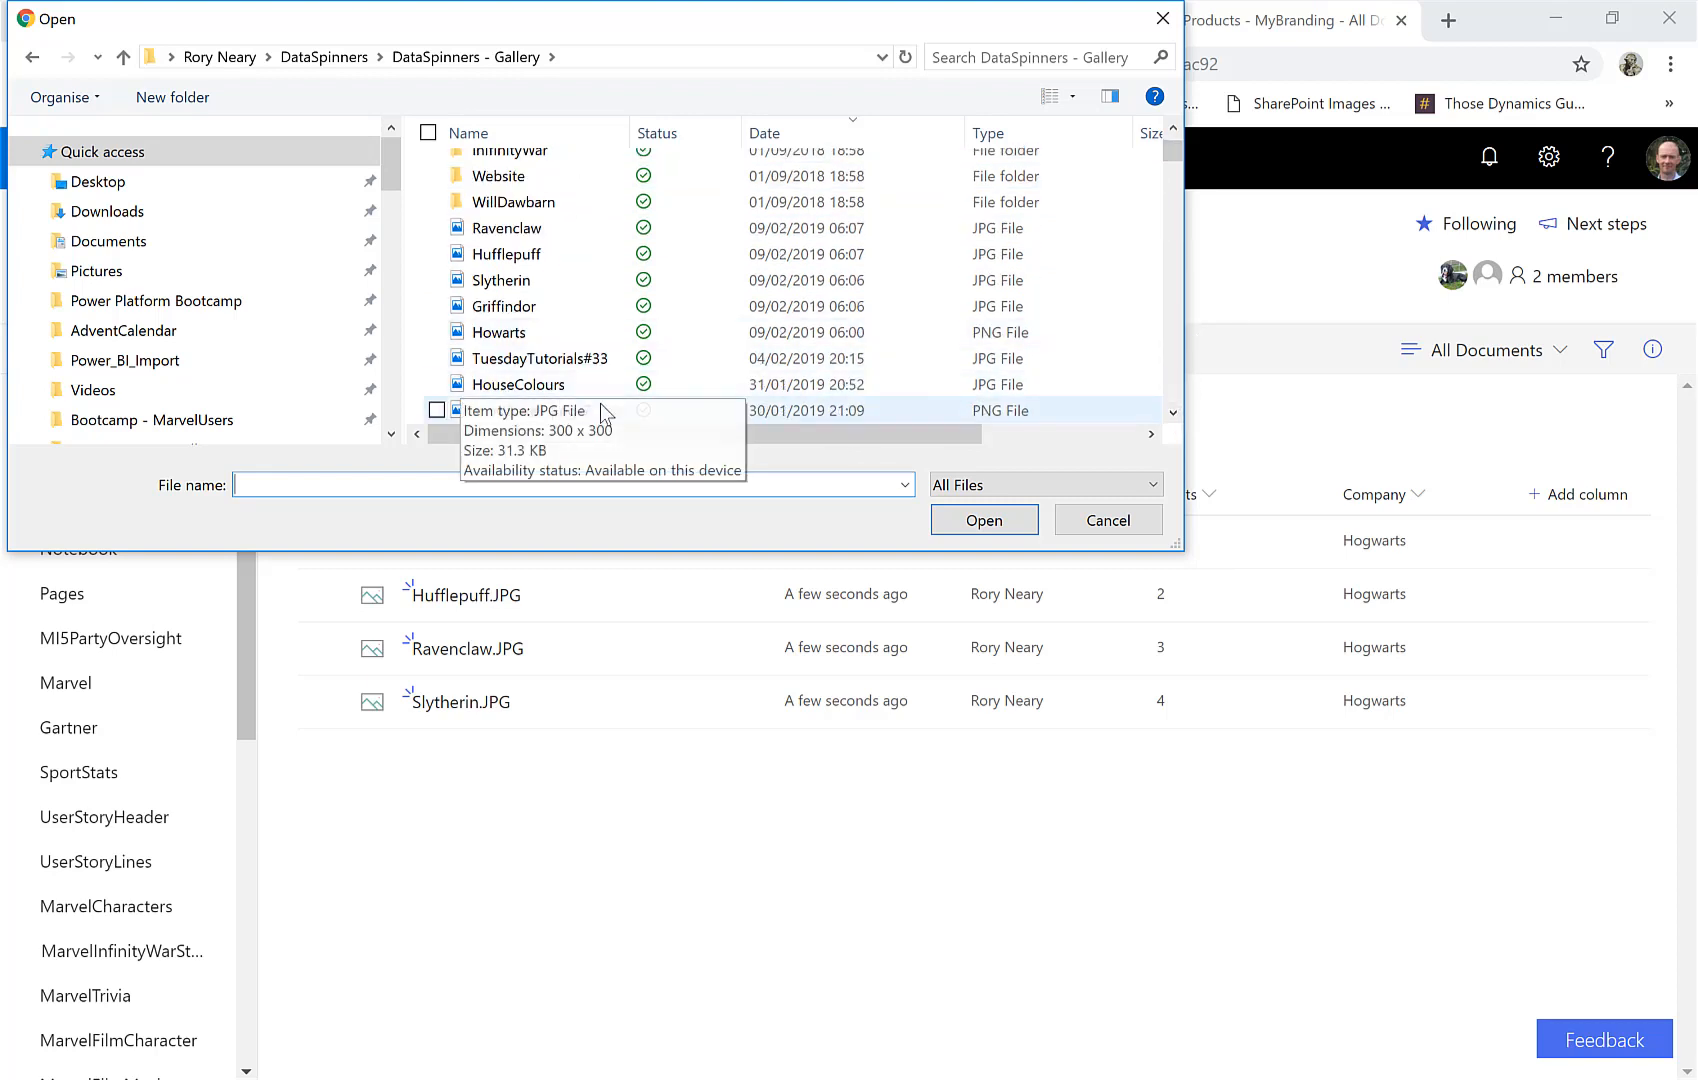
click(545, 413)
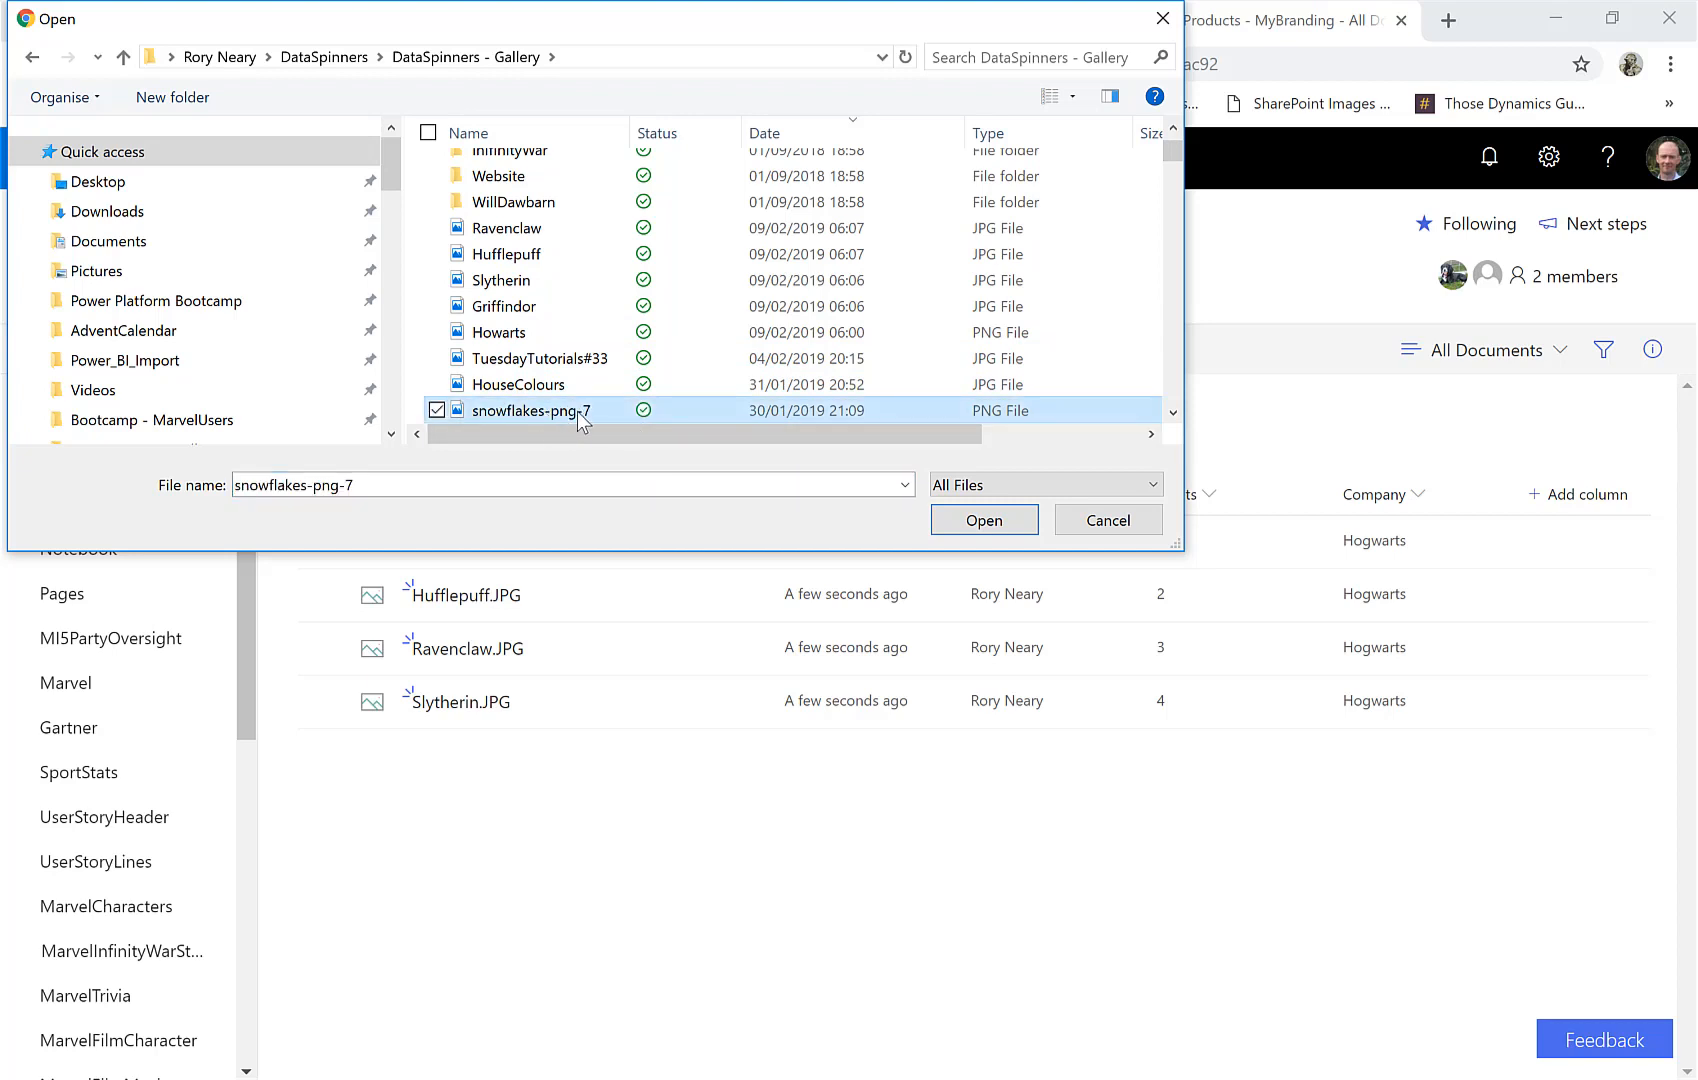
click(1174, 413)
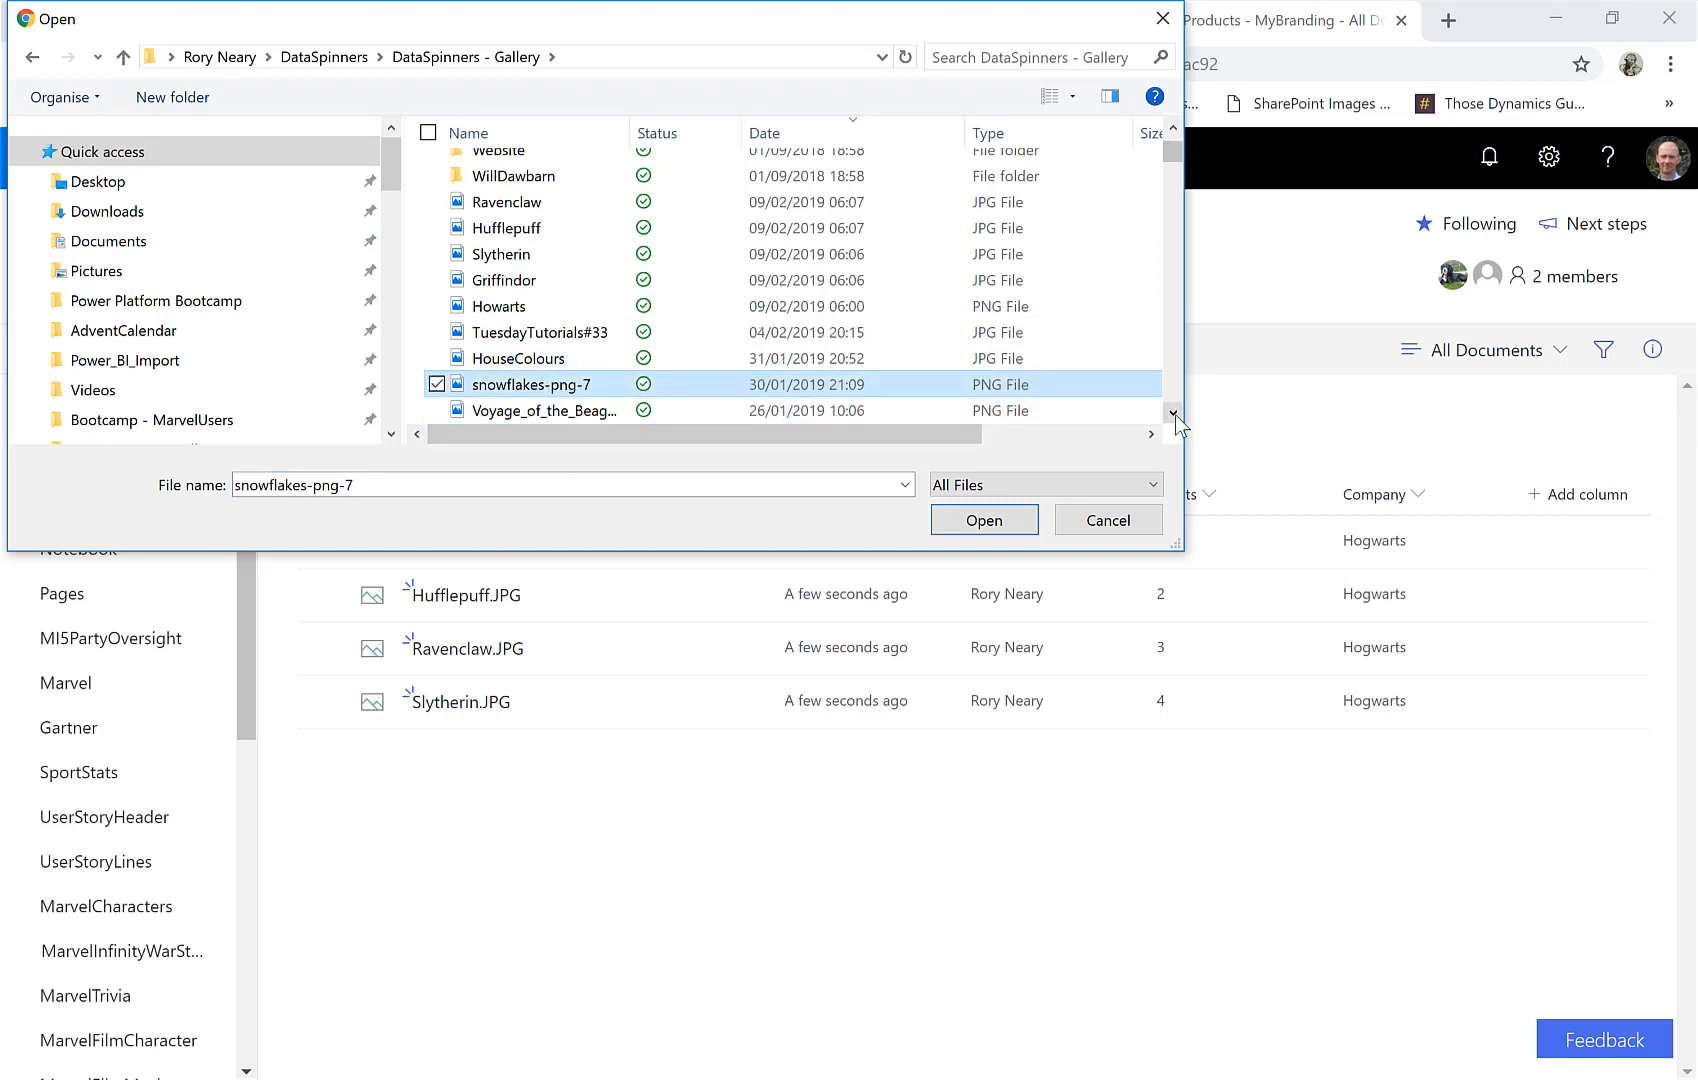
click(1175, 415)
click(578, 390)
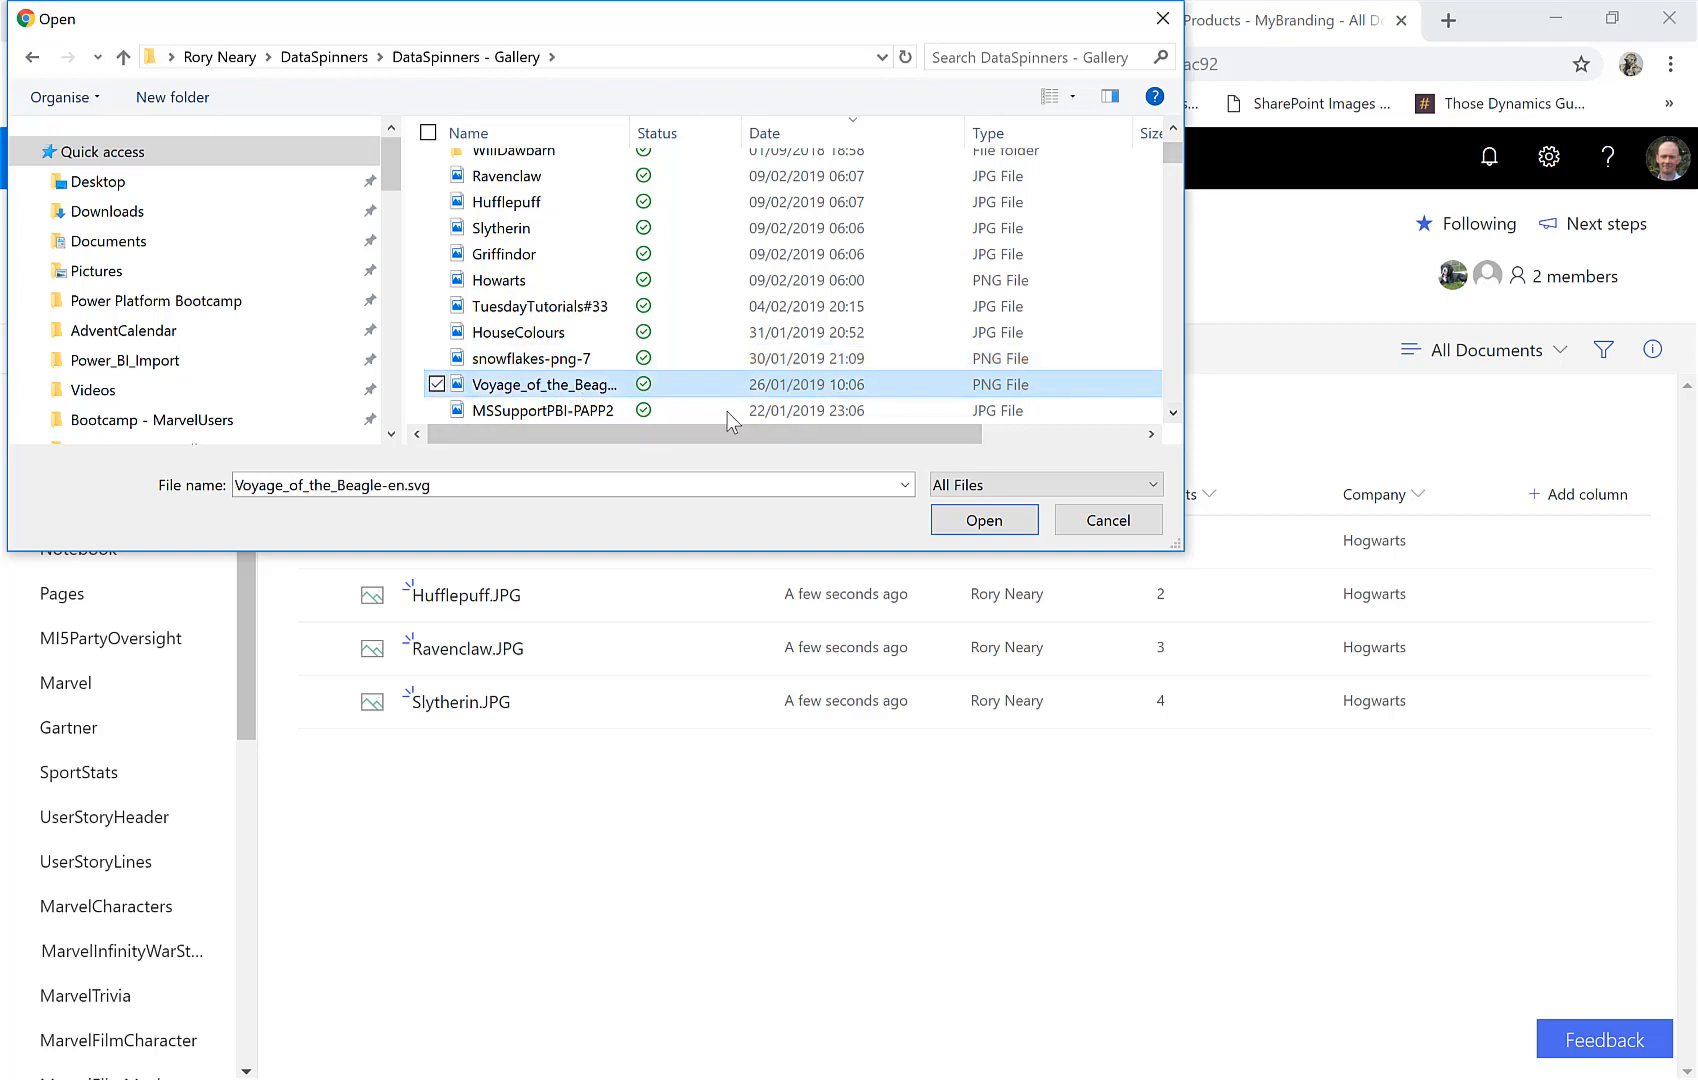
click(982, 522)
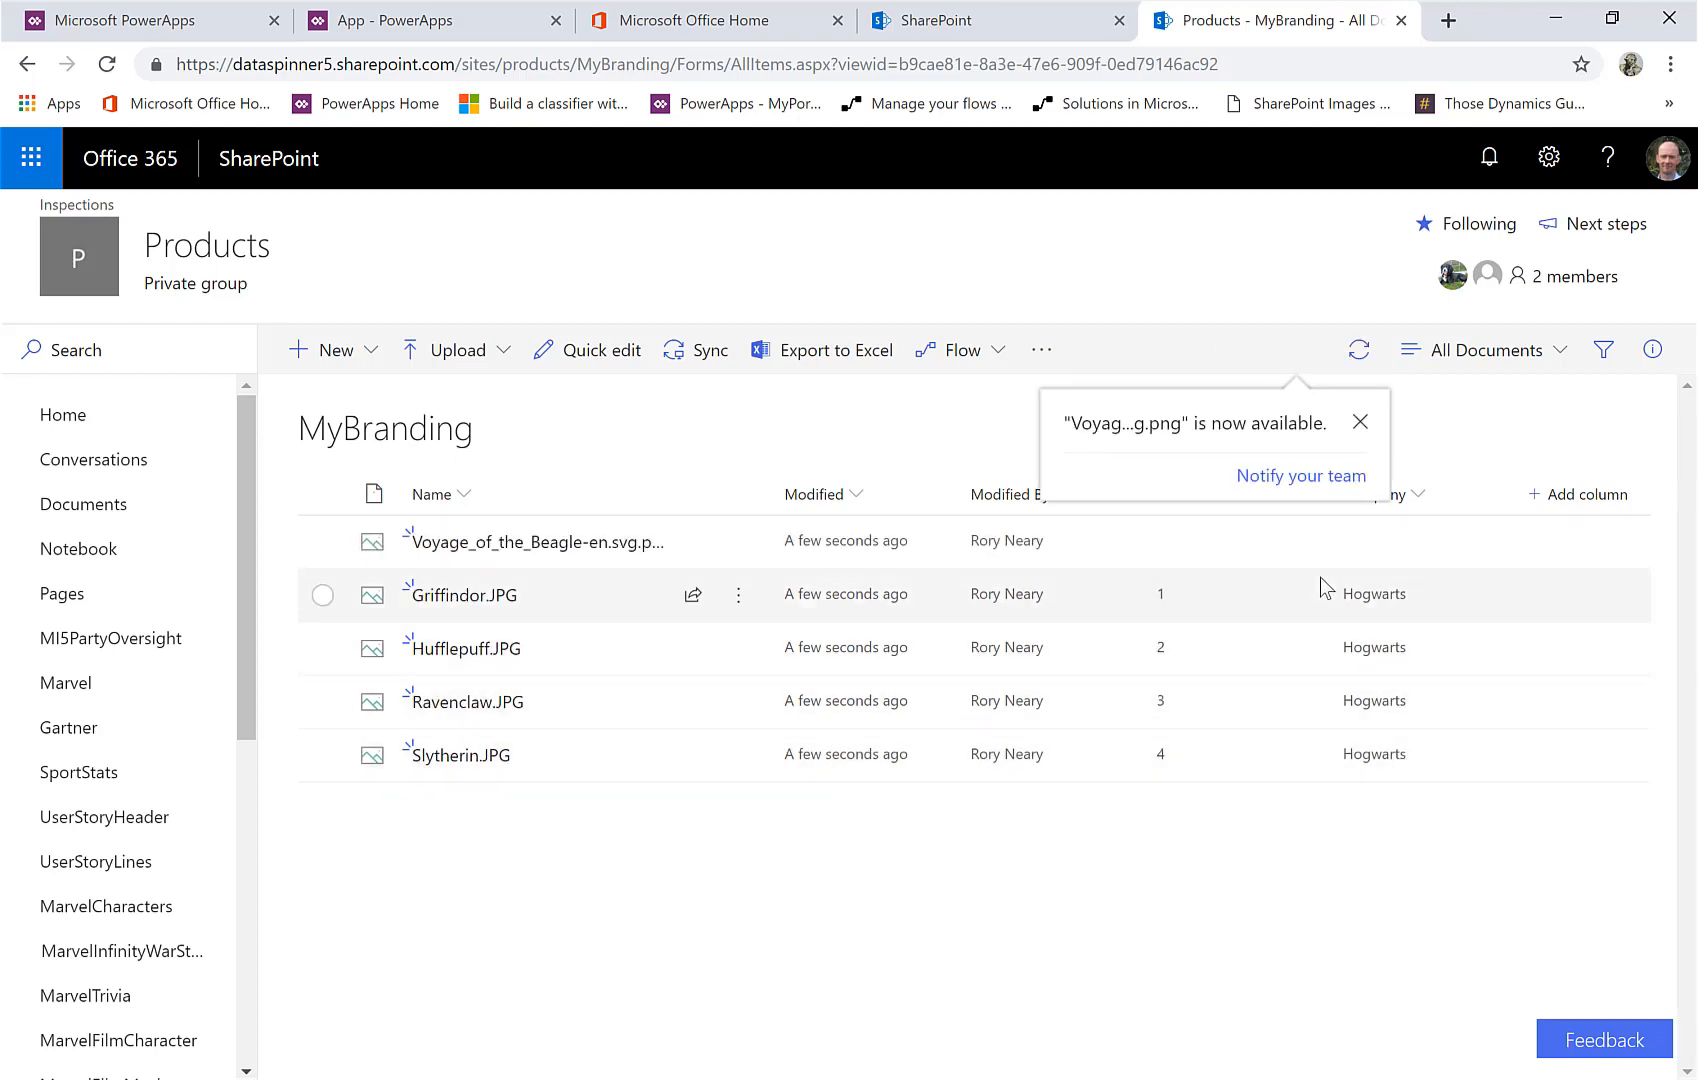
In quick edit, set the Voyage_of_the_Beagle-en.svg row's Points to 100 and Company to Darwin, then leave quick edit
click(1359, 422)
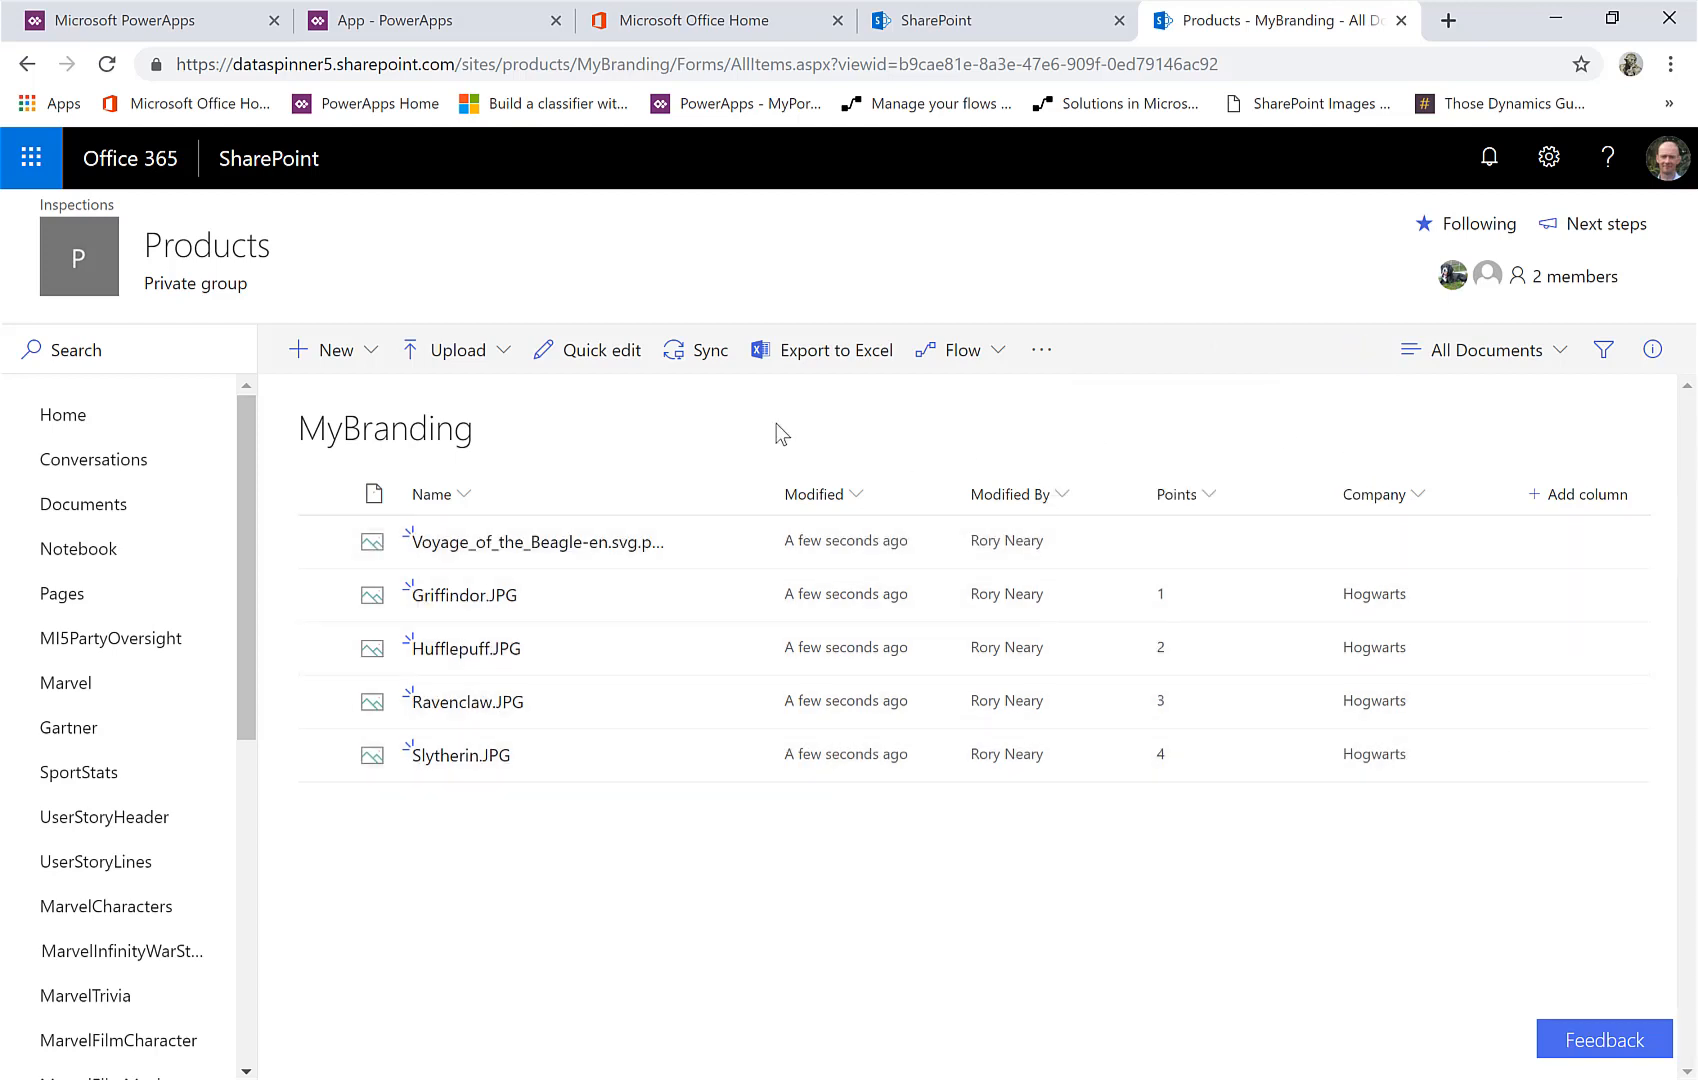
click(603, 349)
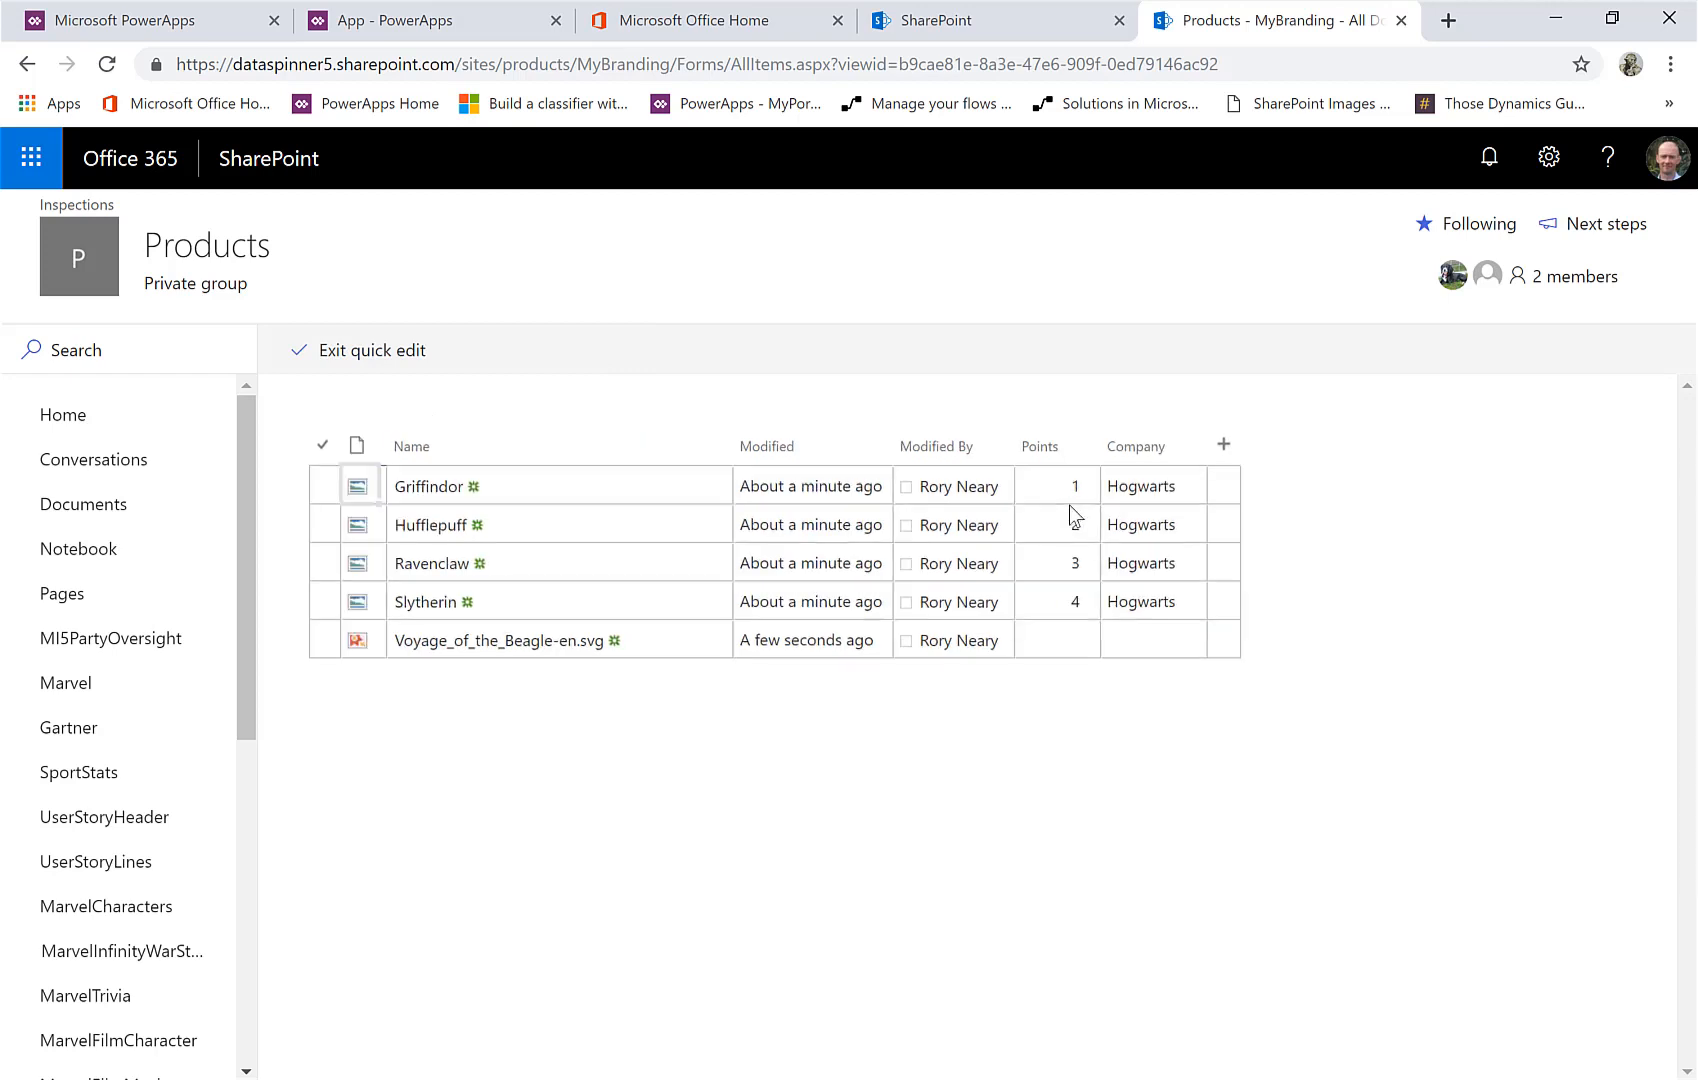
click(1073, 644)
click(1073, 644)
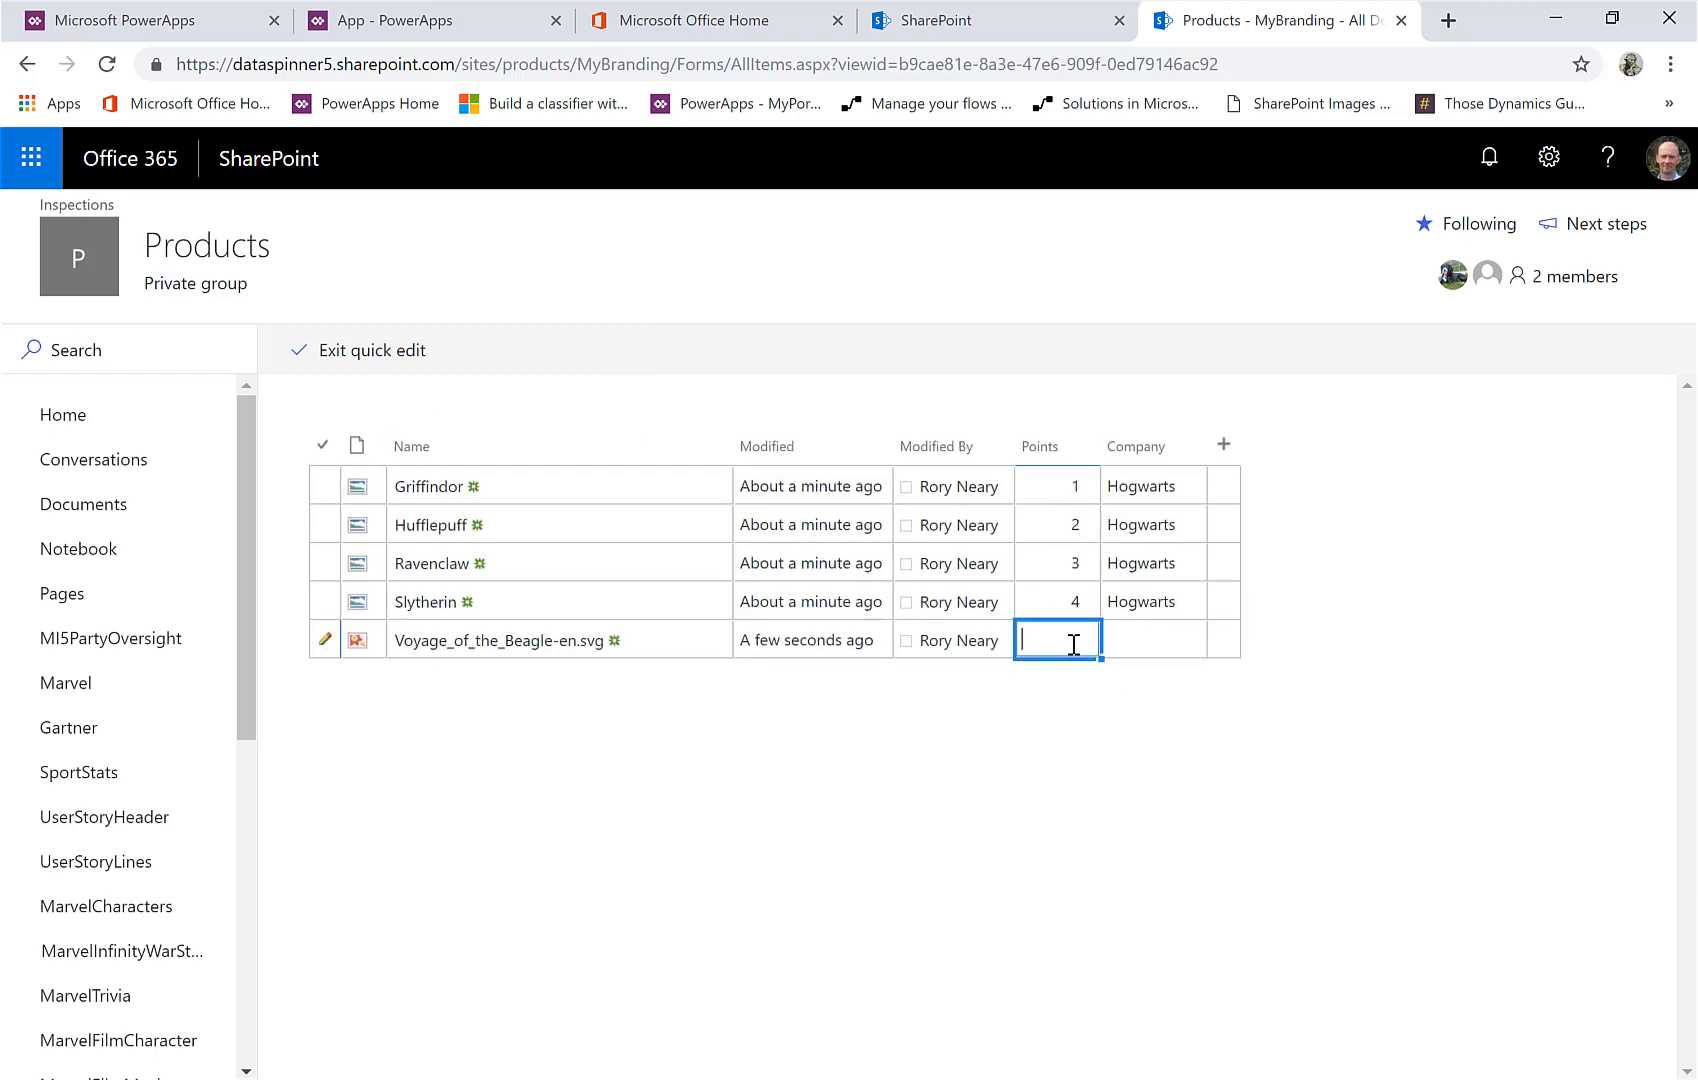
text(100)
key(Return)
key(Tab)
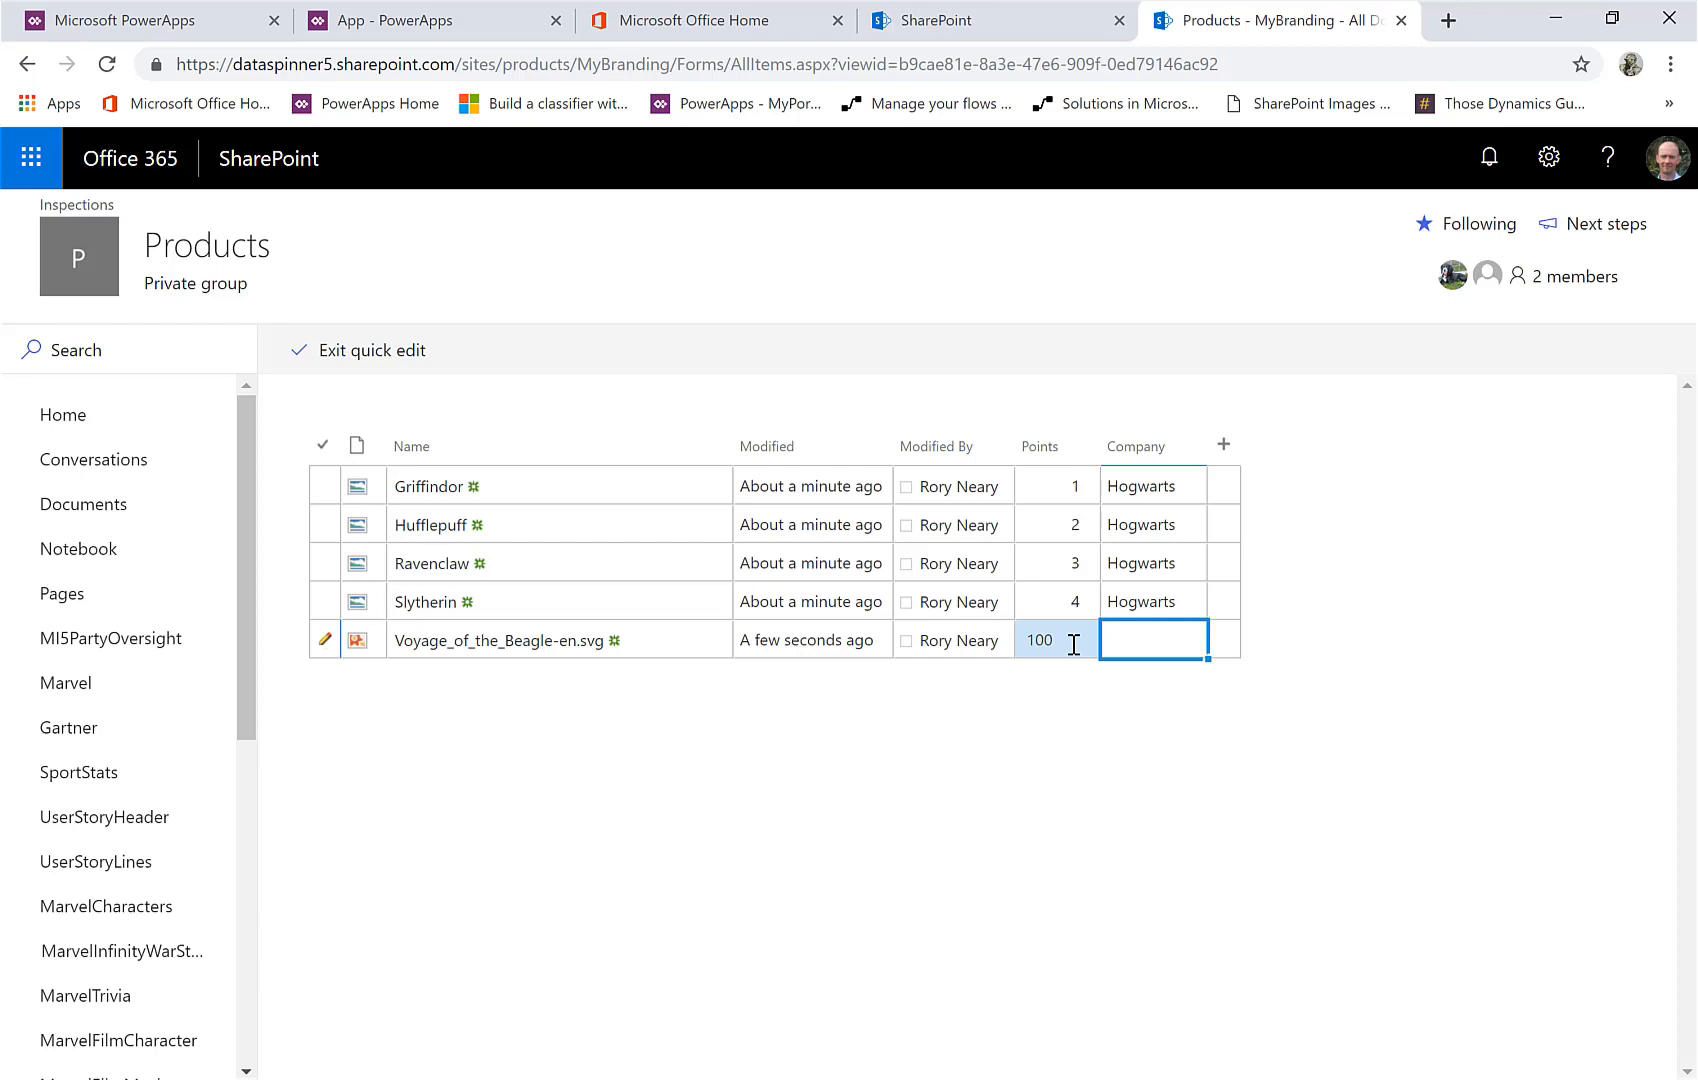
text(Darwin)
key(Return)
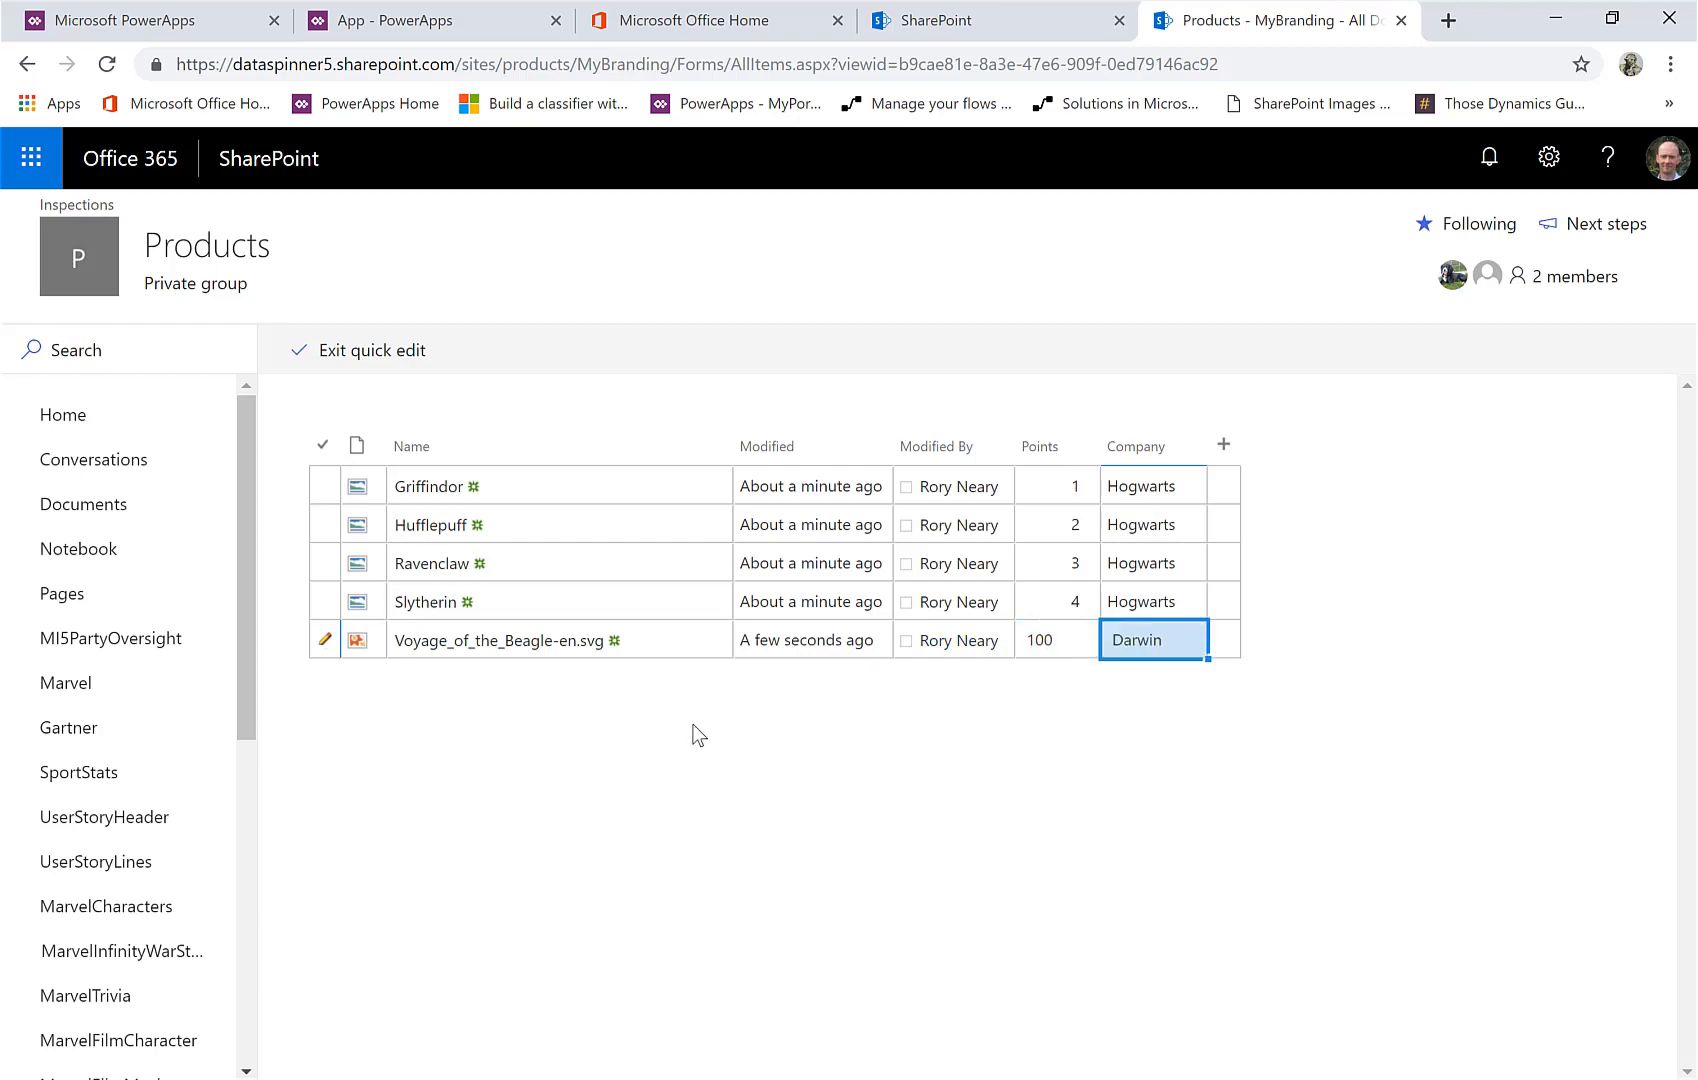
click(378, 356)
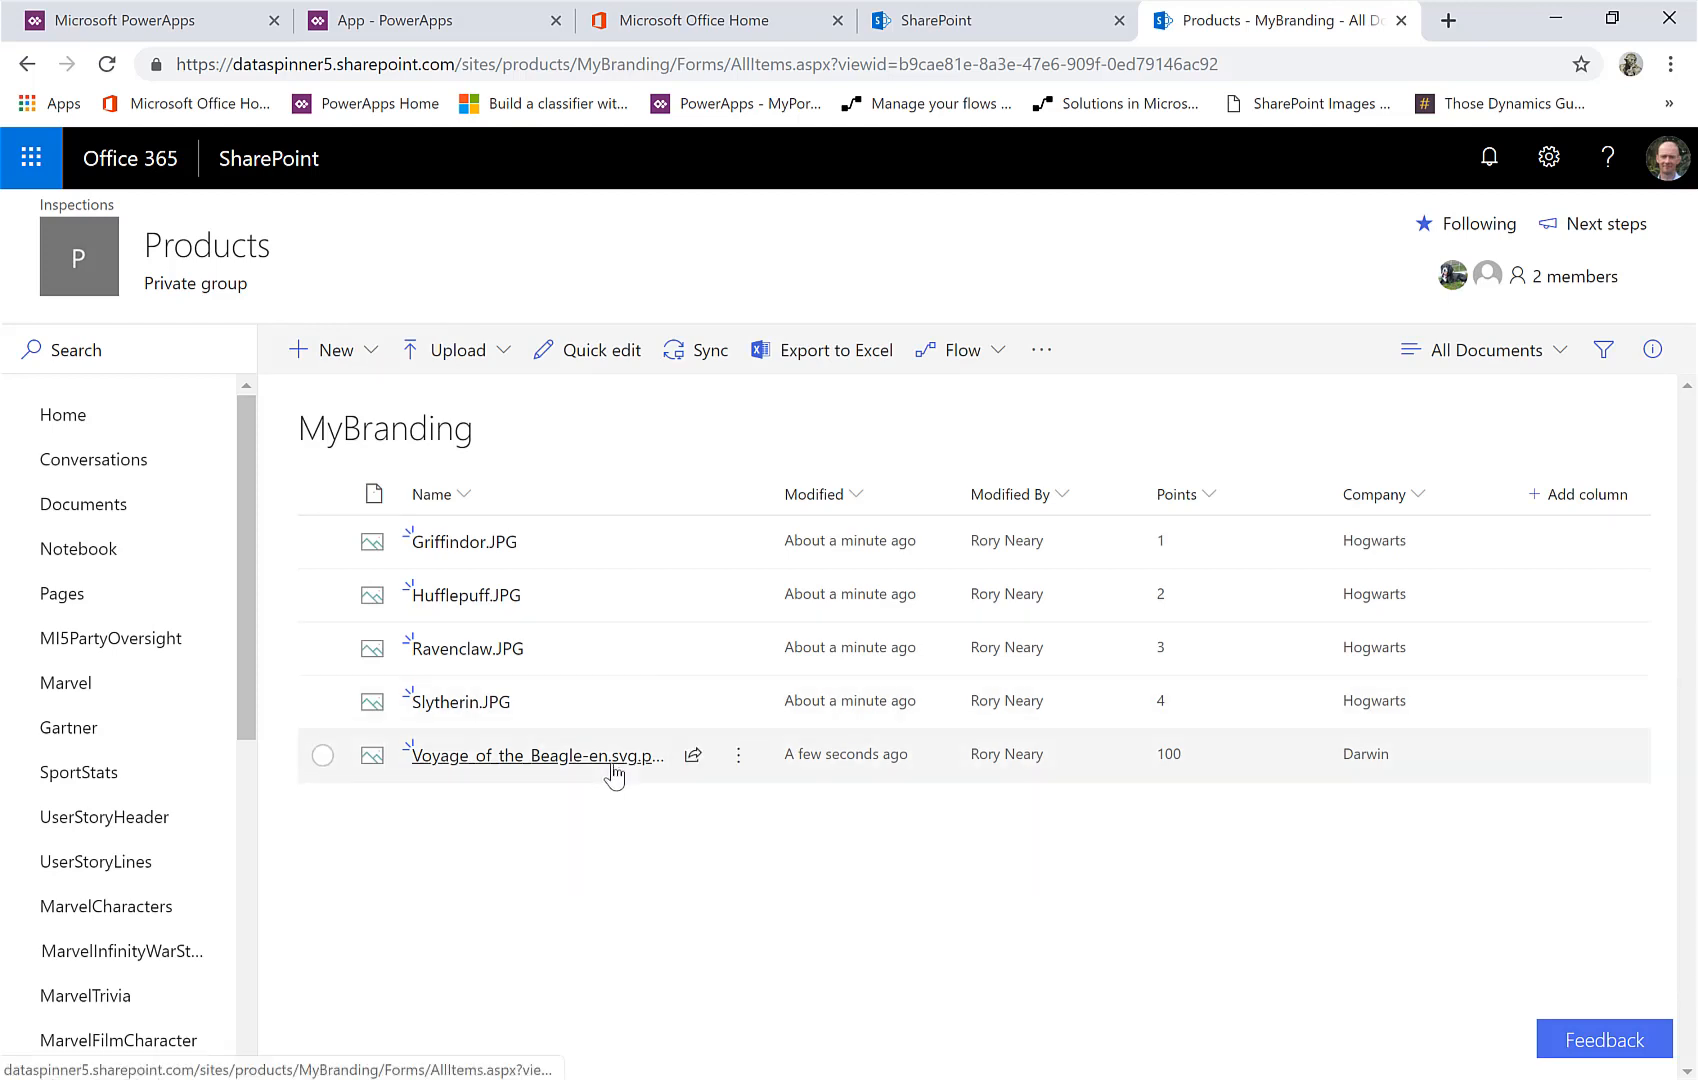
mouse_move(655, 753)
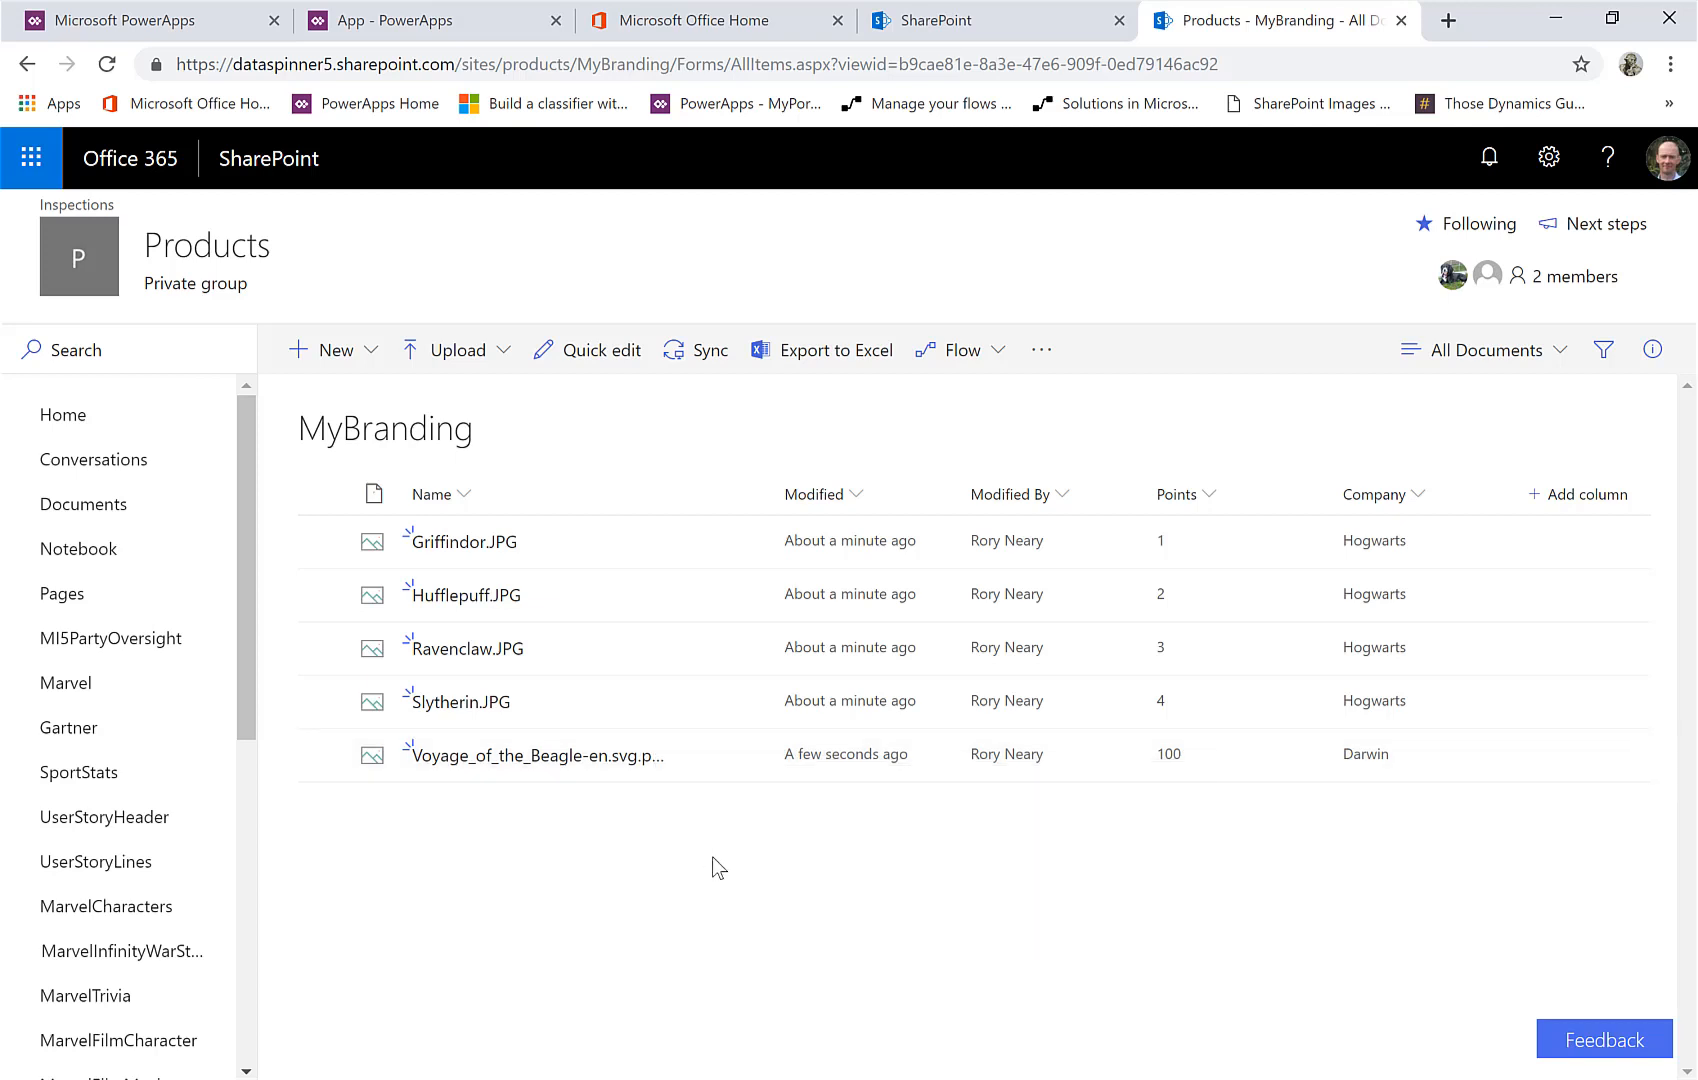
Switch to the PowerApps app and start adding a SharePoint data source from the Products site
click(414, 20)
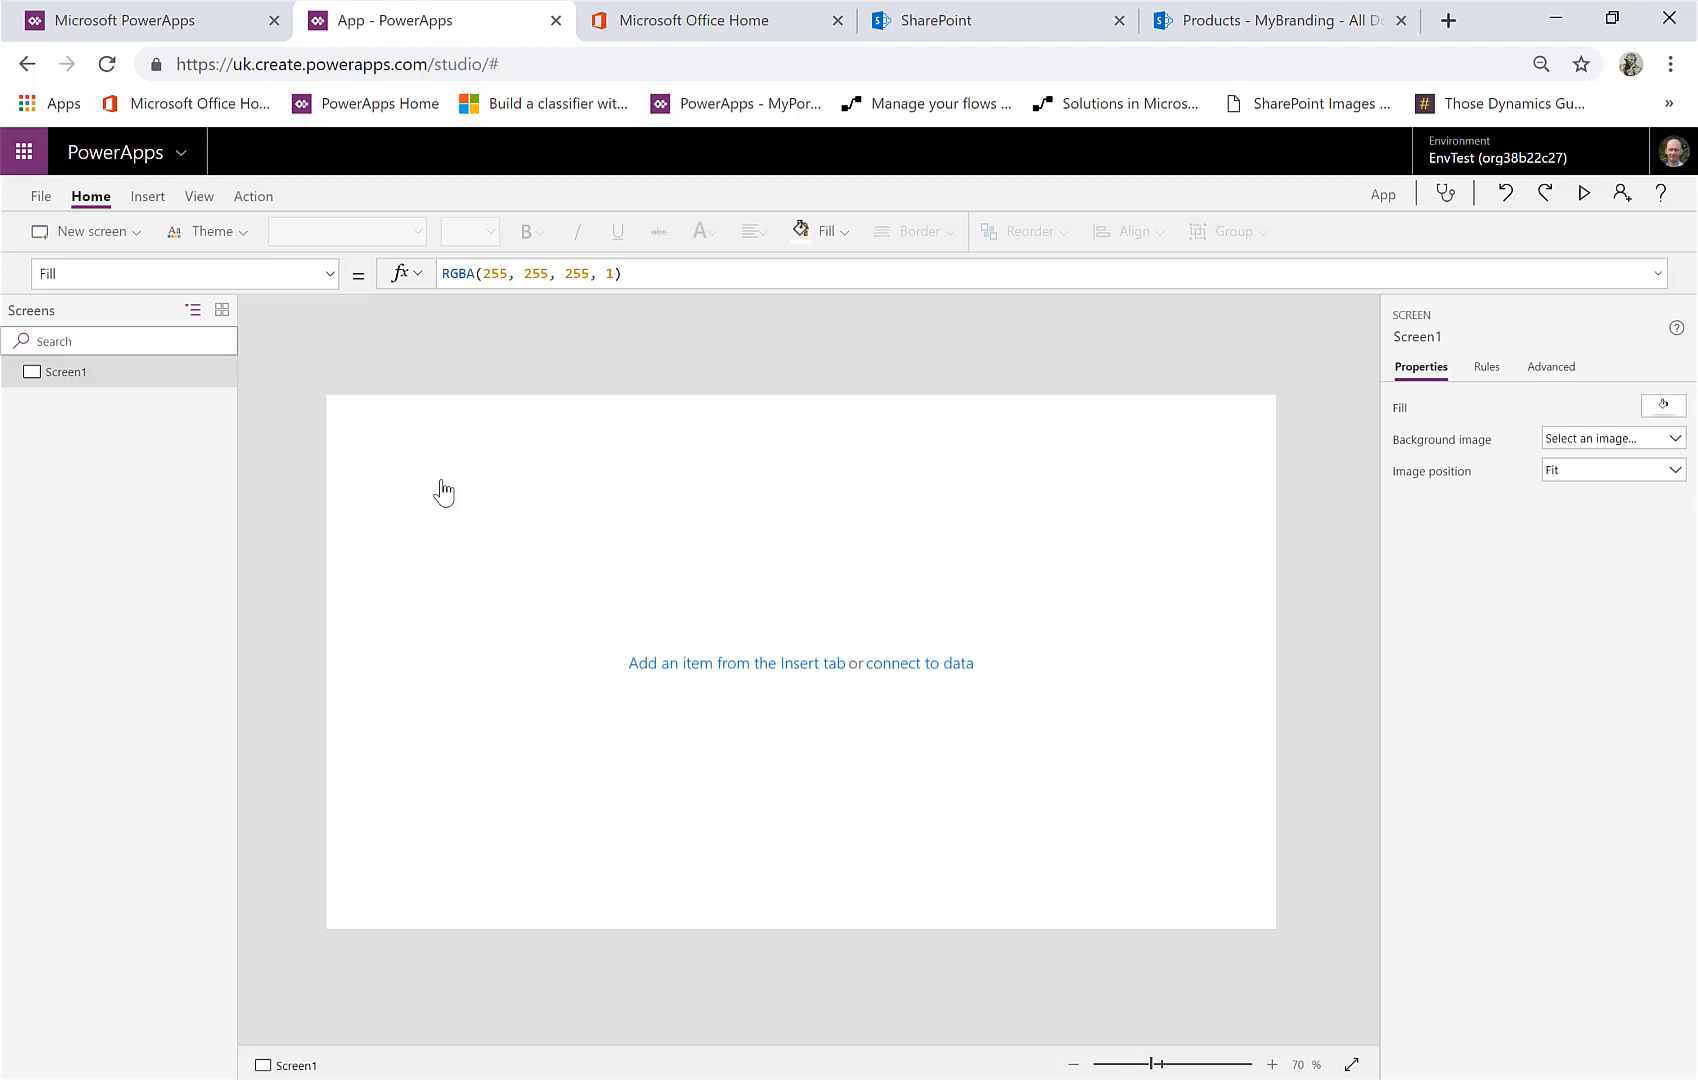
click(199, 198)
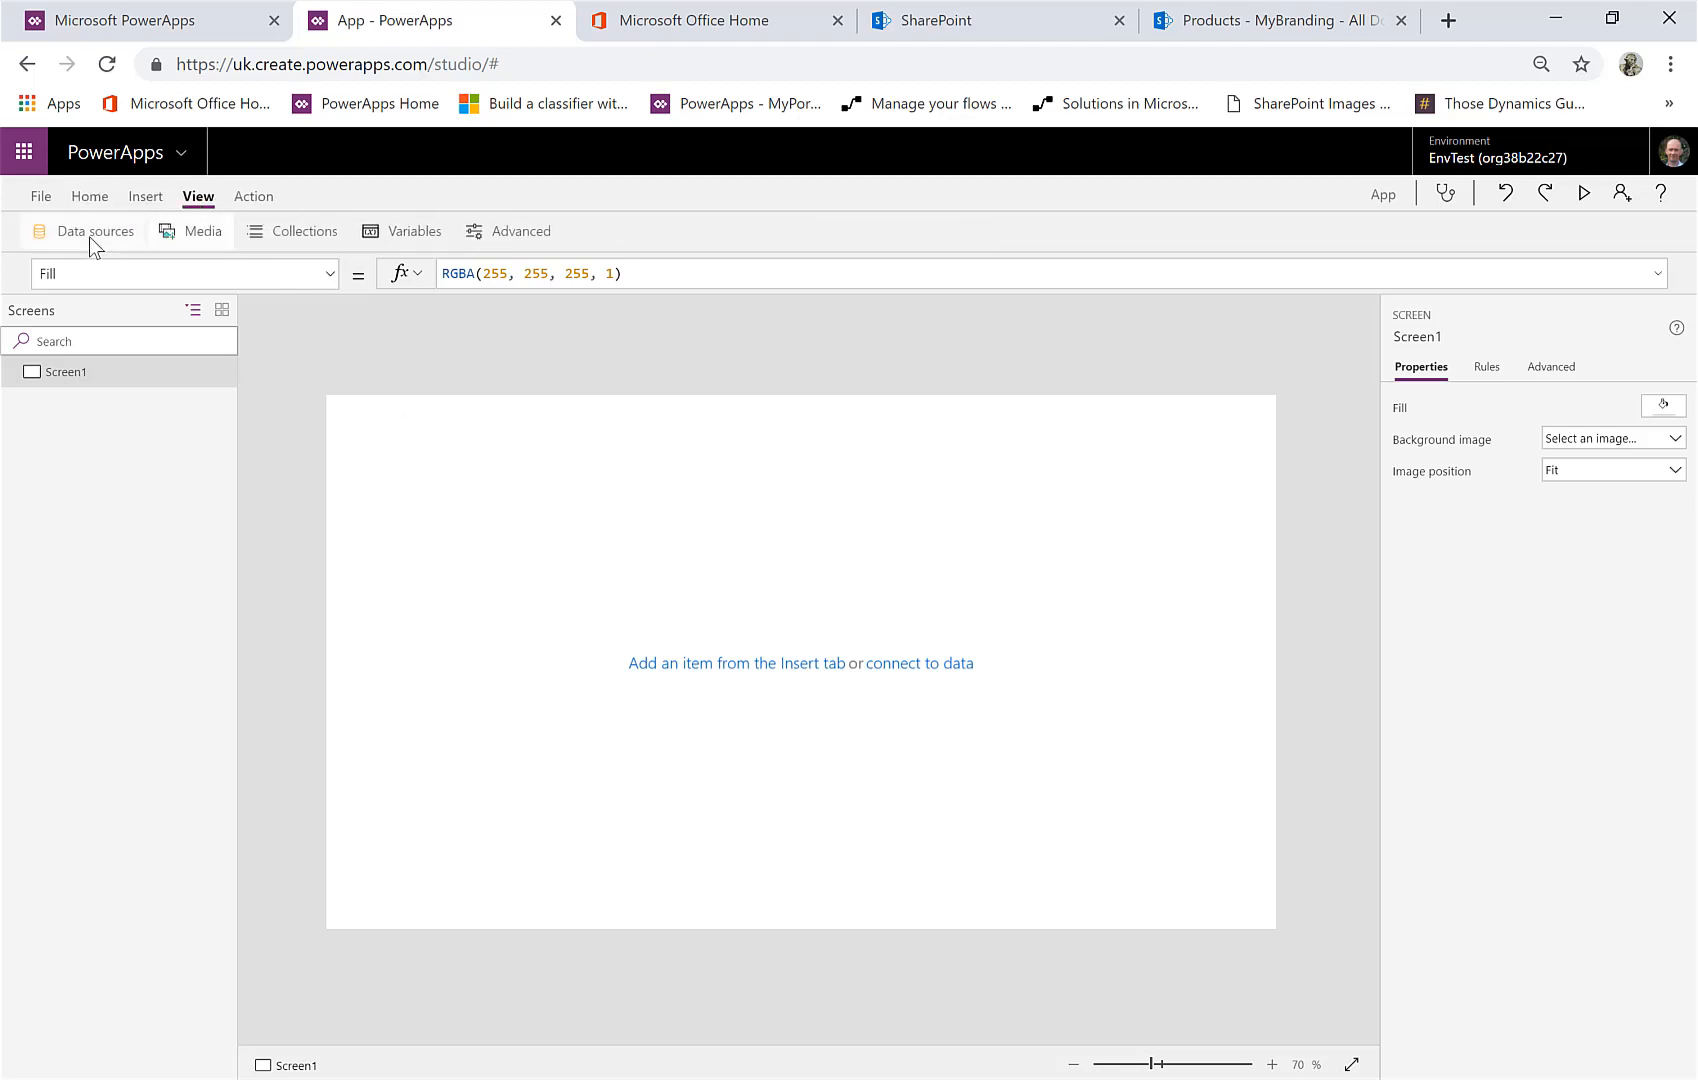
click(89, 235)
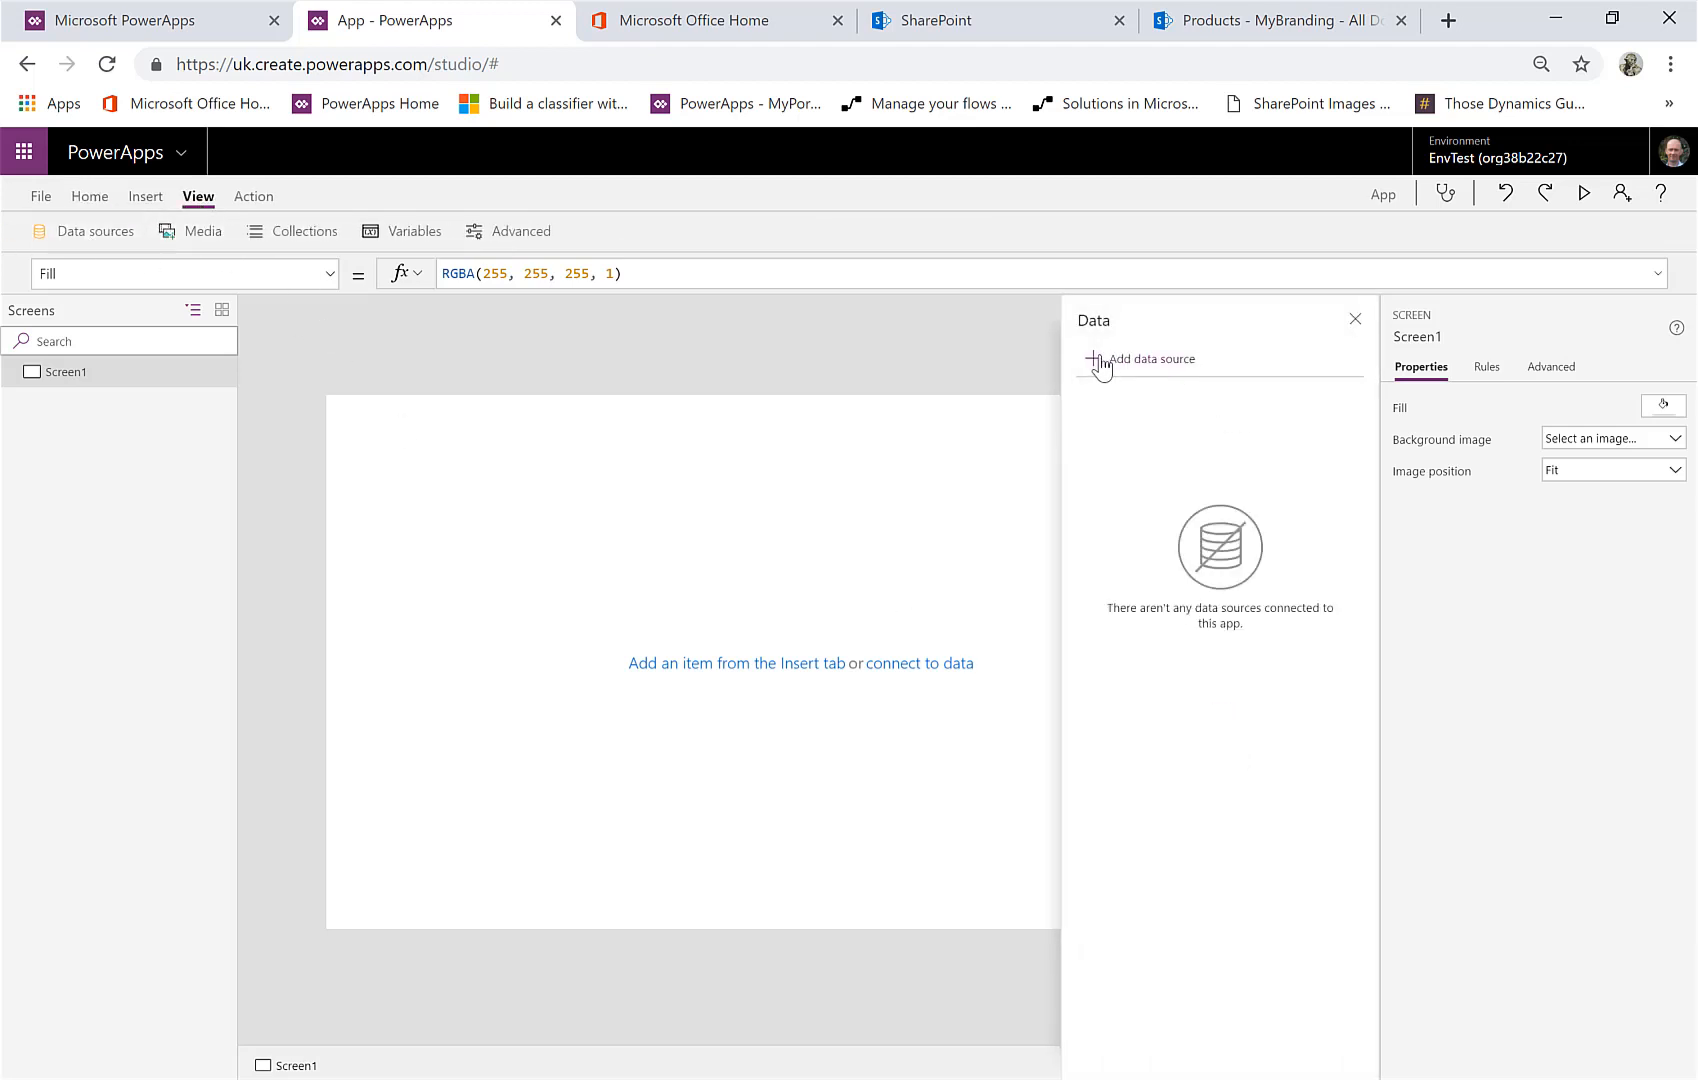
click(1100, 360)
click(1194, 365)
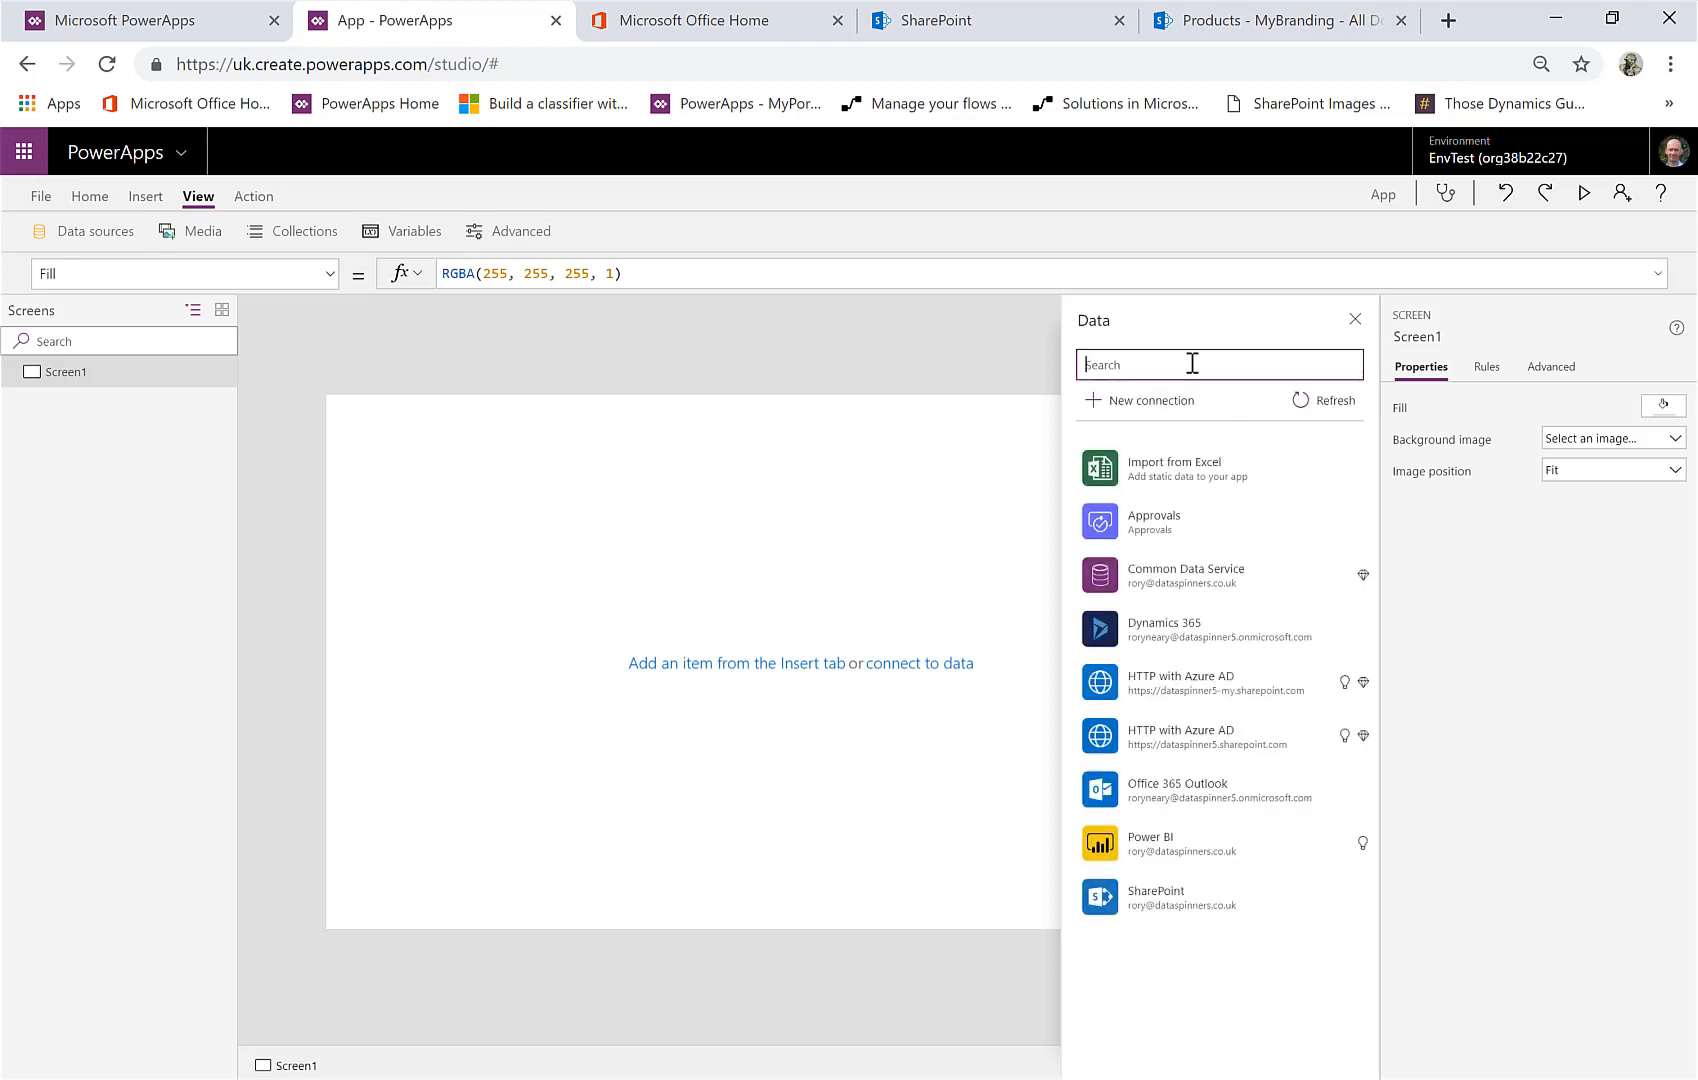
text(sharepo)
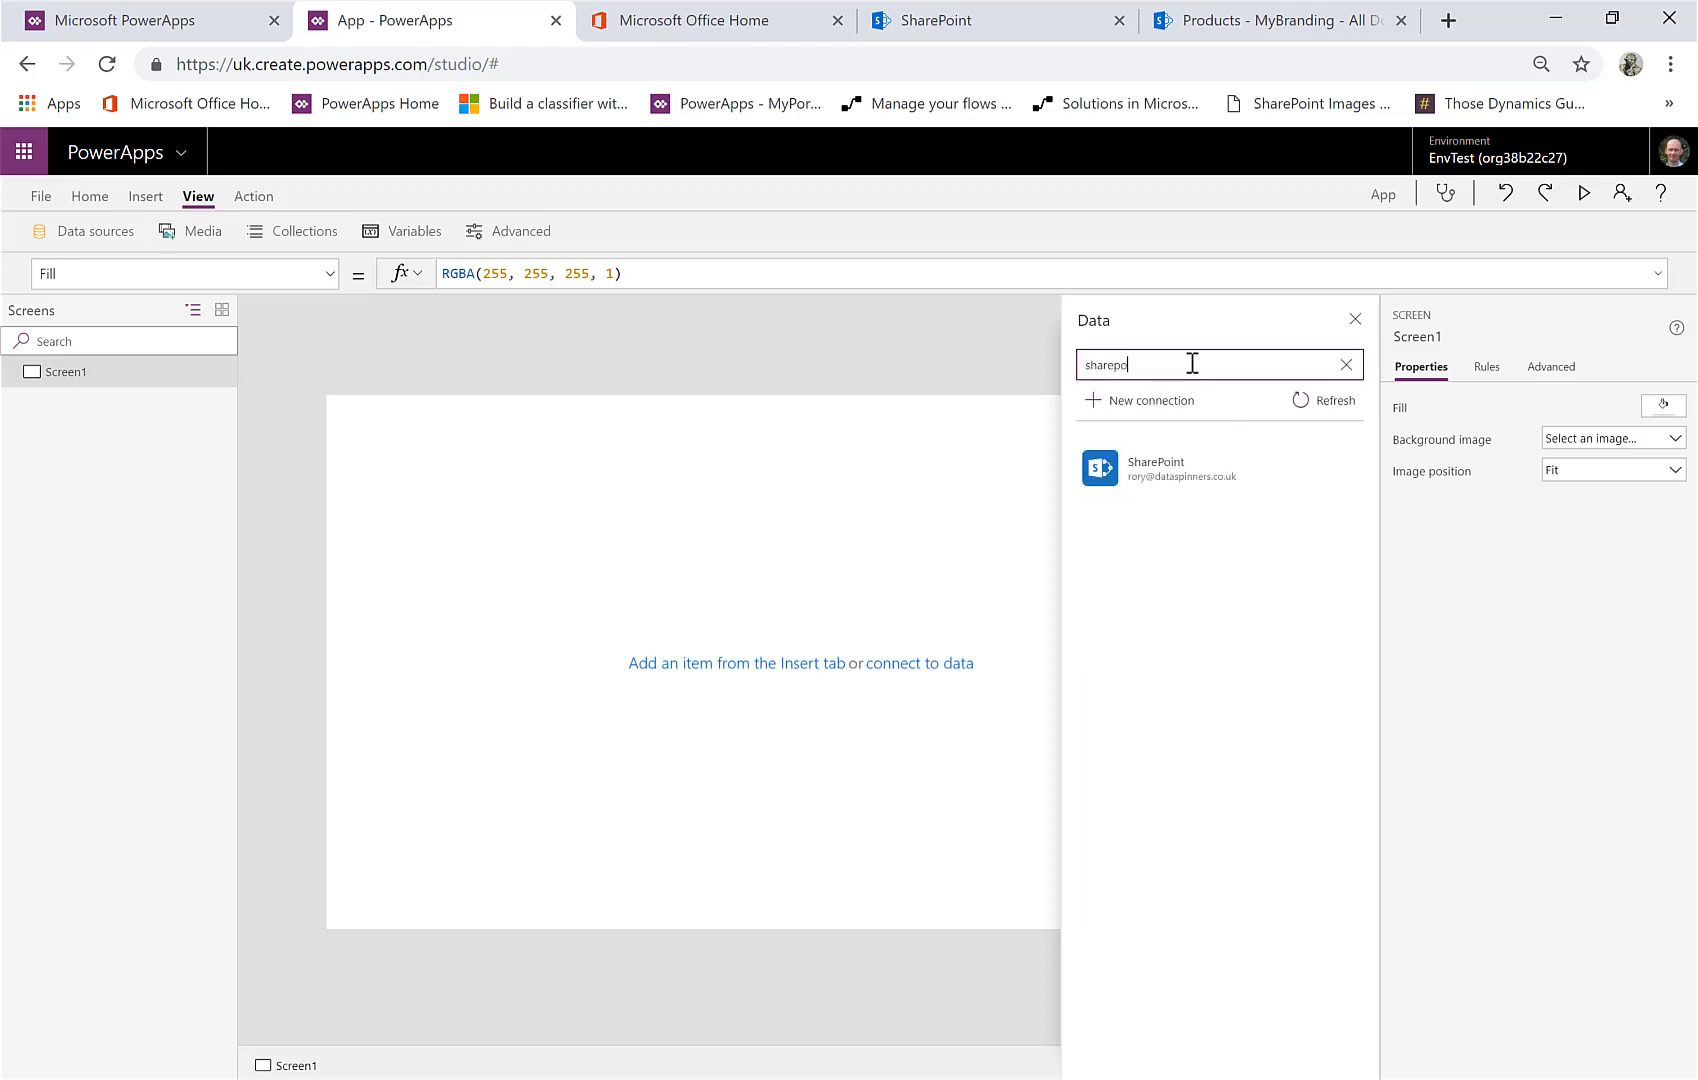
click(1167, 474)
click(1155, 446)
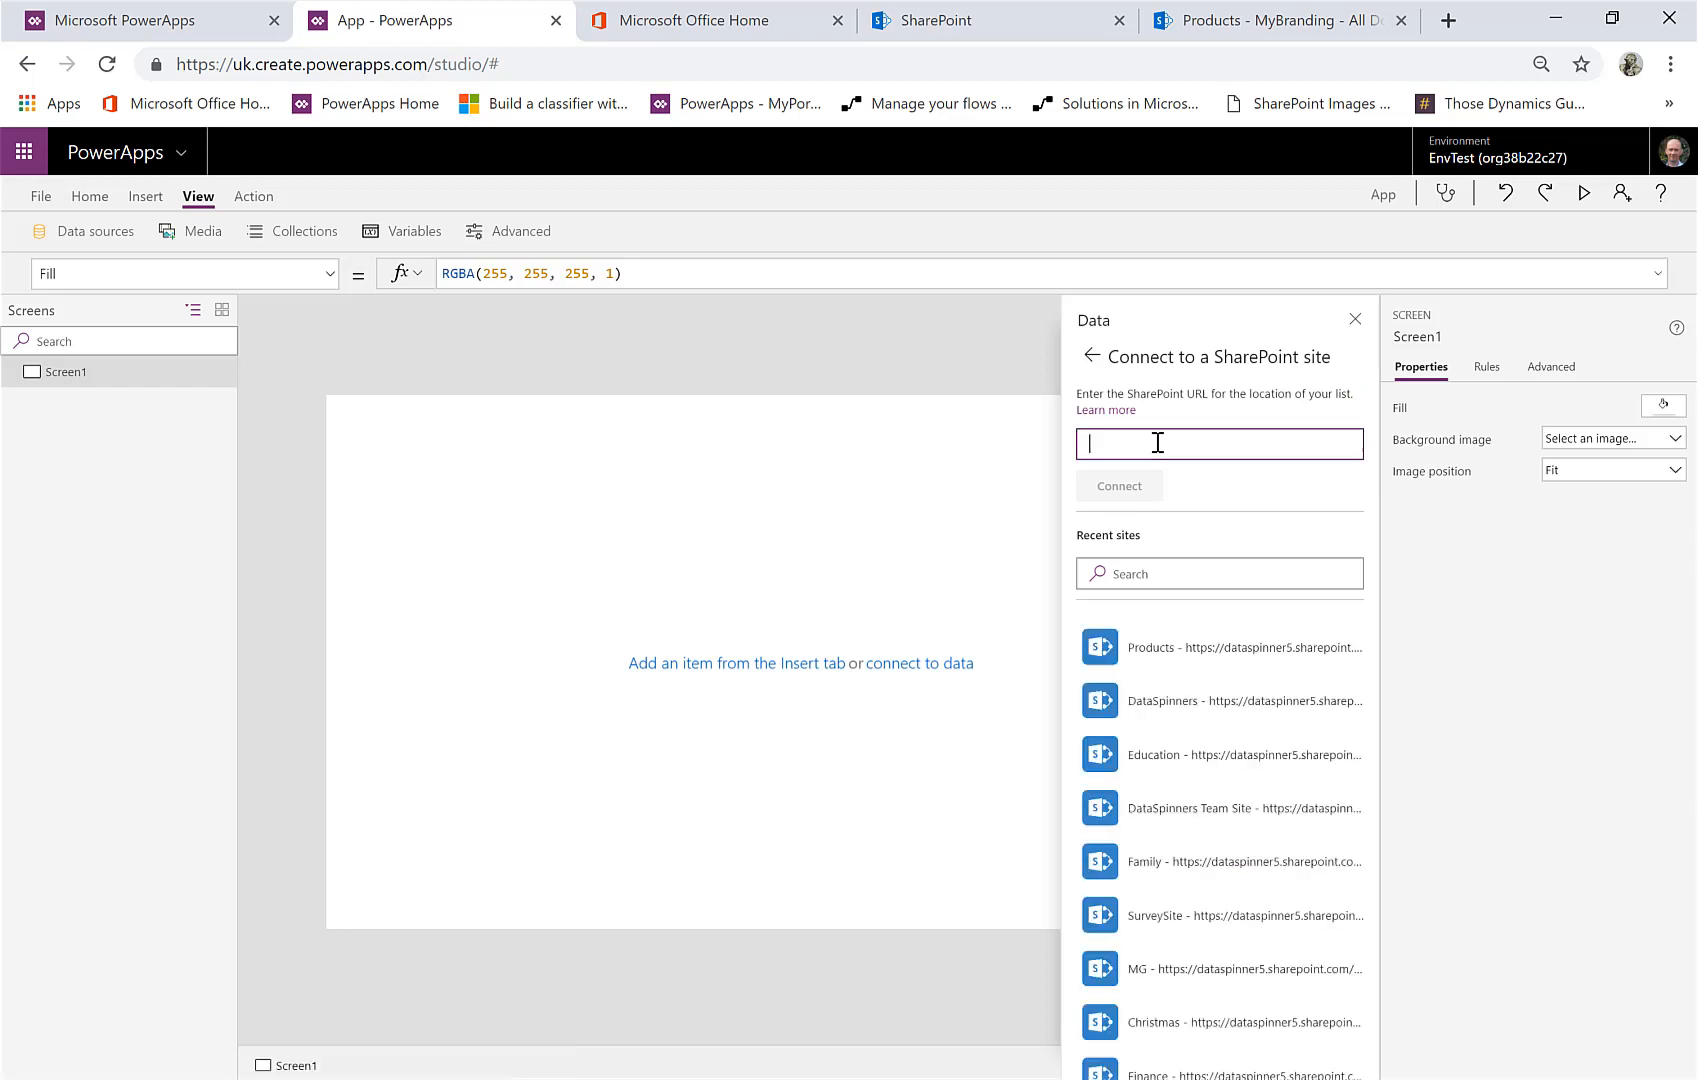
click(1143, 651)
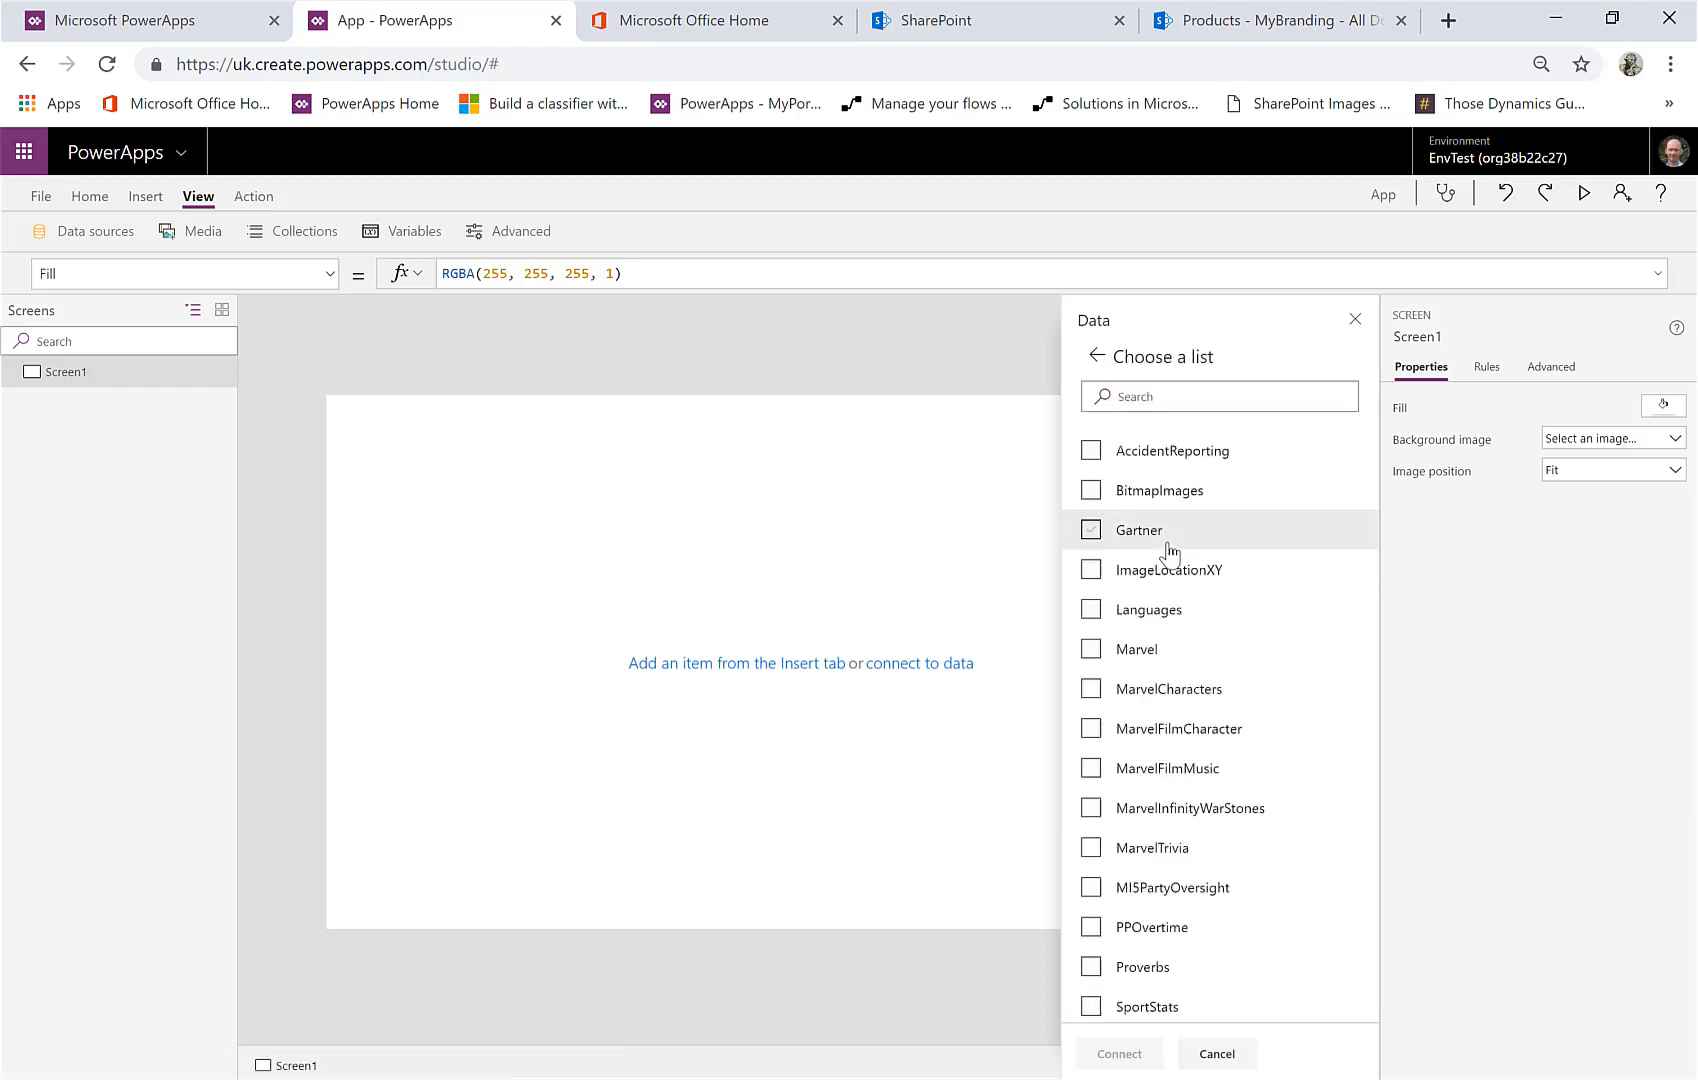
Connect the app to the MyBranding library by entering MyBranding as a custom table name, and close the data source settings
scroll(1257, 690, down, 5)
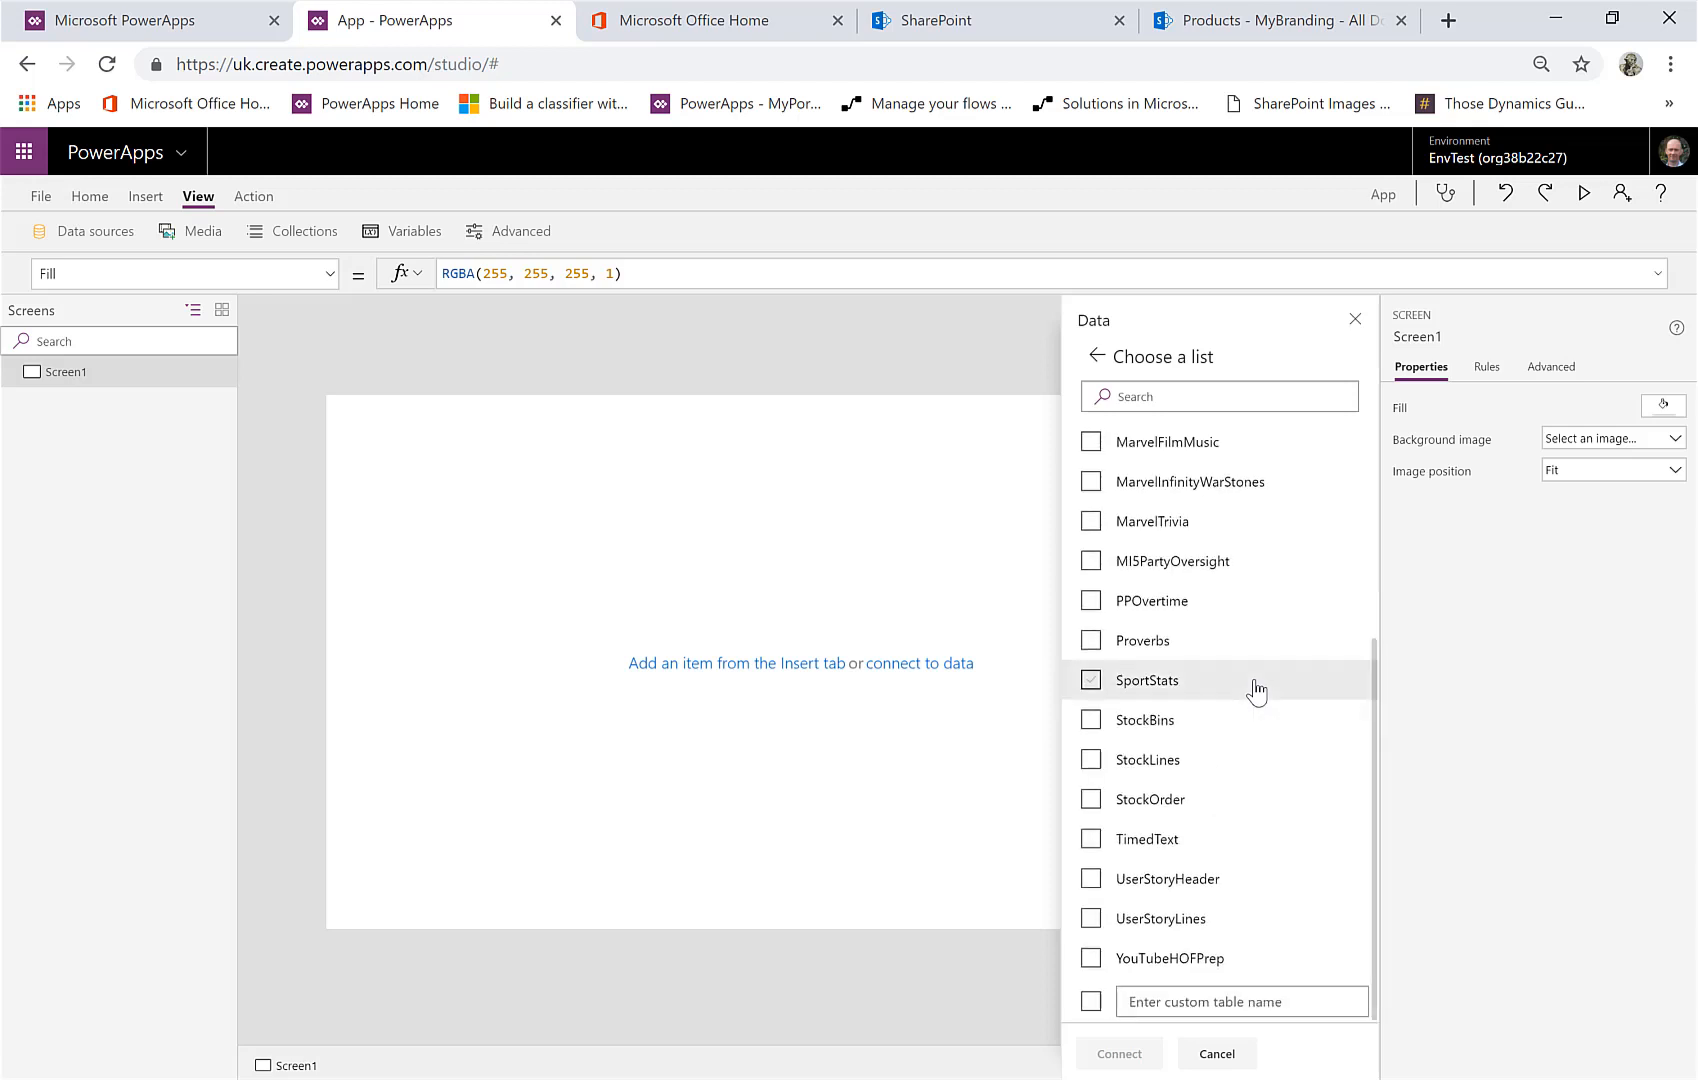
click(1219, 28)
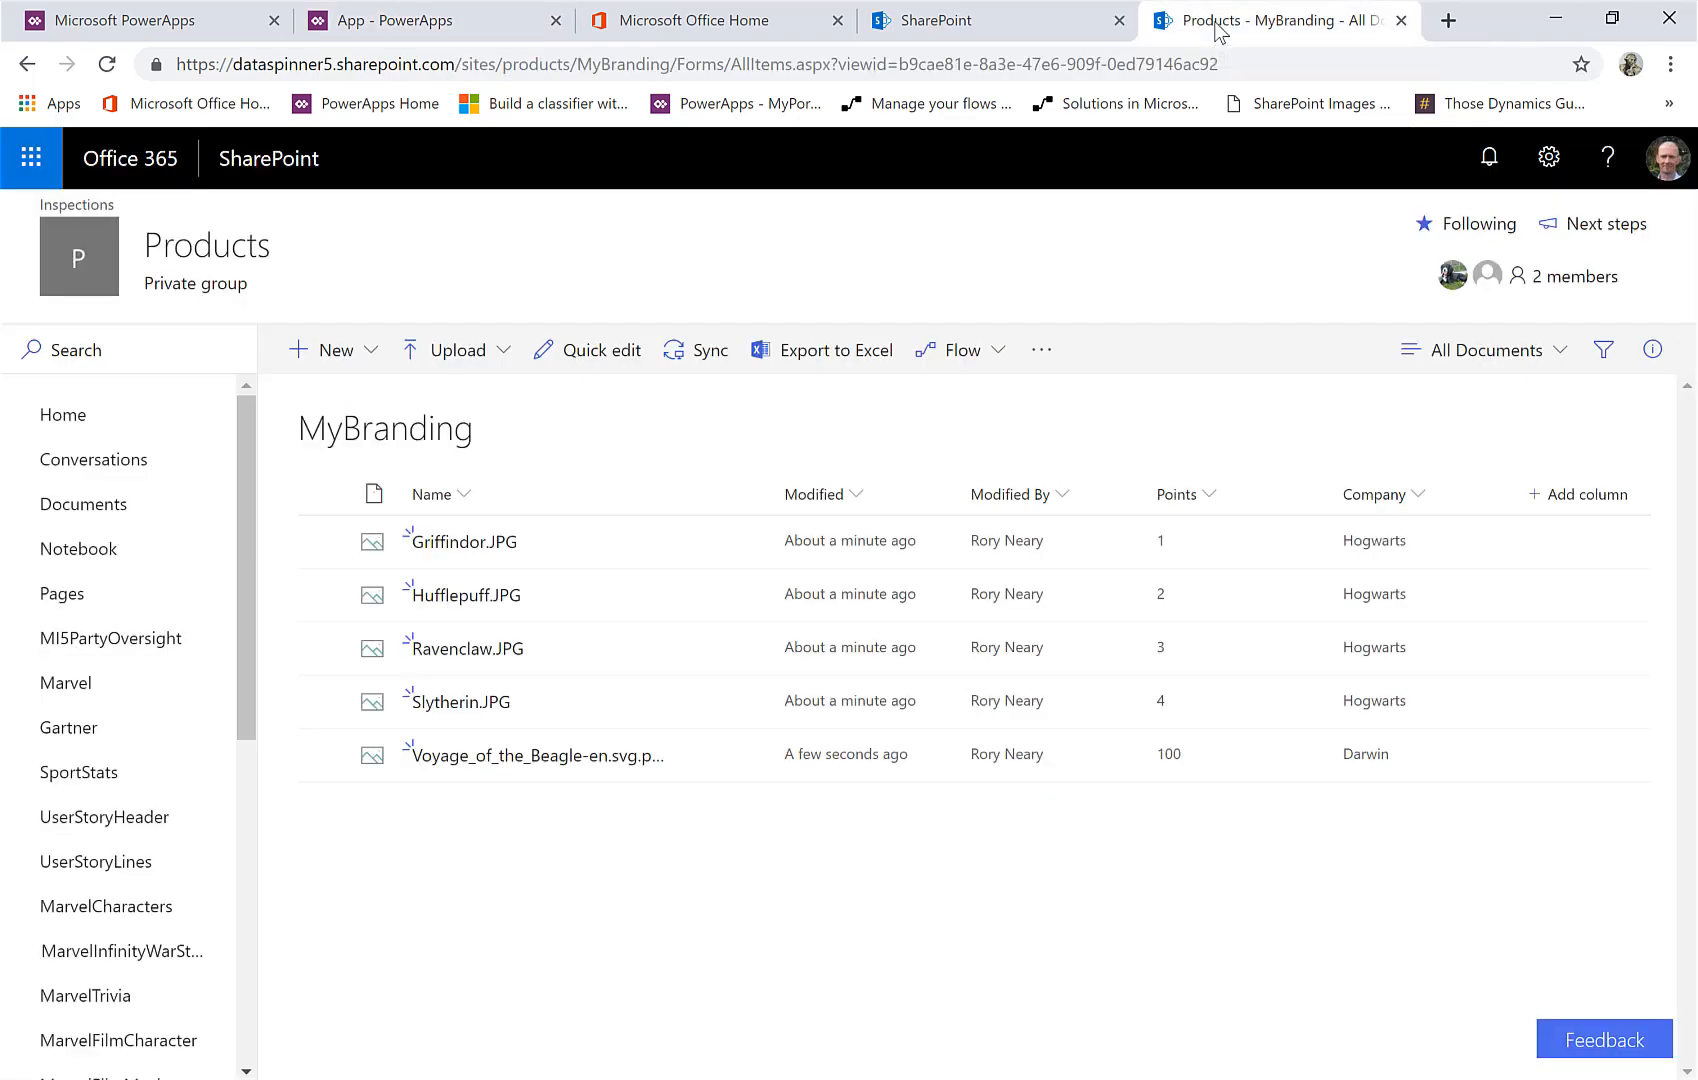
click(400, 24)
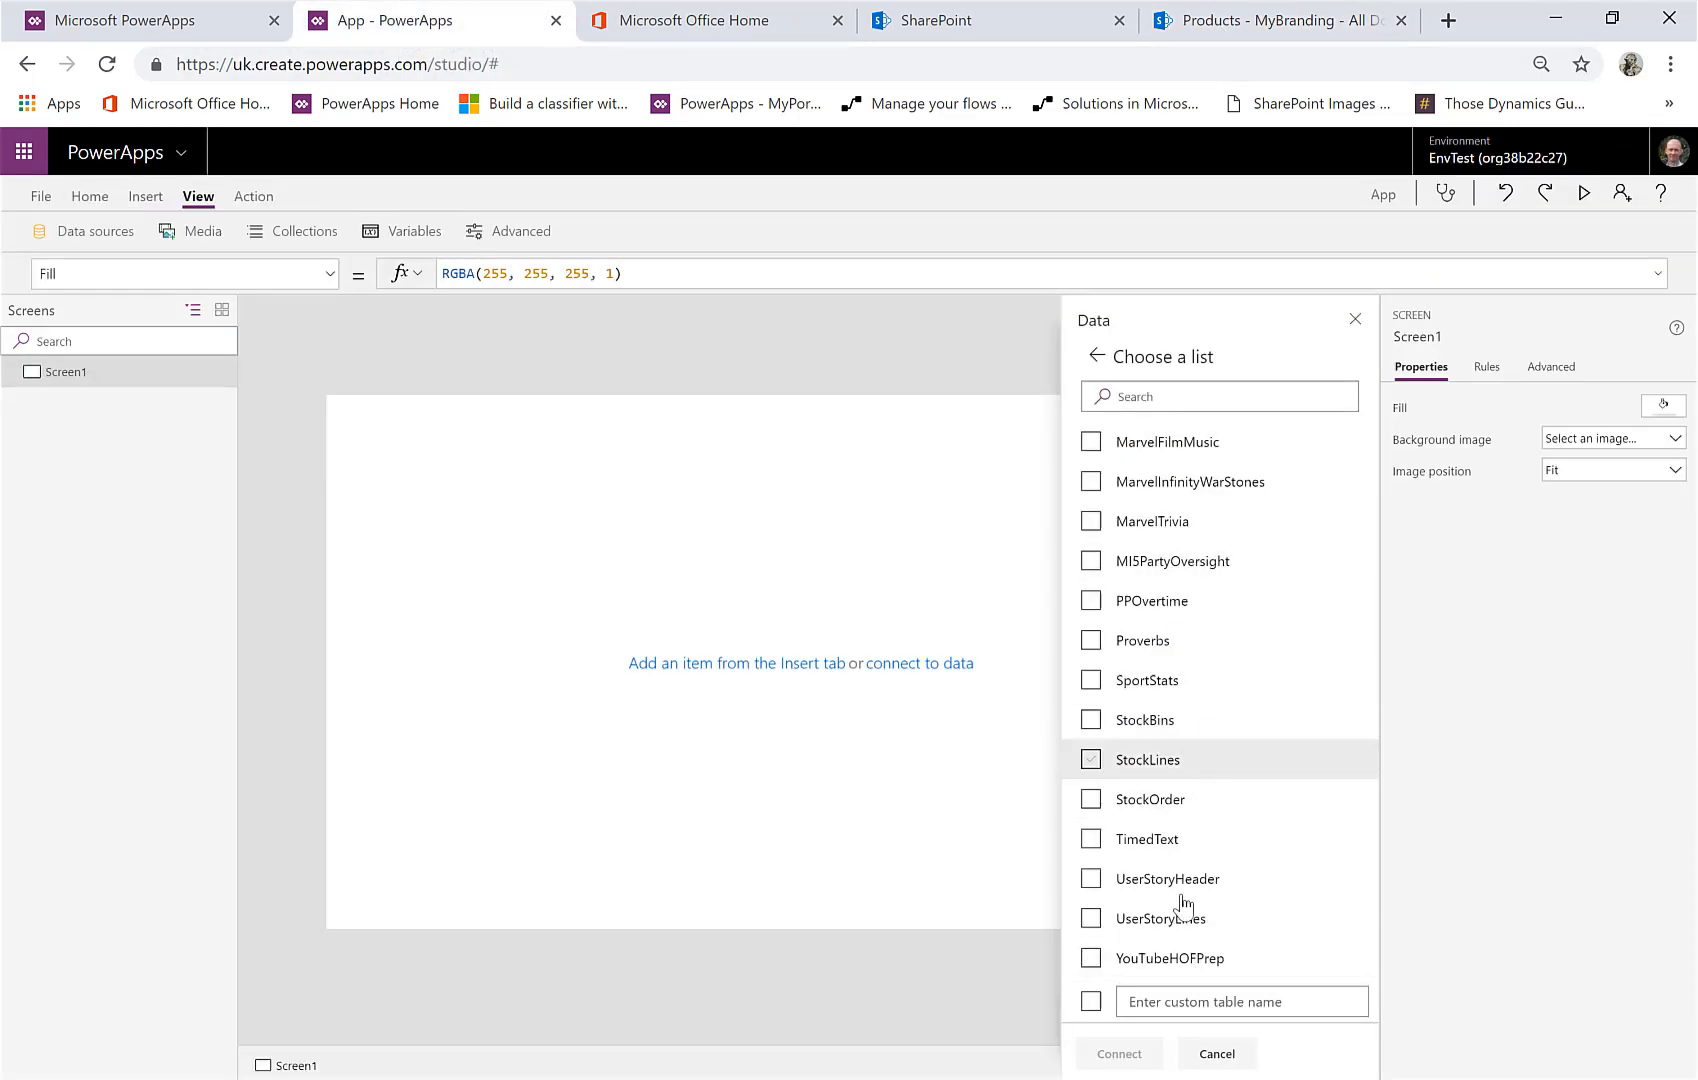
click(1240, 1002)
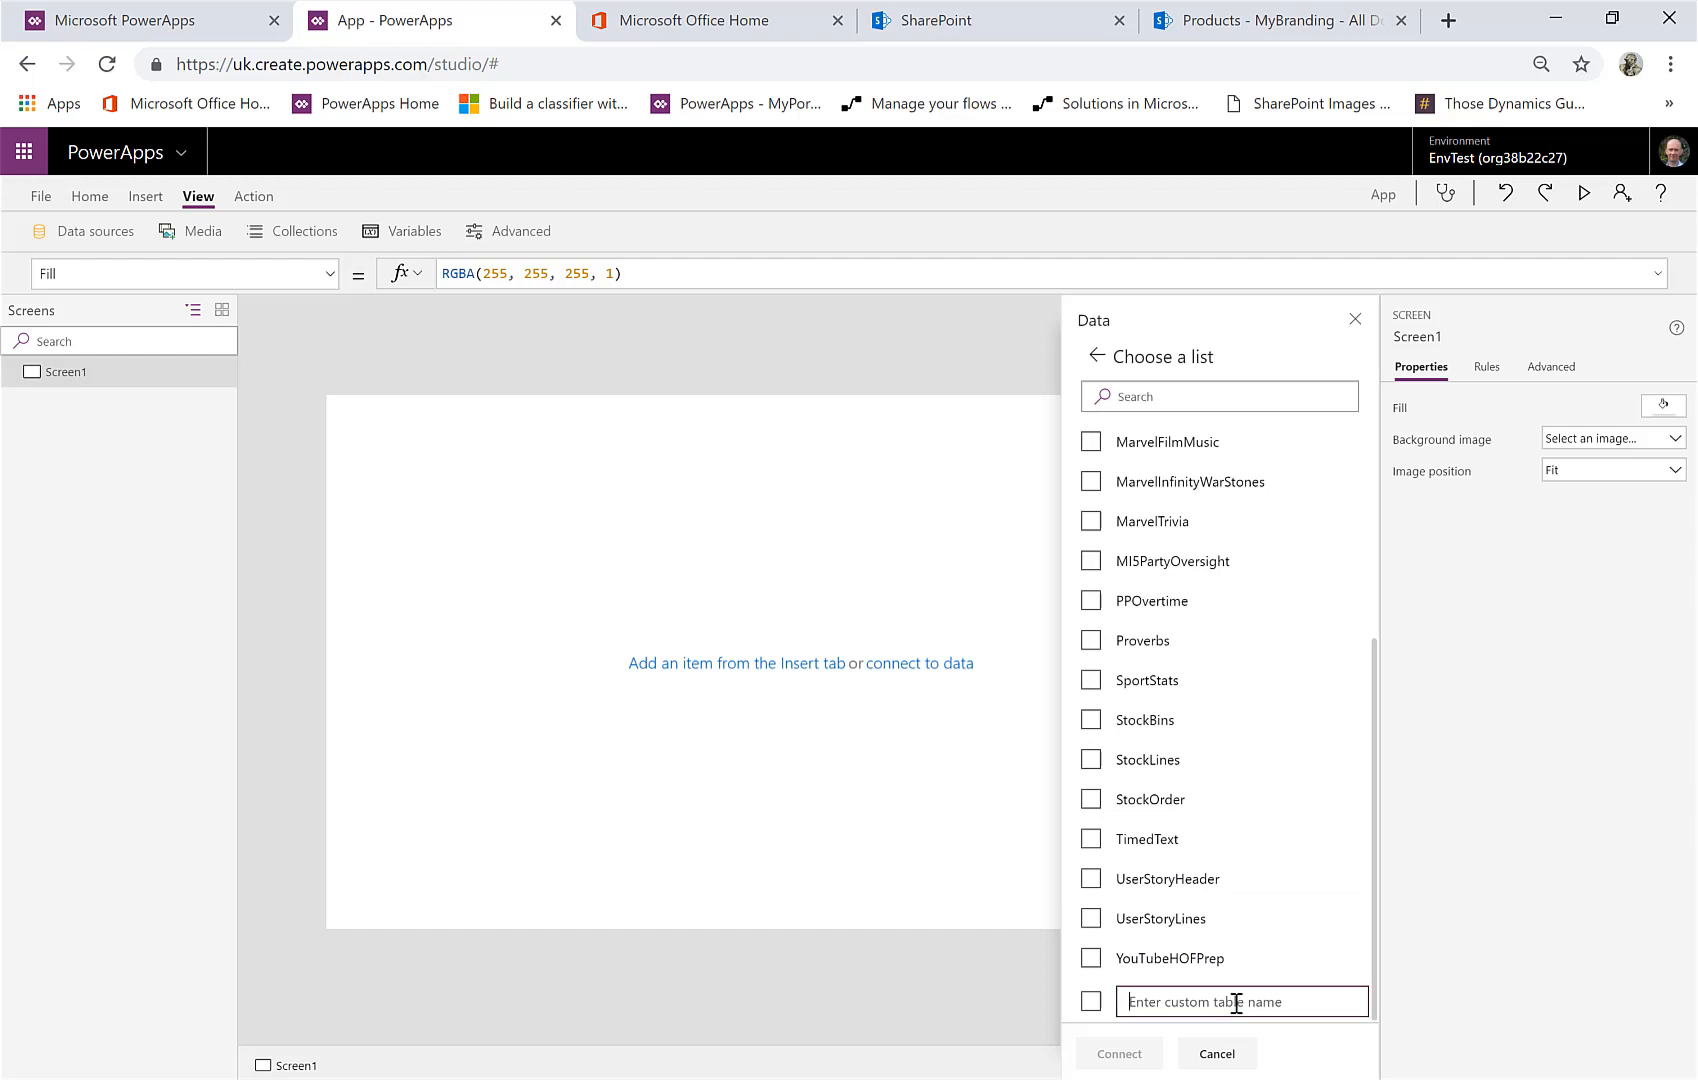
text(My)
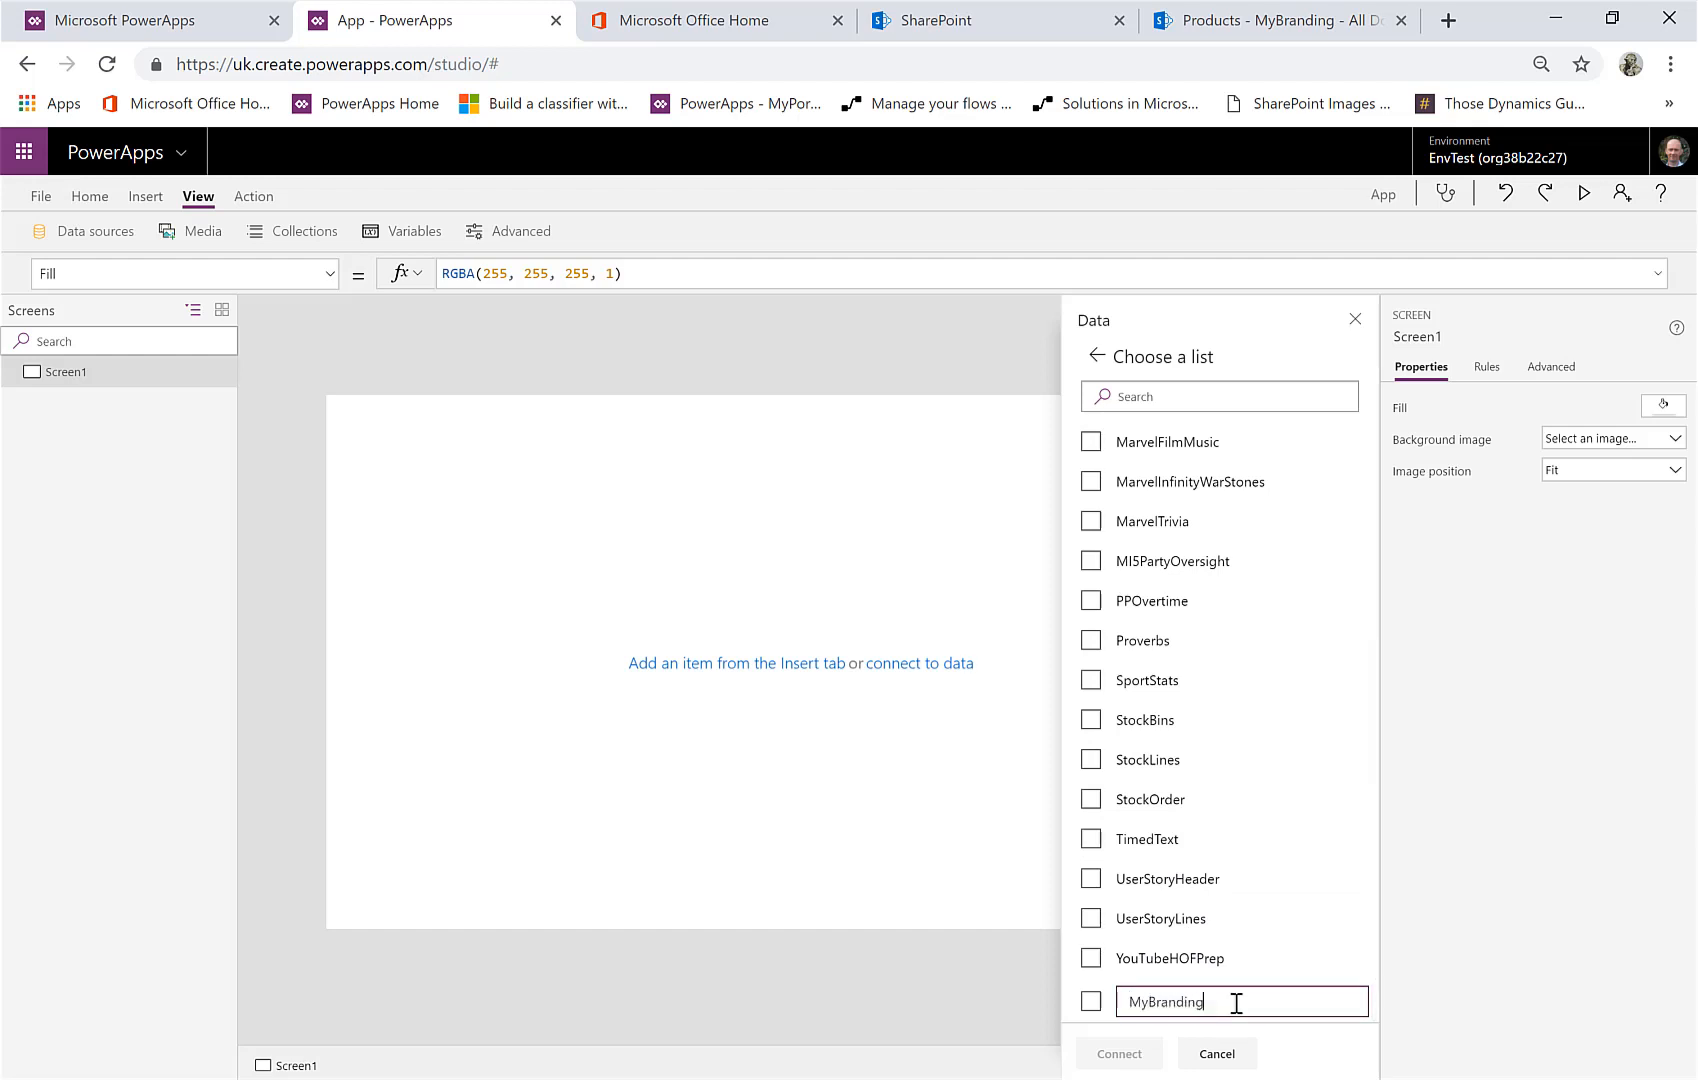
text(Branding)
click(1091, 1001)
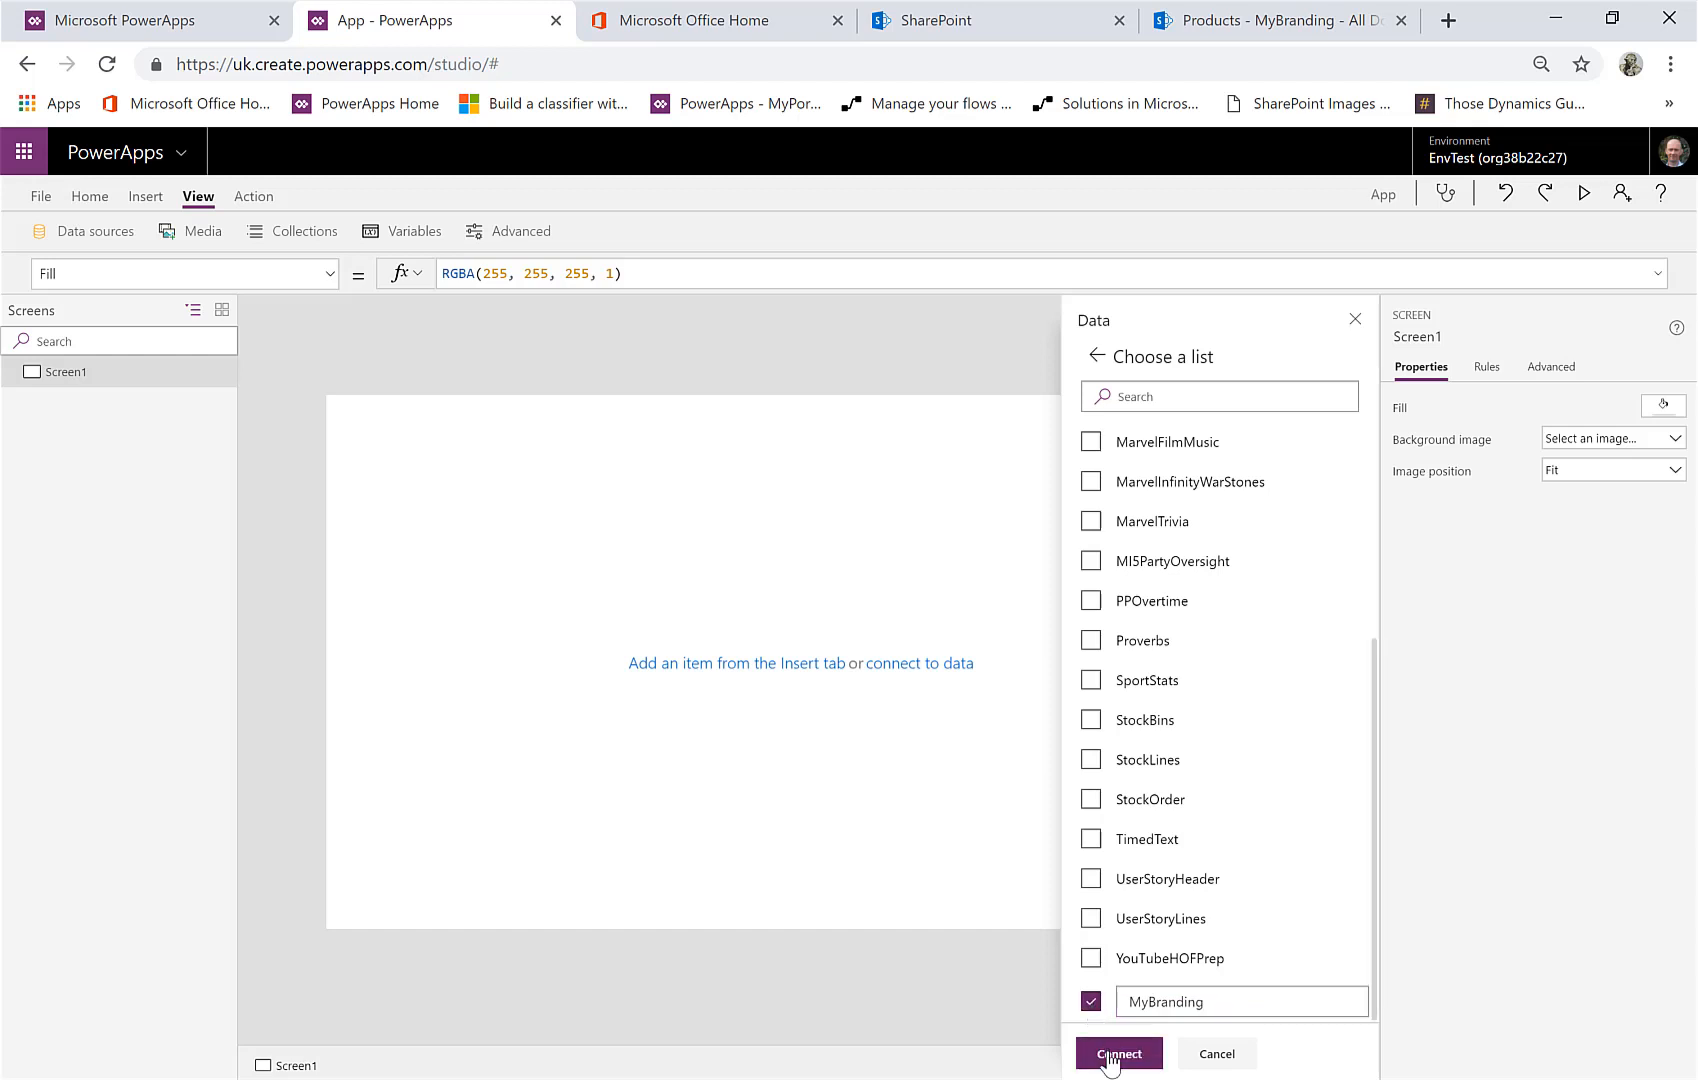
click(1112, 1057)
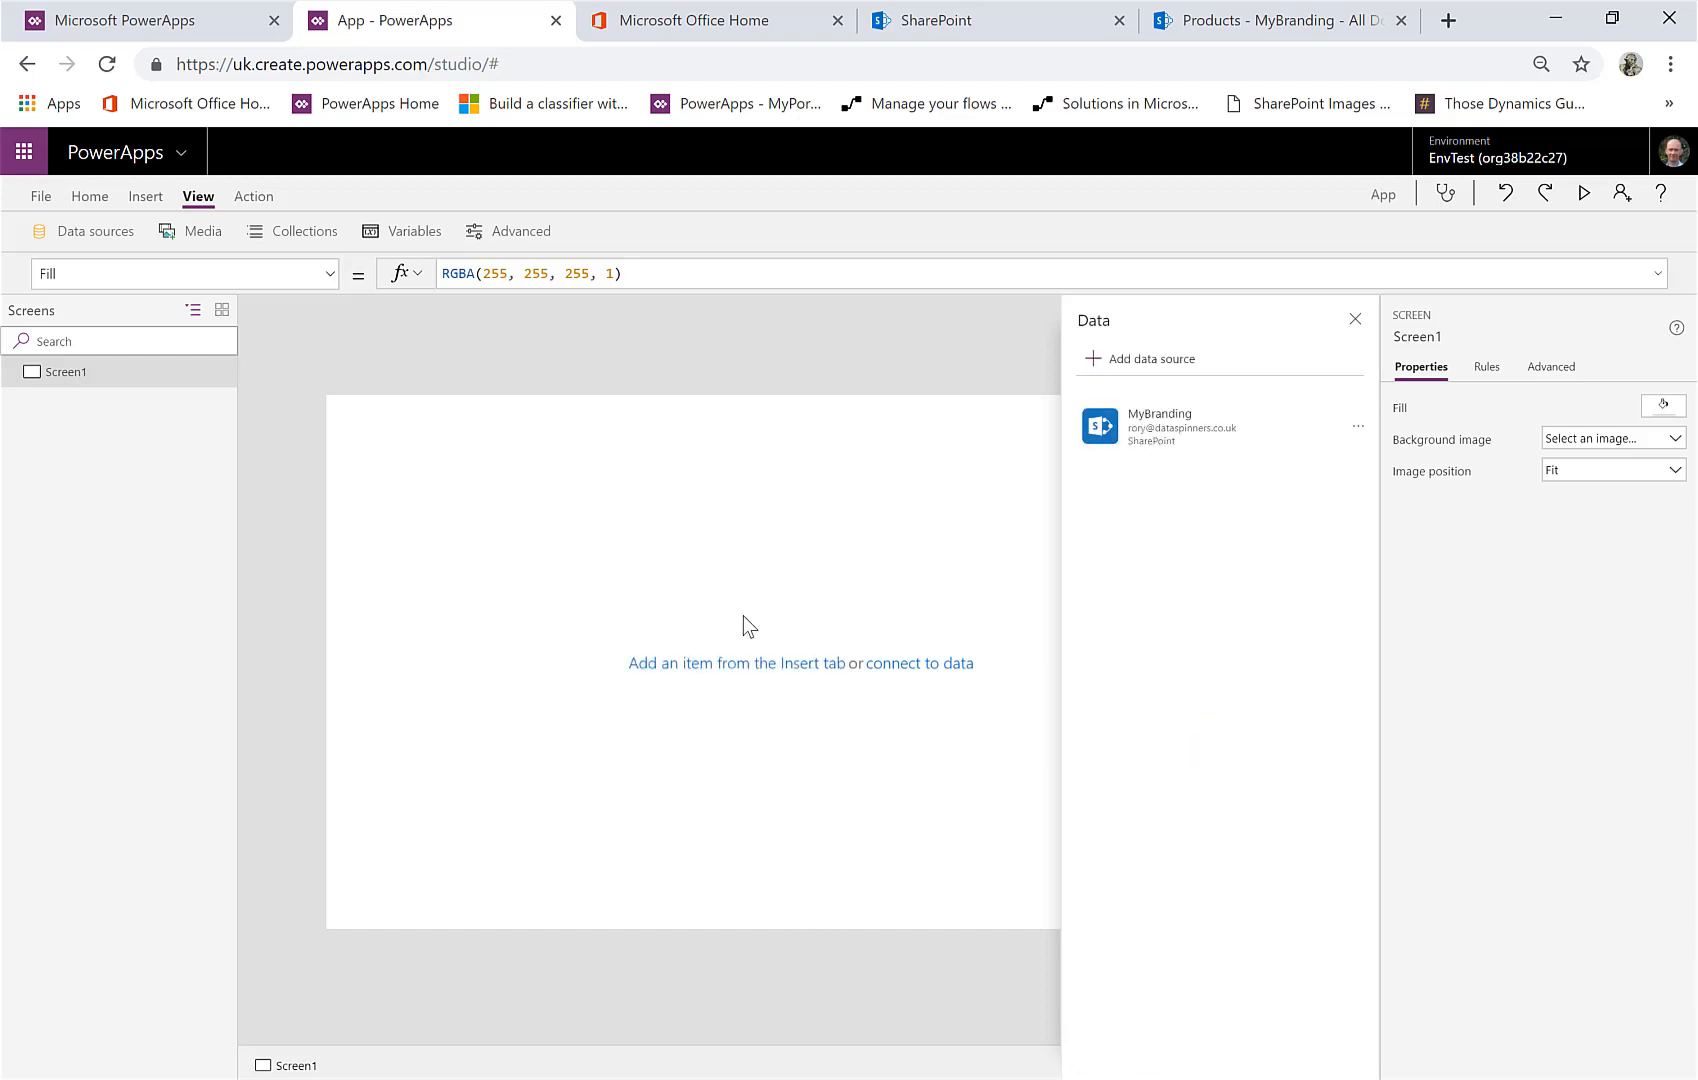
click(1355, 319)
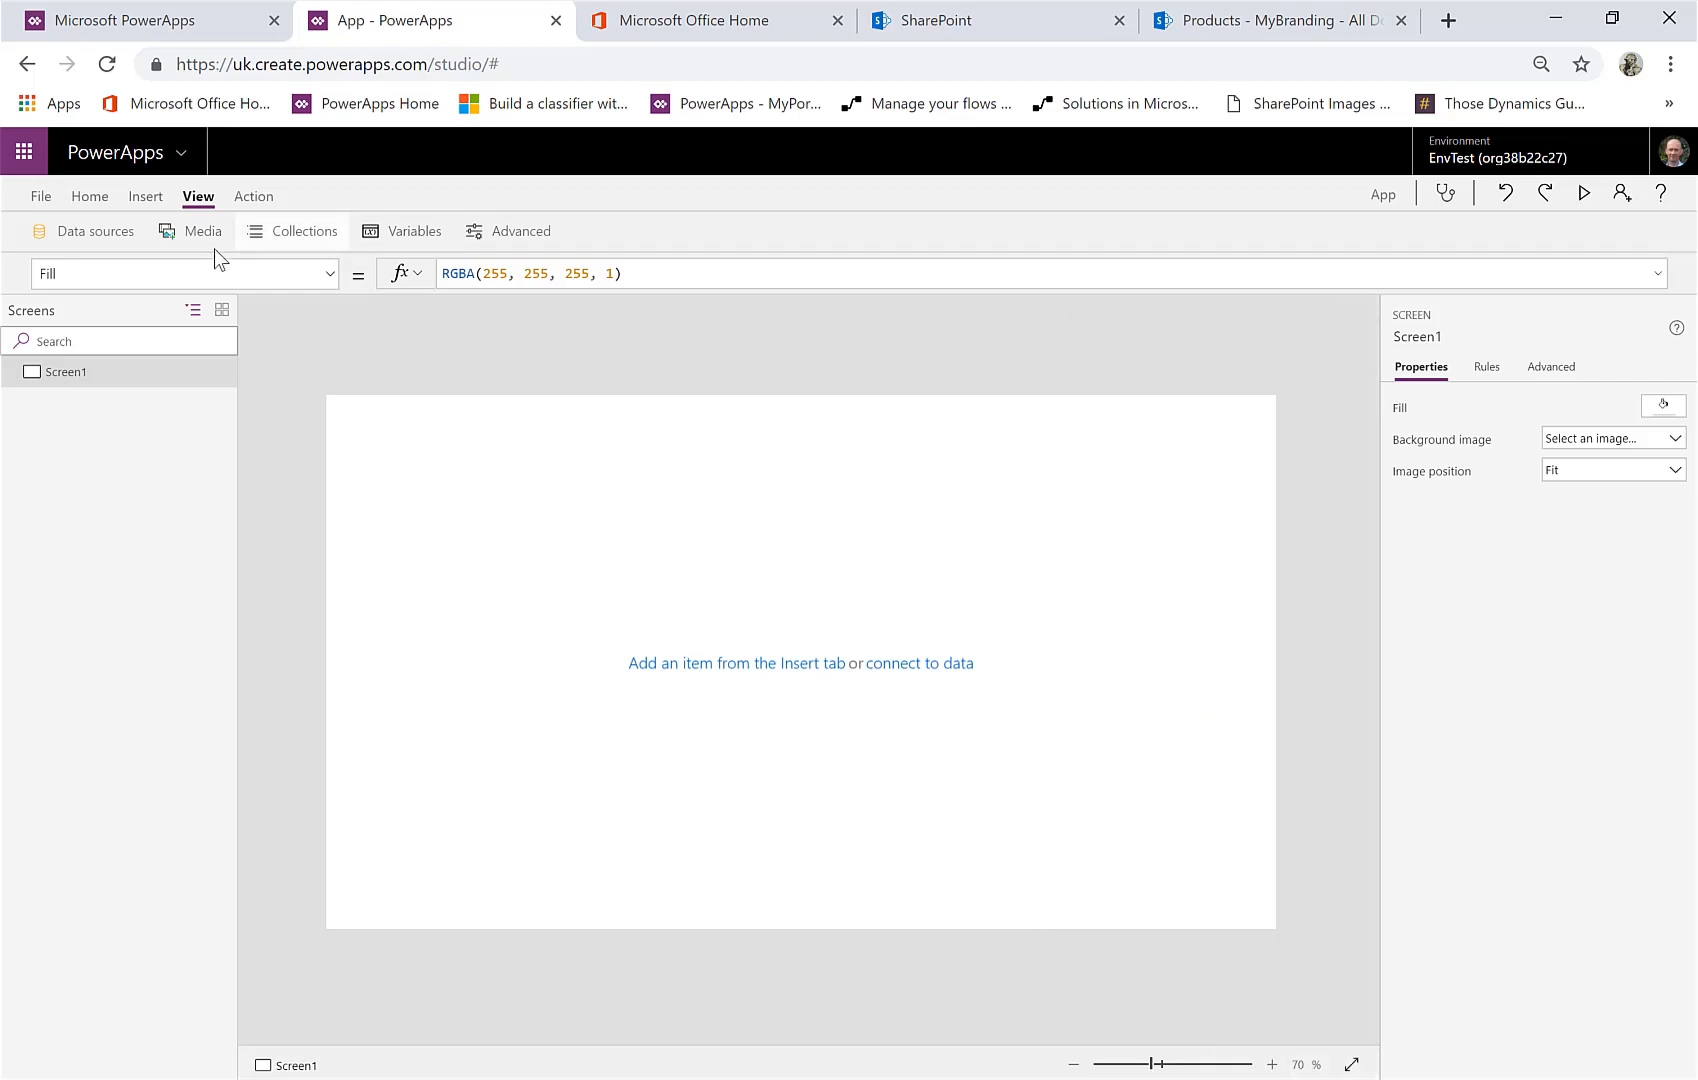
Insert a vertical gallery on Screen1 and set MyBranding as its Items source
click(144, 198)
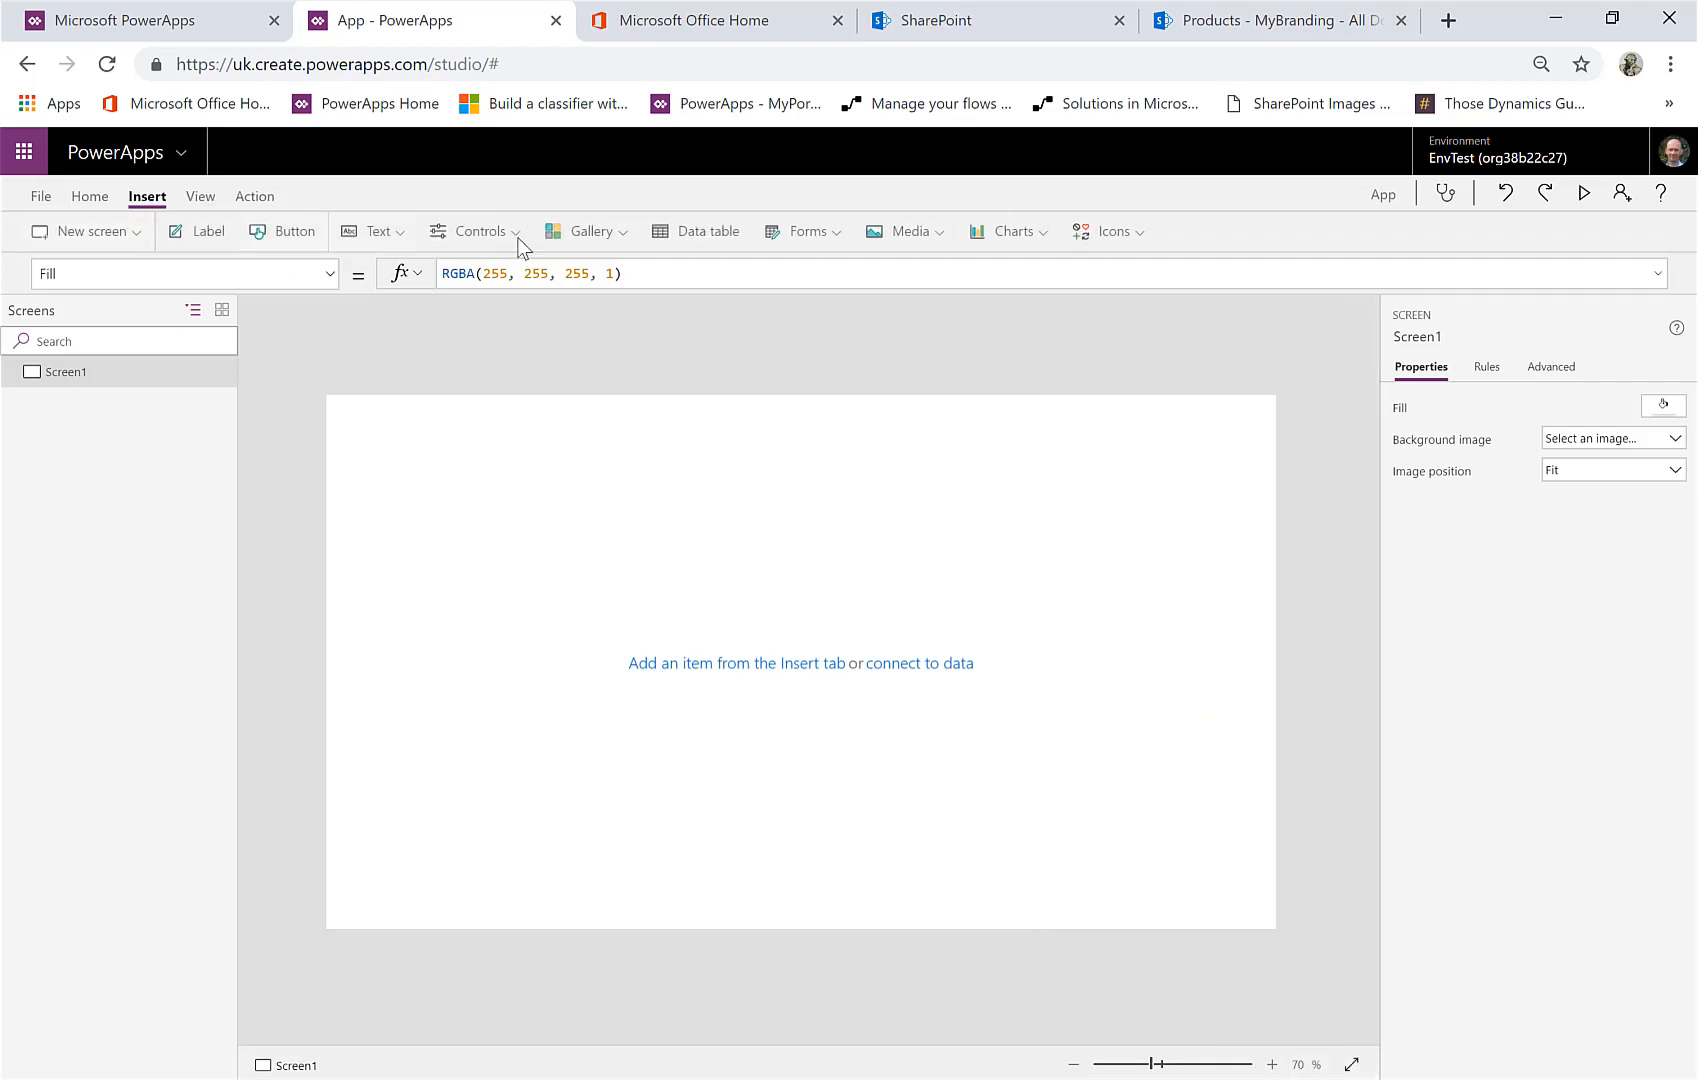
click(600, 235)
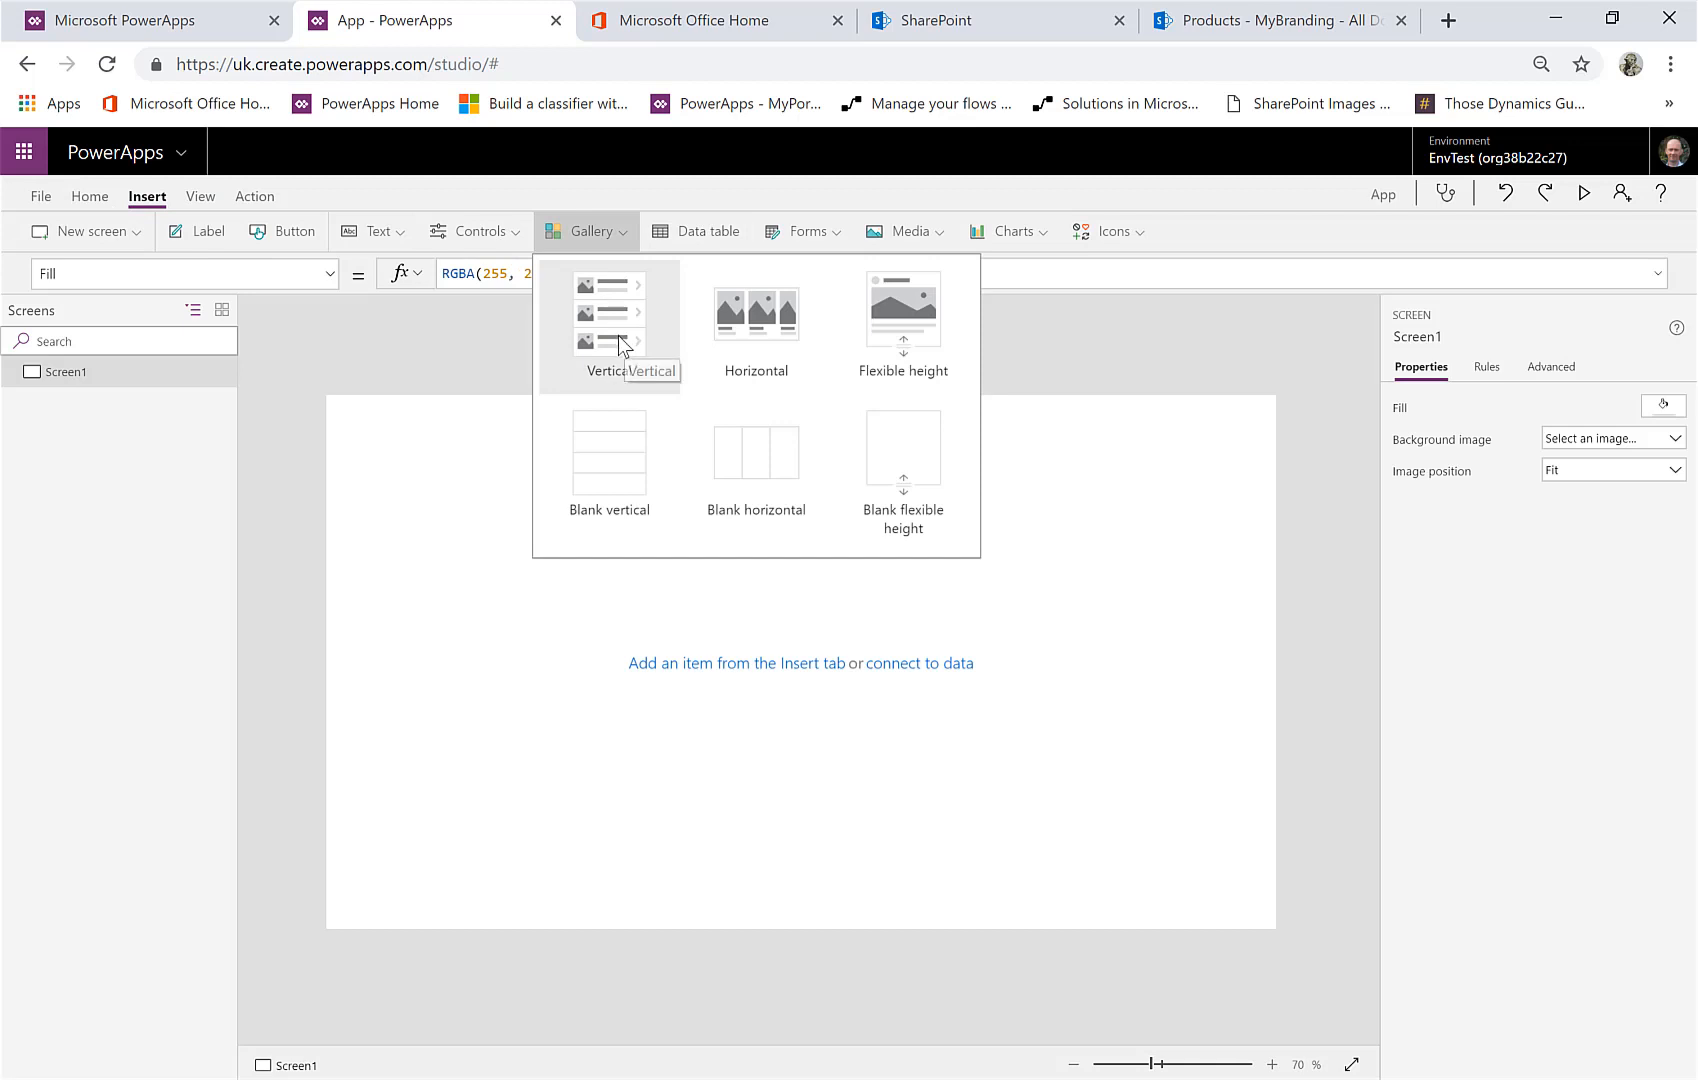
click(620, 345)
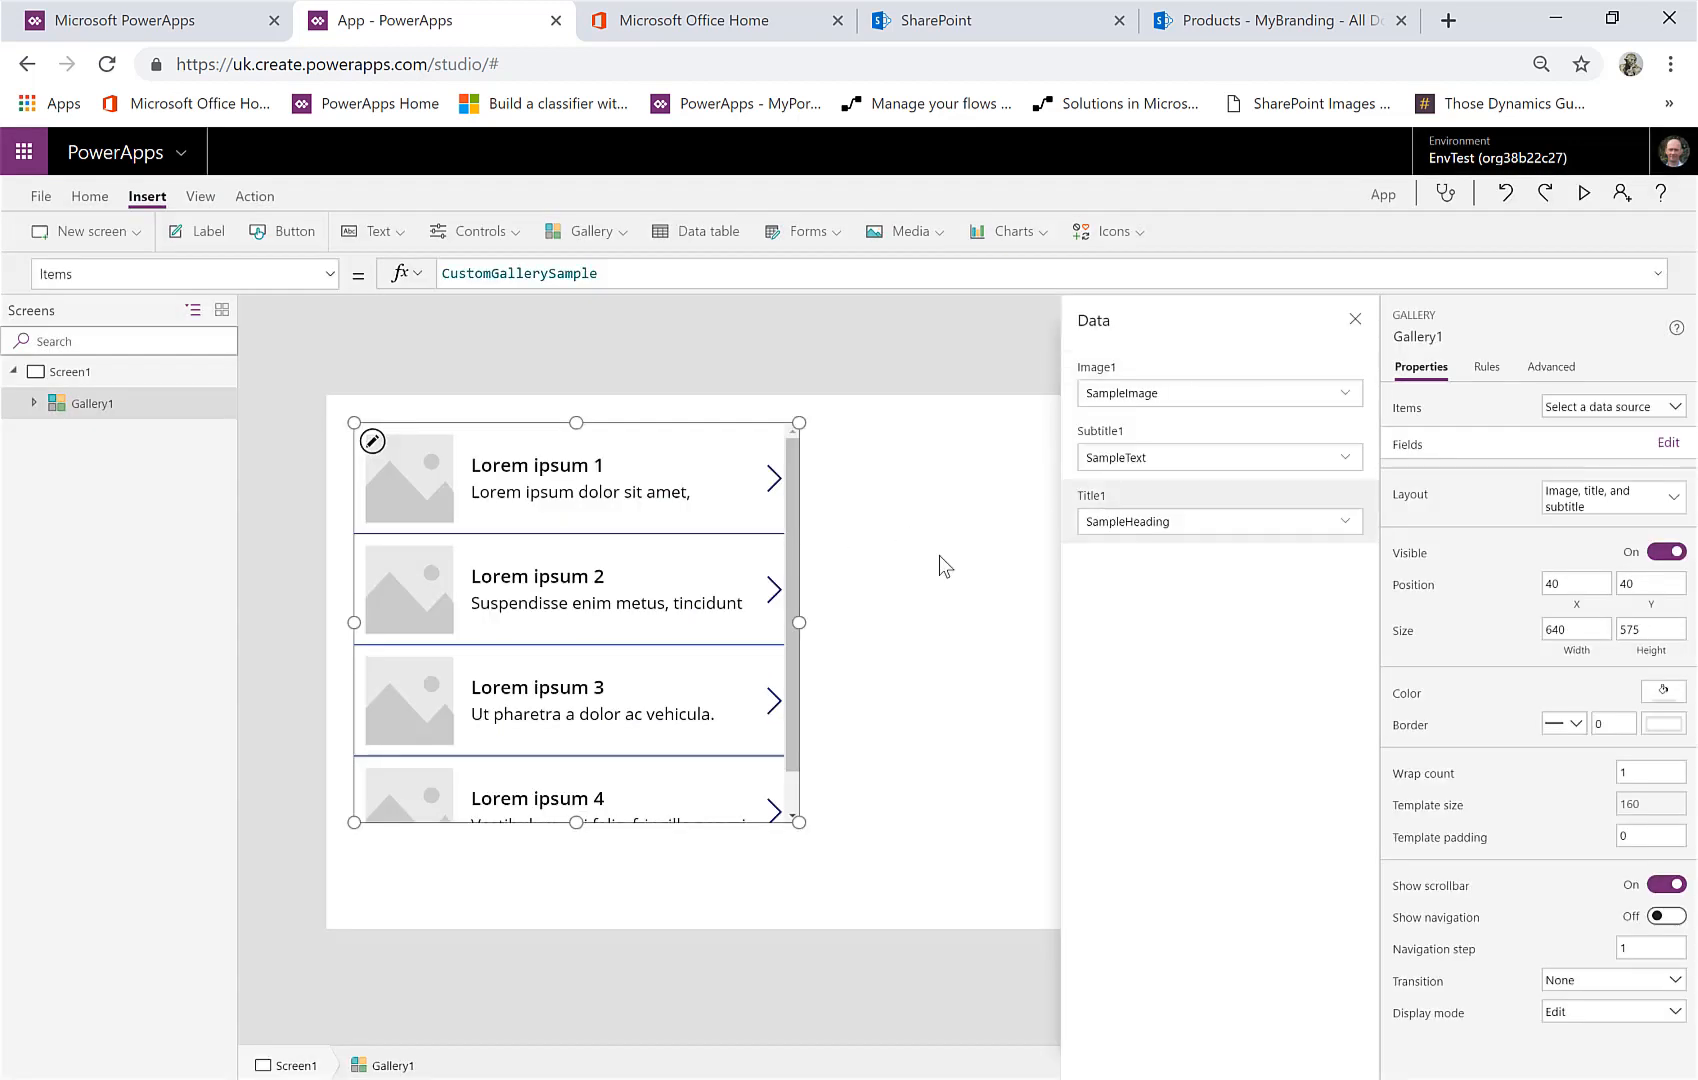
click(1560, 408)
click(1565, 445)
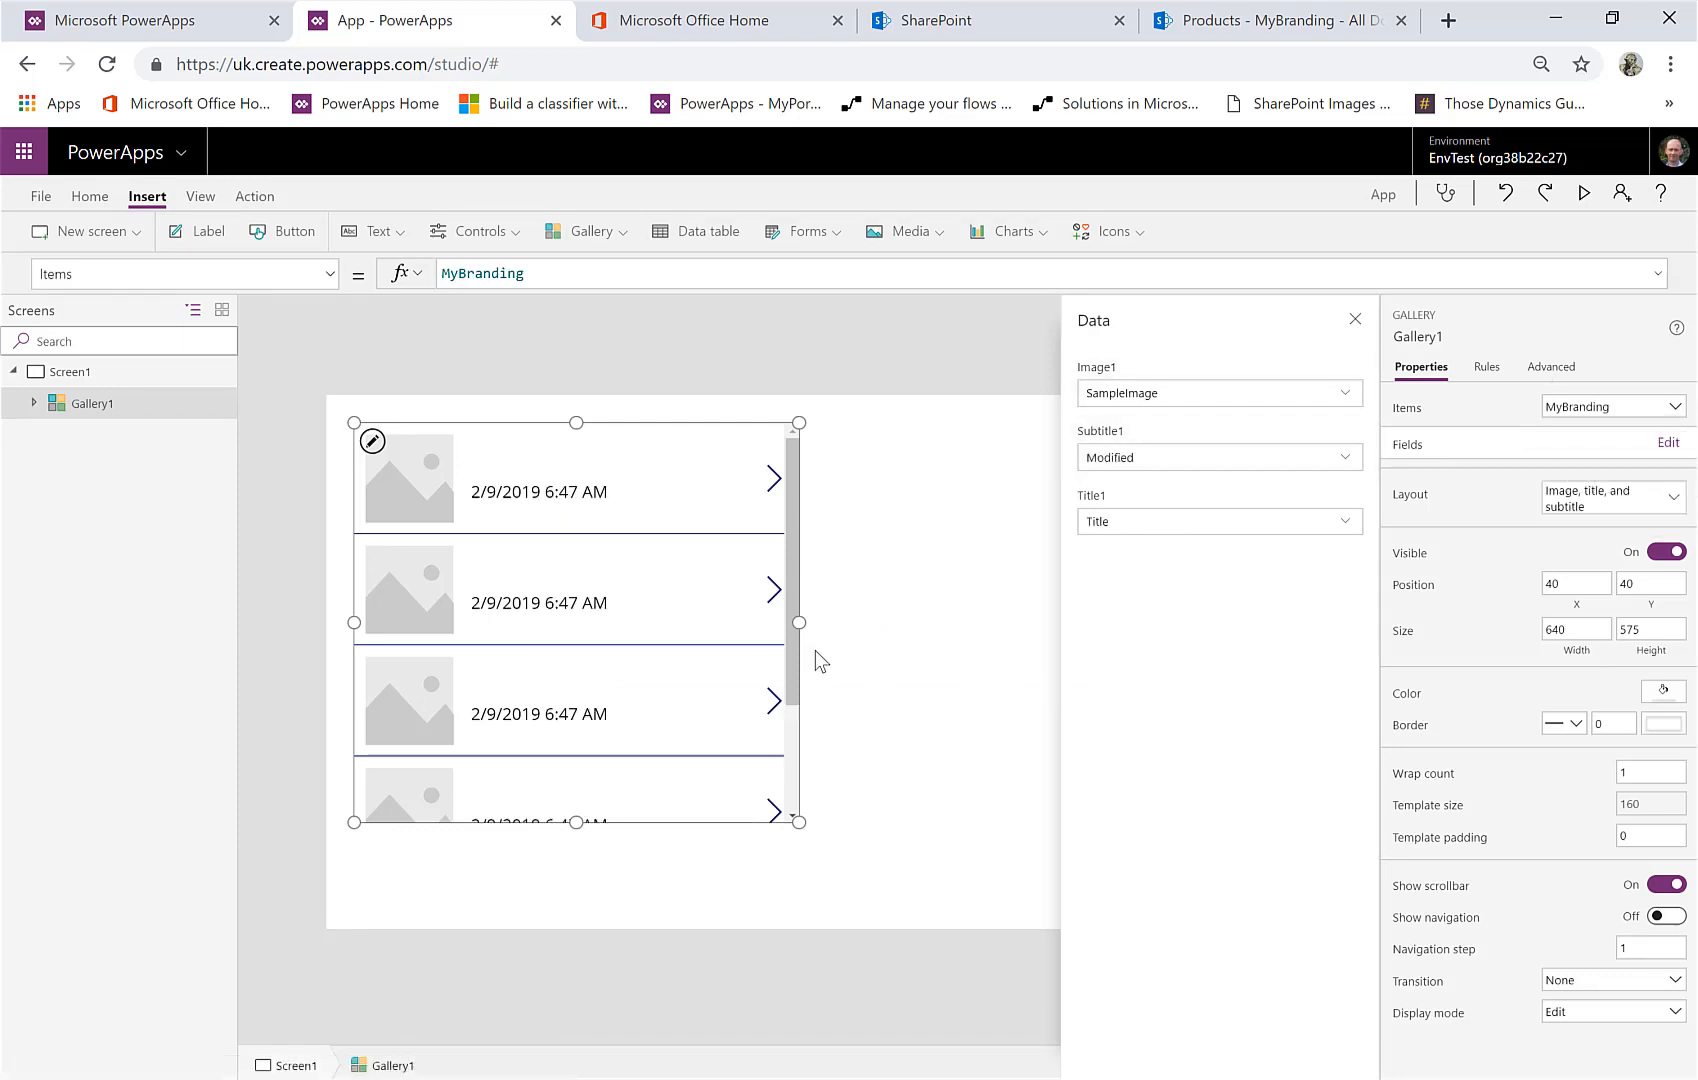
Set the Image property of the gallery's picture to 'Link to item'
click(446, 515)
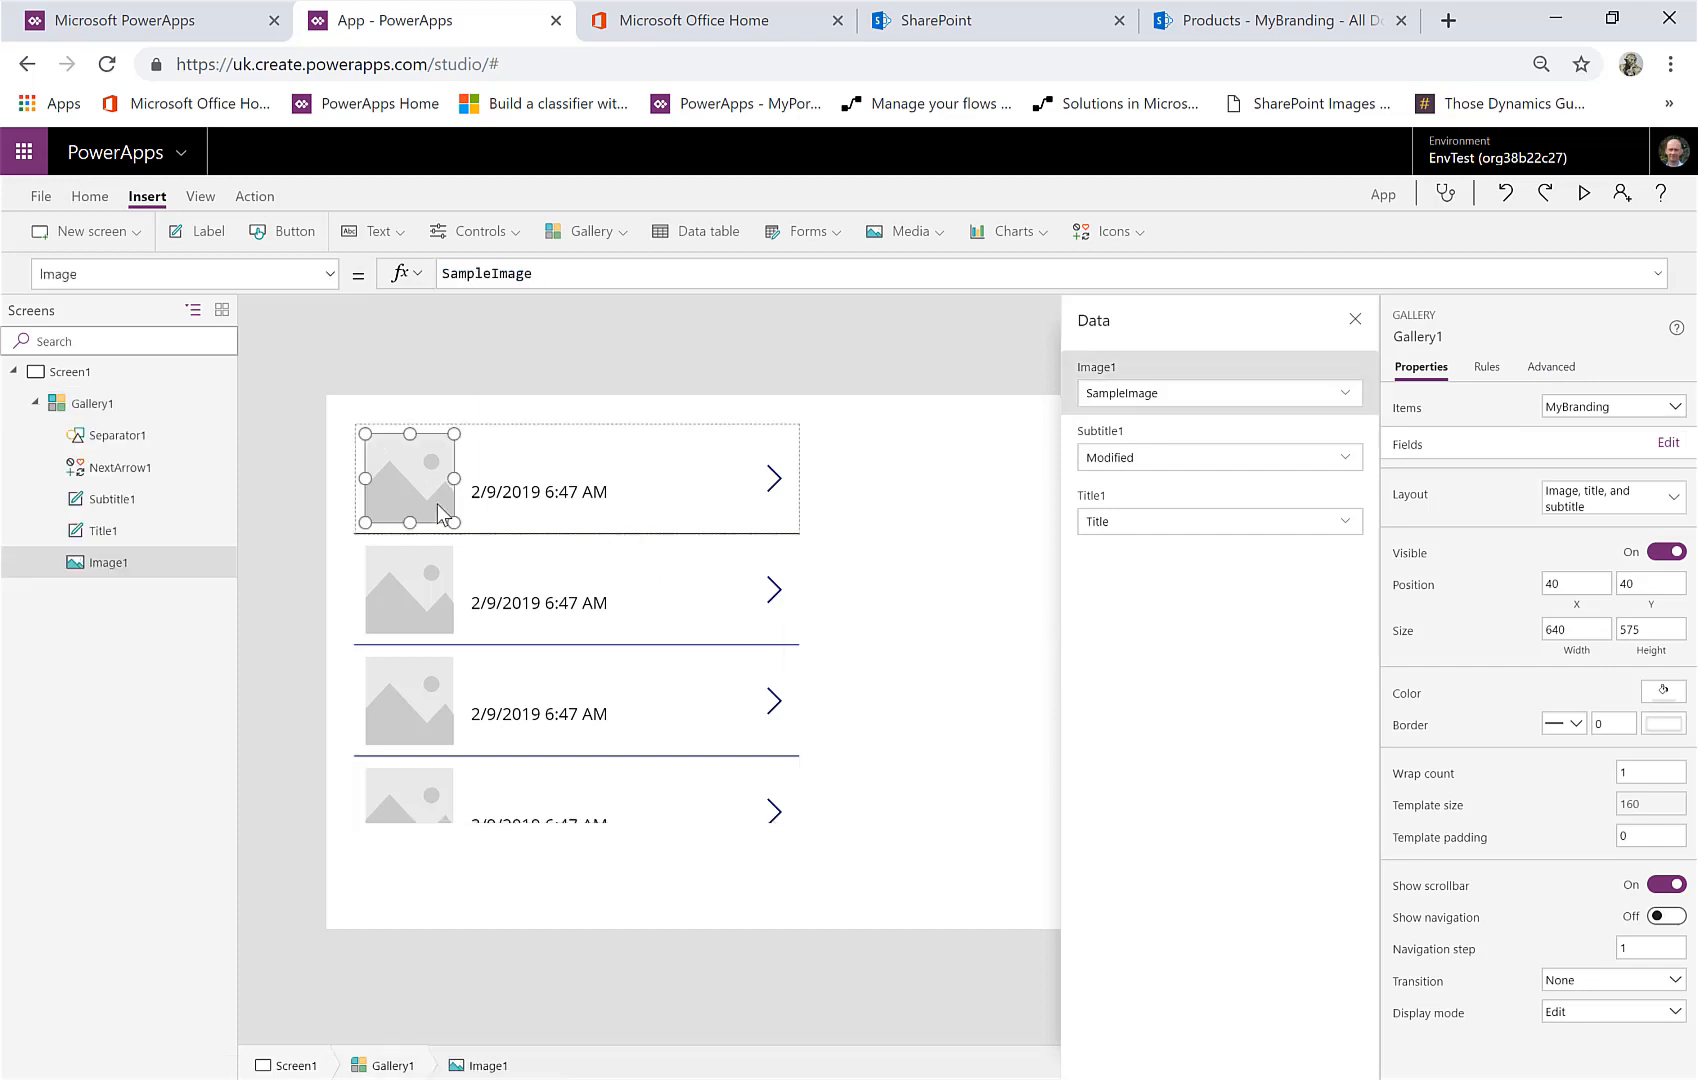
double_click(512, 273)
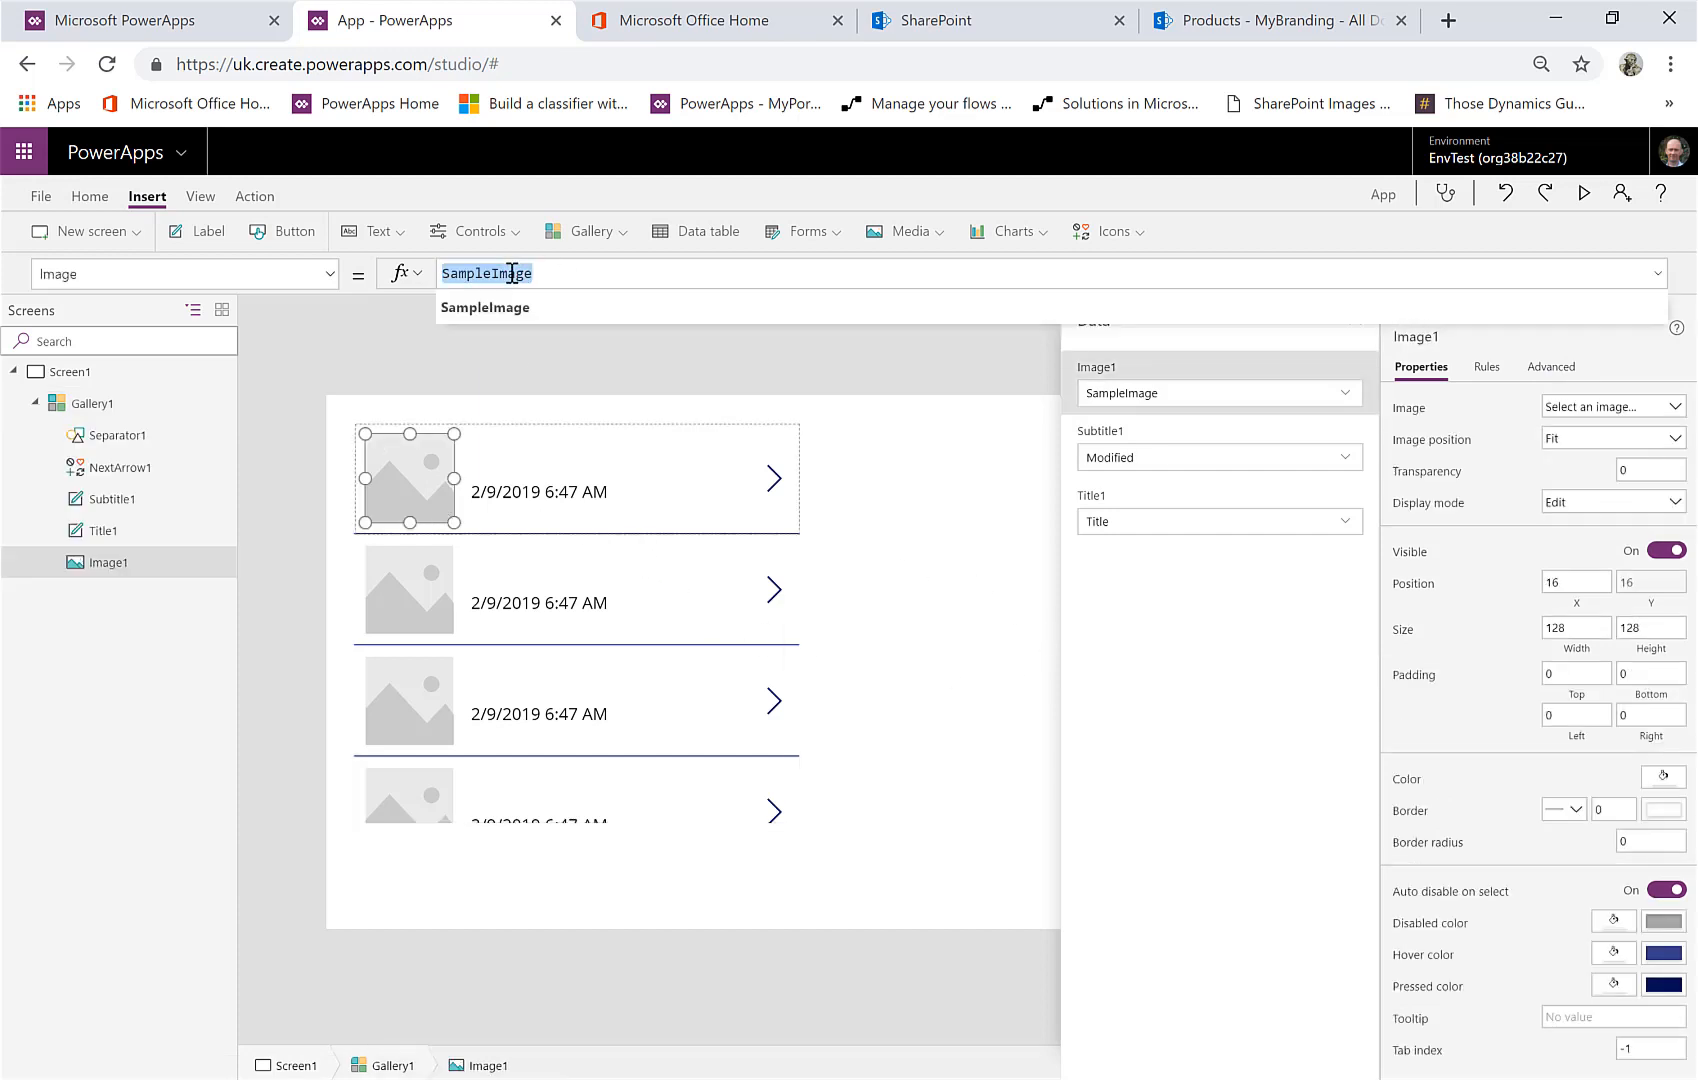
text(link)
click(509, 310)
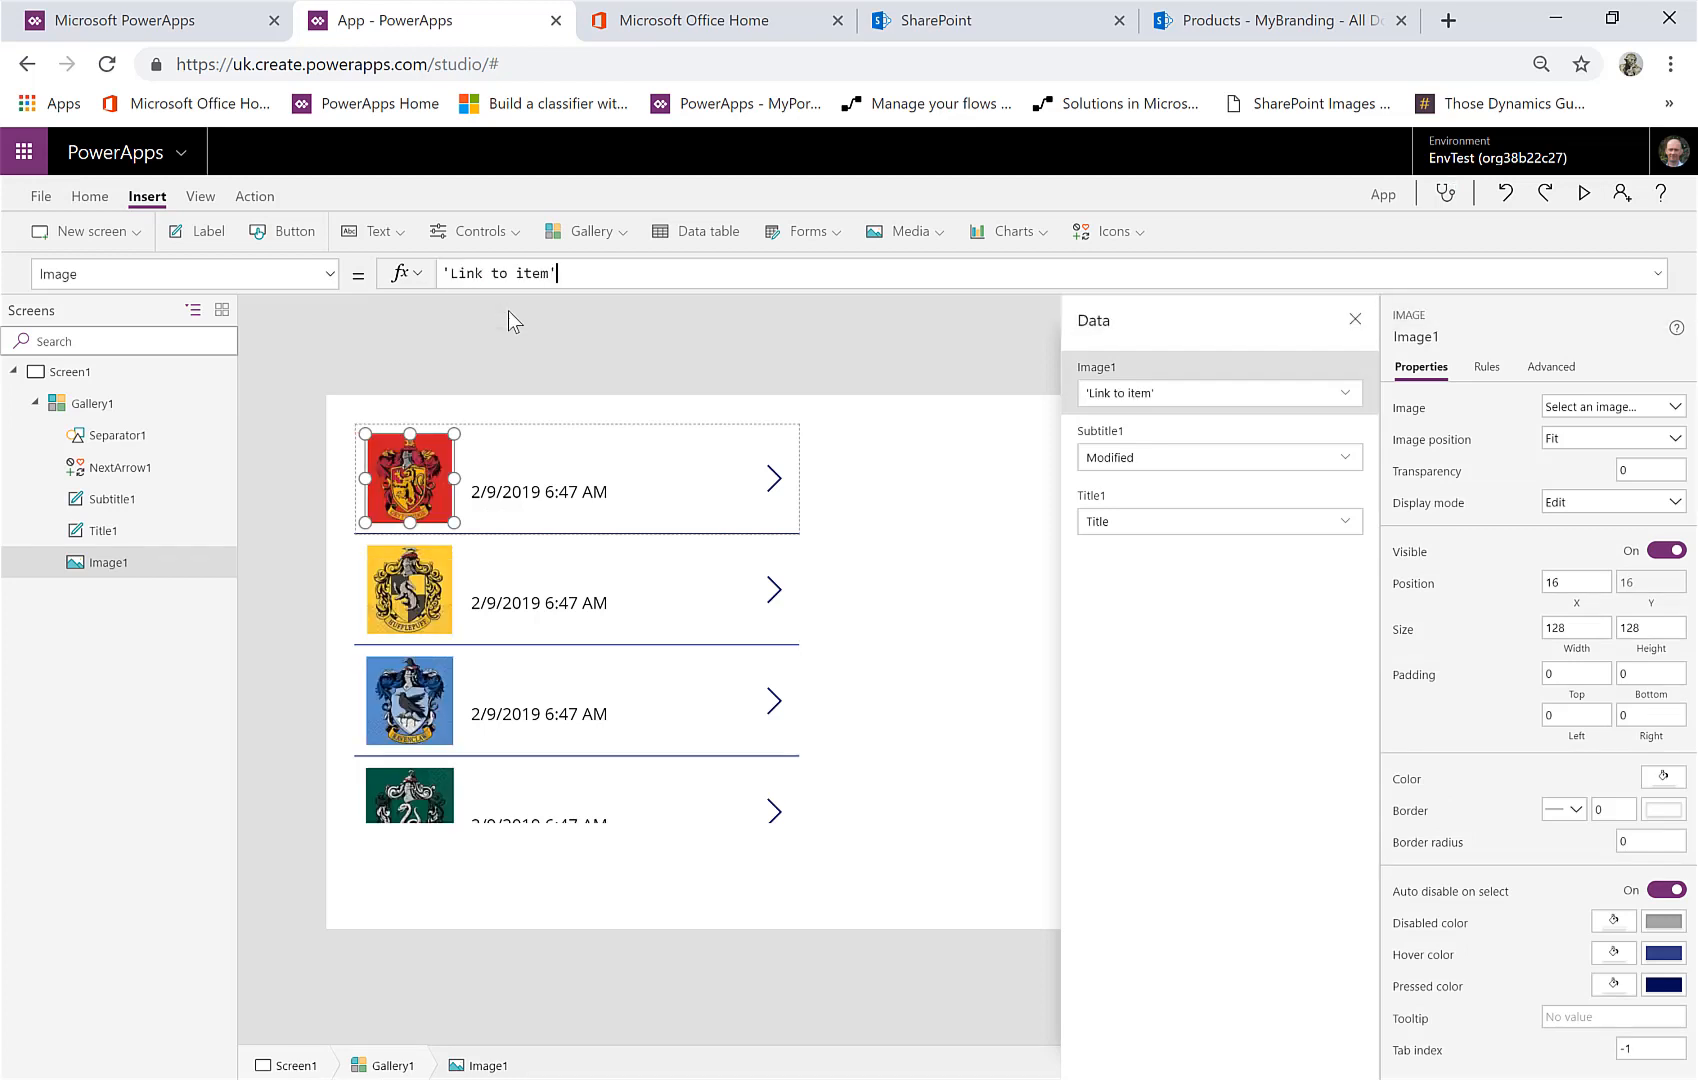
click(869, 694)
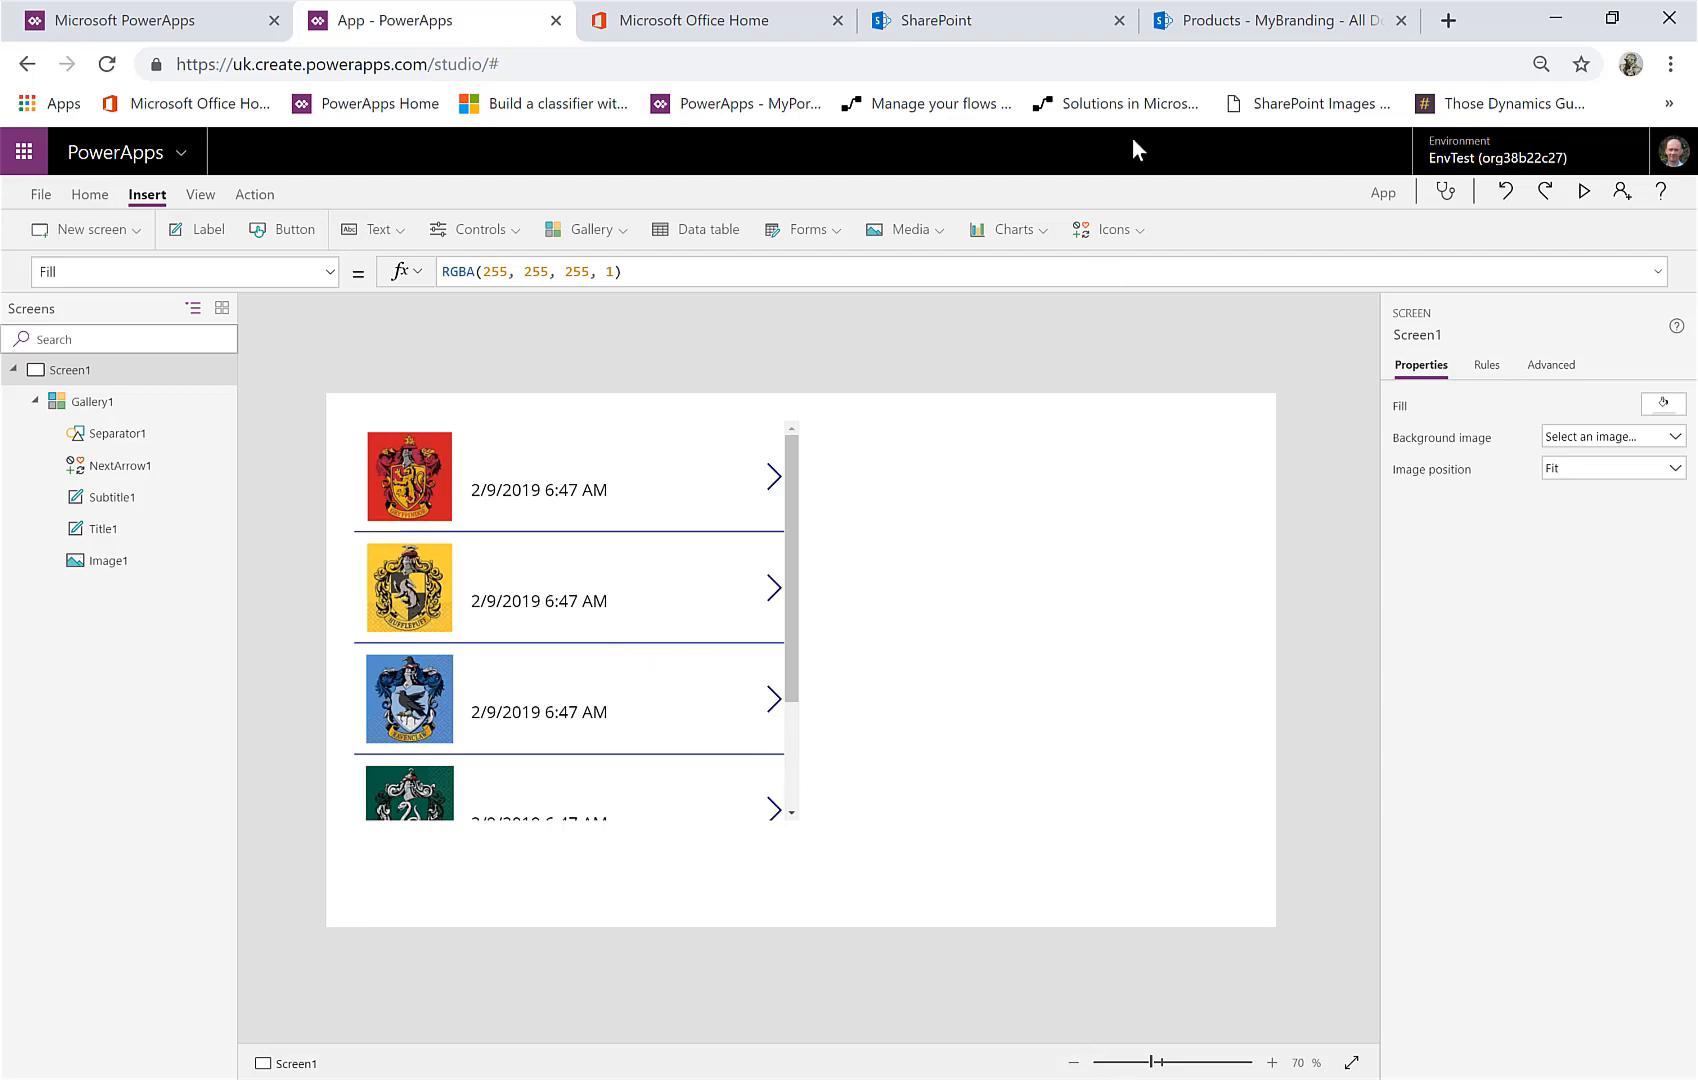
Switch to the MyBranding library in SharePoint and add a single line of text column named HEXColor
click(1245, 24)
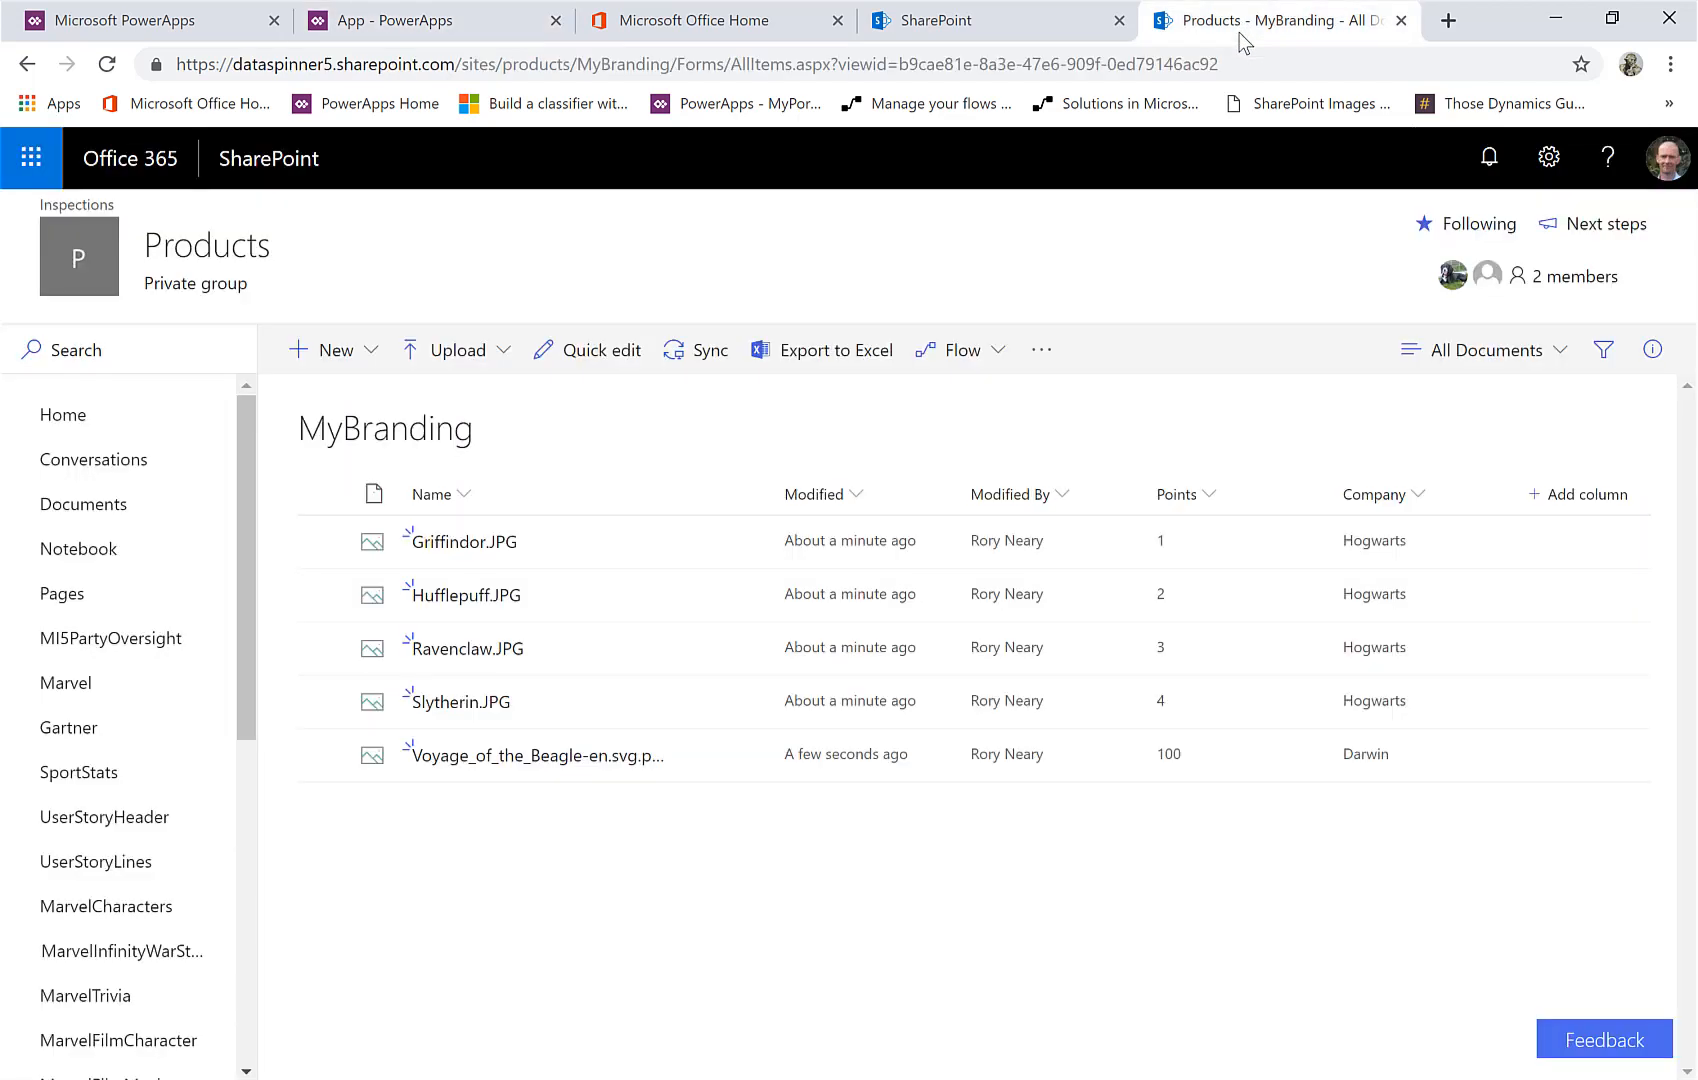
click(1560, 498)
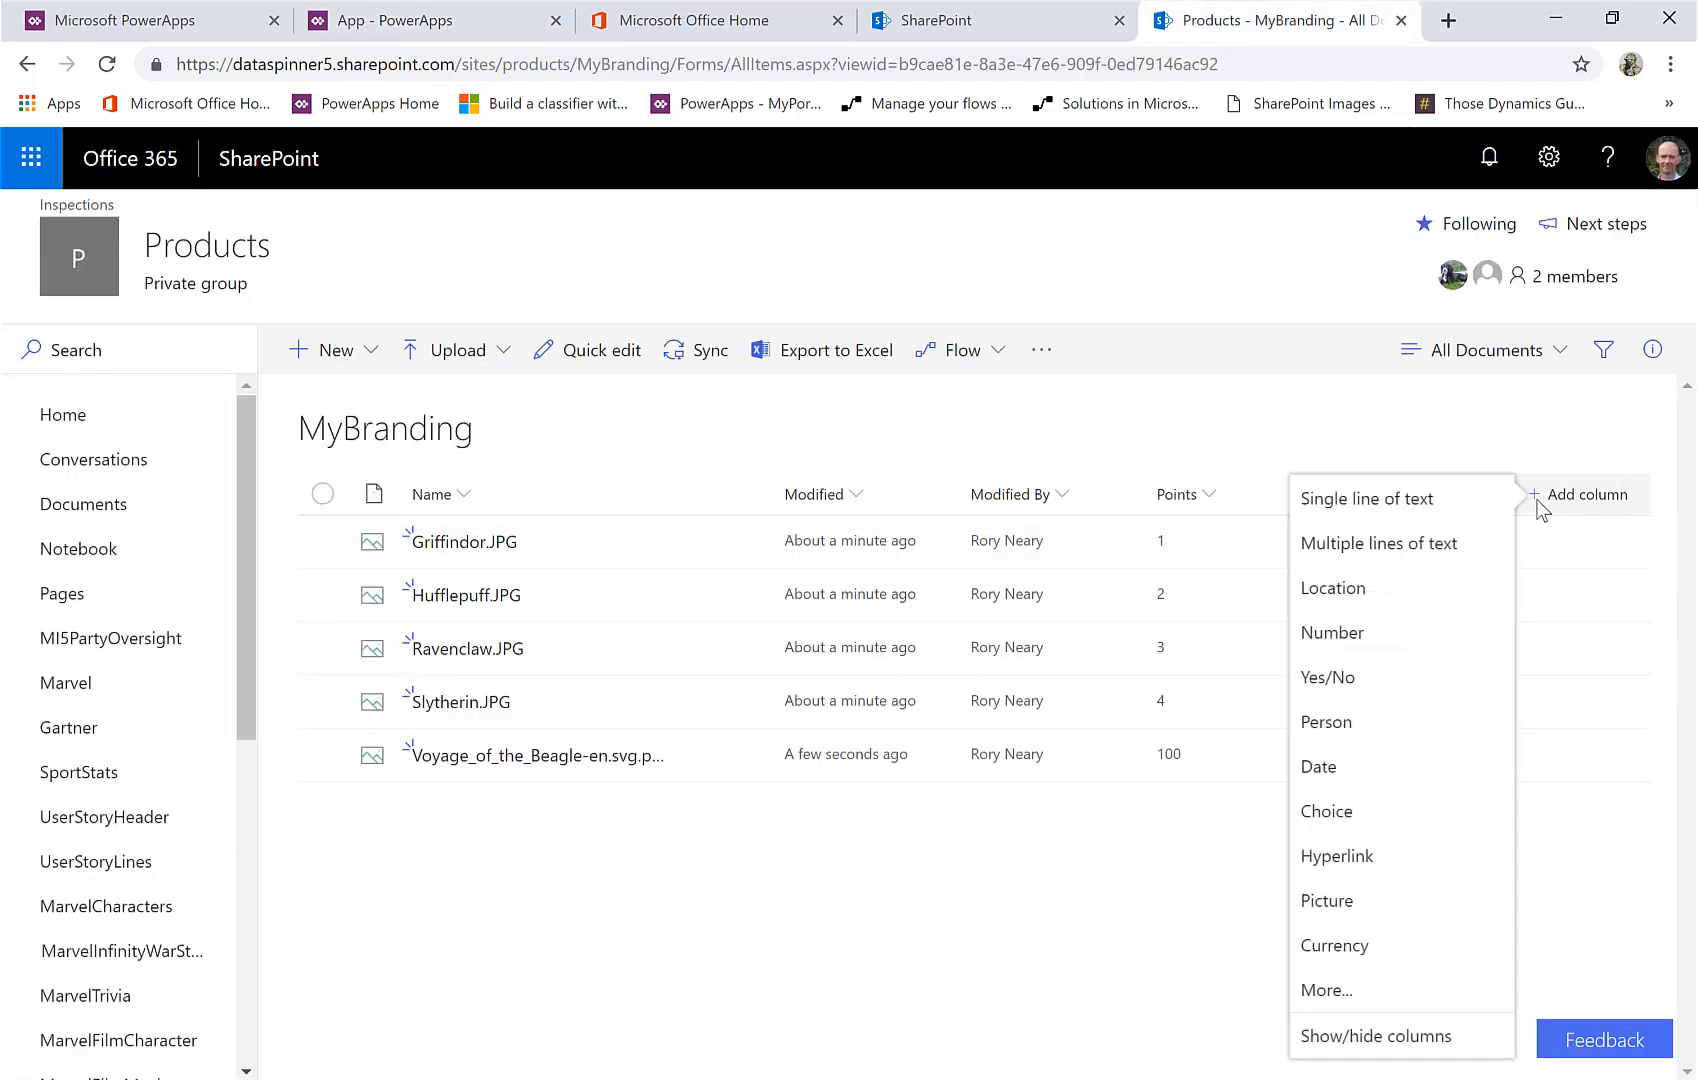
click(1400, 500)
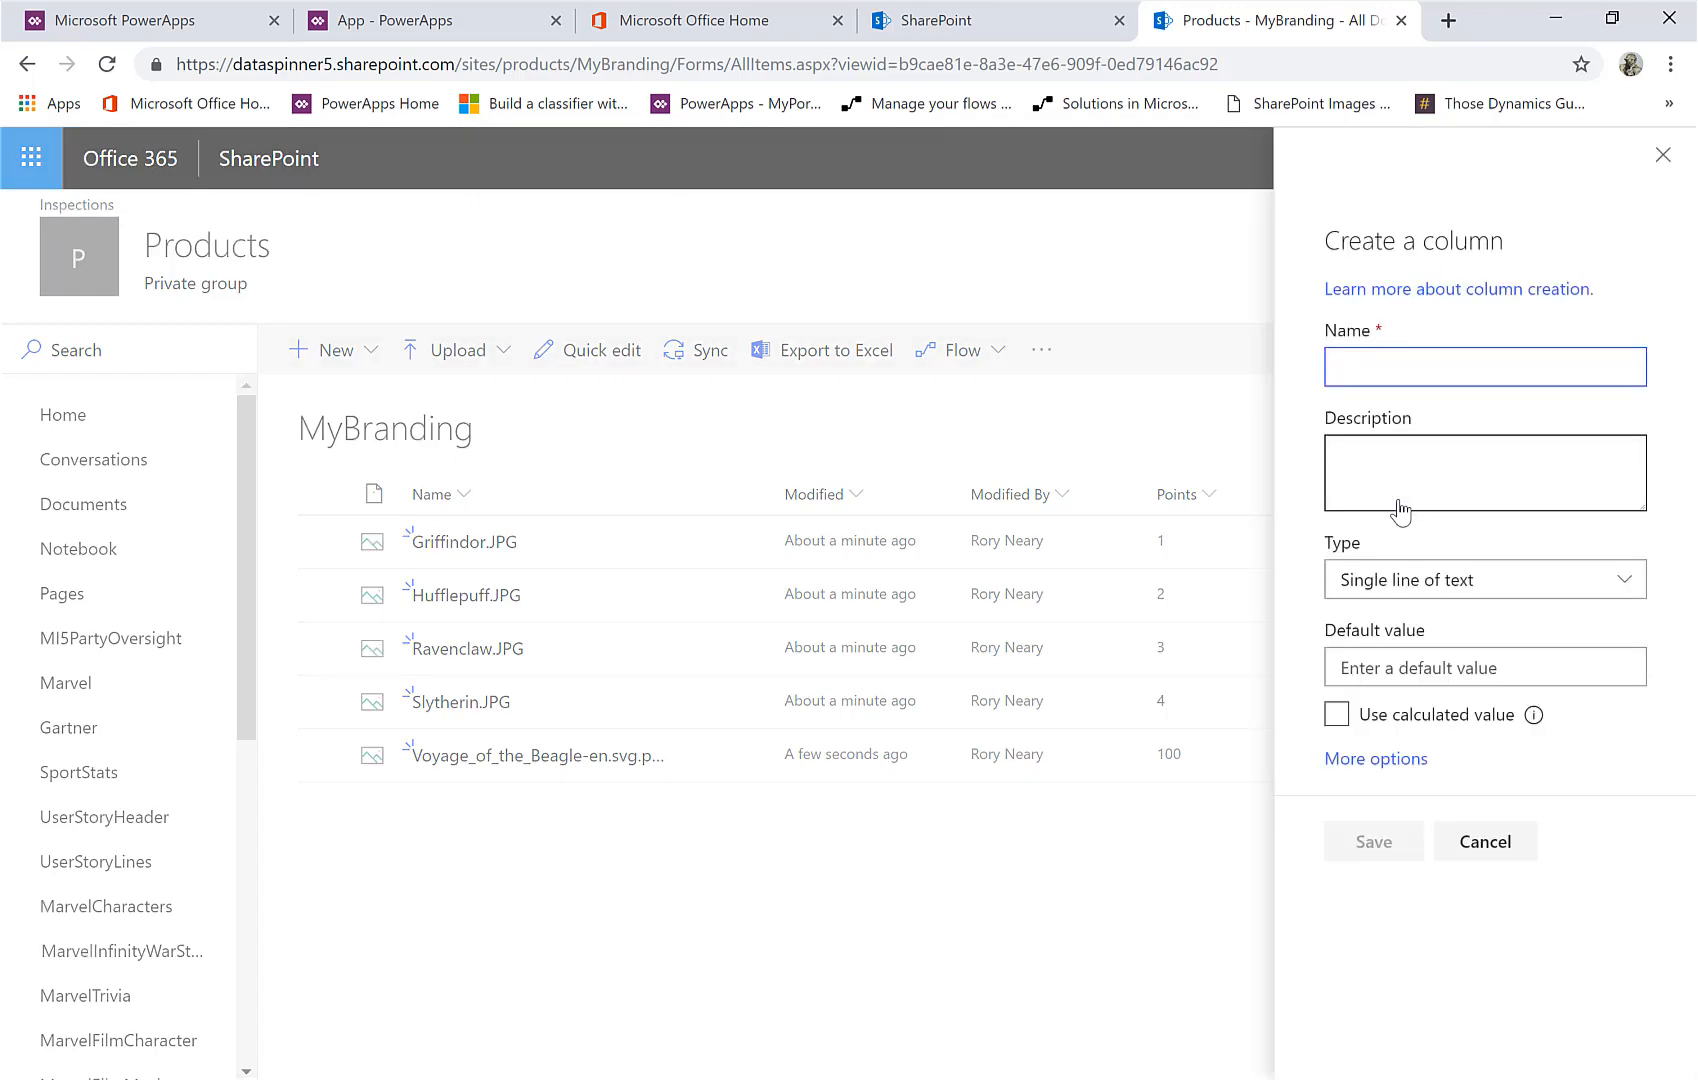
text(He)
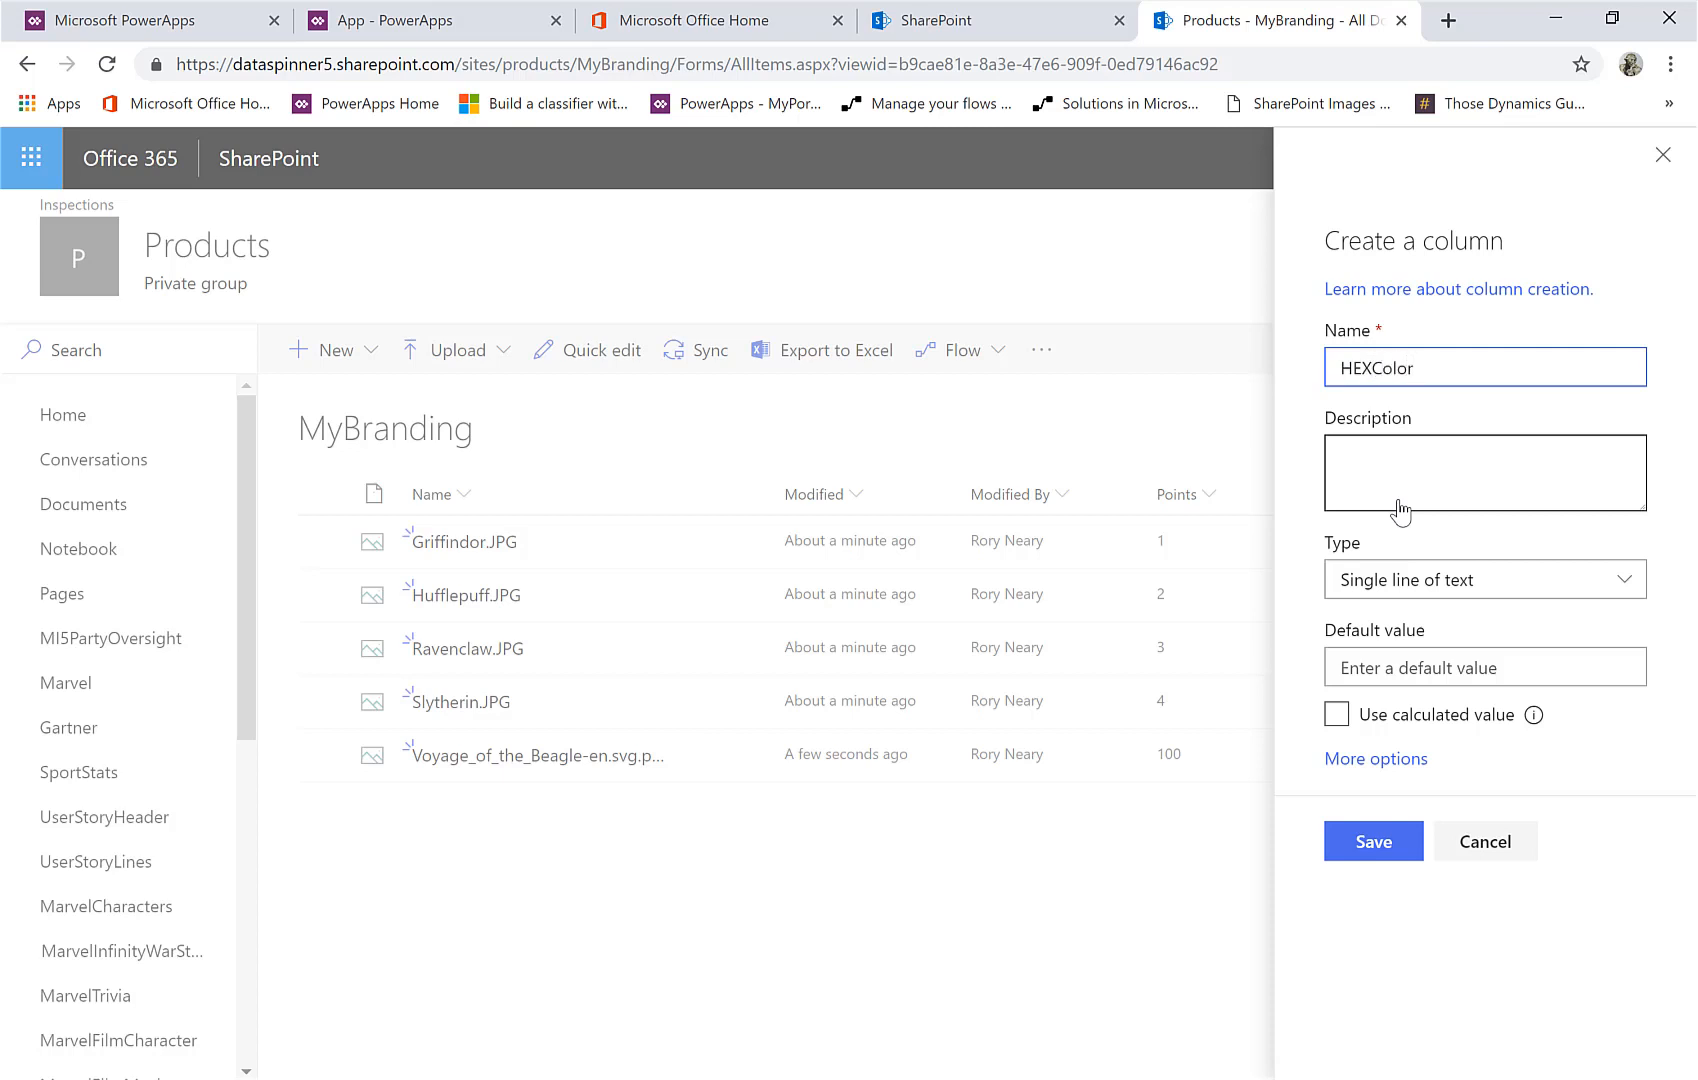
click(1376, 843)
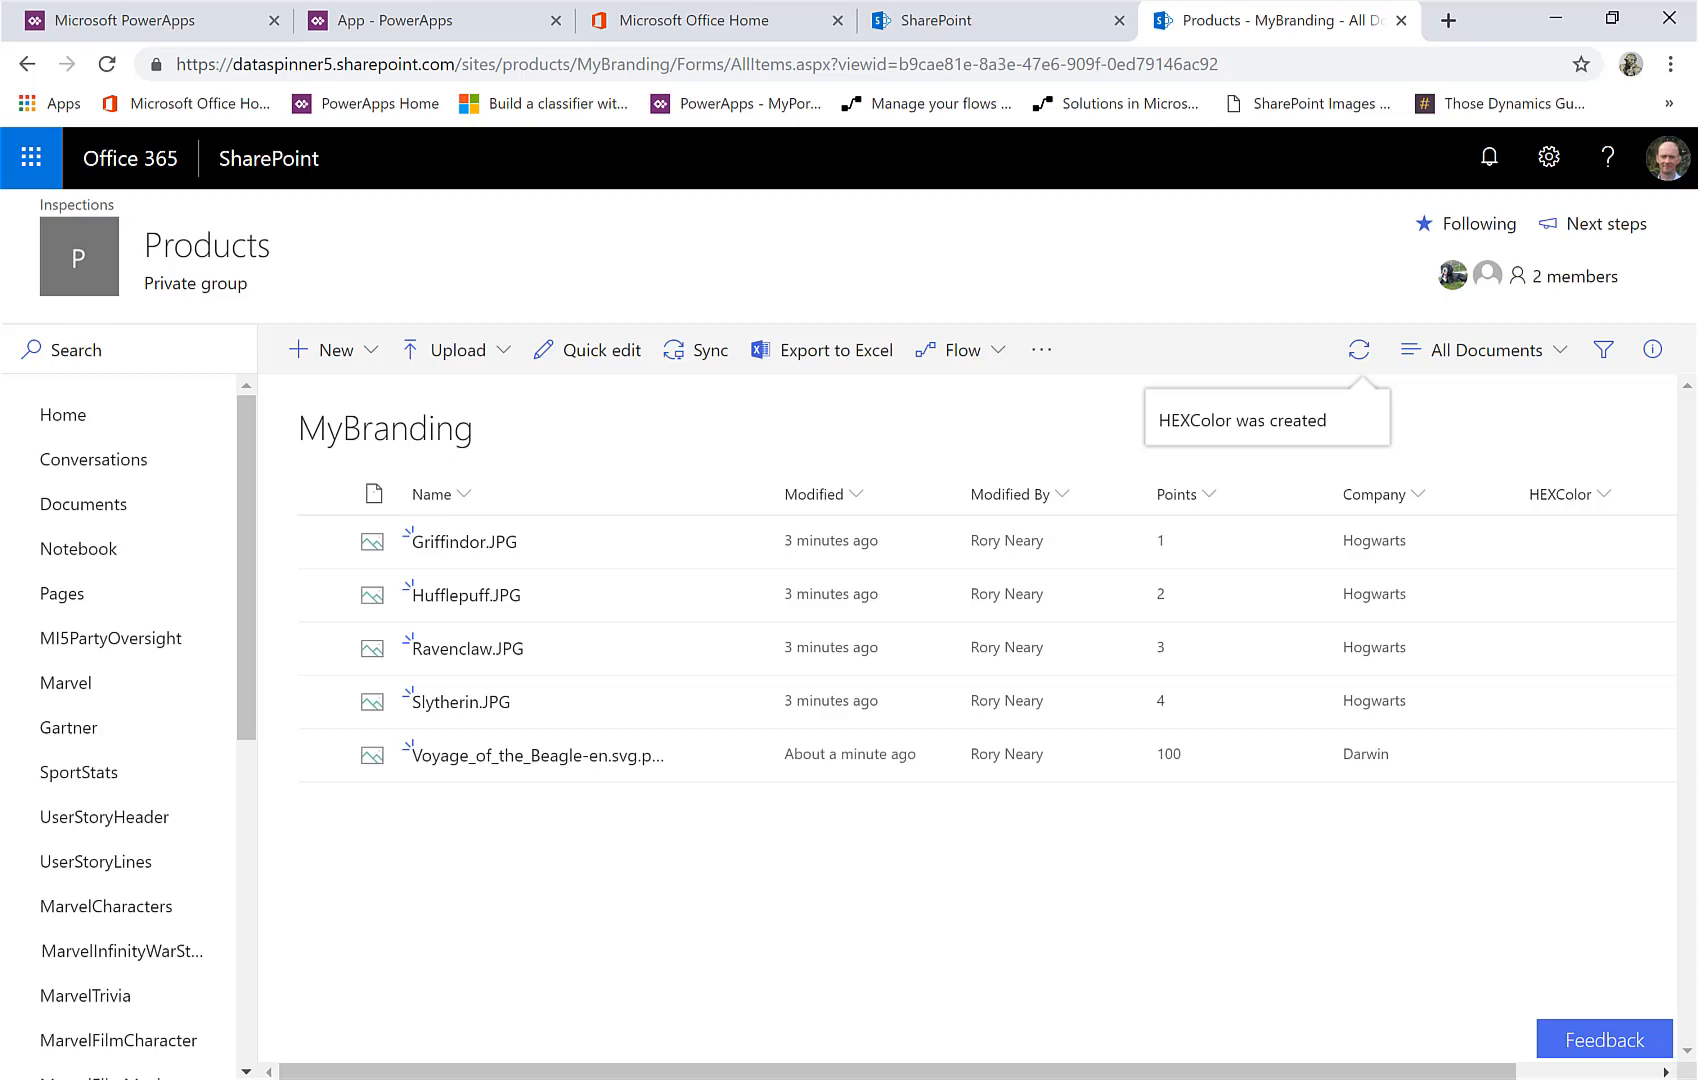
click(1048, 1079)
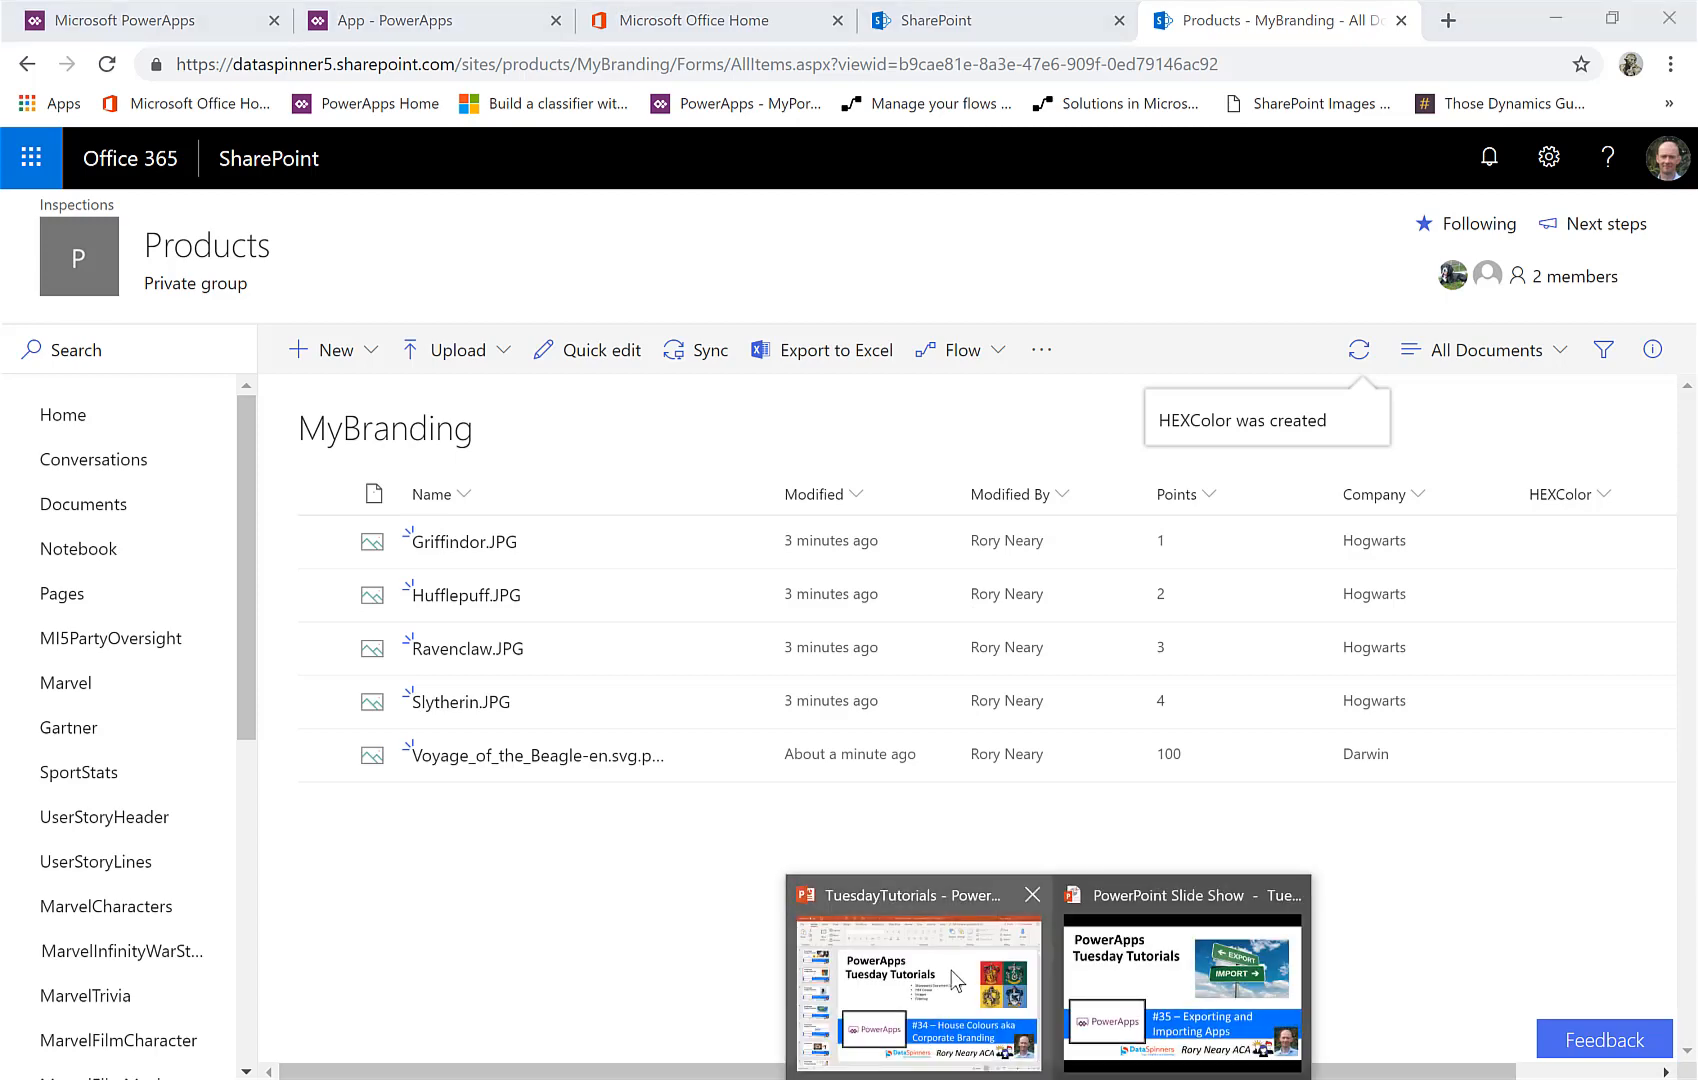
click(952, 972)
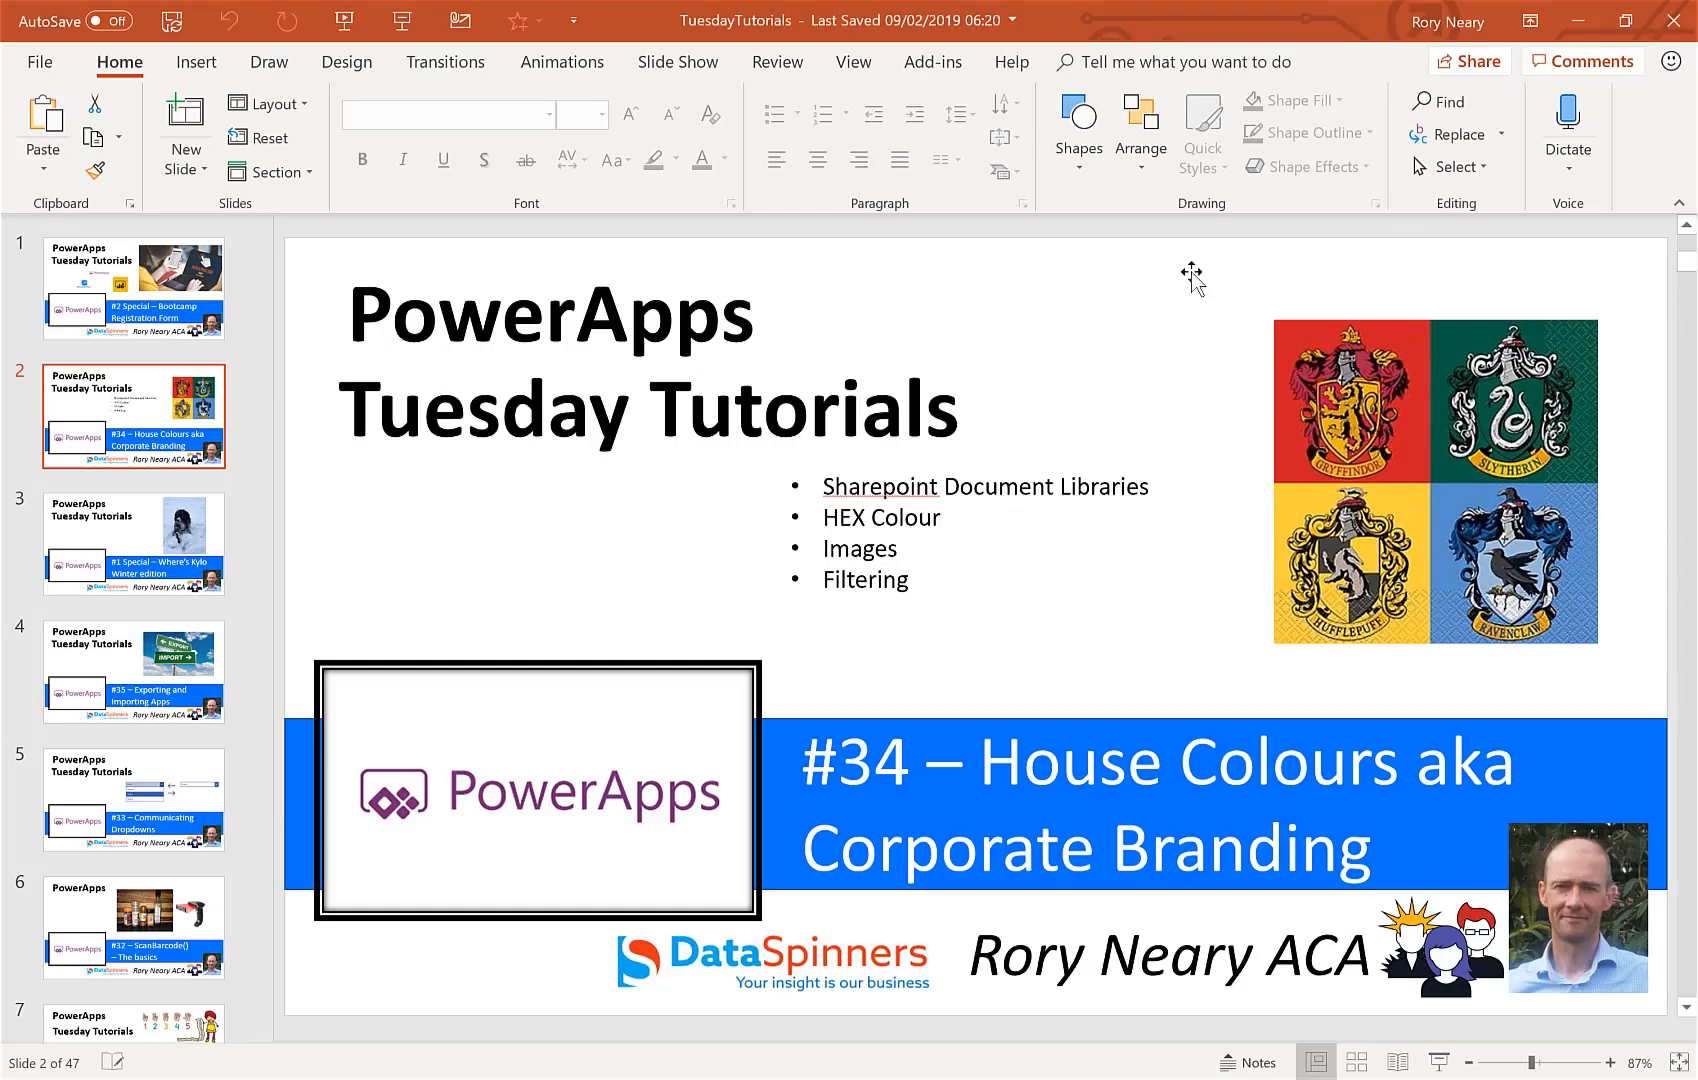
click(1135, 63)
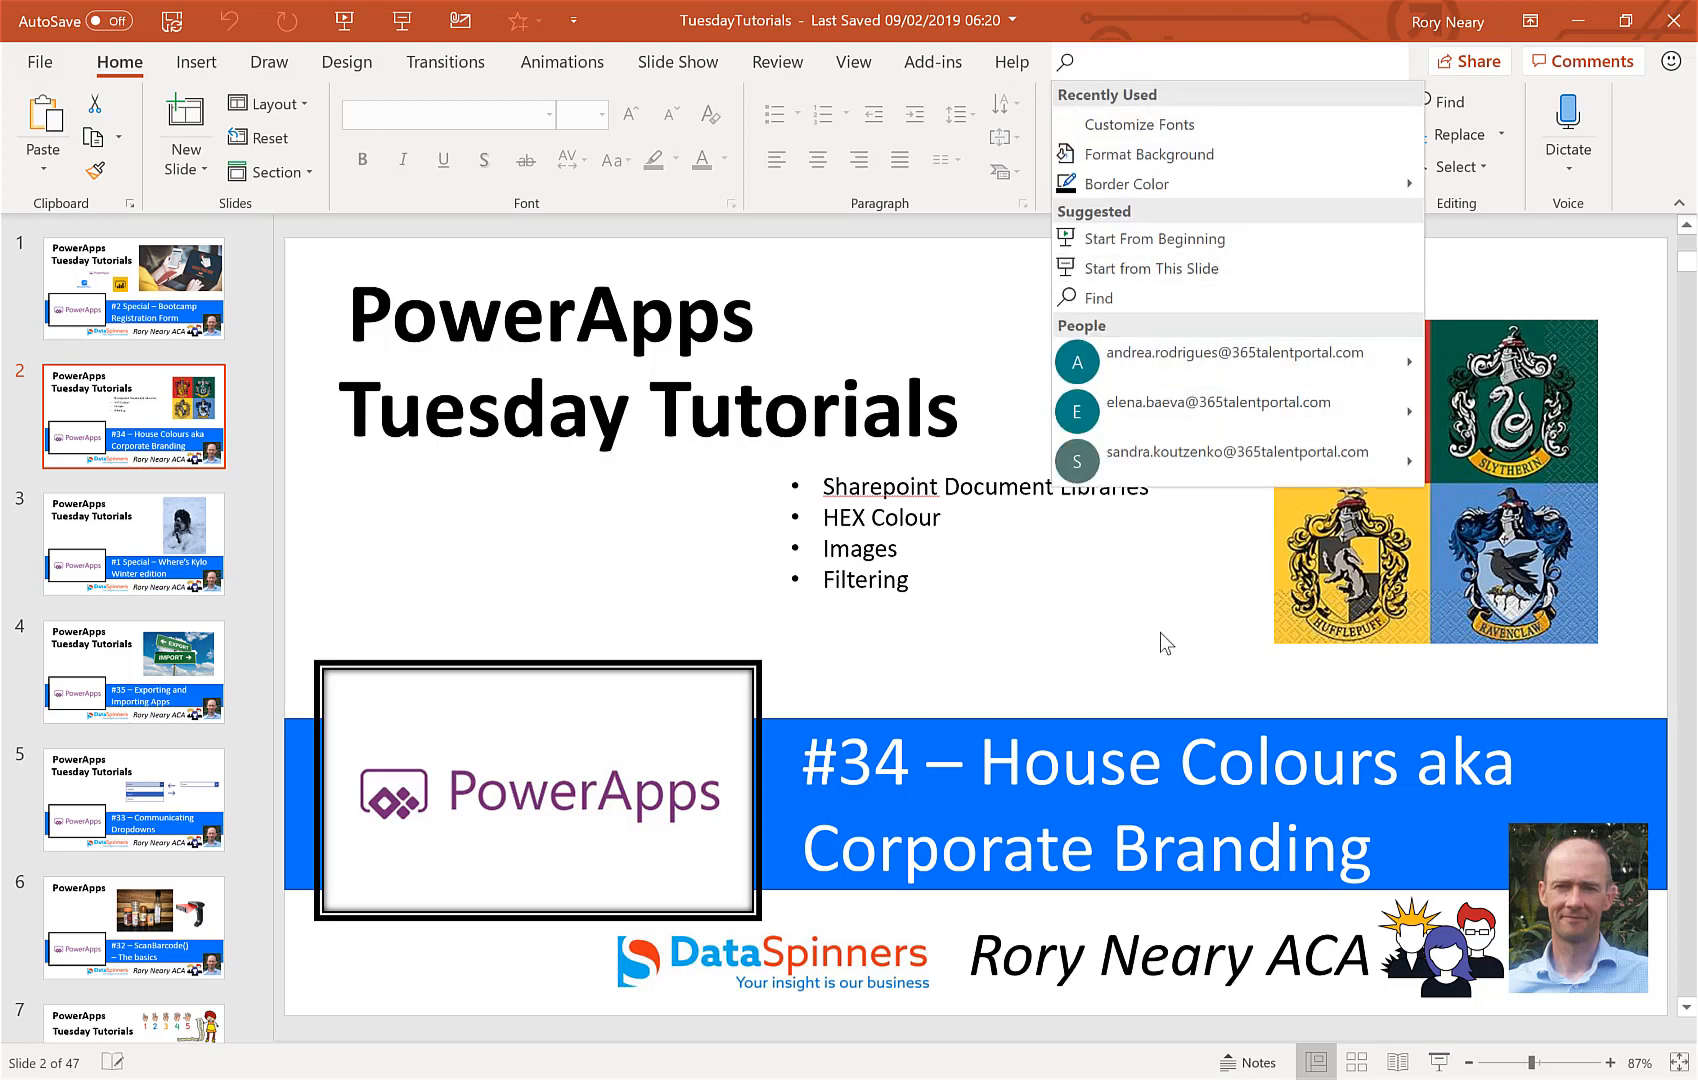
click(1133, 679)
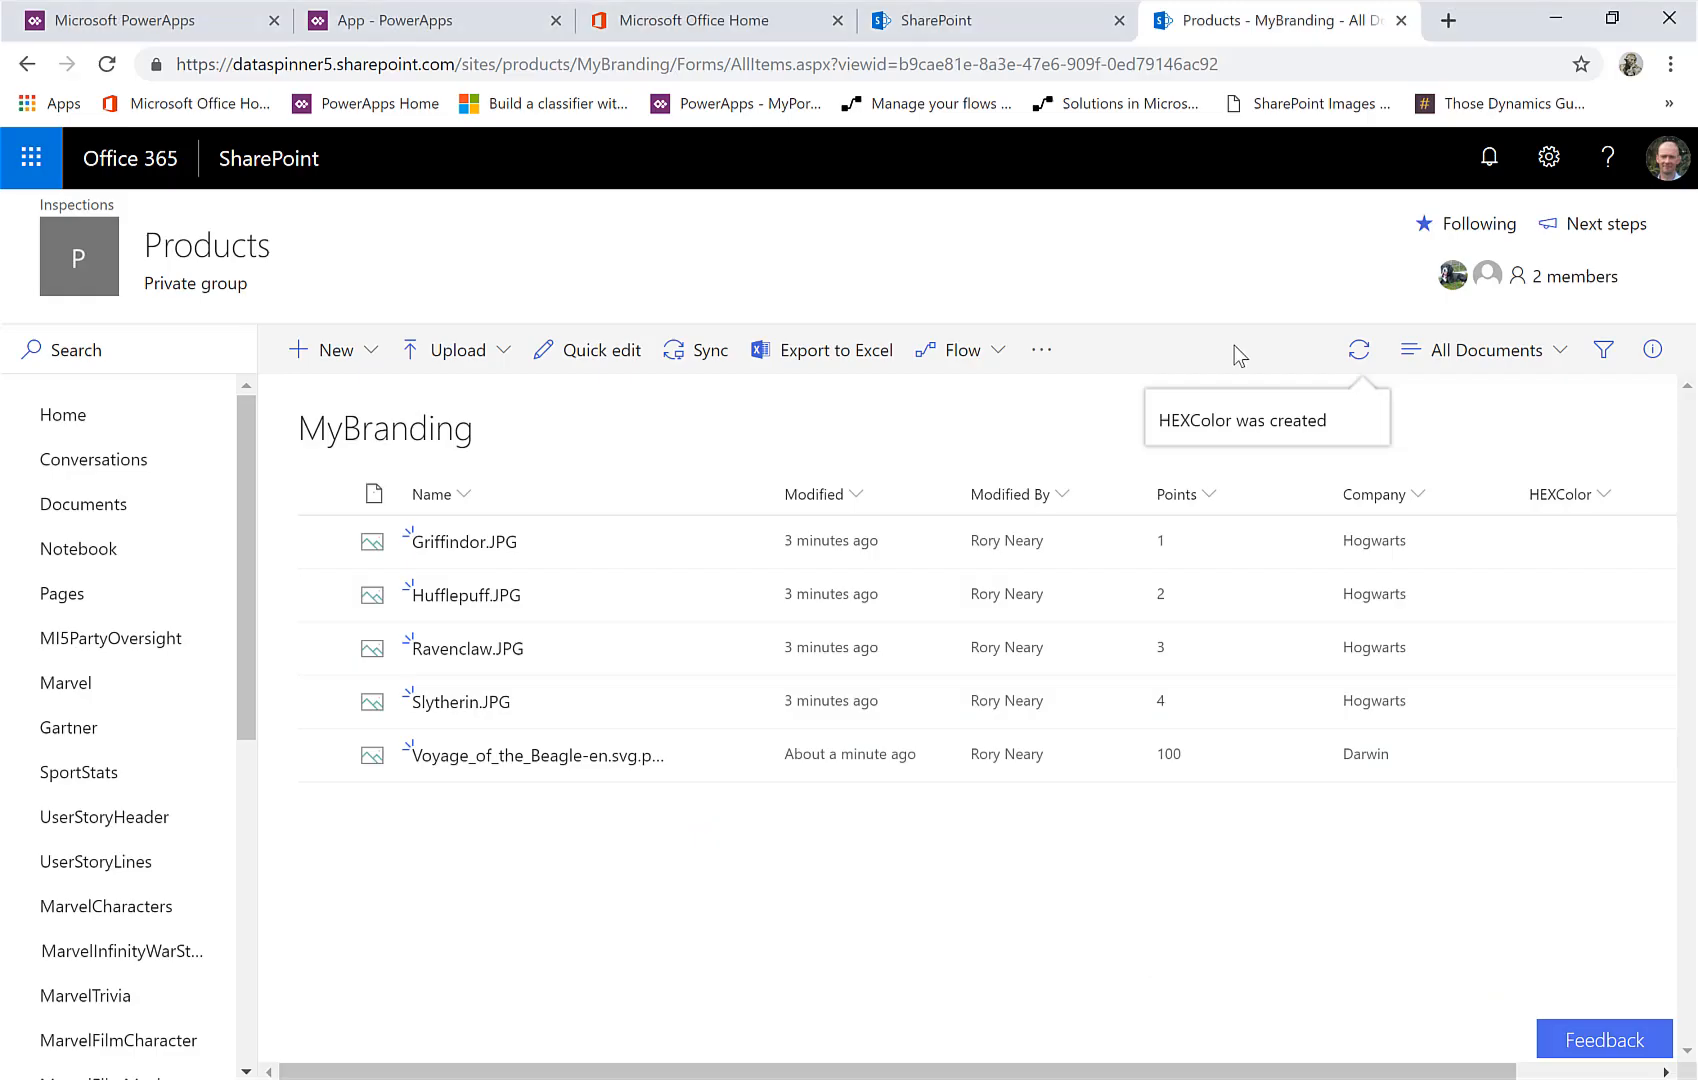
Search Google in a new tab for "hex colour from image" and open the imagecolorpicker.com result
click(1447, 21)
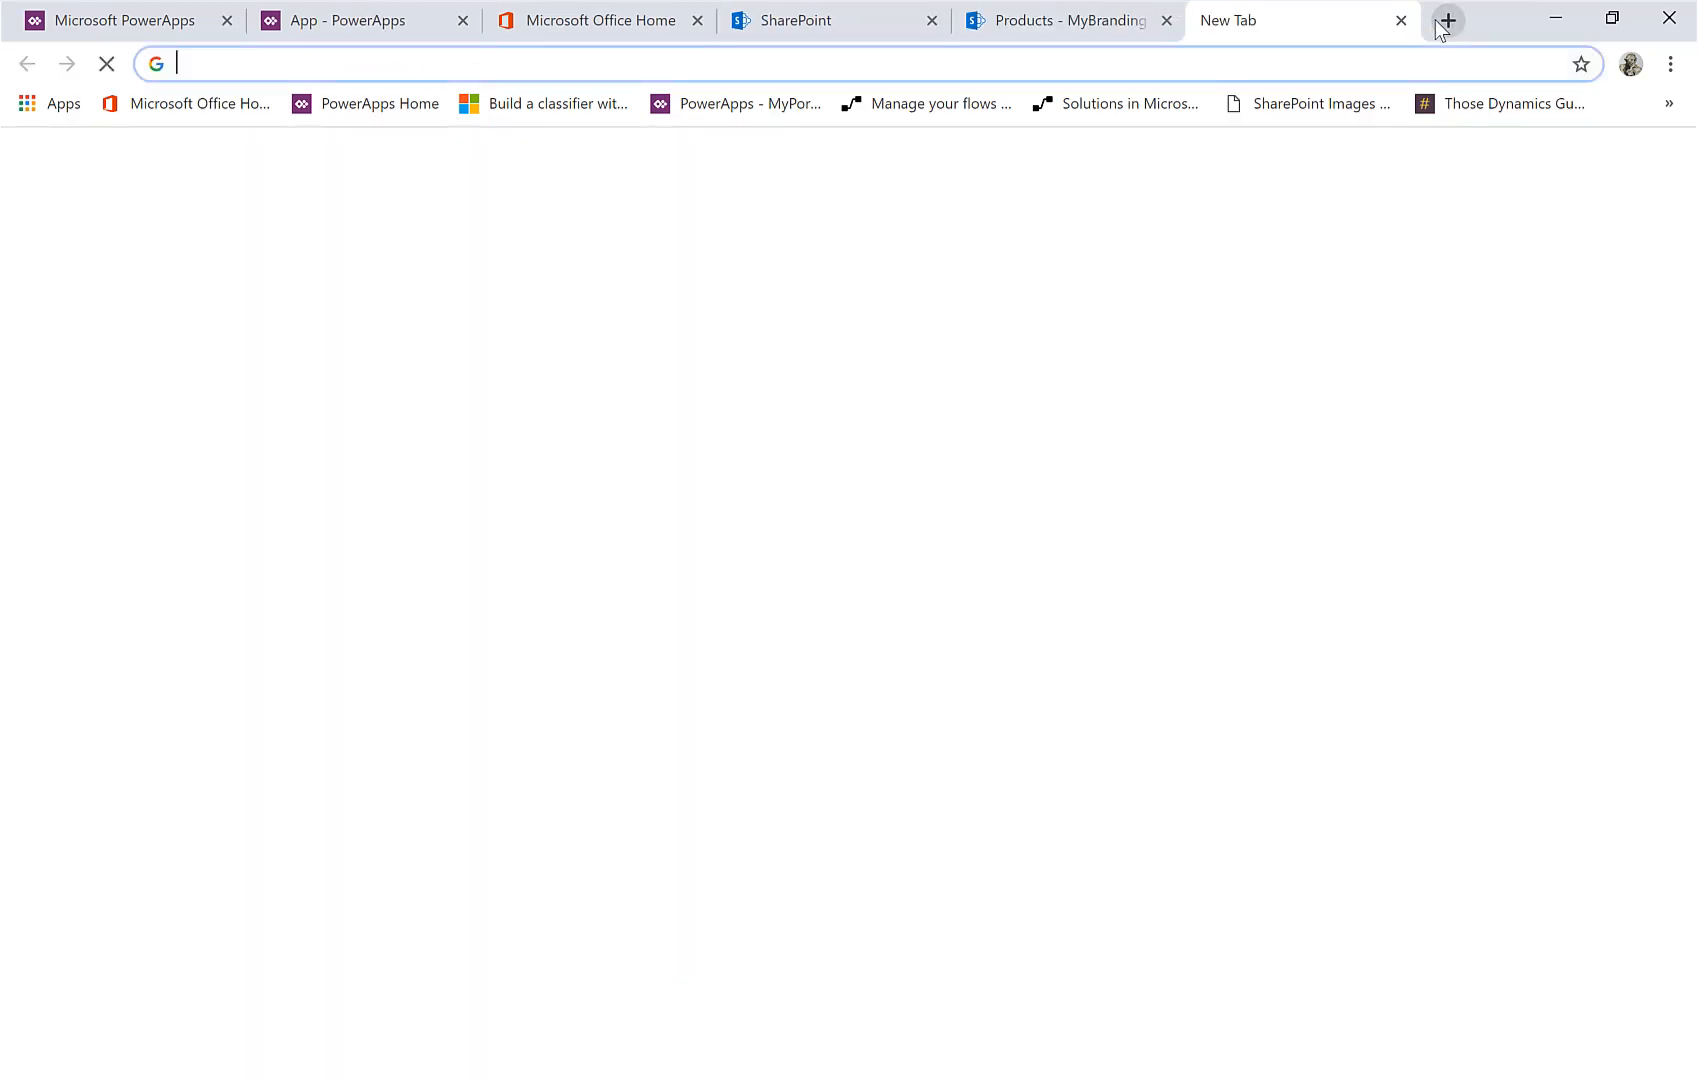
text(hex colour)
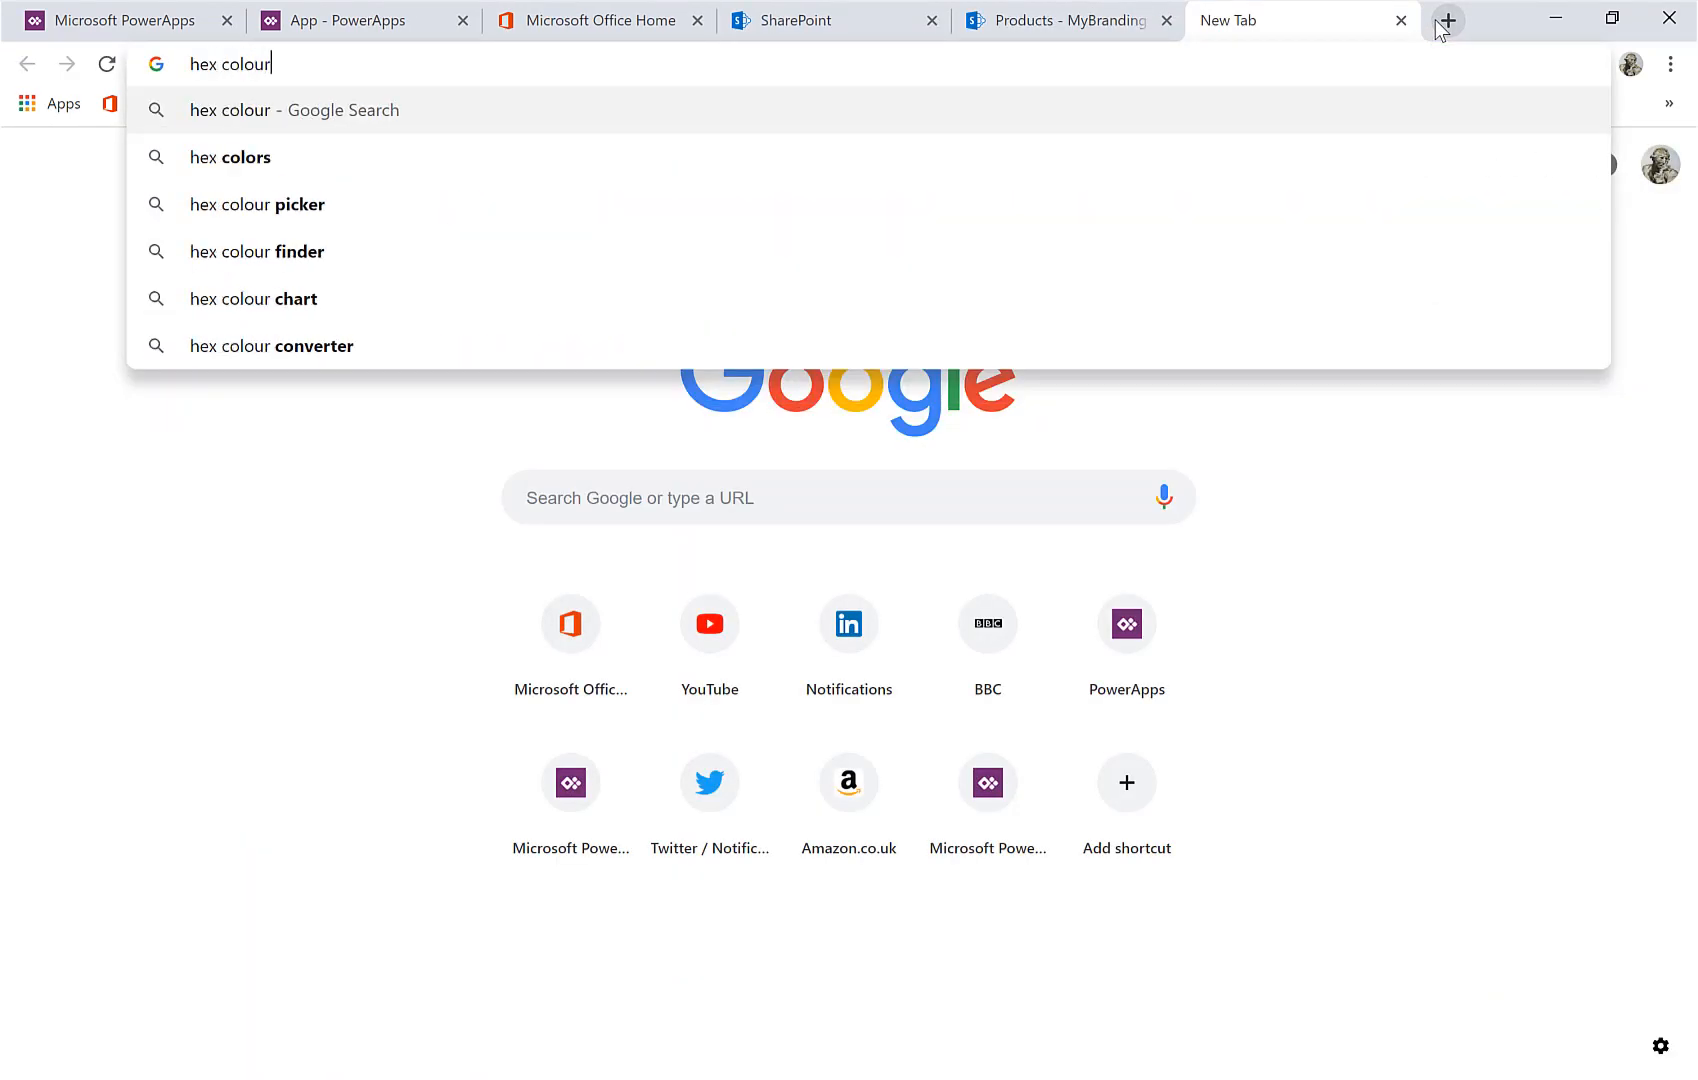
text( from i)
key(Return)
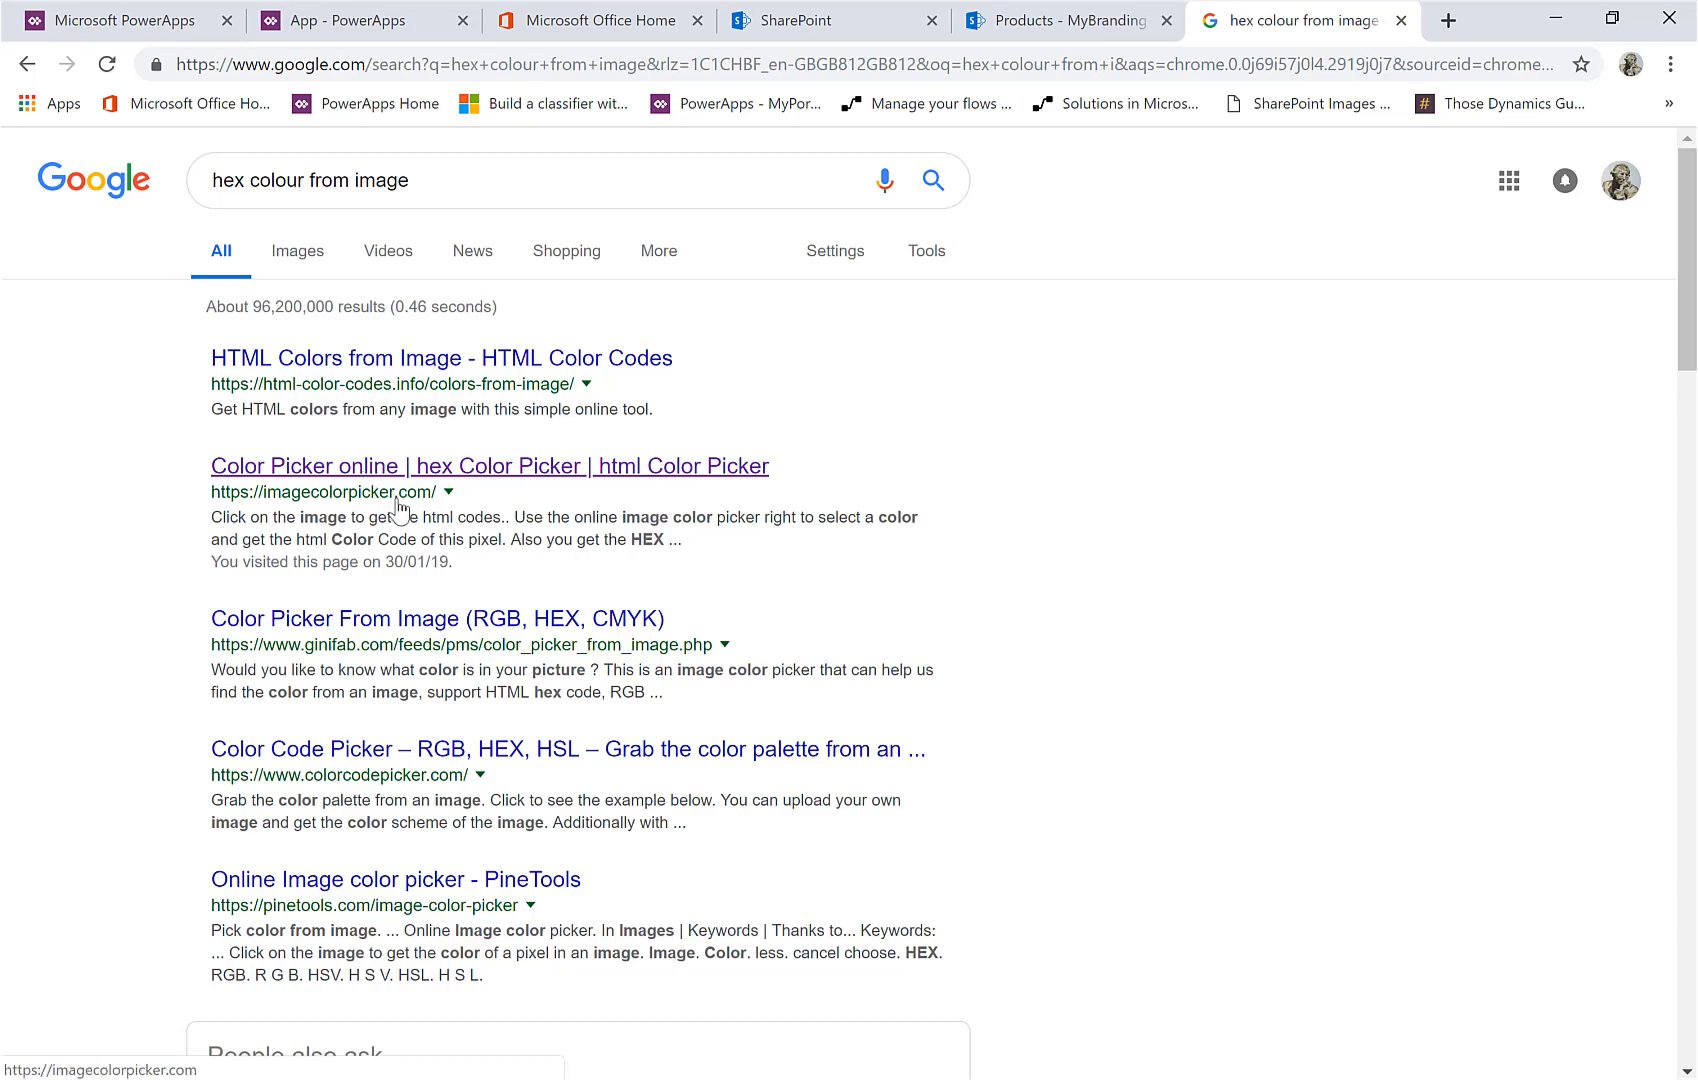
click(388, 478)
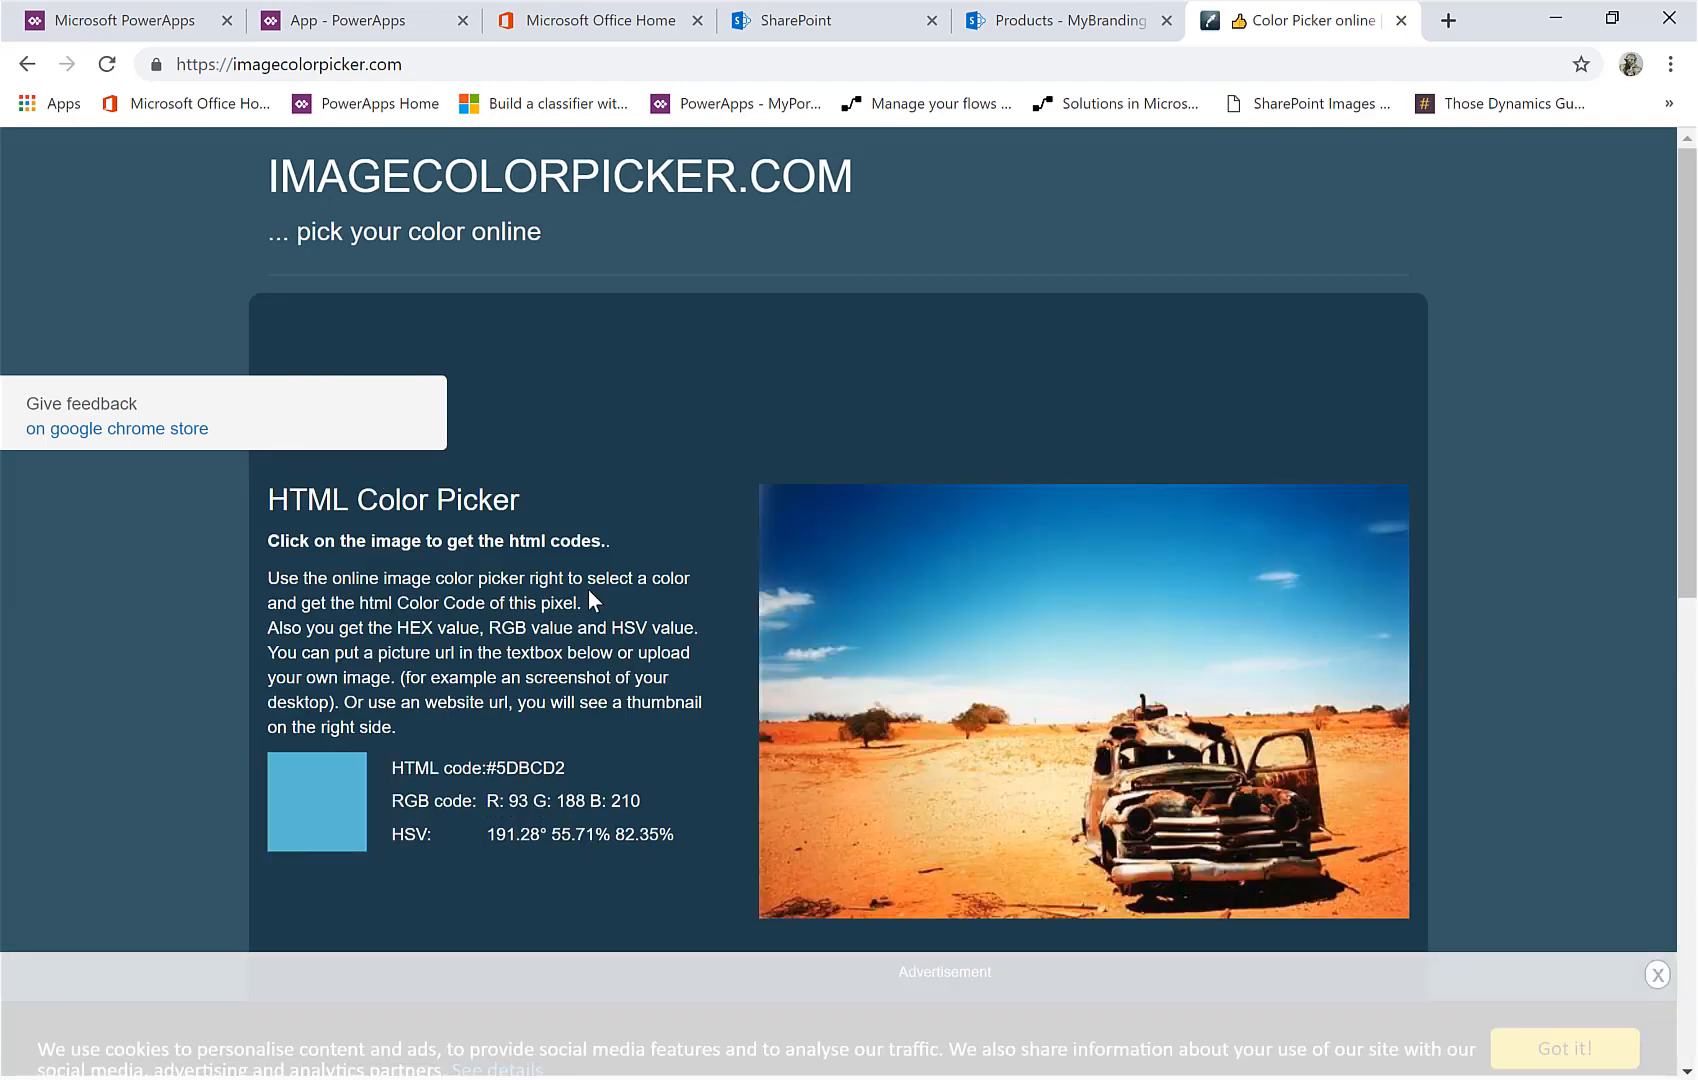
Upload the image Hogwarts.png from the Gallery folder to the online color picker
scroll(588, 590, down, 2)
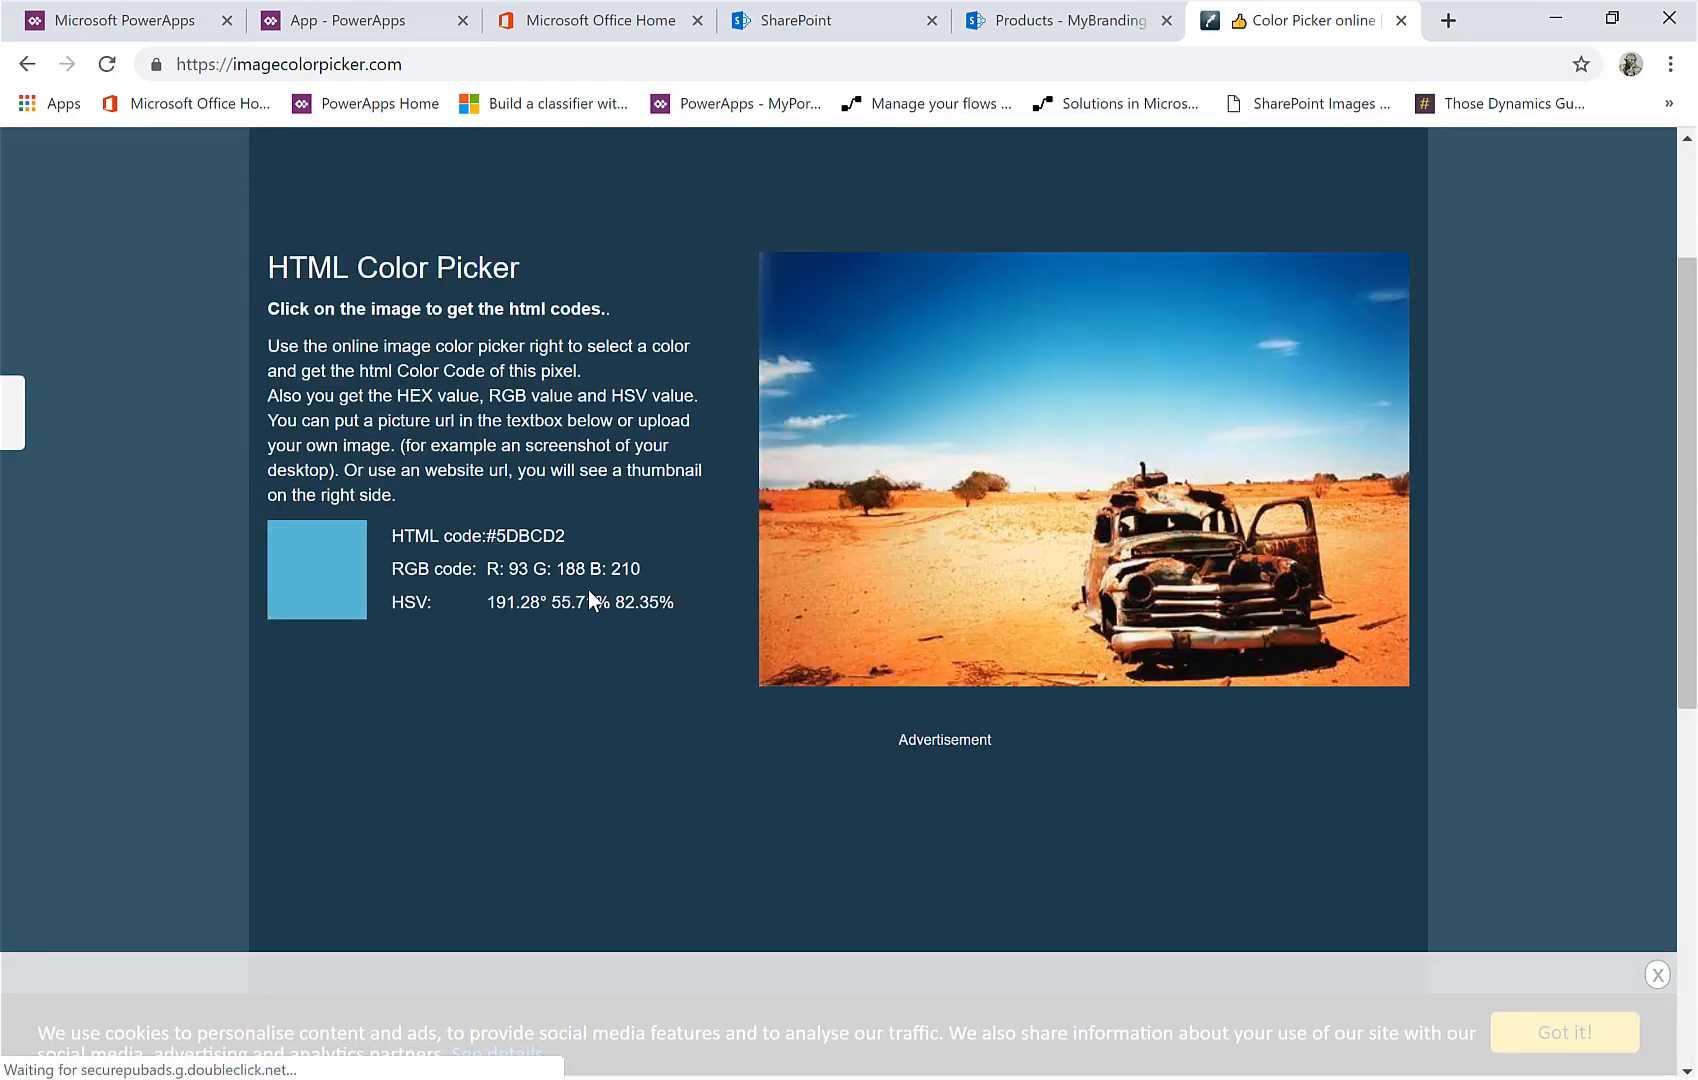
scroll(588, 600, down, 4)
scroll(588, 600, down, 3)
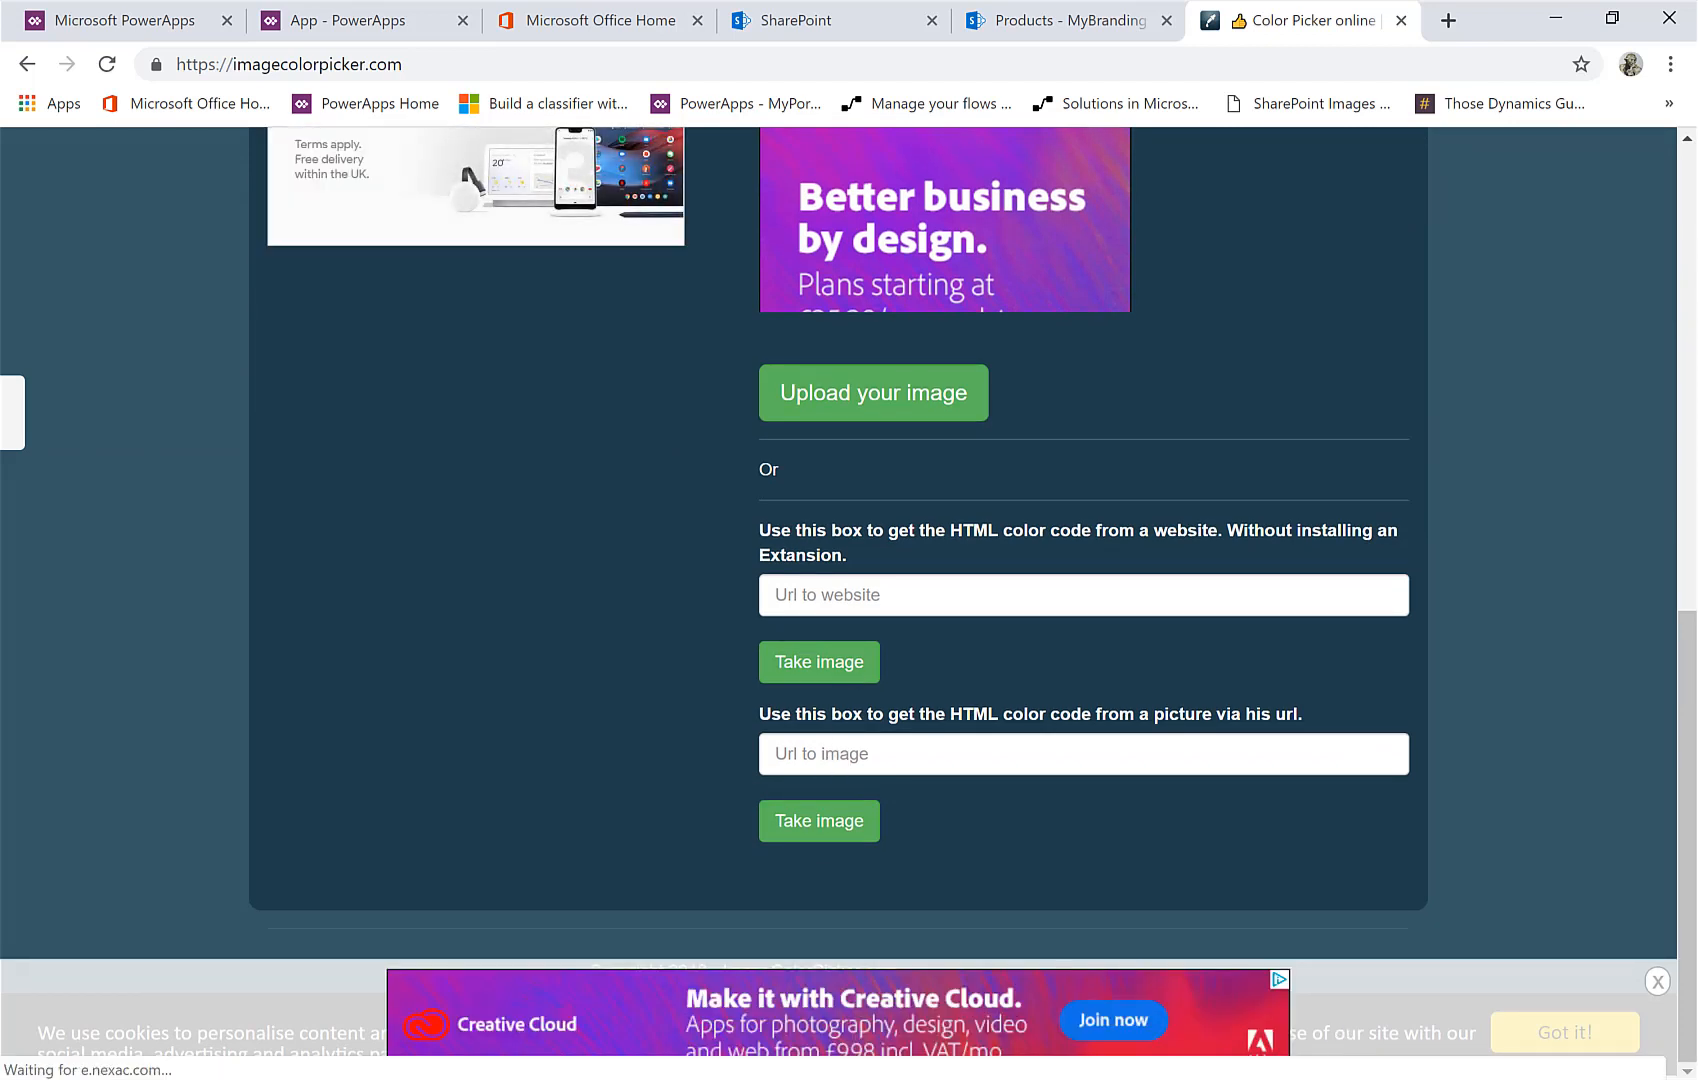
click(1440, 1078)
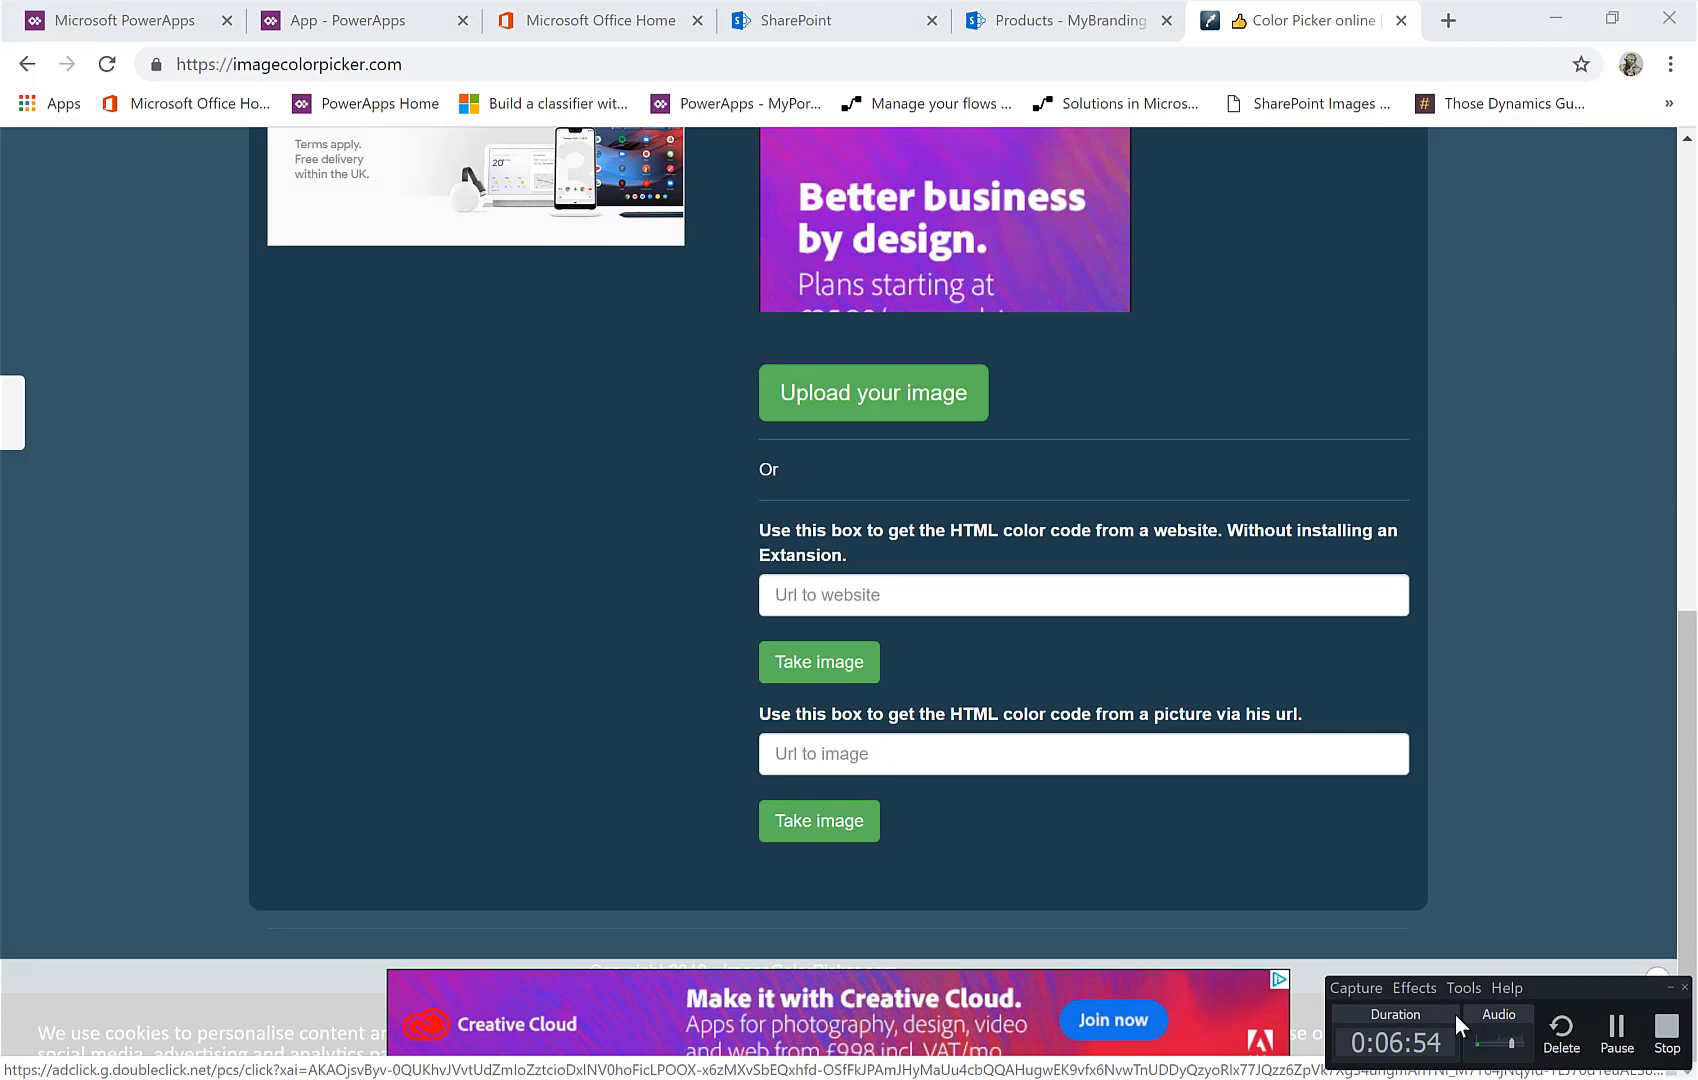
click(1608, 1042)
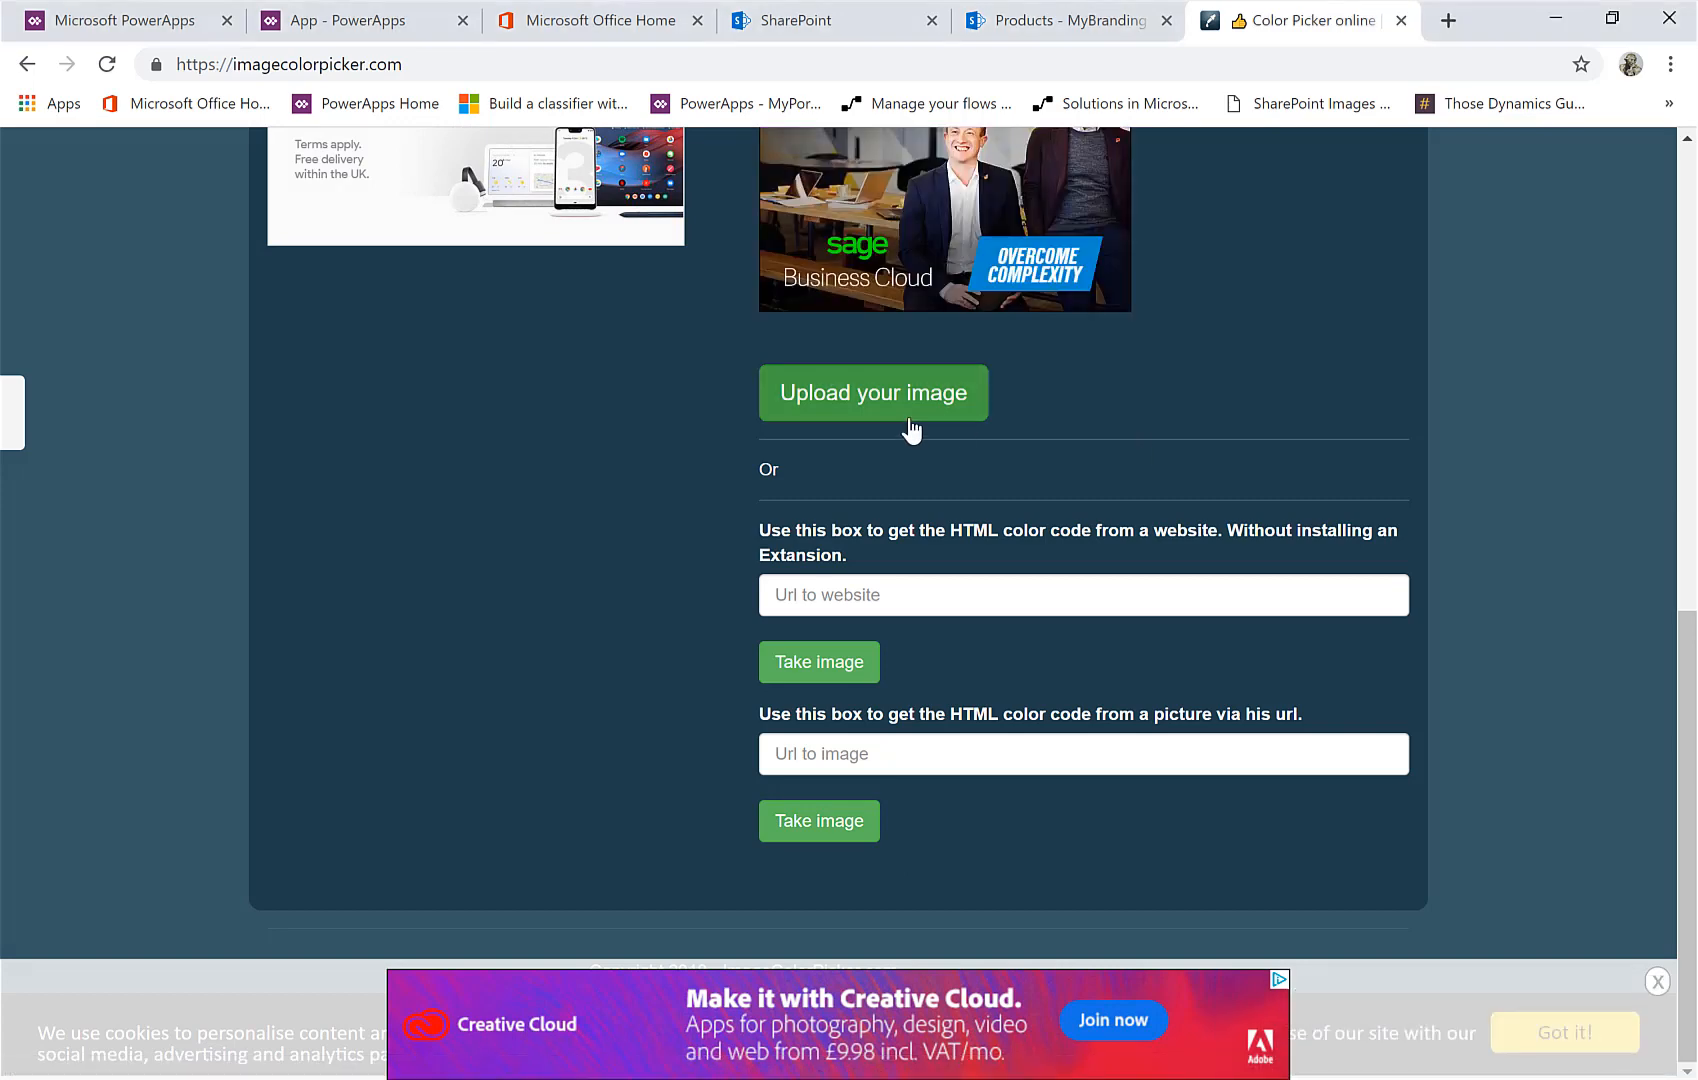
click(891, 409)
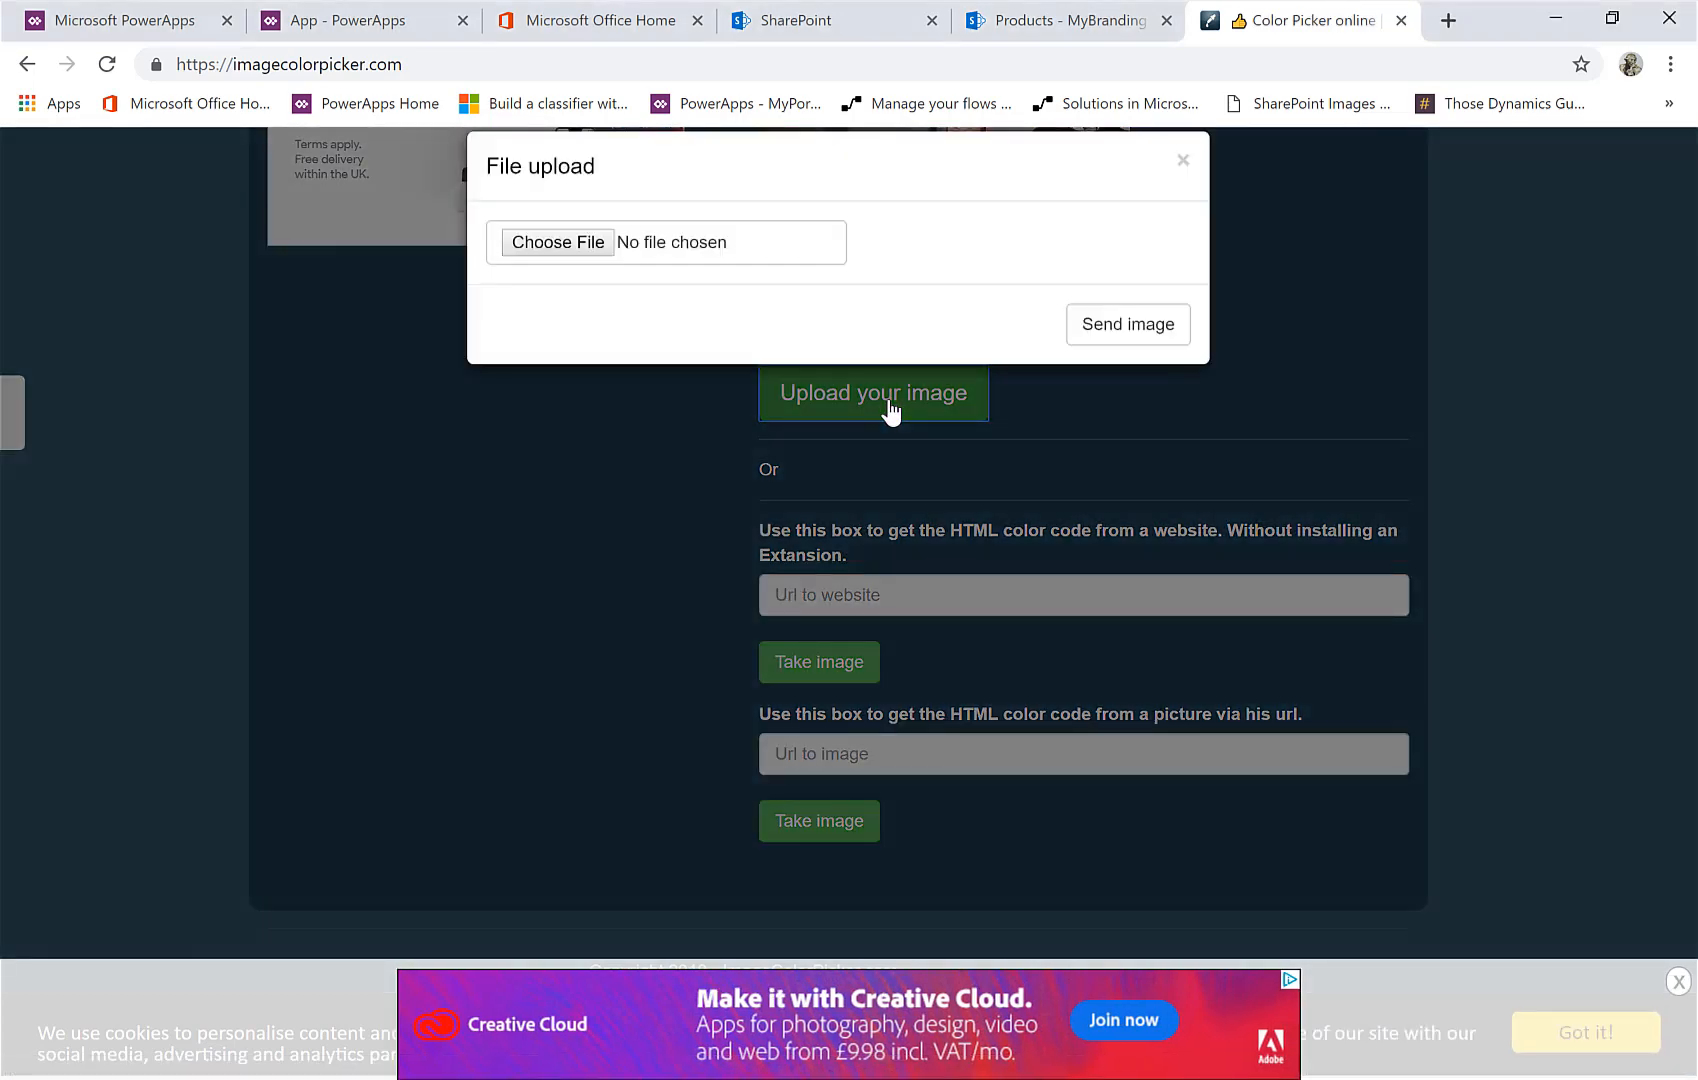
click(551, 278)
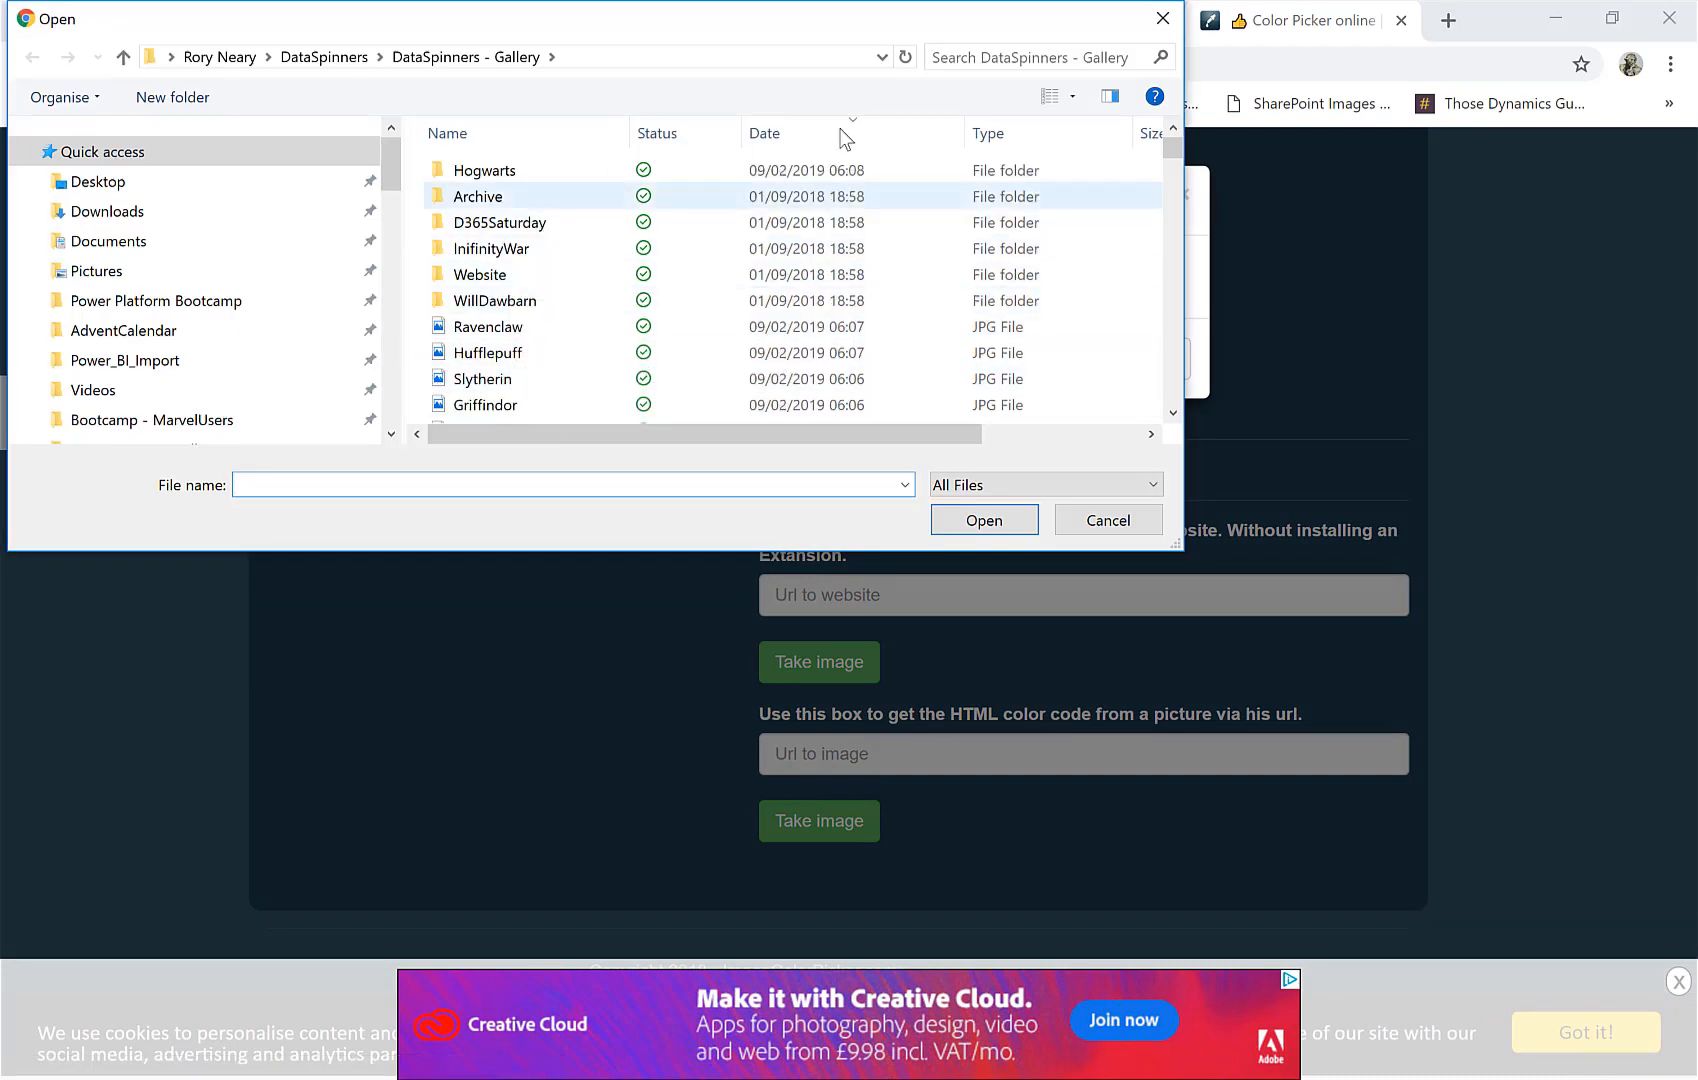
click(843, 137)
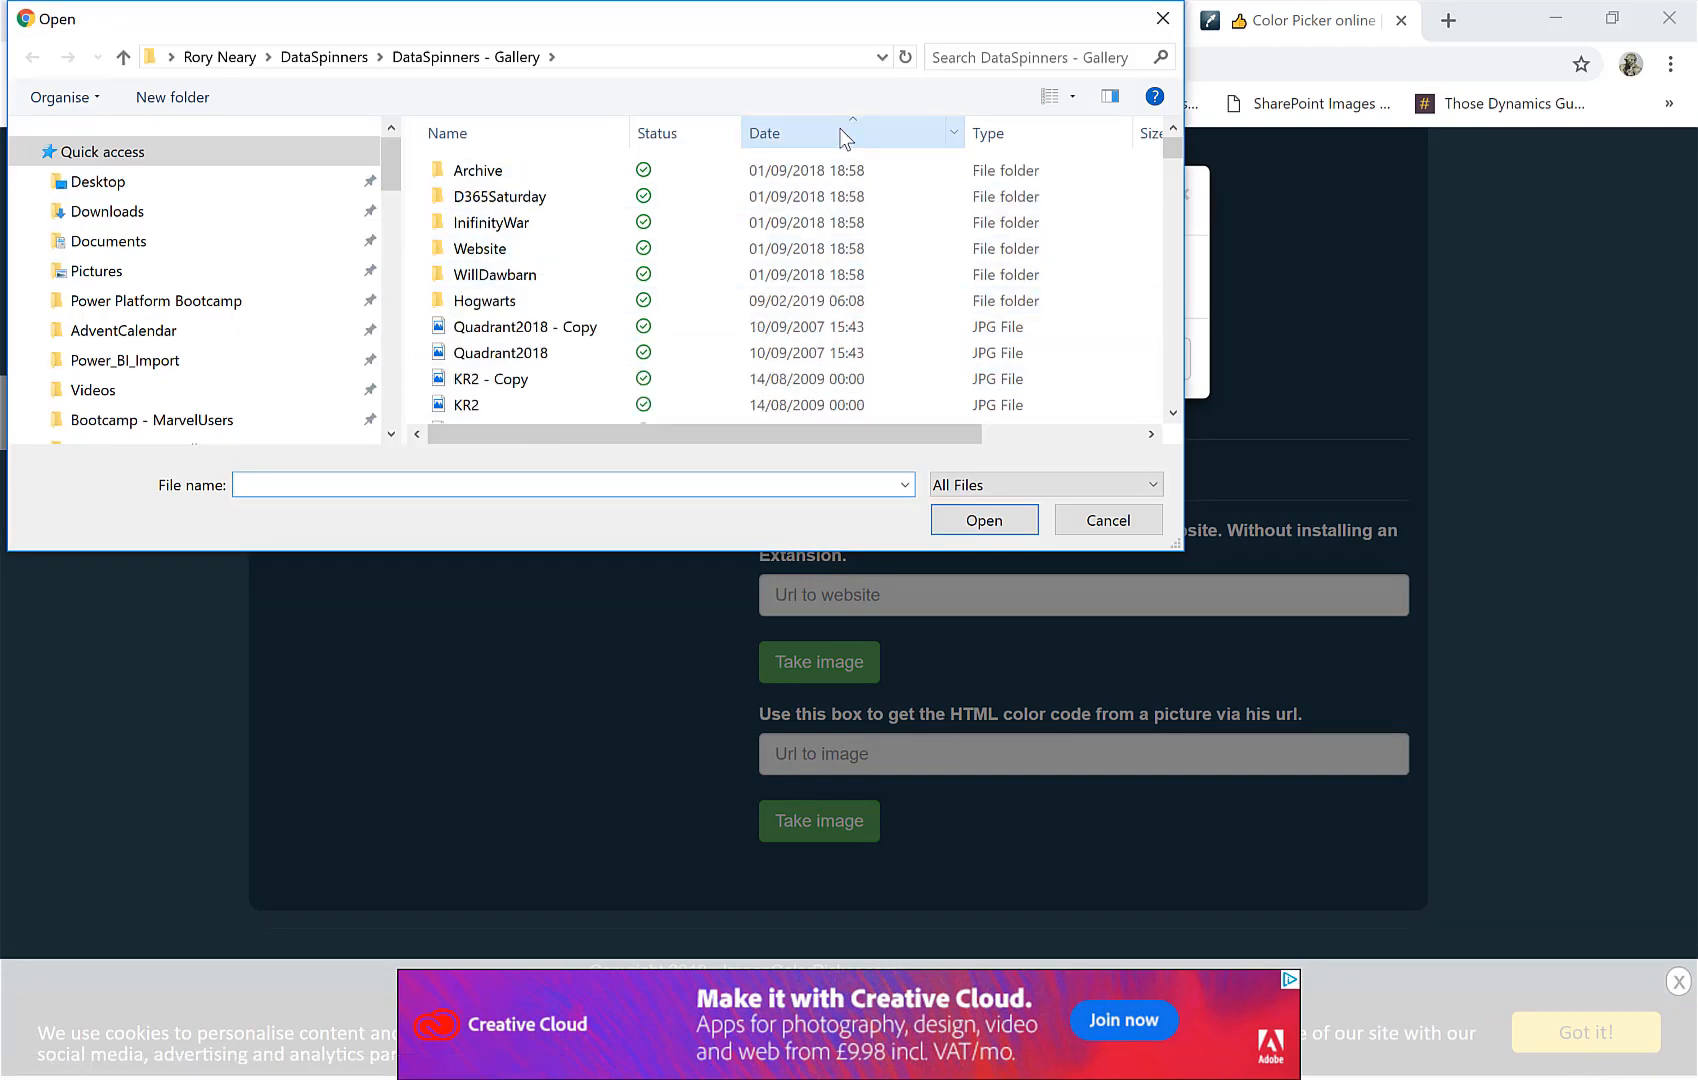
click(795, 126)
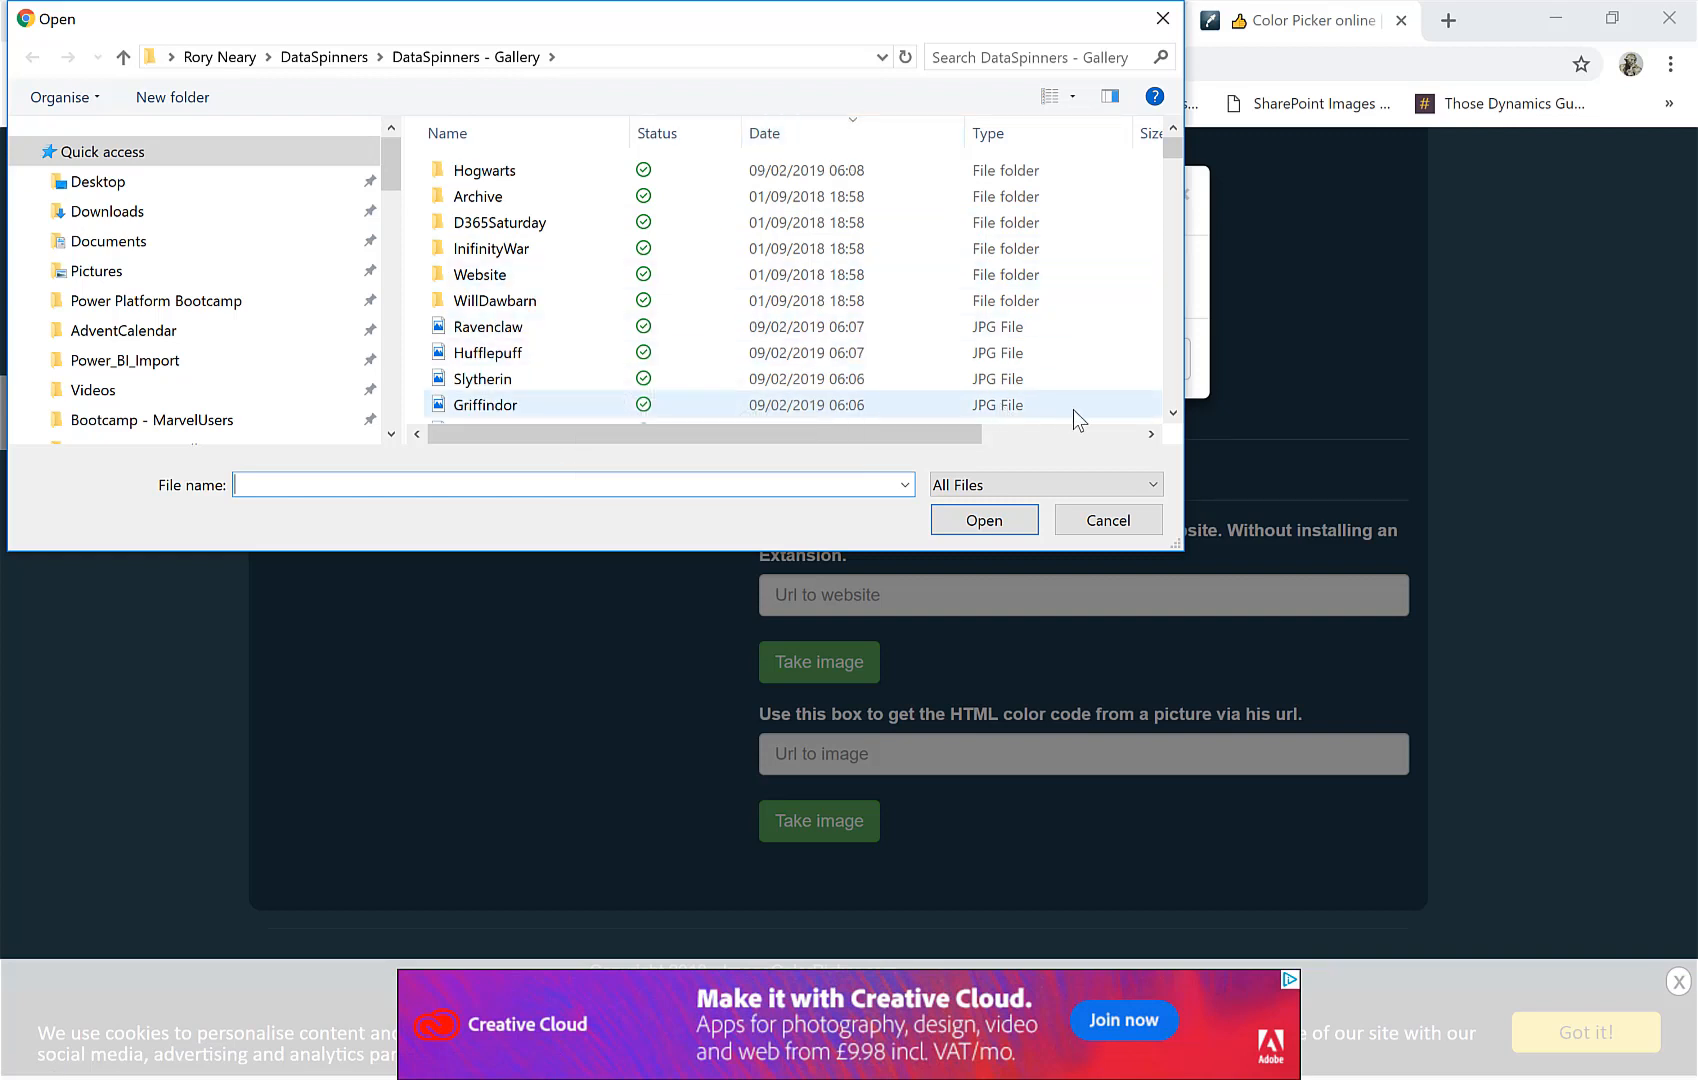
click(1177, 411)
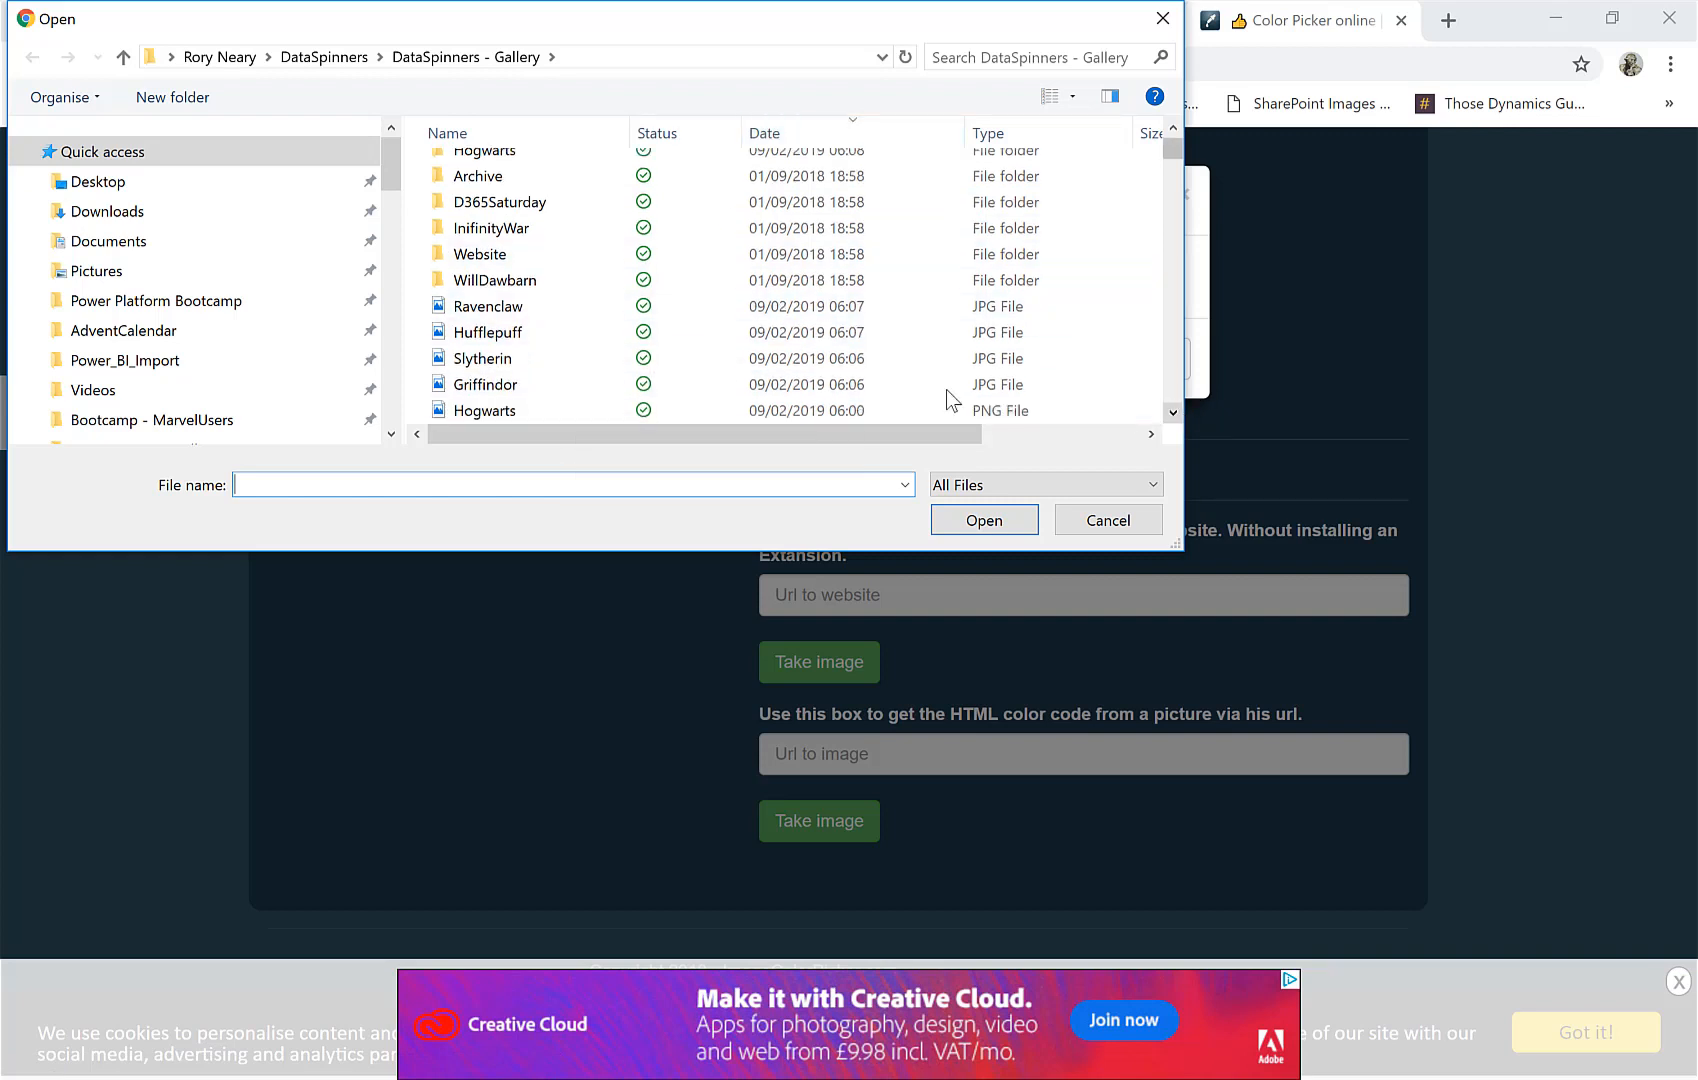
click(578, 411)
click(997, 514)
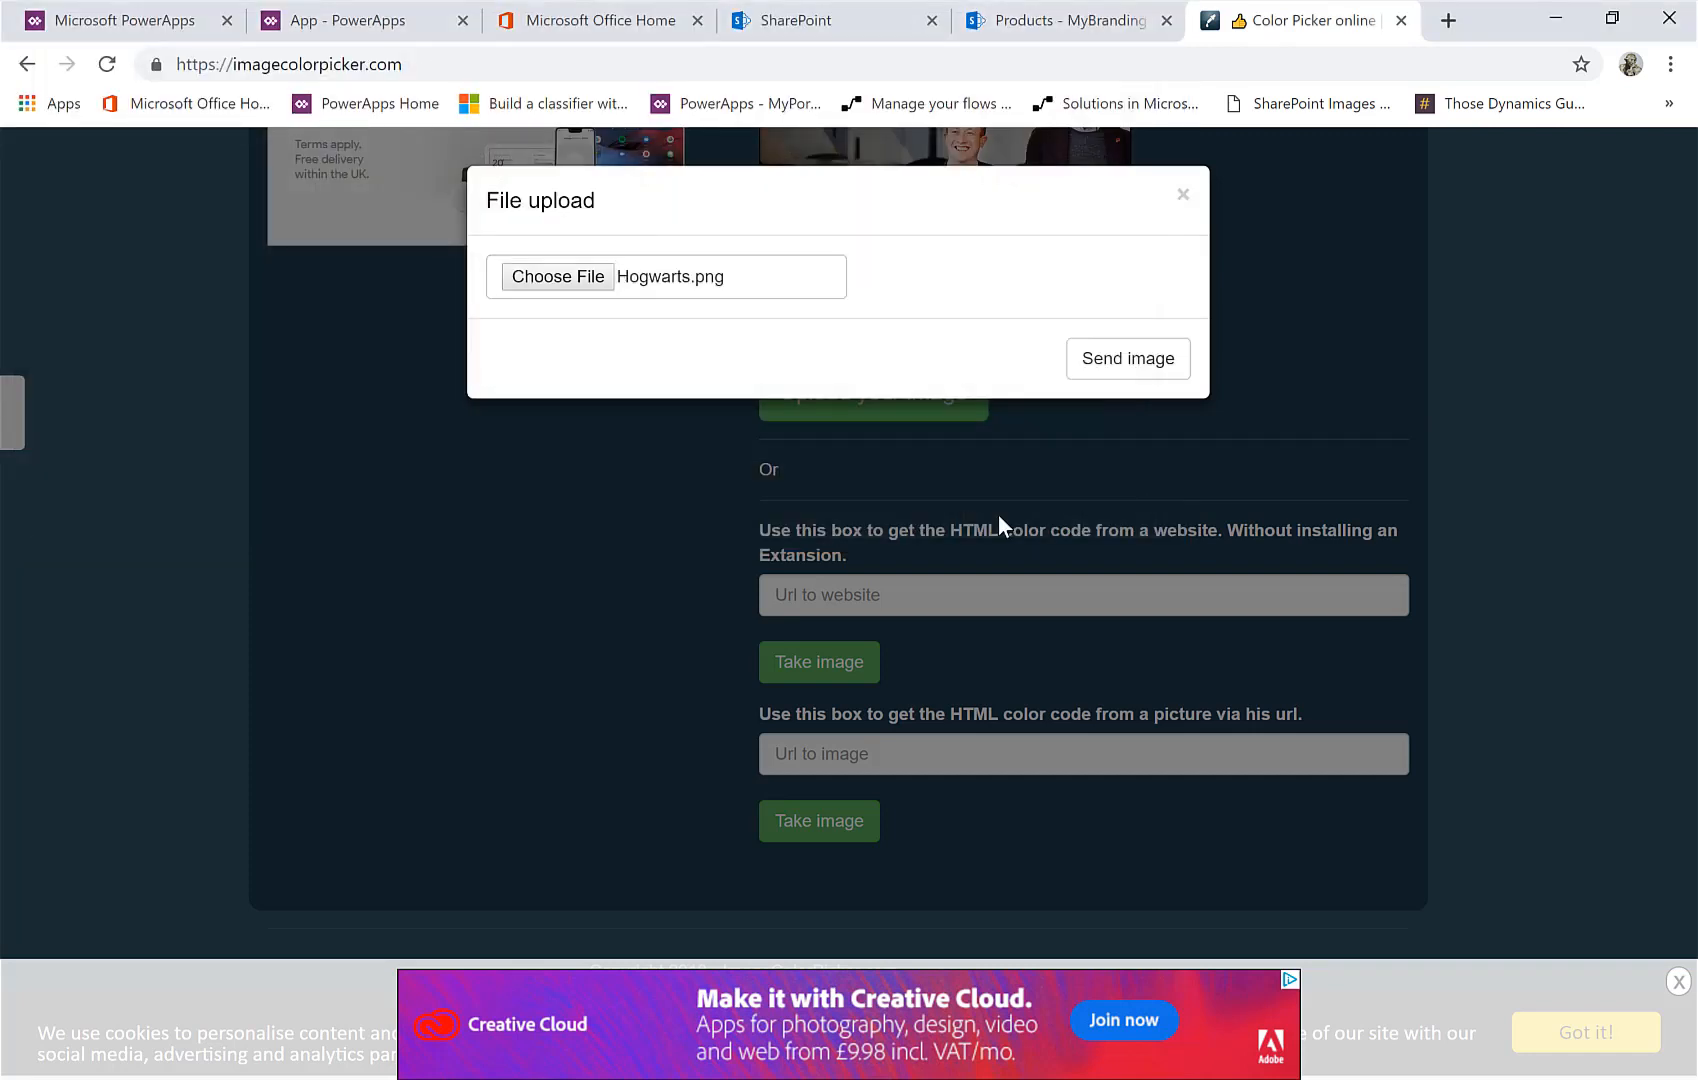
click(1117, 364)
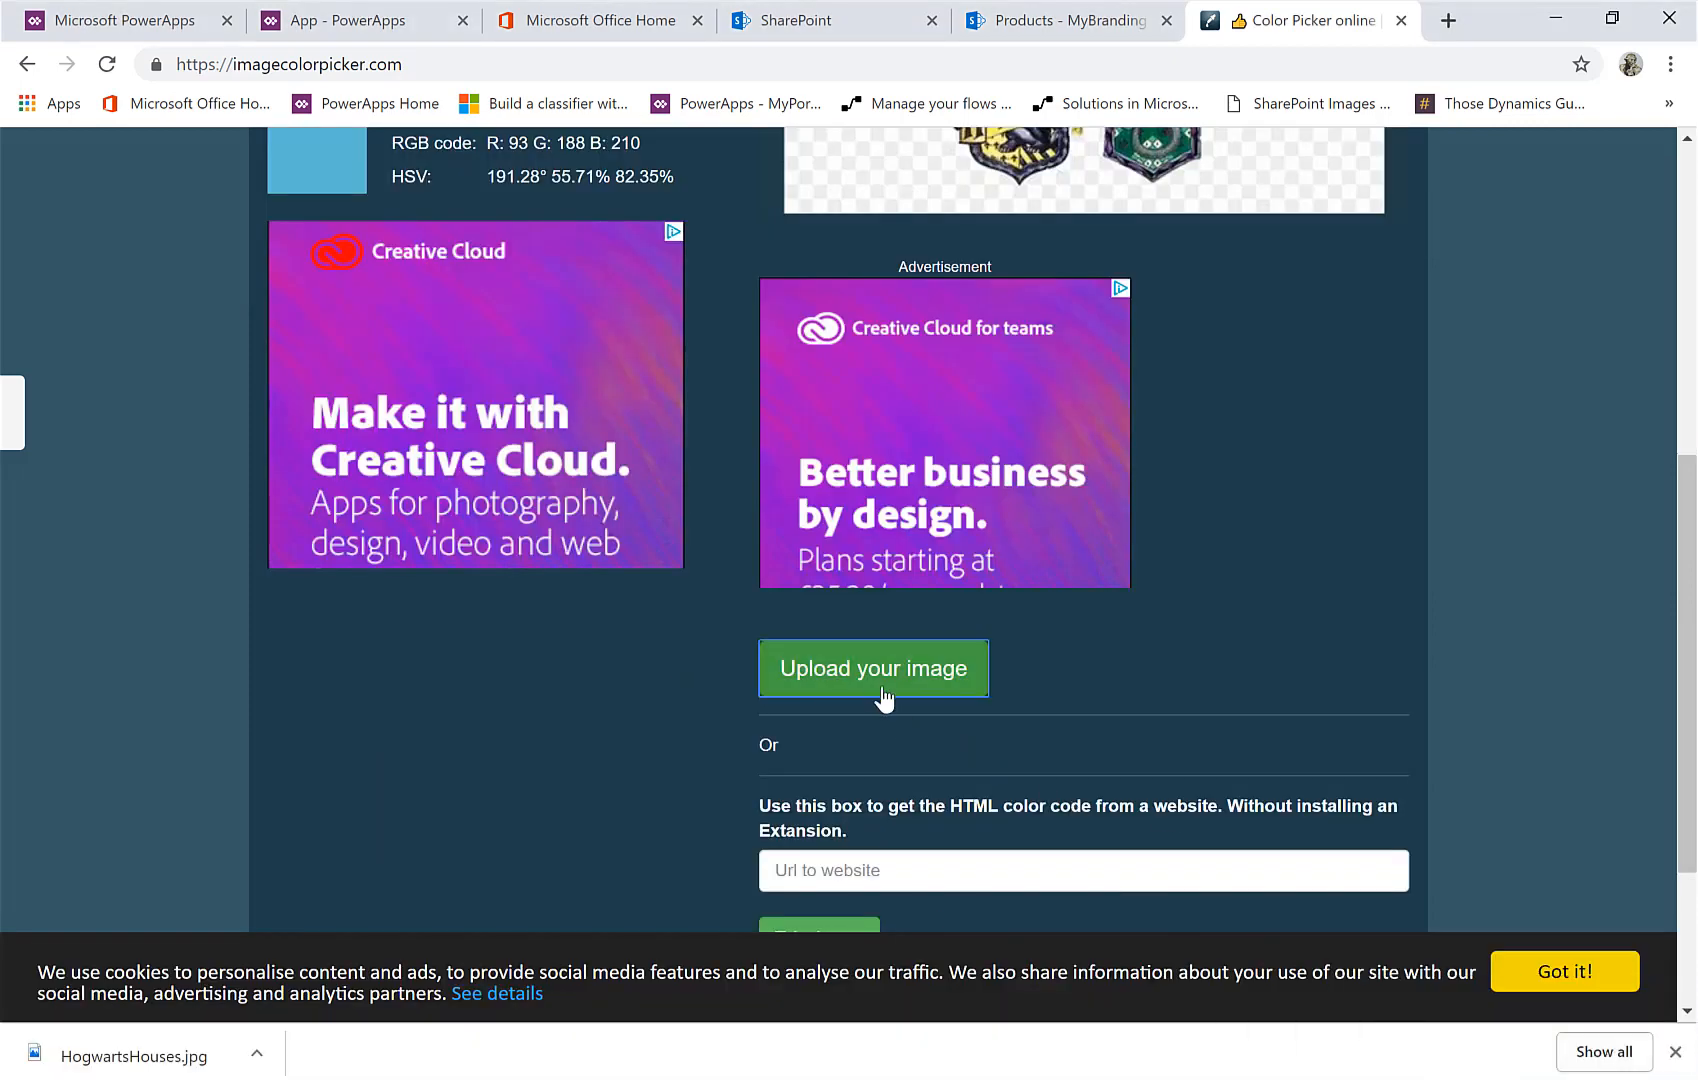
Upload the HogwartsHouses image from the Hogwarts folder to the online color picker
click(883, 690)
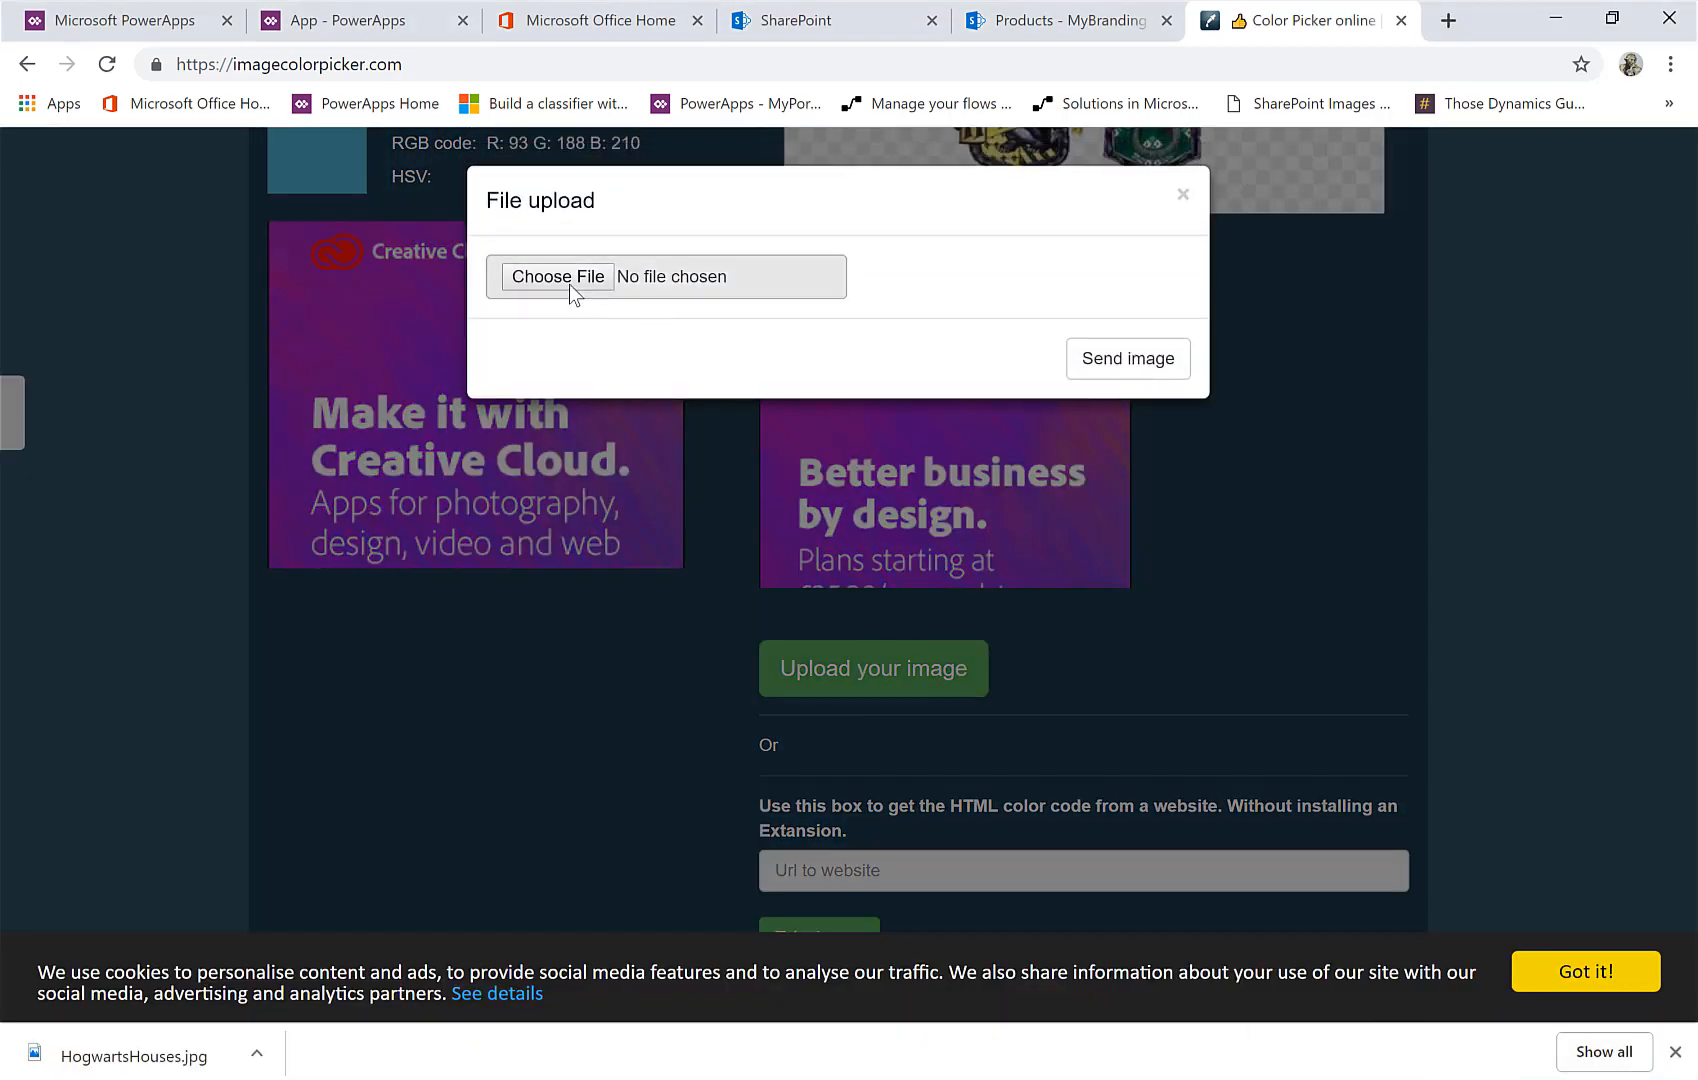
click(569, 284)
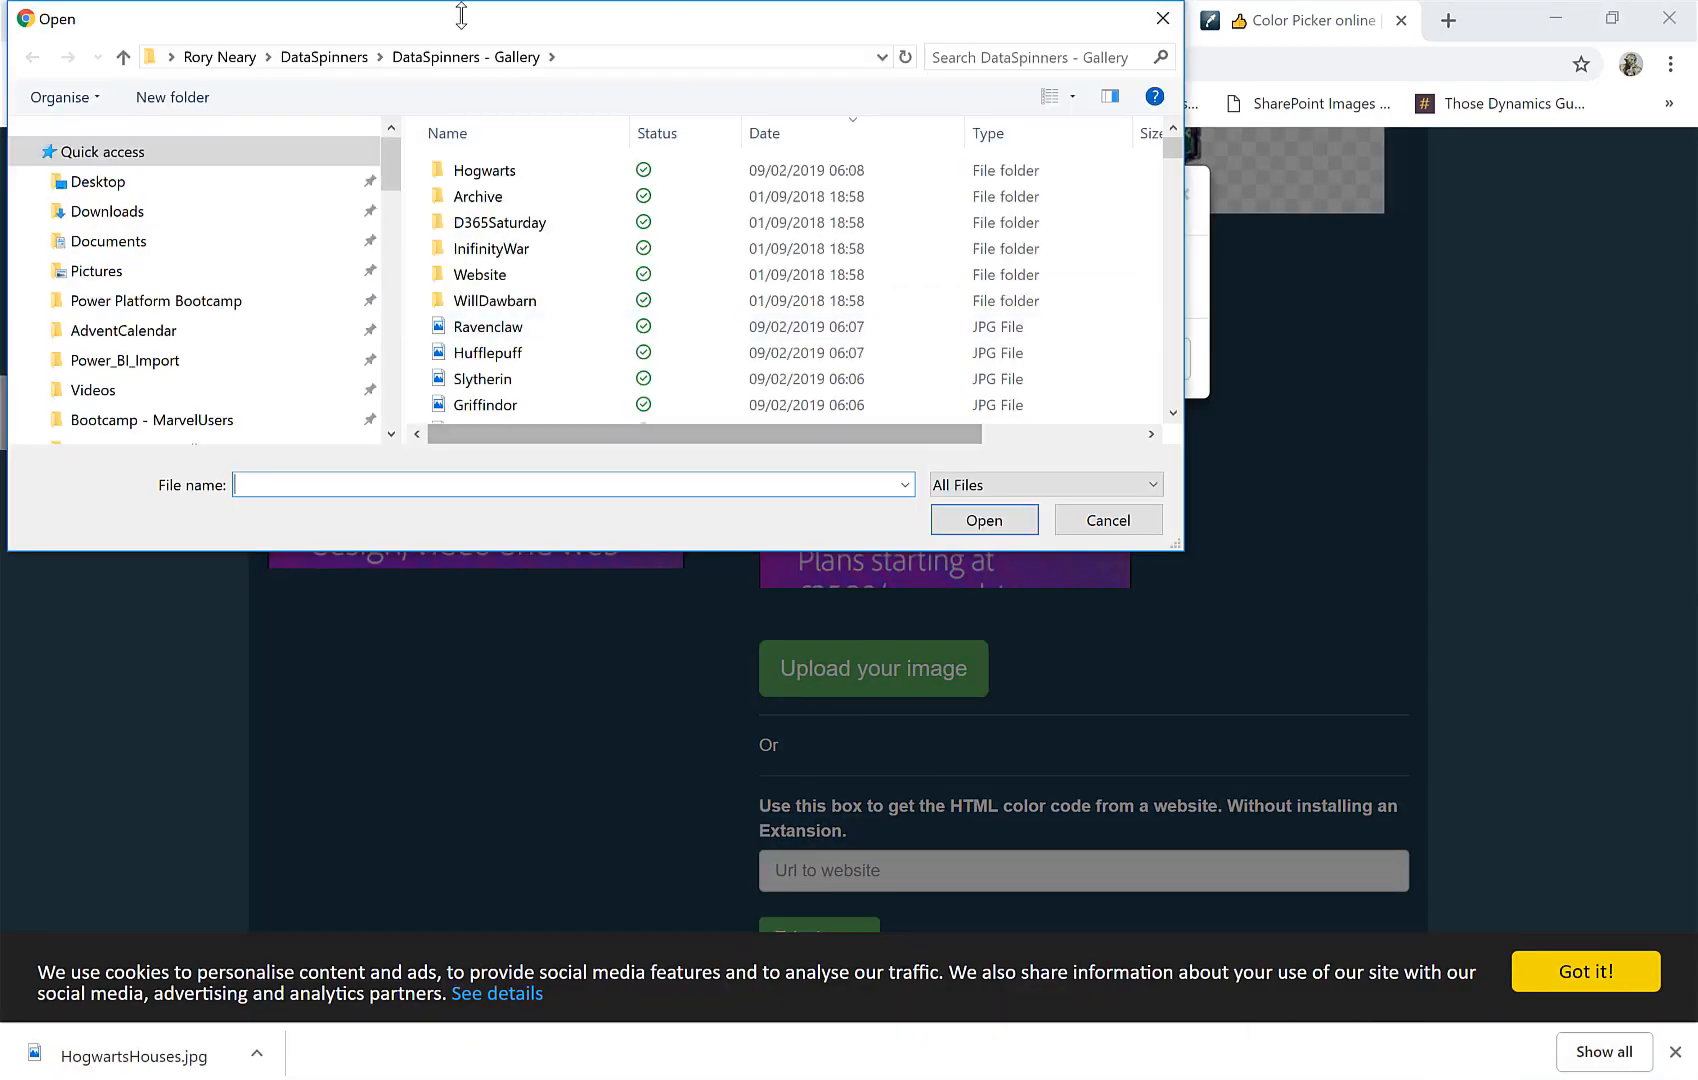
double_click(485, 170)
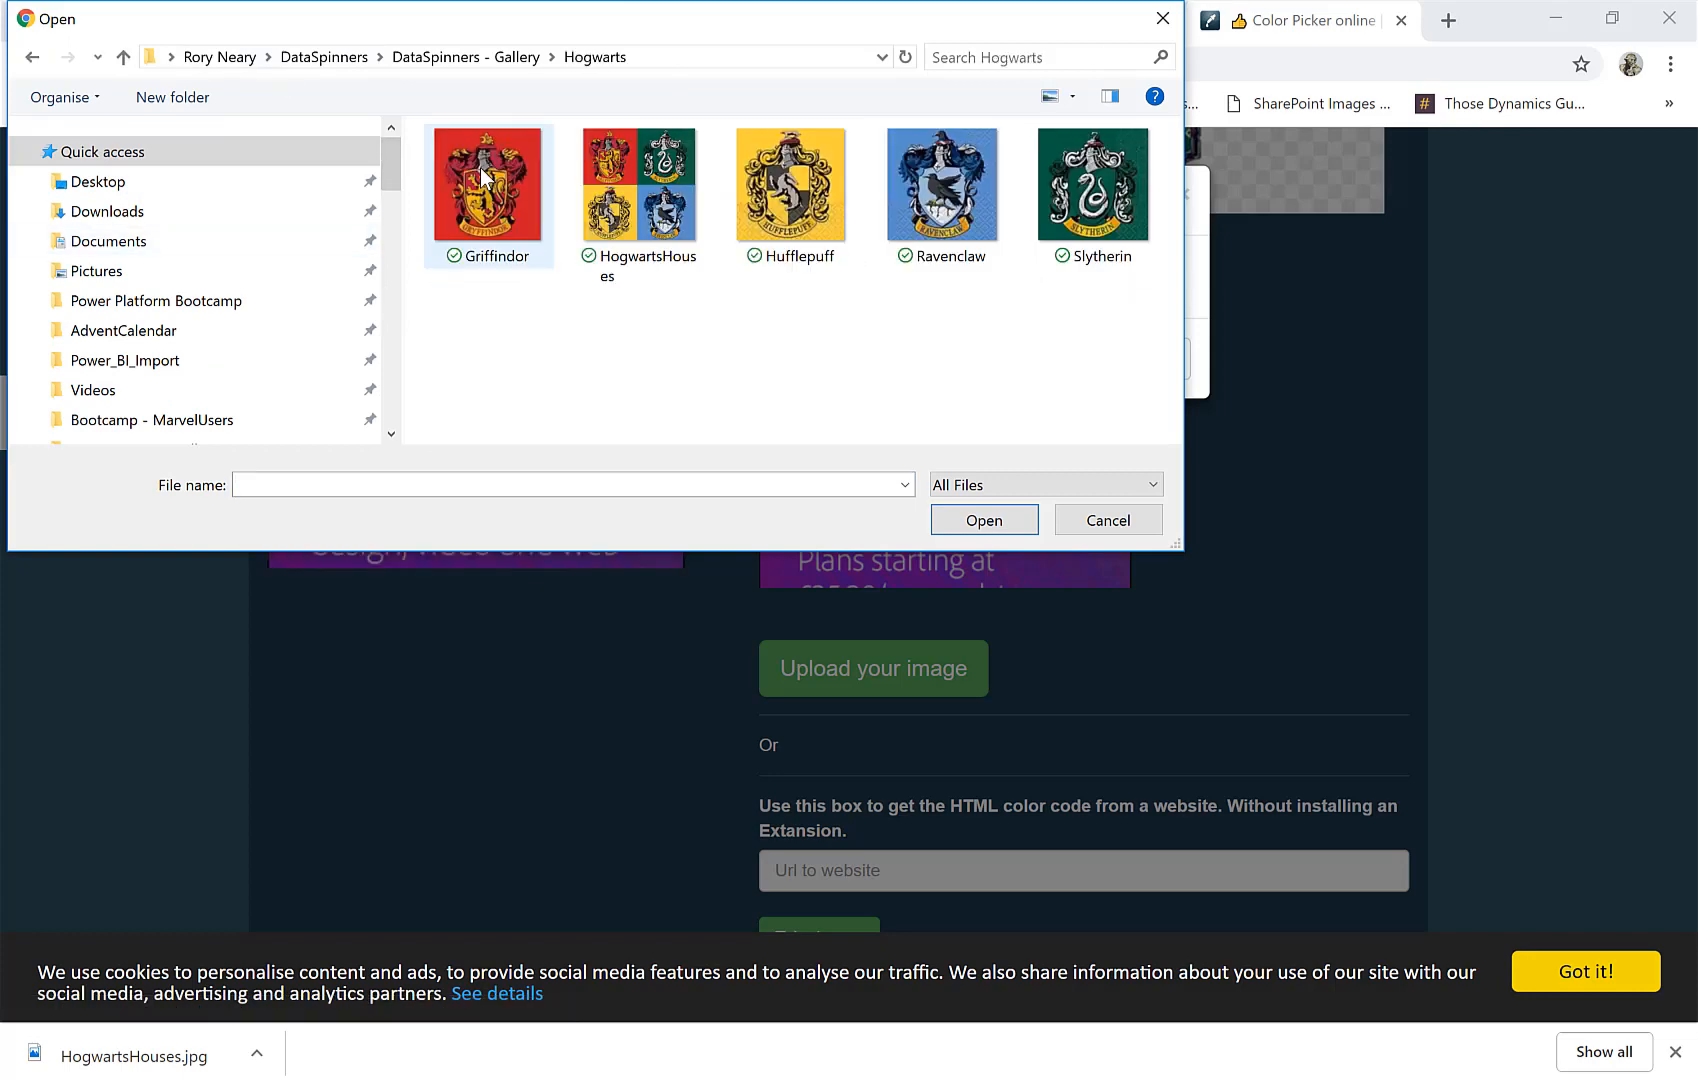
click(641, 188)
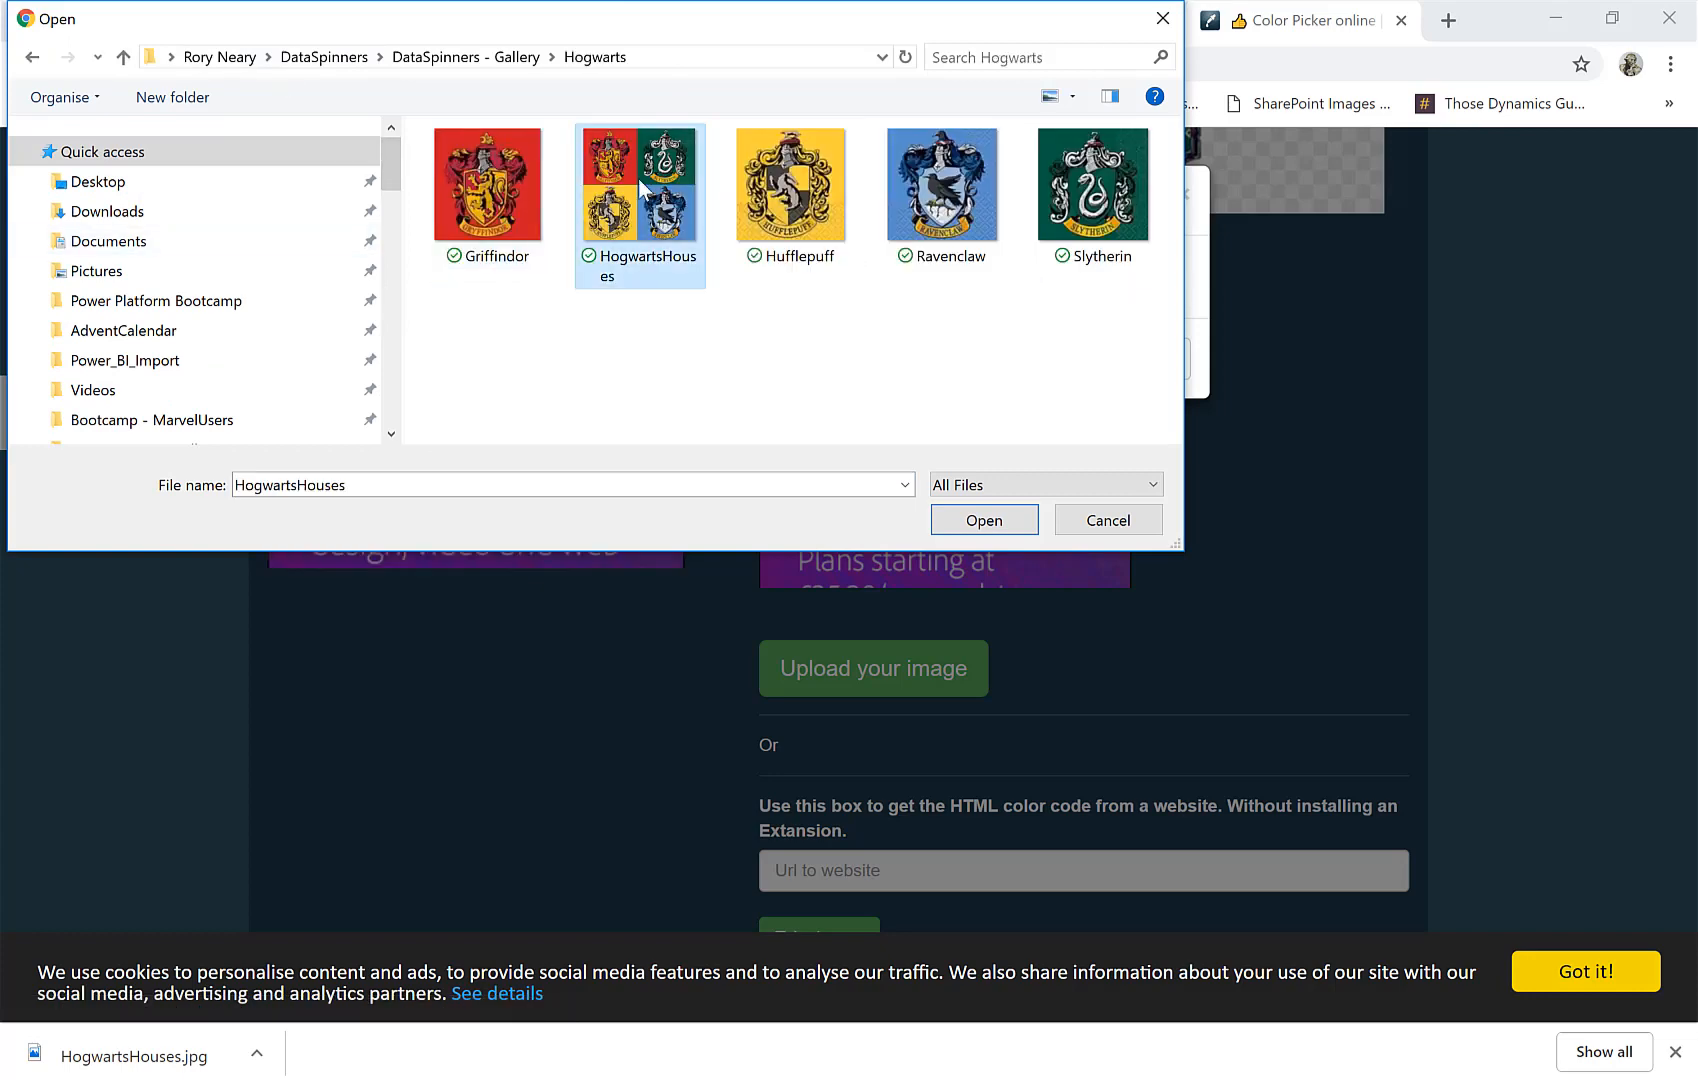
click(981, 520)
click(1129, 370)
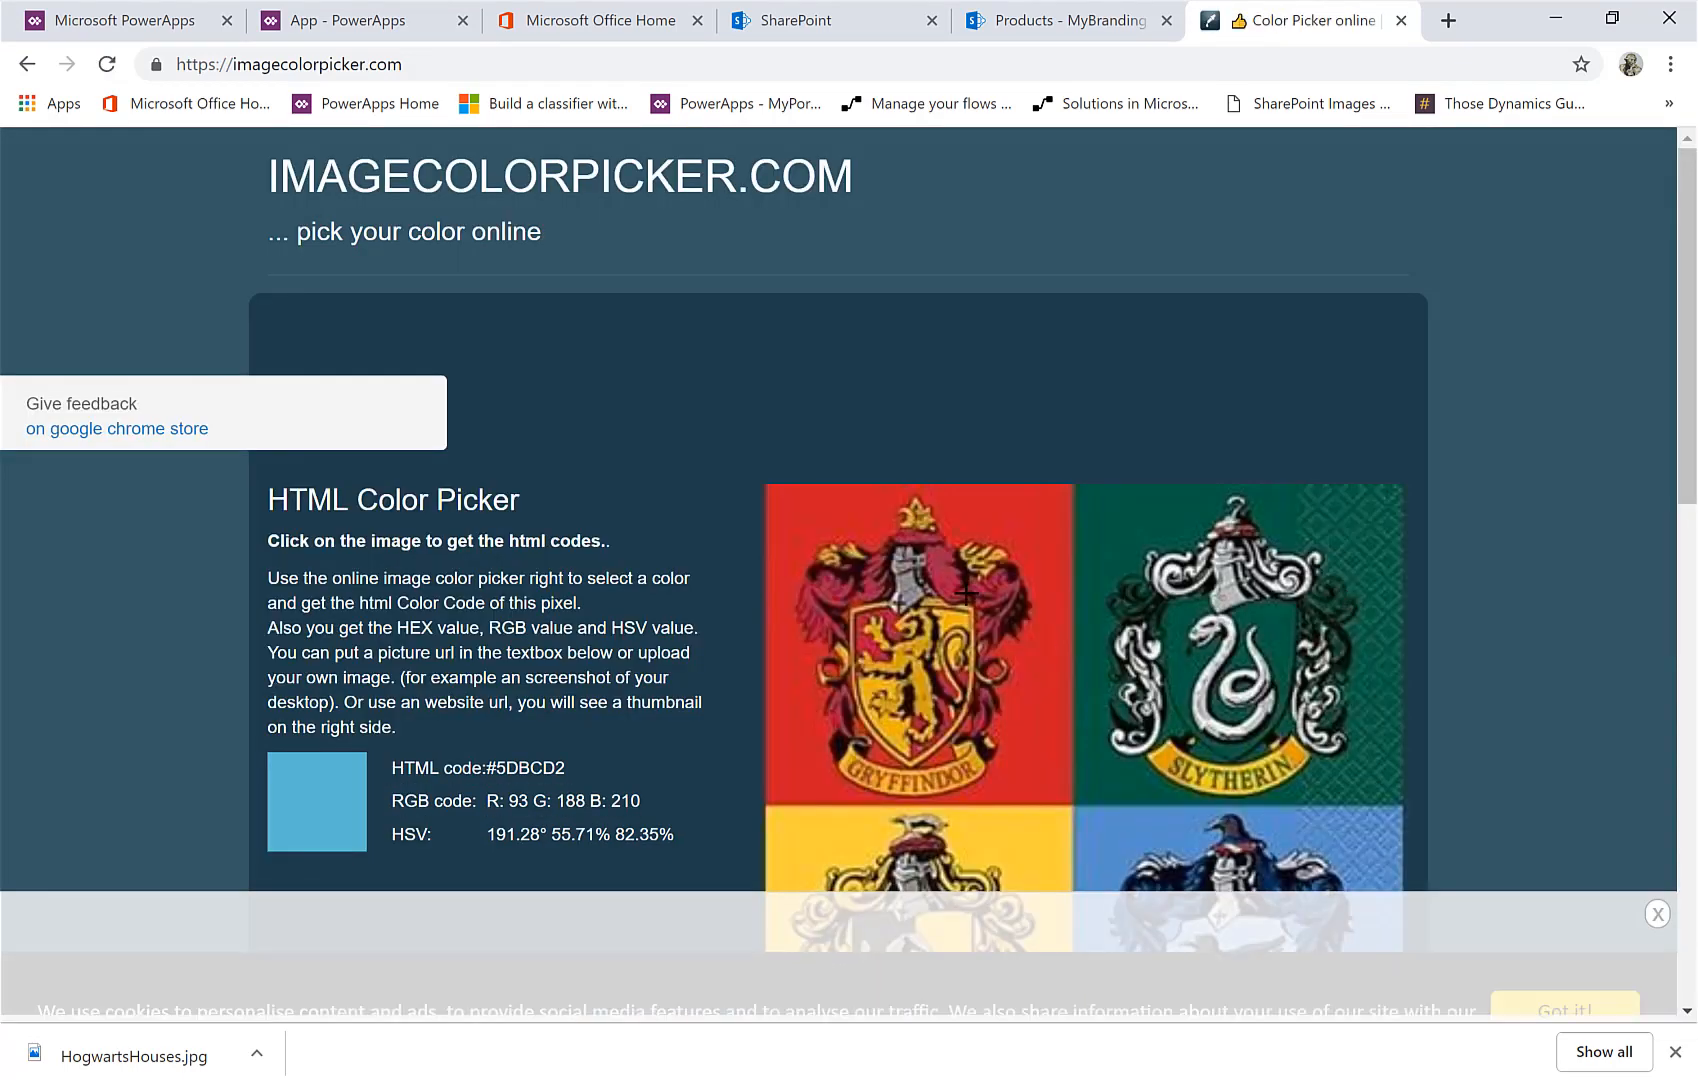
Sample the red background of the Gryffindor crest and copy its HTML code #CD1D28
scroll(1026, 516, down, 2)
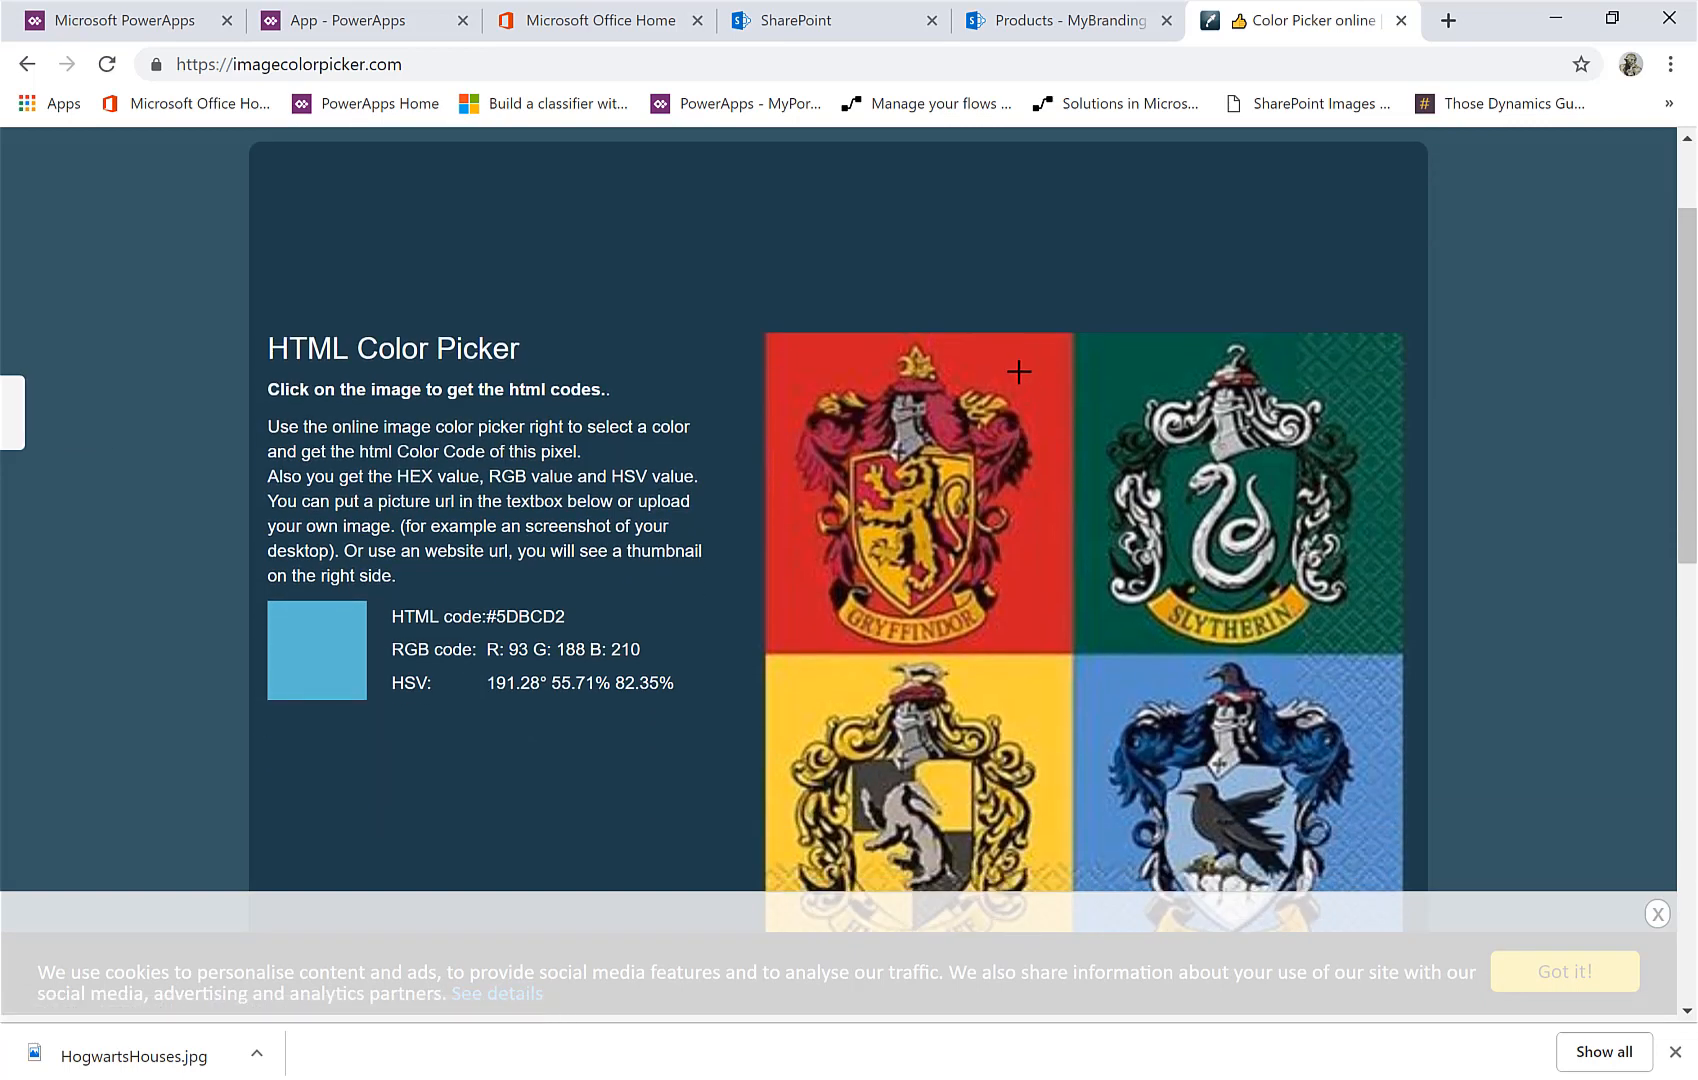
click(1019, 371)
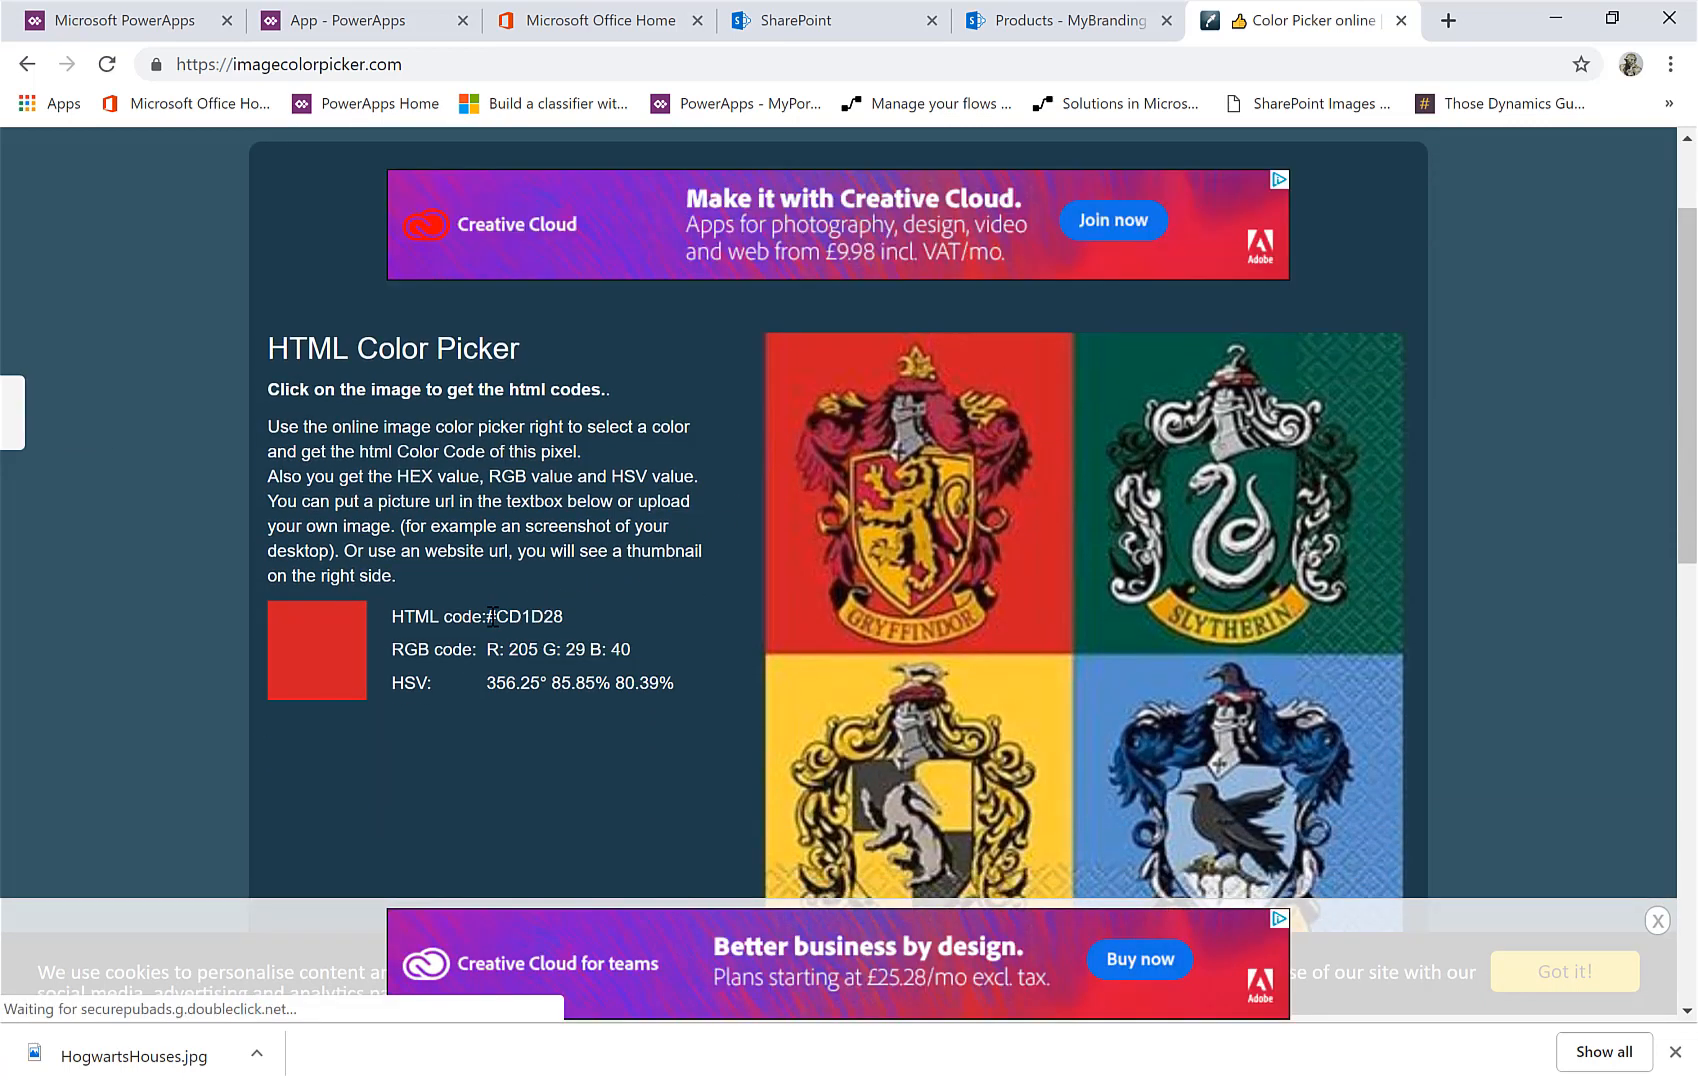
drag(488, 616, 564, 613)
key(ctrl+c)
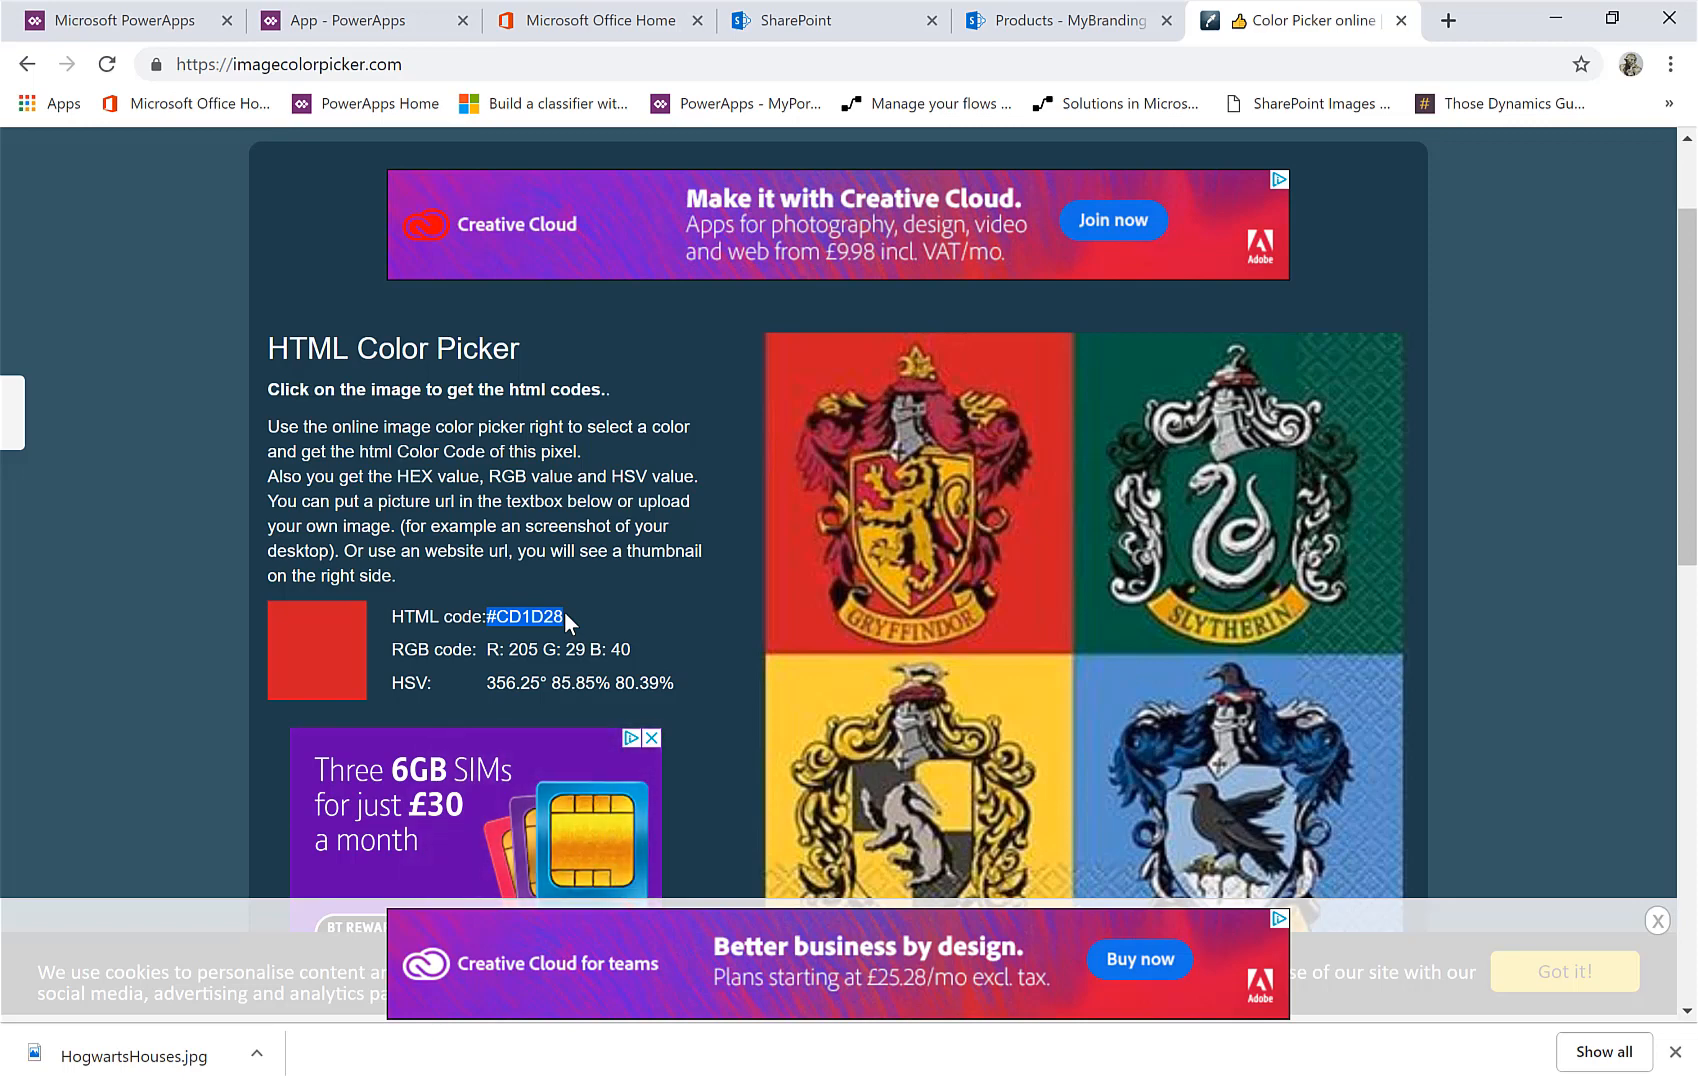
Switch to the MyBranding library, open it for quick editing and paste #CD1D28 as the HEXColor of Griffindor
click(1057, 36)
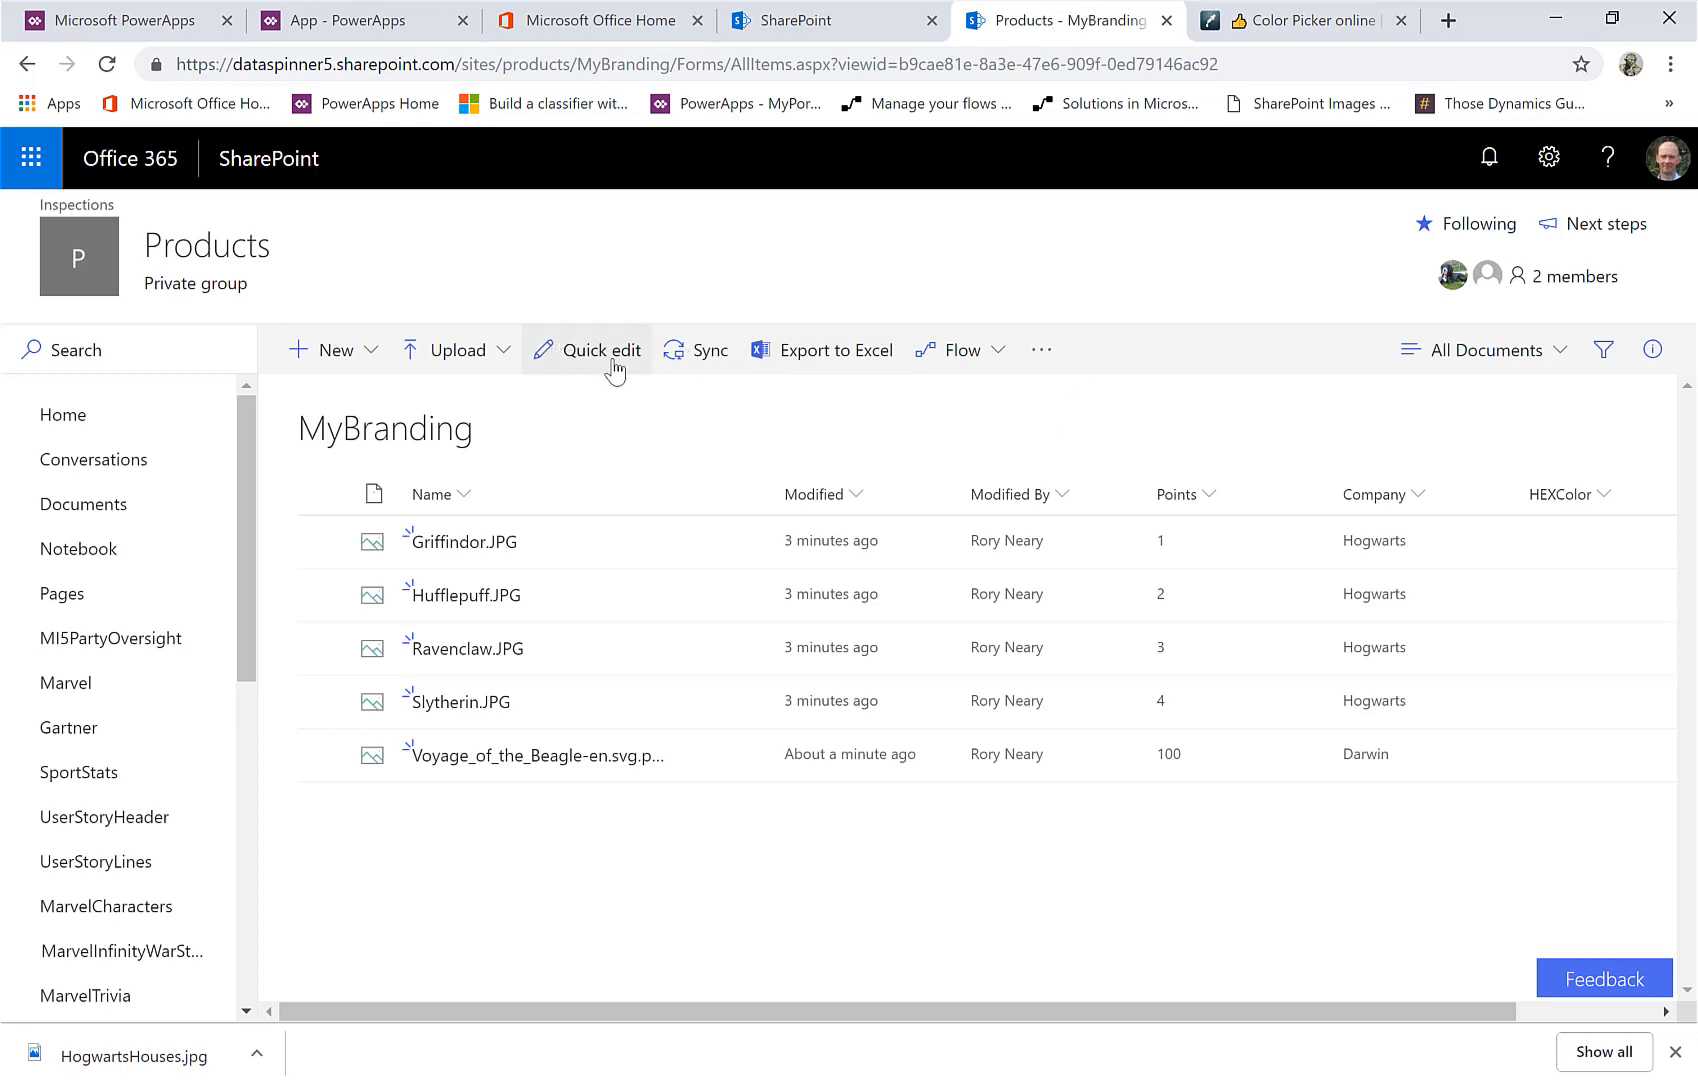
click(612, 352)
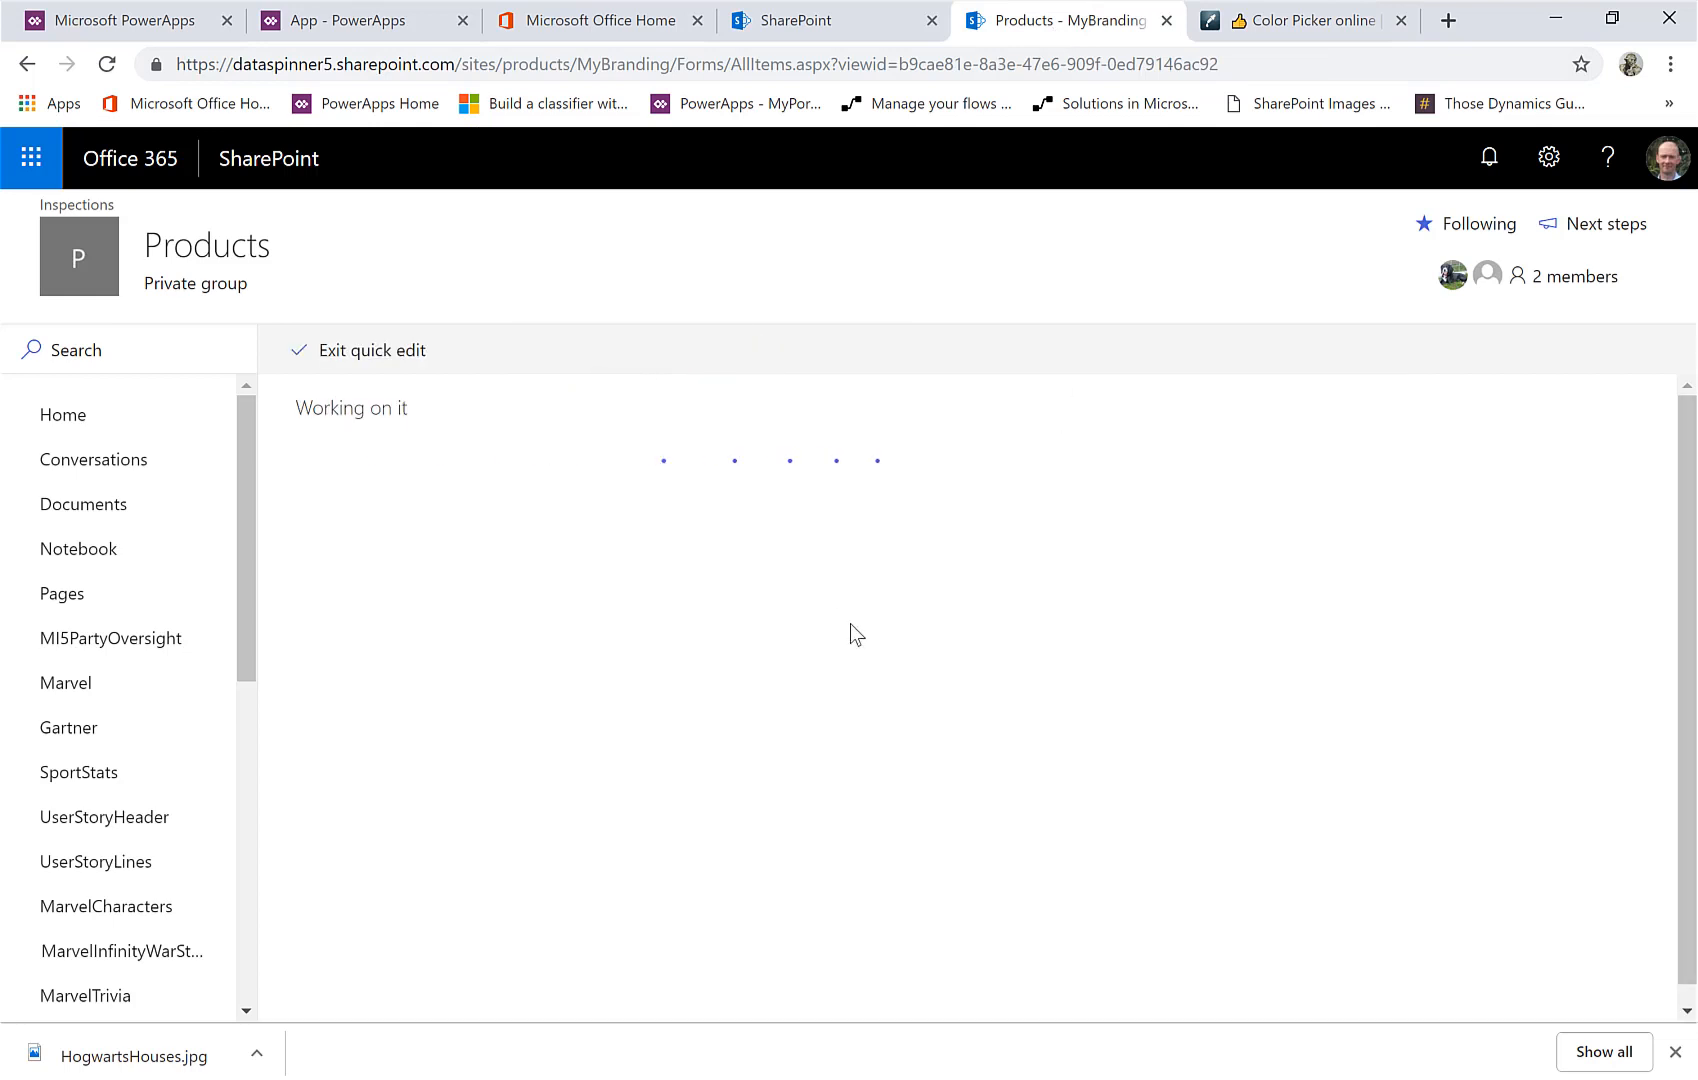
click(1201, 486)
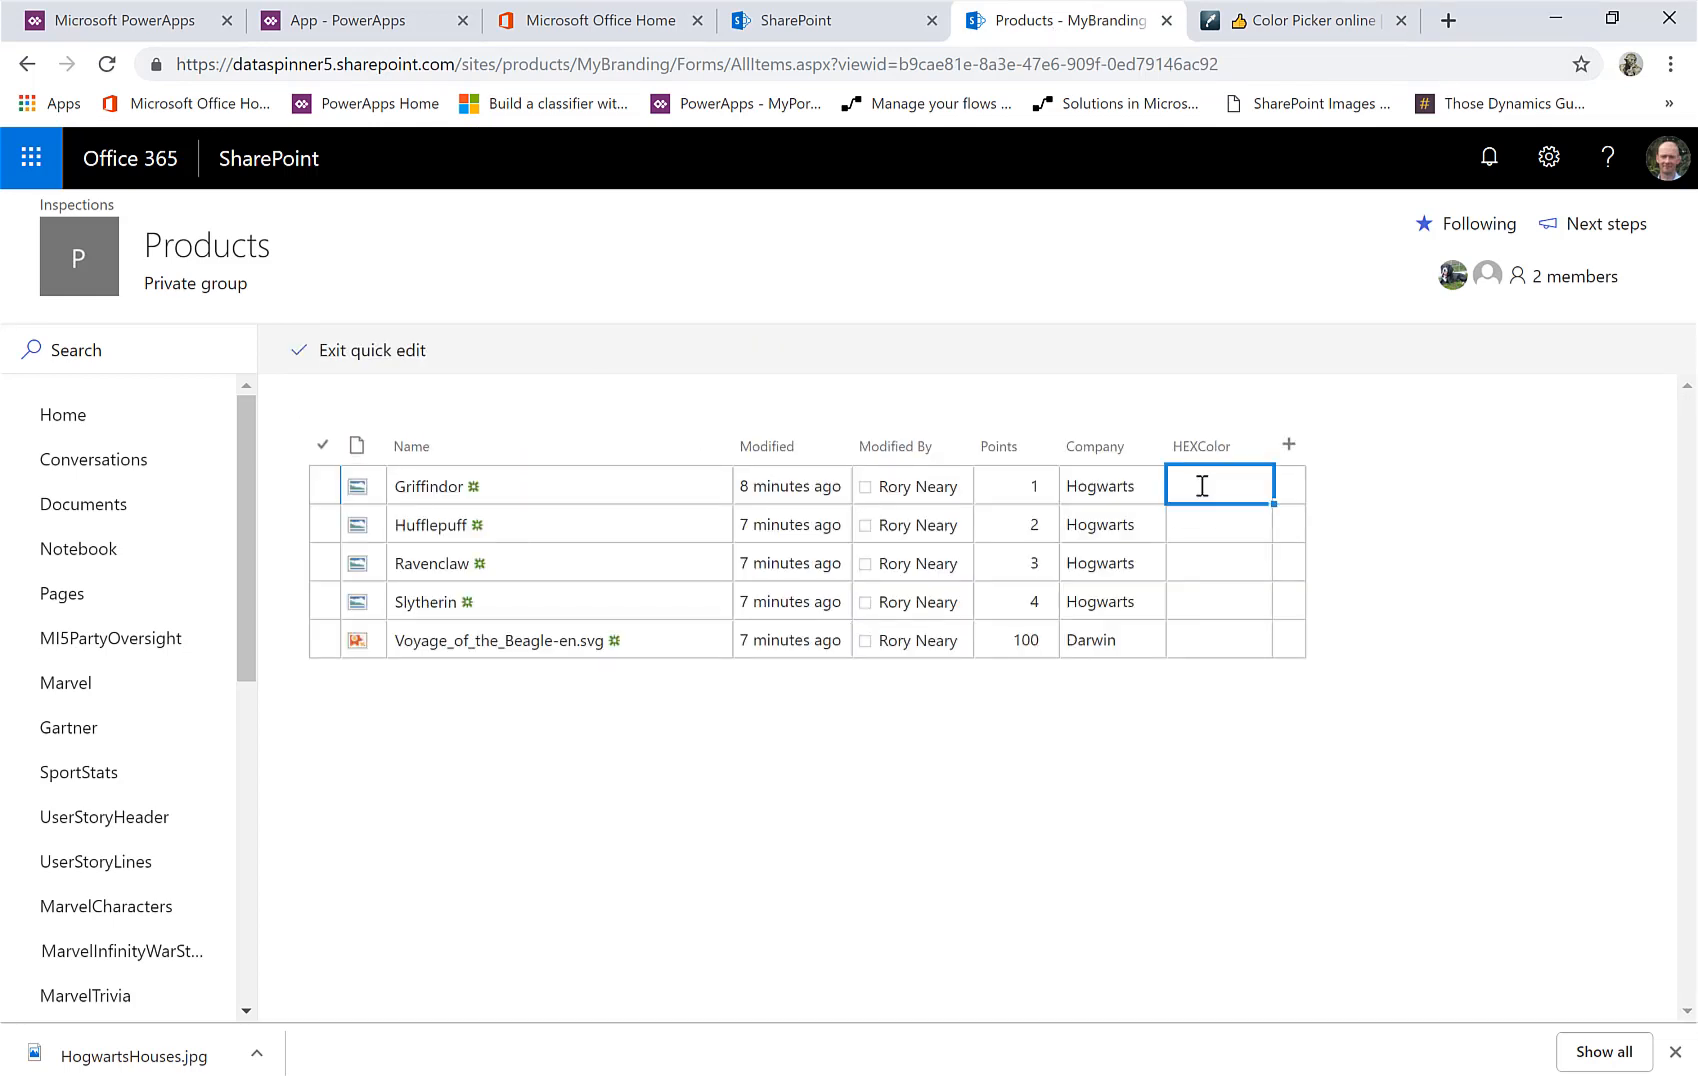
click(1201, 486)
key(ctrl+v)
click(1204, 527)
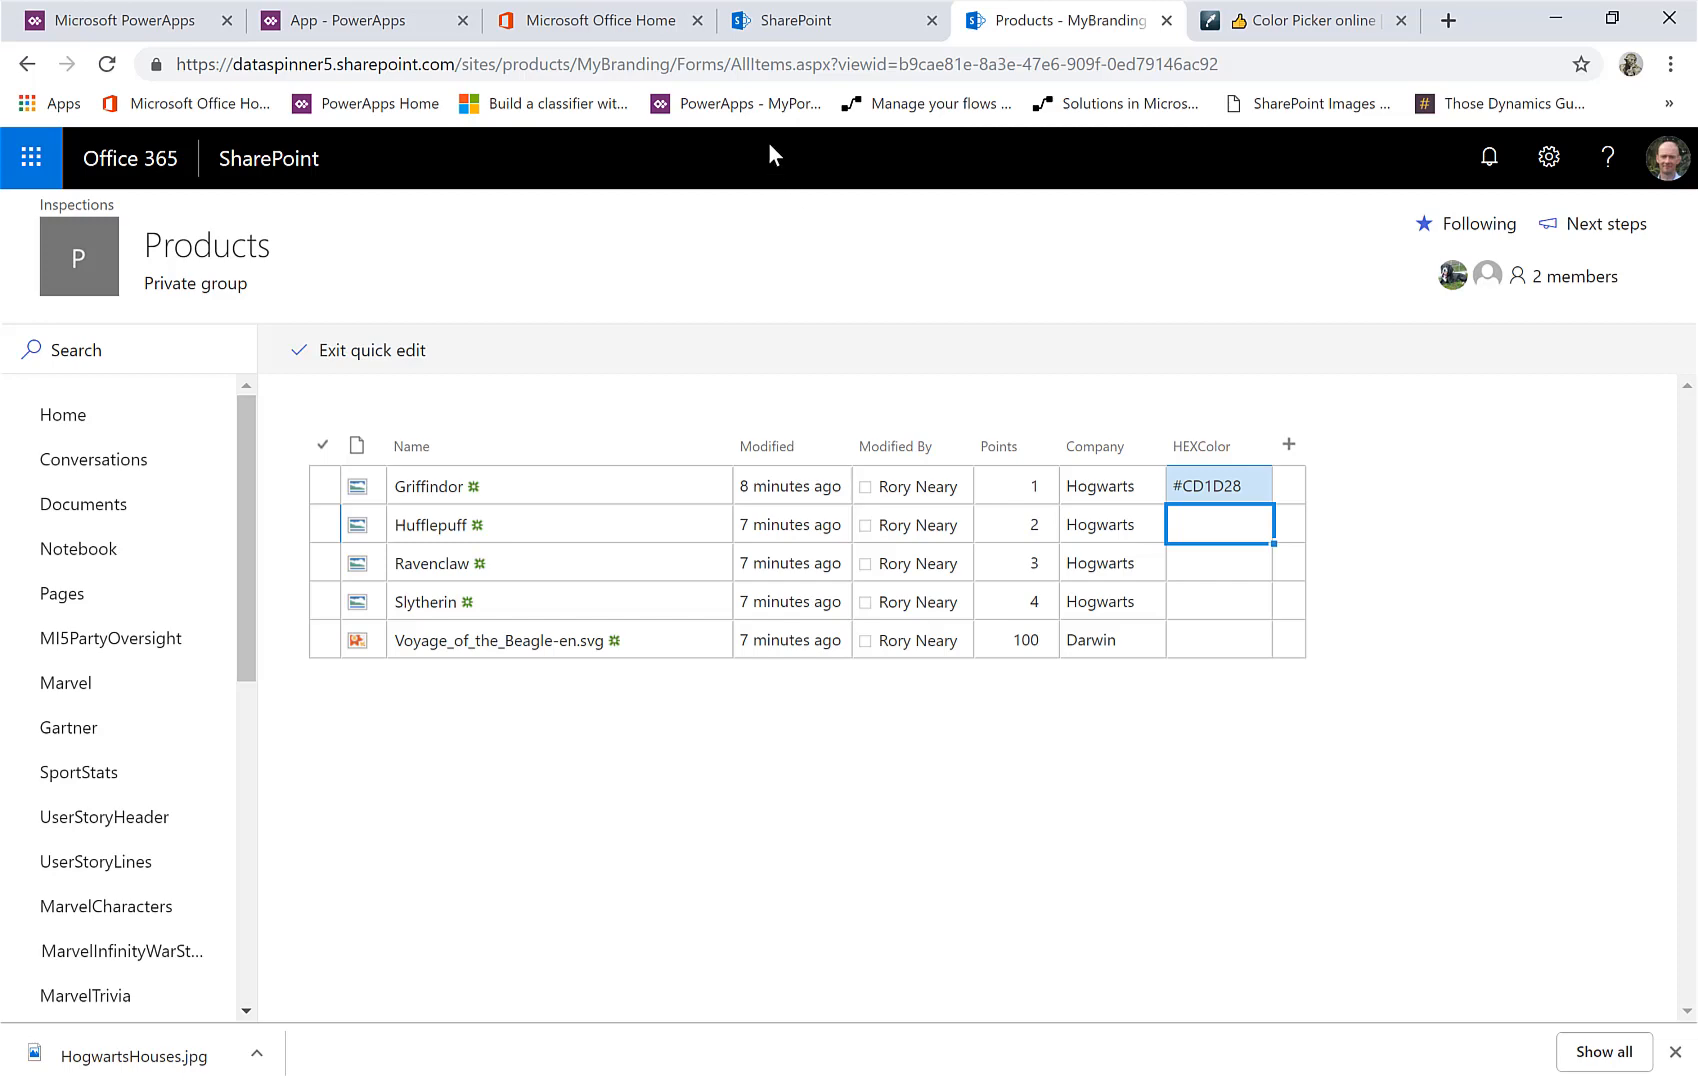
Sample the green background of the Slytherin crest in the color picker and paste its code as the HEXColor of Slytherin in MyBranding
click(1268, 20)
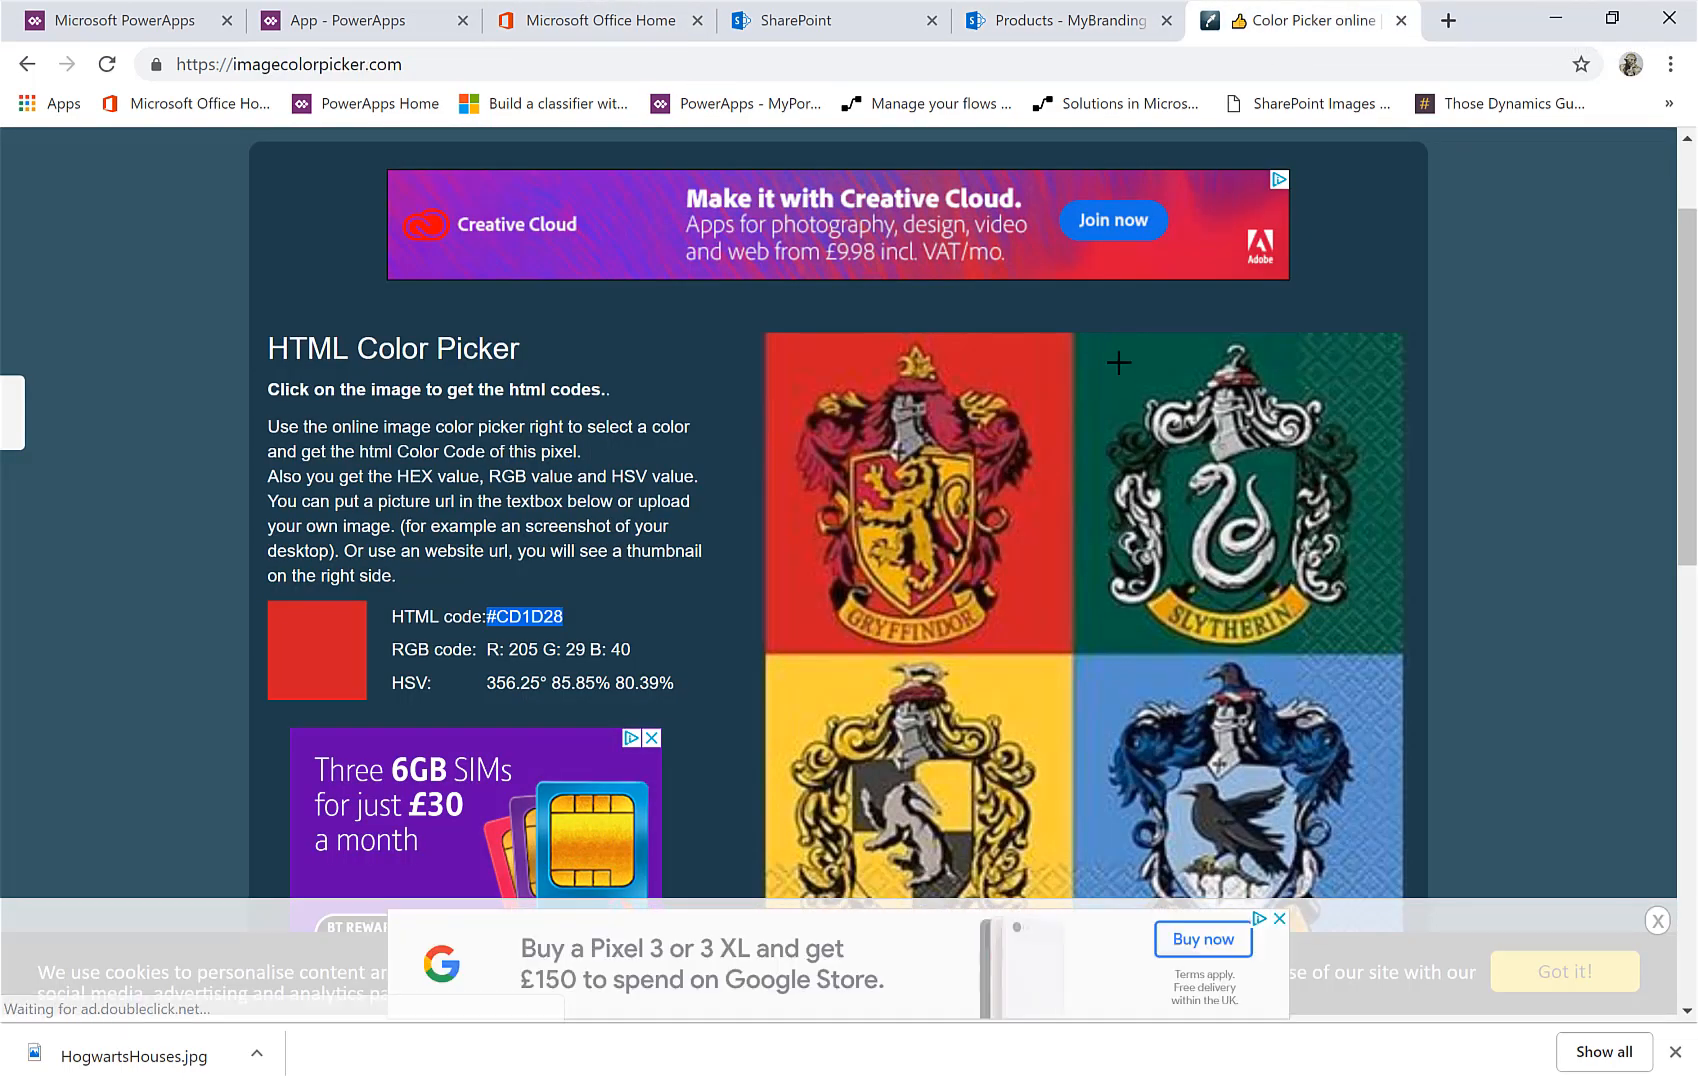
click(1118, 362)
click(1065, 20)
click(1201, 598)
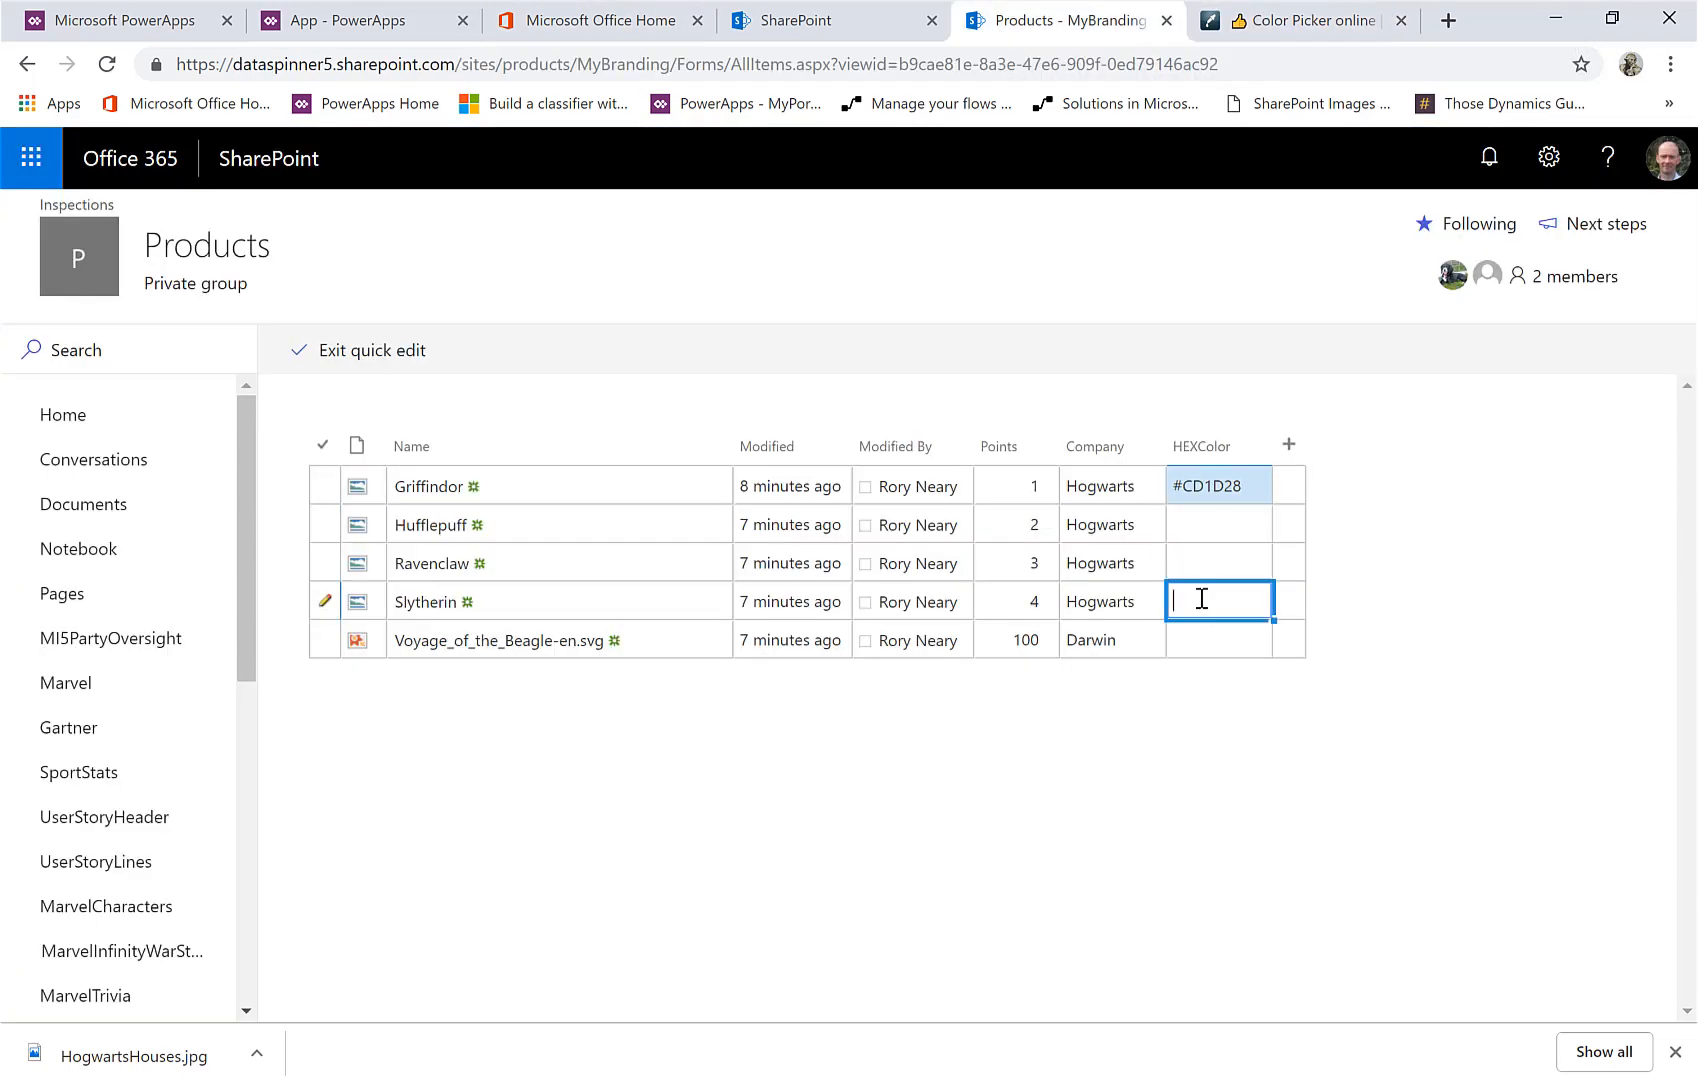
key(ctrl+v)
key(Up)
Sample the yellow background of the Hufflepuff crest in the color picker and paste #FFD03A as the HEXColor of Hufflepuff in MyBranding
click(1300, 20)
click(806, 698)
drag(488, 616, 576, 622)
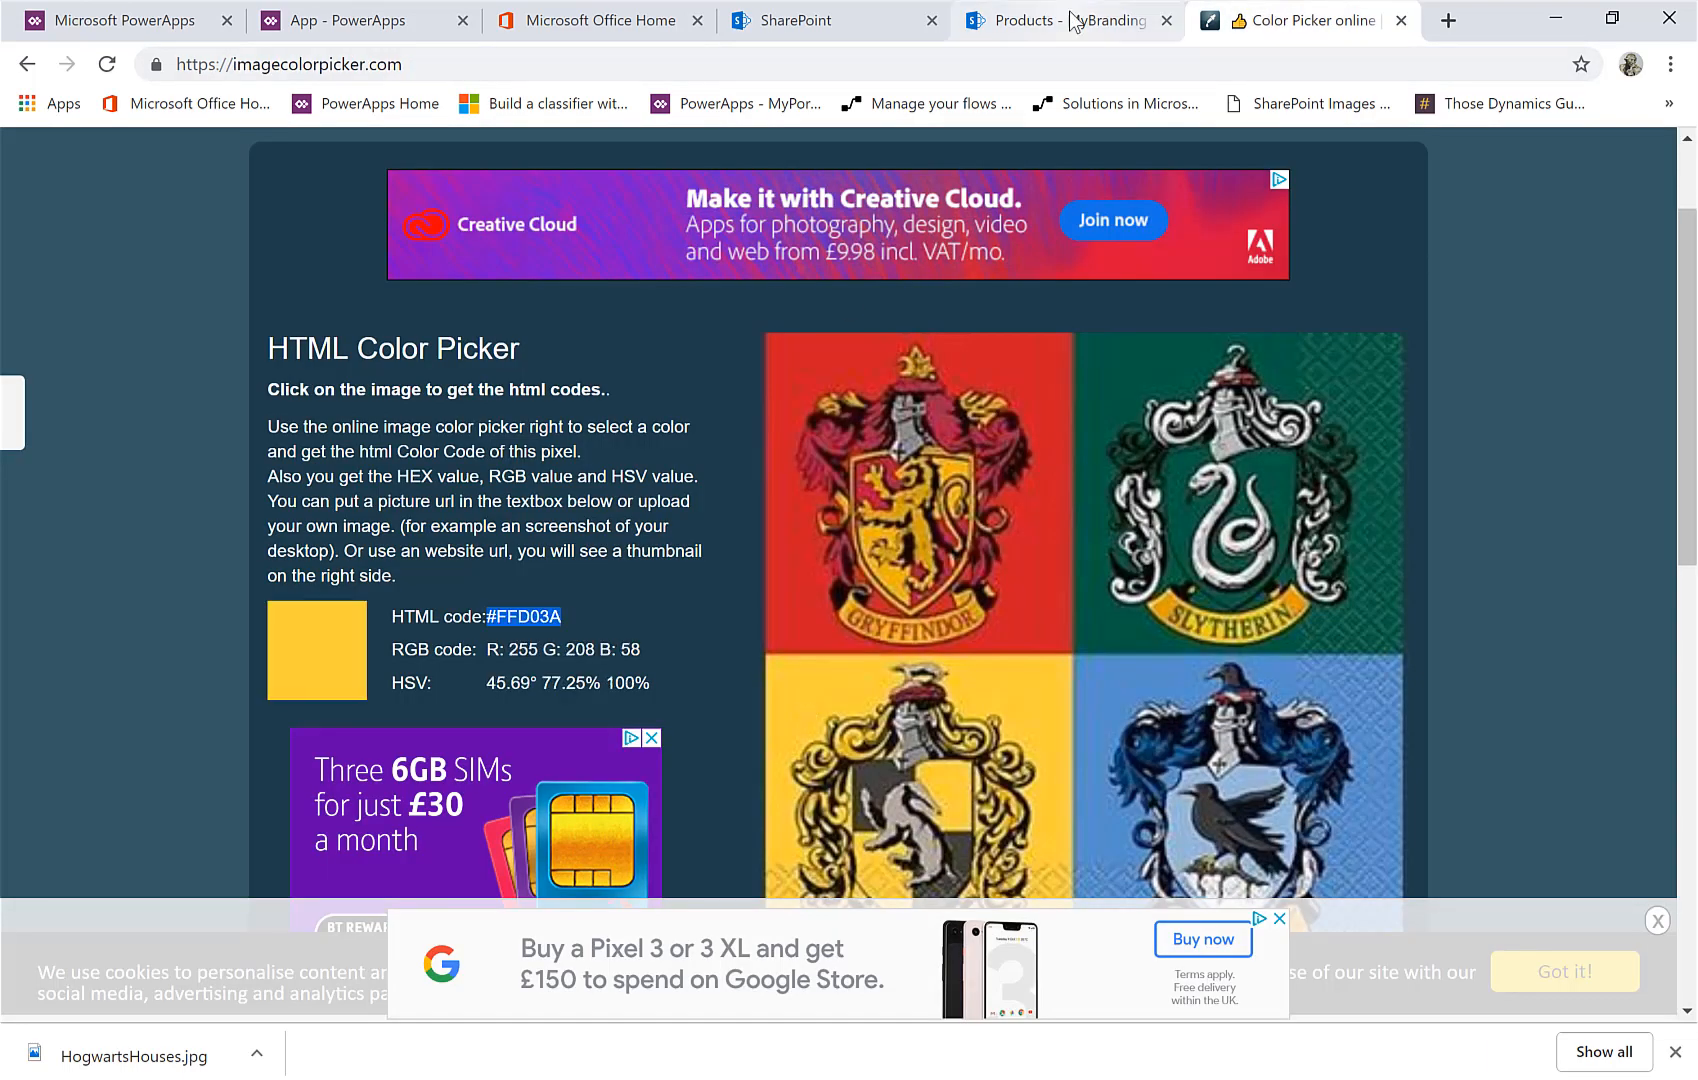
click(1075, 20)
click(1247, 20)
scroll(1115, 275, down, 1)
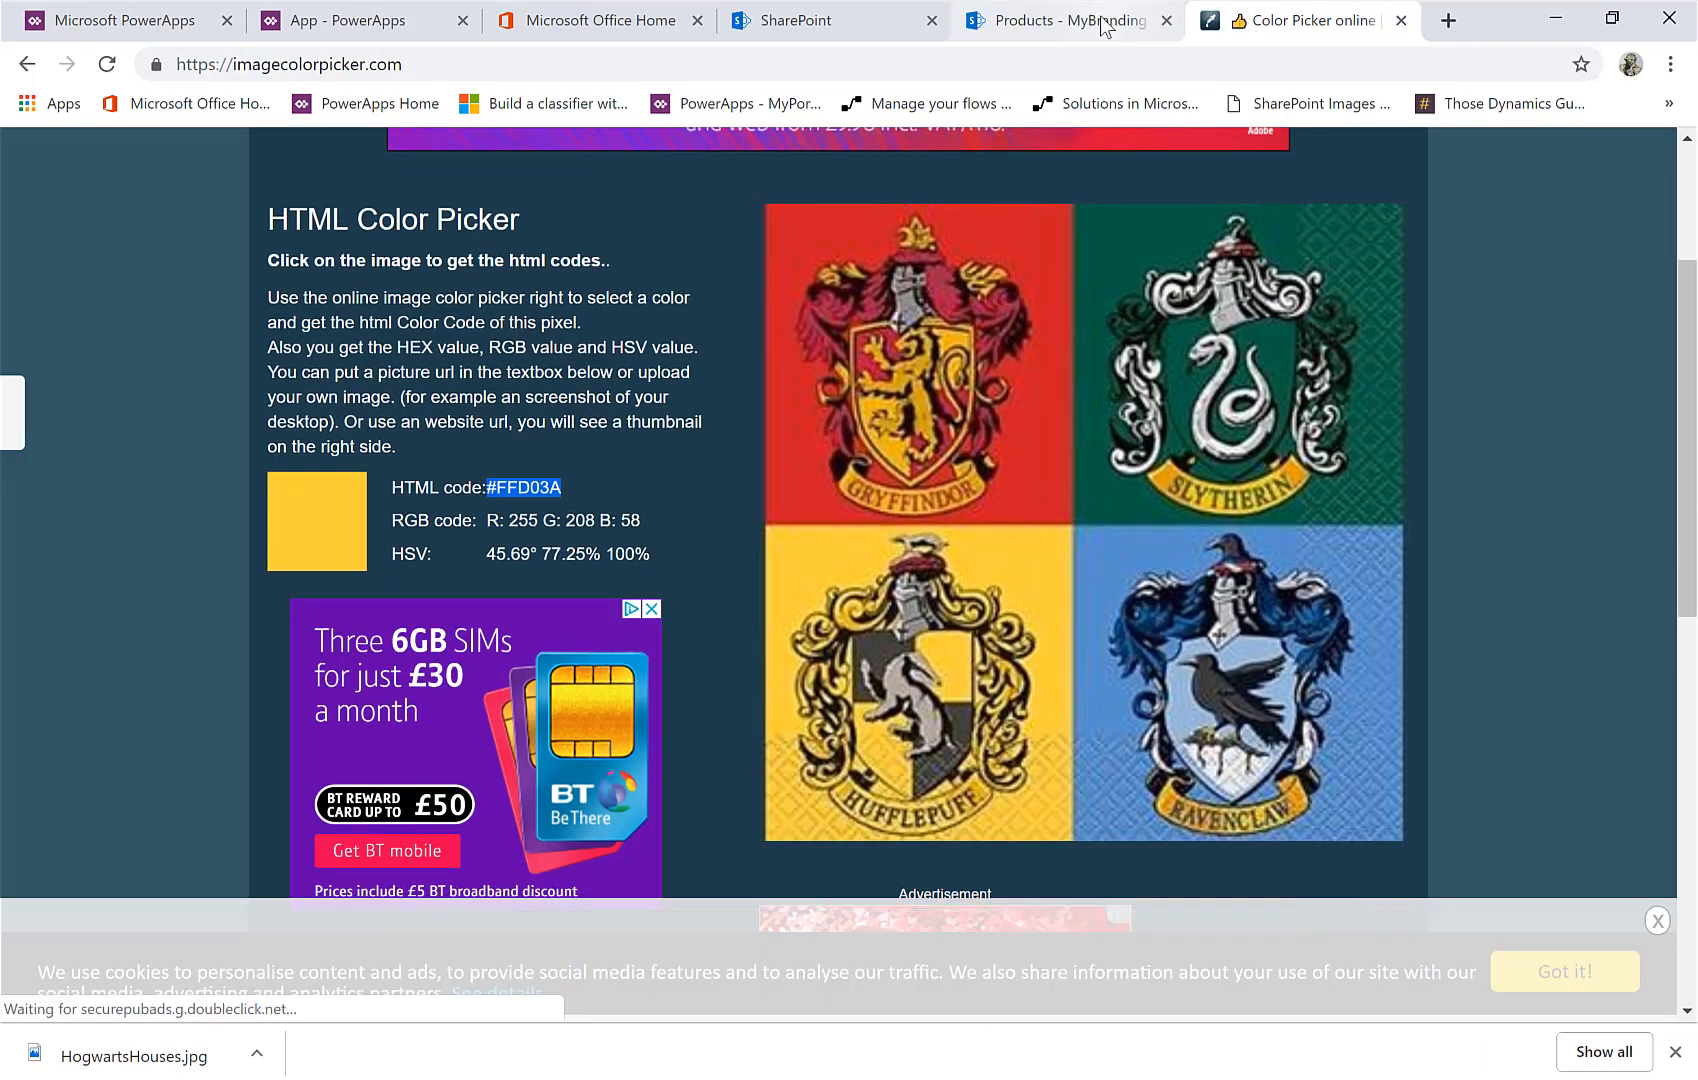
click(1104, 28)
key(Up)
text(#FFD03A)
Sample the blue background of the Ravenclaw crest and enter #5491CA as the HEXColor of Ravenclaw in MyBranding
key(Down)
click(1100, 547)
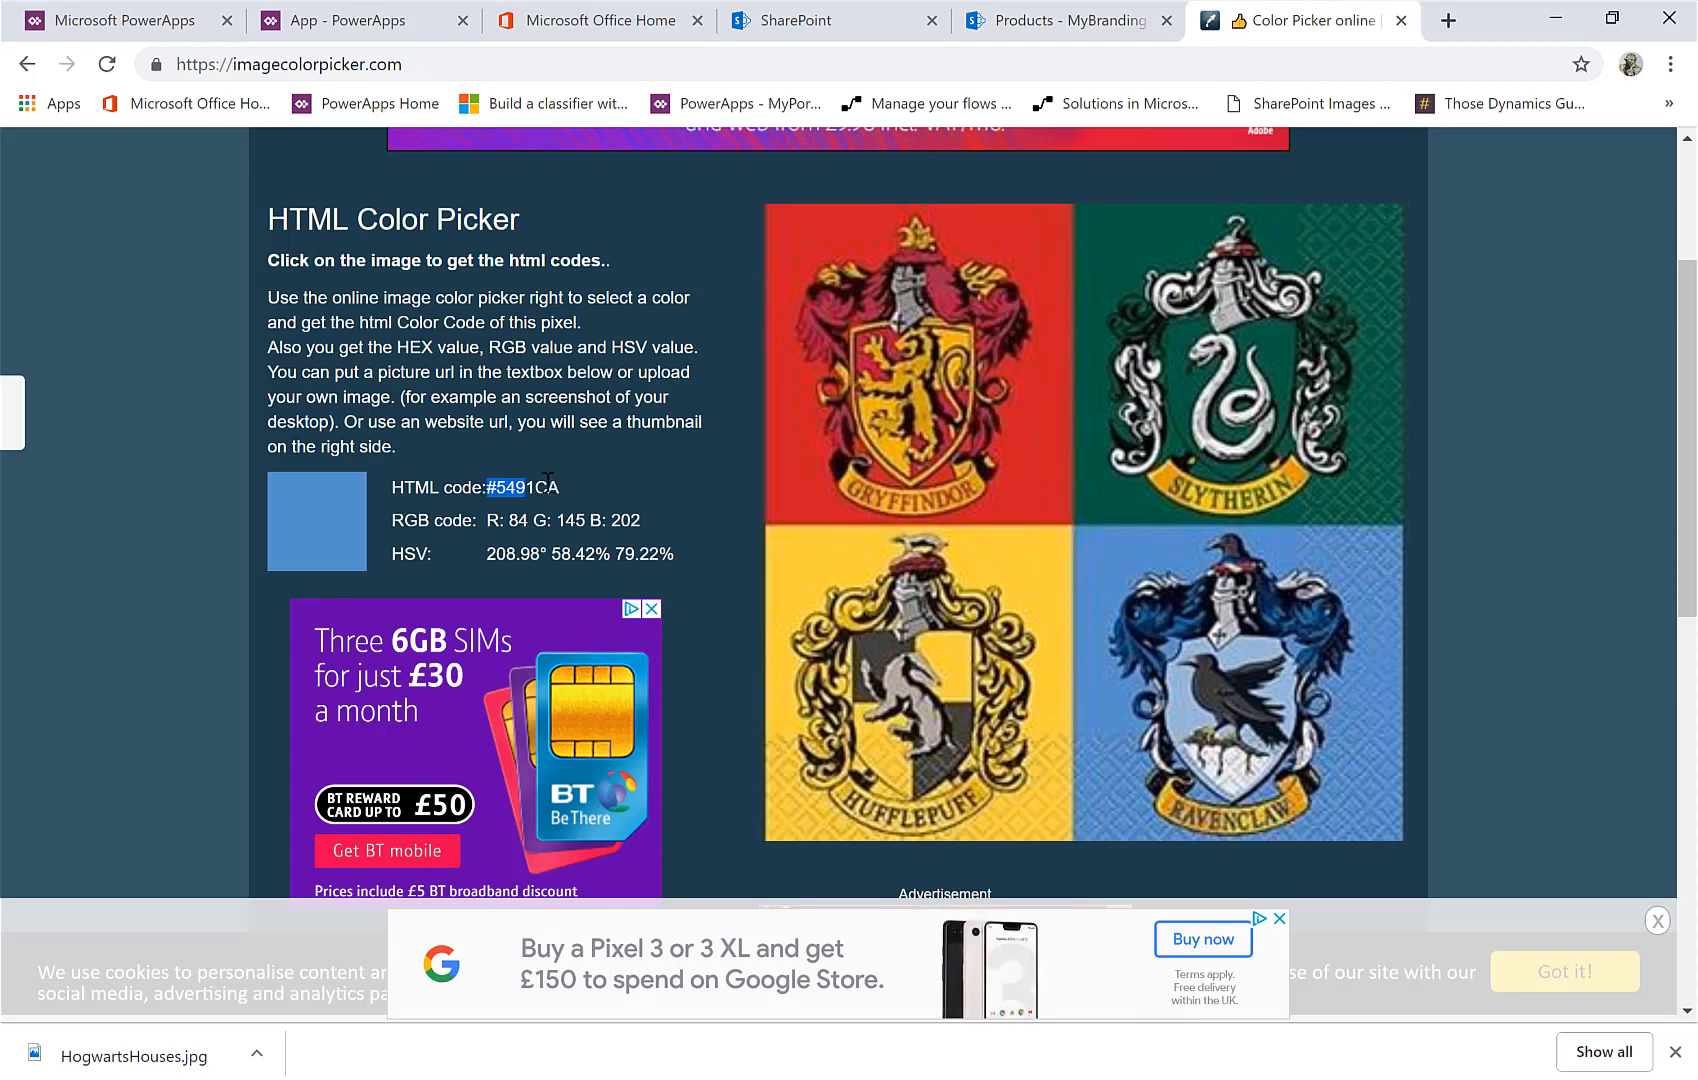
click(1050, 22)
text(#5491CA)
key(Return)
Sample a dark pixel of the Ravenclaw crest and paste #09071B as the HEXColor of Voyage_of_the_Beagle-en.svg in MyBranding
click(1300, 20)
click(1188, 692)
drag(485, 487, 560, 488)
key(ctrl+c)
click(1050, 20)
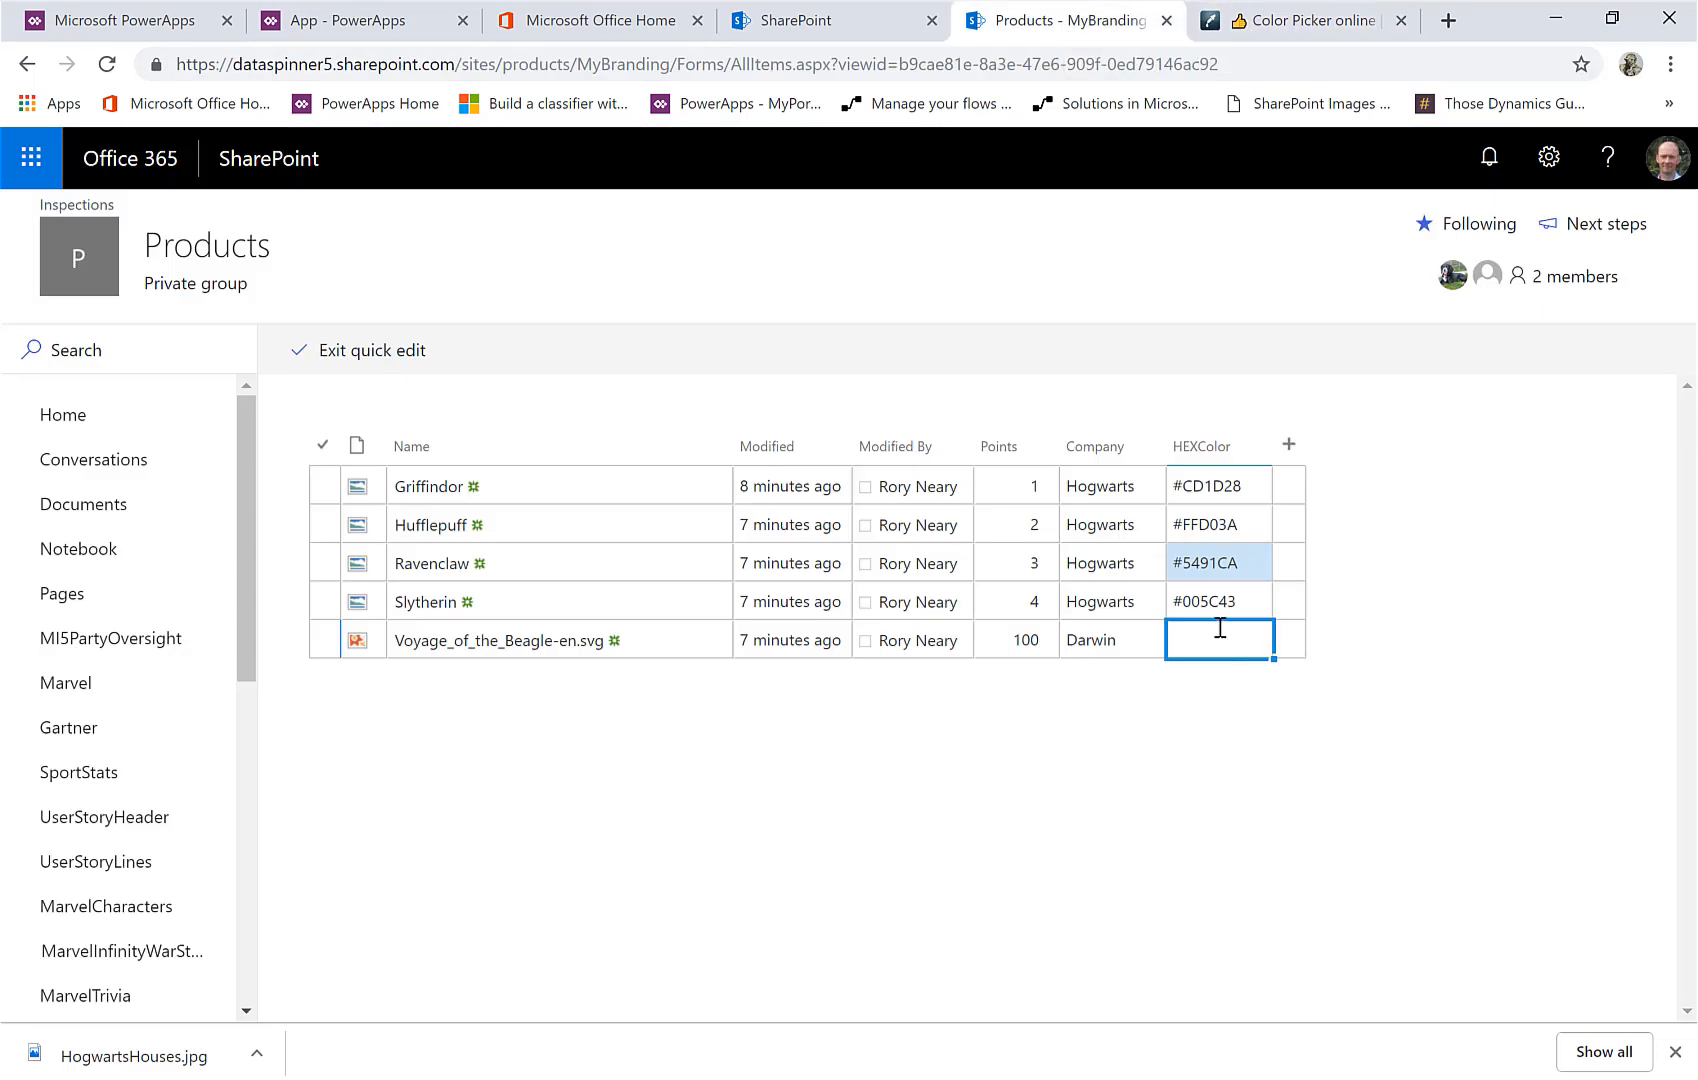
key(ctrl+v)
Exit quick edit in the MyBranding library
click(390, 30)
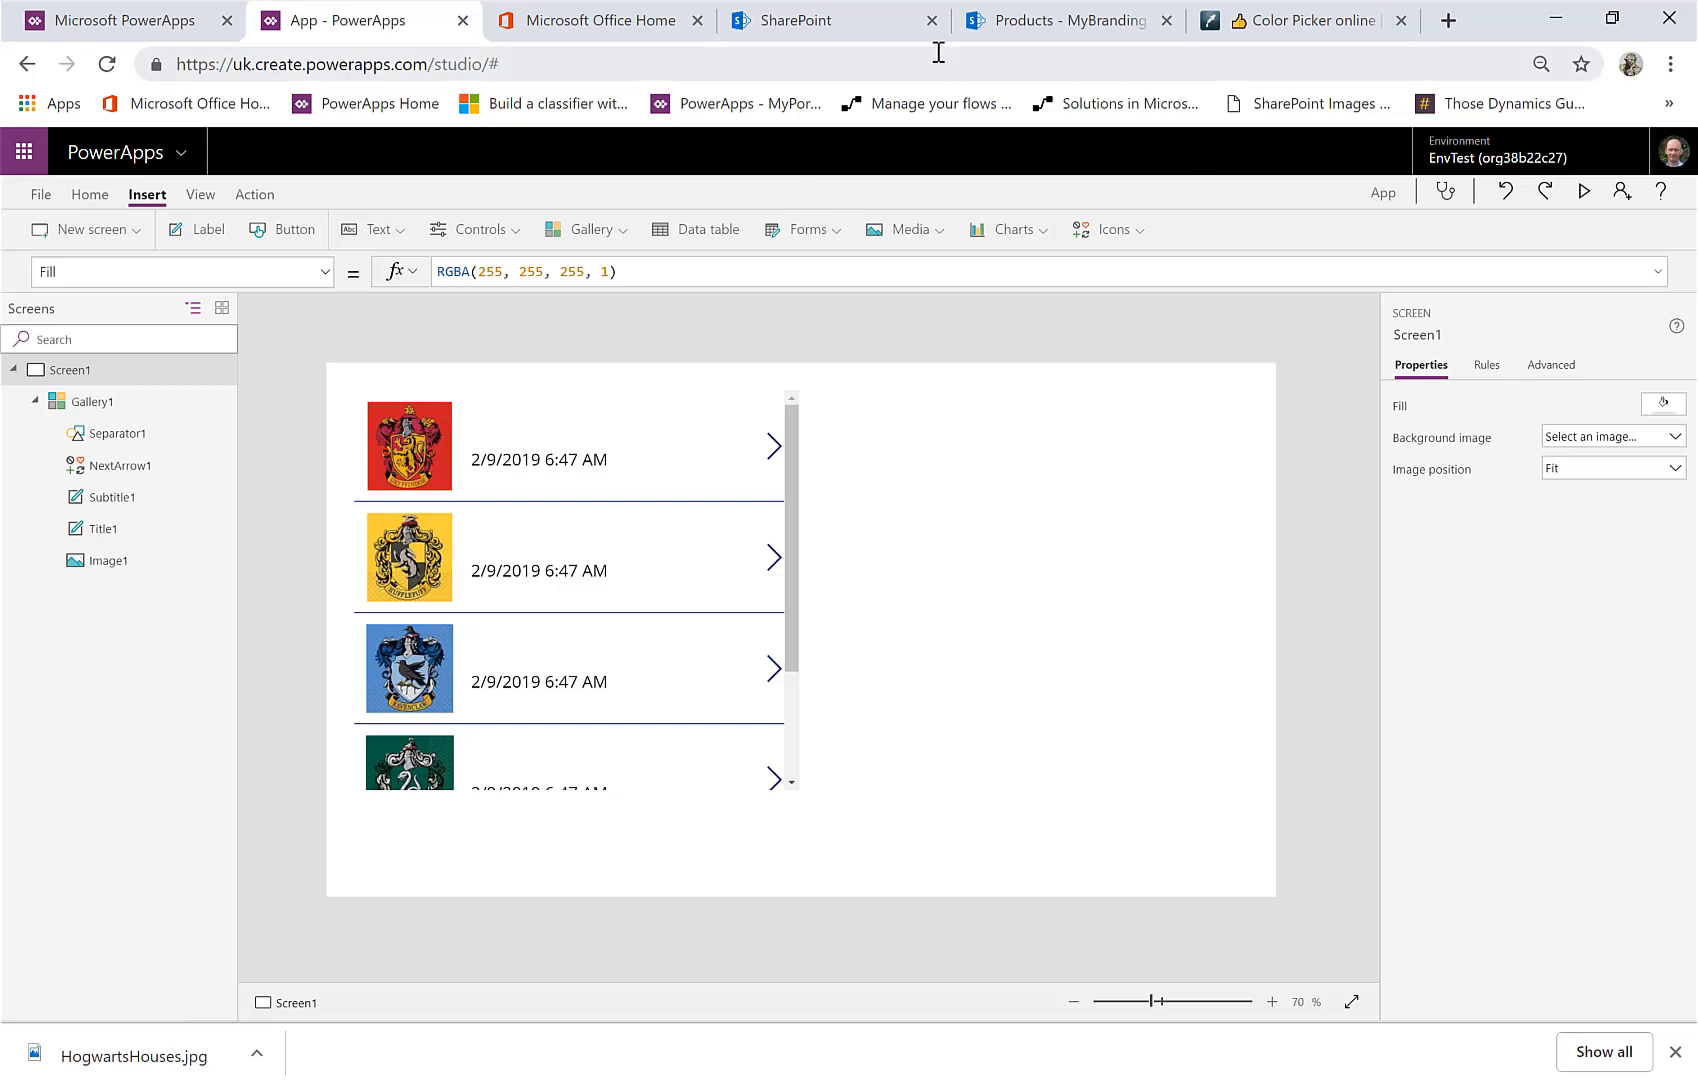
click(1024, 30)
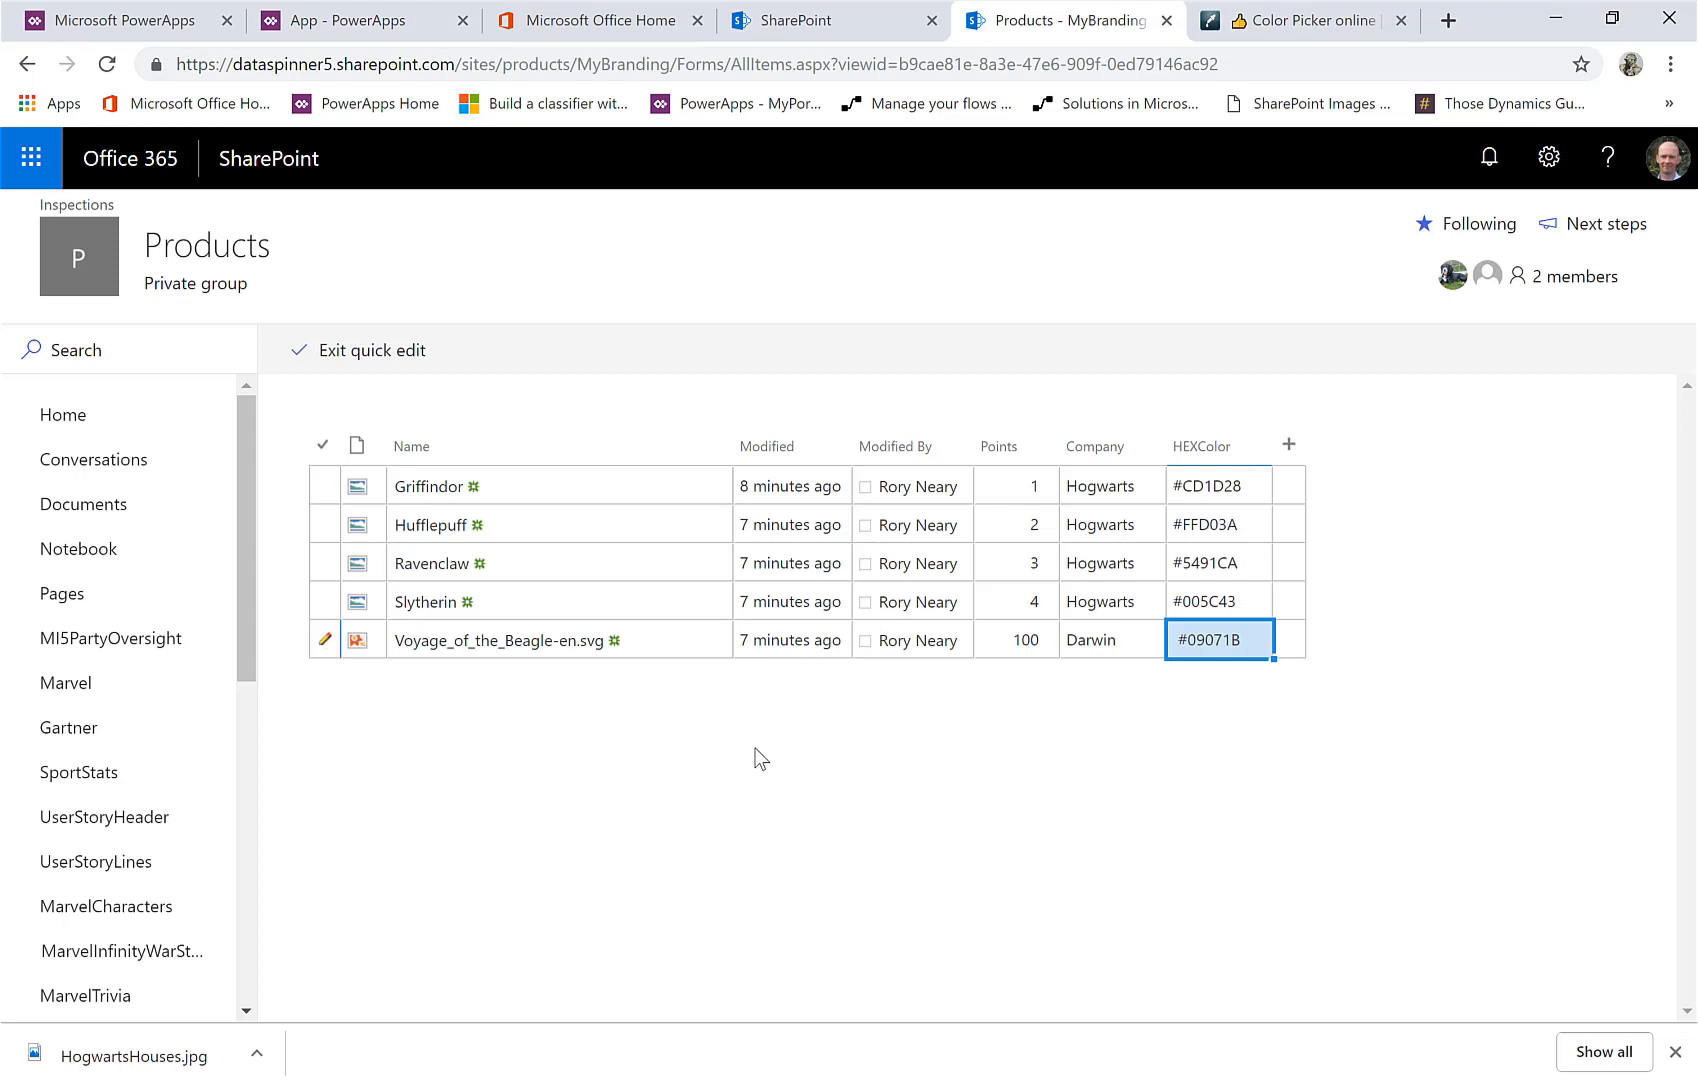
click(383, 349)
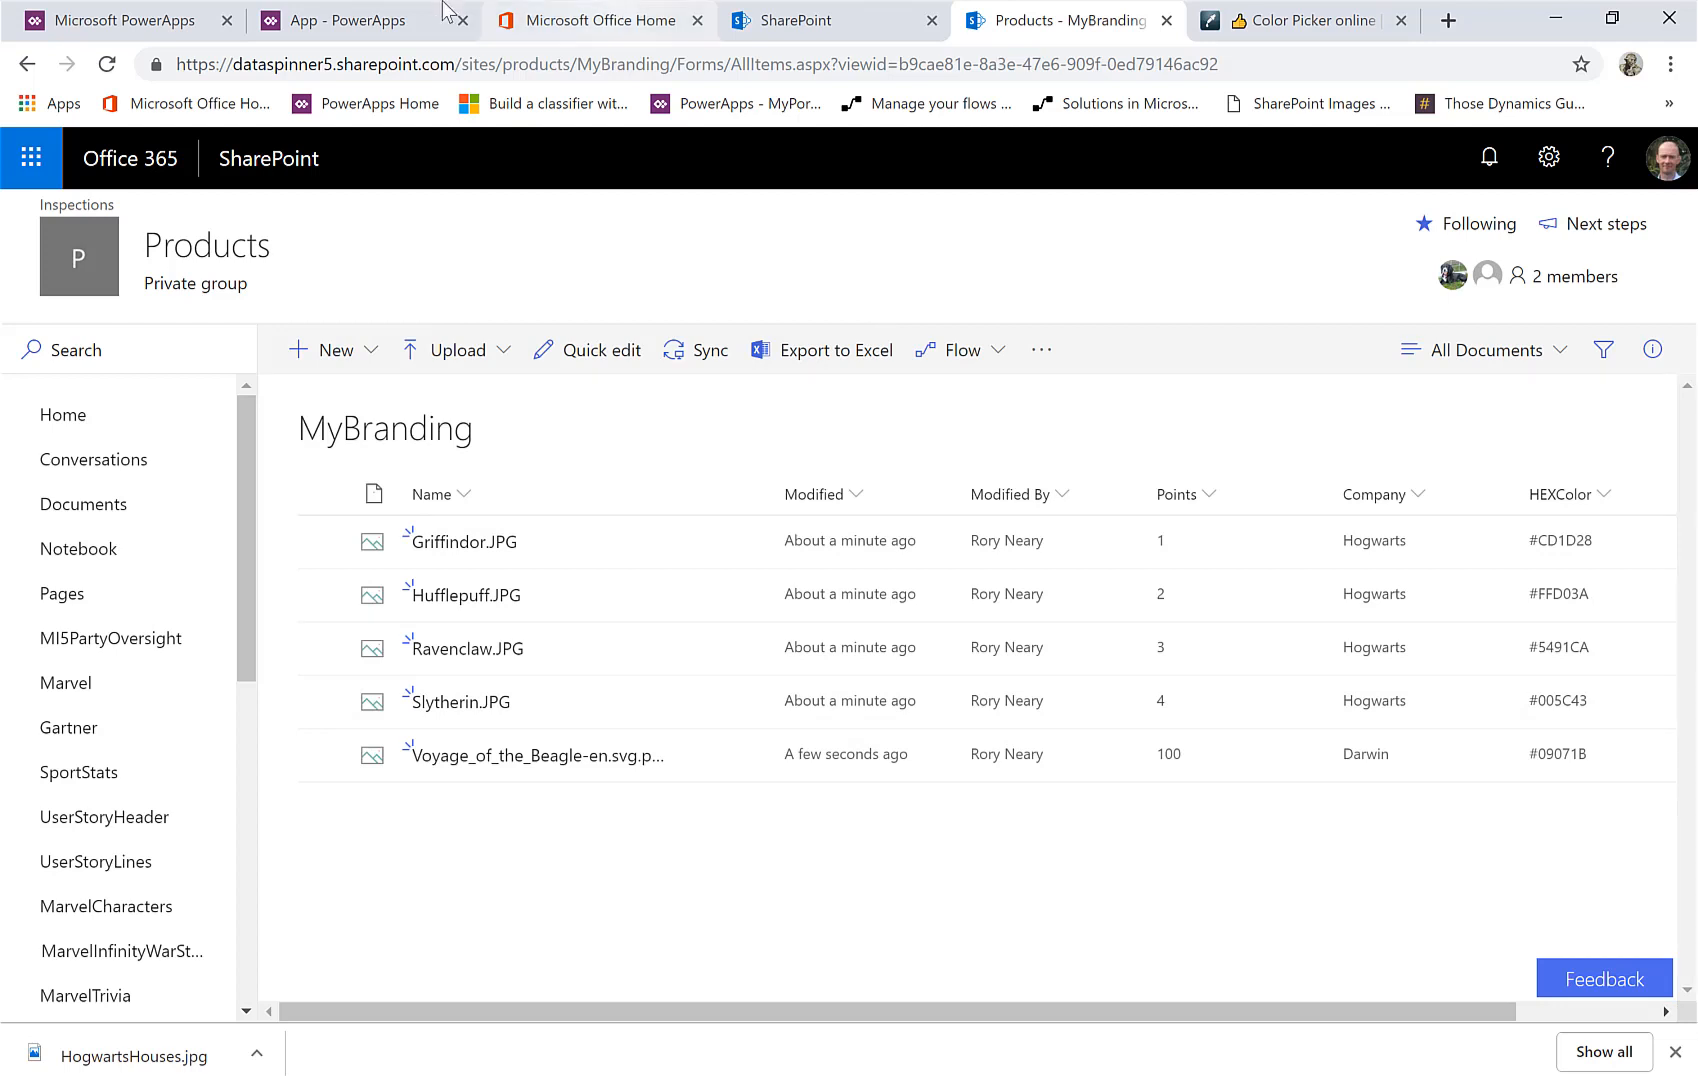
Switch to the PowerApps app and refresh its MyBranding data source
click(369, 24)
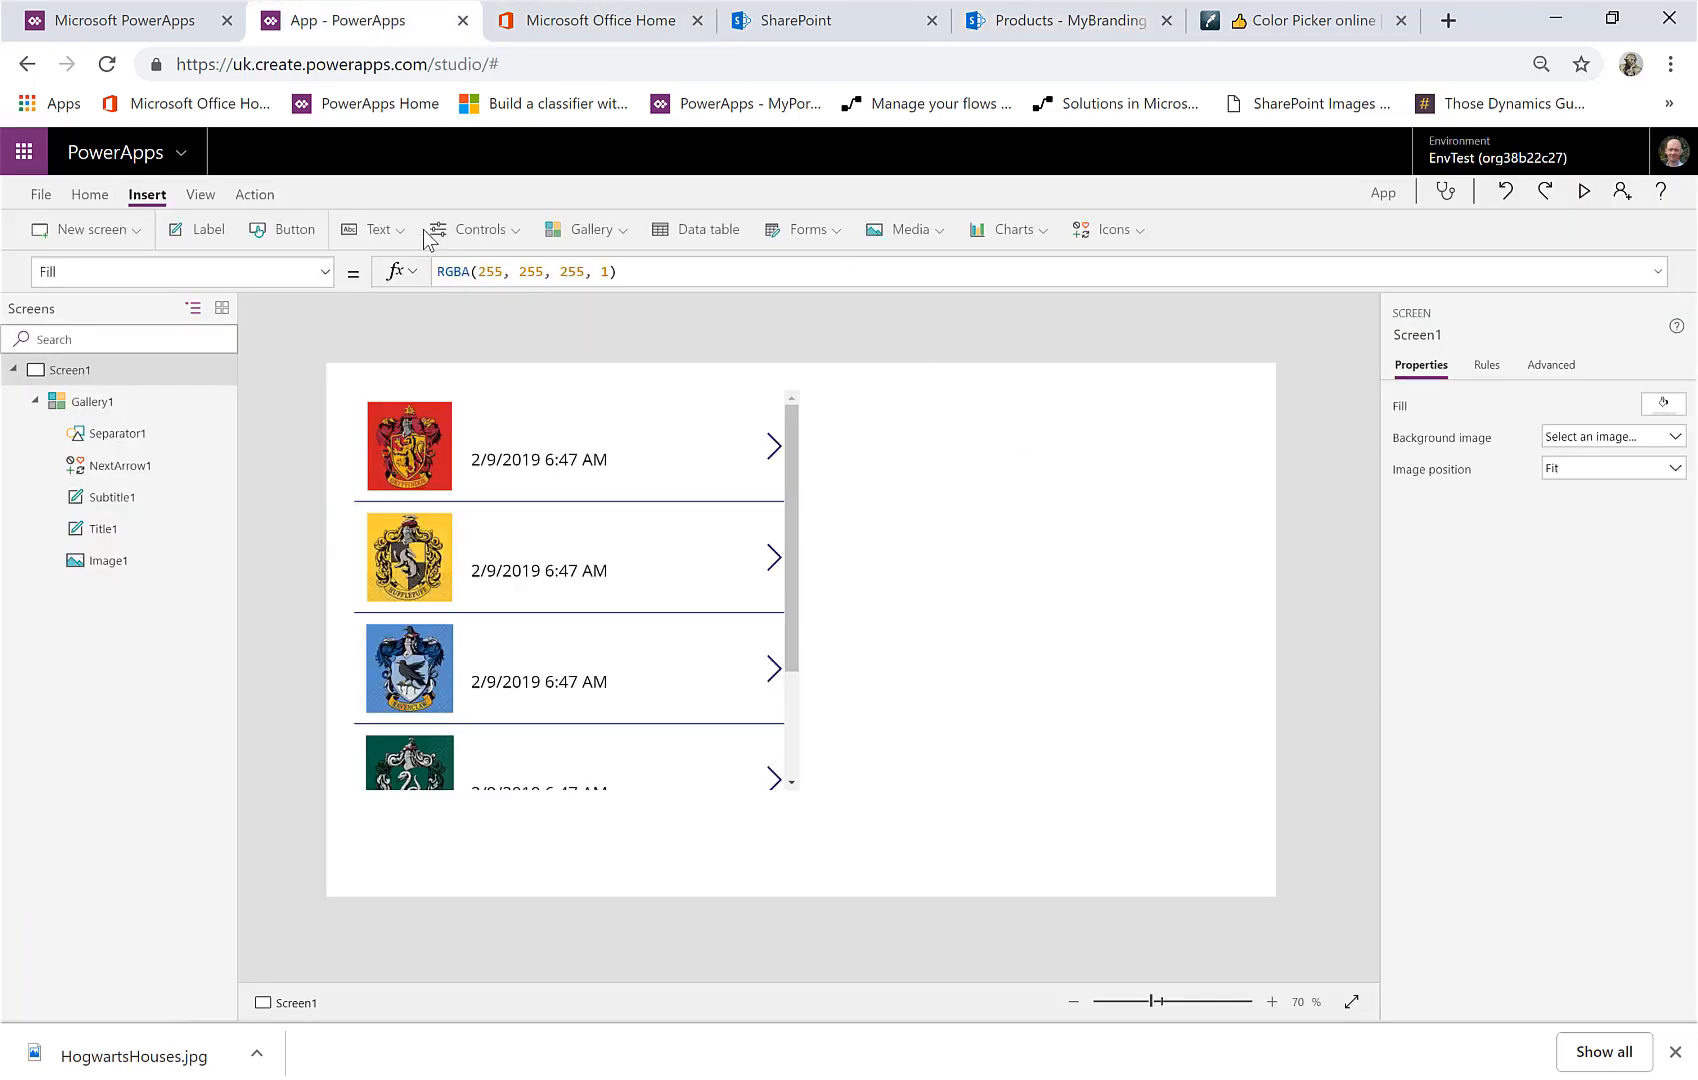
click(205, 196)
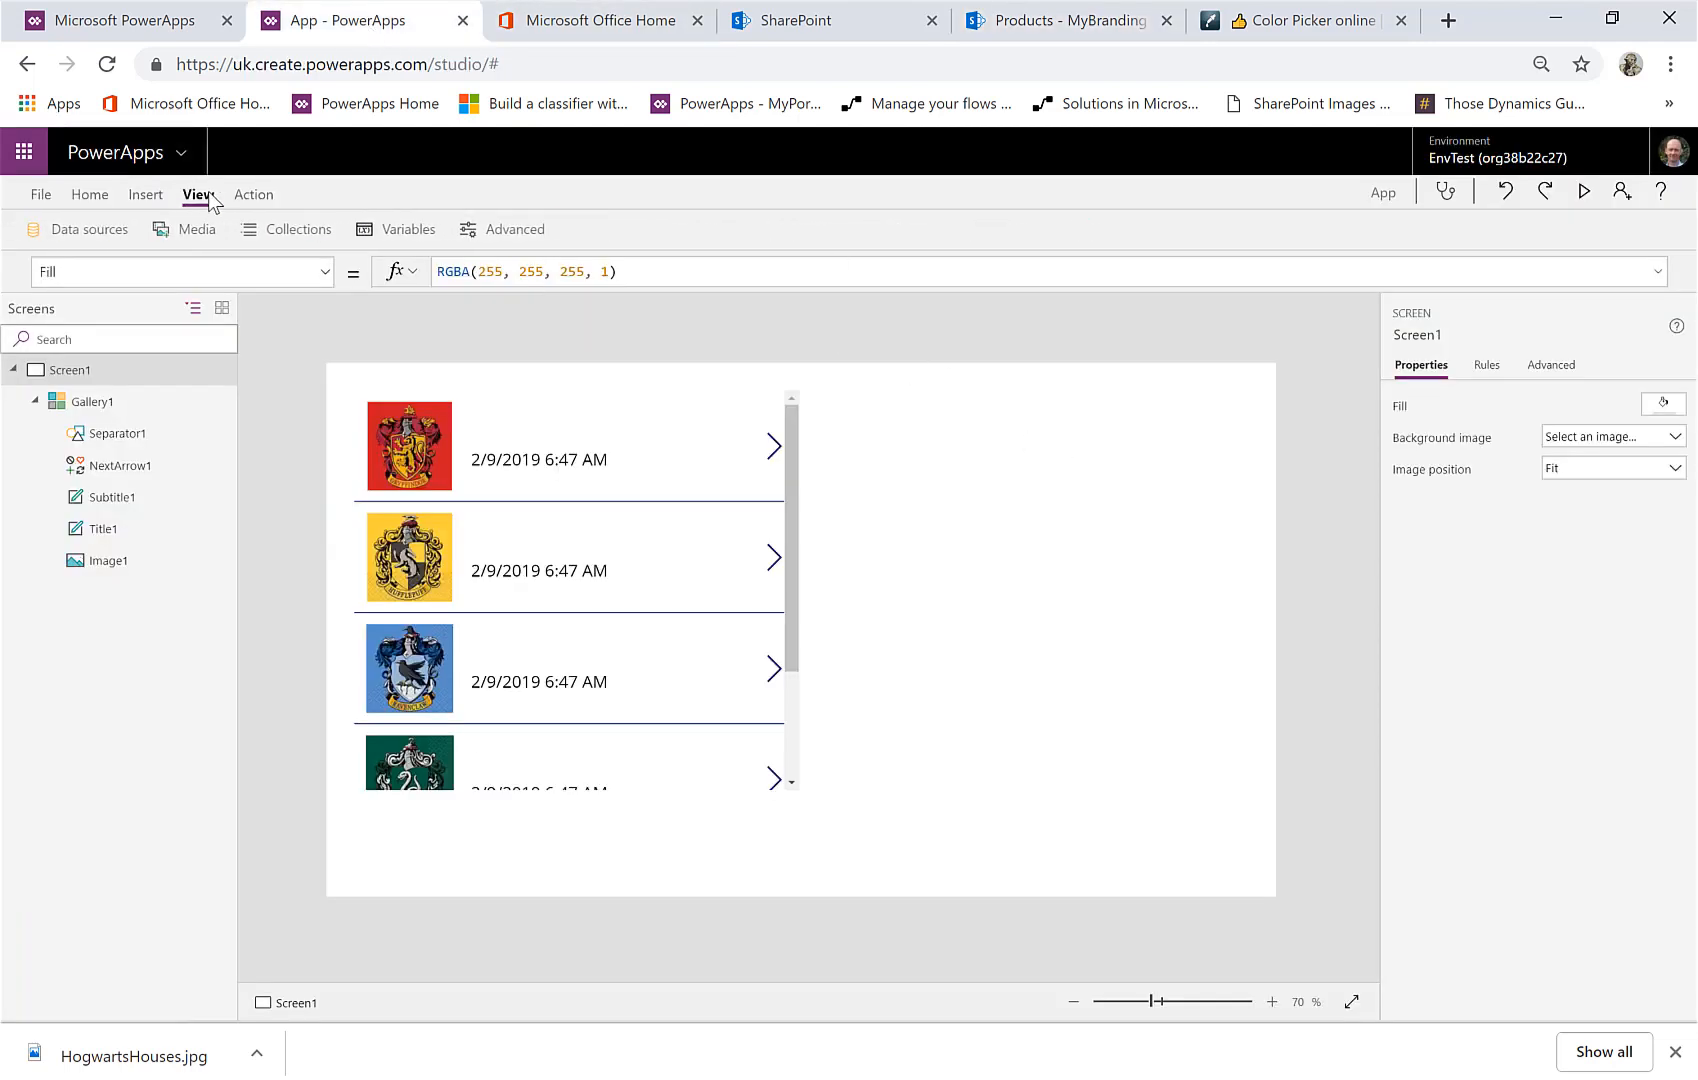
click(98, 233)
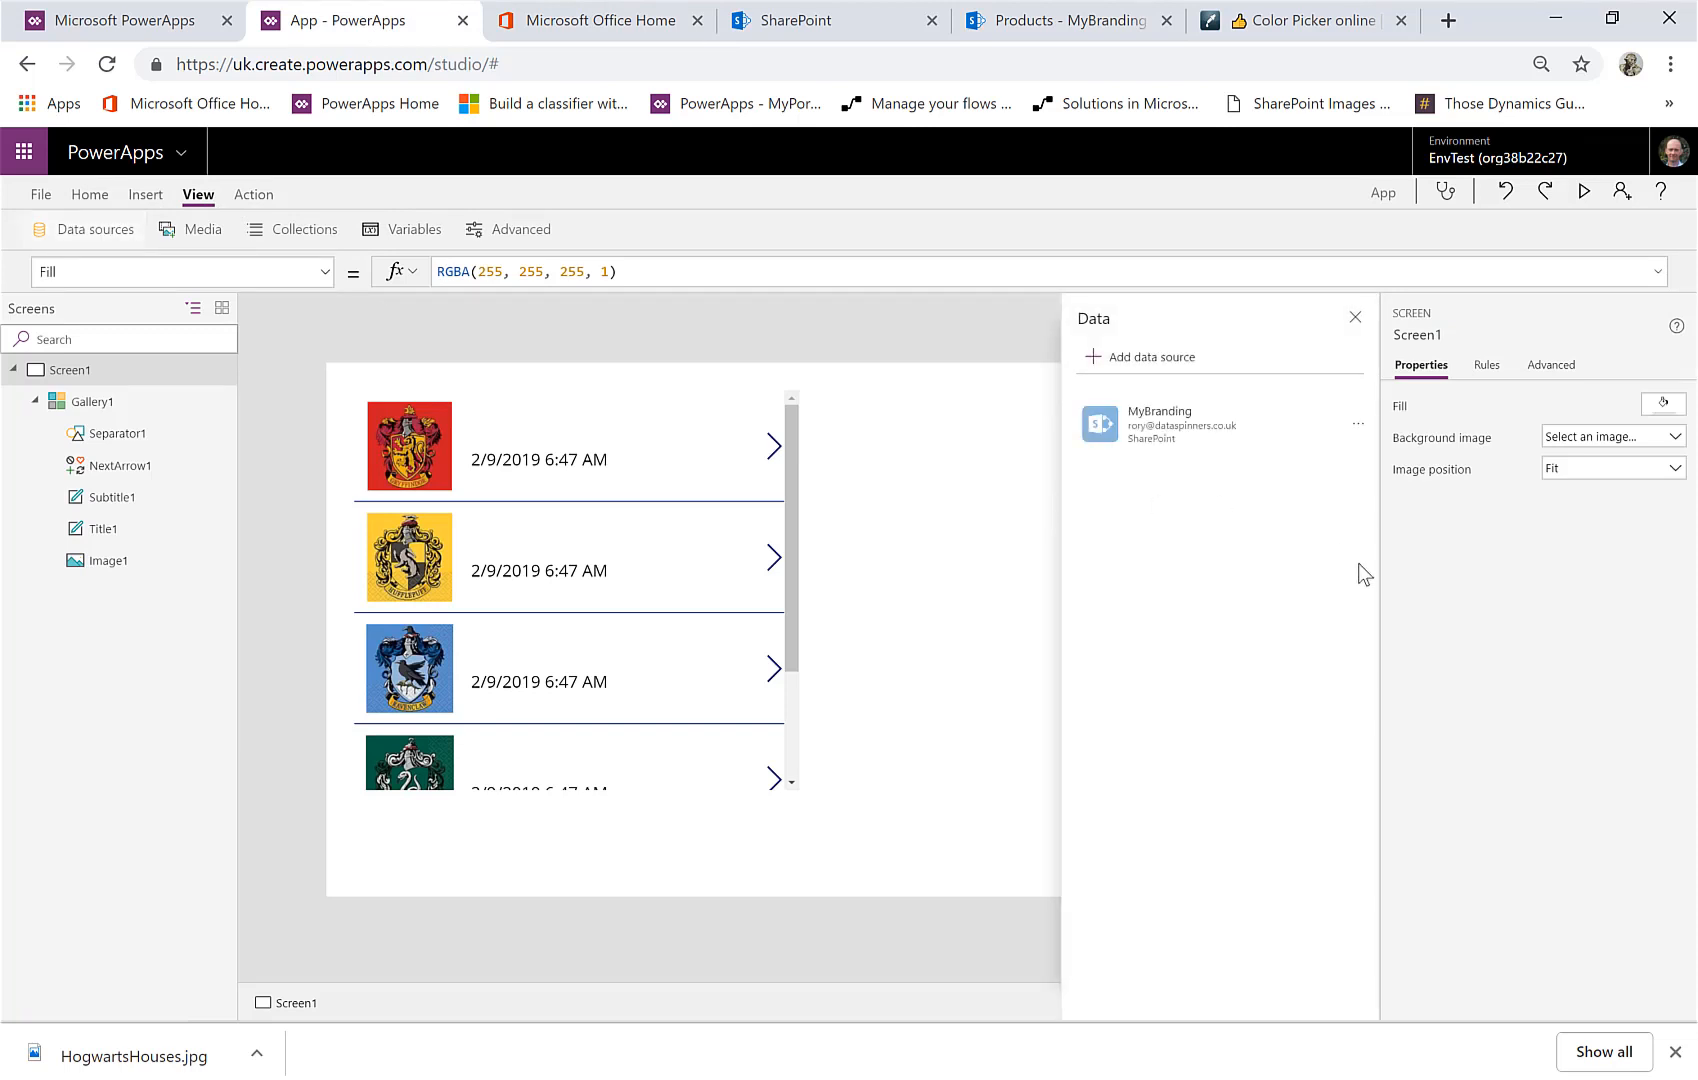
click(1358, 424)
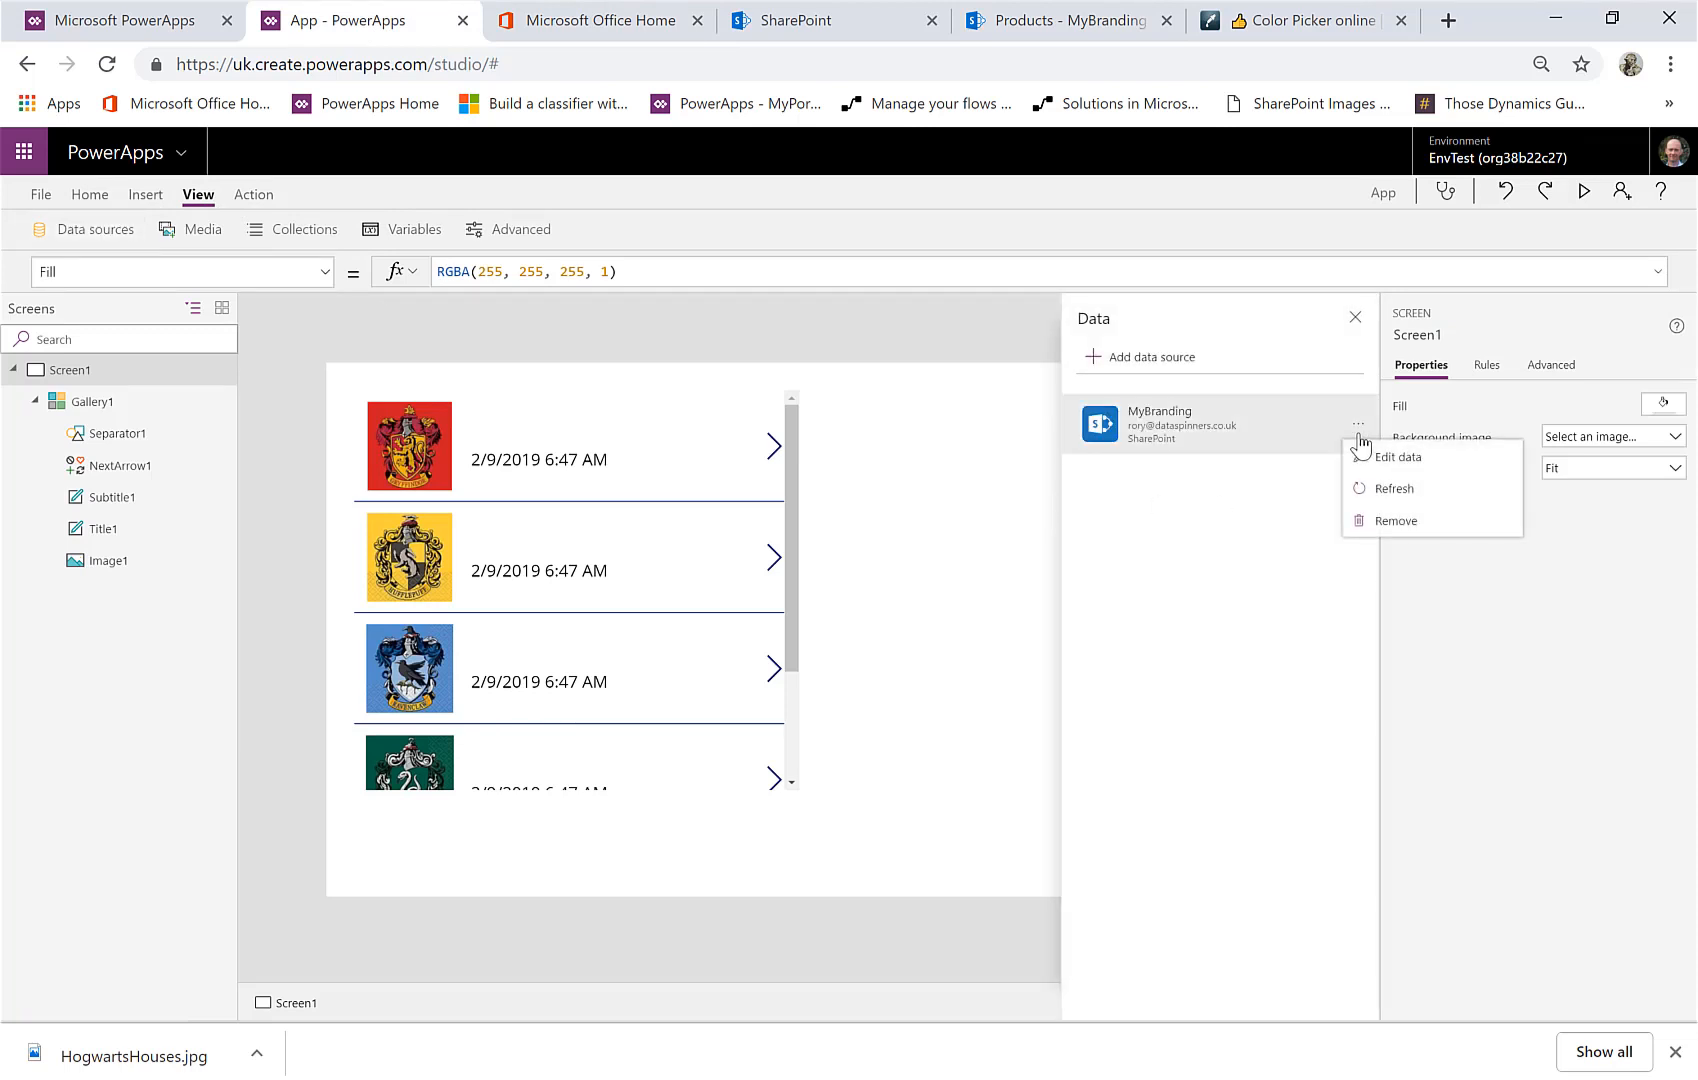
click(1388, 494)
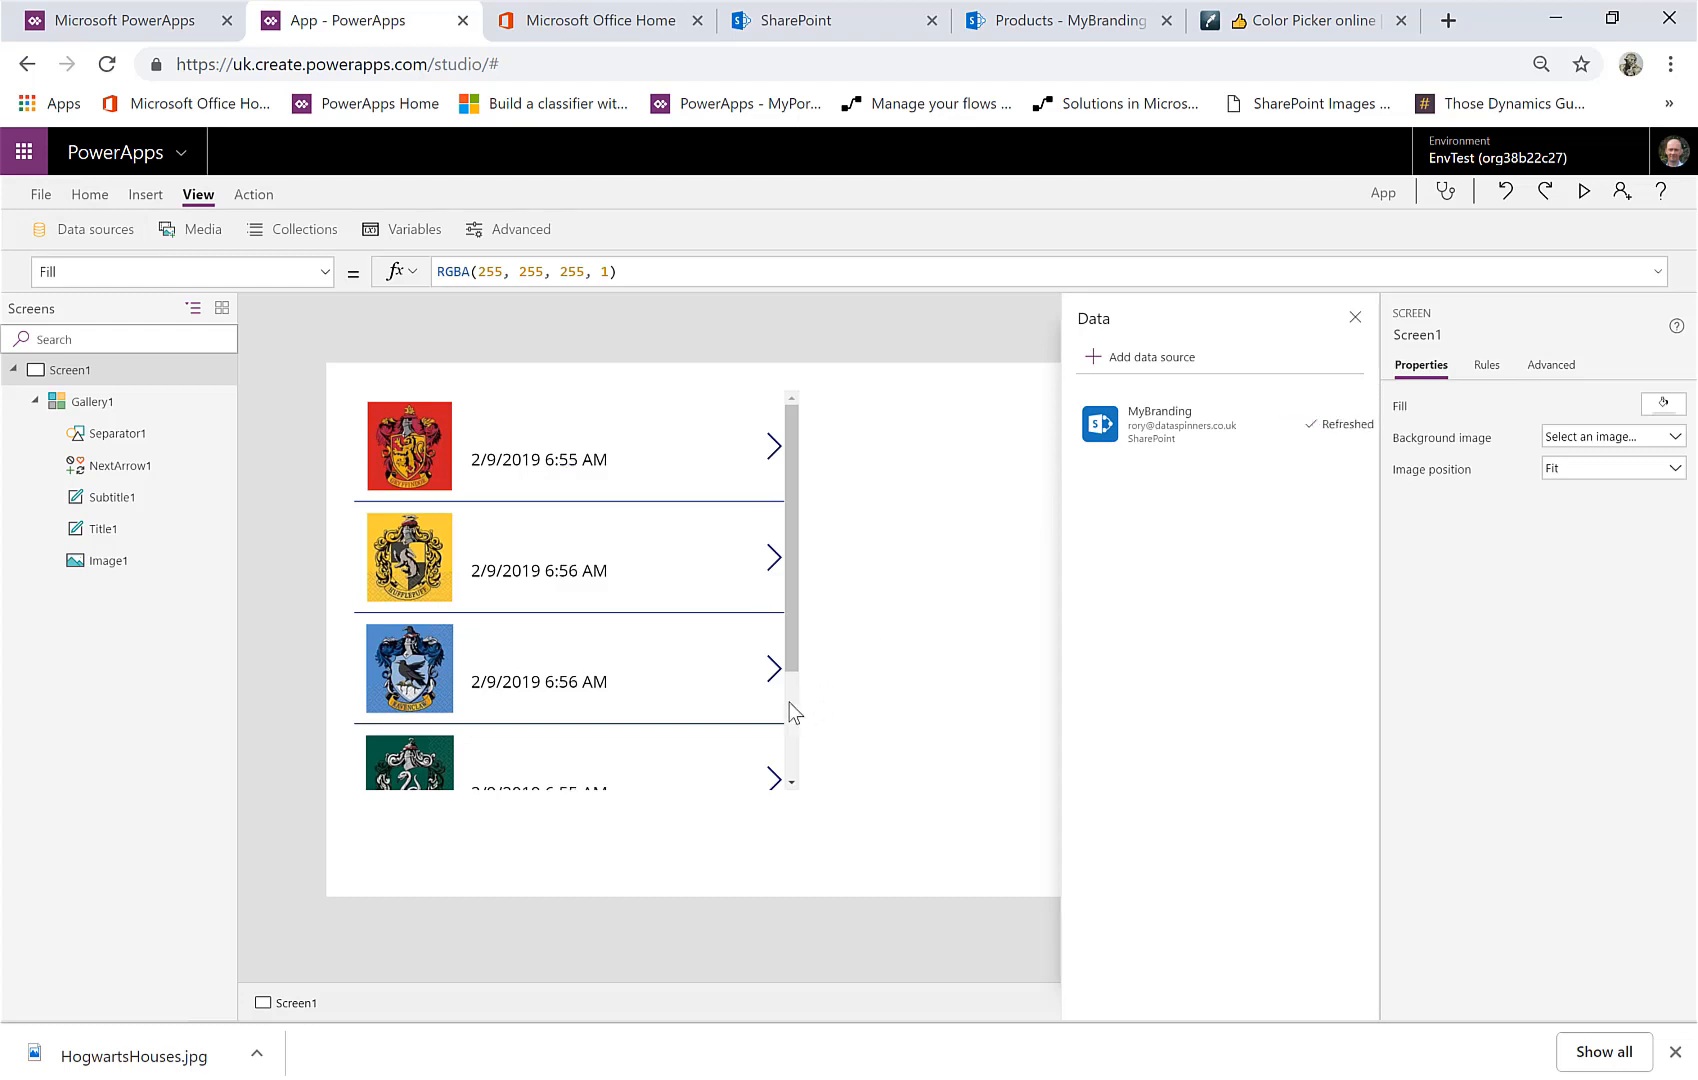
Insert a label into the gallery template and place it above the date text at position 375, 10
click(696, 490)
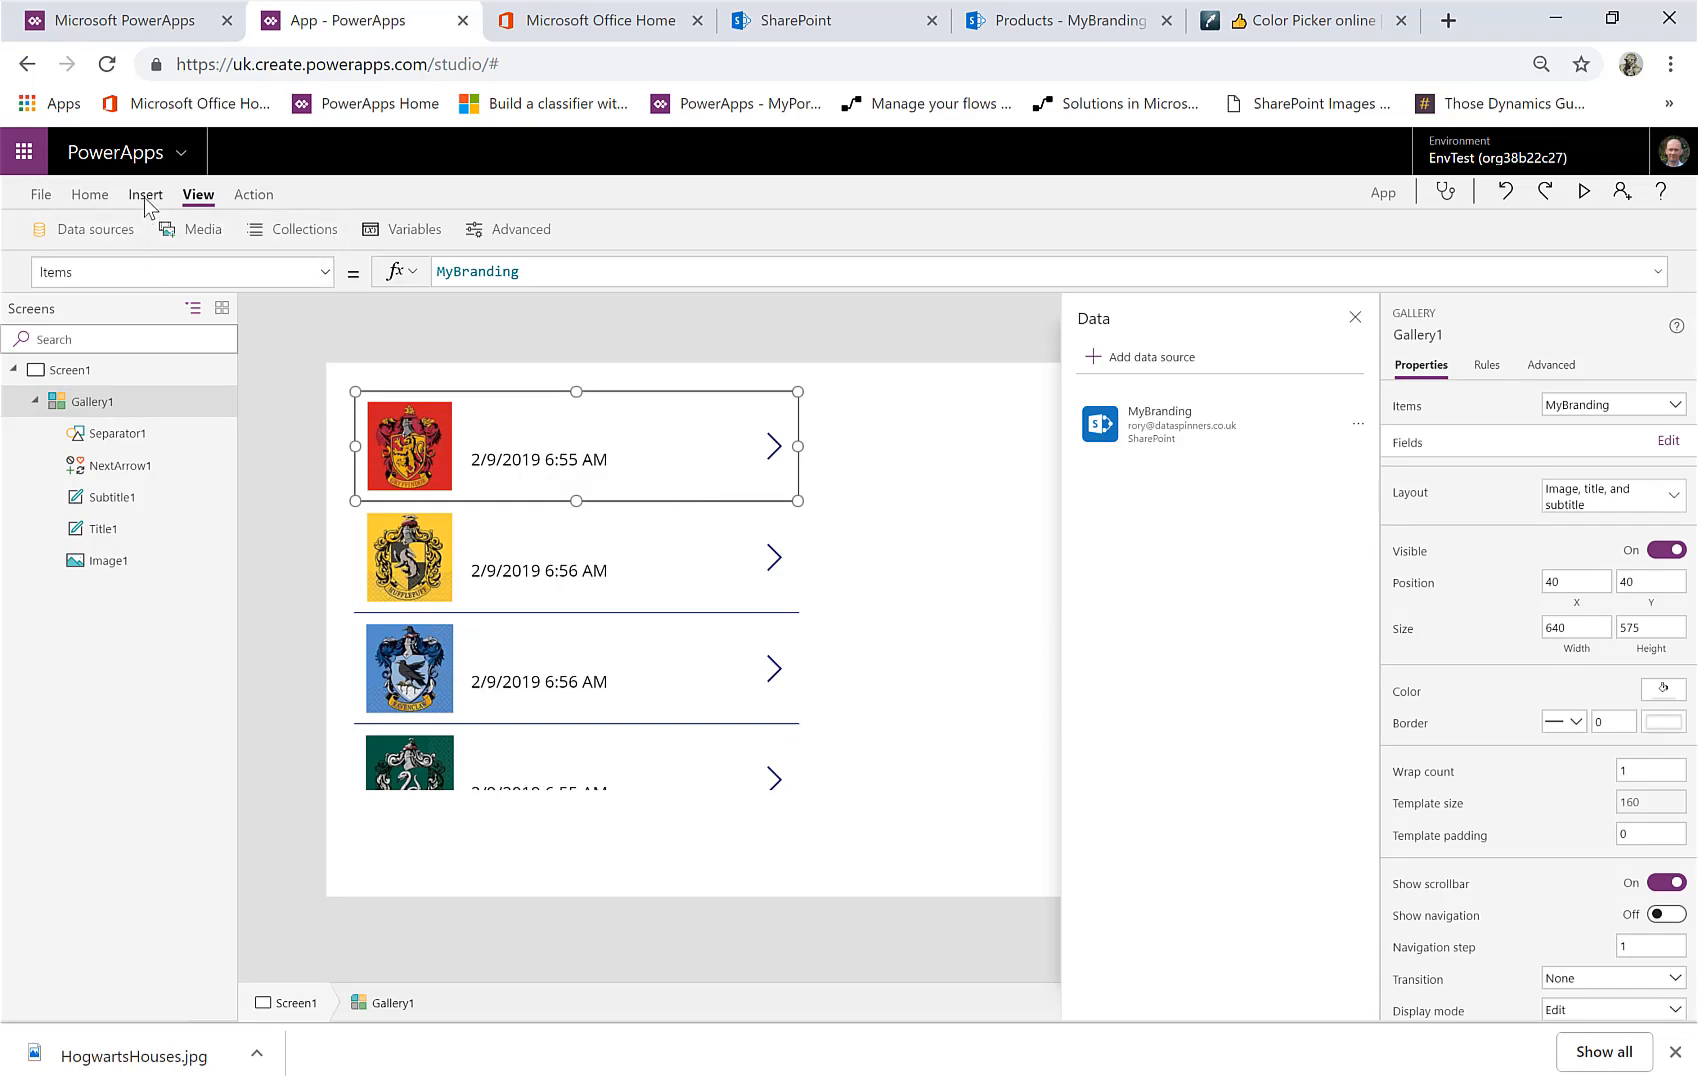
click(88, 195)
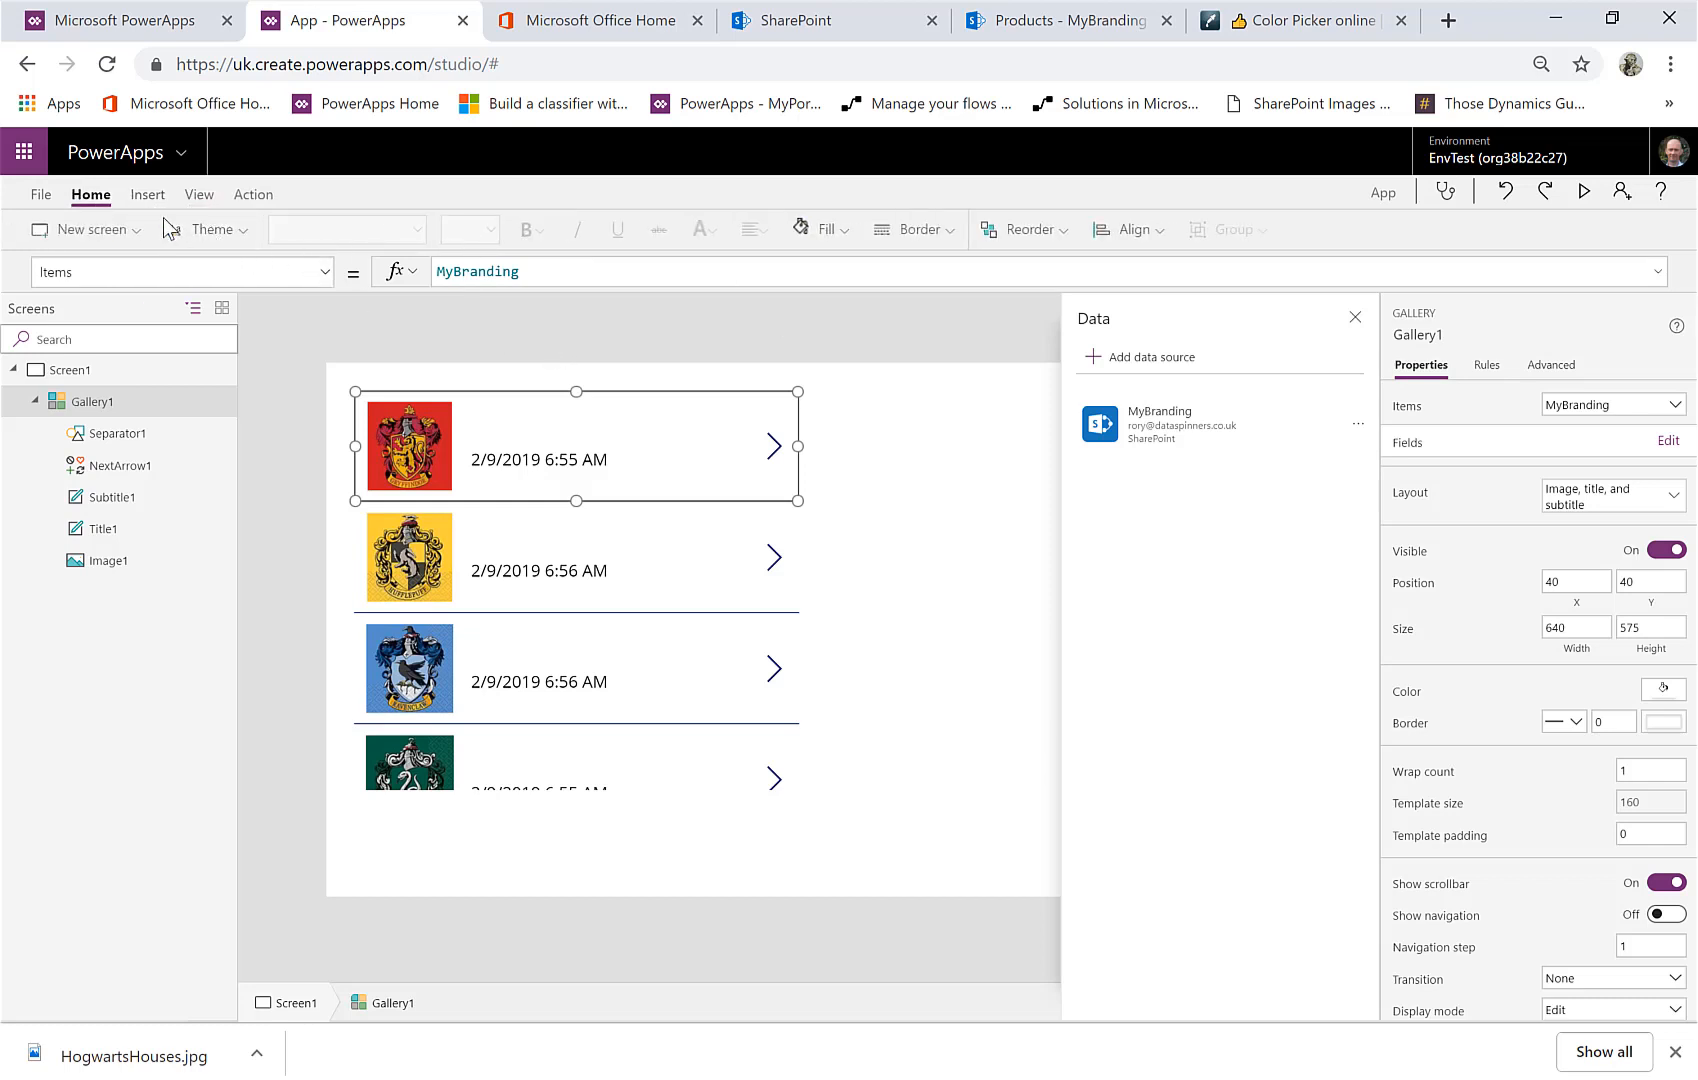
click(147, 194)
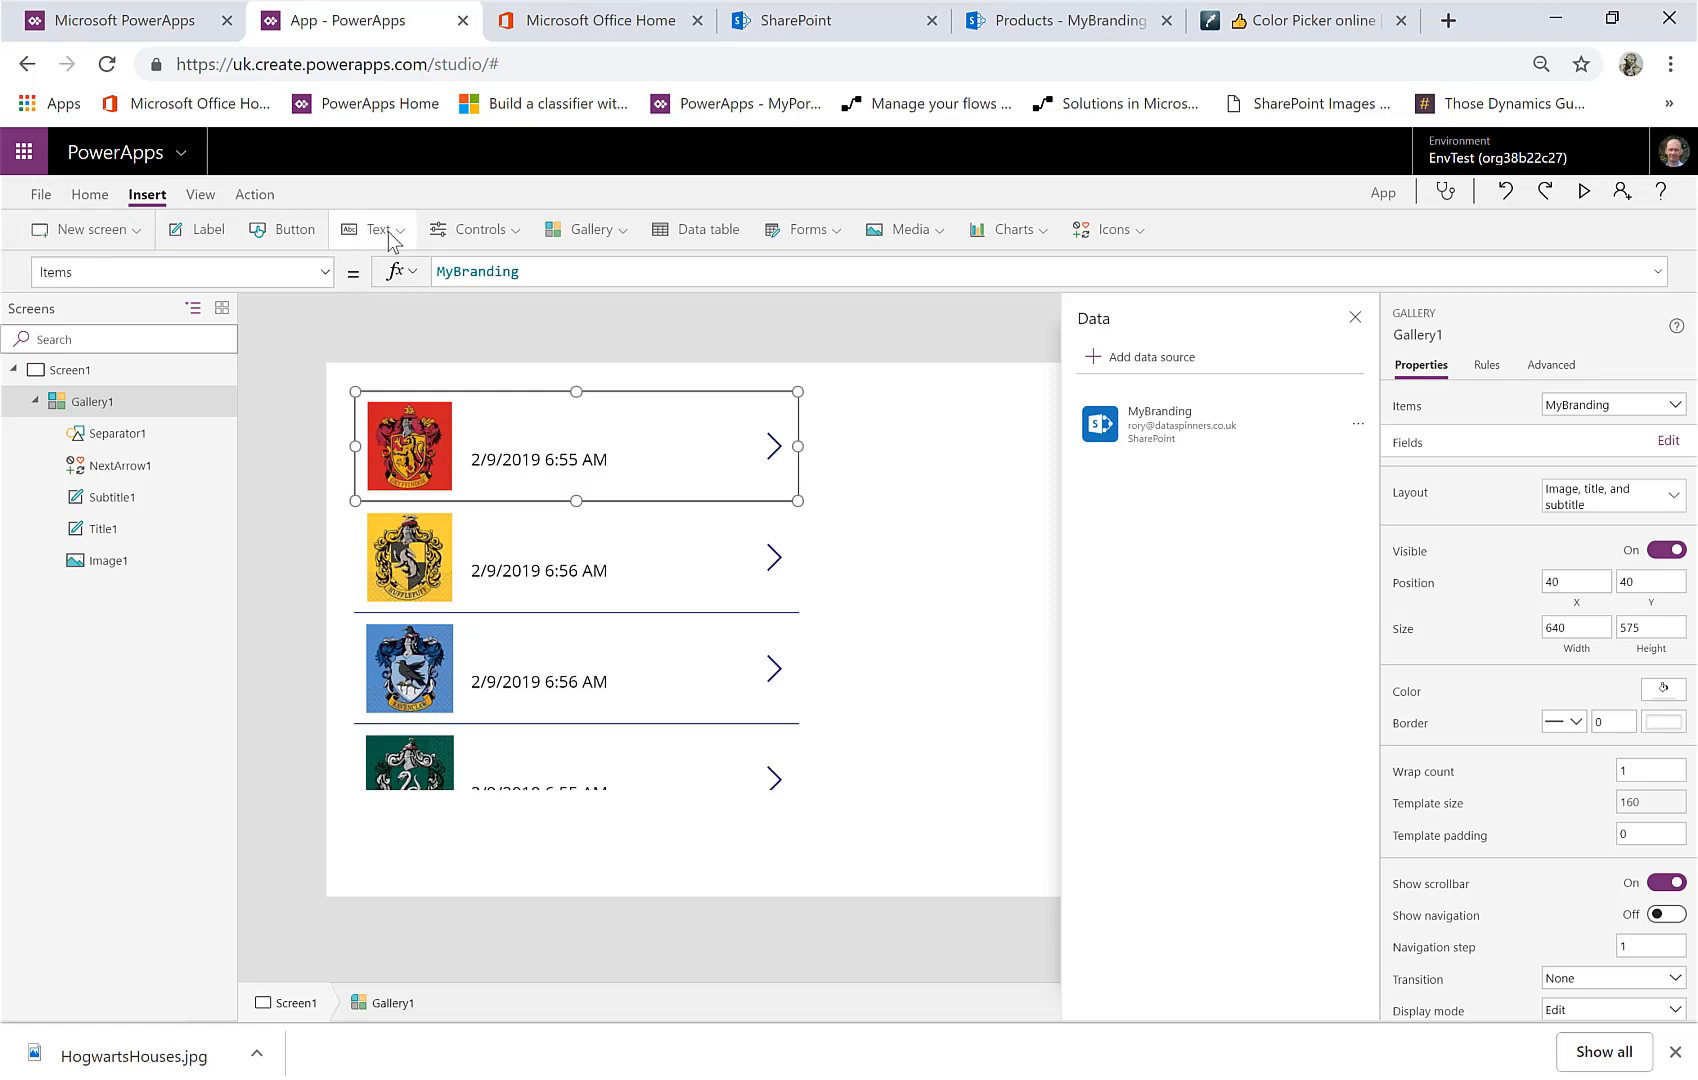
click(395, 233)
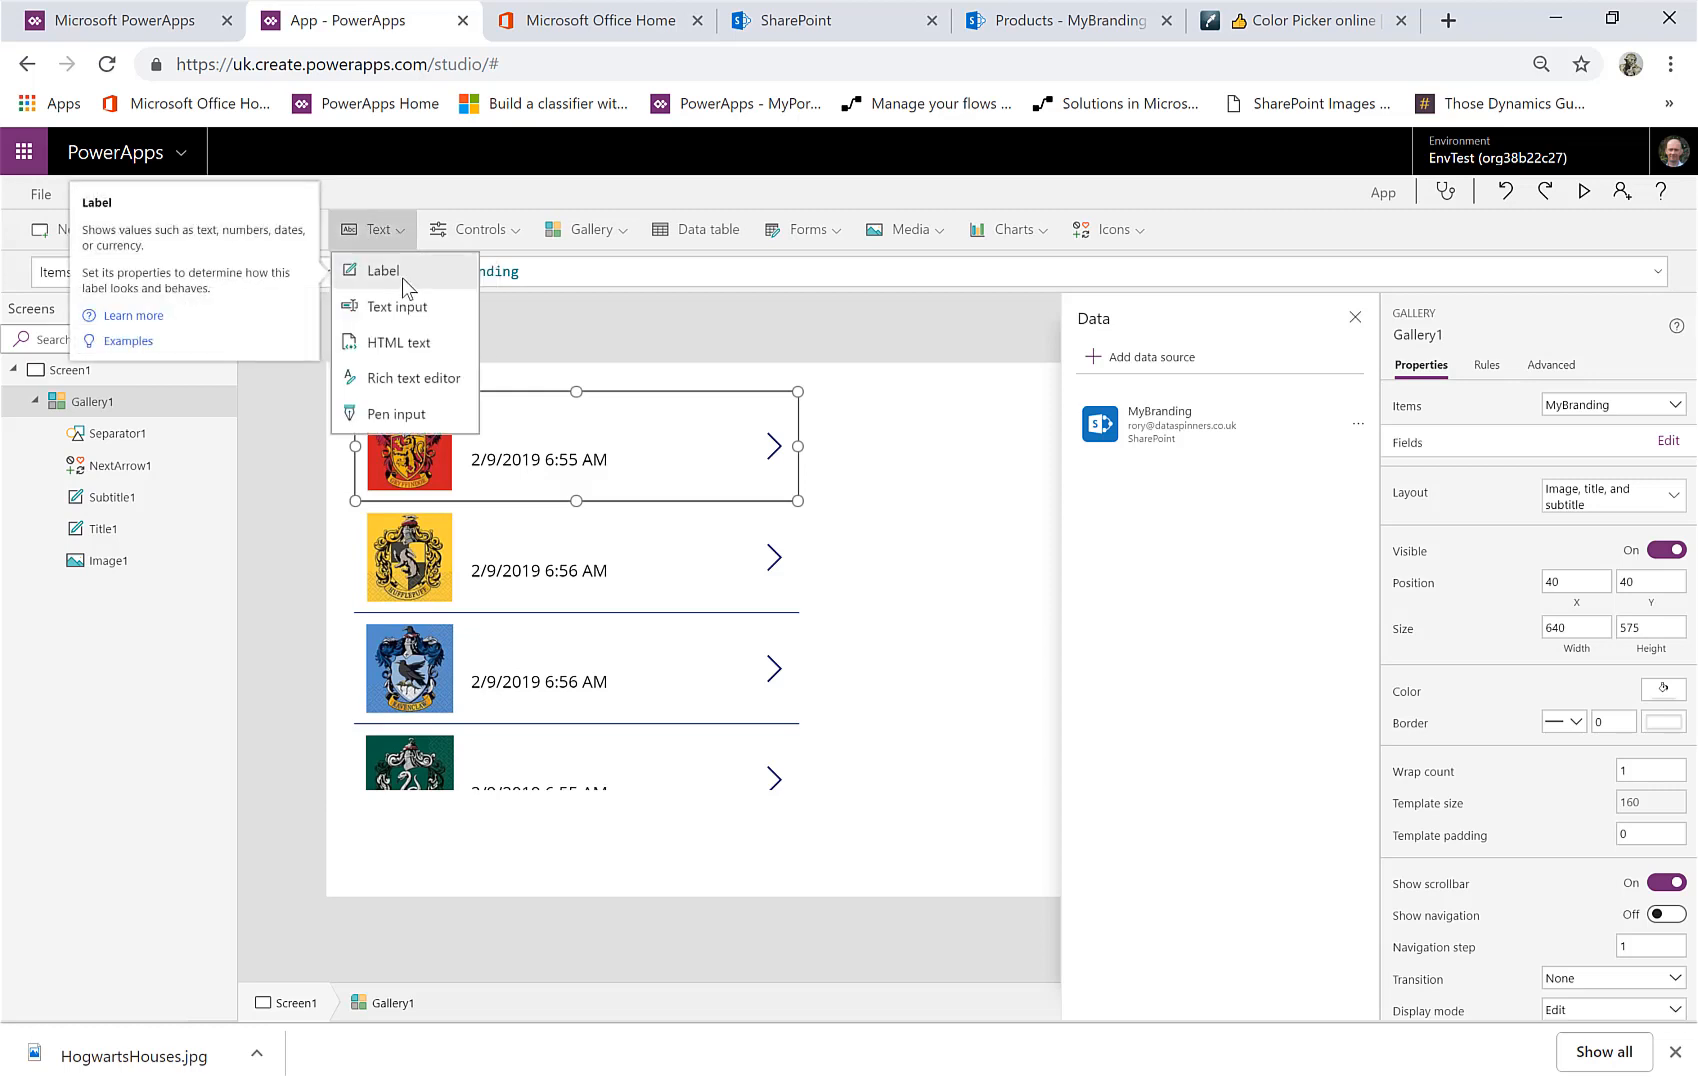
click(402, 279)
drag(474, 428, 694, 410)
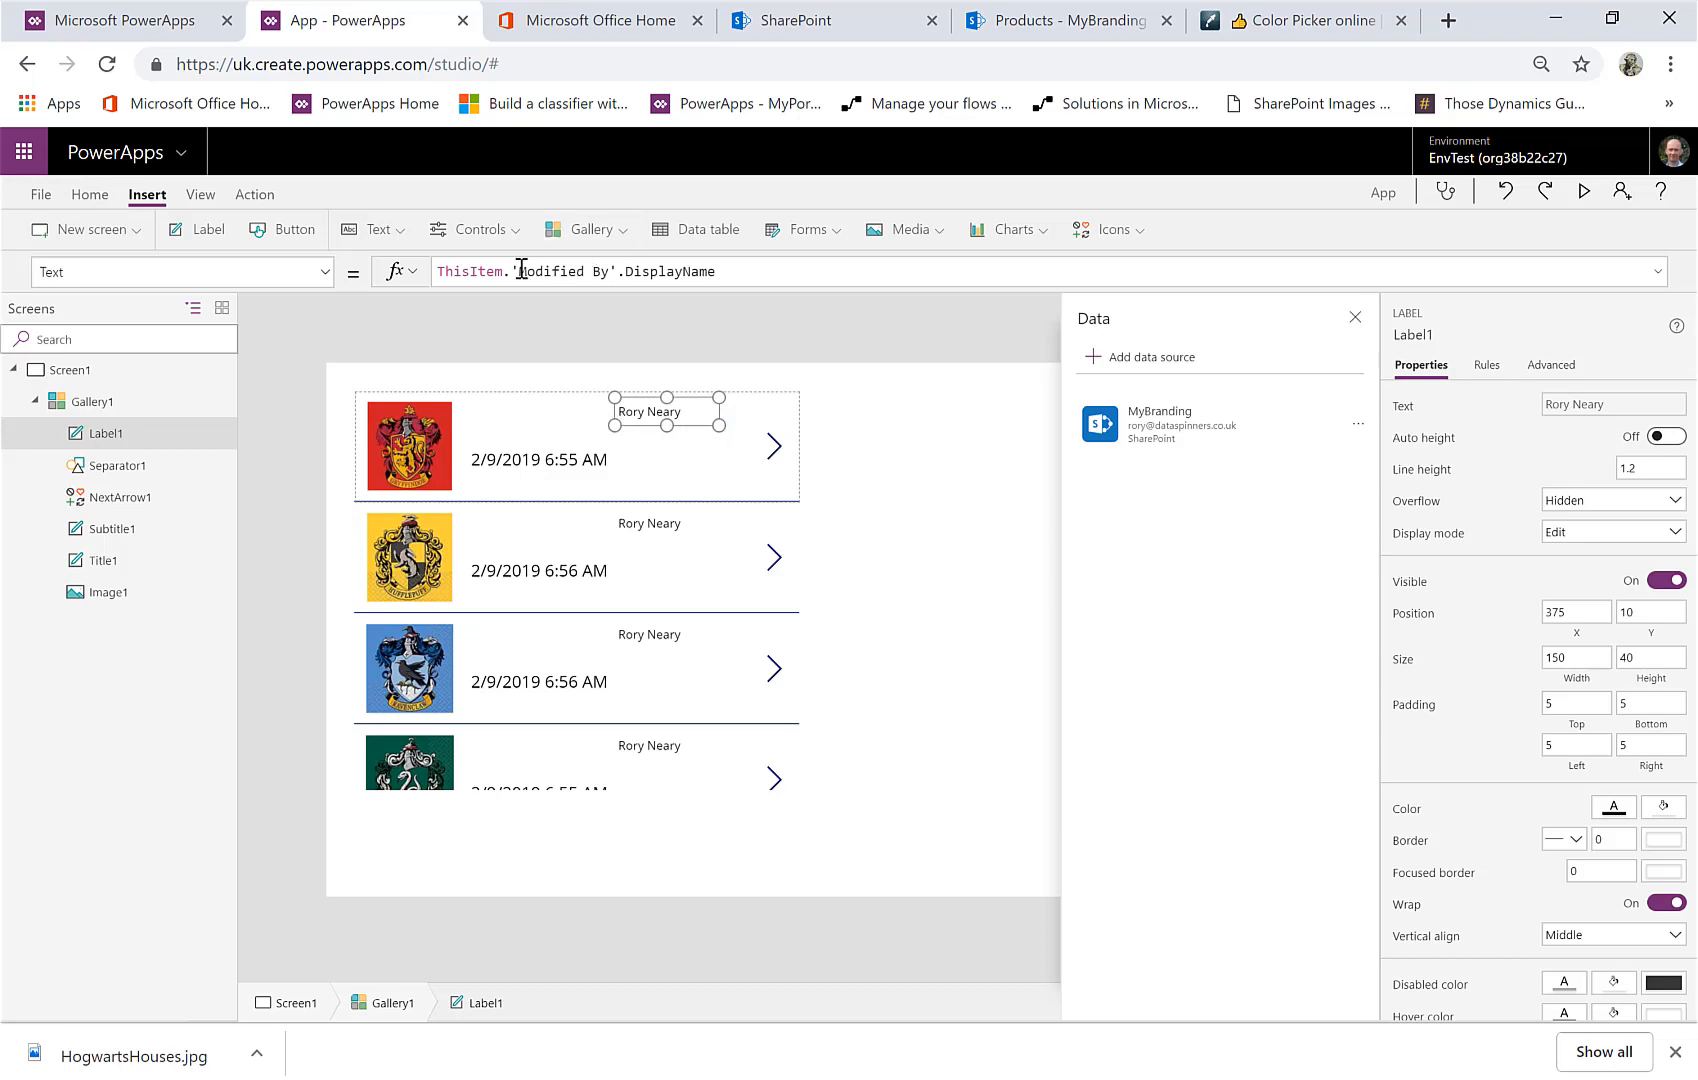
drag(512, 271, 795, 311)
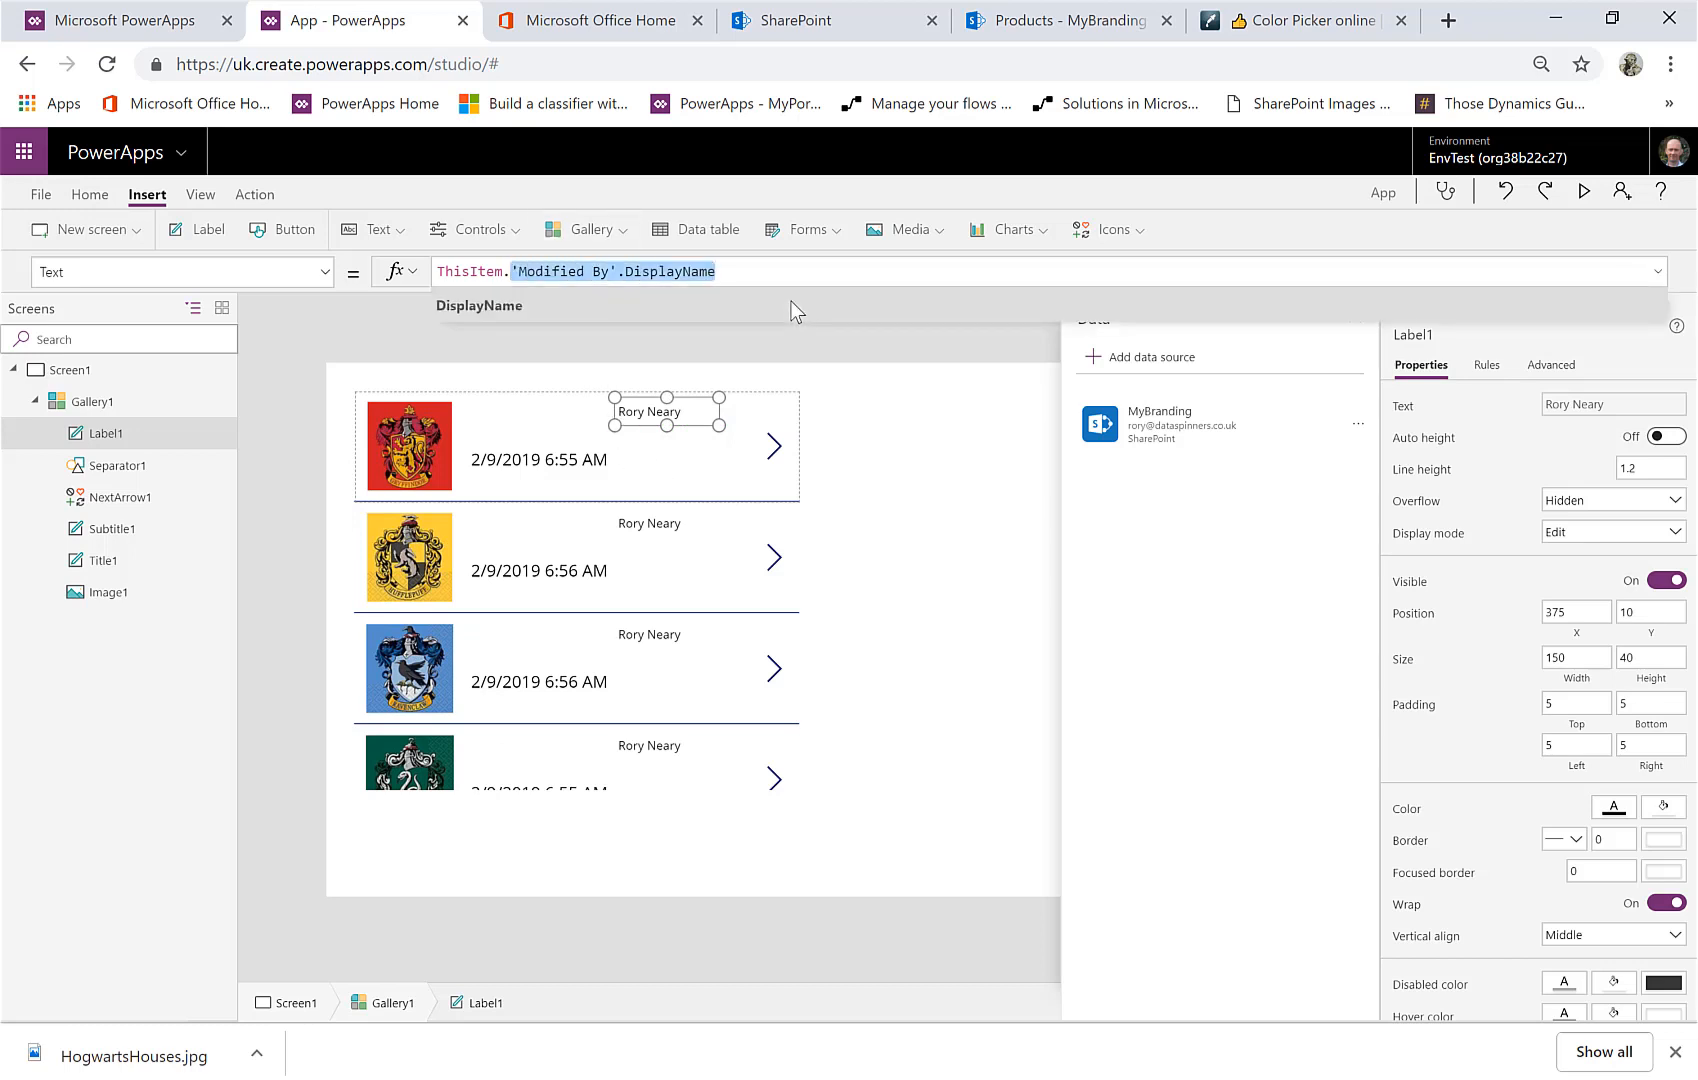
click(700, 452)
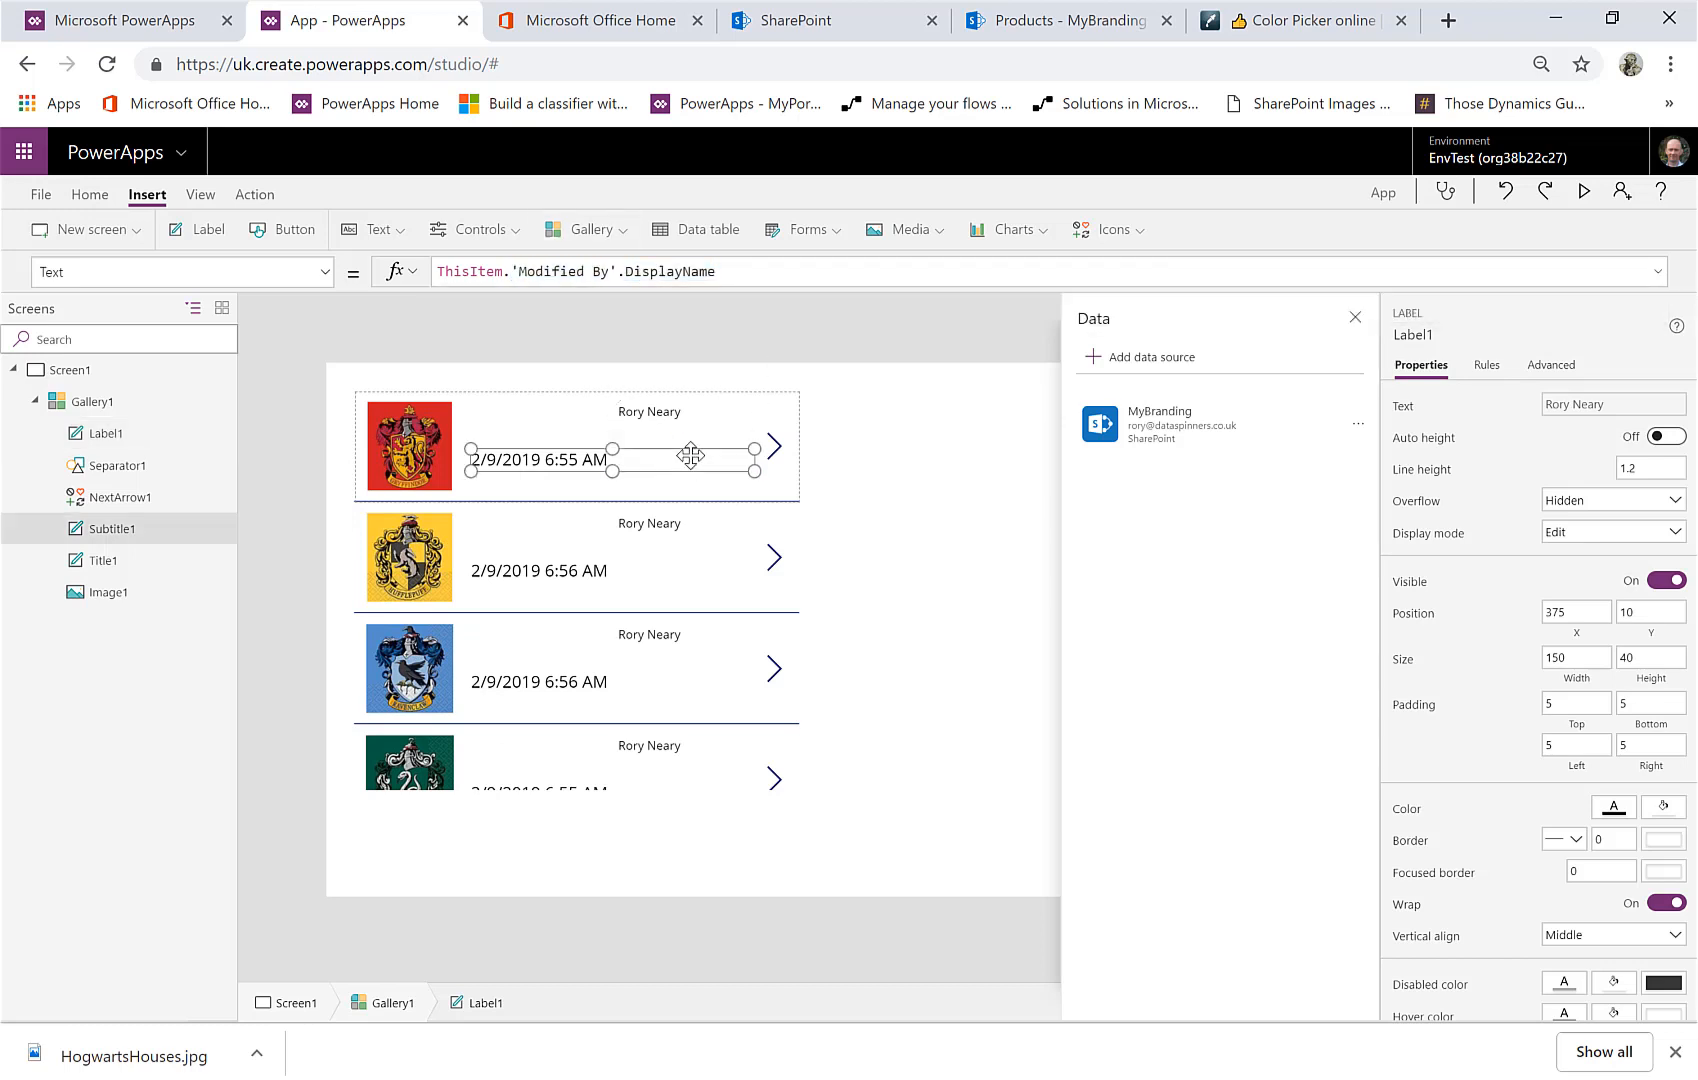
click(681, 412)
Select the Fill property of the new gallery label and set its formula to HEXColor
click(60, 271)
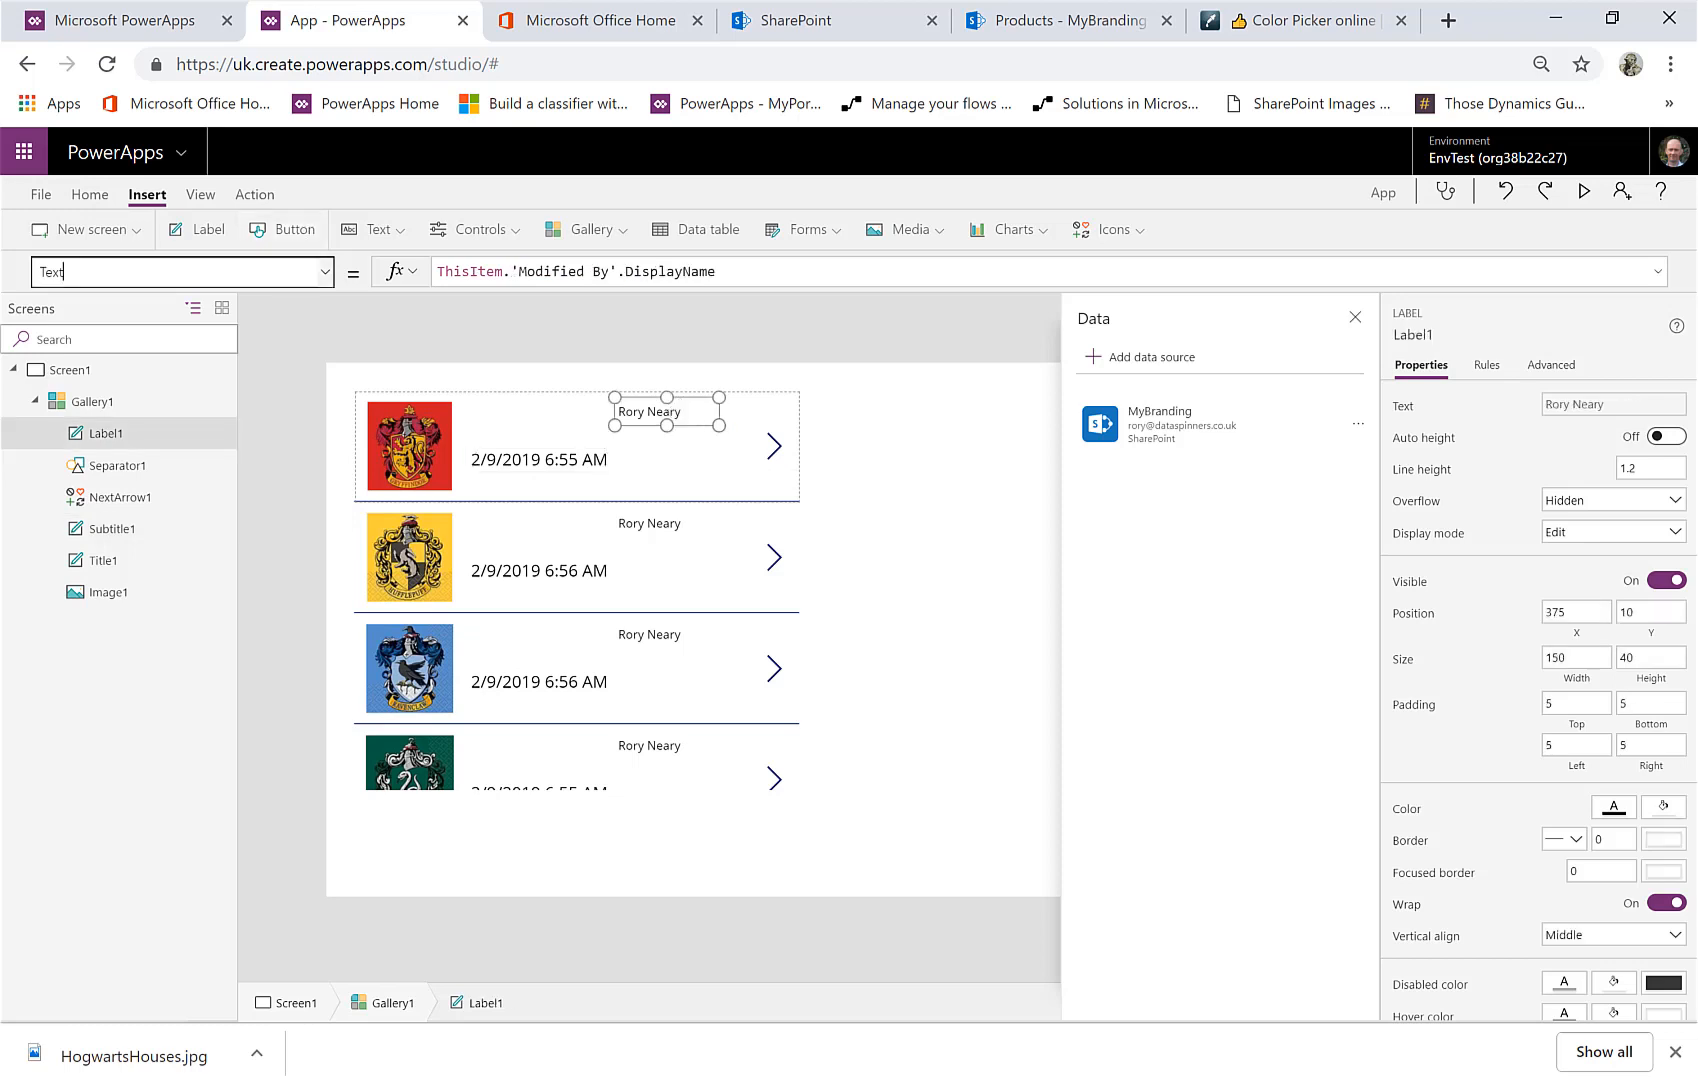
text(Fill)
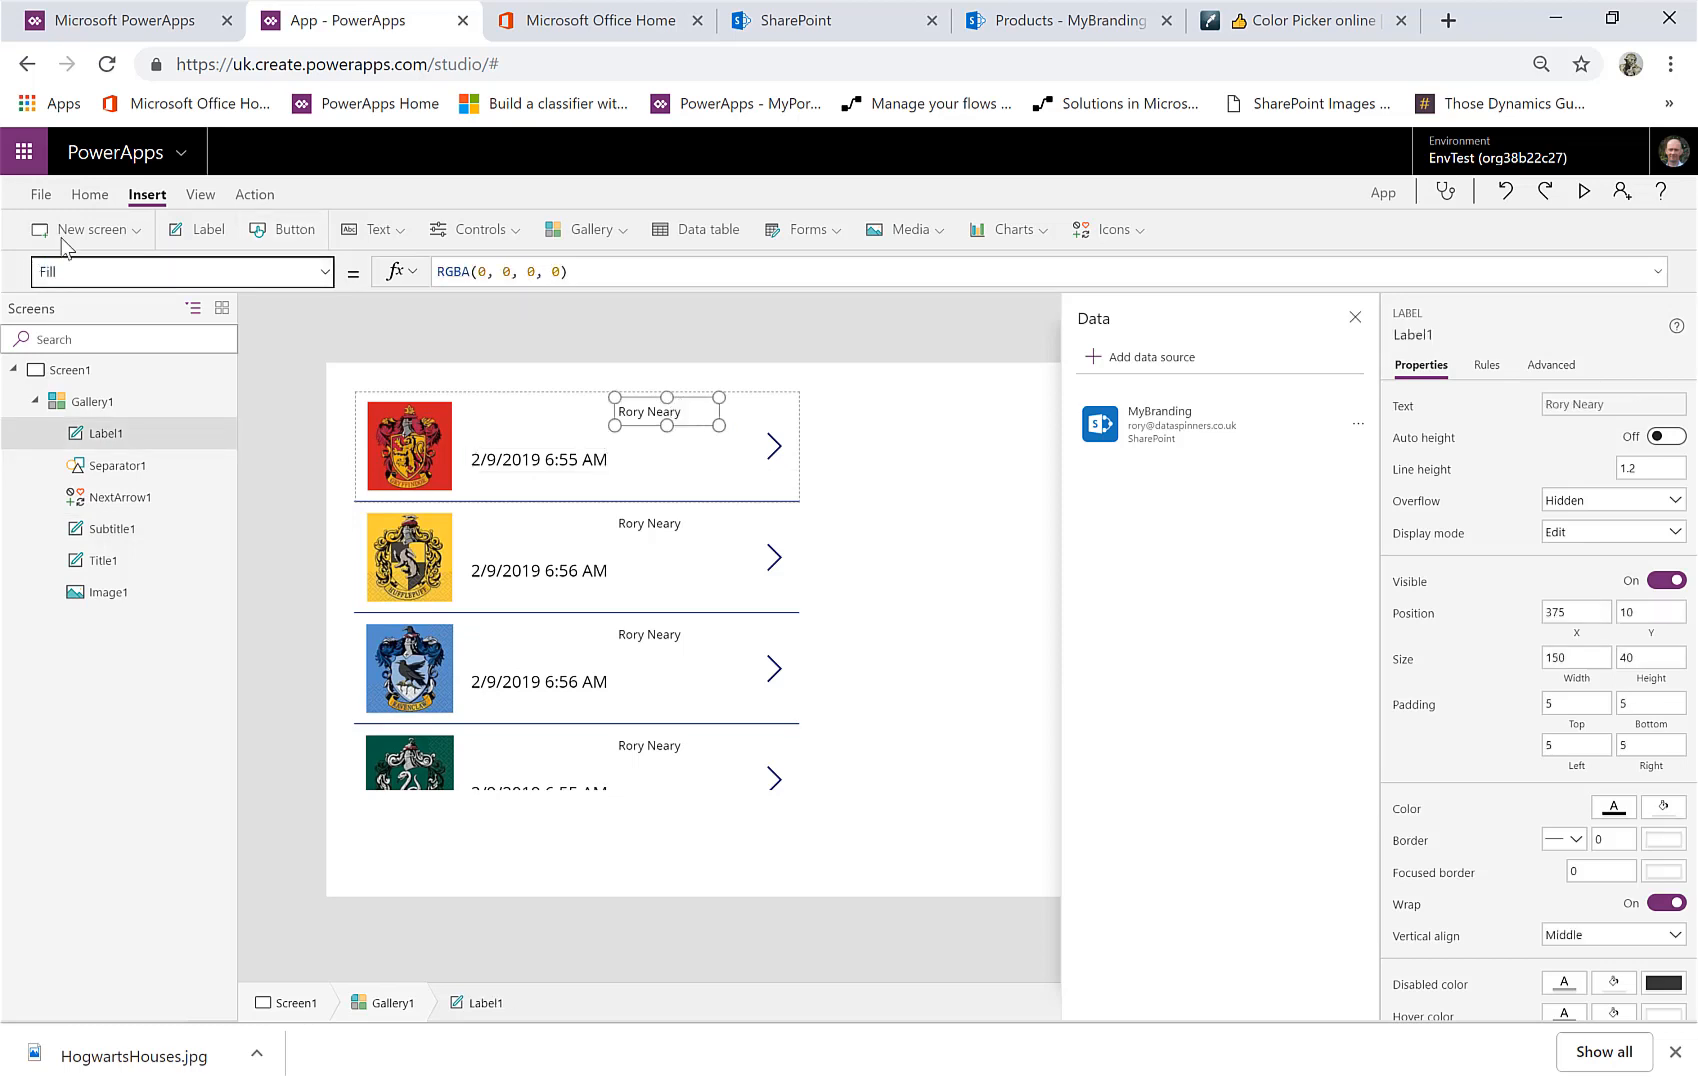
key(Return)
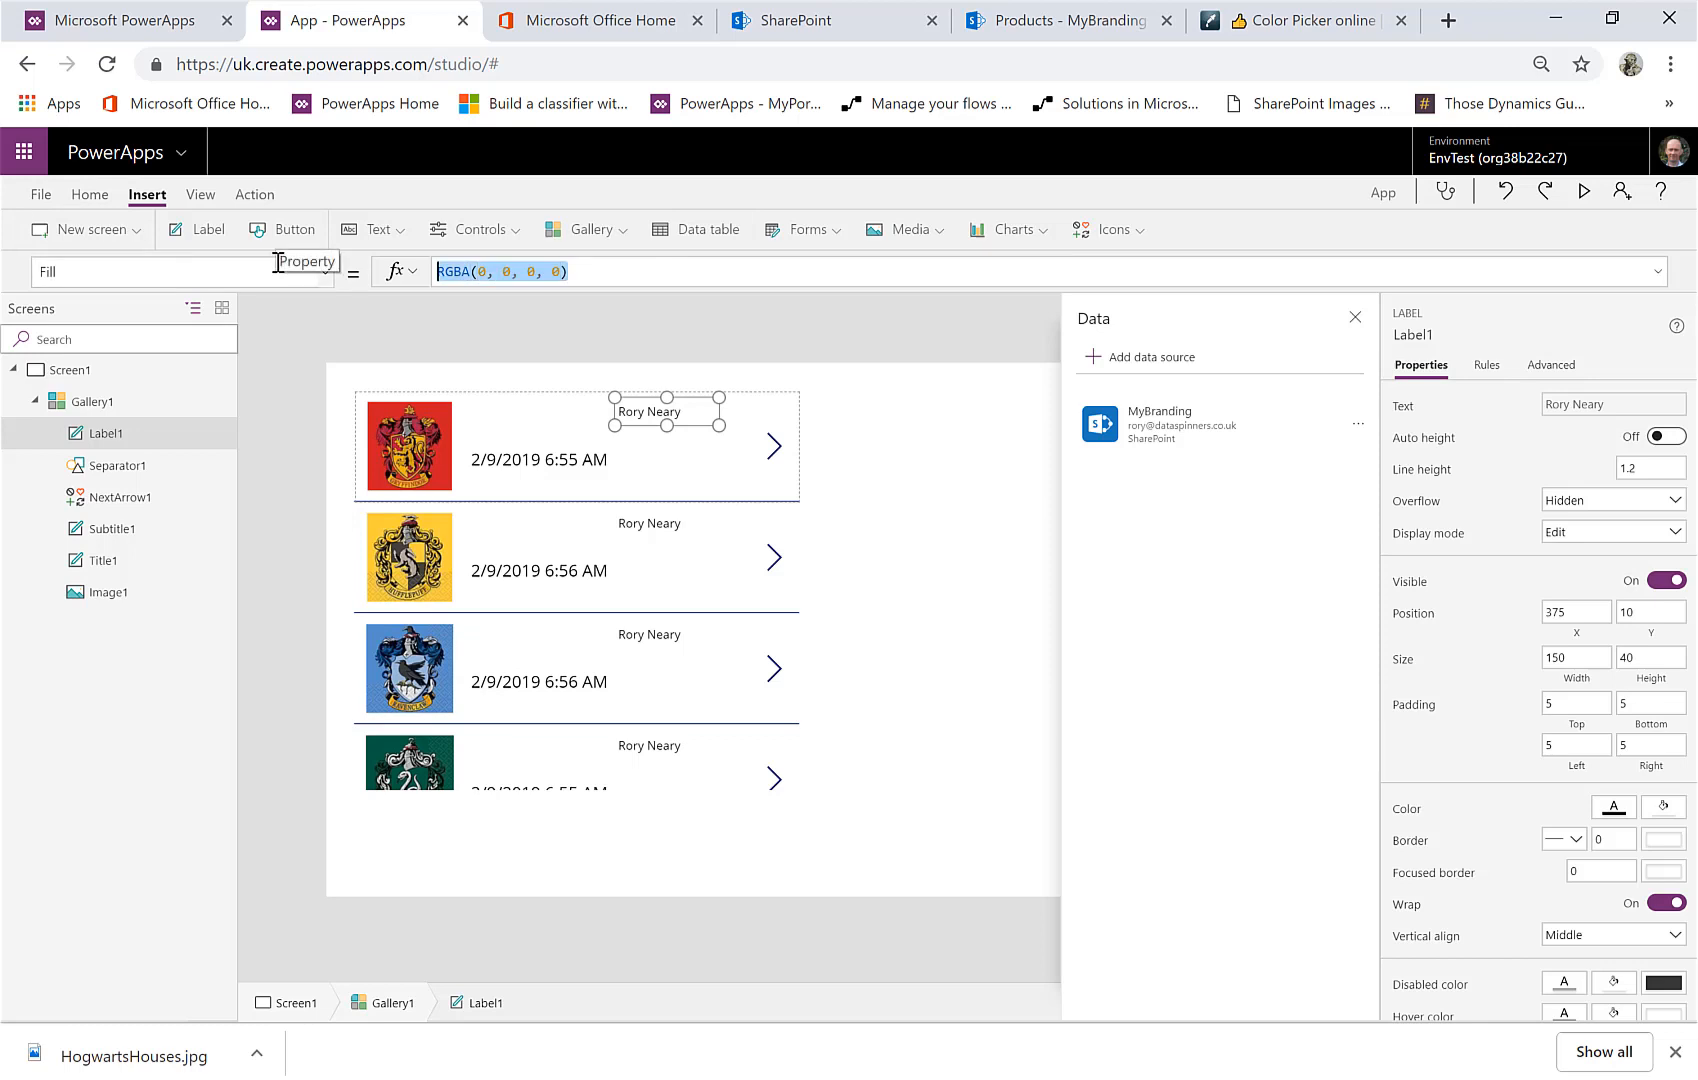
text(hex)
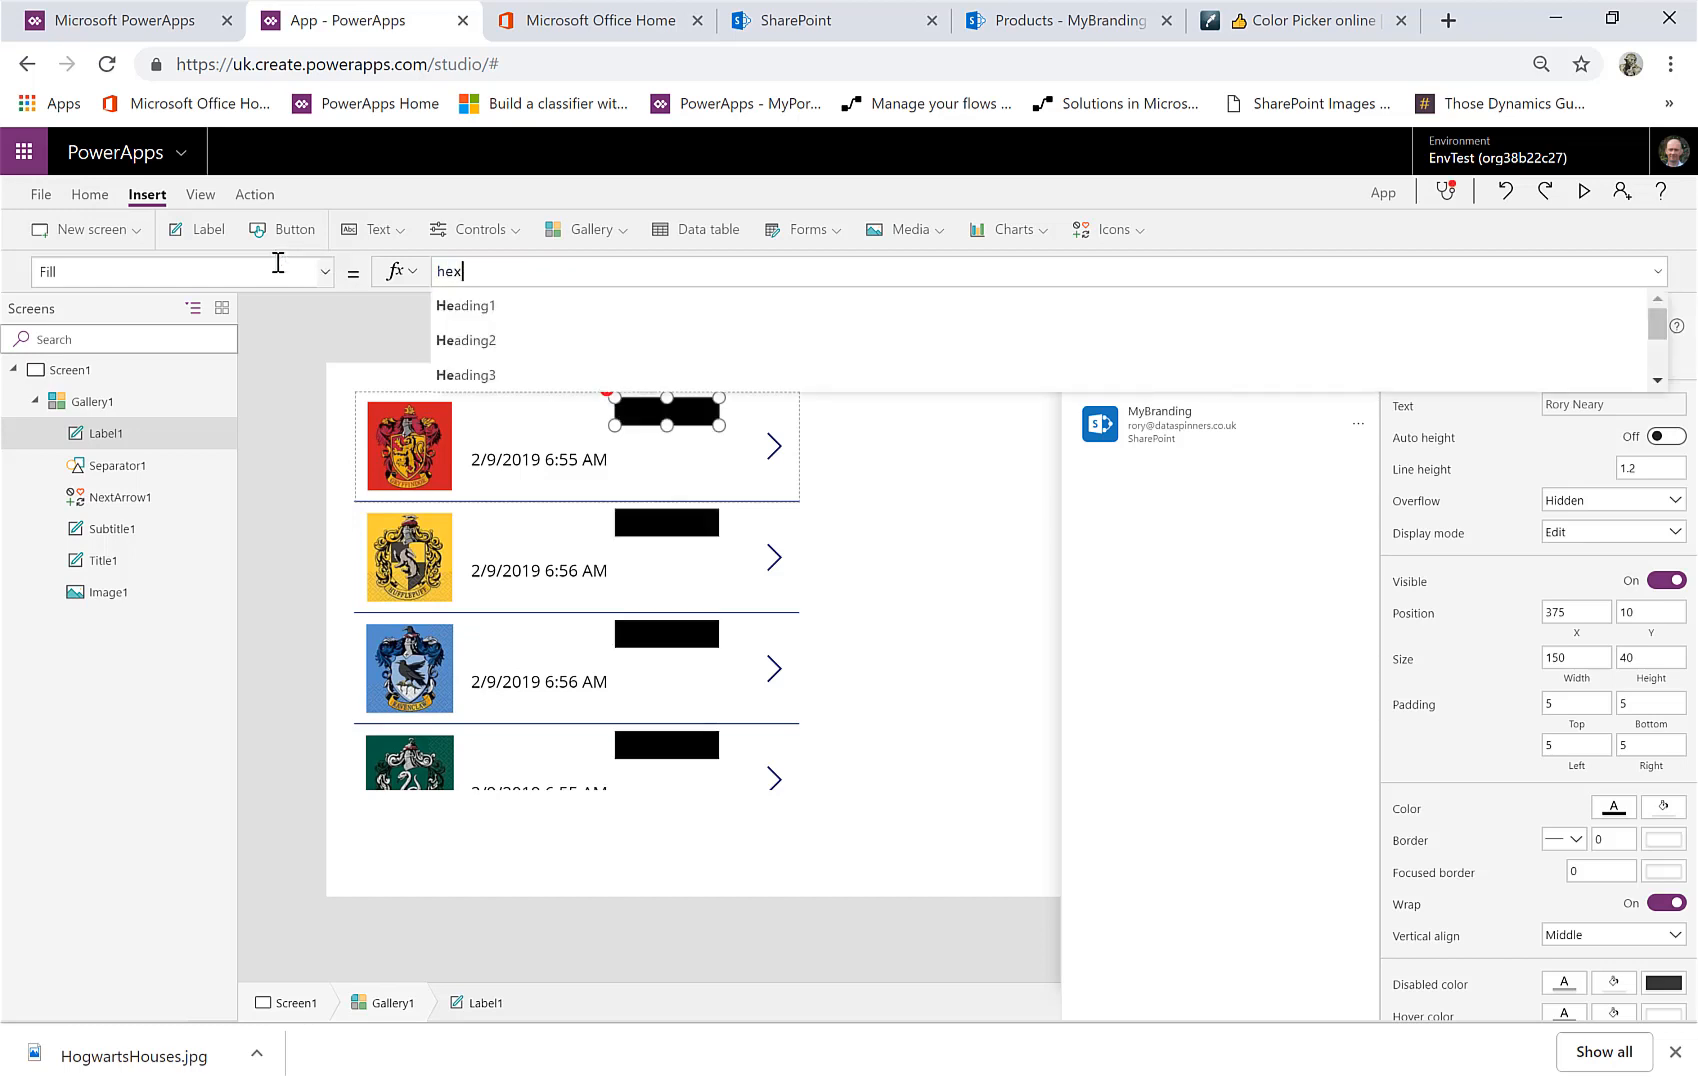
click(509, 305)
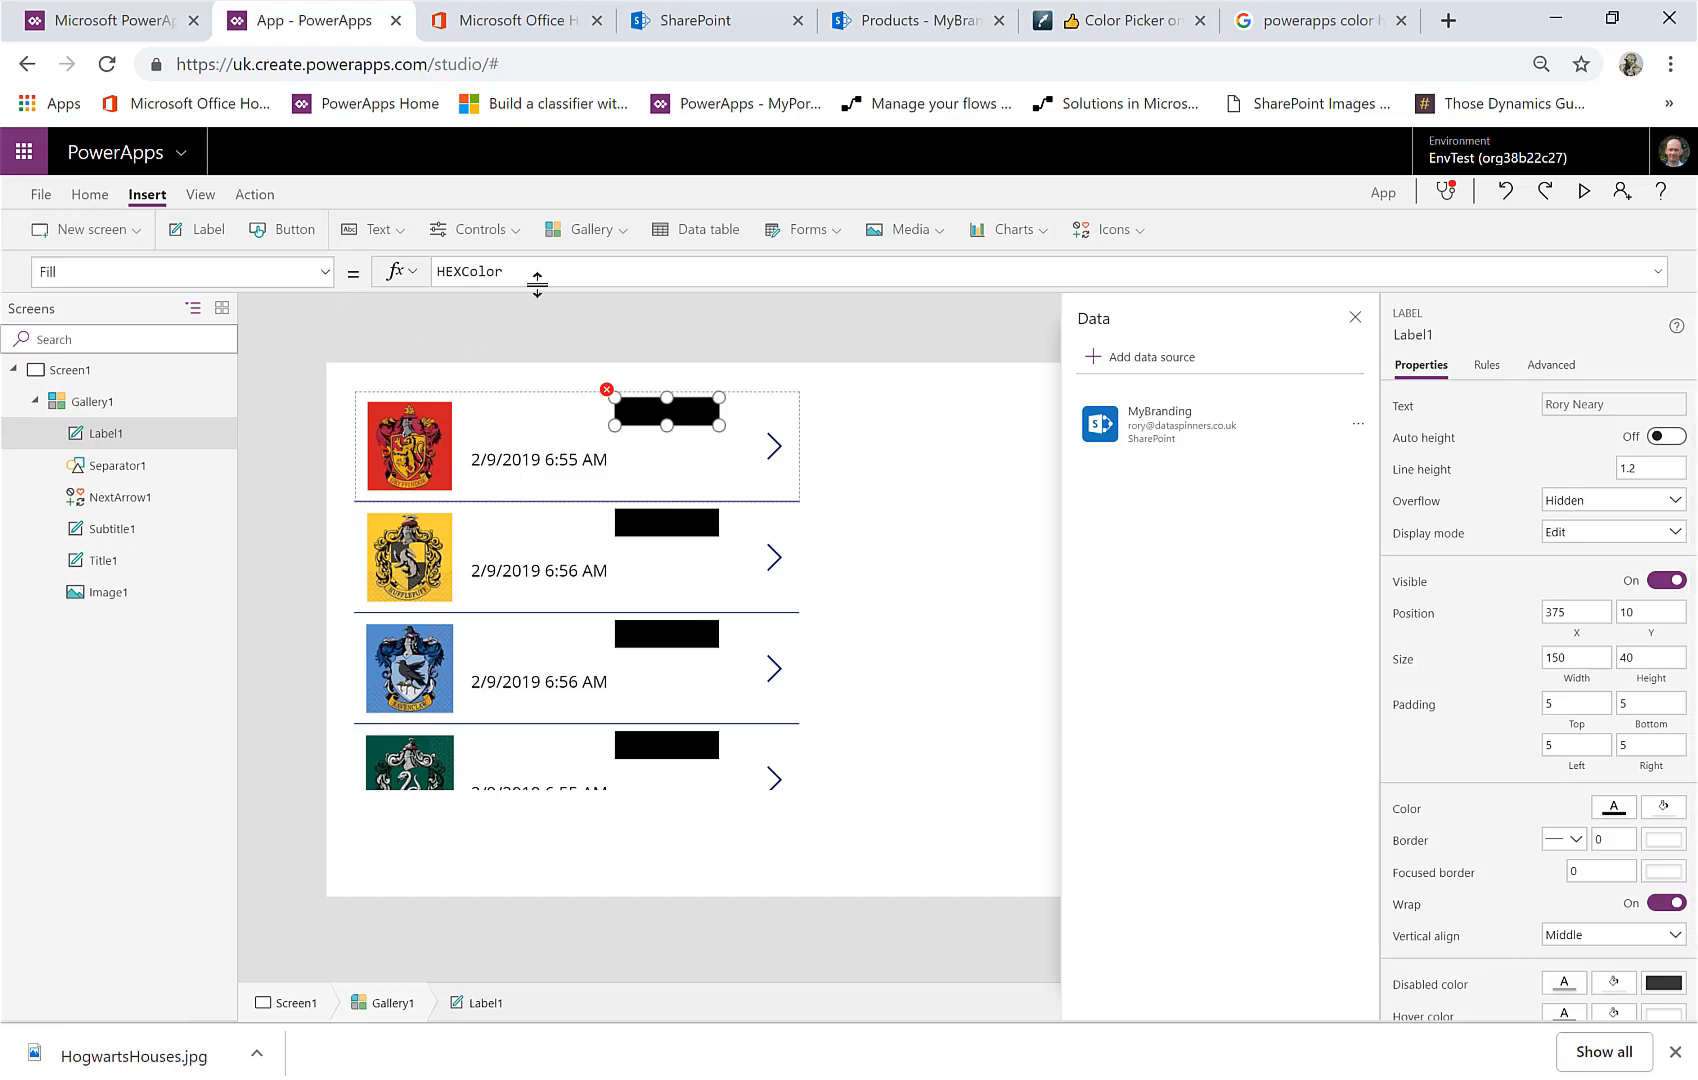
Change the label's Fill formula to ColorValue(HEXColor) and close the data sources pane
click(445, 275)
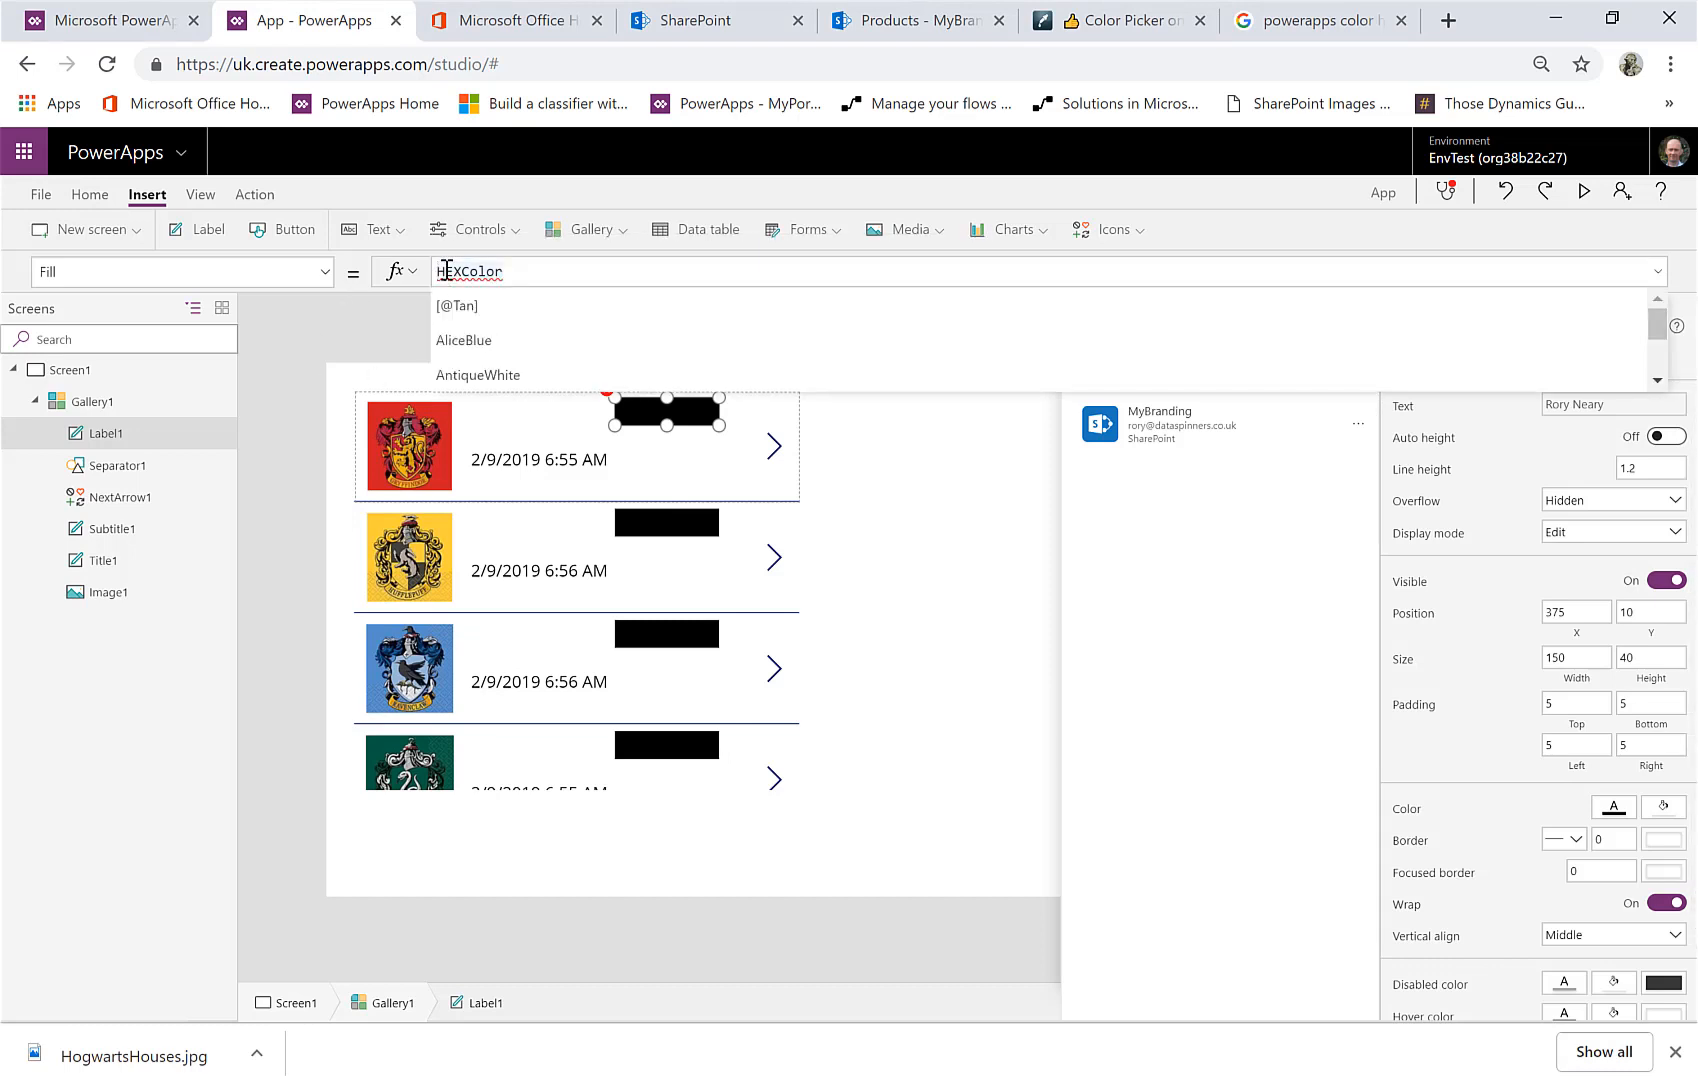
text(Colo)
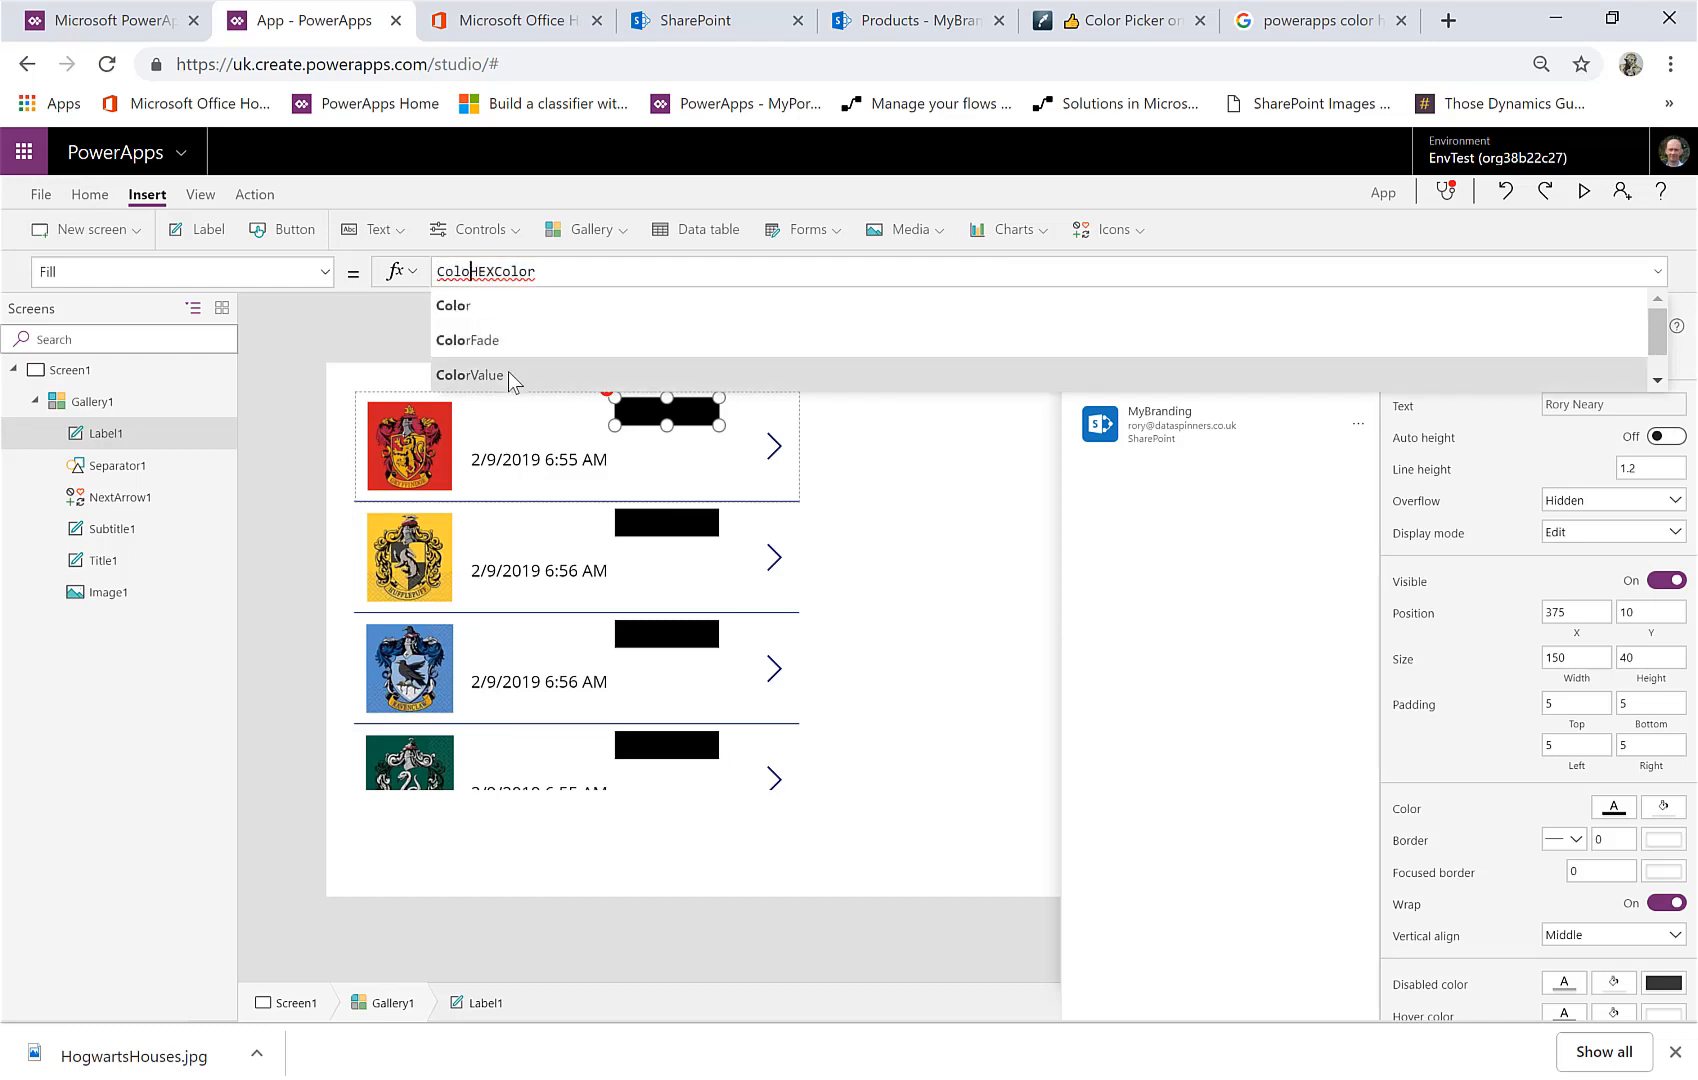
click(508, 371)
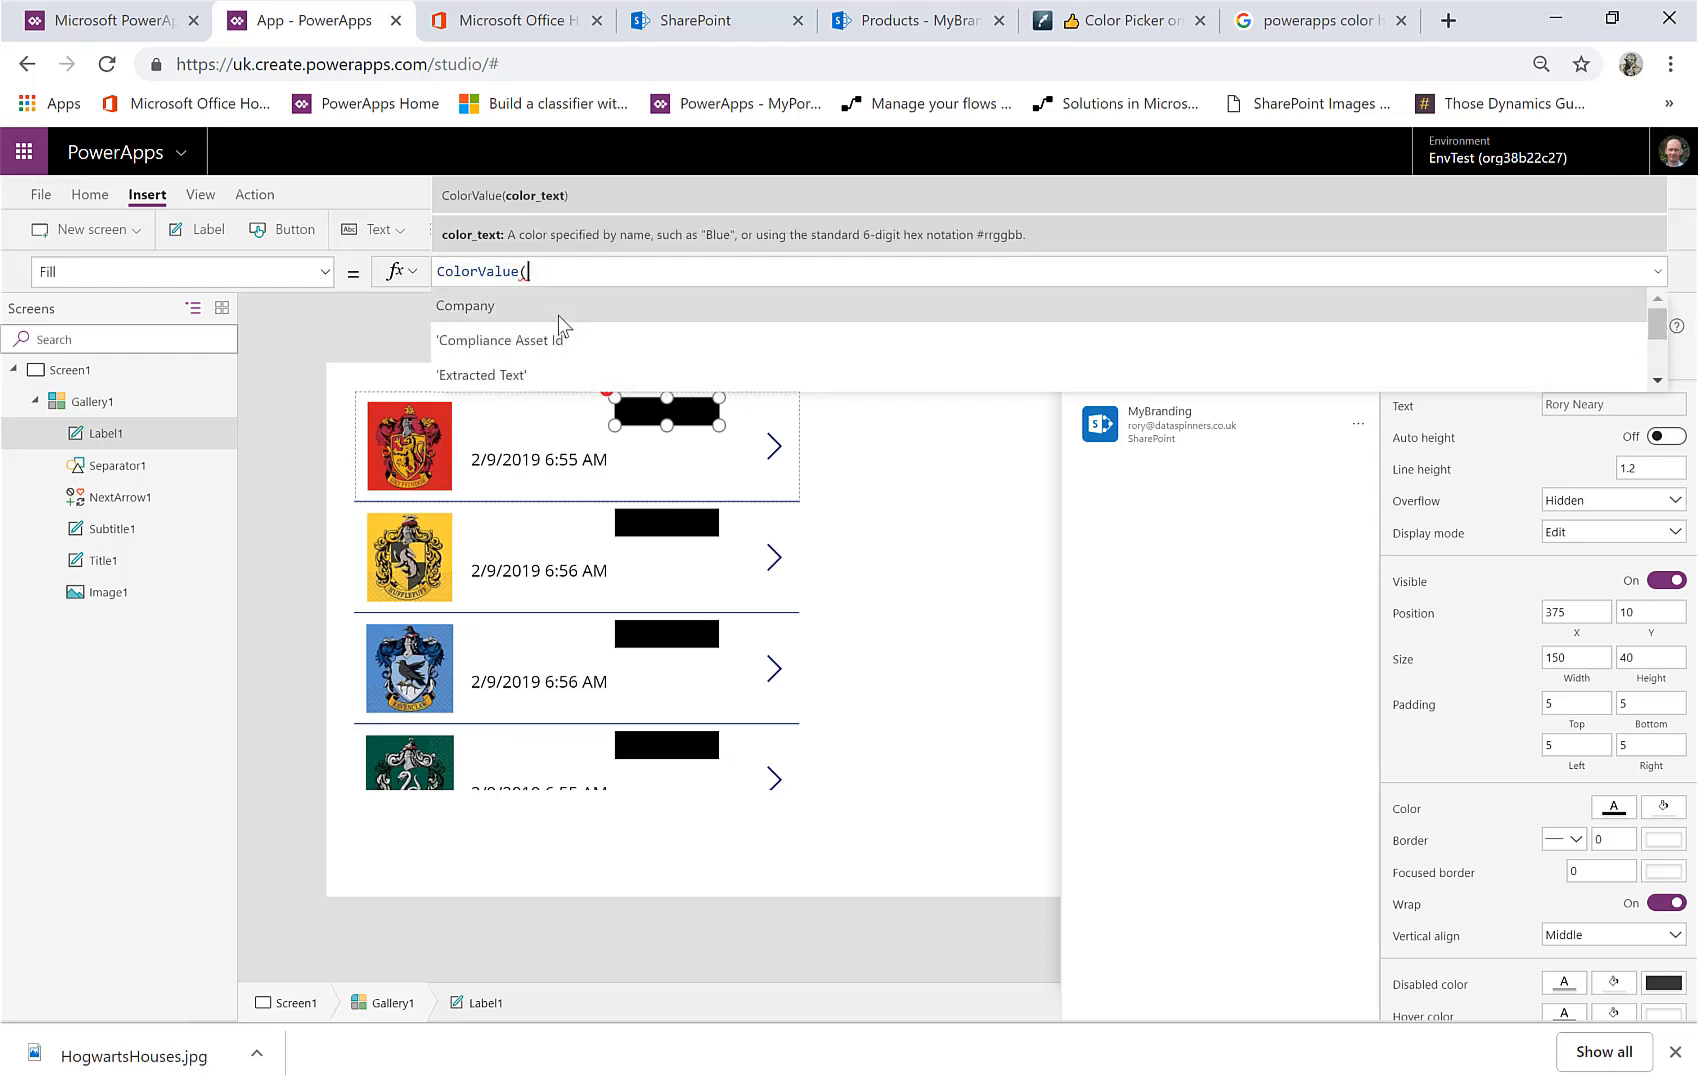
text(hex)
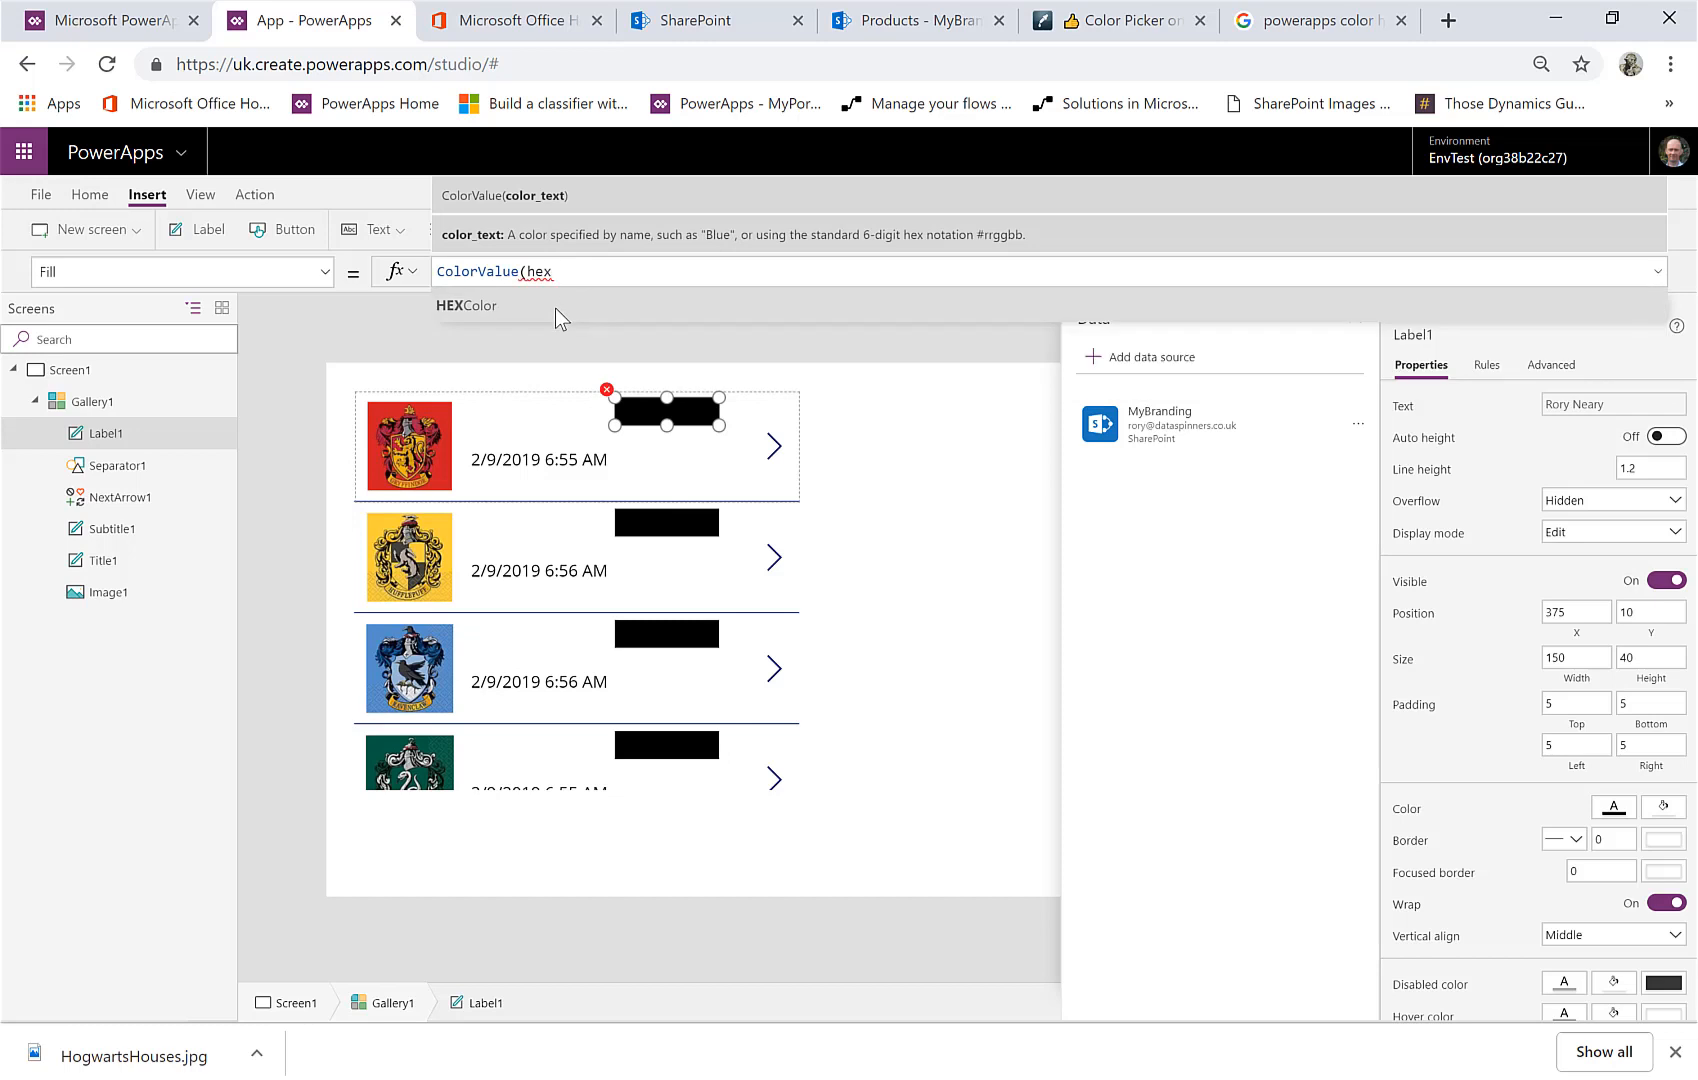
click(555, 308)
text())
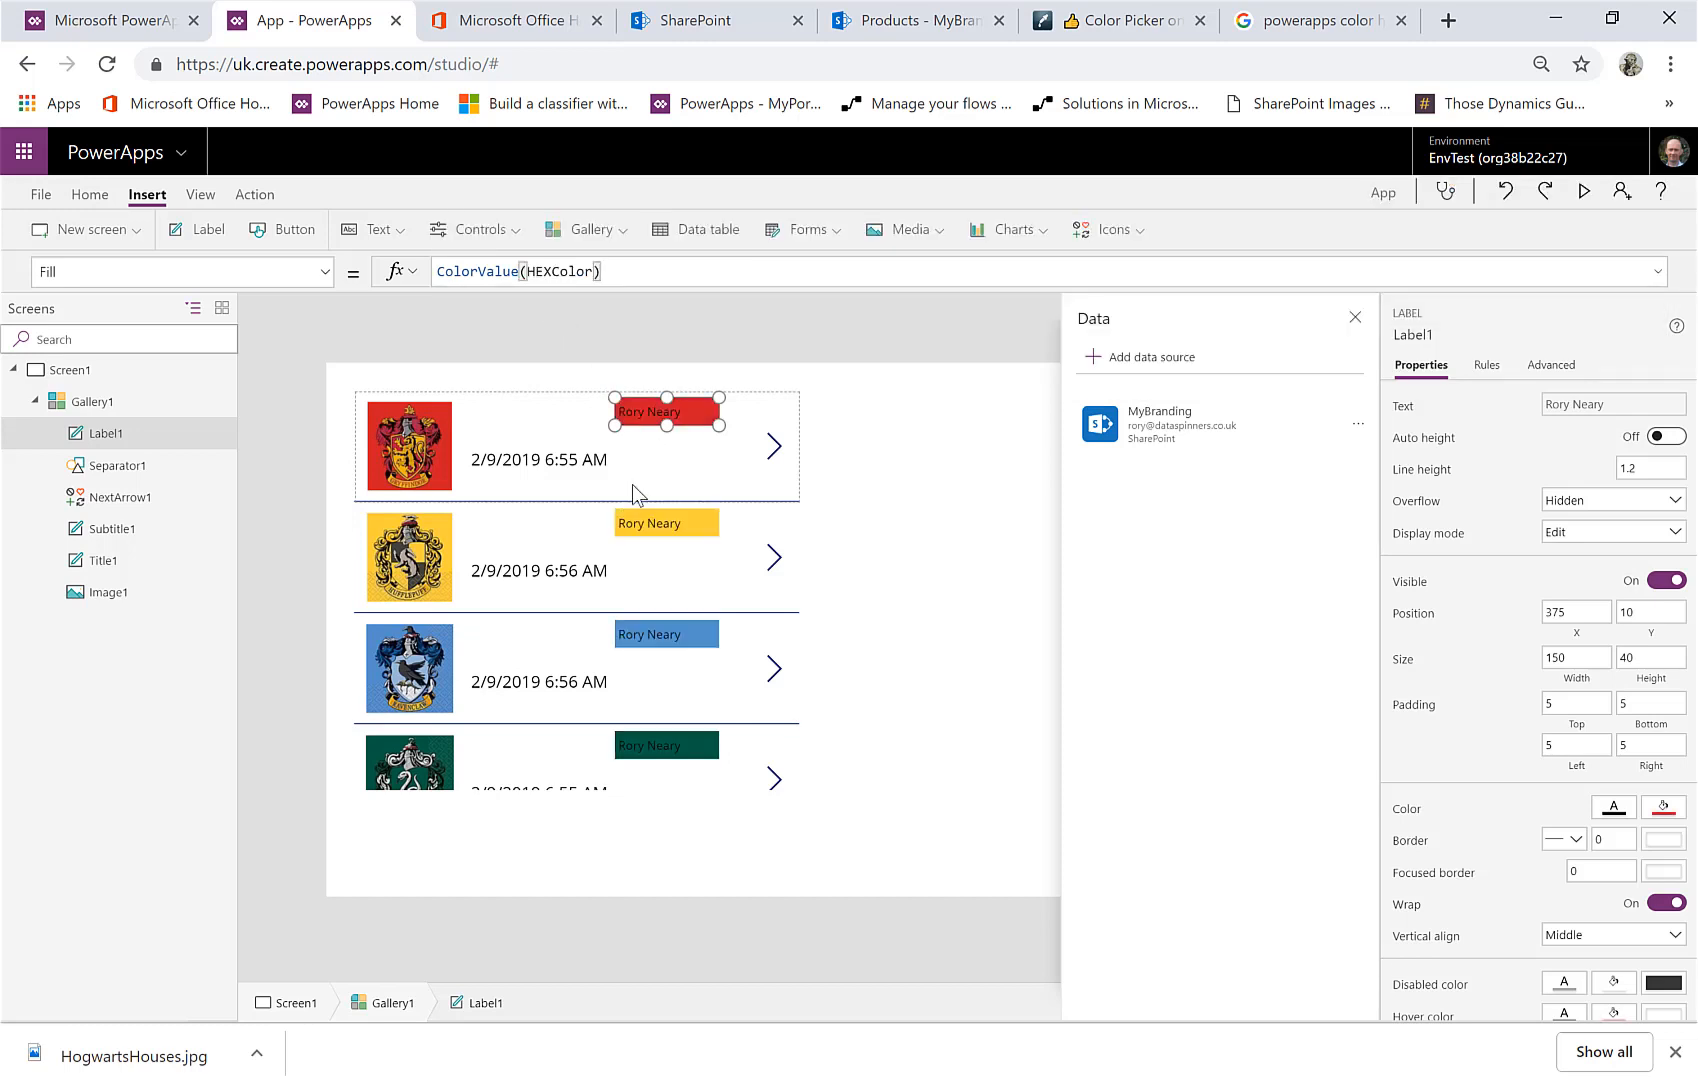
click(588, 484)
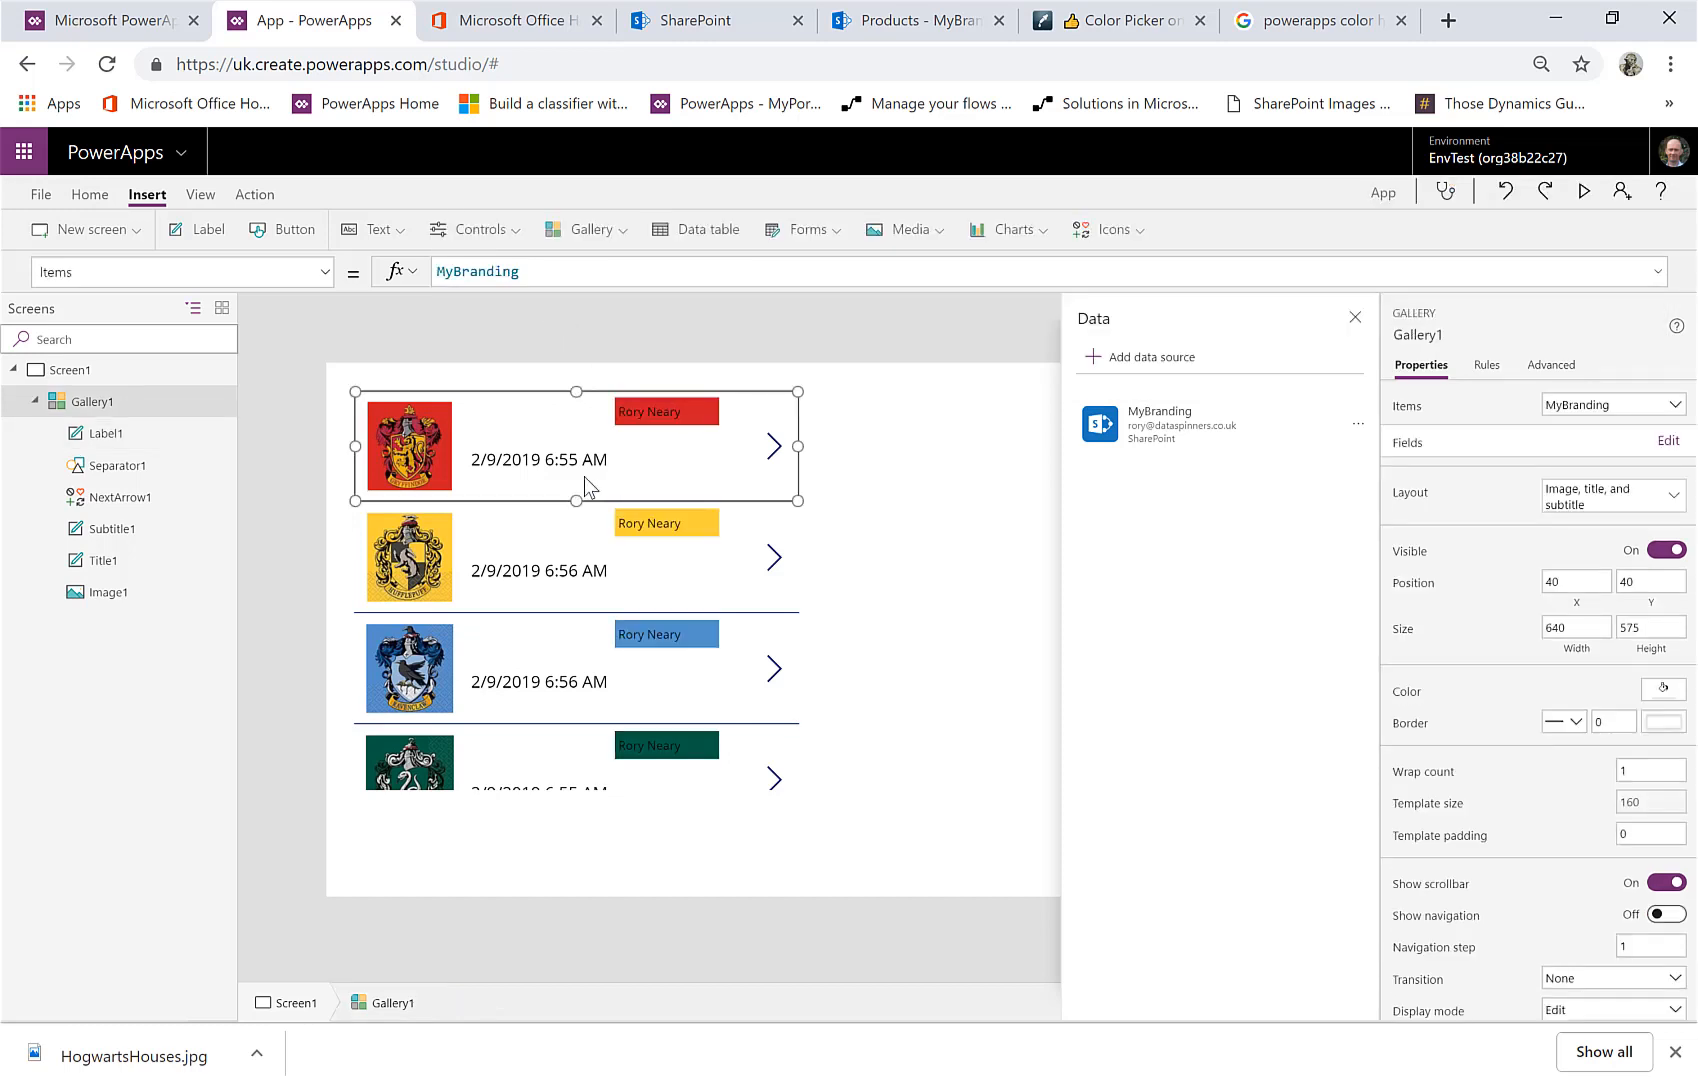
click(1355, 317)
Insert an image control directly on Screen1, outside the gallery, and move it to position 1124, 20
click(701, 890)
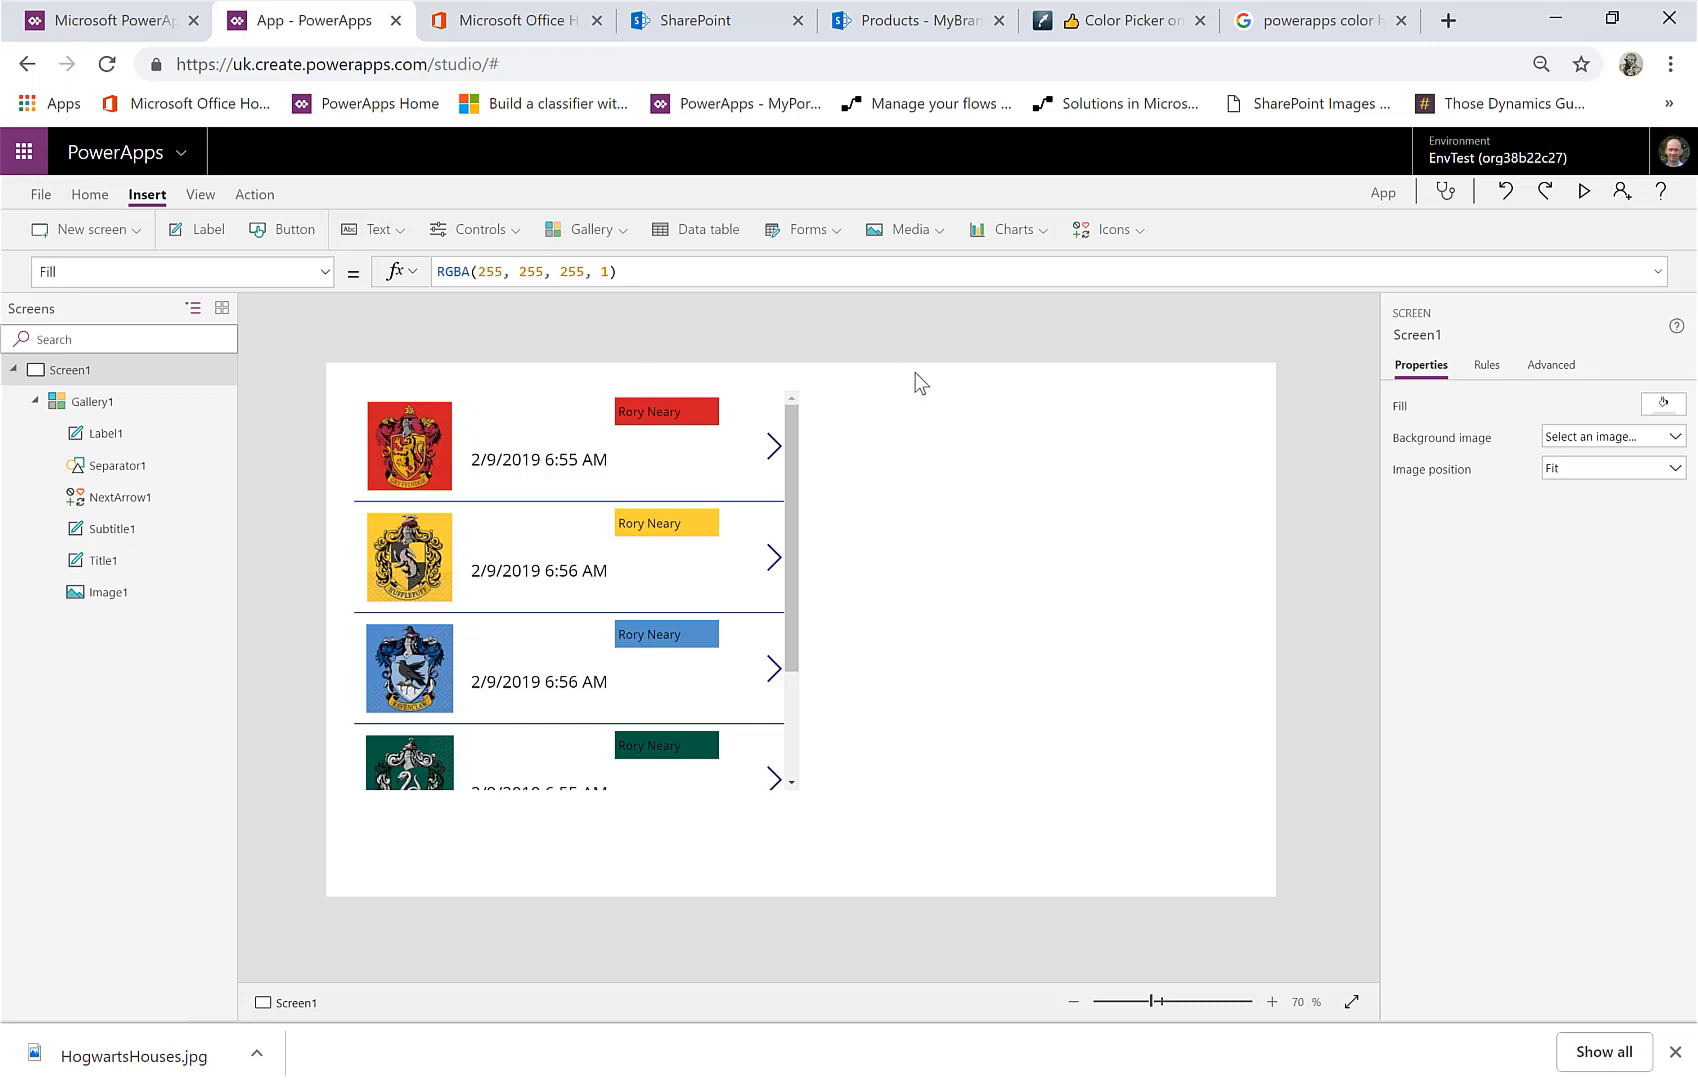
click(912, 231)
click(912, 271)
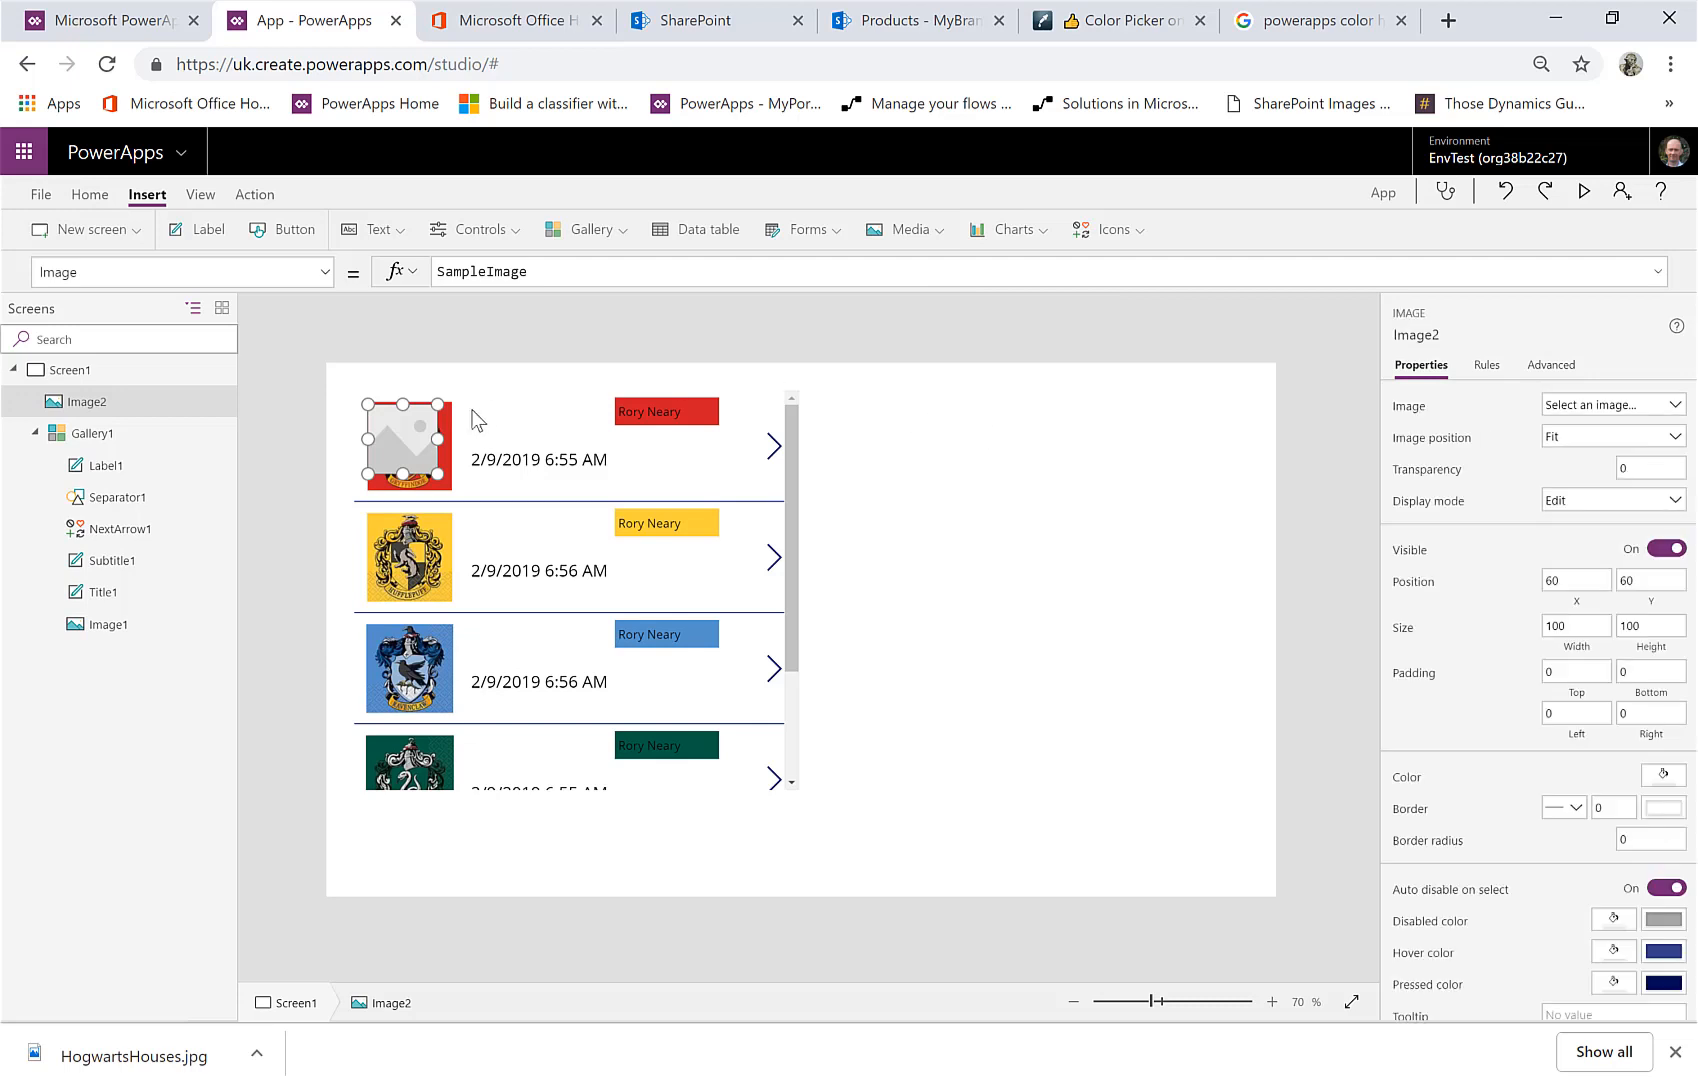
drag(393, 438, 1130, 408)
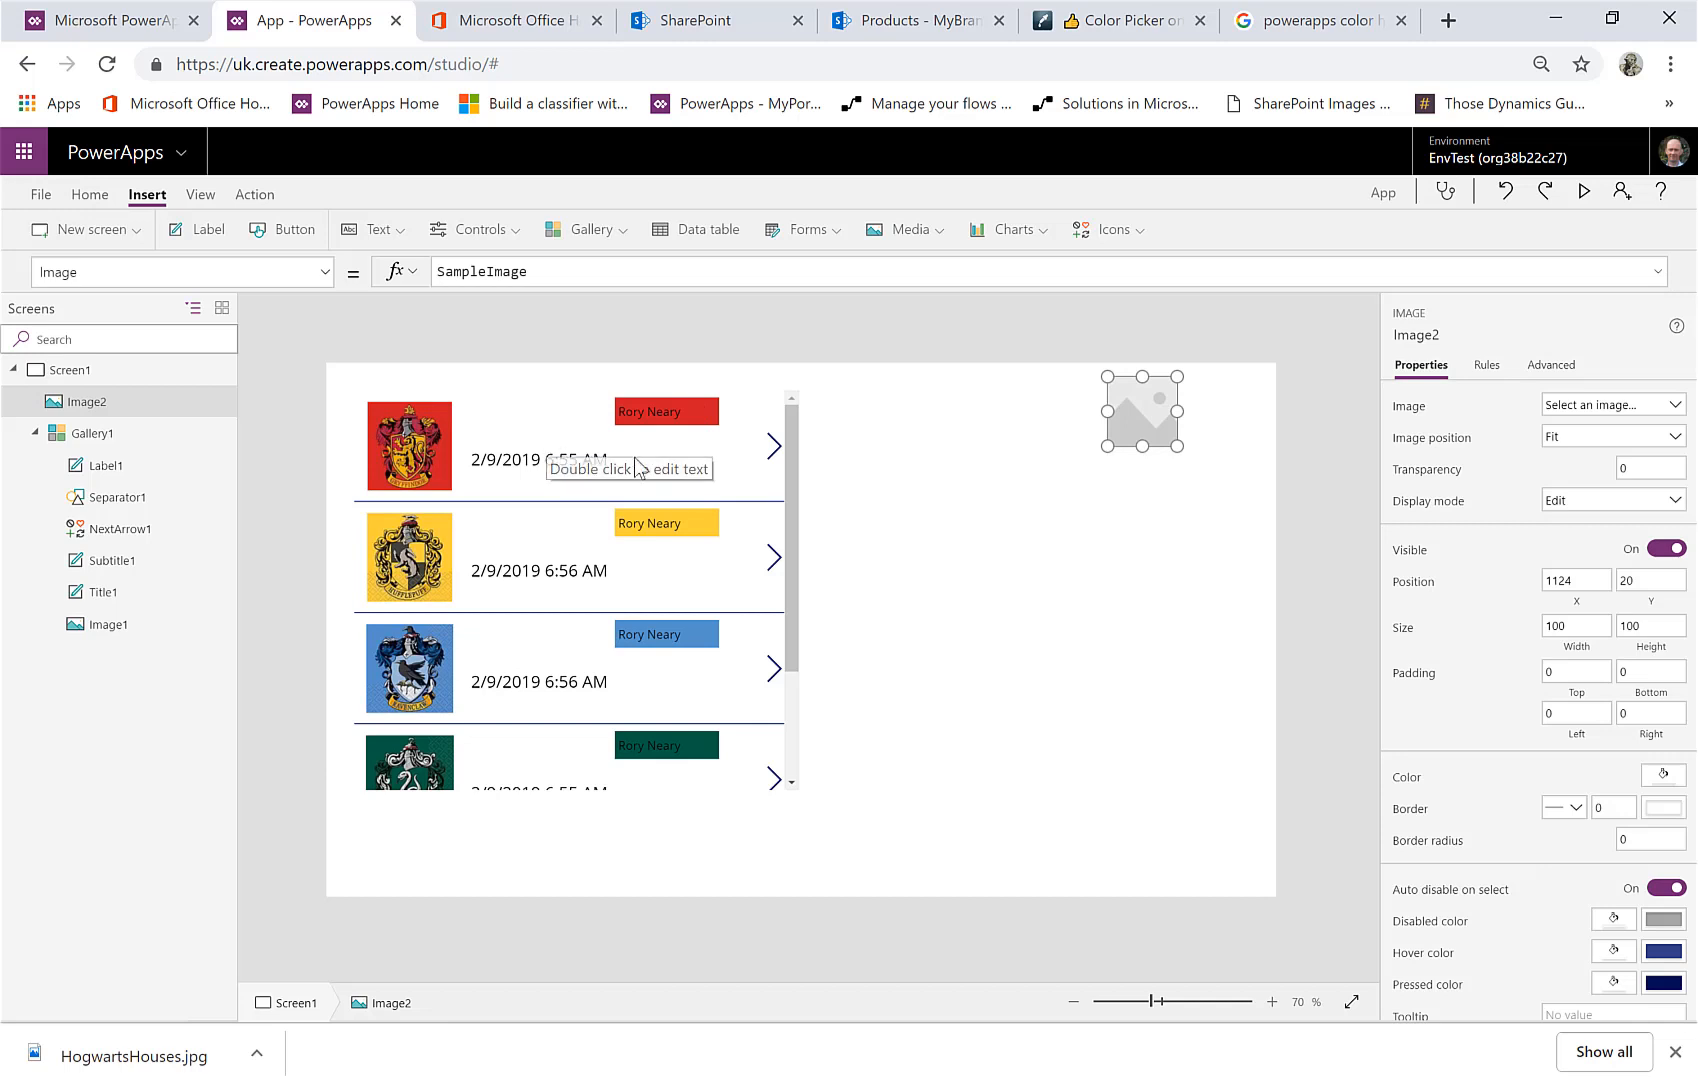
Replace the Image formula of the image outside the gallery with the beginning of First(Filter(MyBranding
click(545, 272)
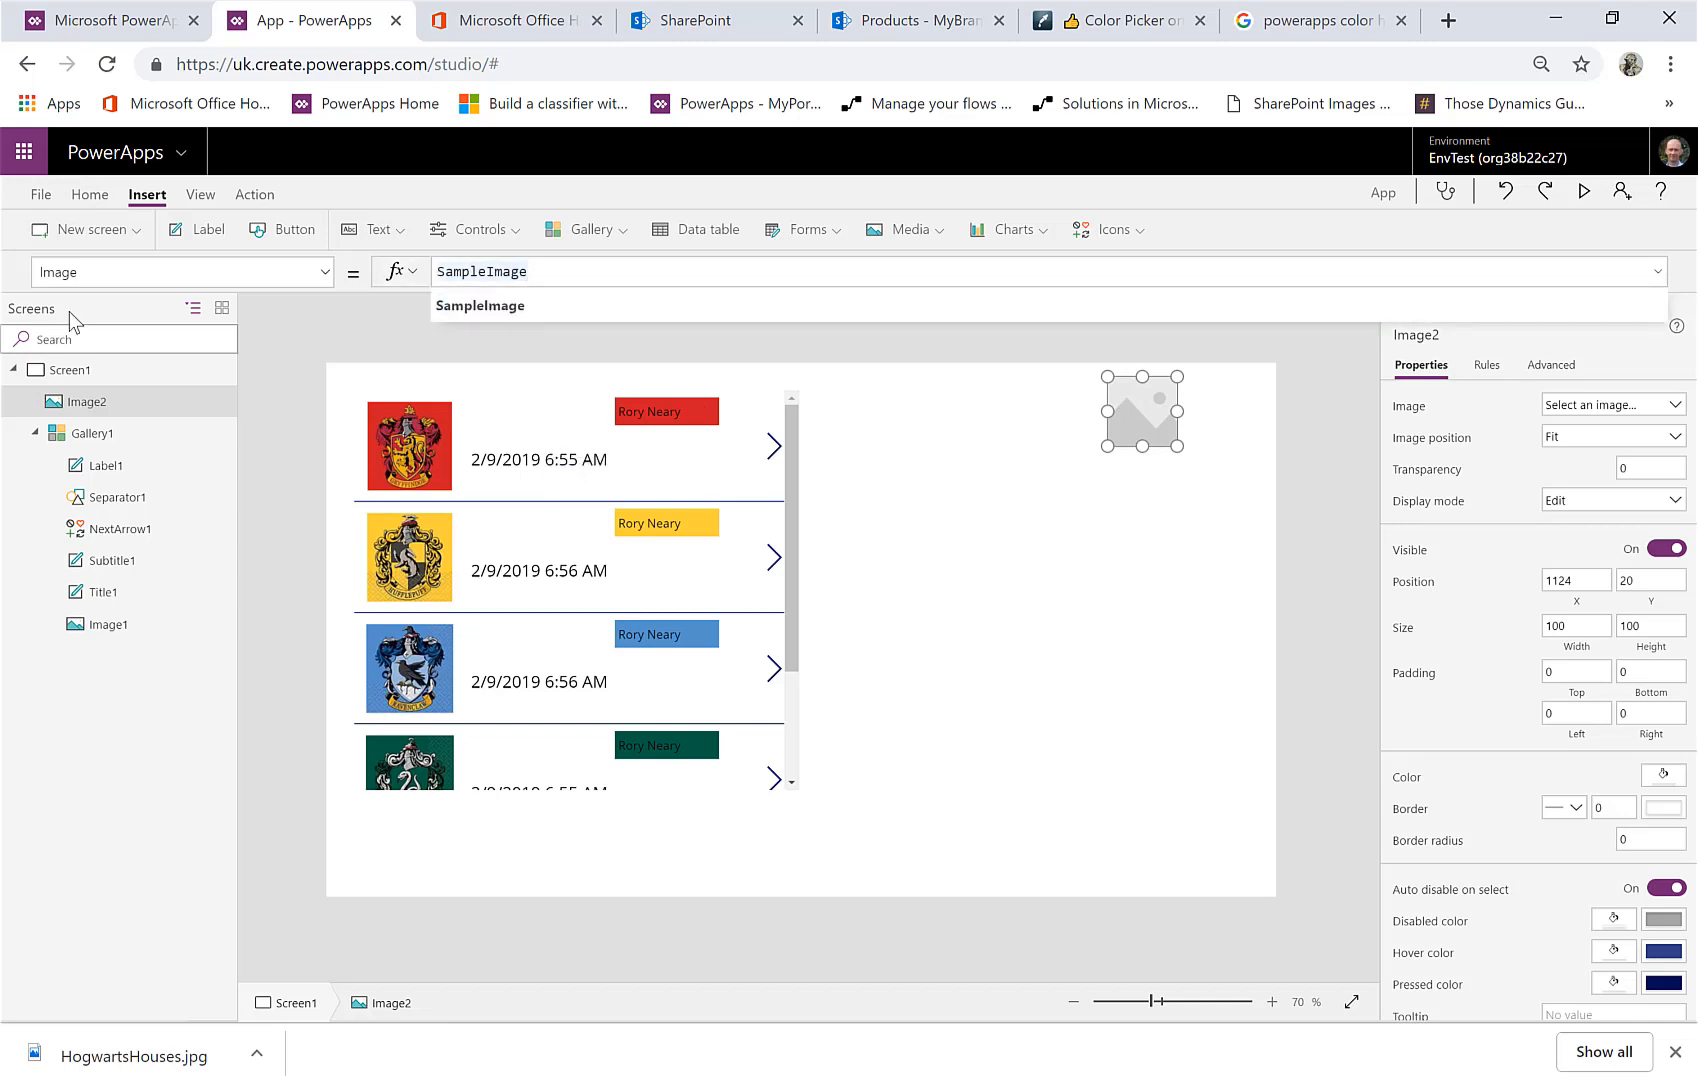
text(First)
key(BackSpace)
key(BackSpace)
key(BackSpace)
key(BackSpace)
key(BackSpace)
key(BackSpace)
key(BackSpace)
key(BackSpace)
key(BackSpace)
key(BackSpace)
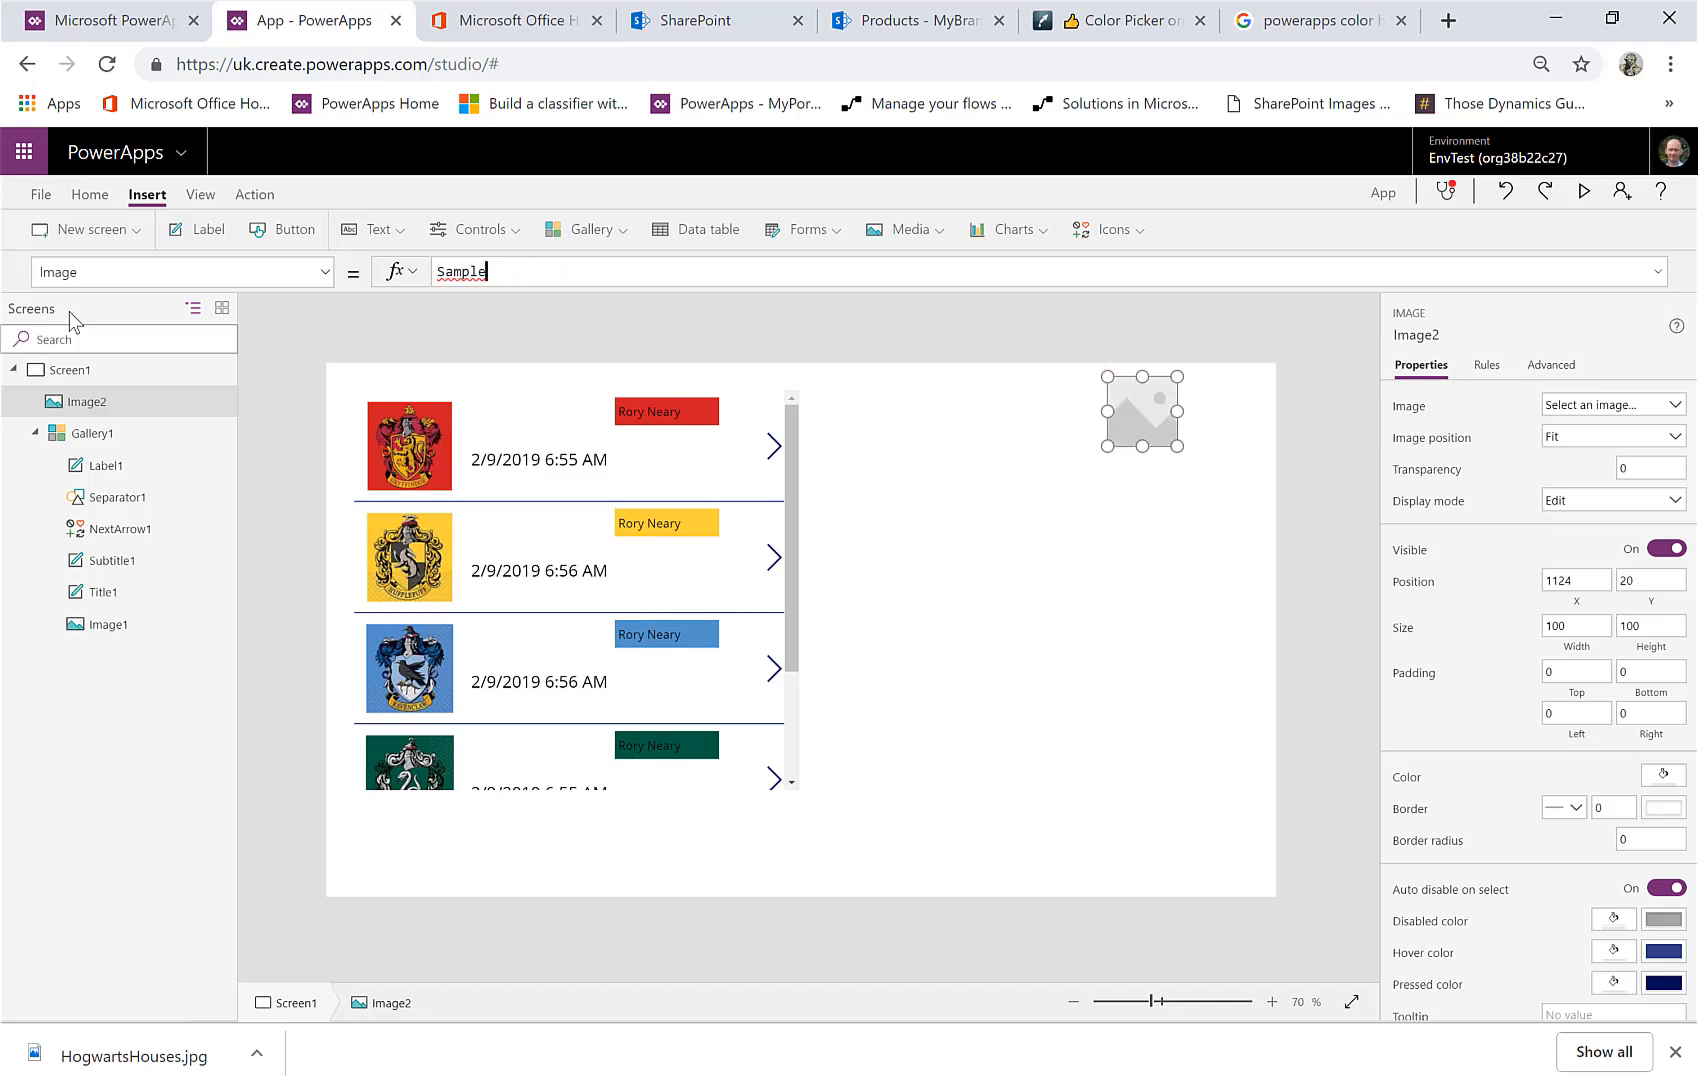
key(BackSpace)
key(BackSpace)
key(BackSpace)
key(BackSpace)
key(BackSpace)
key(BackSpace)
text(First()
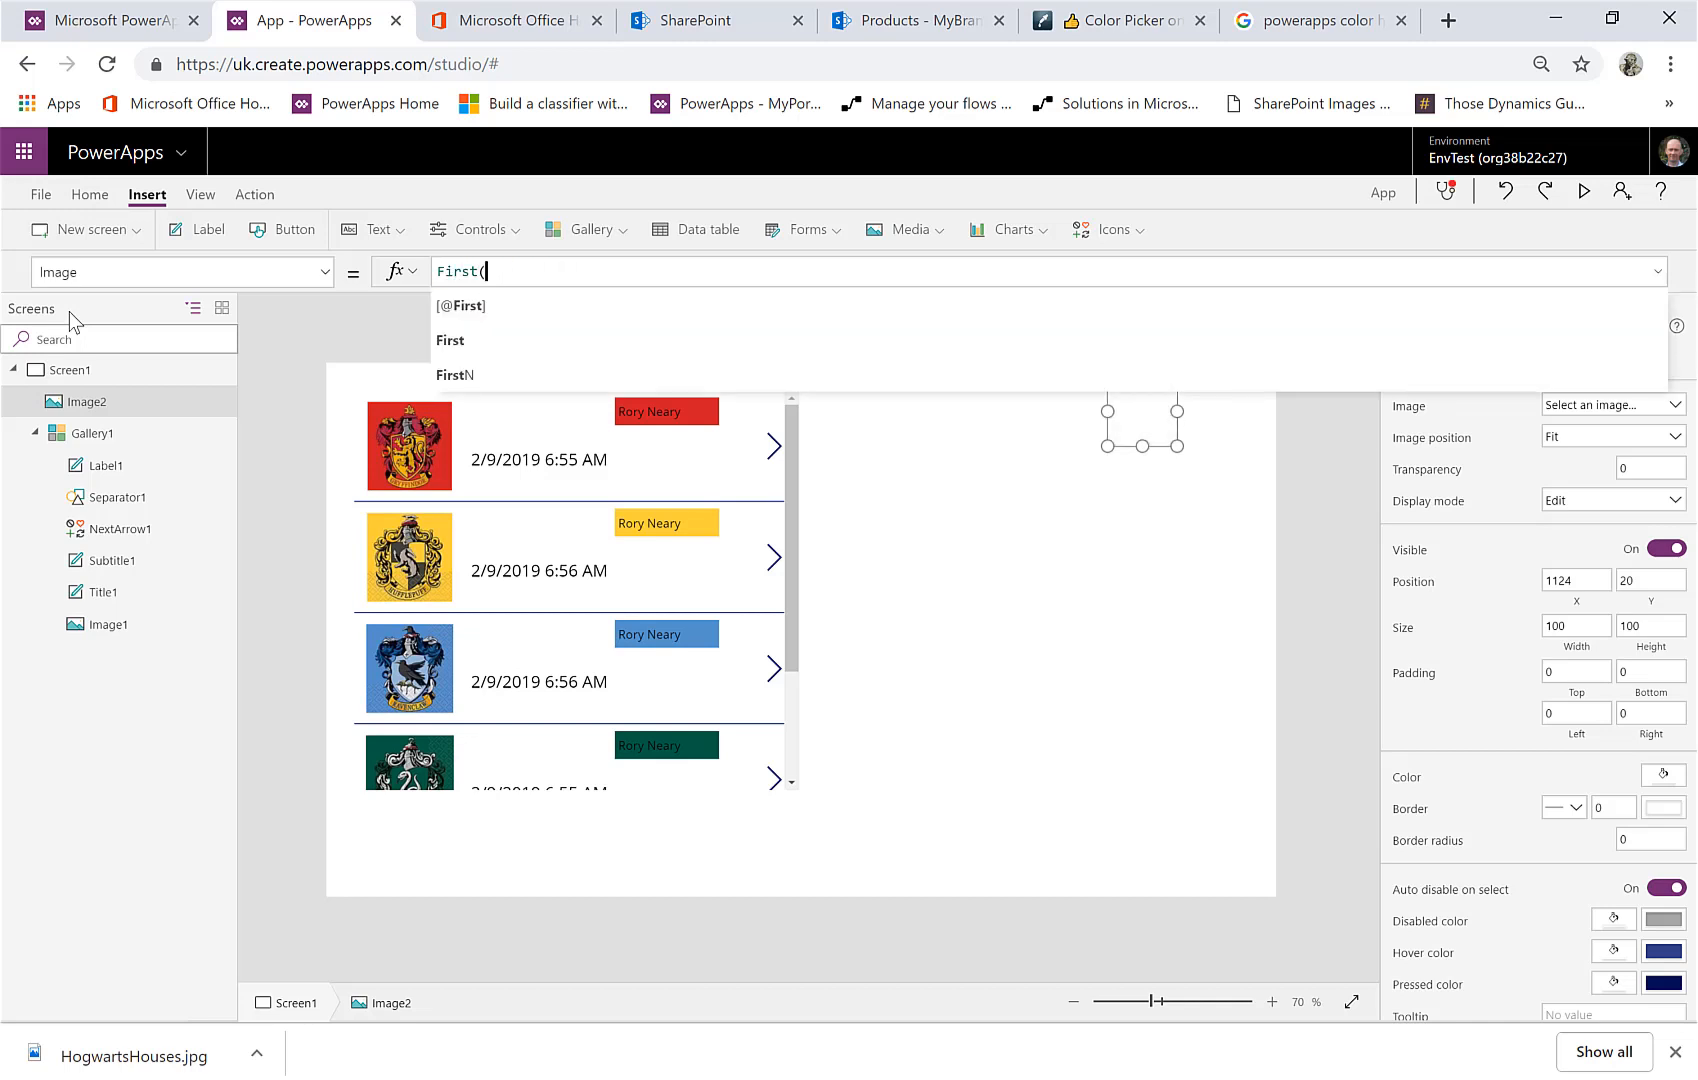
text(filter)
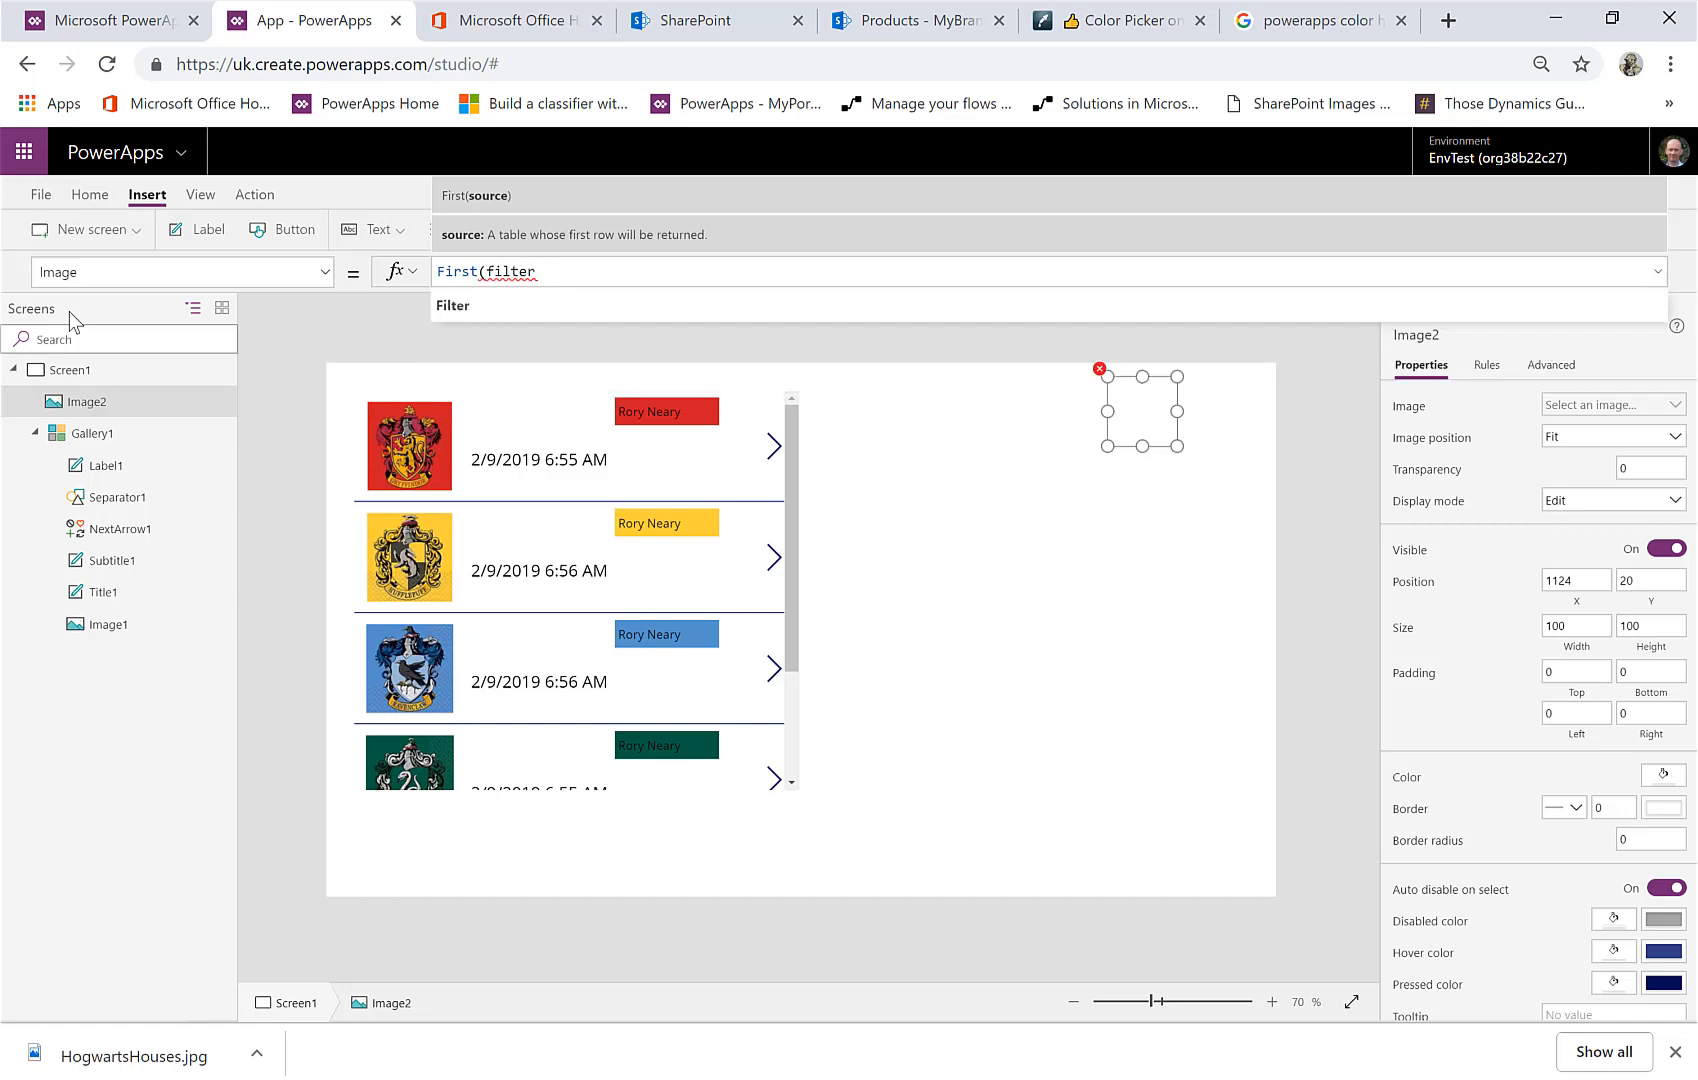
text(()
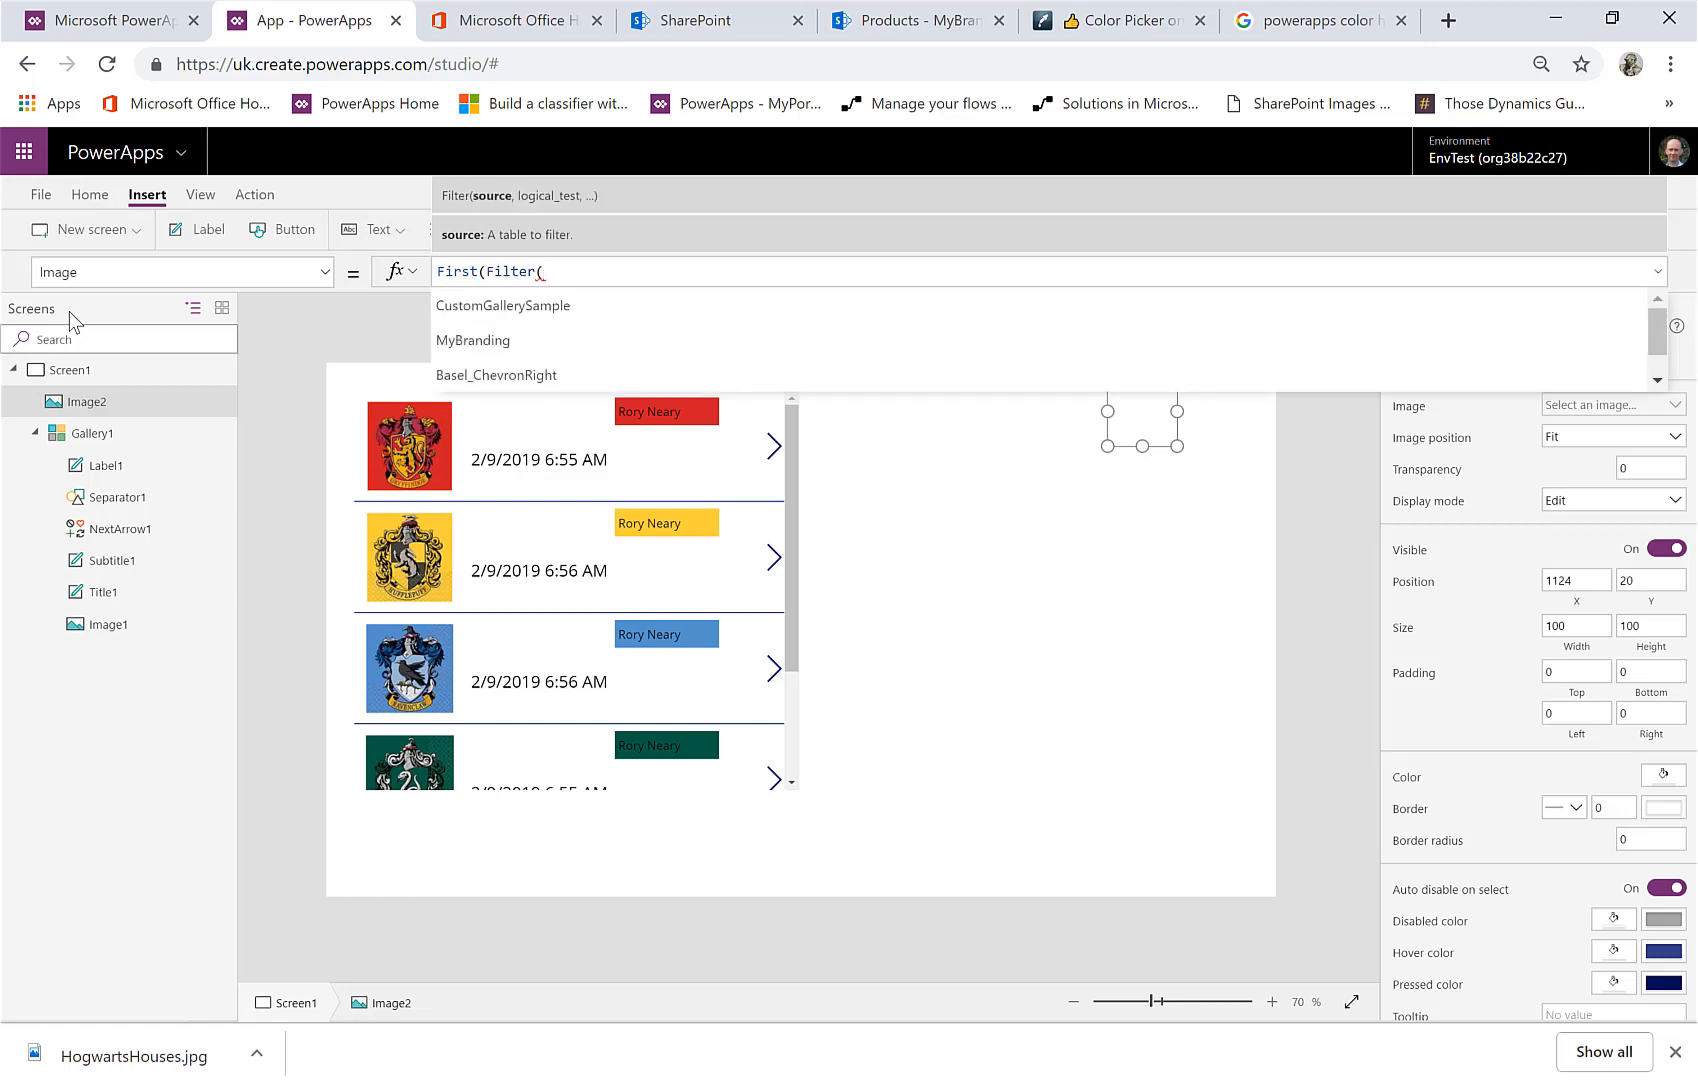
click(470, 339)
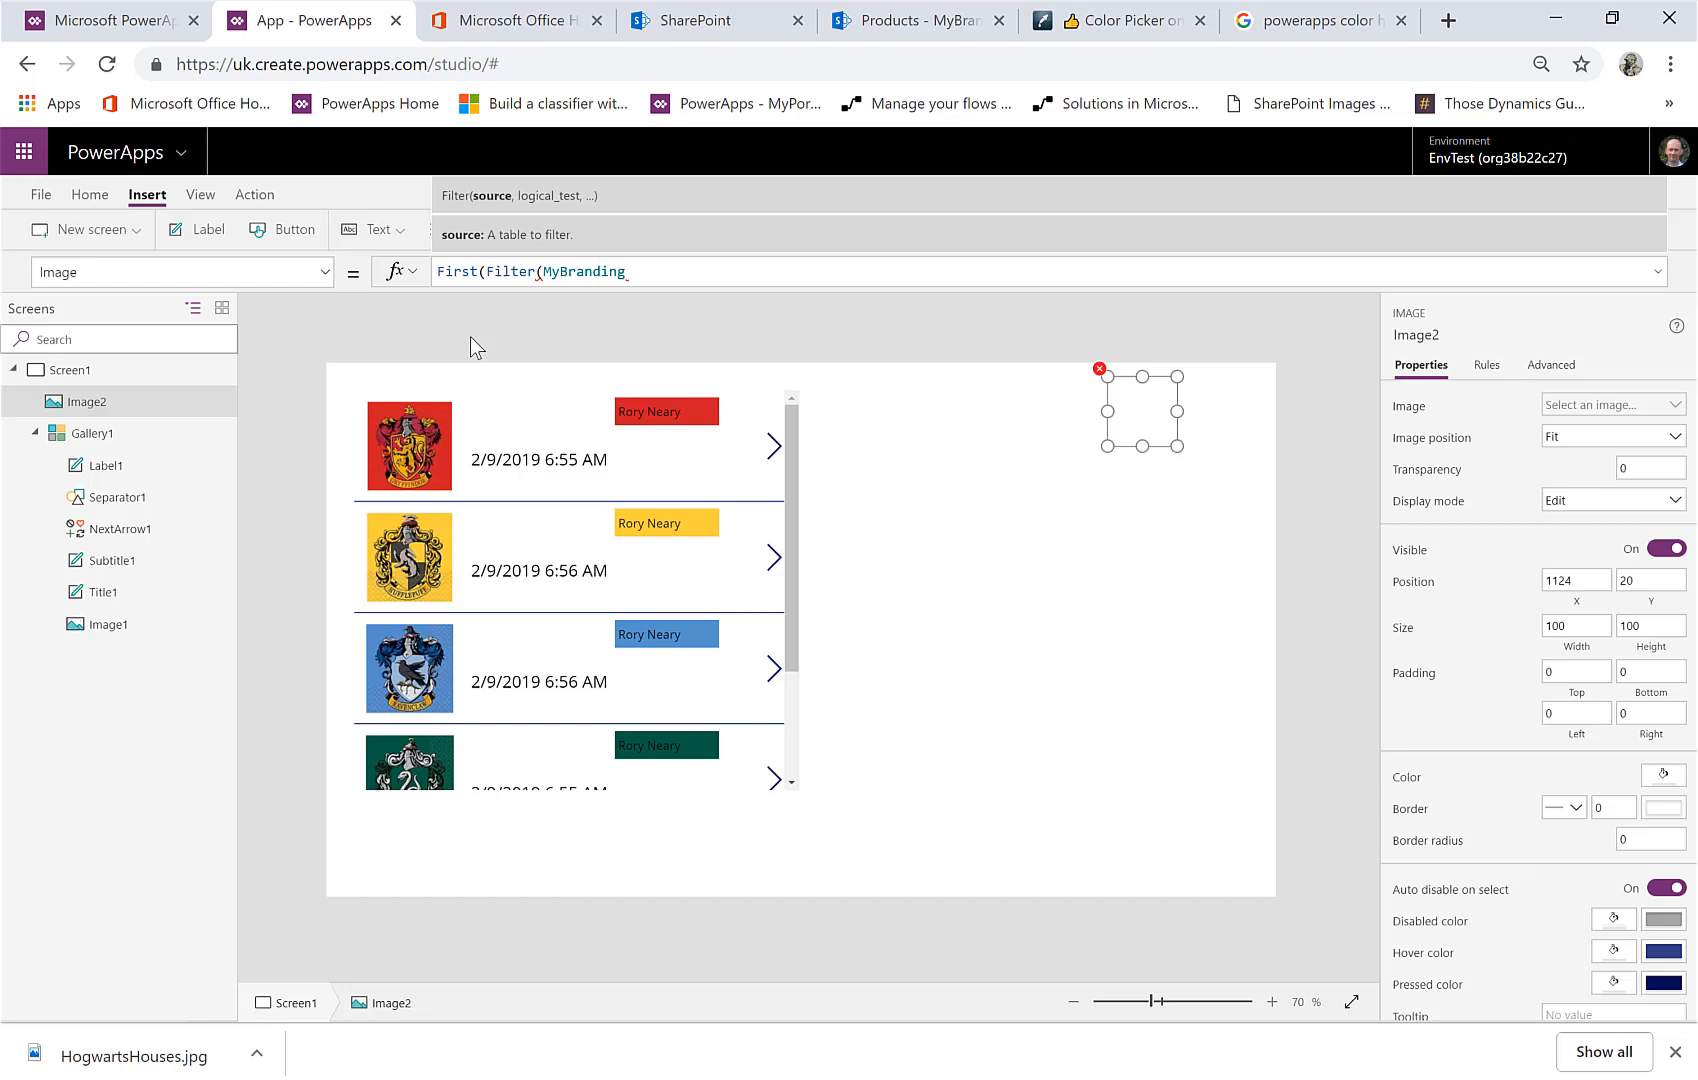
Remove the Filter function from the image's formula, keeping First and the MyBranding source
key(Left)
key(Left)
key(Left)
key(Left)
key(Left)
key(Left)
key(Left)
key(Left)
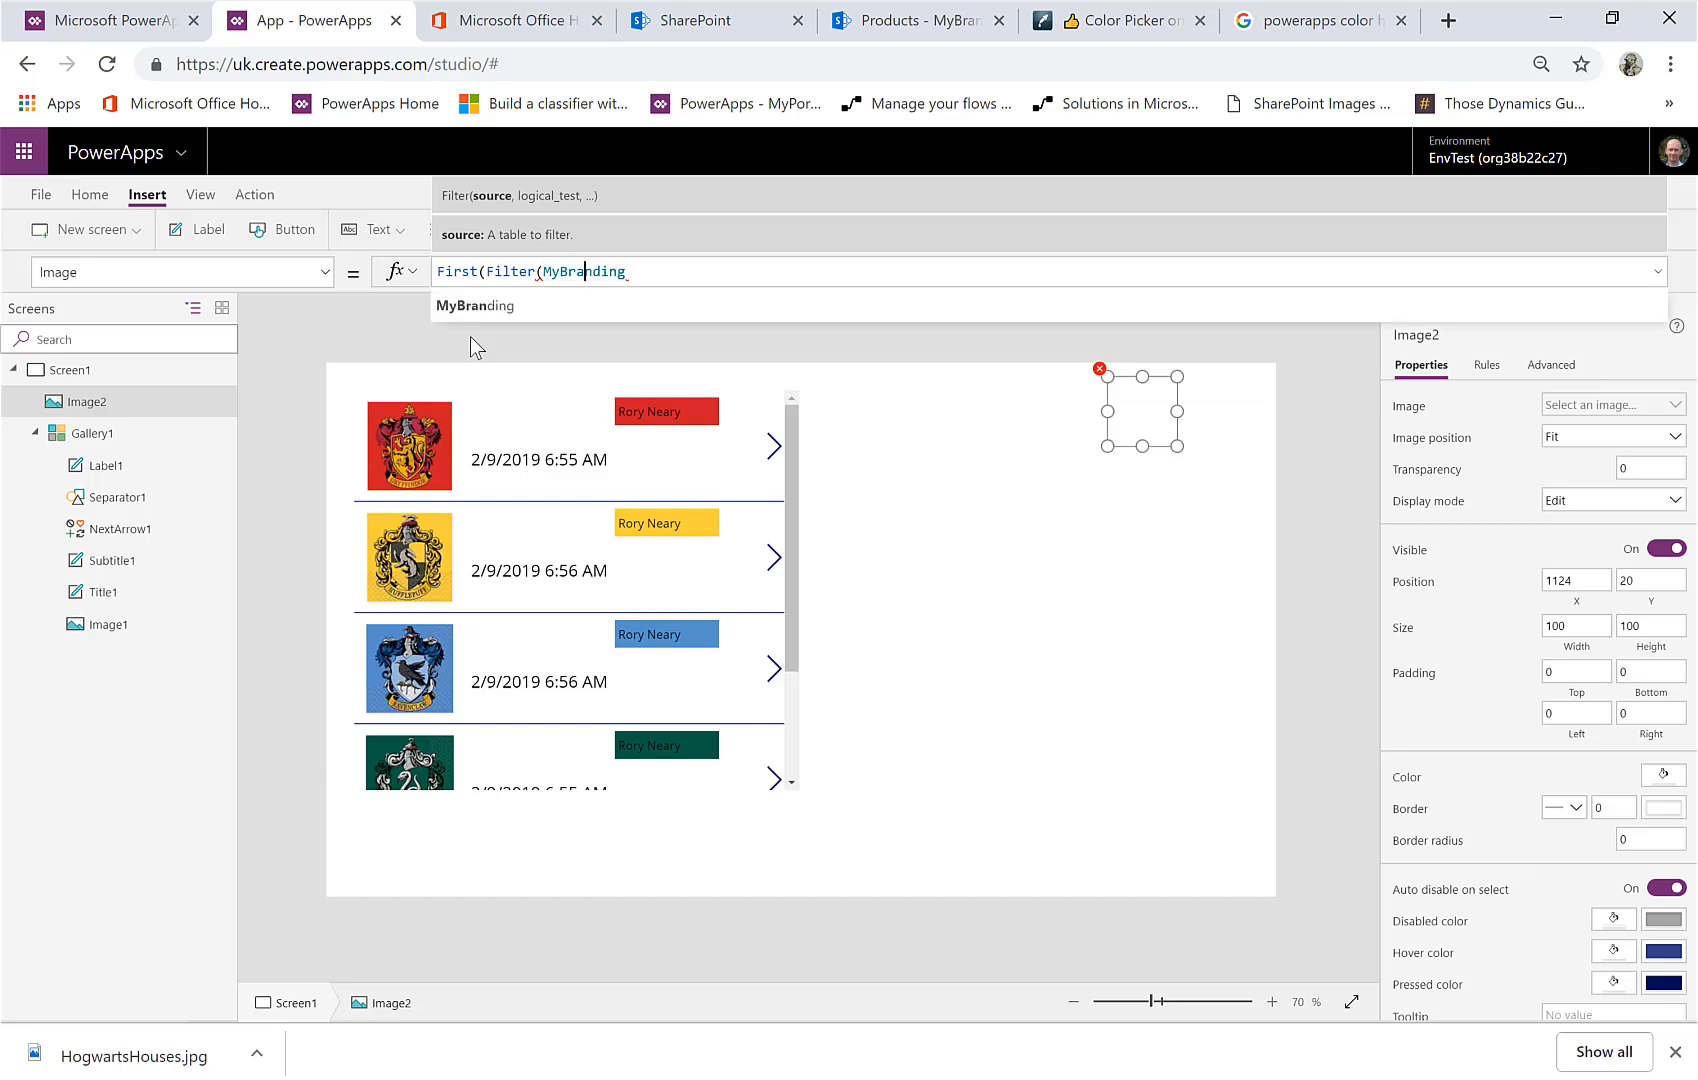
key(Left)
key(Left)
key(BackSpace)
key(BackSpace)
key(BackSpace)
key(BackSpace)
key(BackSpace)
key(BackSpace)
key(BackSpace)
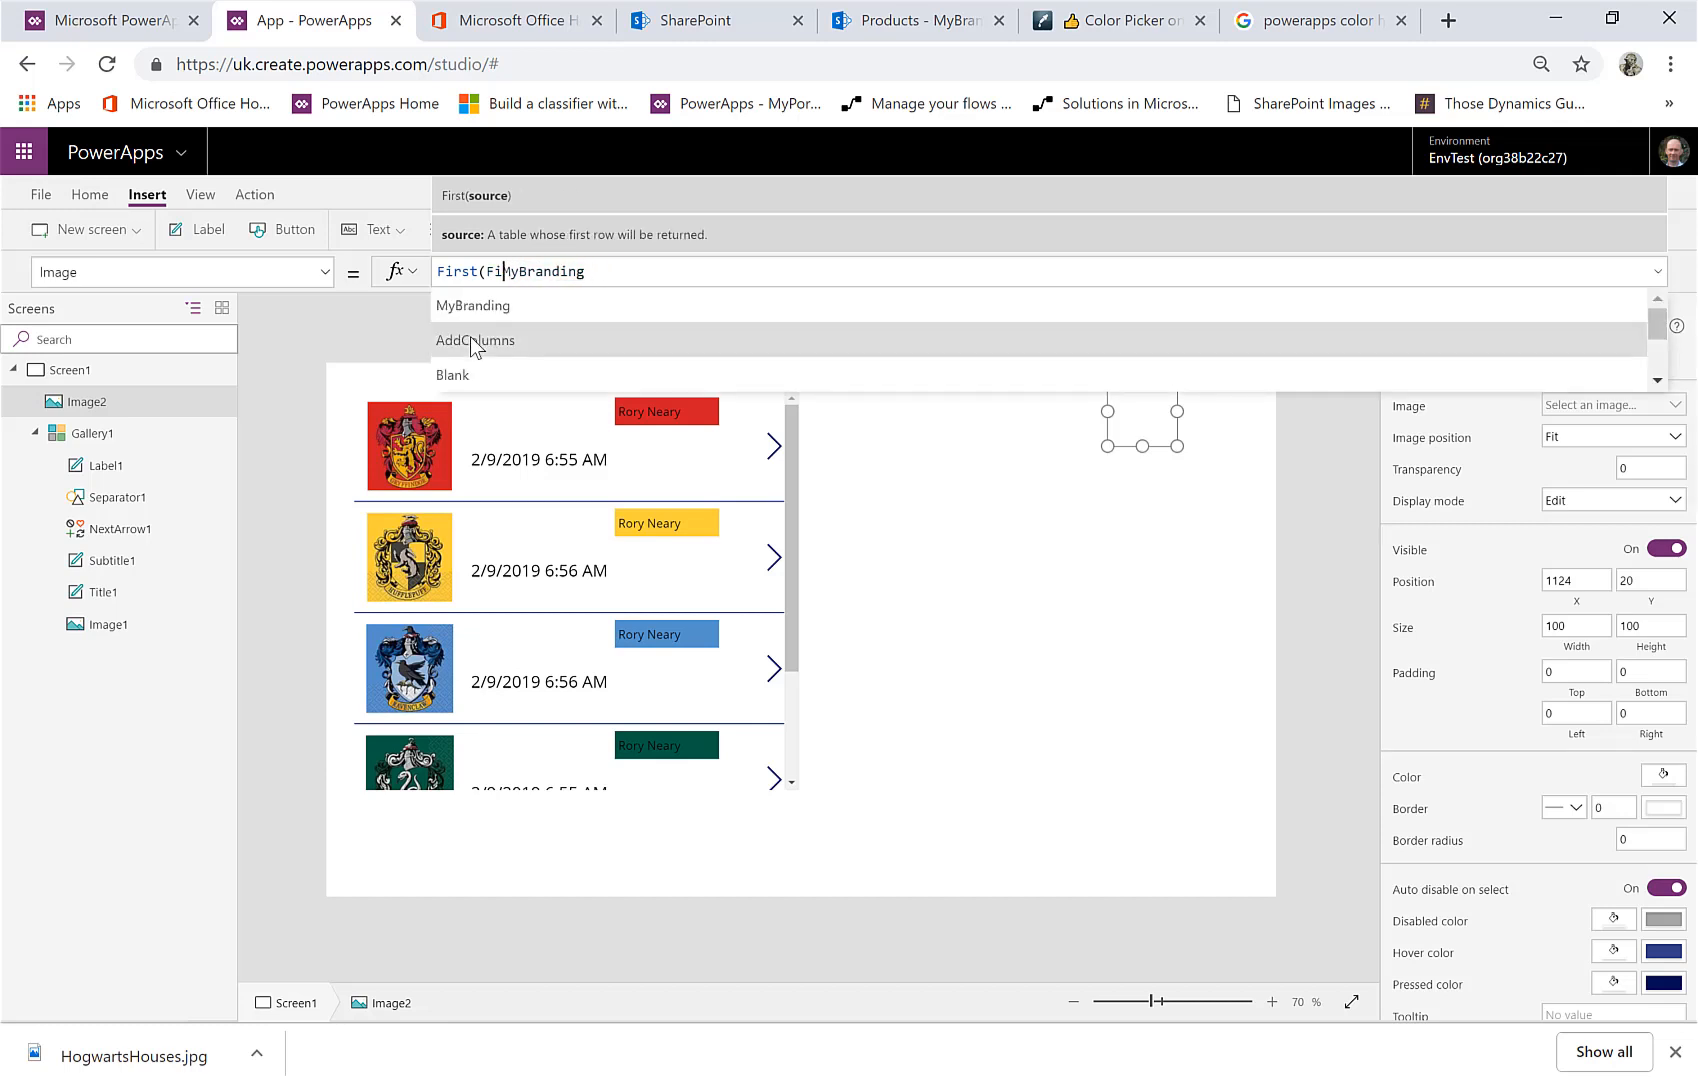
Complete the image's formula as First(MyBranding).'Link to item'
key(Right)
key(Right)
key(Right)
key(Right)
key(Right)
key(Right)
key(Right)
key(Right)
key(Right)
key(Right)
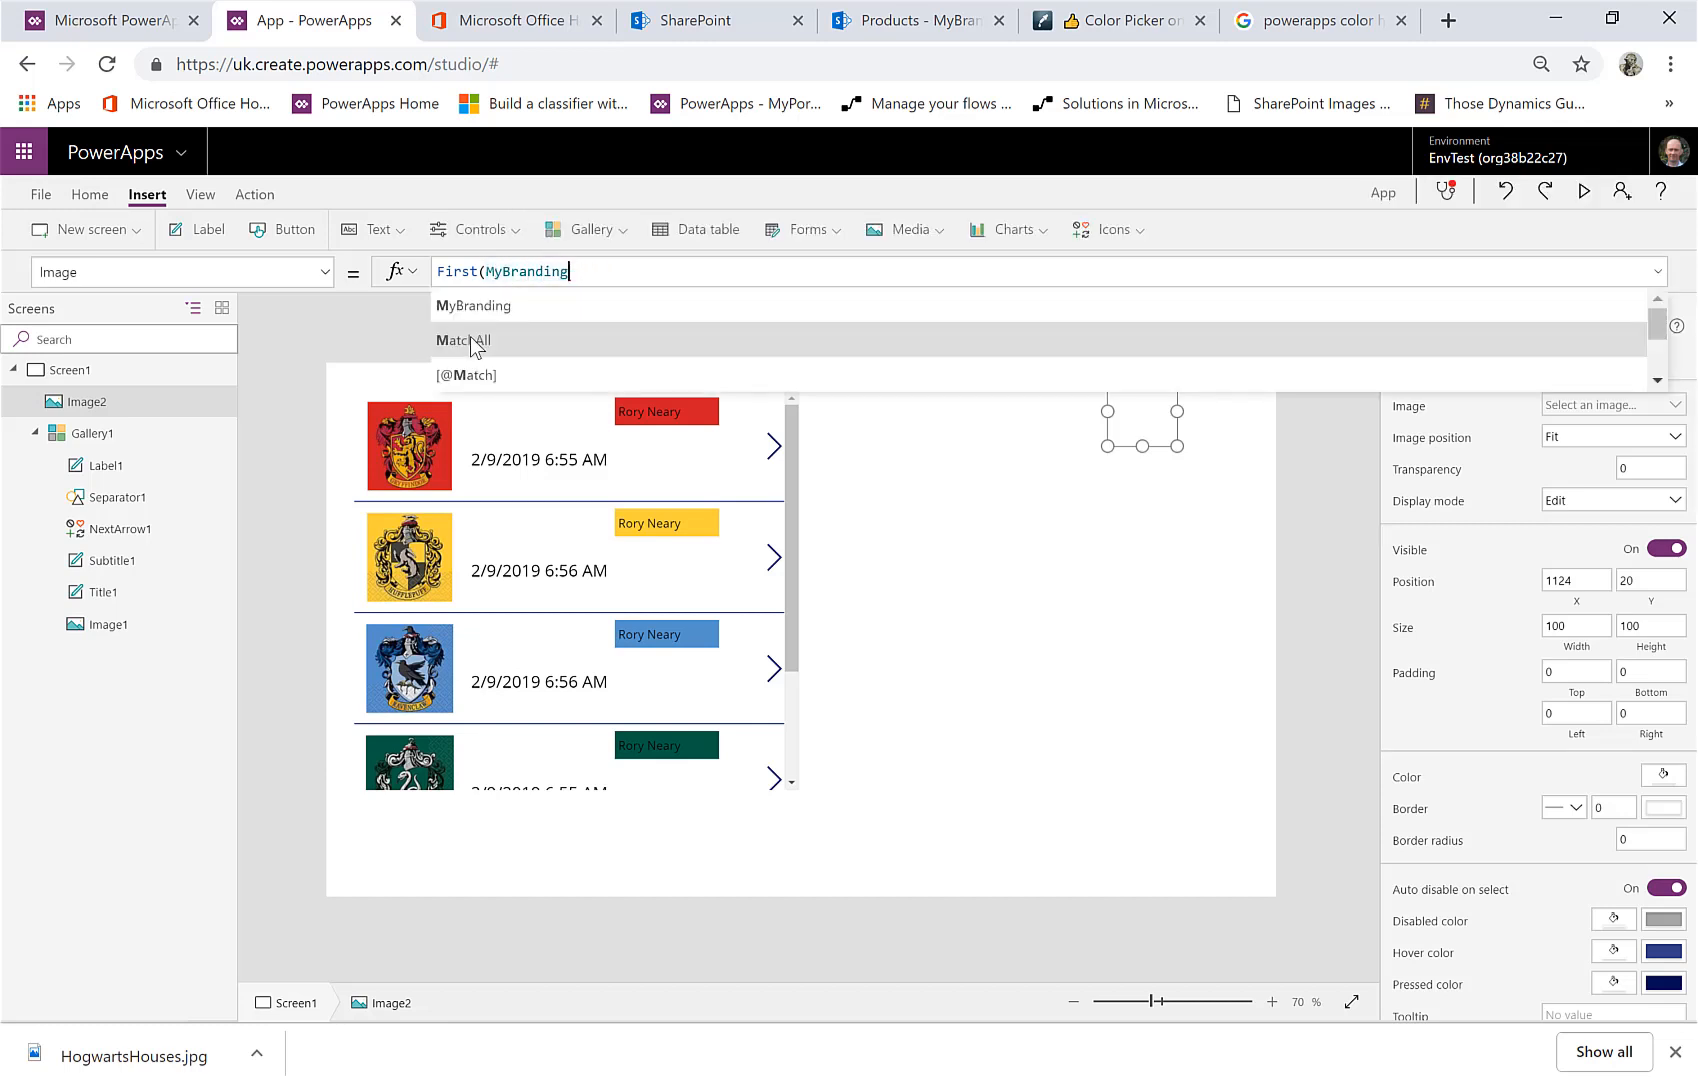
text())
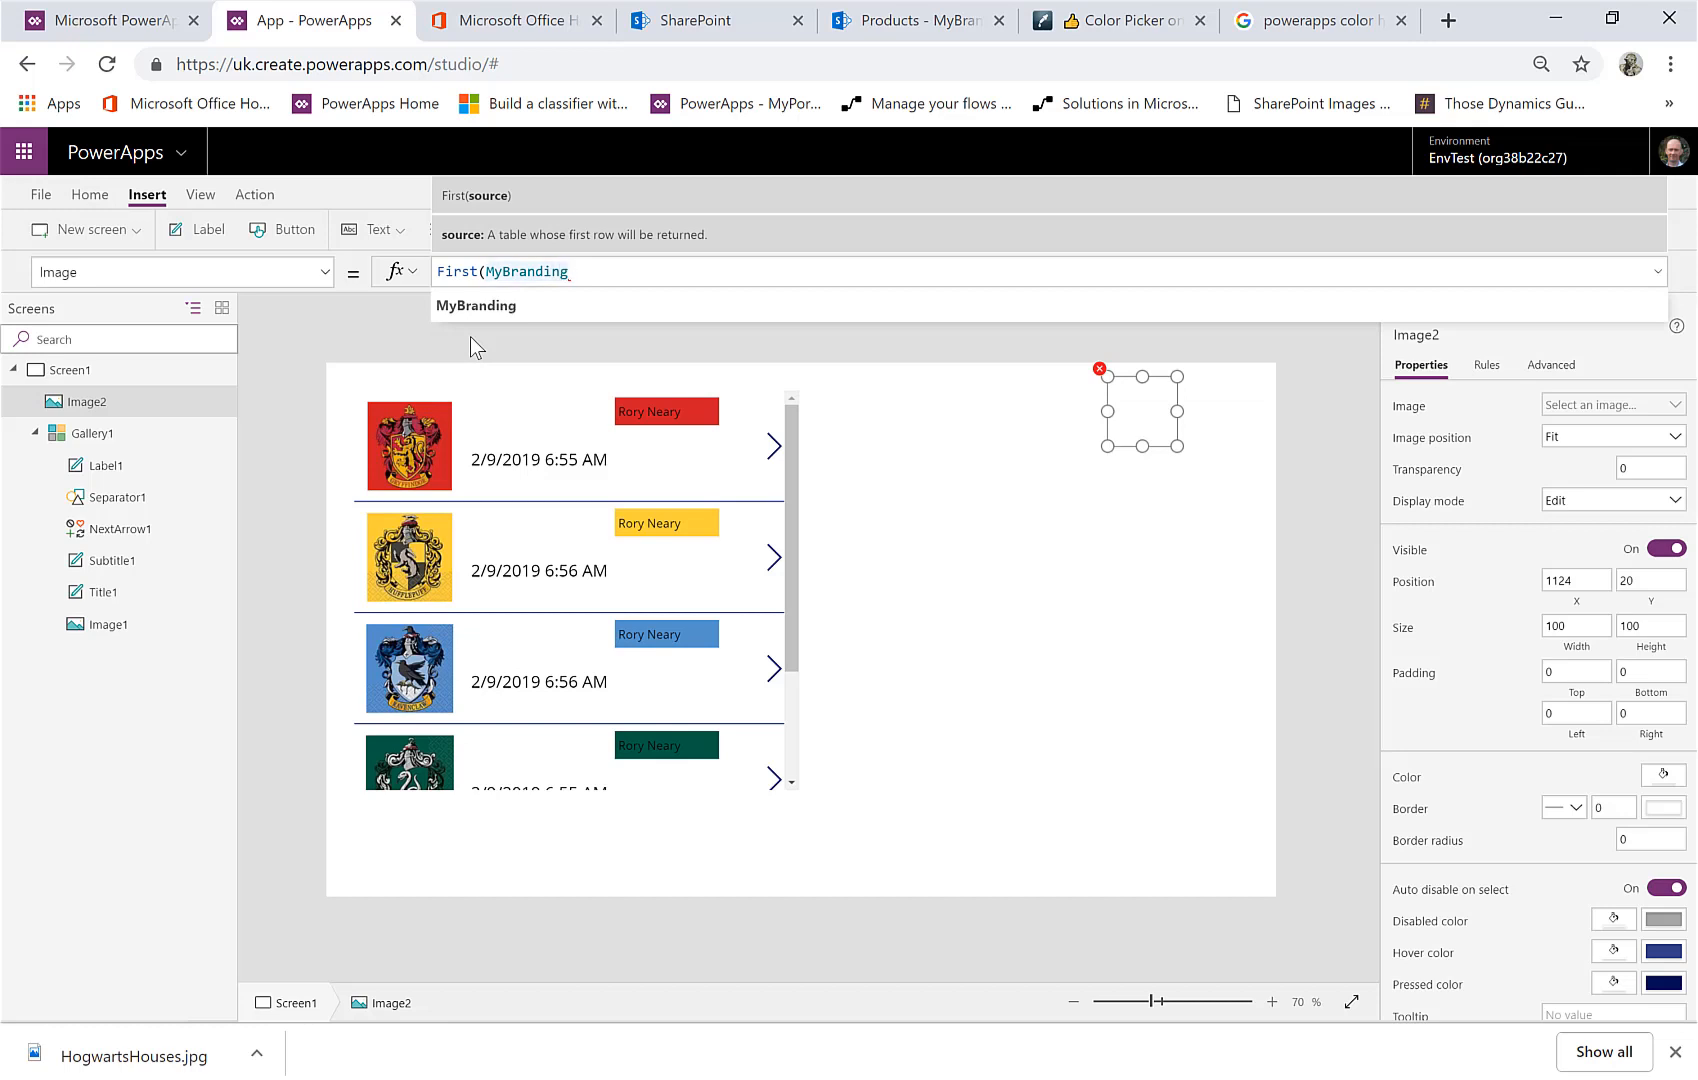
text(.)
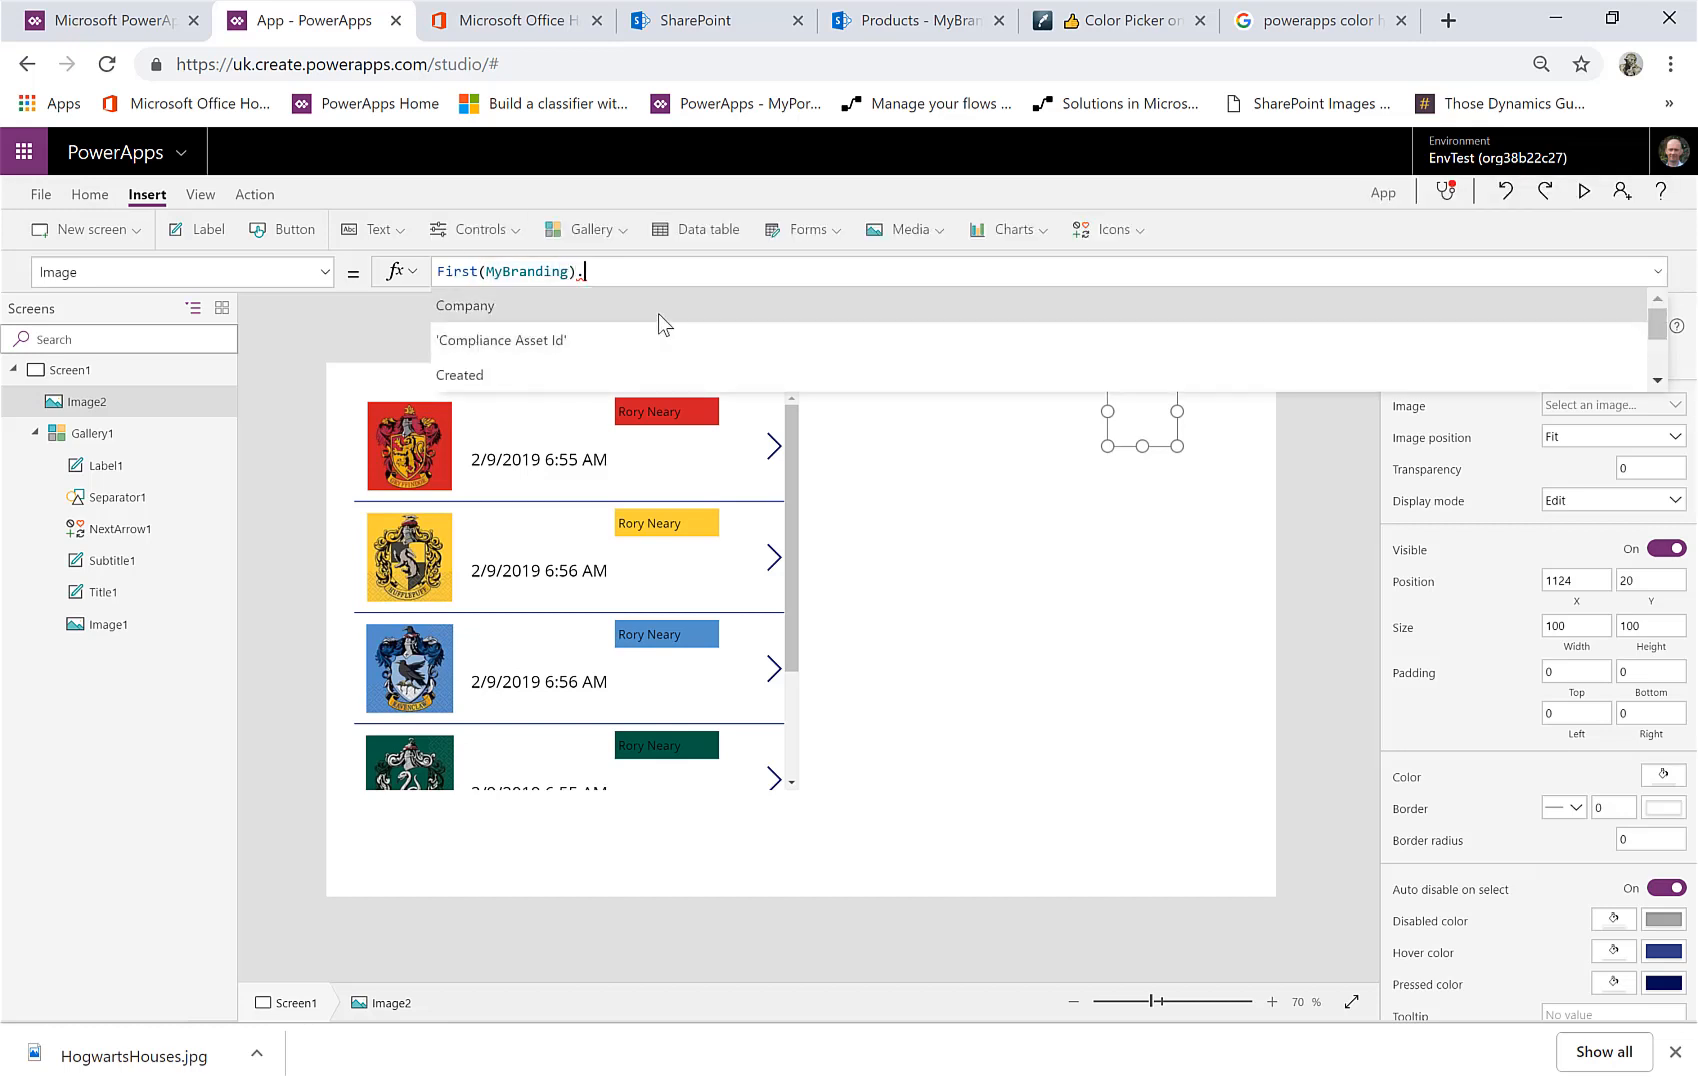
scroll(655, 337, down, 3)
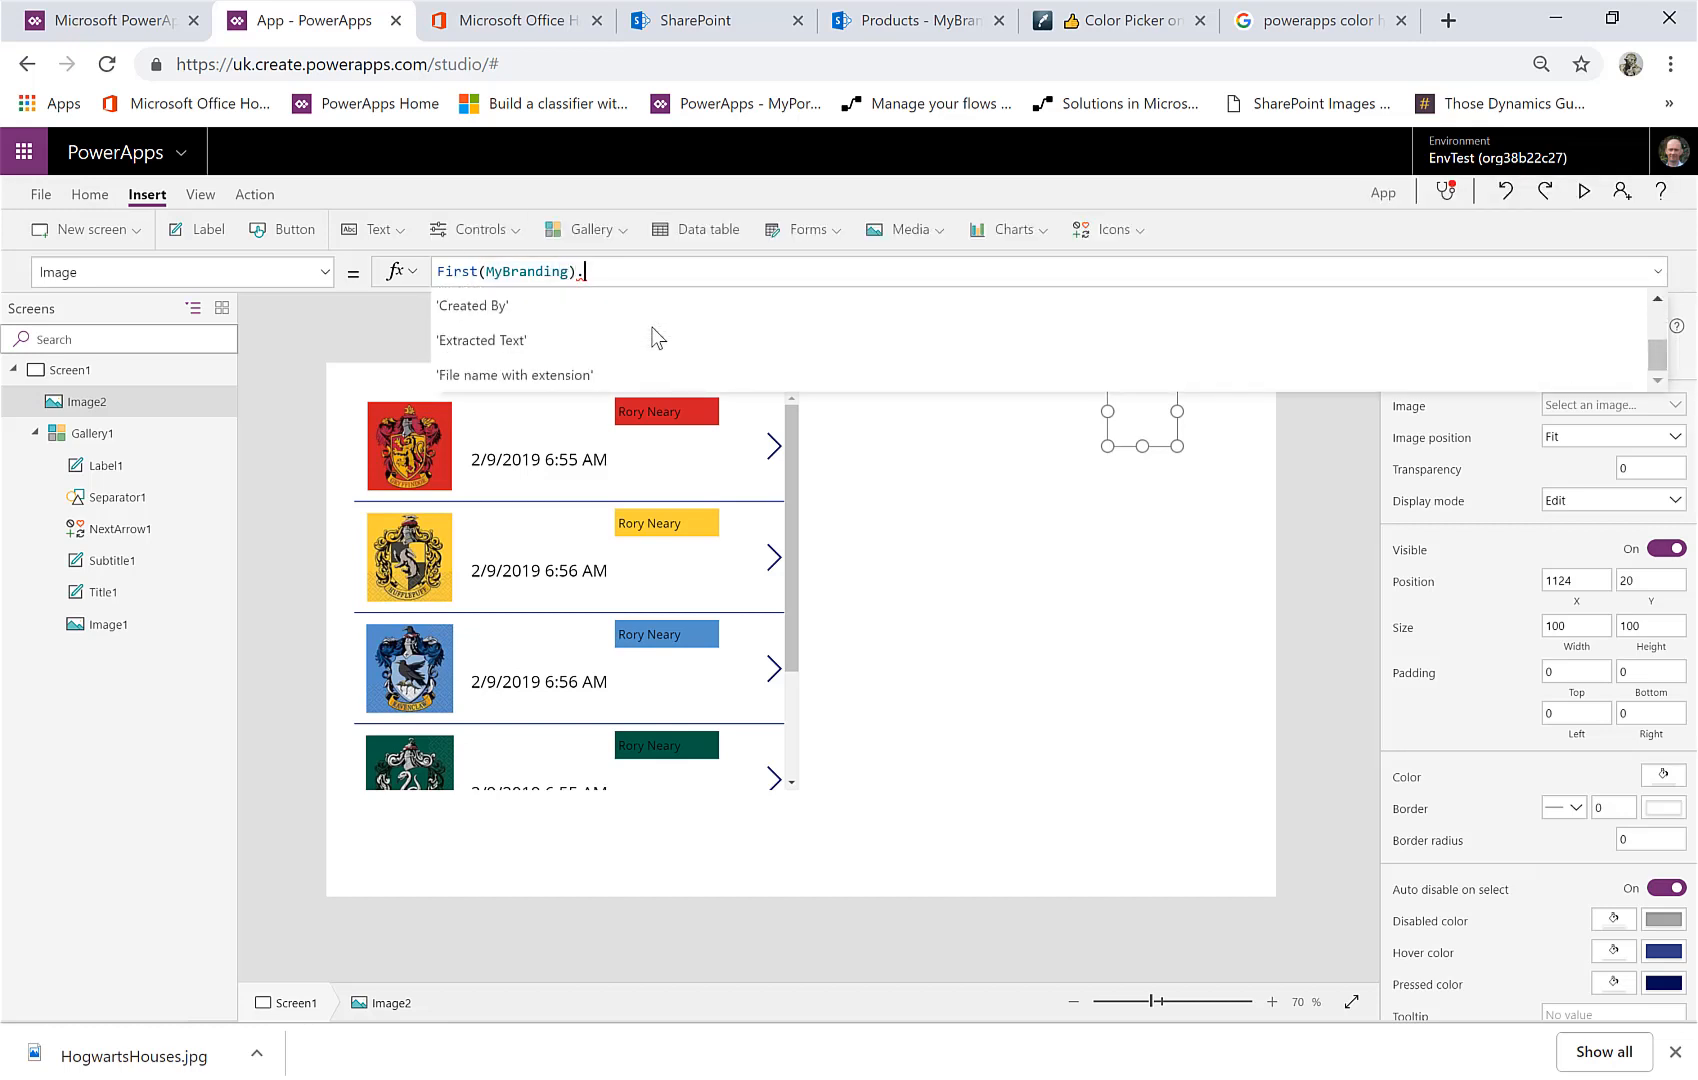
text(Lin)
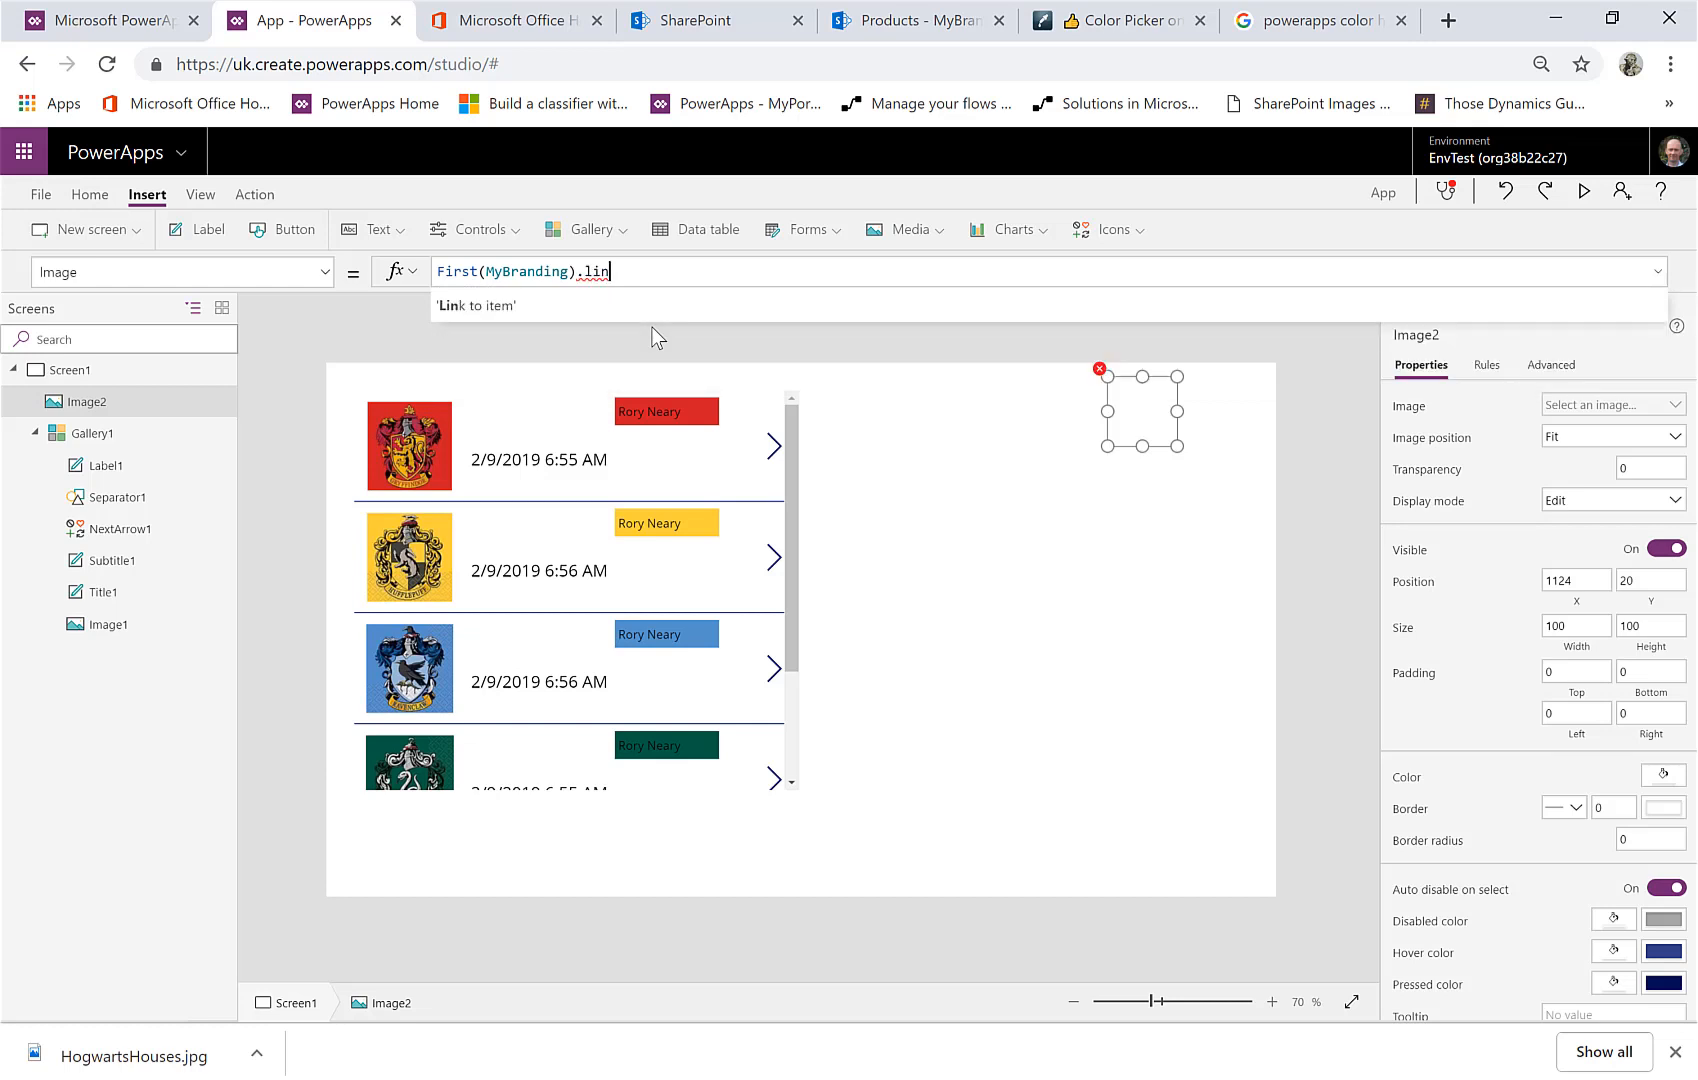
click(621, 298)
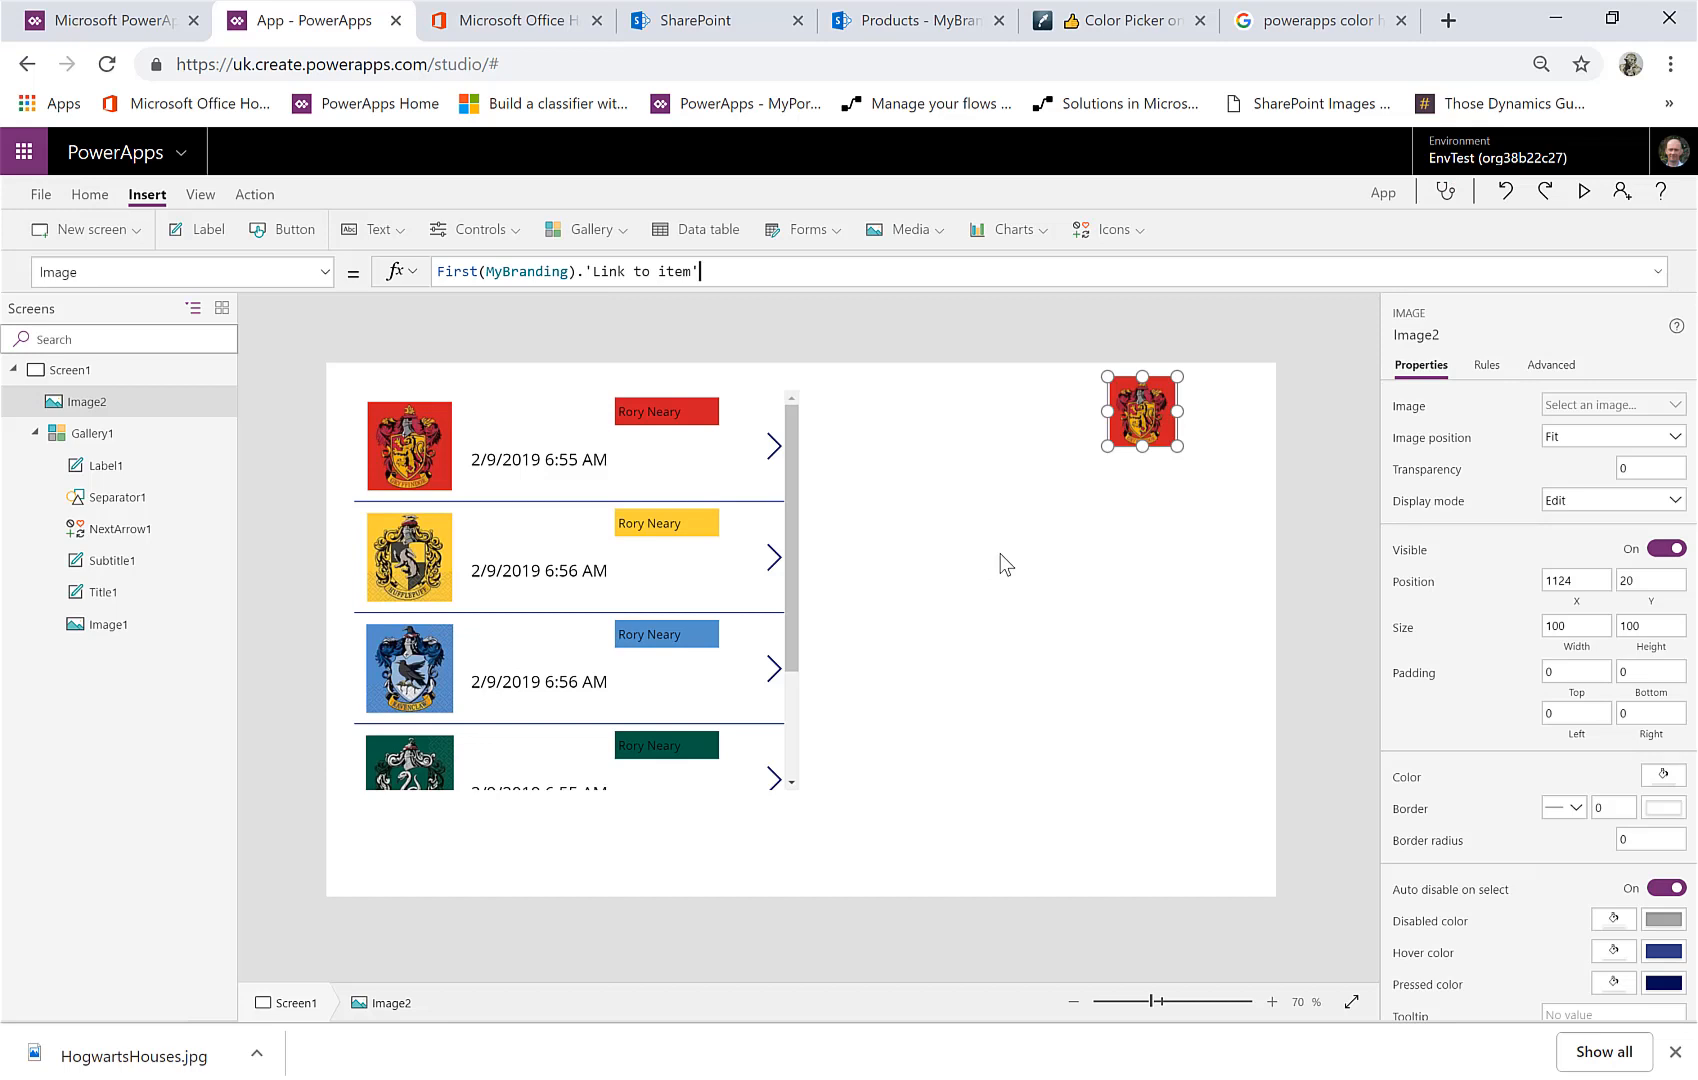
Move the image outside the gallery to position 1132, 84 and keep it selected
drag(1164, 421, 1150, 459)
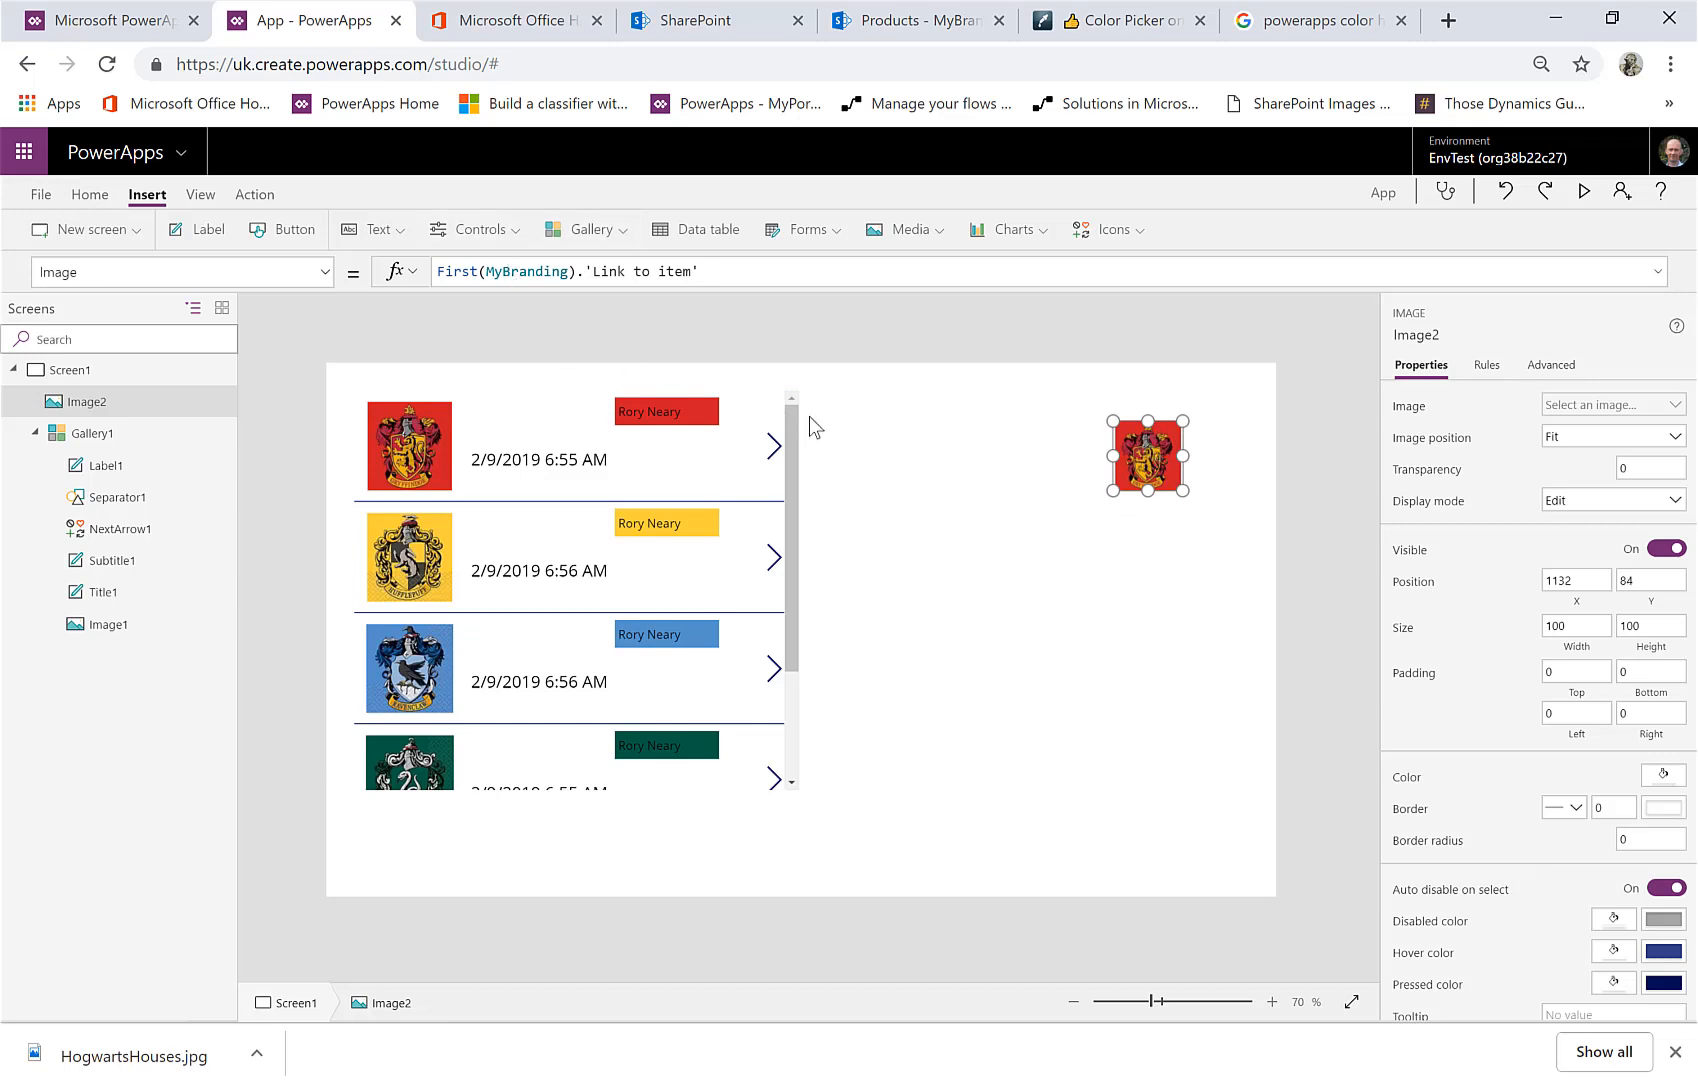
click(487, 272)
click(983, 589)
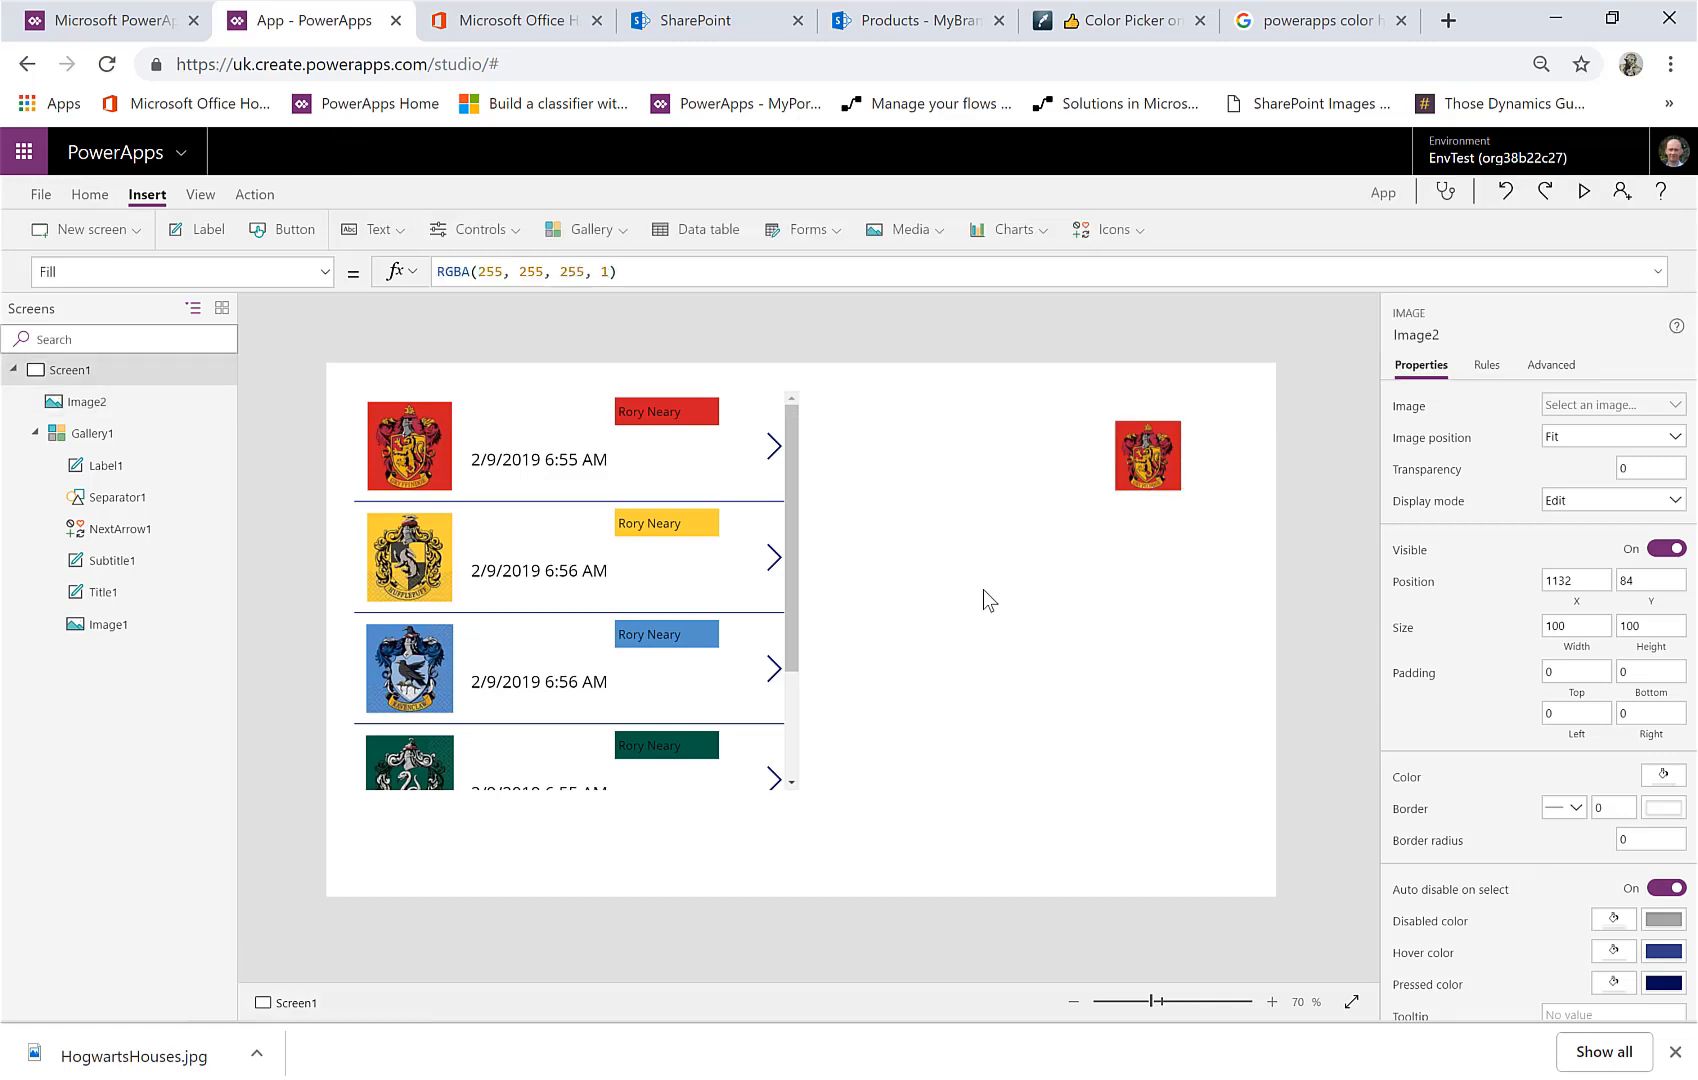
click(1155, 482)
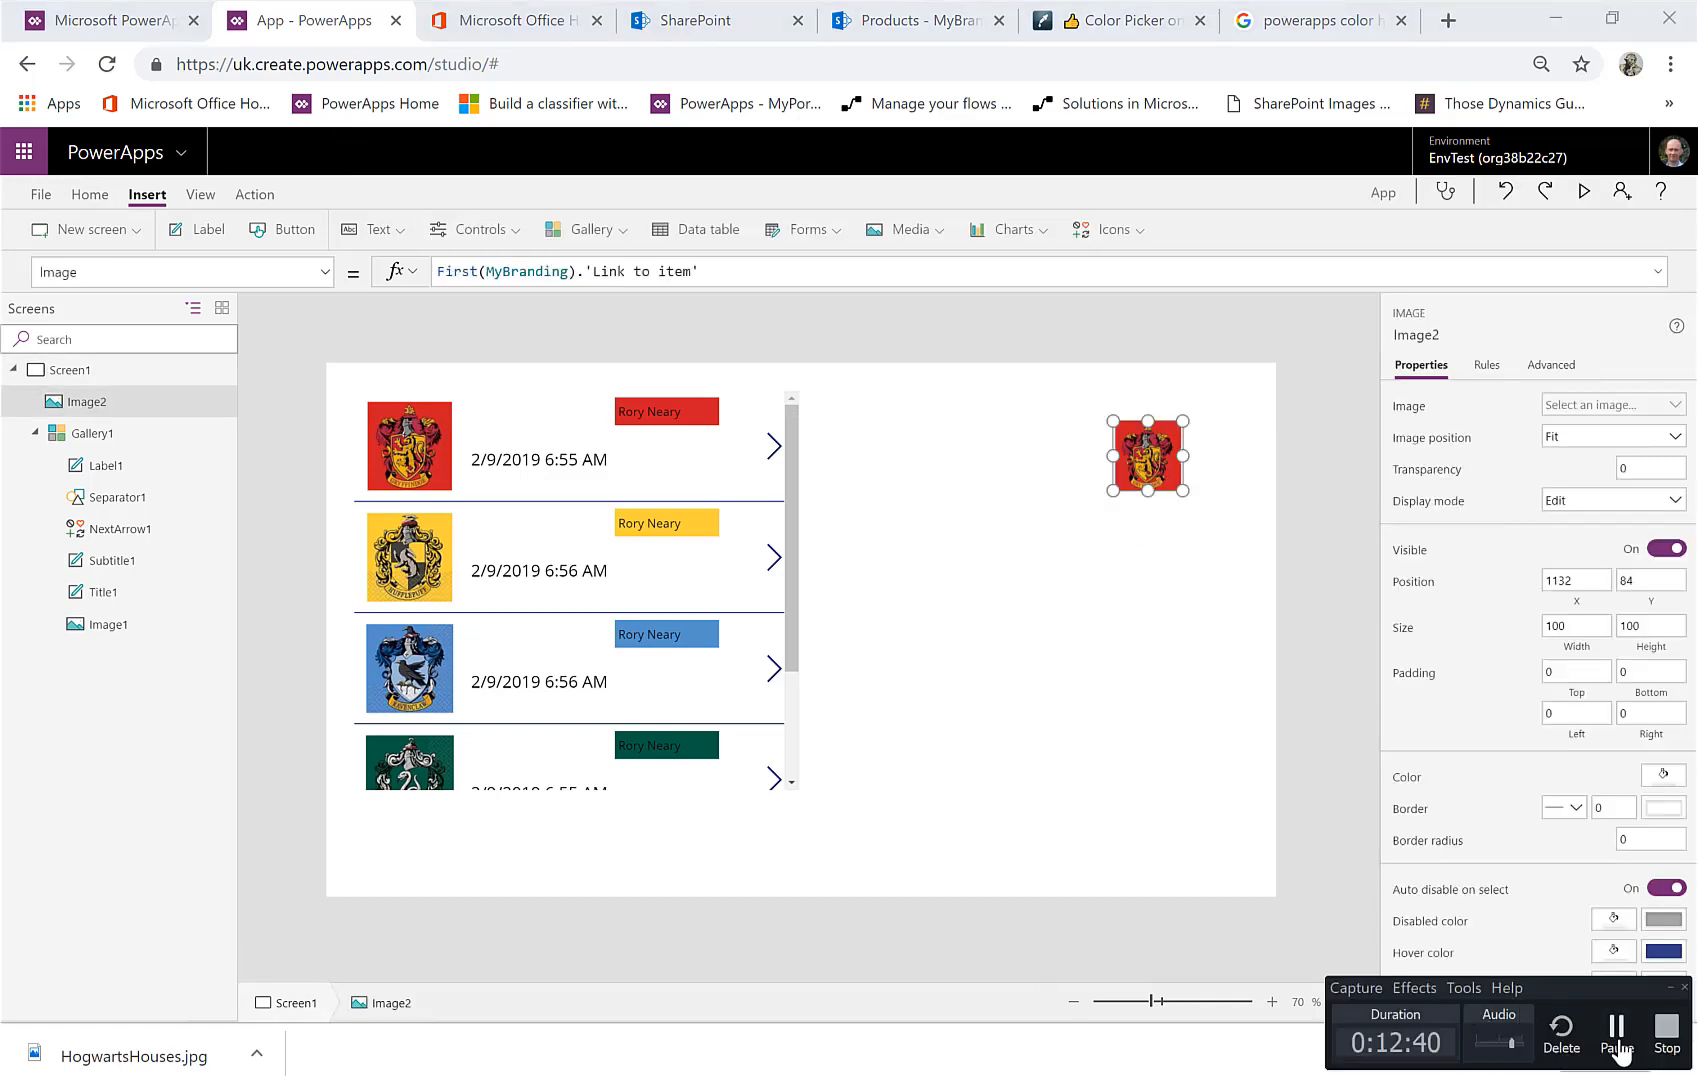
click(1620, 1045)
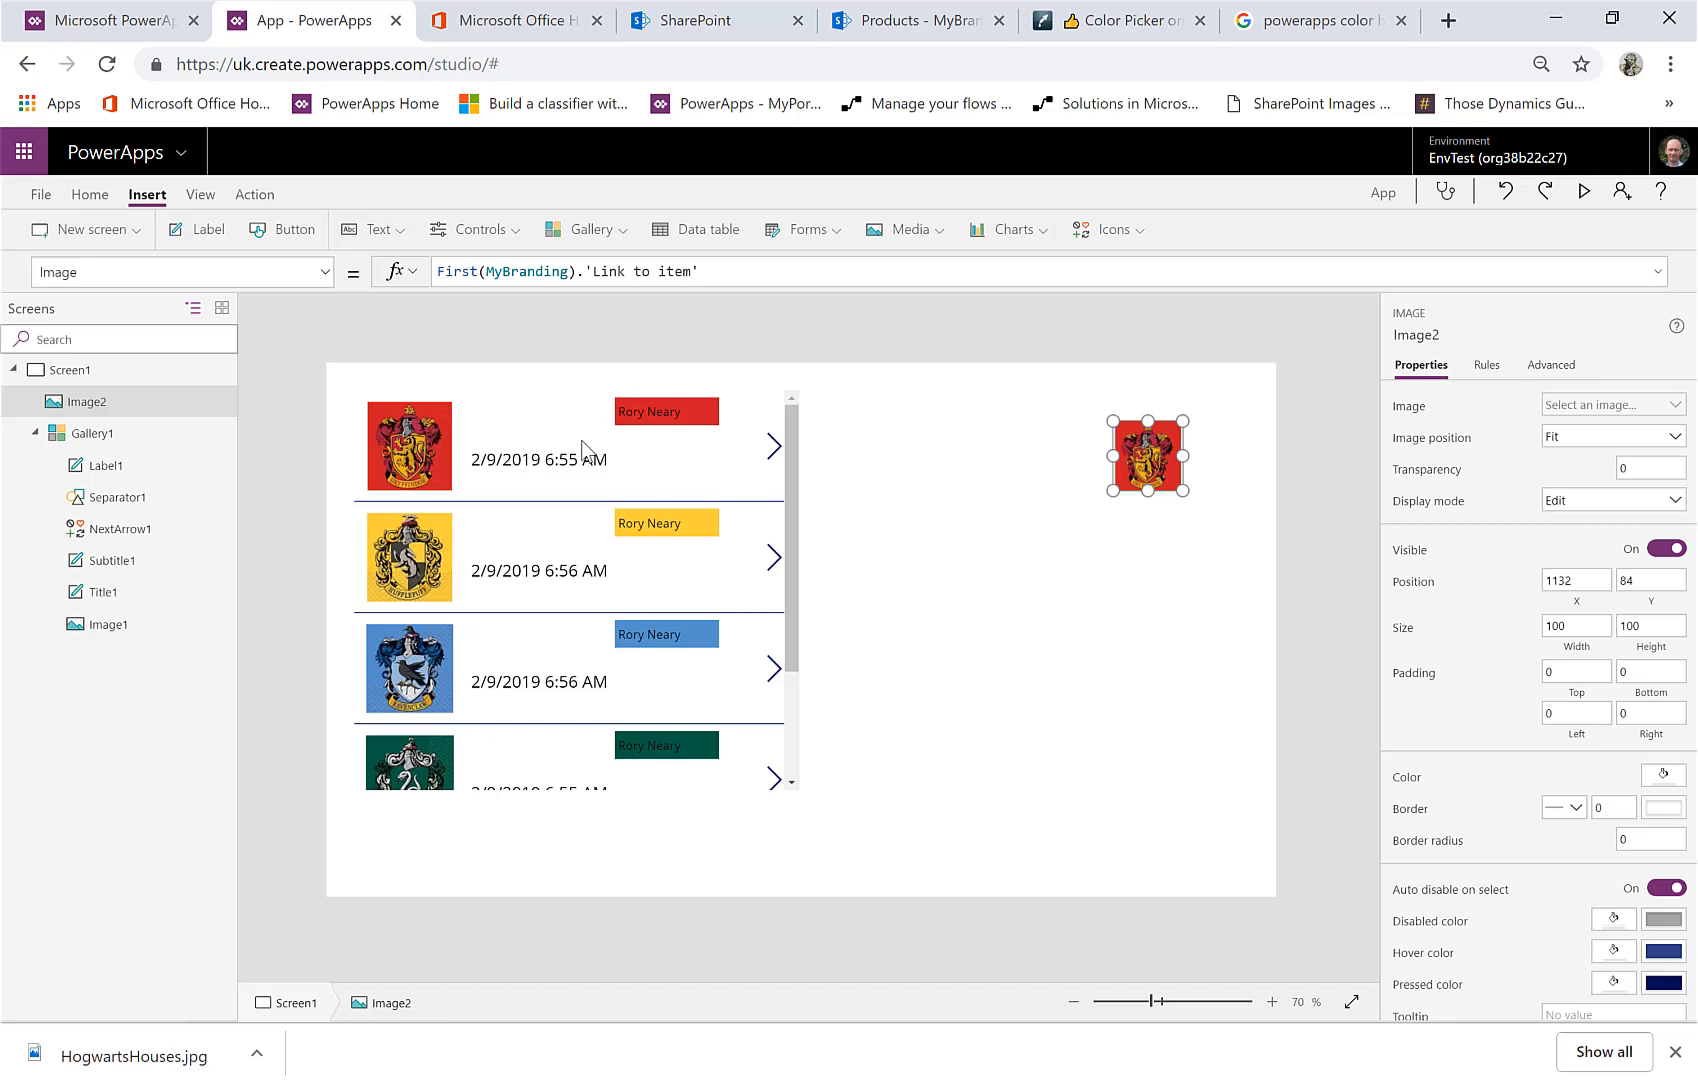
Insert the Filter function before MyBranding inside First in the selected image's Image formula
click(484, 271)
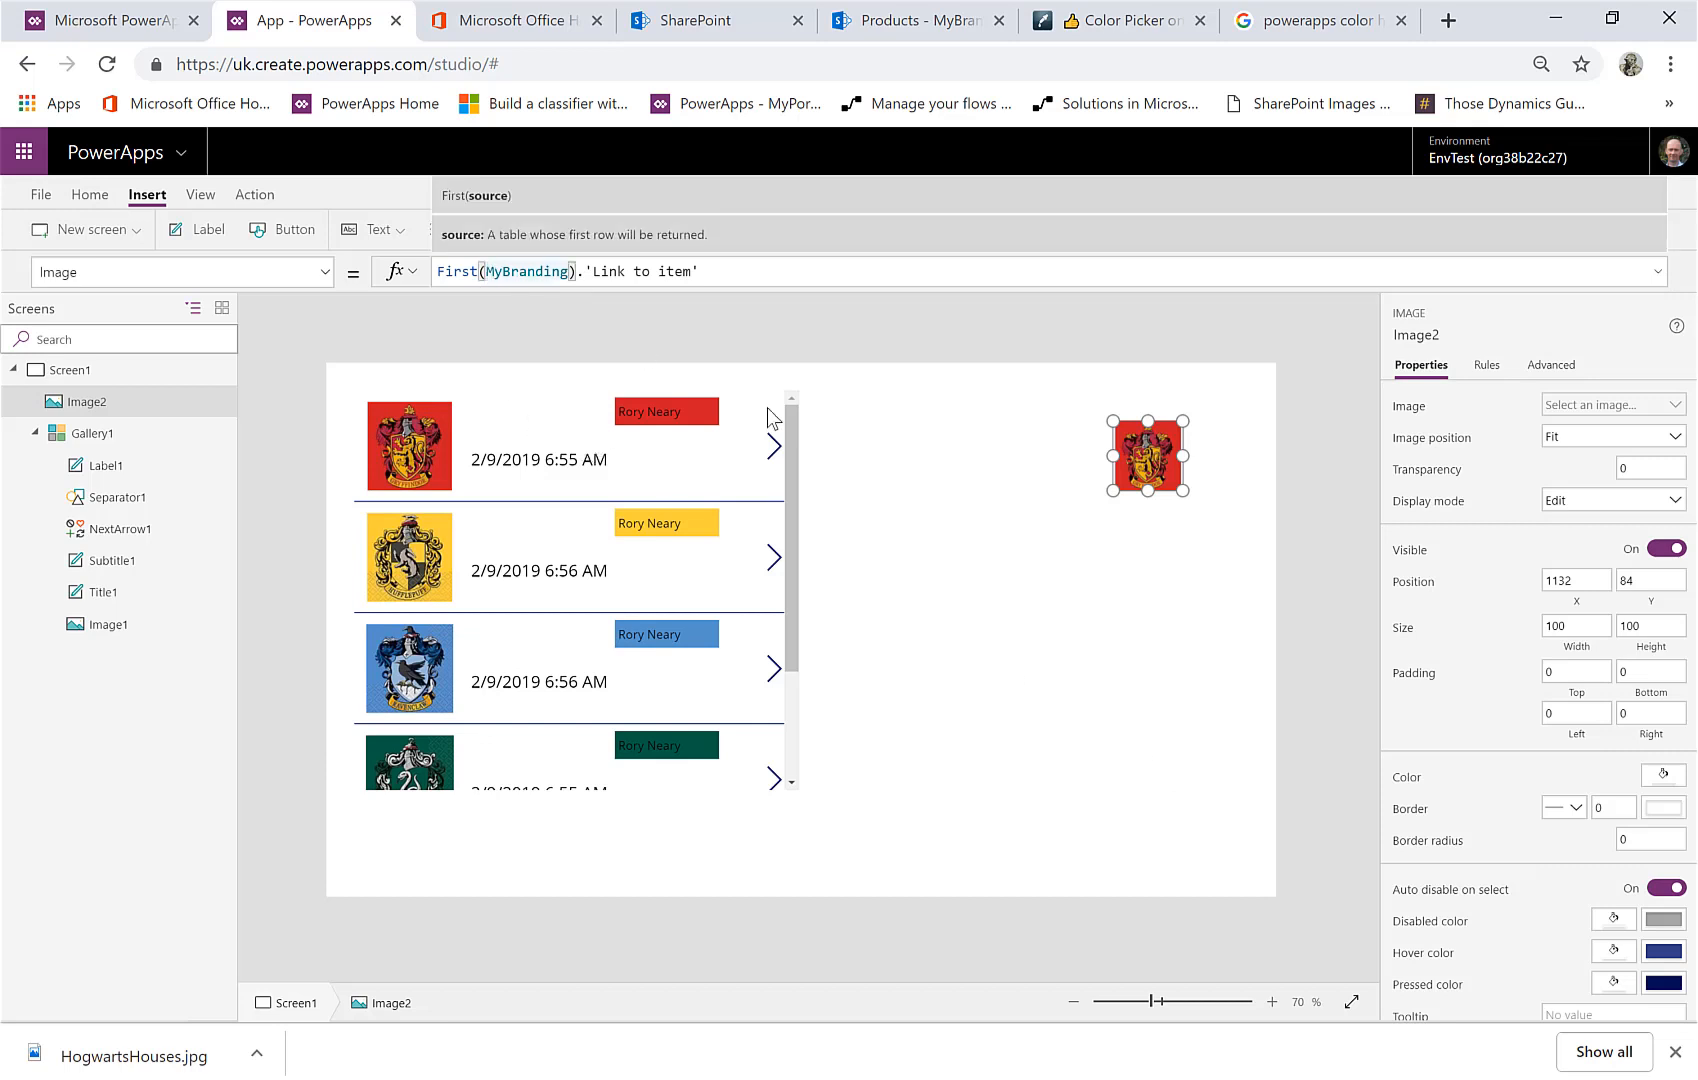
text(Filter()
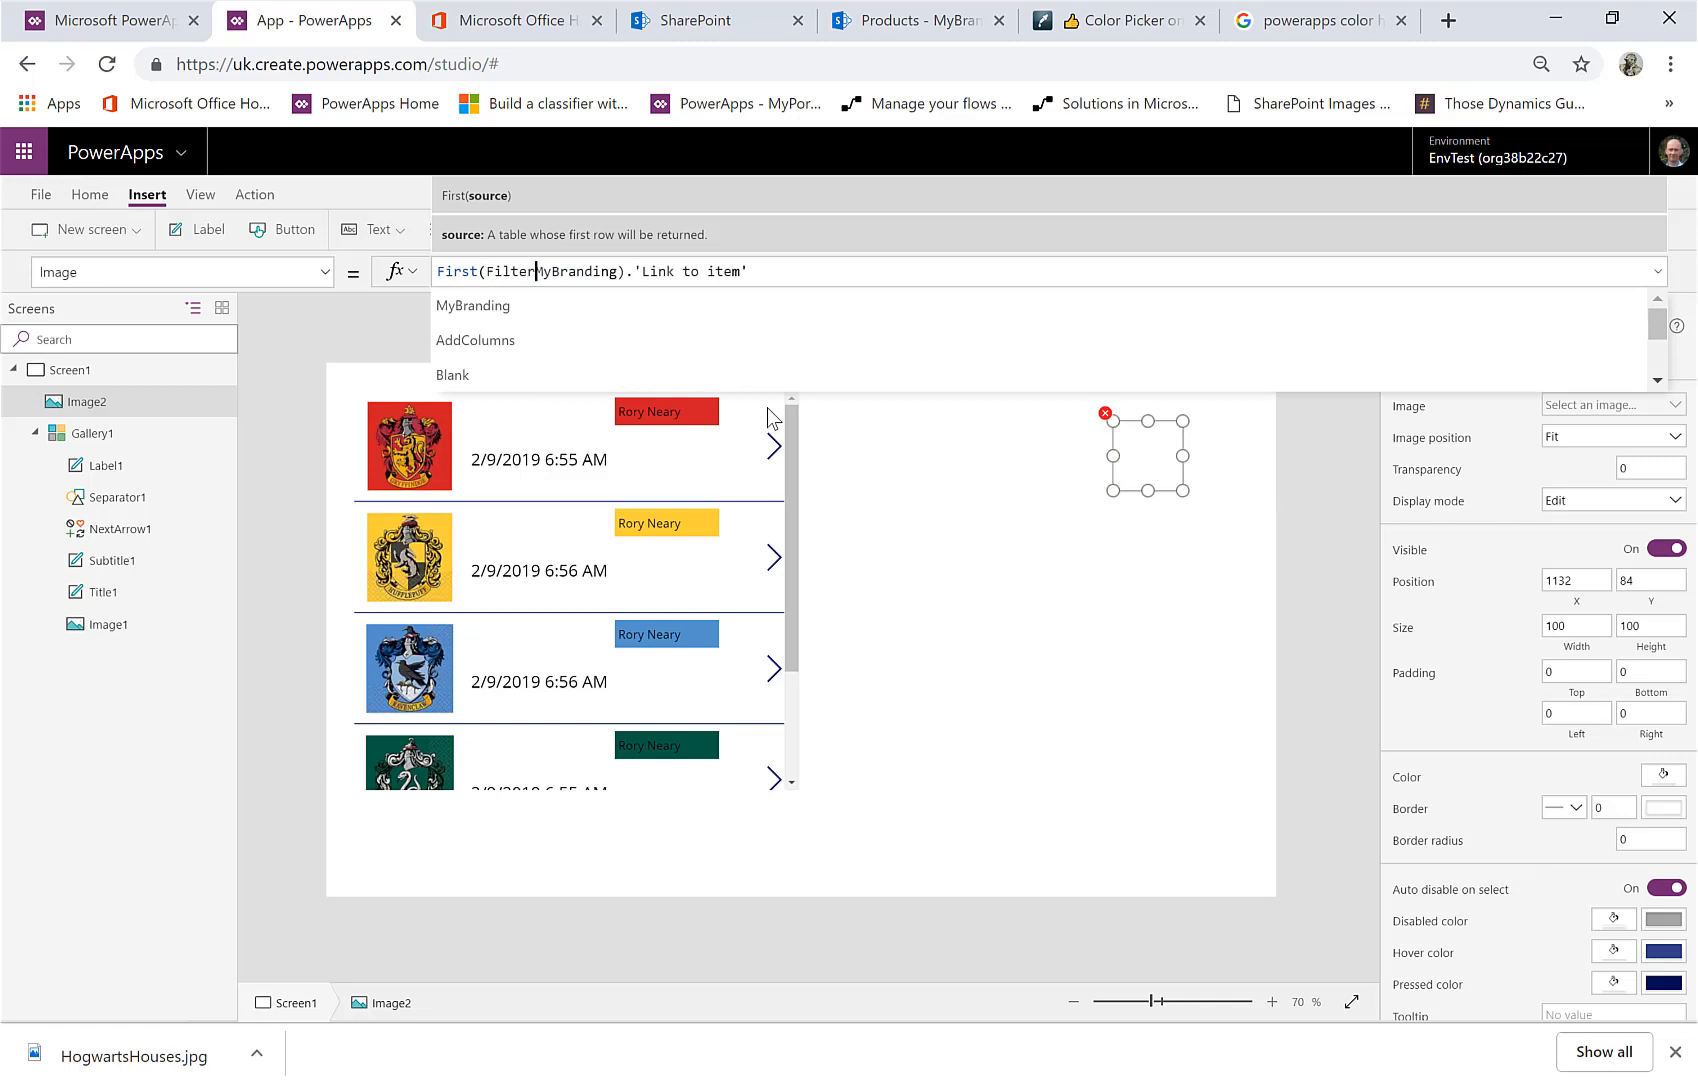
key(Right)
key(Right)
key(Right)
key(Right)
key(Right)
key(Right)
key(Right)
key(Right)
key(Right)
key(Right)
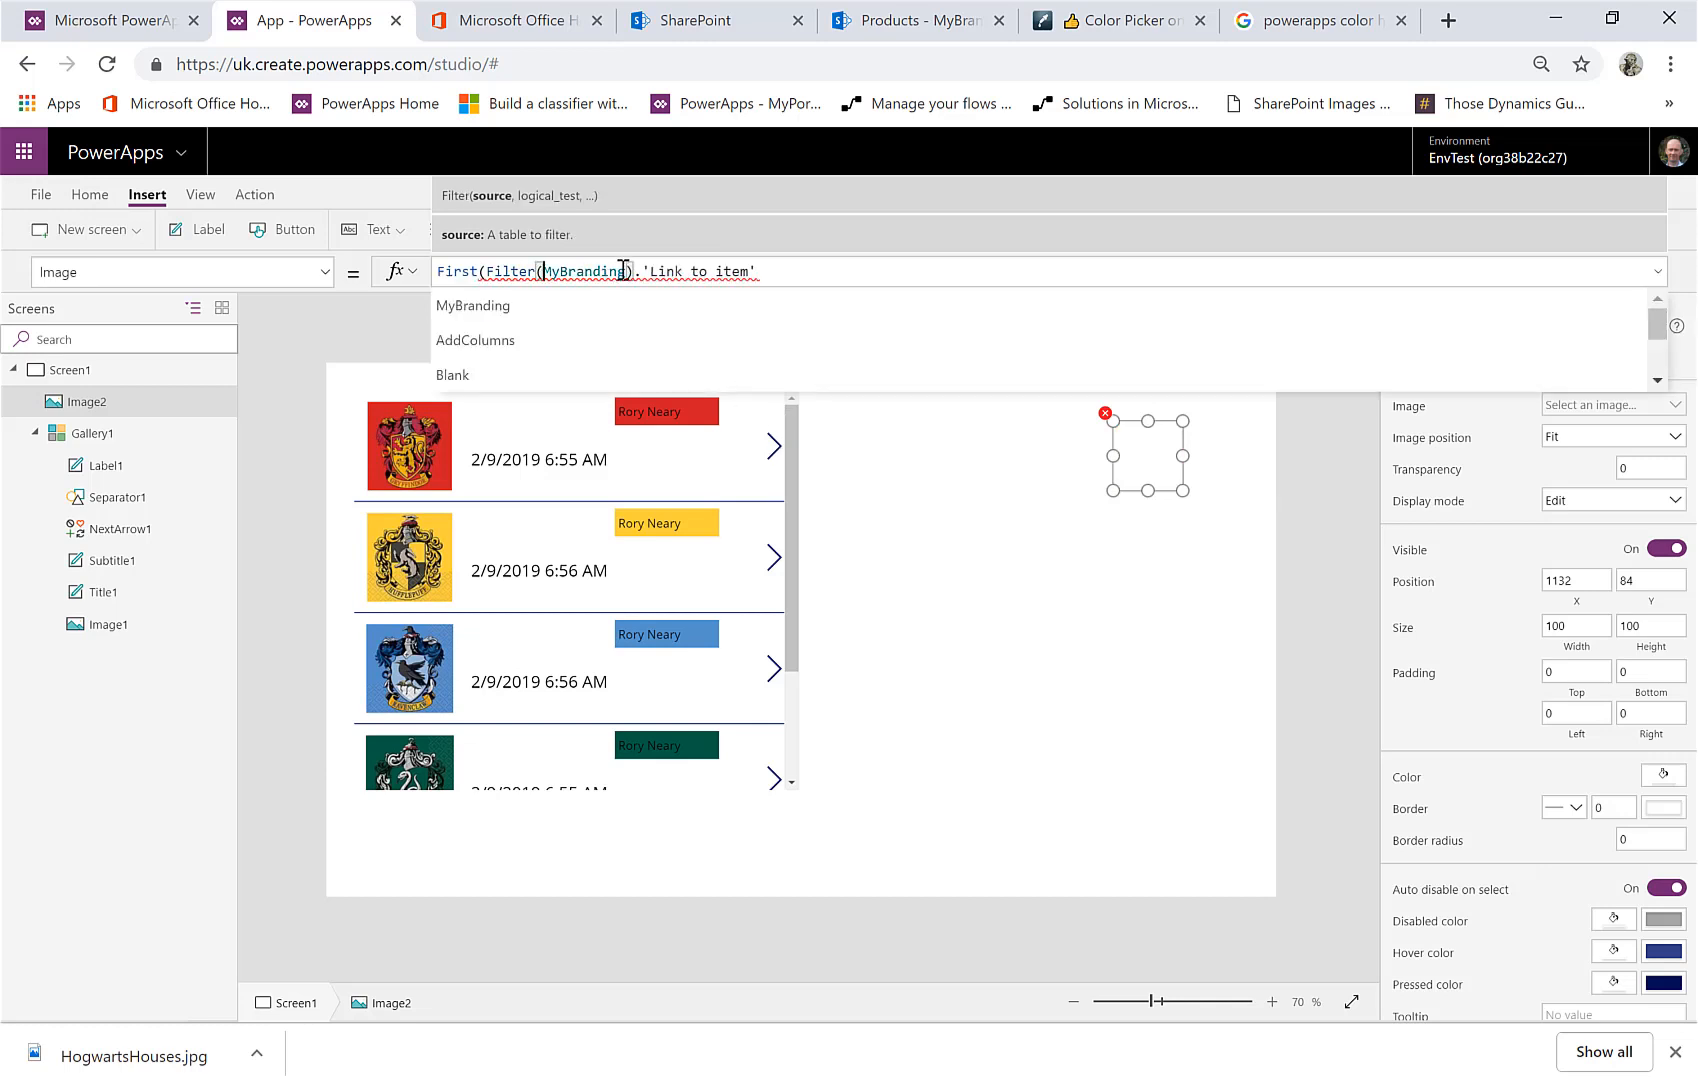
Add the filter condition Company="Hogwarts" after MyBranding, using the suggested Company column name
text(, comp)
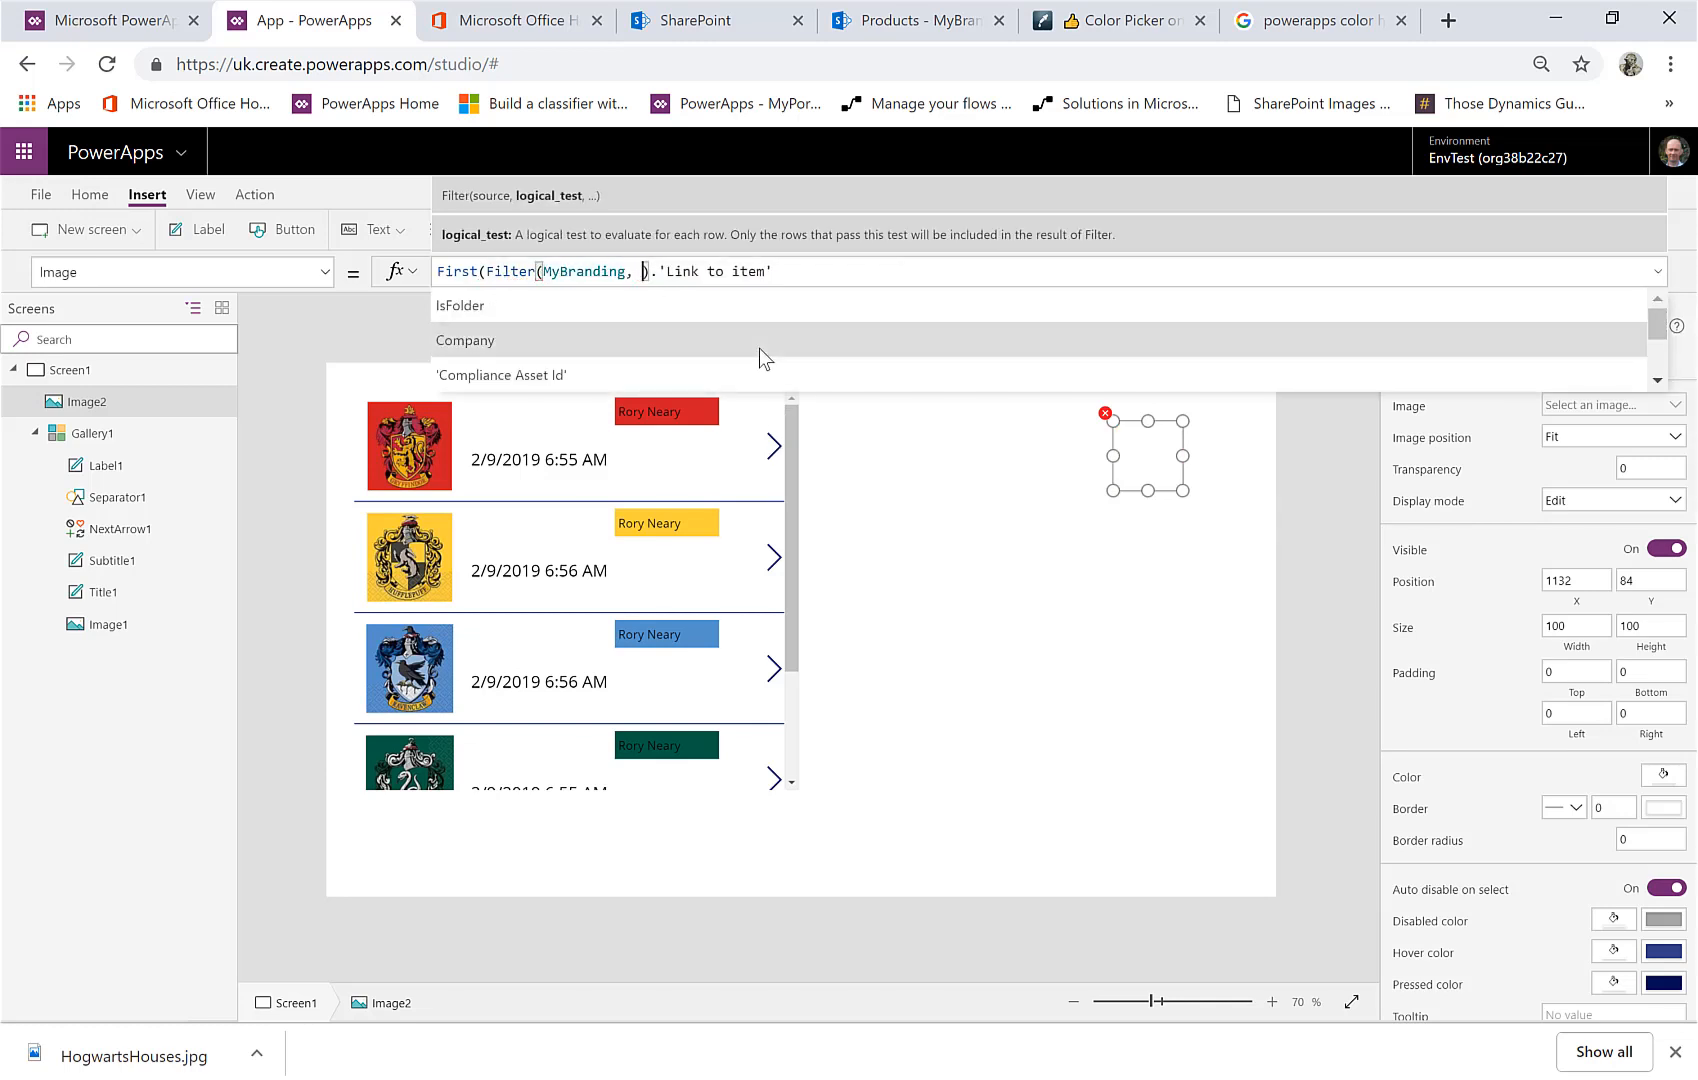
text(nay)
key(BackSpace)
key(BackSpace)
key(BackSpace)
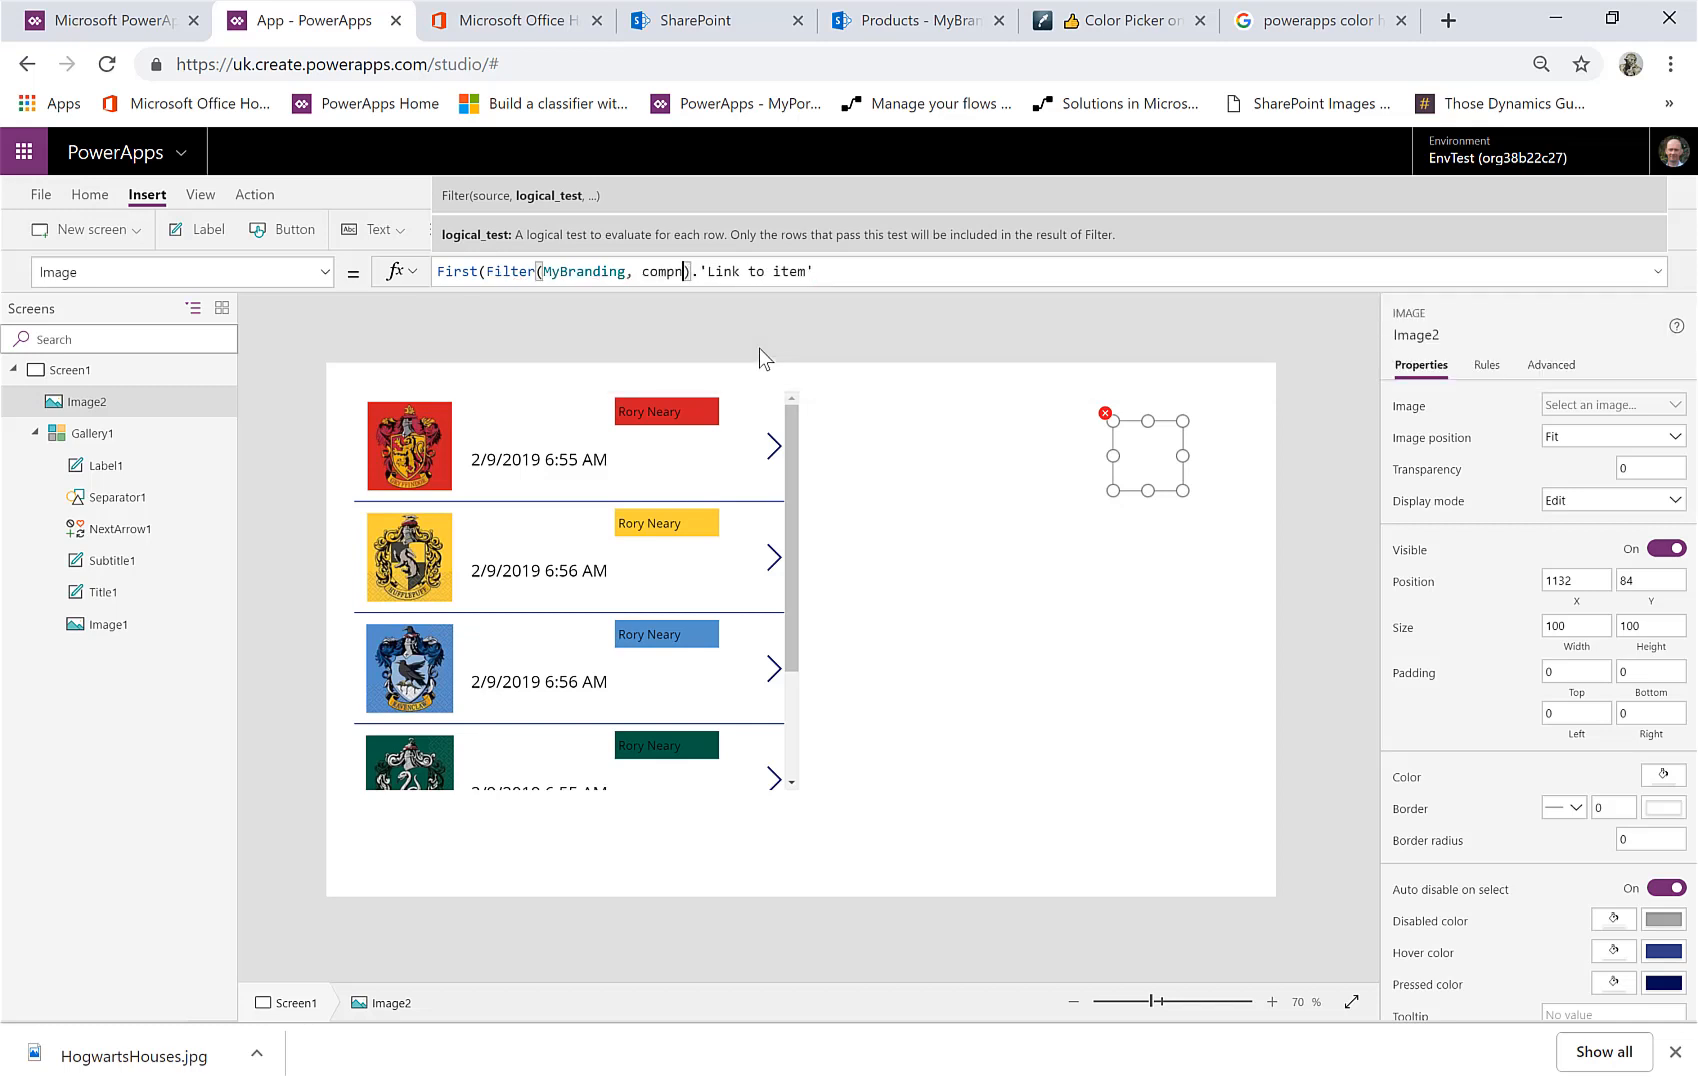
text(any)
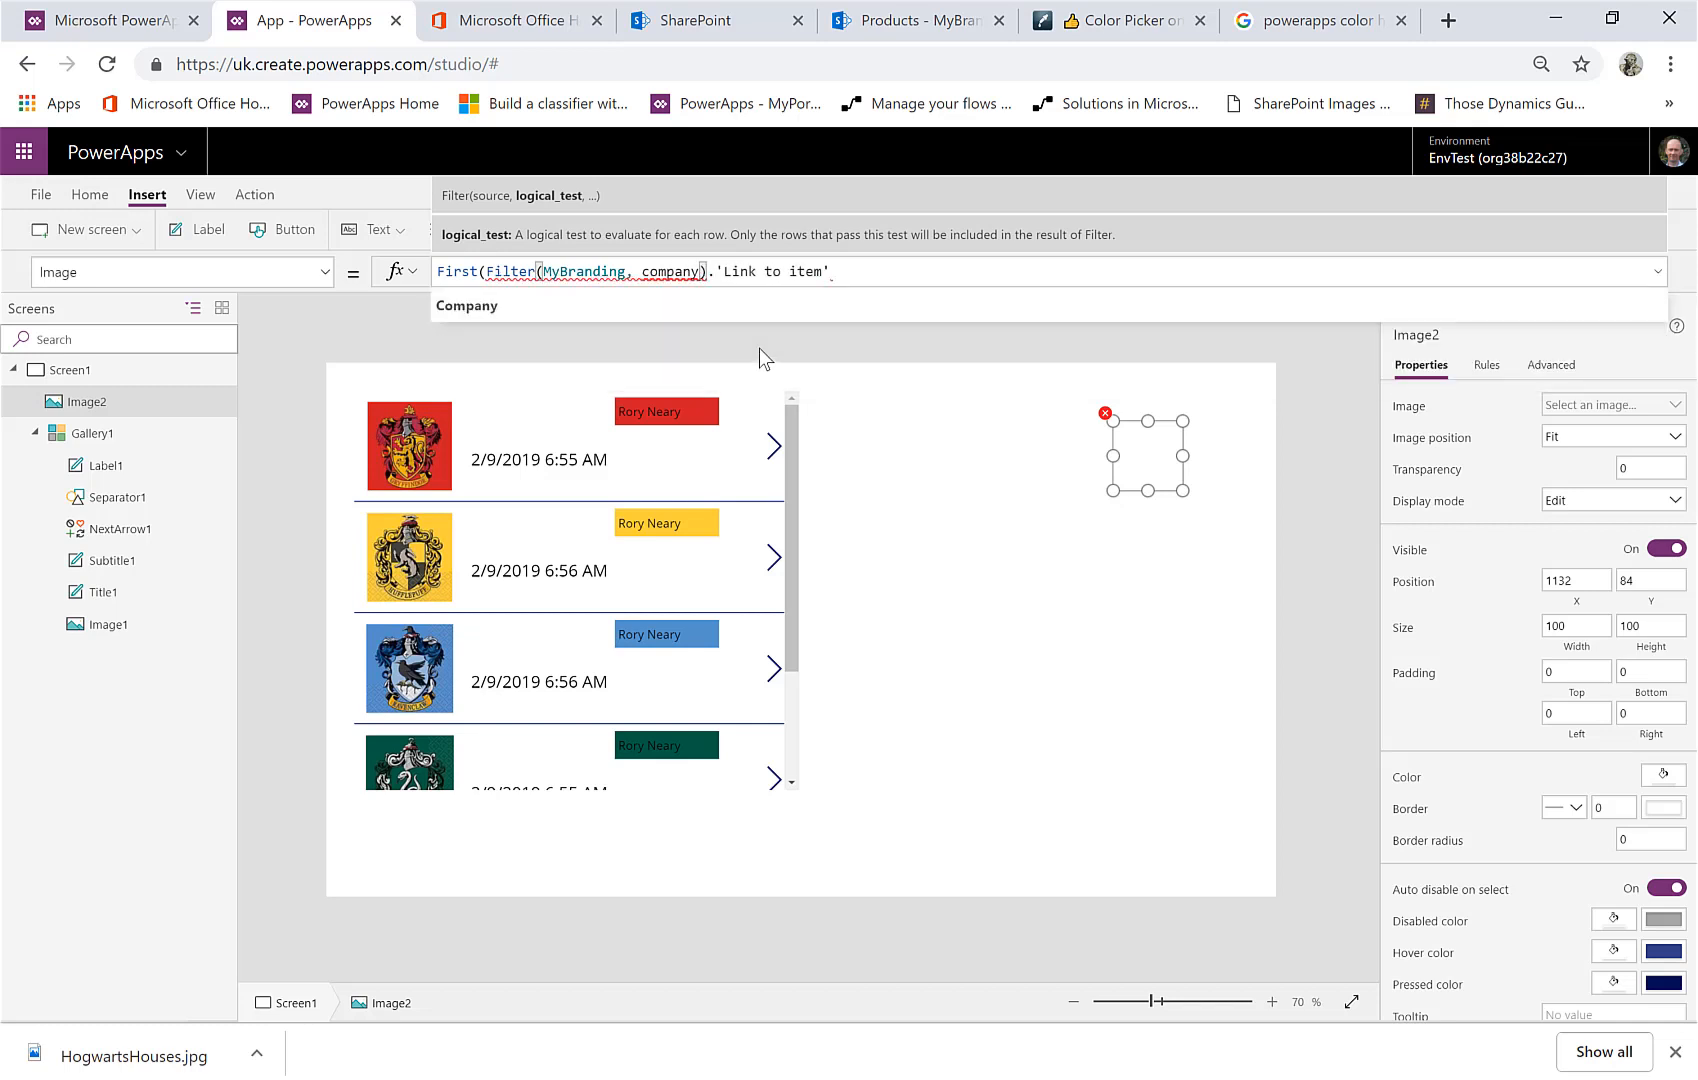
text(="Hog)
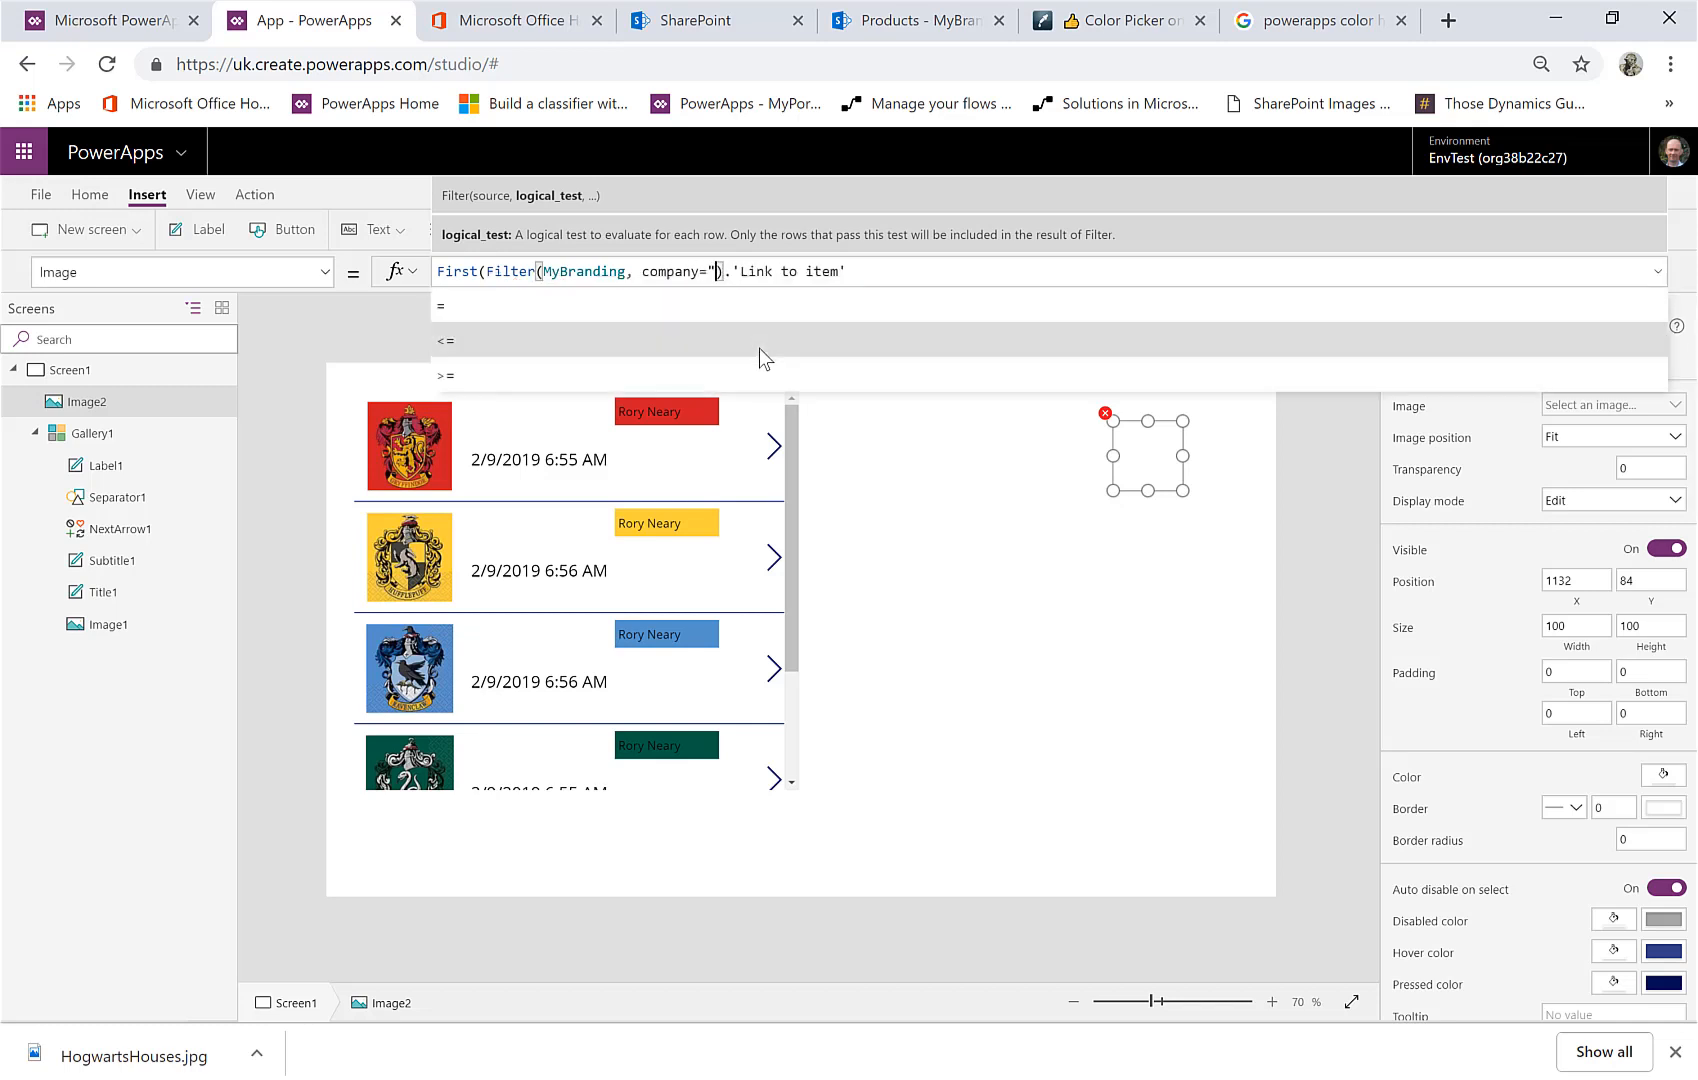
text(warts)
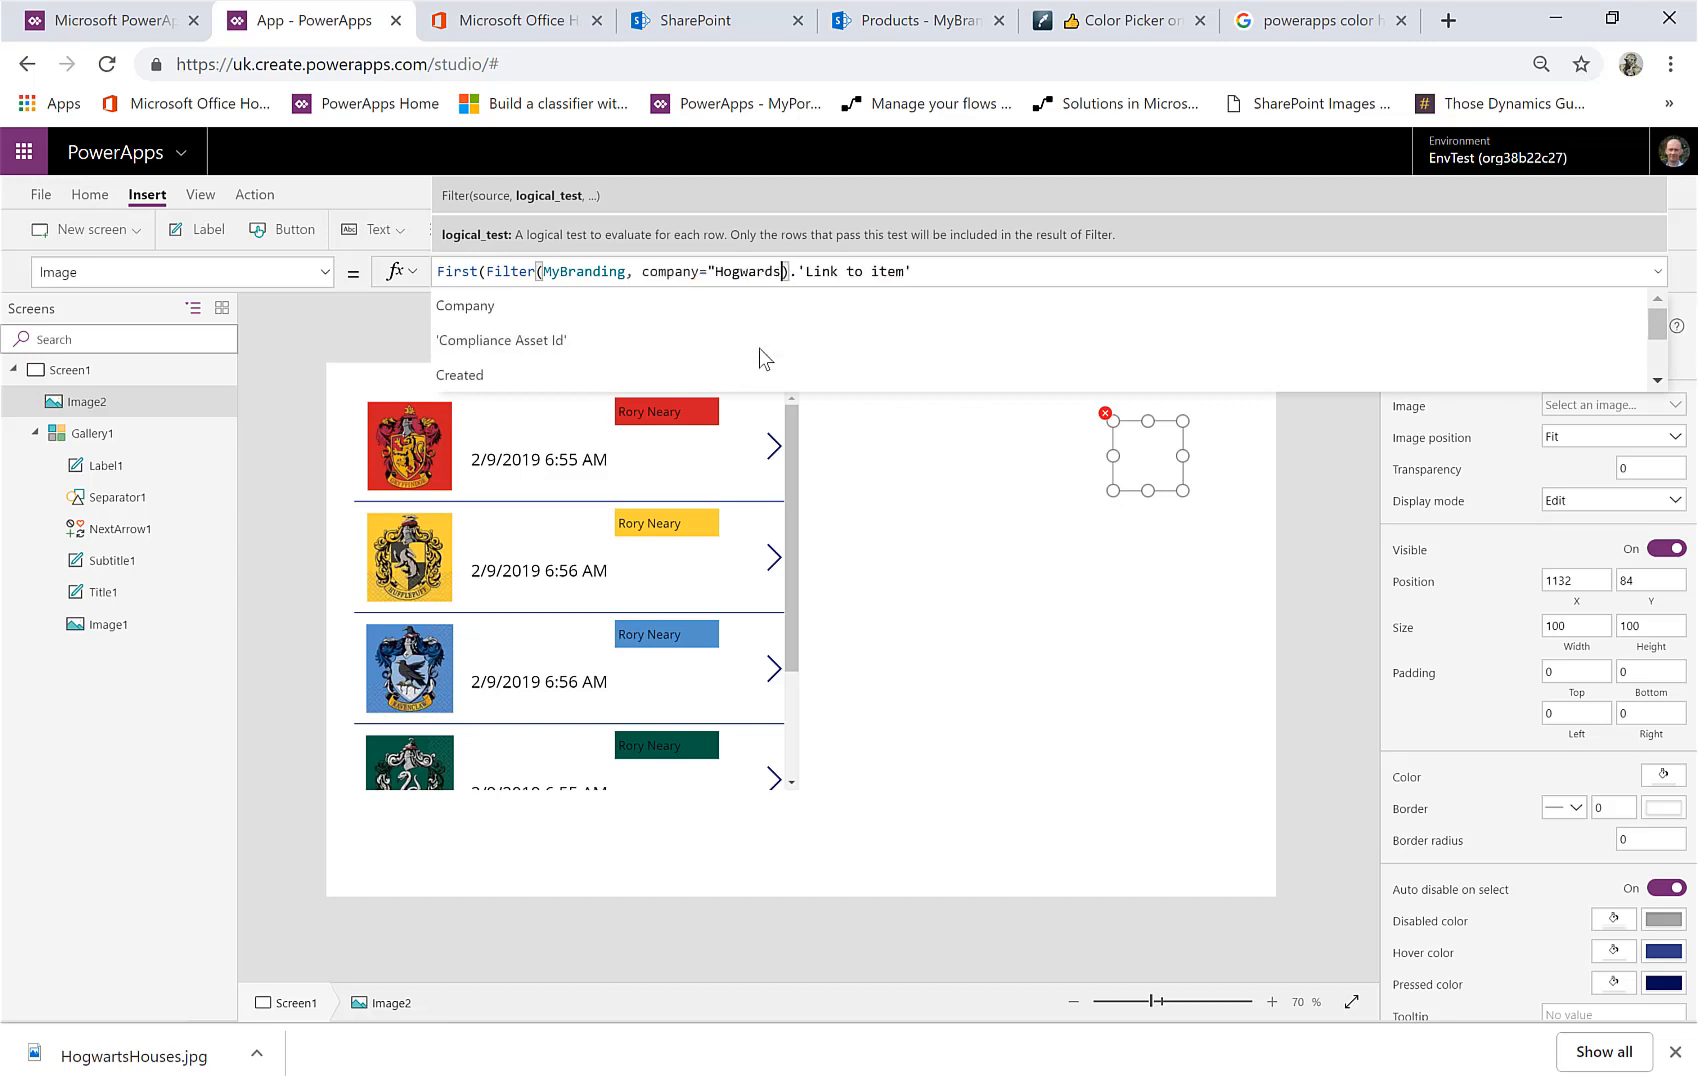
text(")
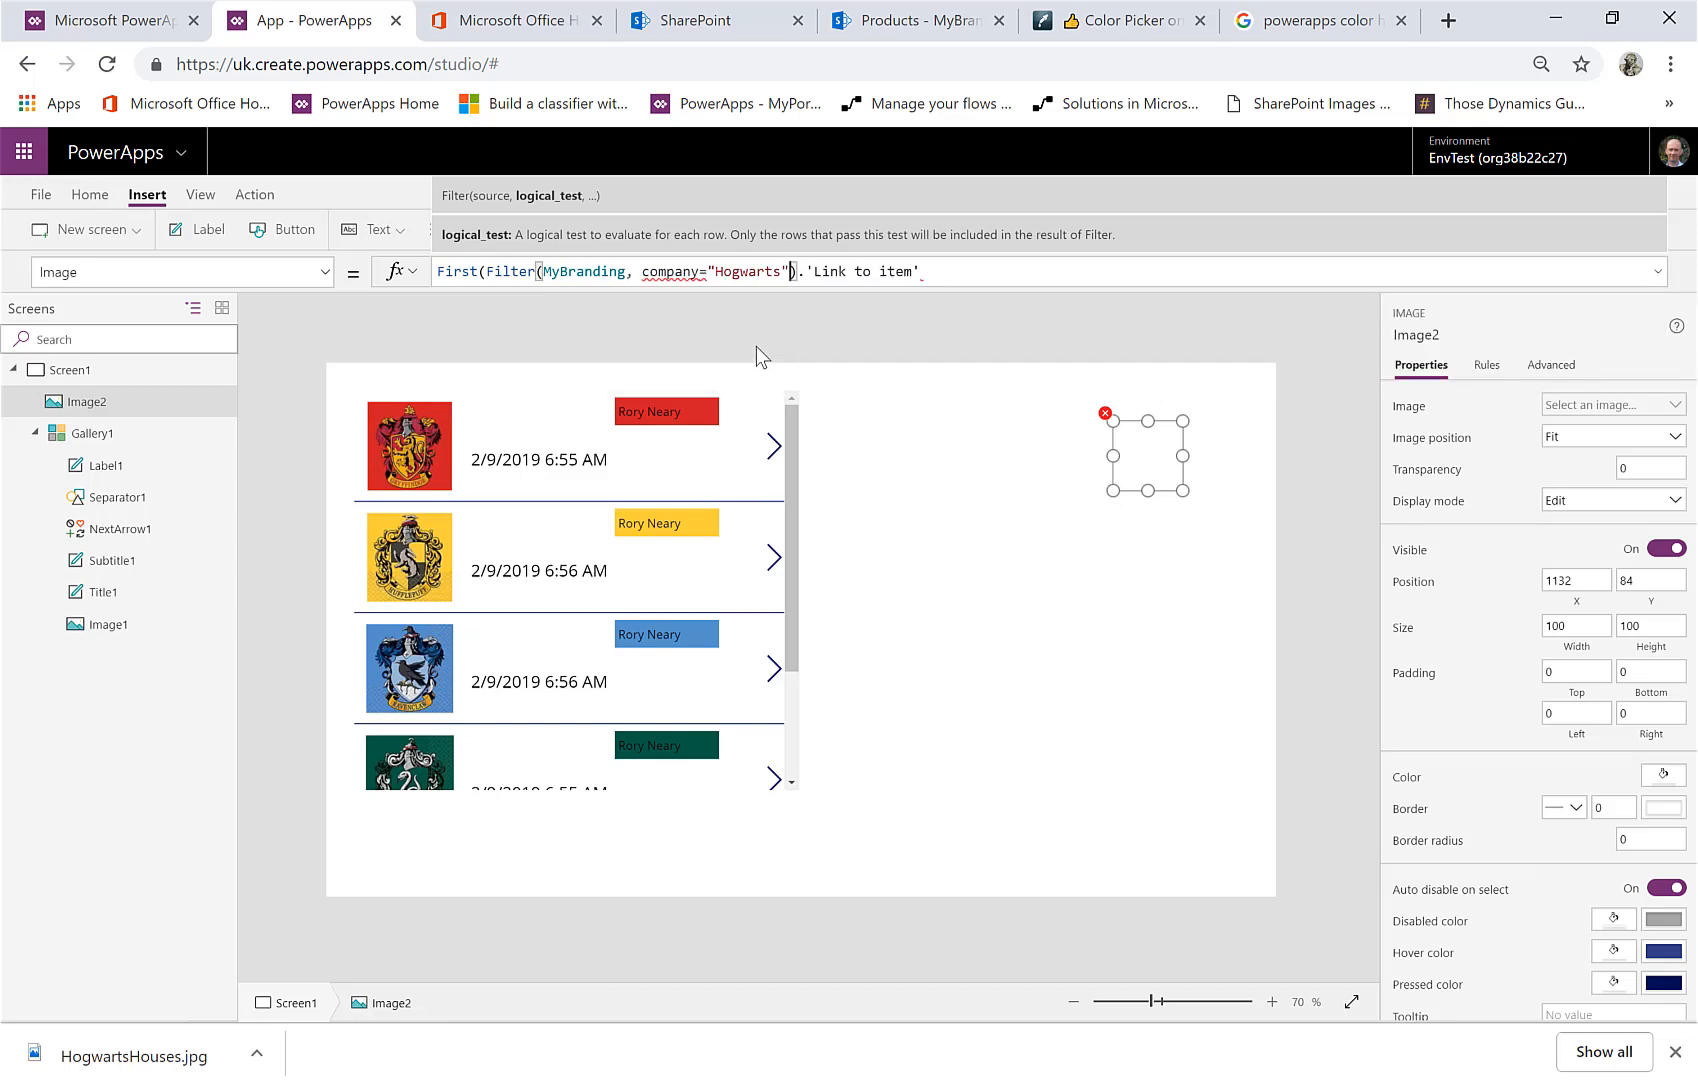
double_click(669, 270)
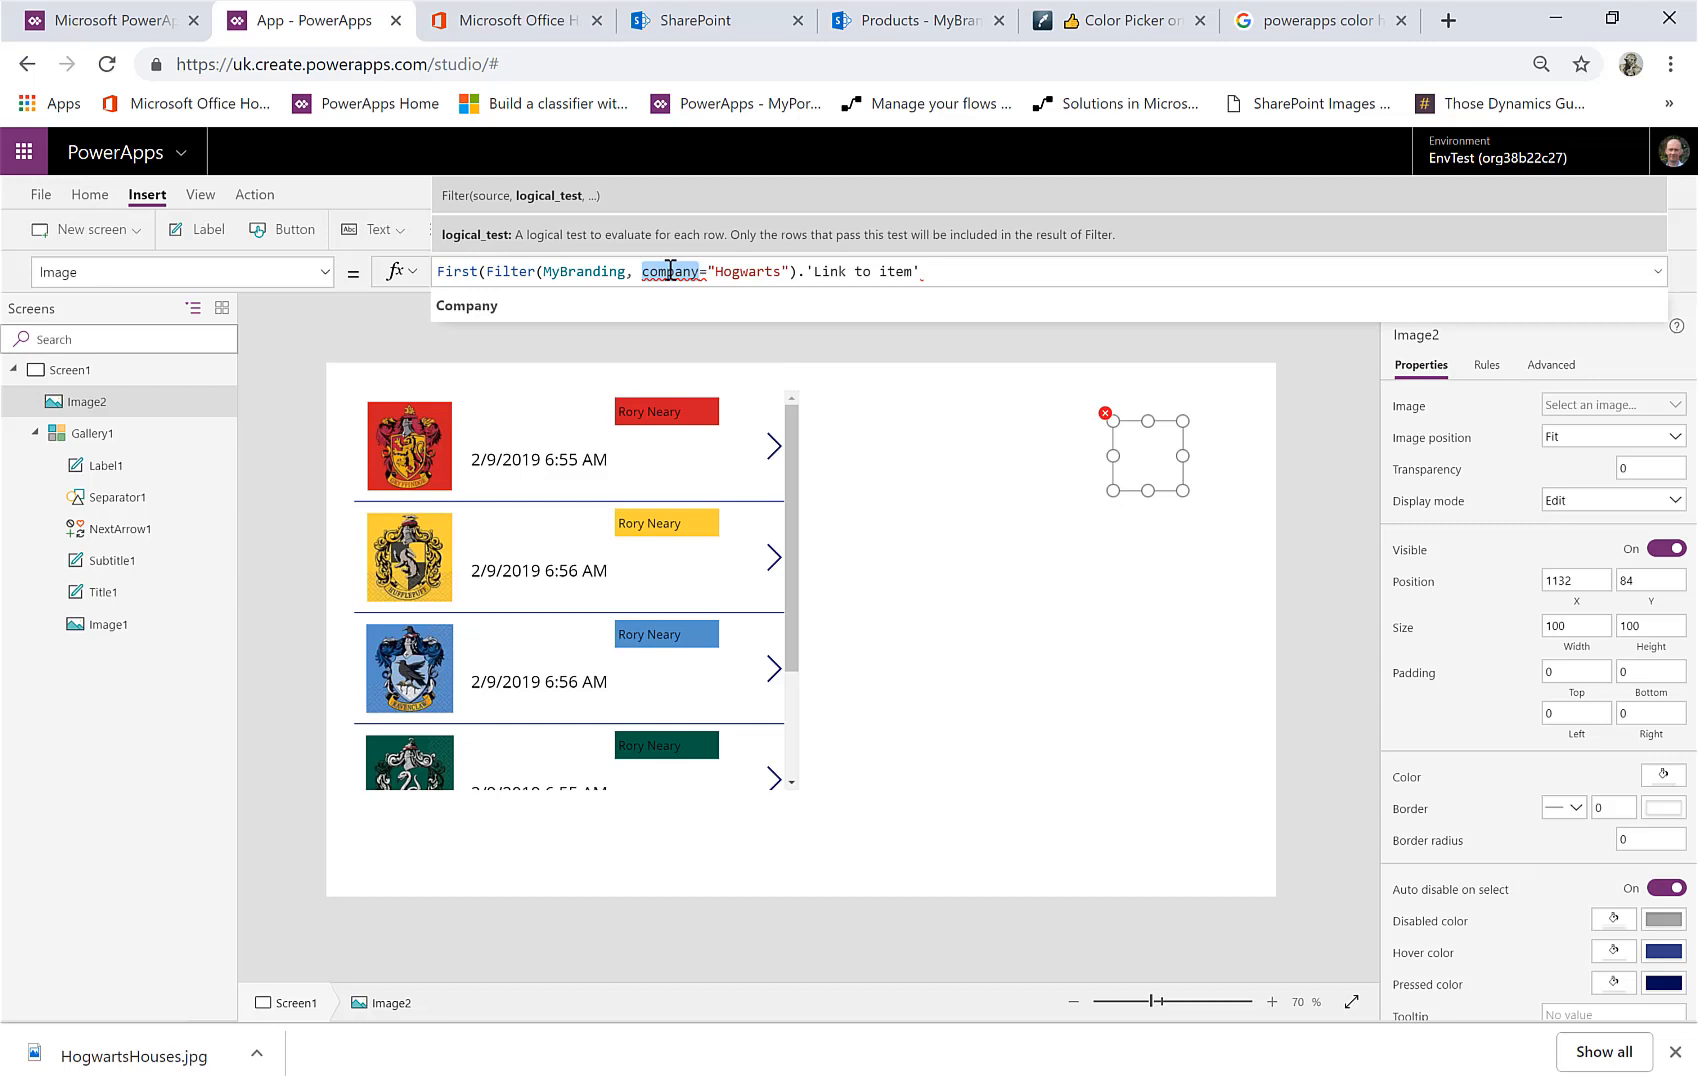
click(620, 308)
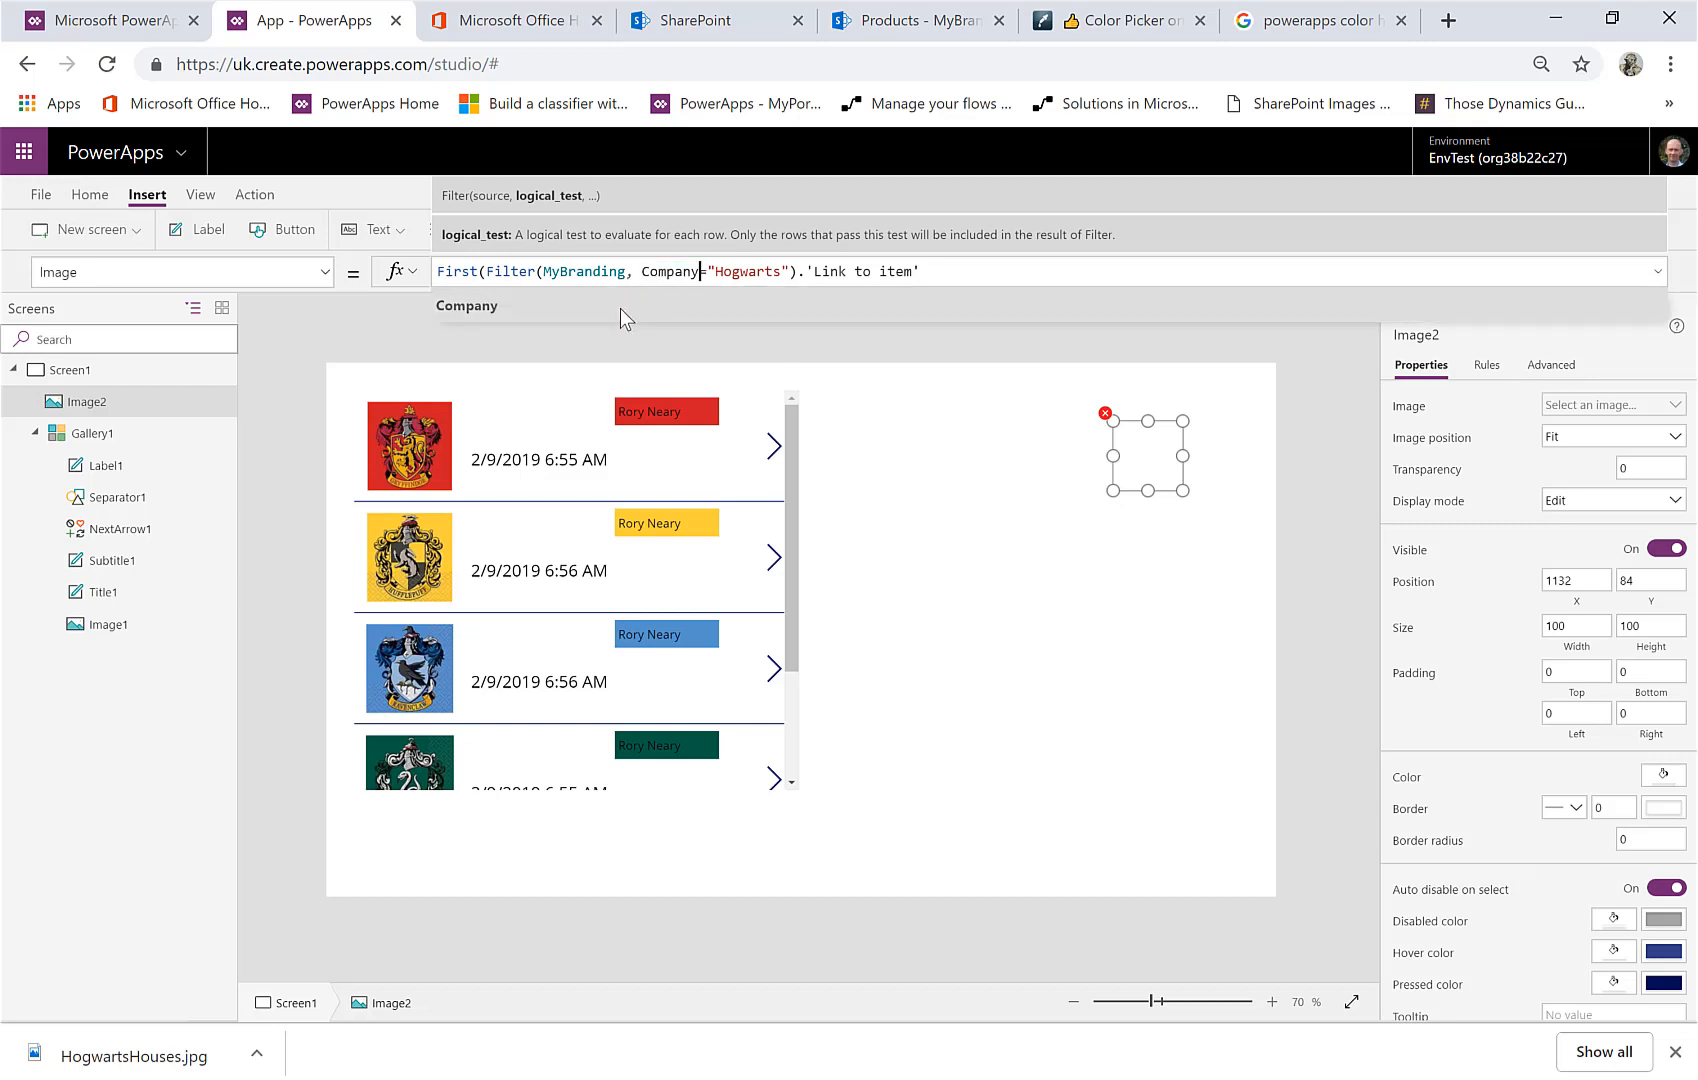
Add a second filter condition Points=1 after the Company condition in the image's formula
click(791, 271)
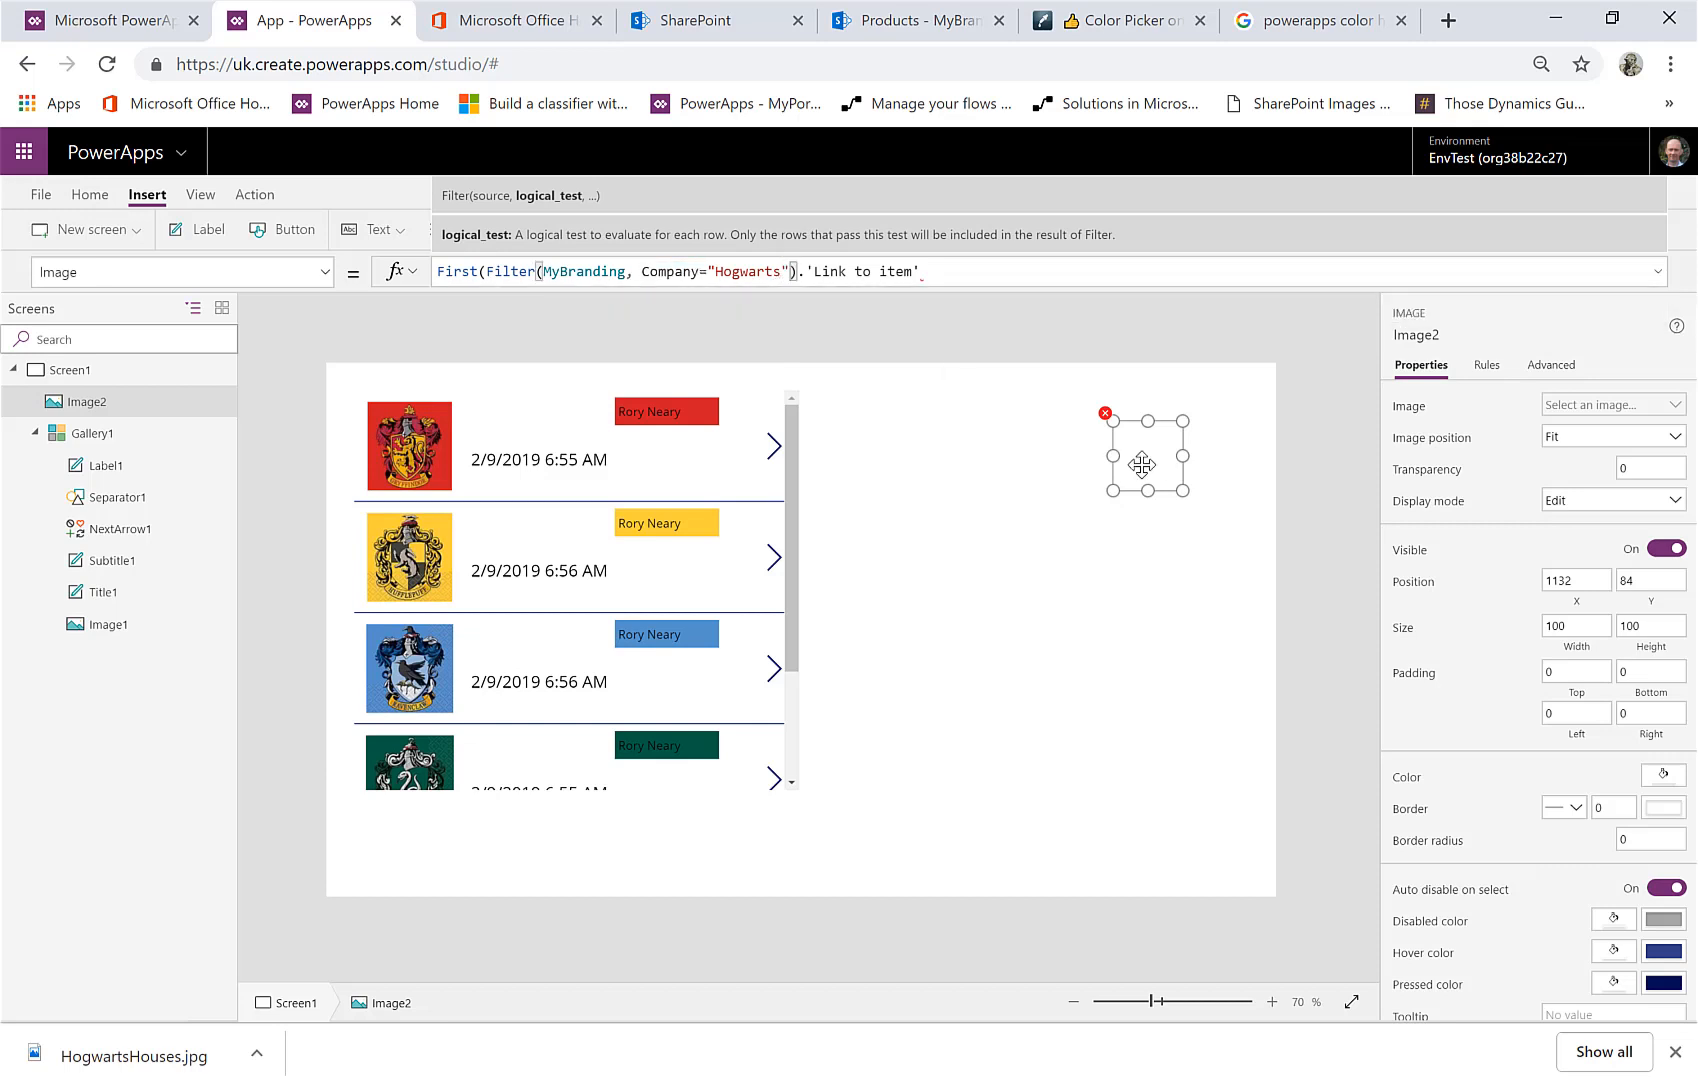
text(,)
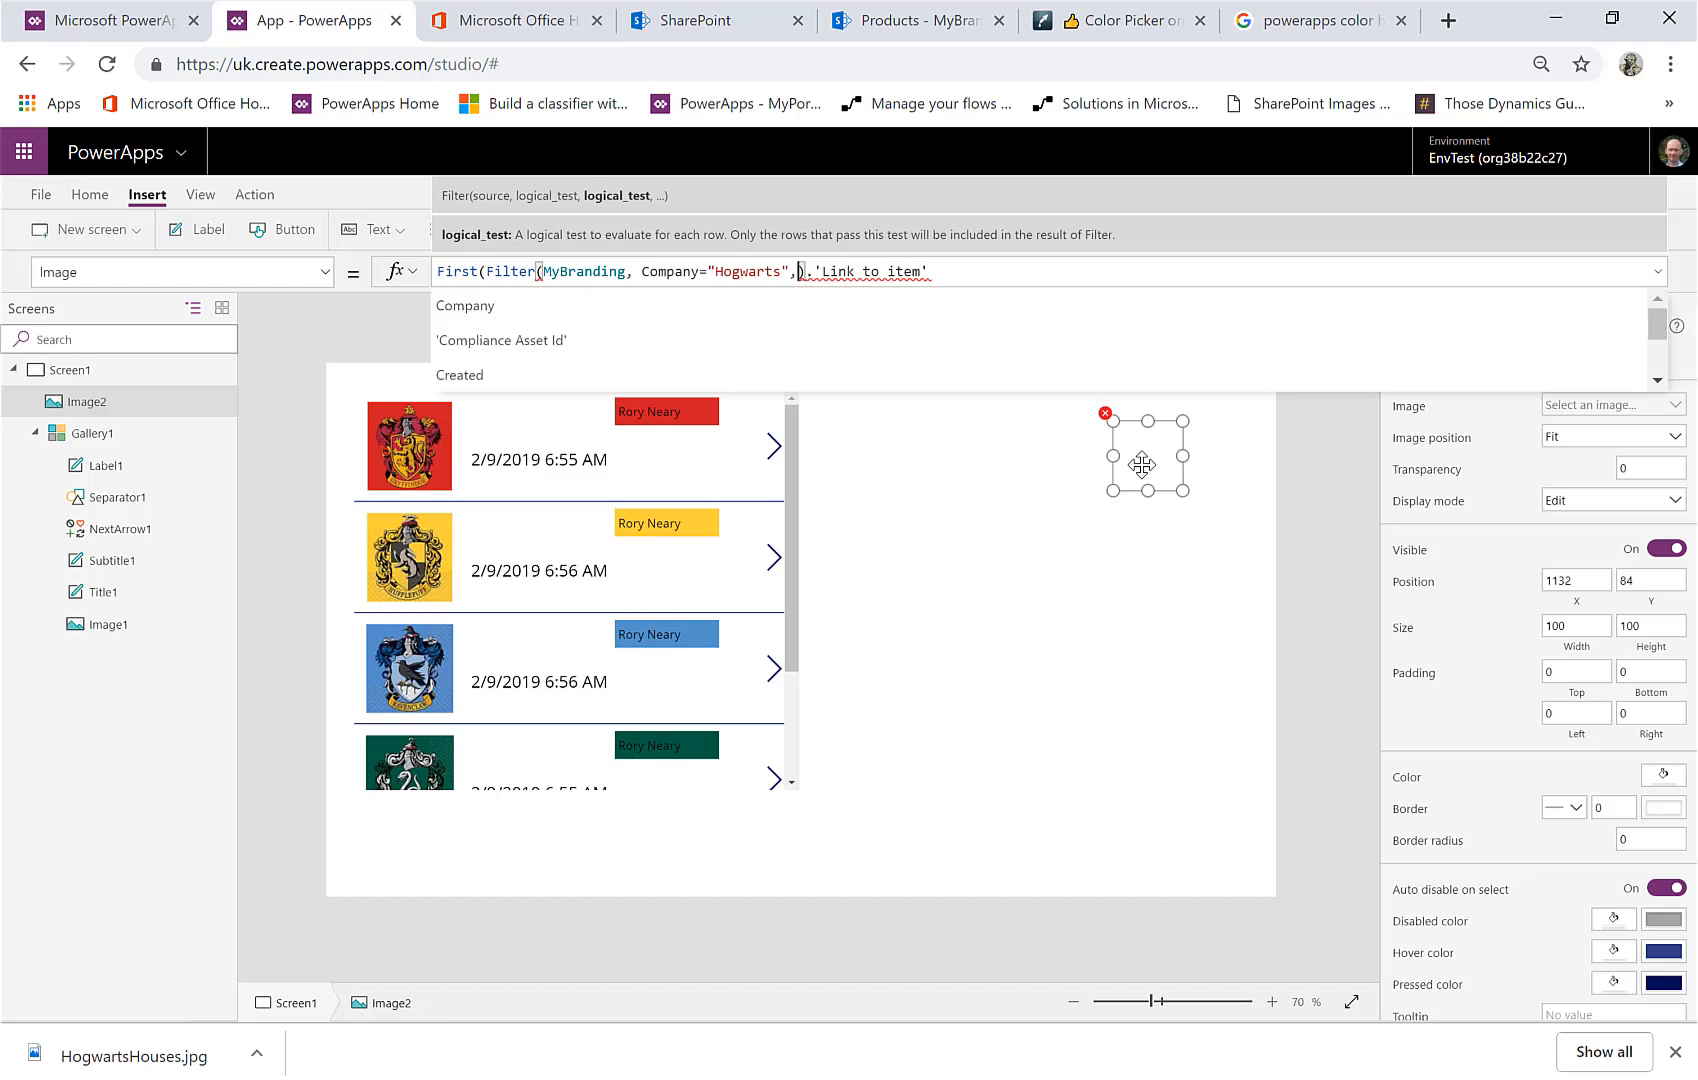
text(point)
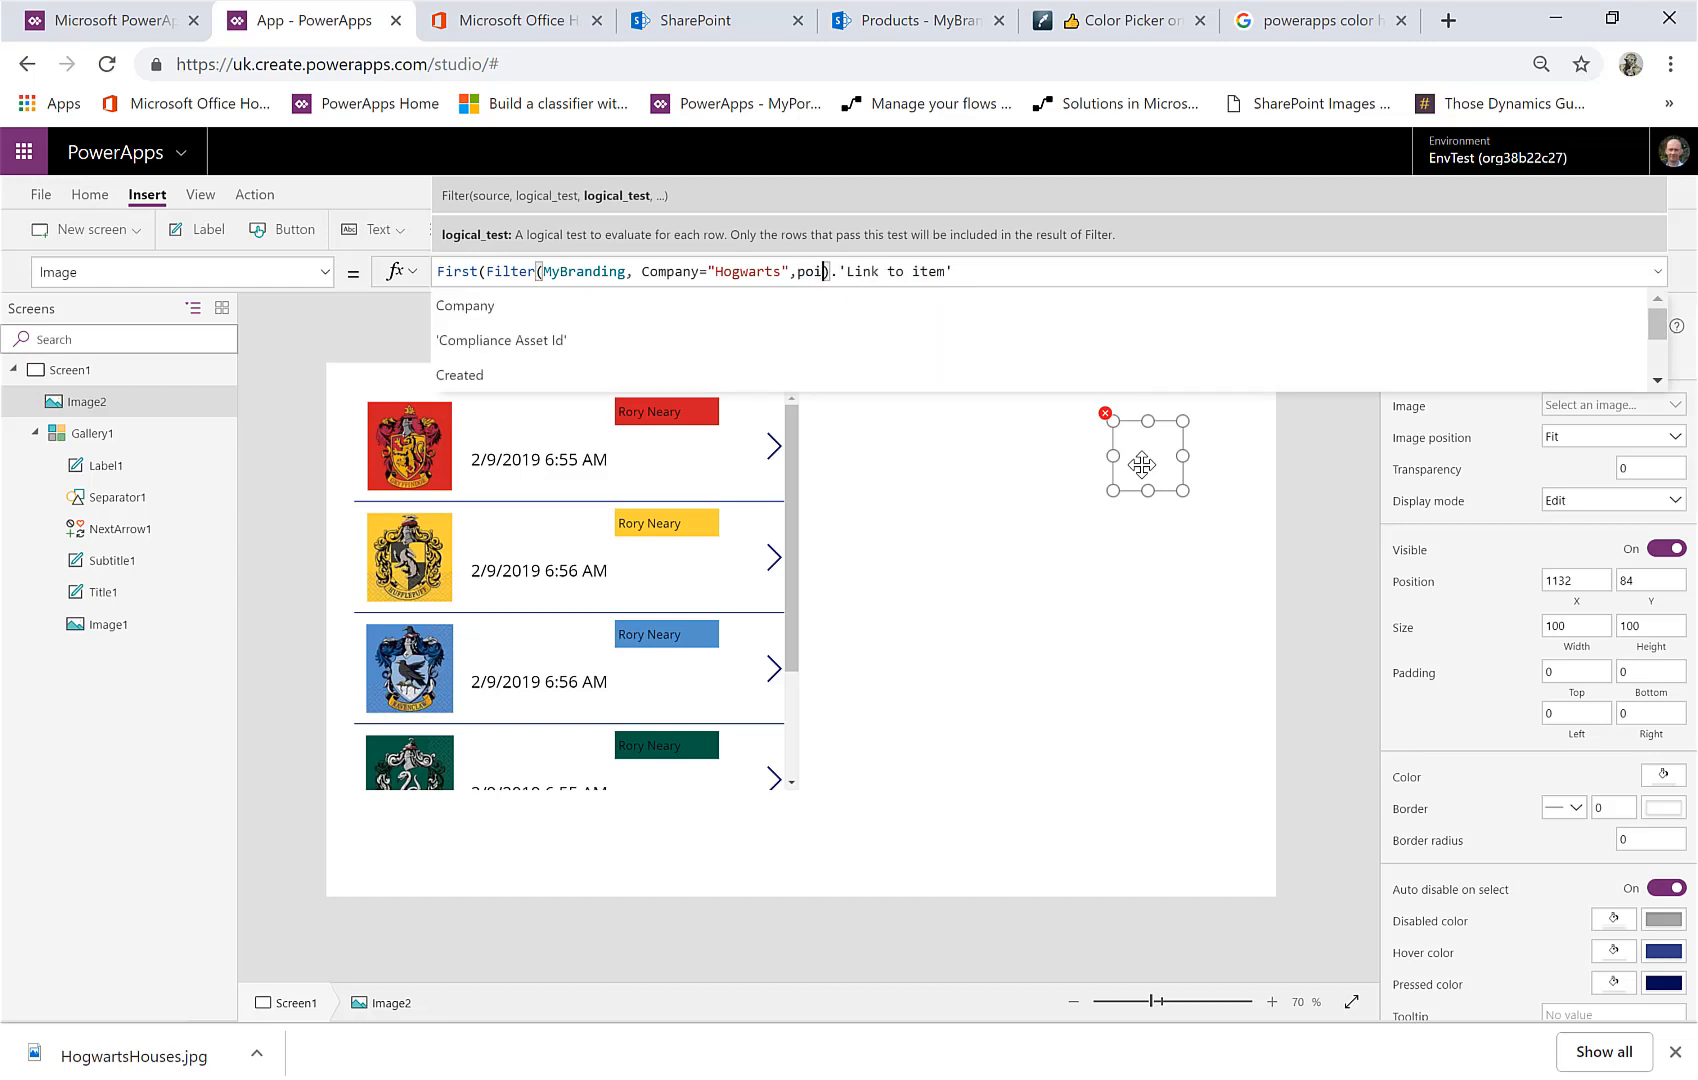
click(945, 309)
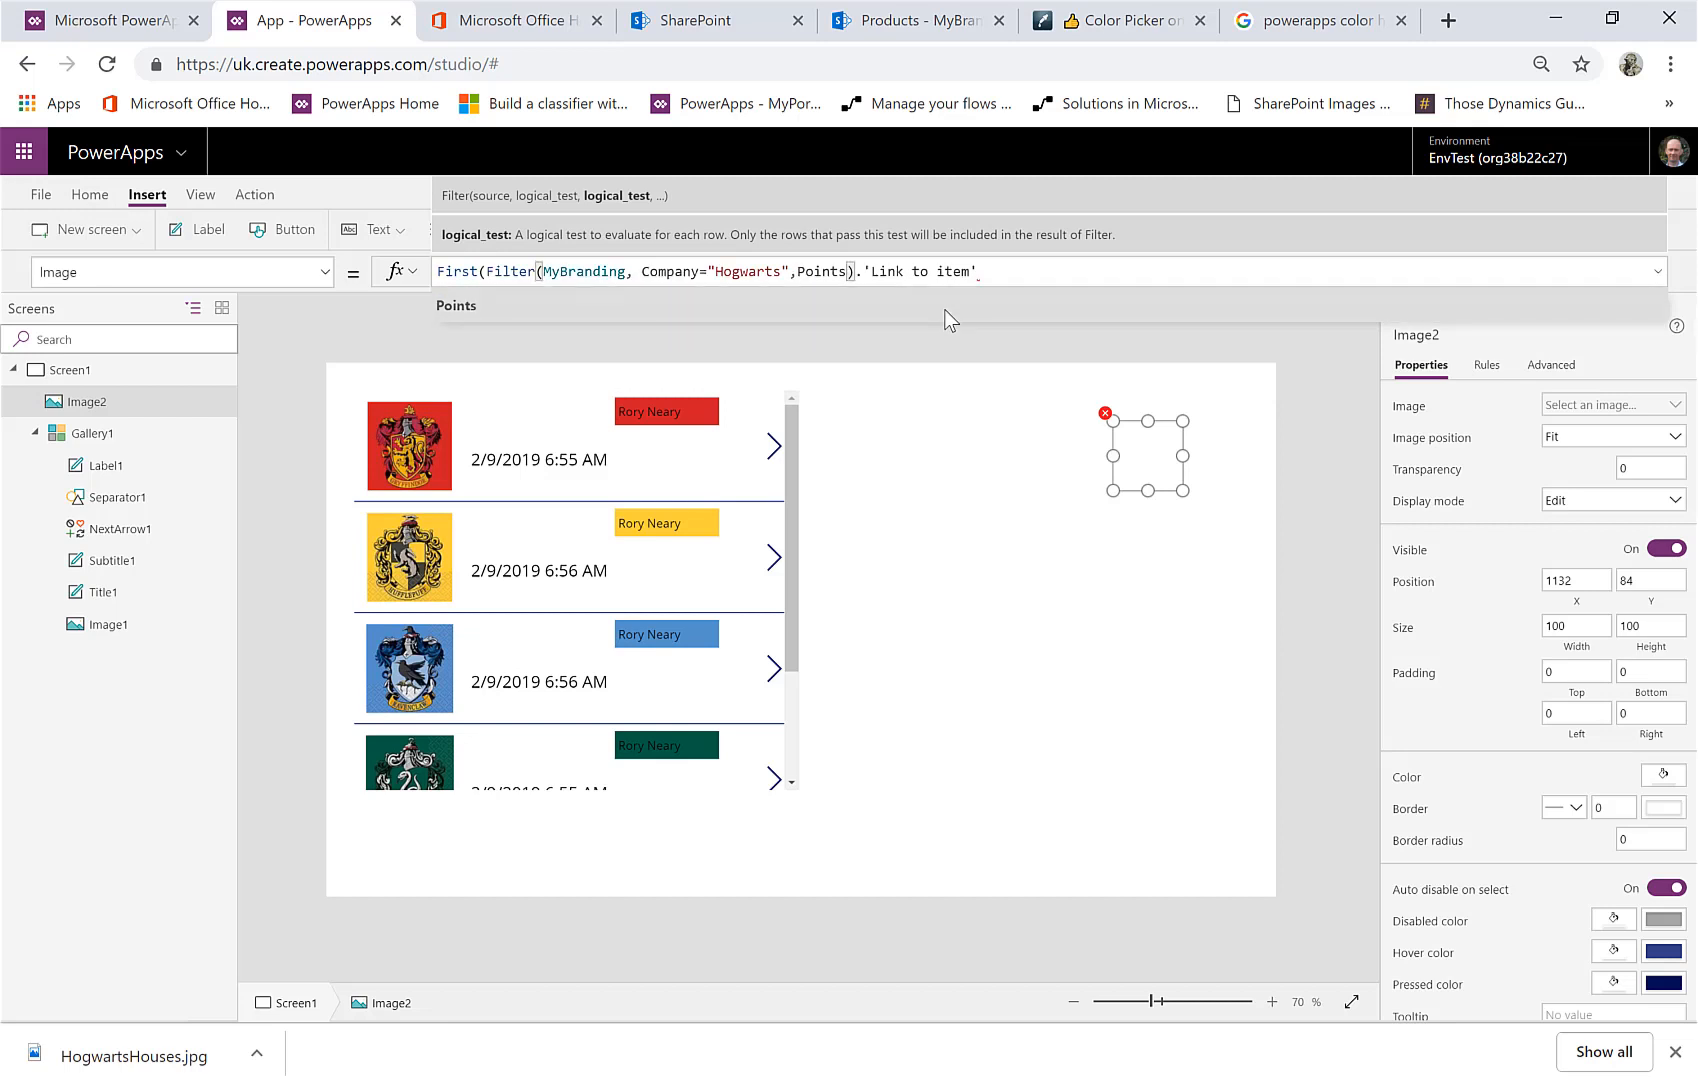
text(=)
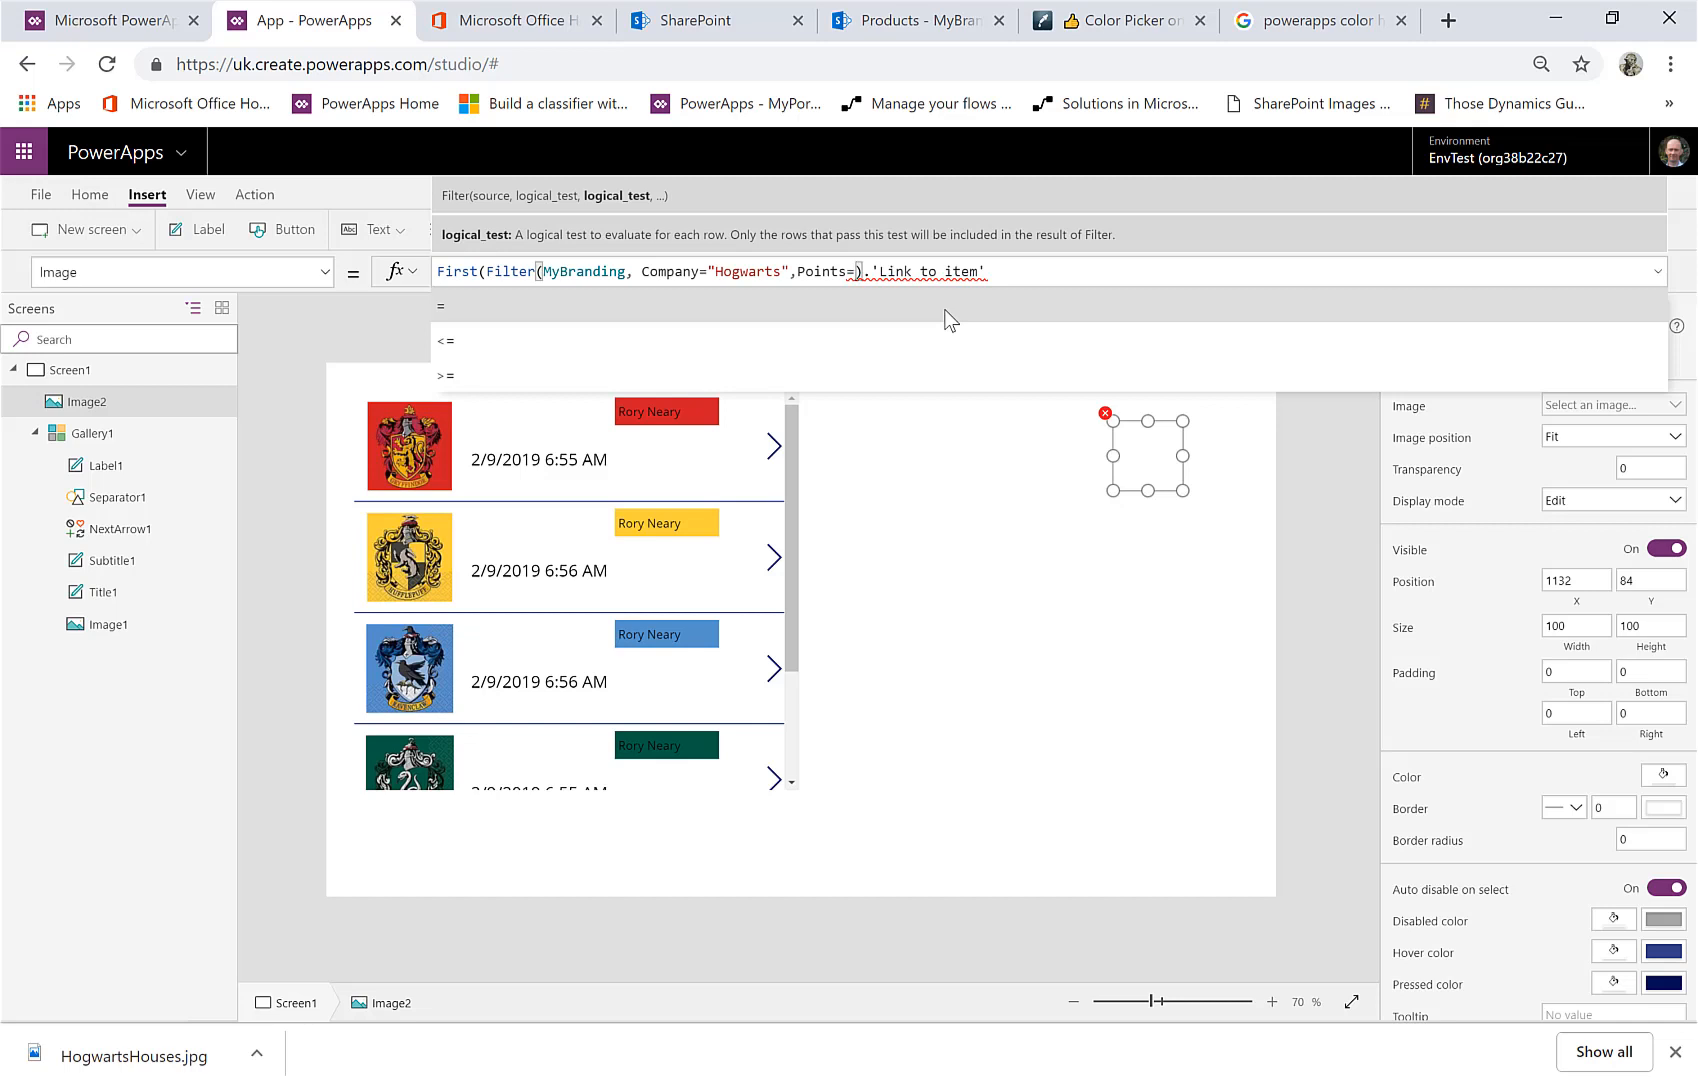
text(1)
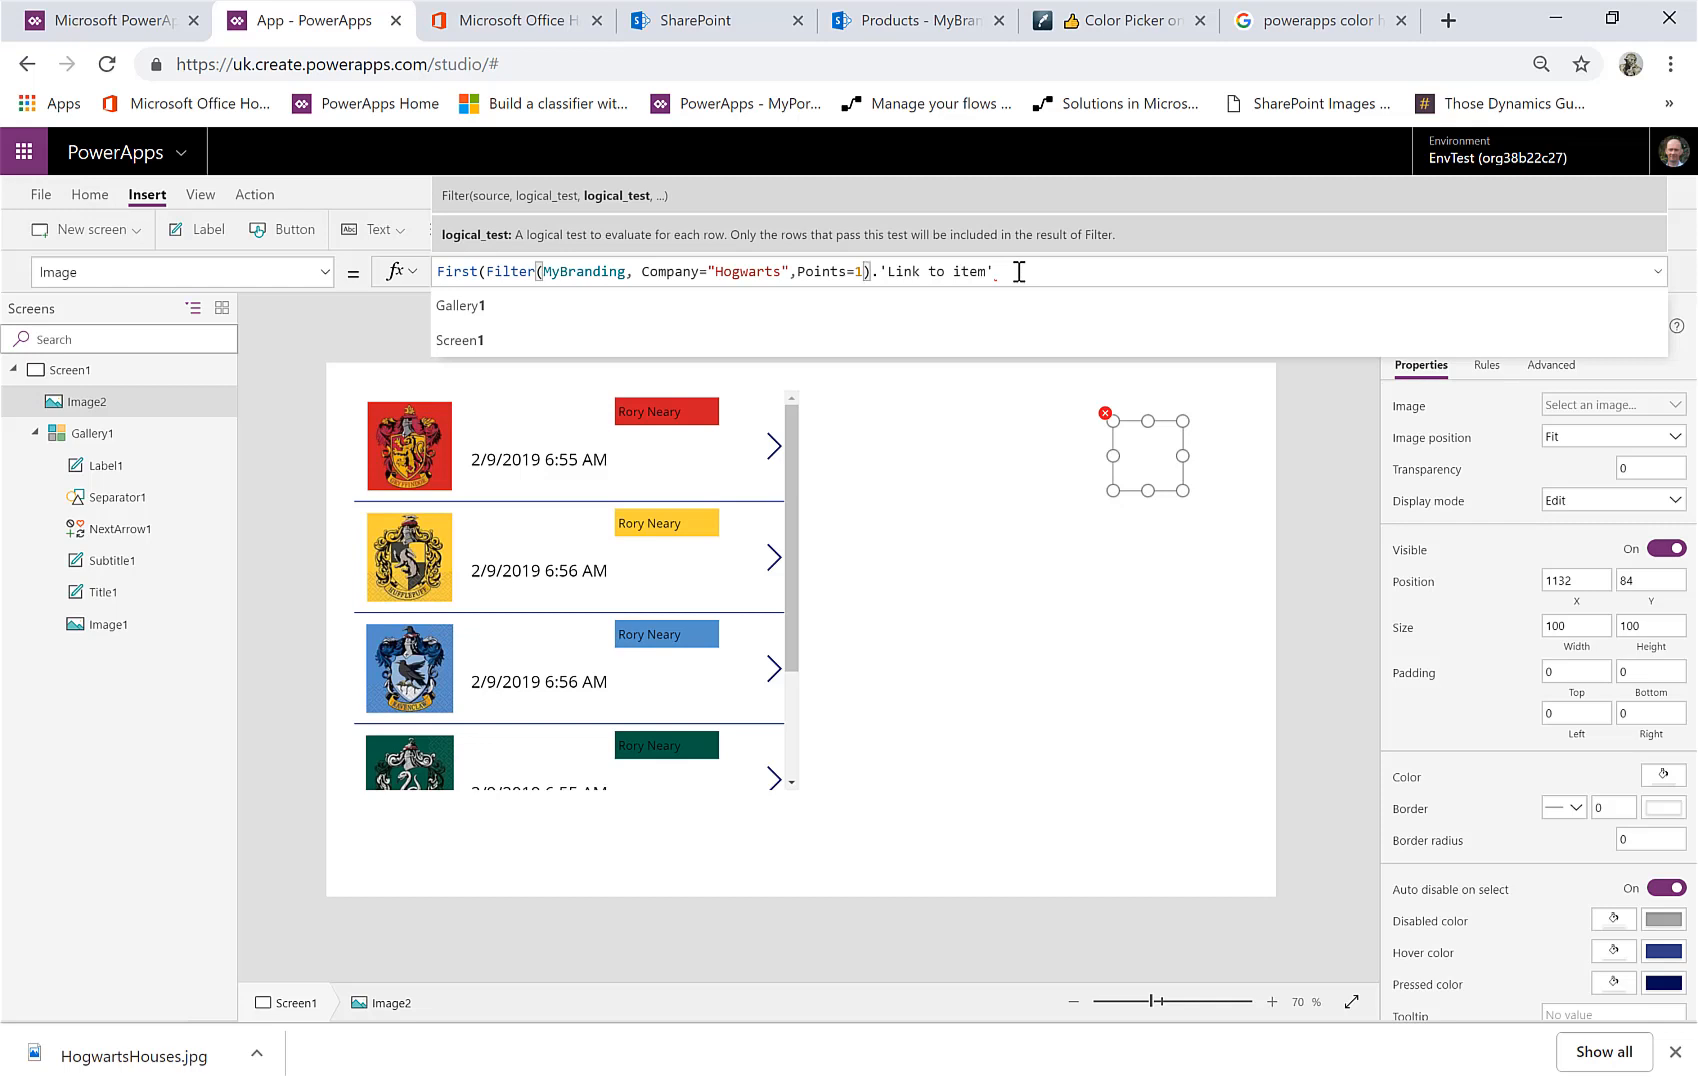
Close the Filter function in the image's formula with a parenthesis before .'Link to item'
text())
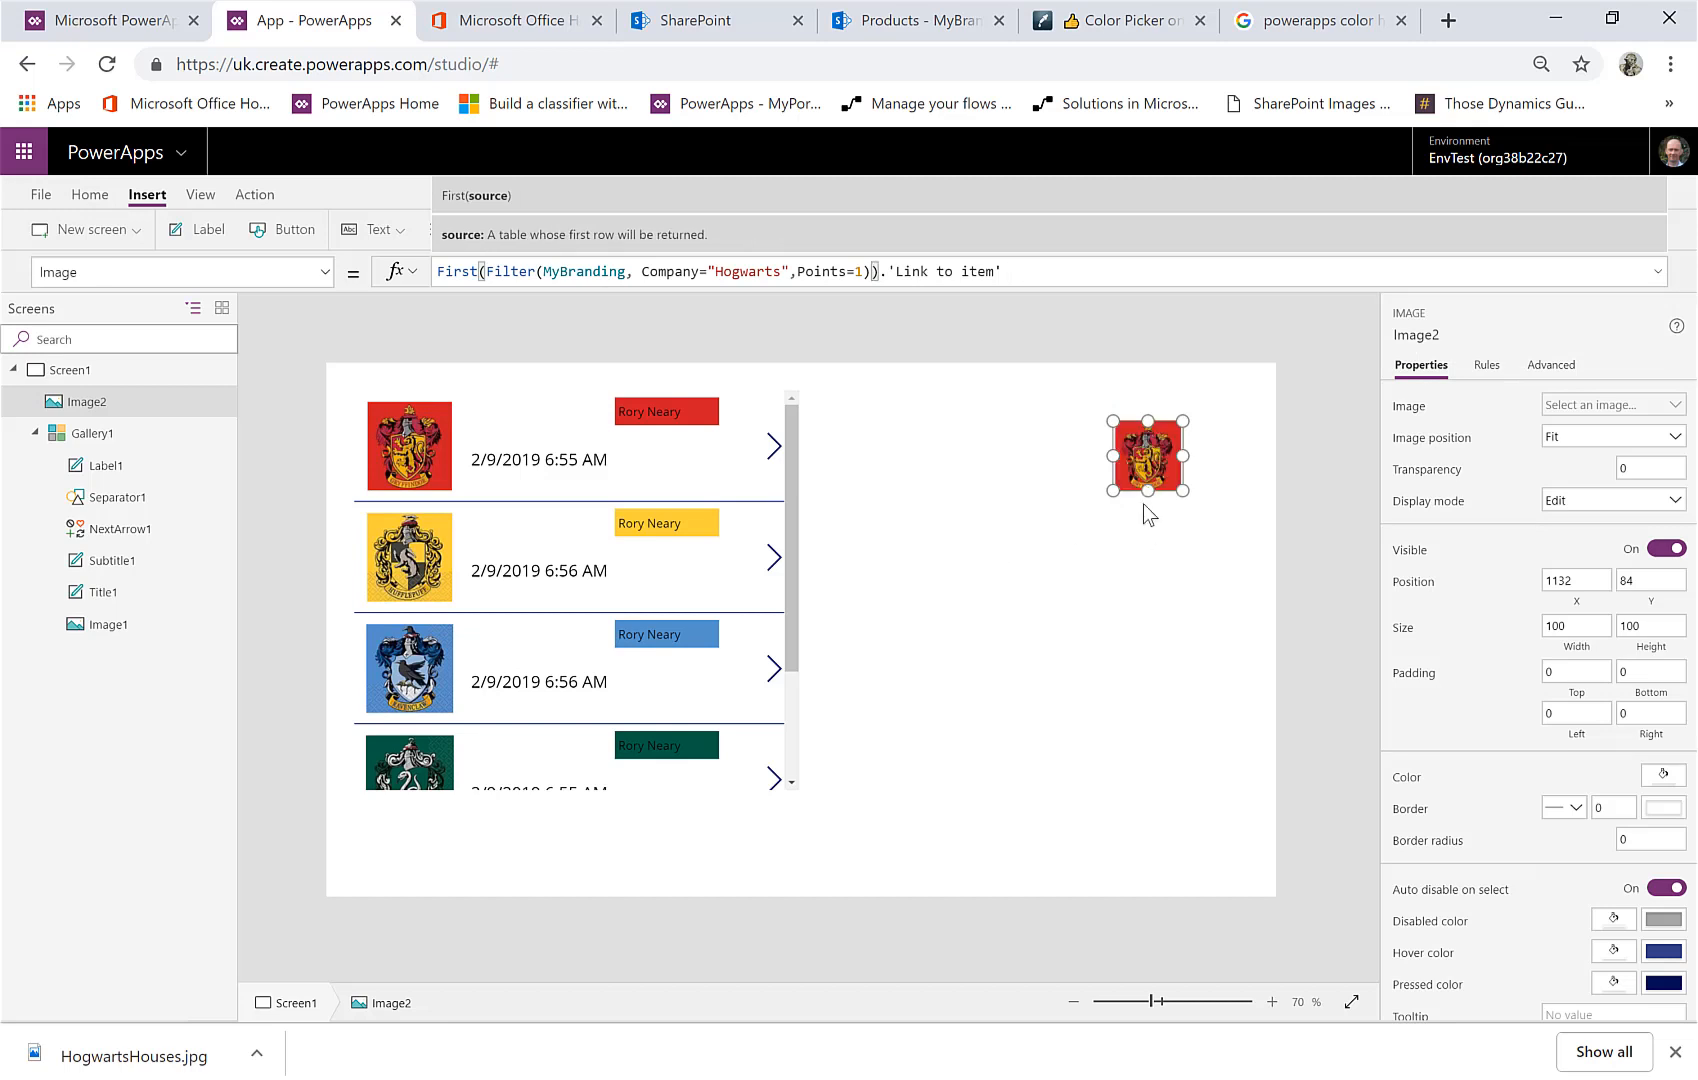
Duplicate the standalone crest image three times, placing the copies in a row beneath it at 992, 204; 1132, 204; and 1266, 204
click(1147, 448)
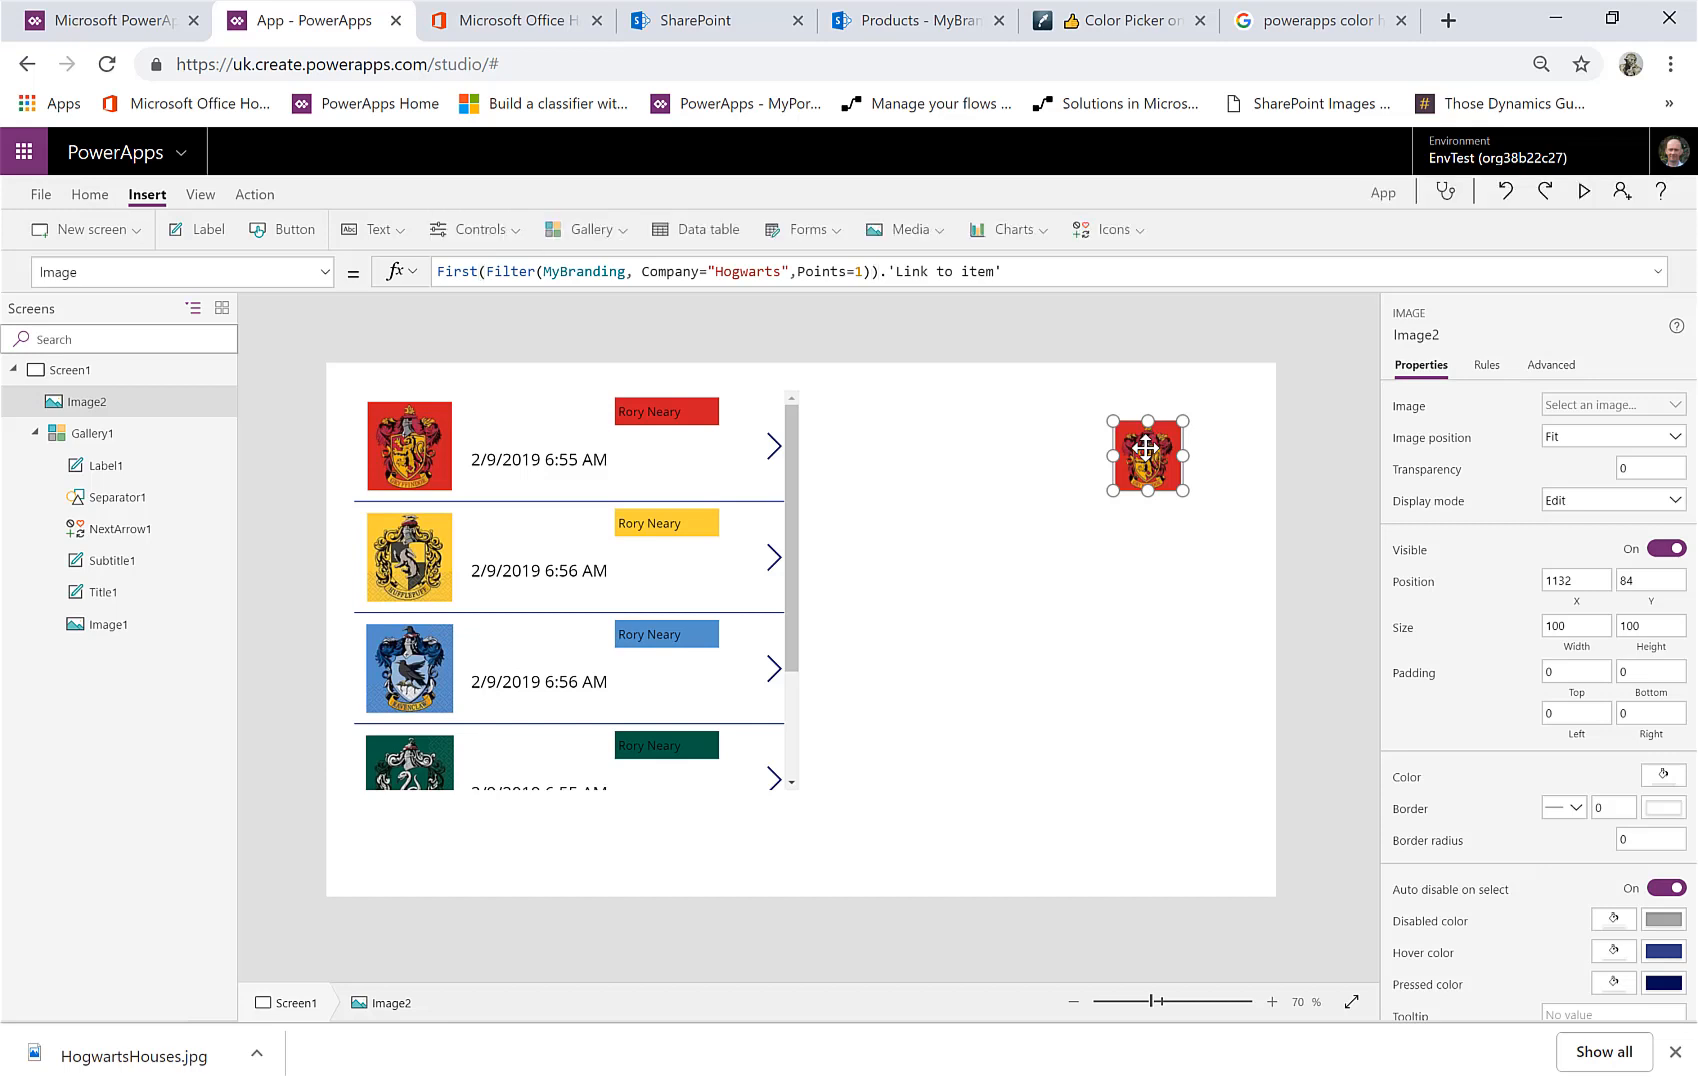
key(ctrl+v)
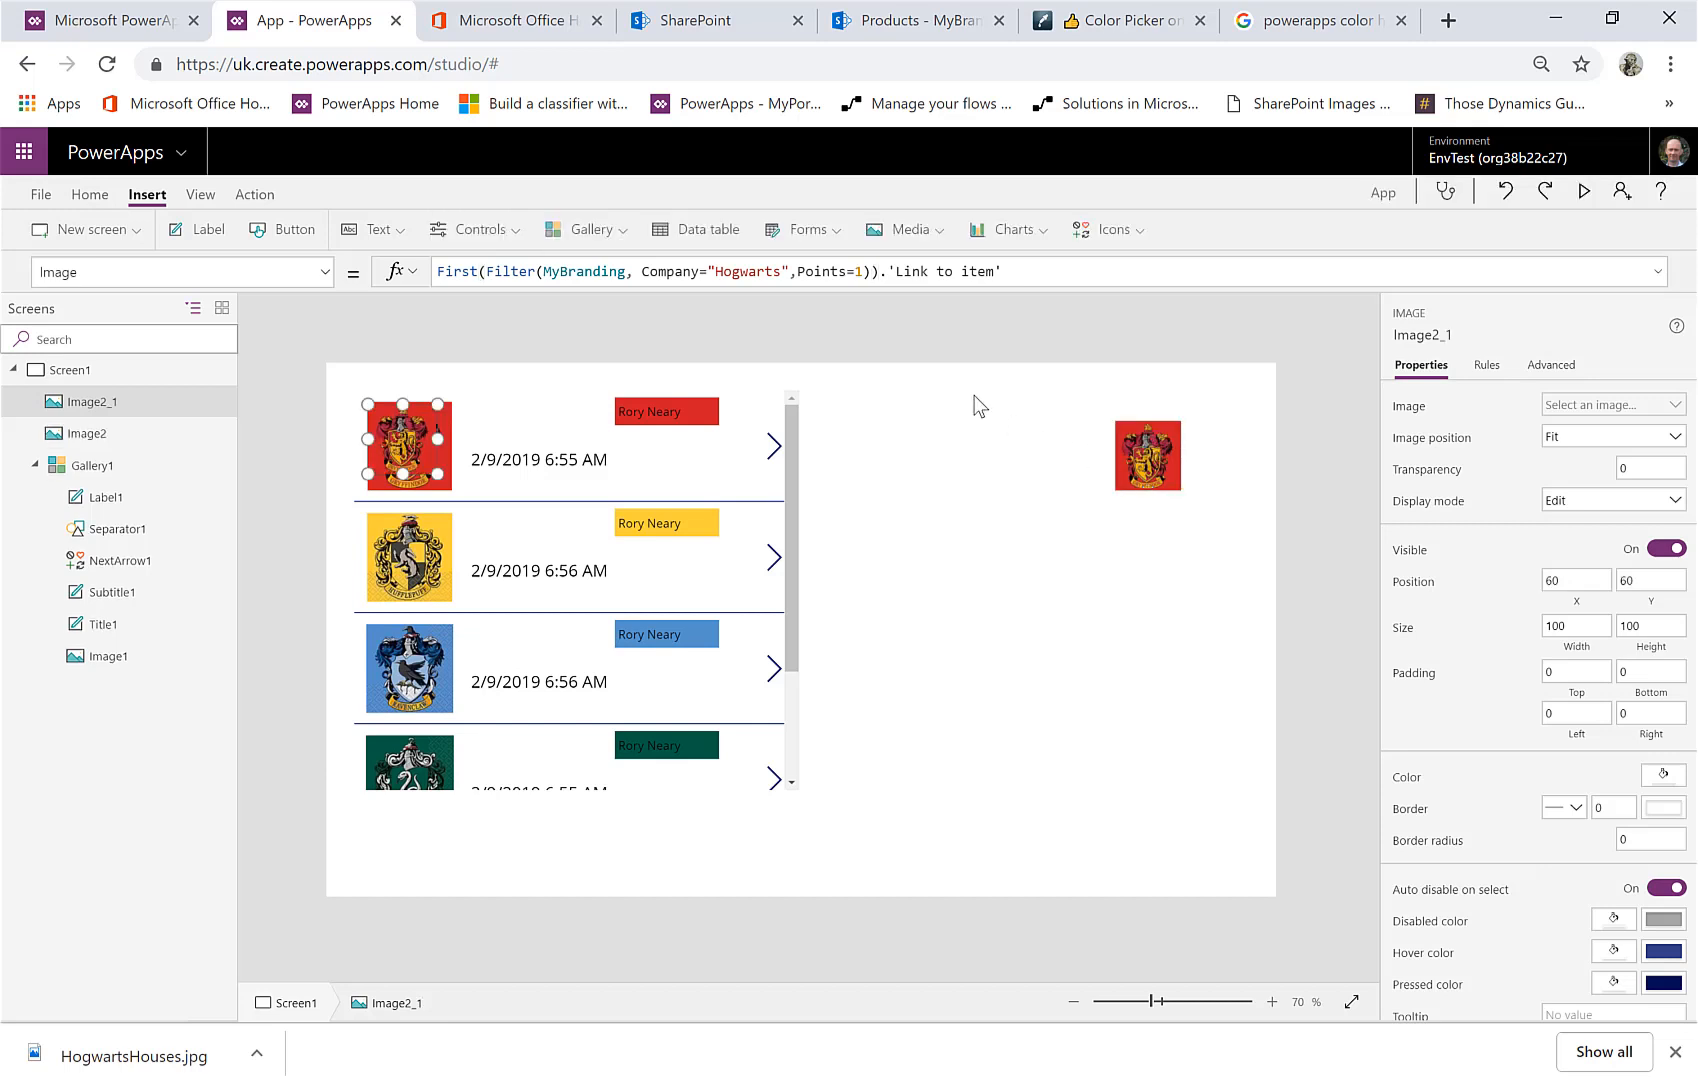
drag(412, 424, 1060, 526)
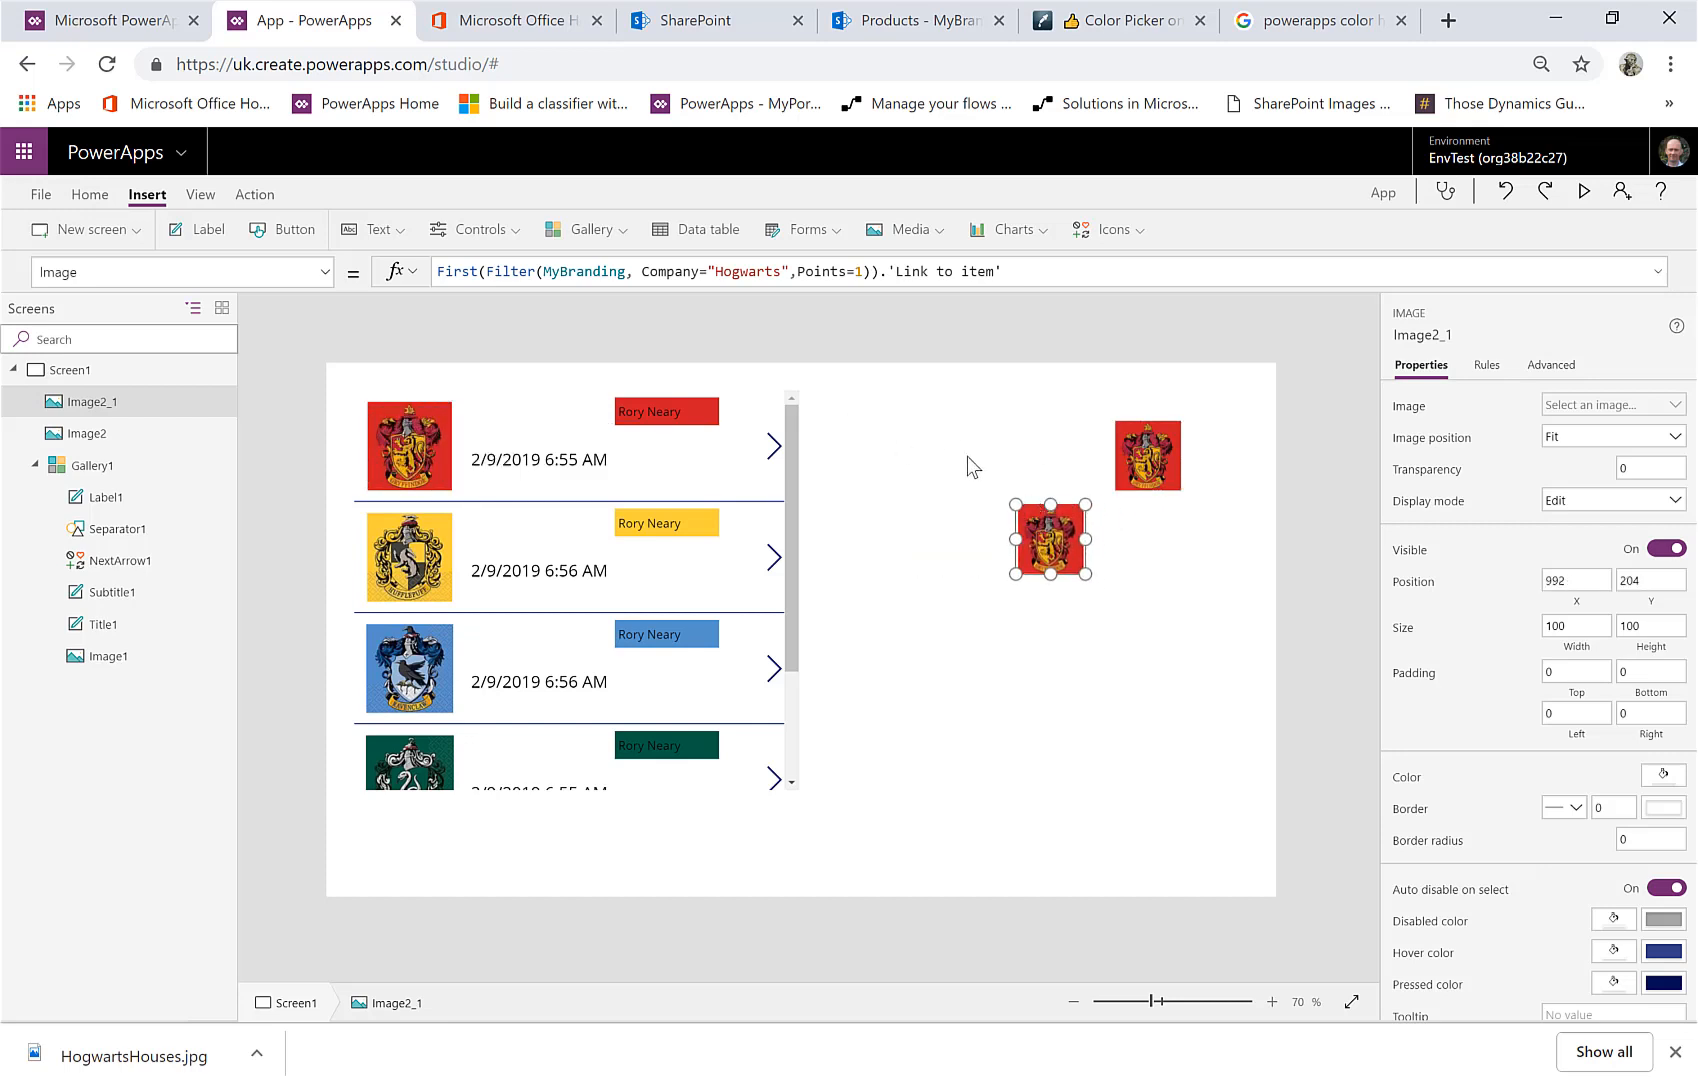
key(ctrl+v)
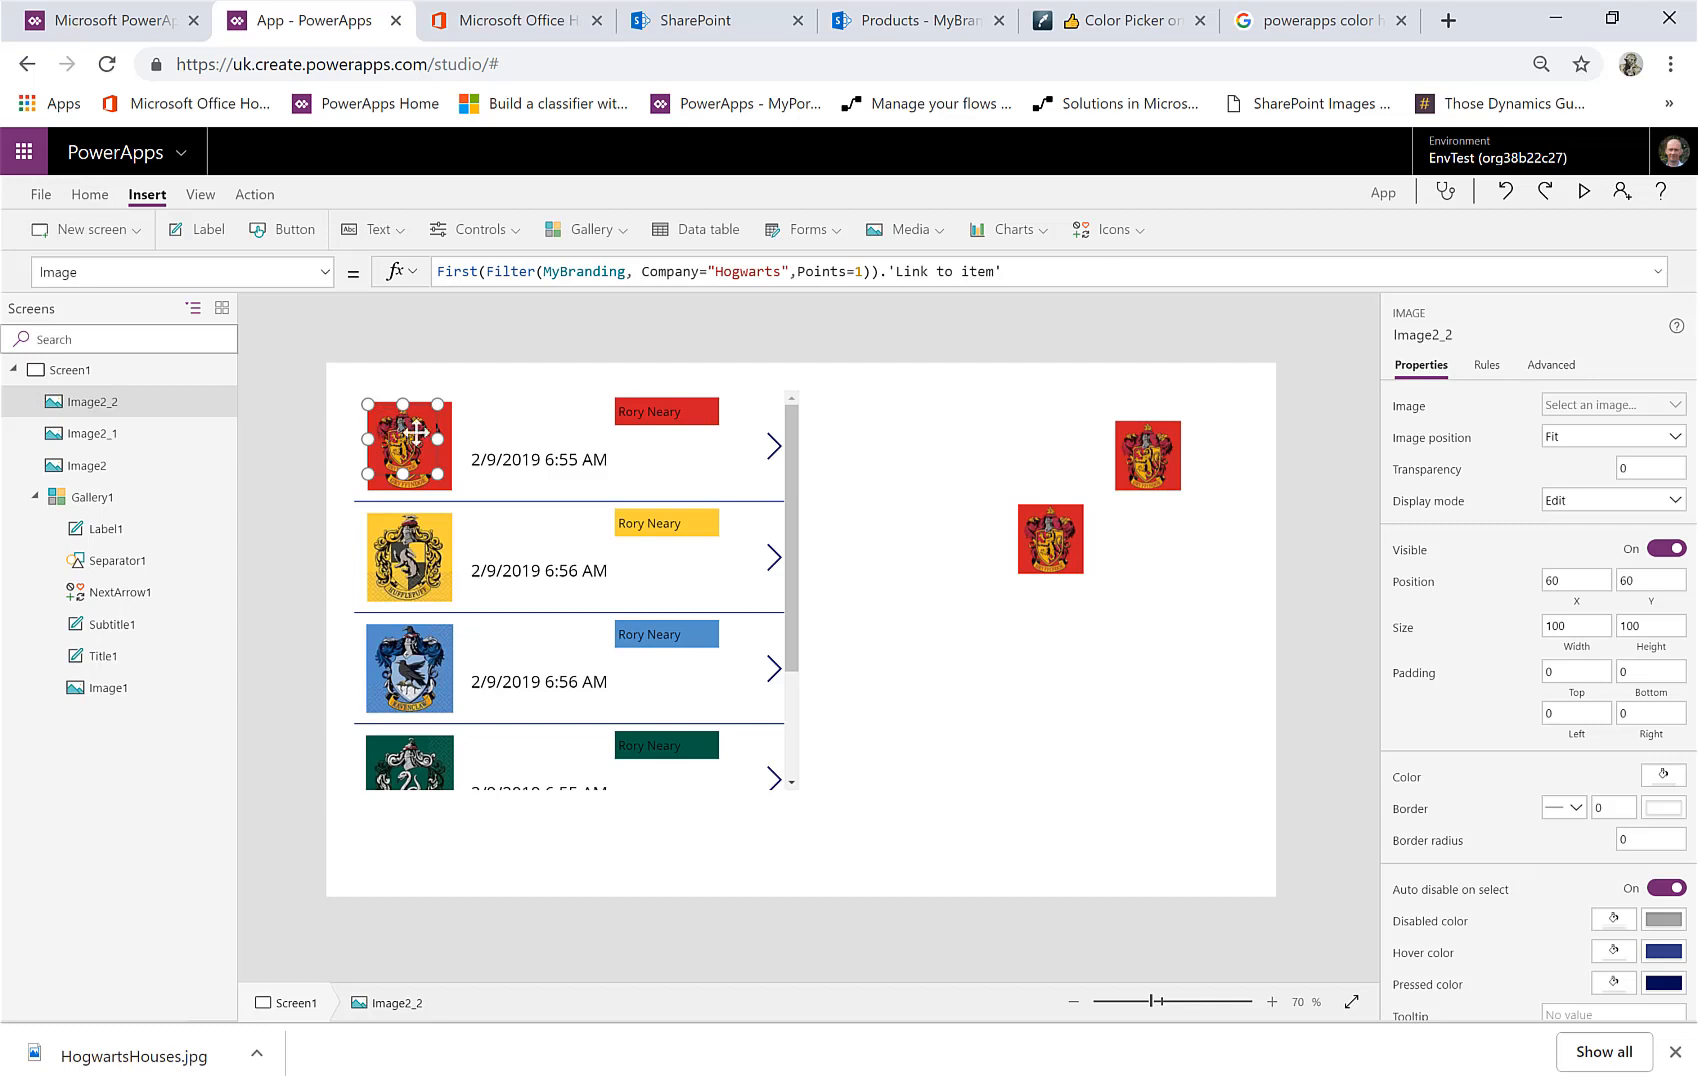
drag(416, 432, 1123, 533)
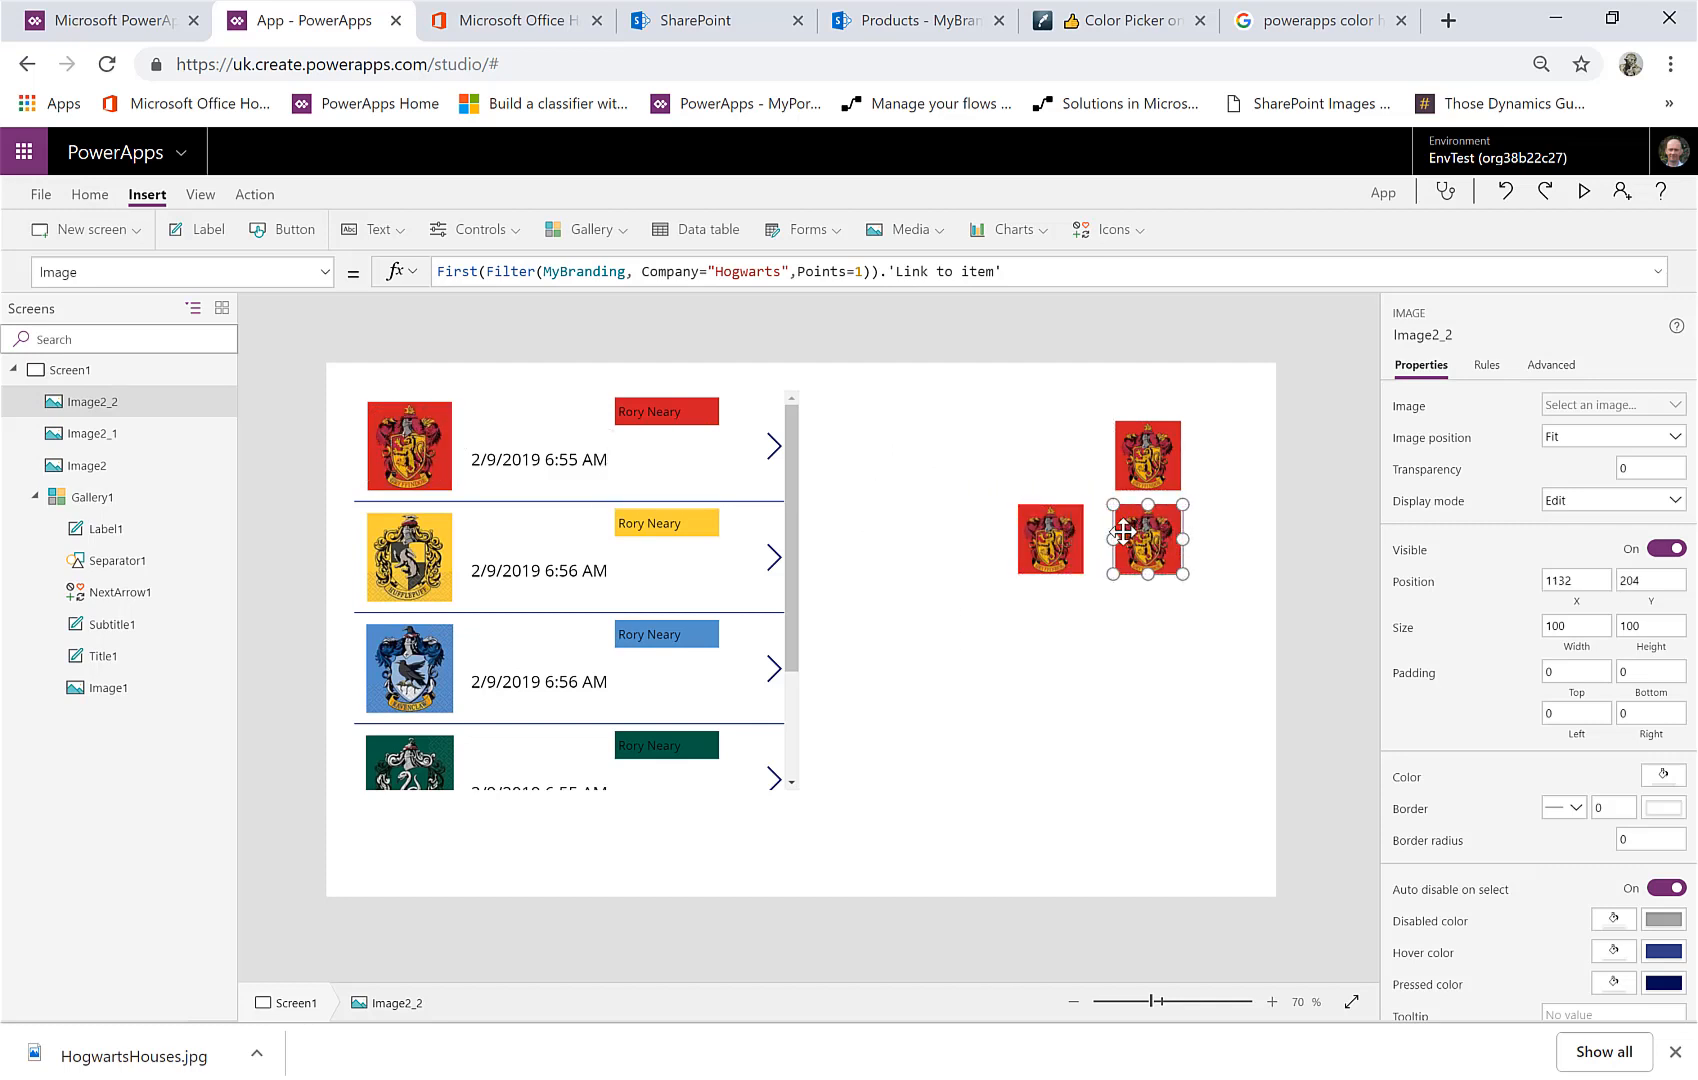
key(ctrl+v)
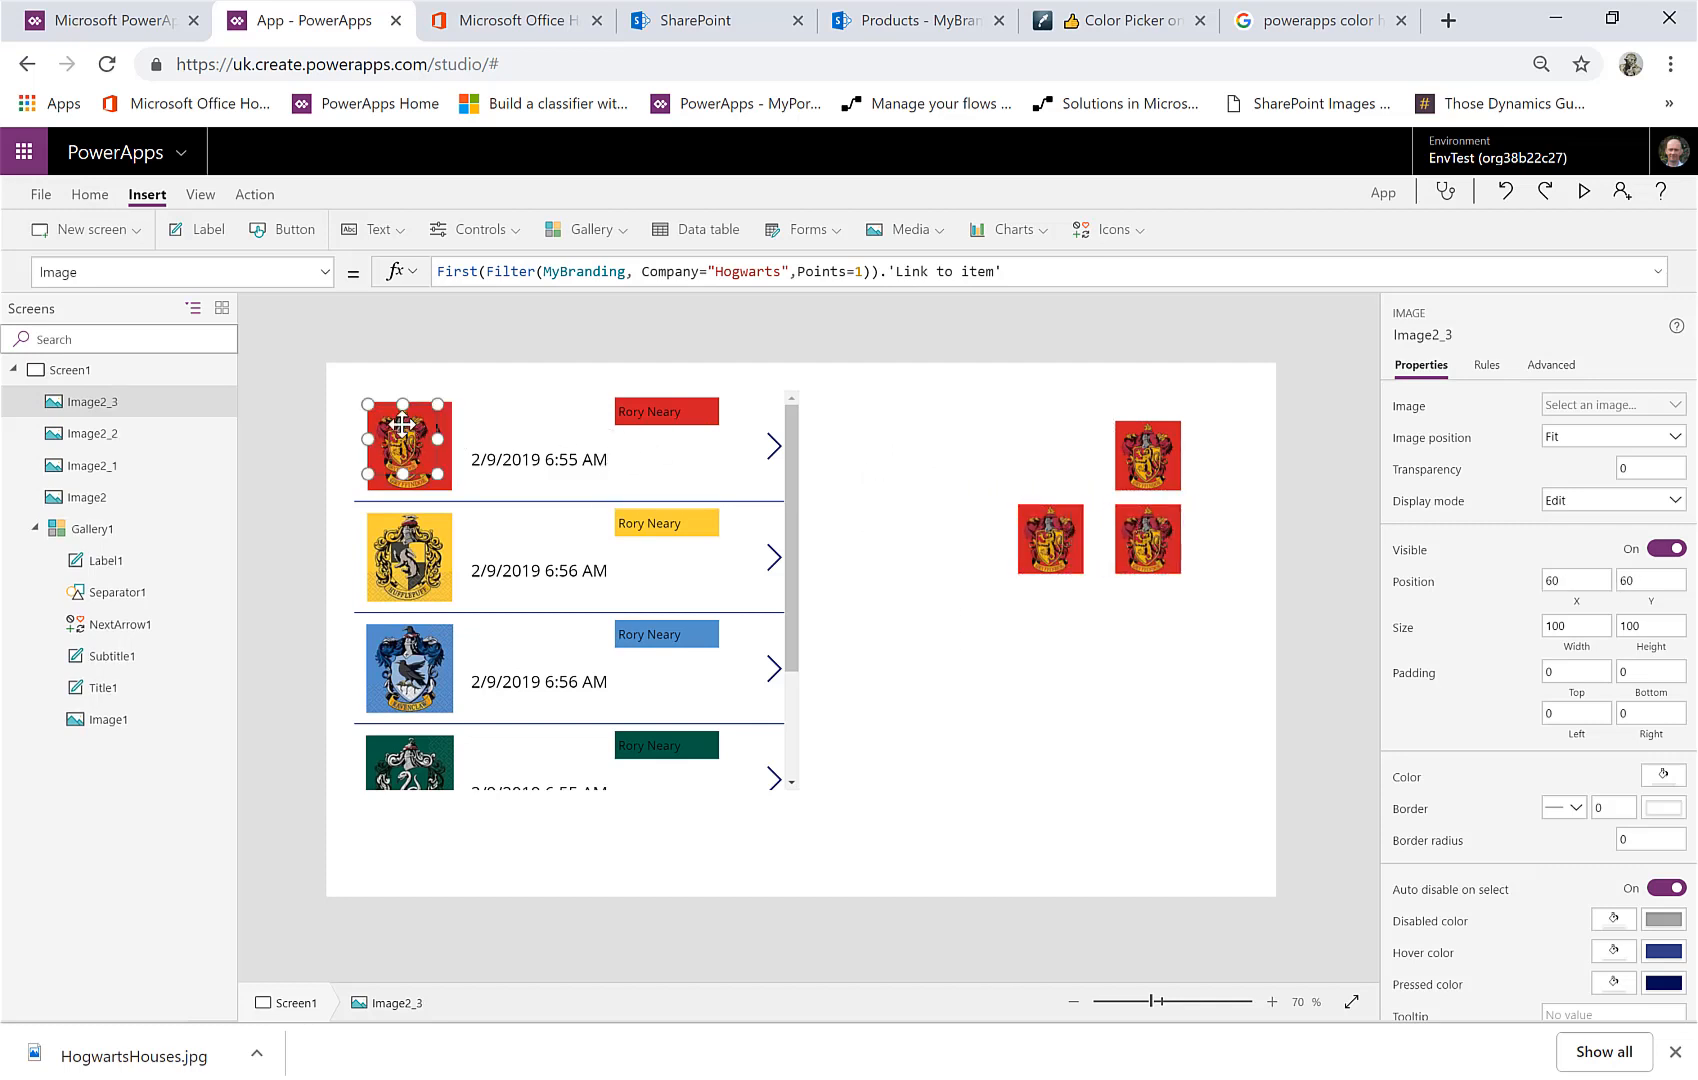
drag(402, 425, 1240, 525)
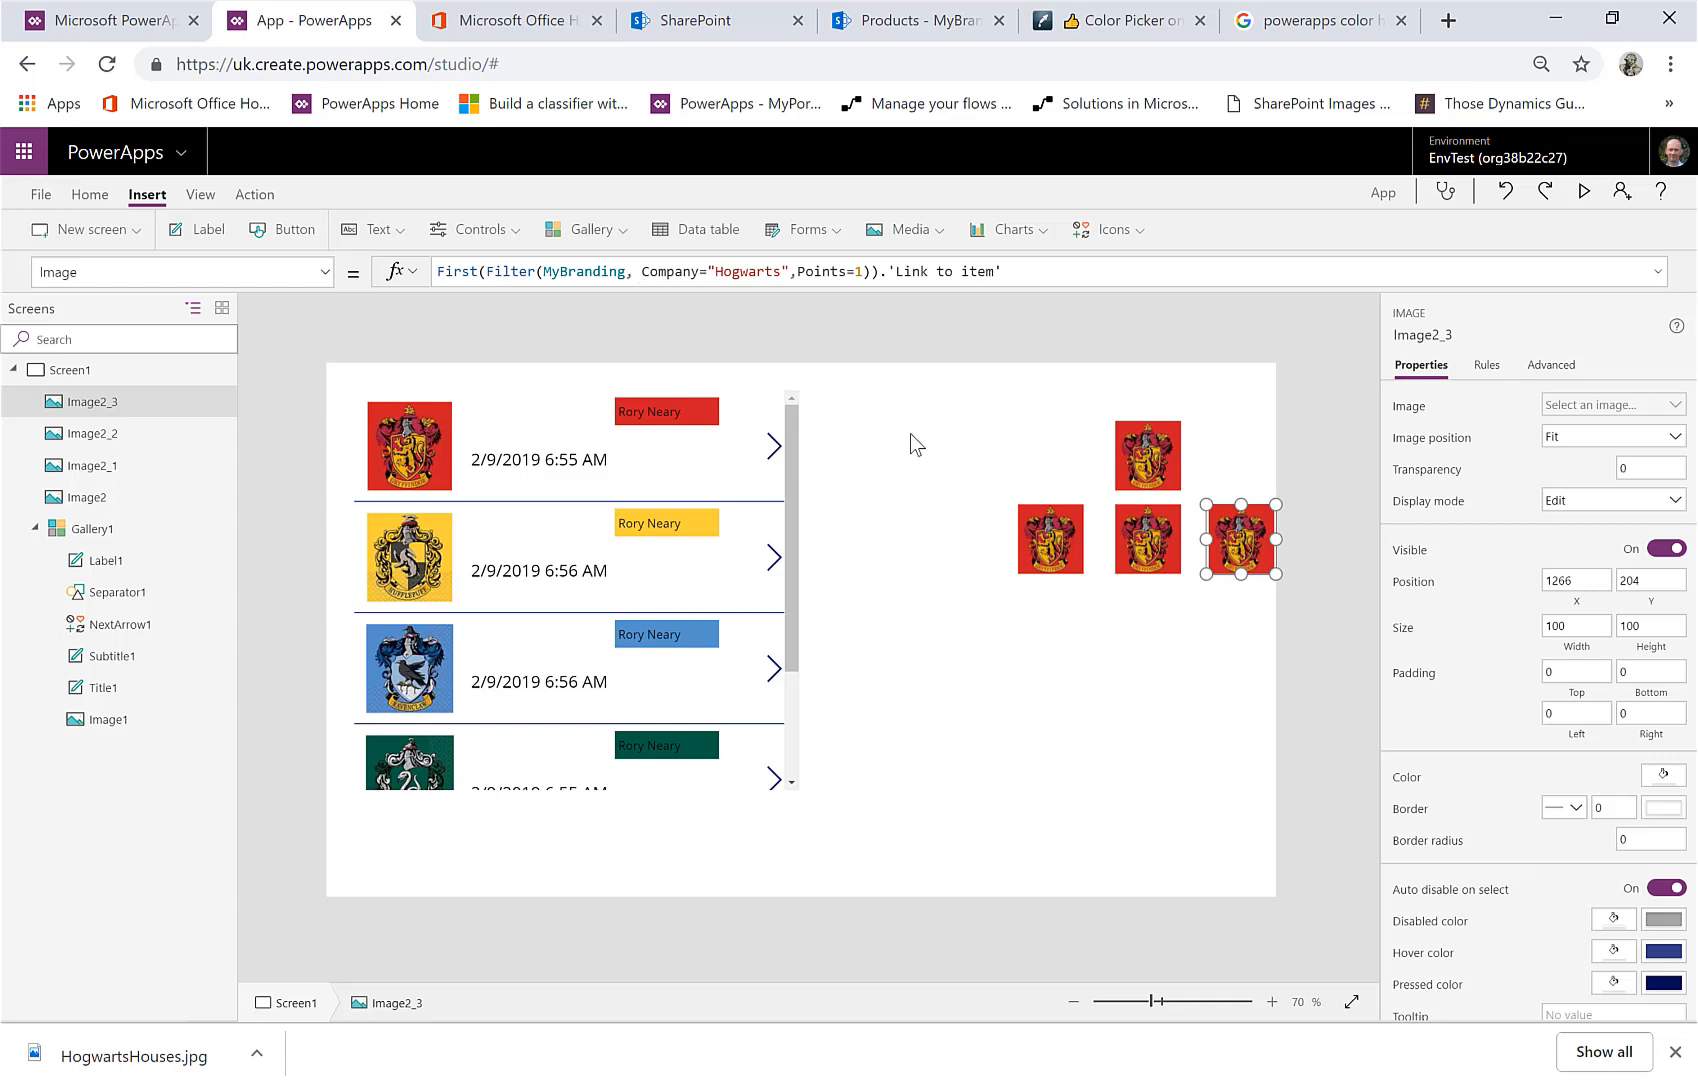
Change the Points condition in the three copies' Image formulas to show the yellow crest, the blue crest (3) and the green crest (4)
click(1030, 535)
click(1145, 527)
click(863, 273)
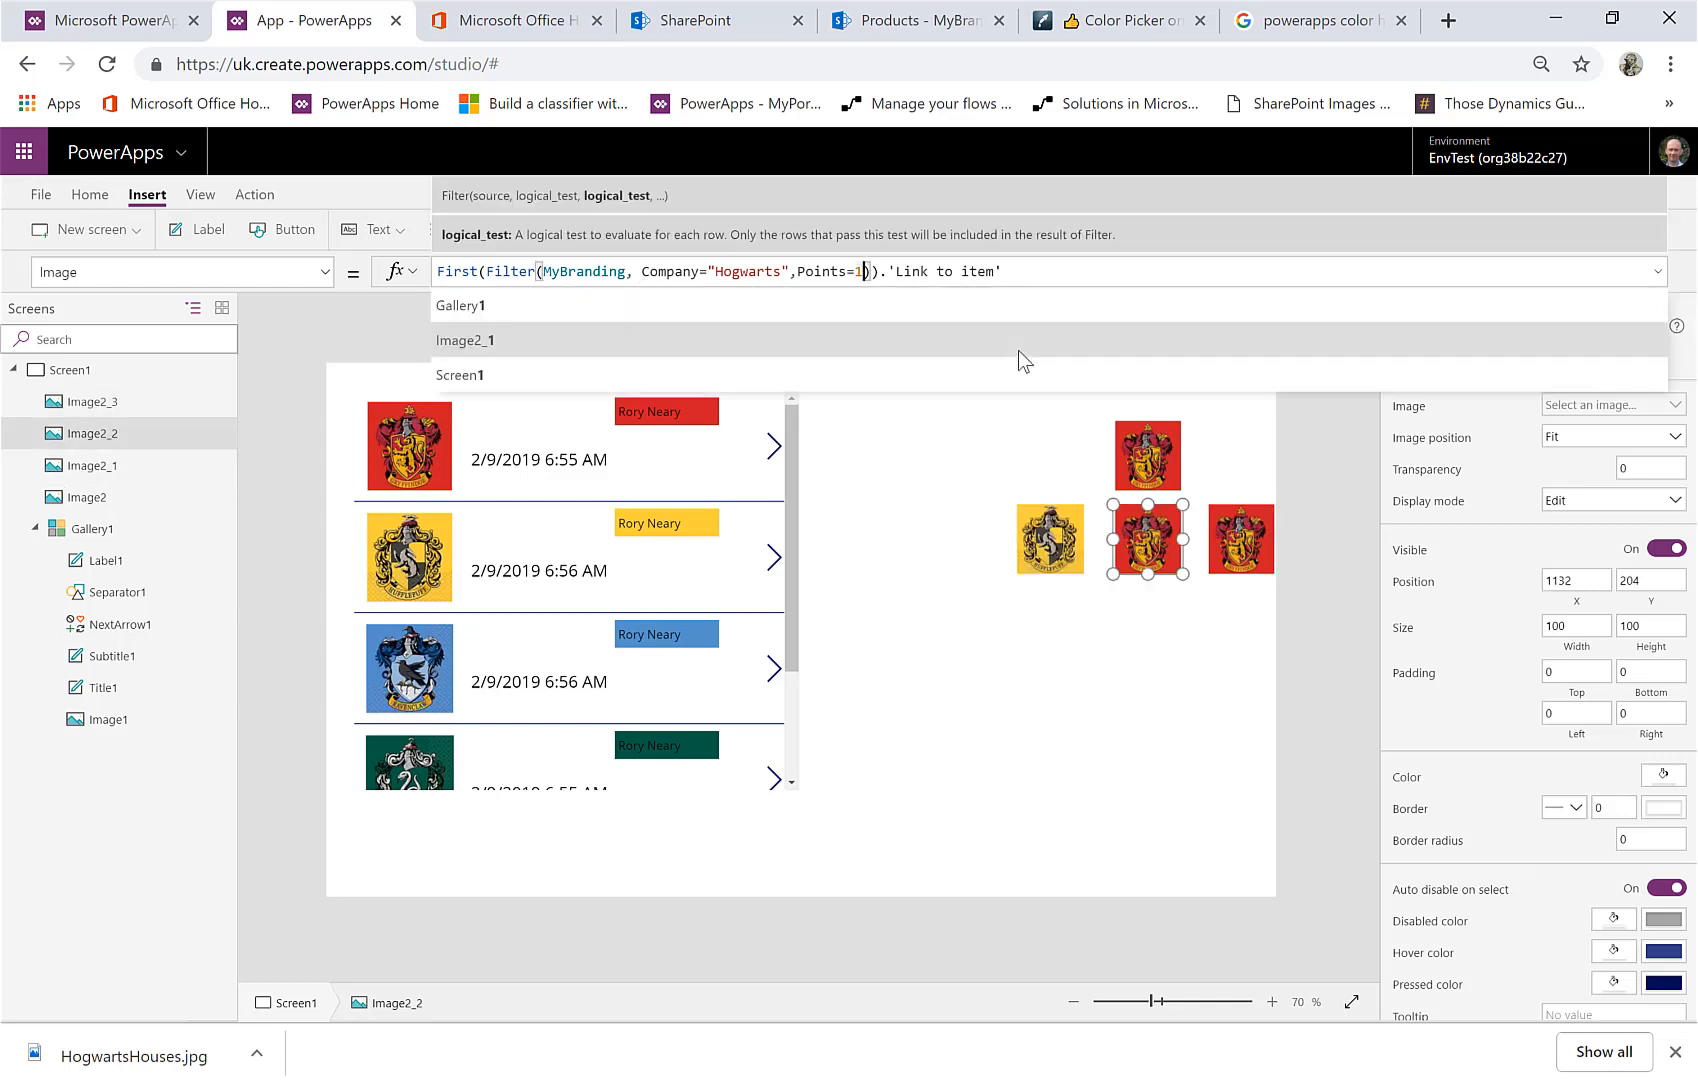
key(BackSpace)
text(3)
click(1235, 547)
click(863, 273)
key(BackSpace)
text(4)
click(1151, 670)
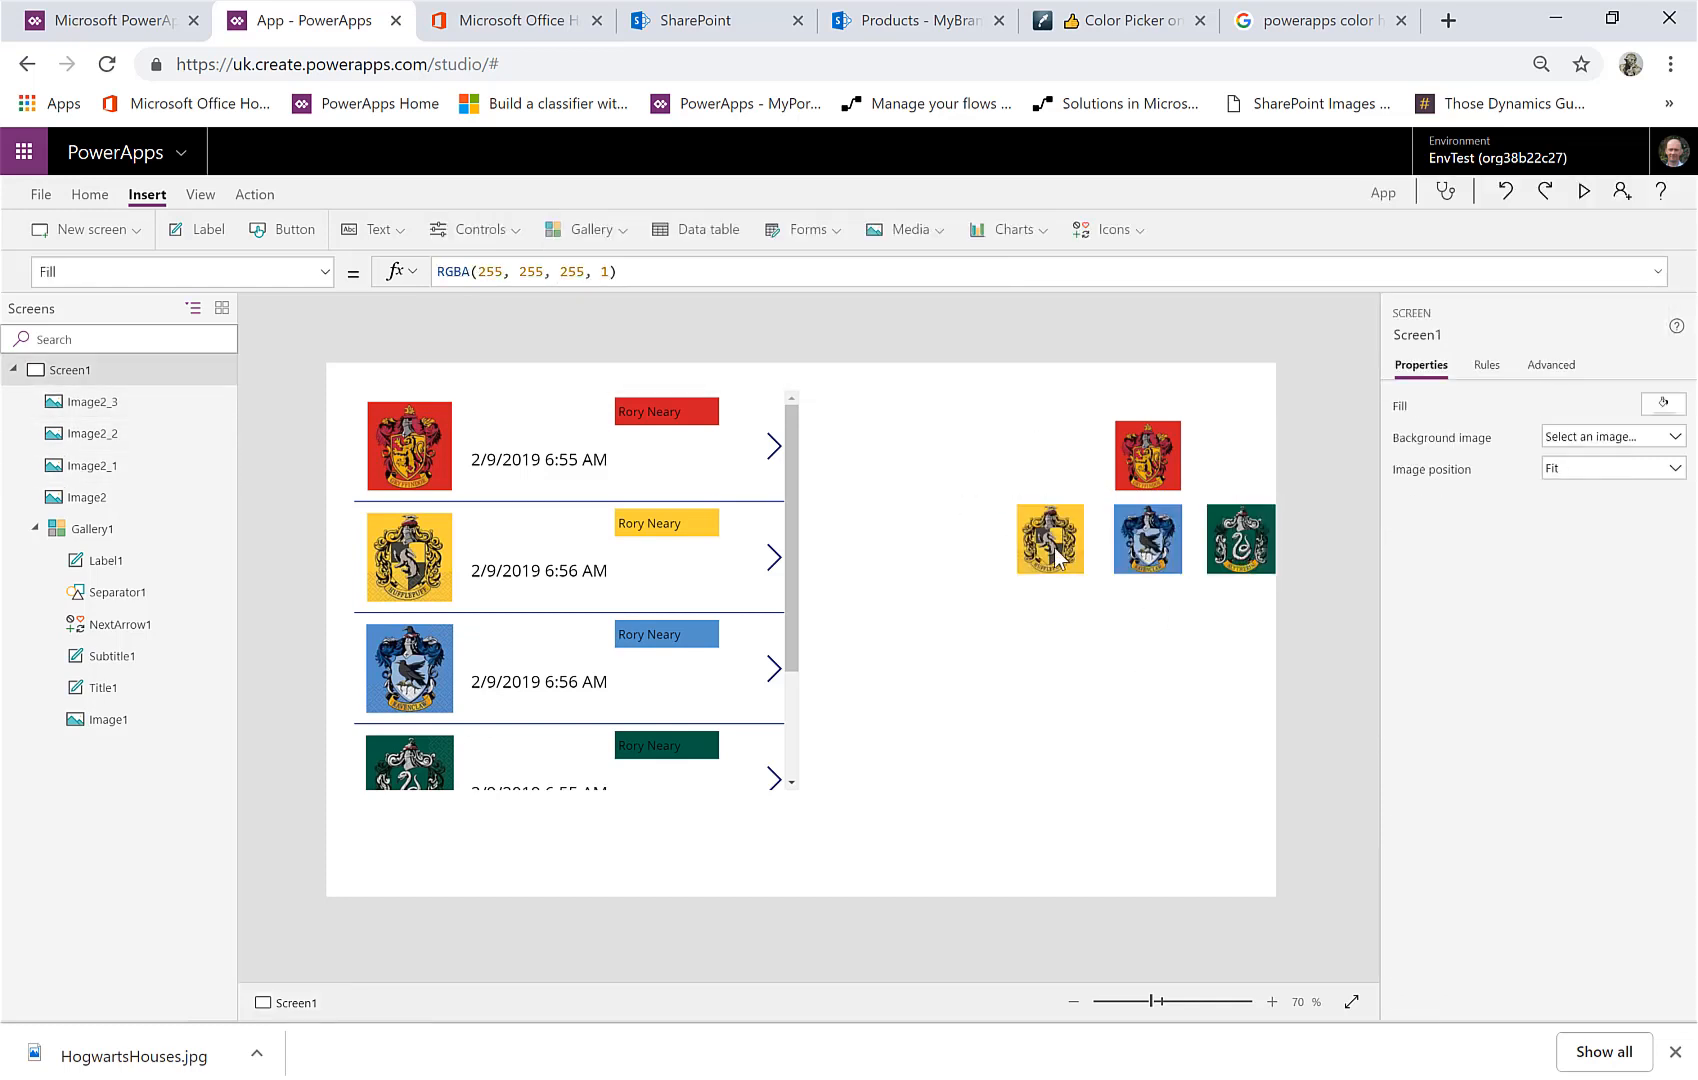
Select all four standalone crest images together and set their border radius to 600
drag(990, 395, 1315, 631)
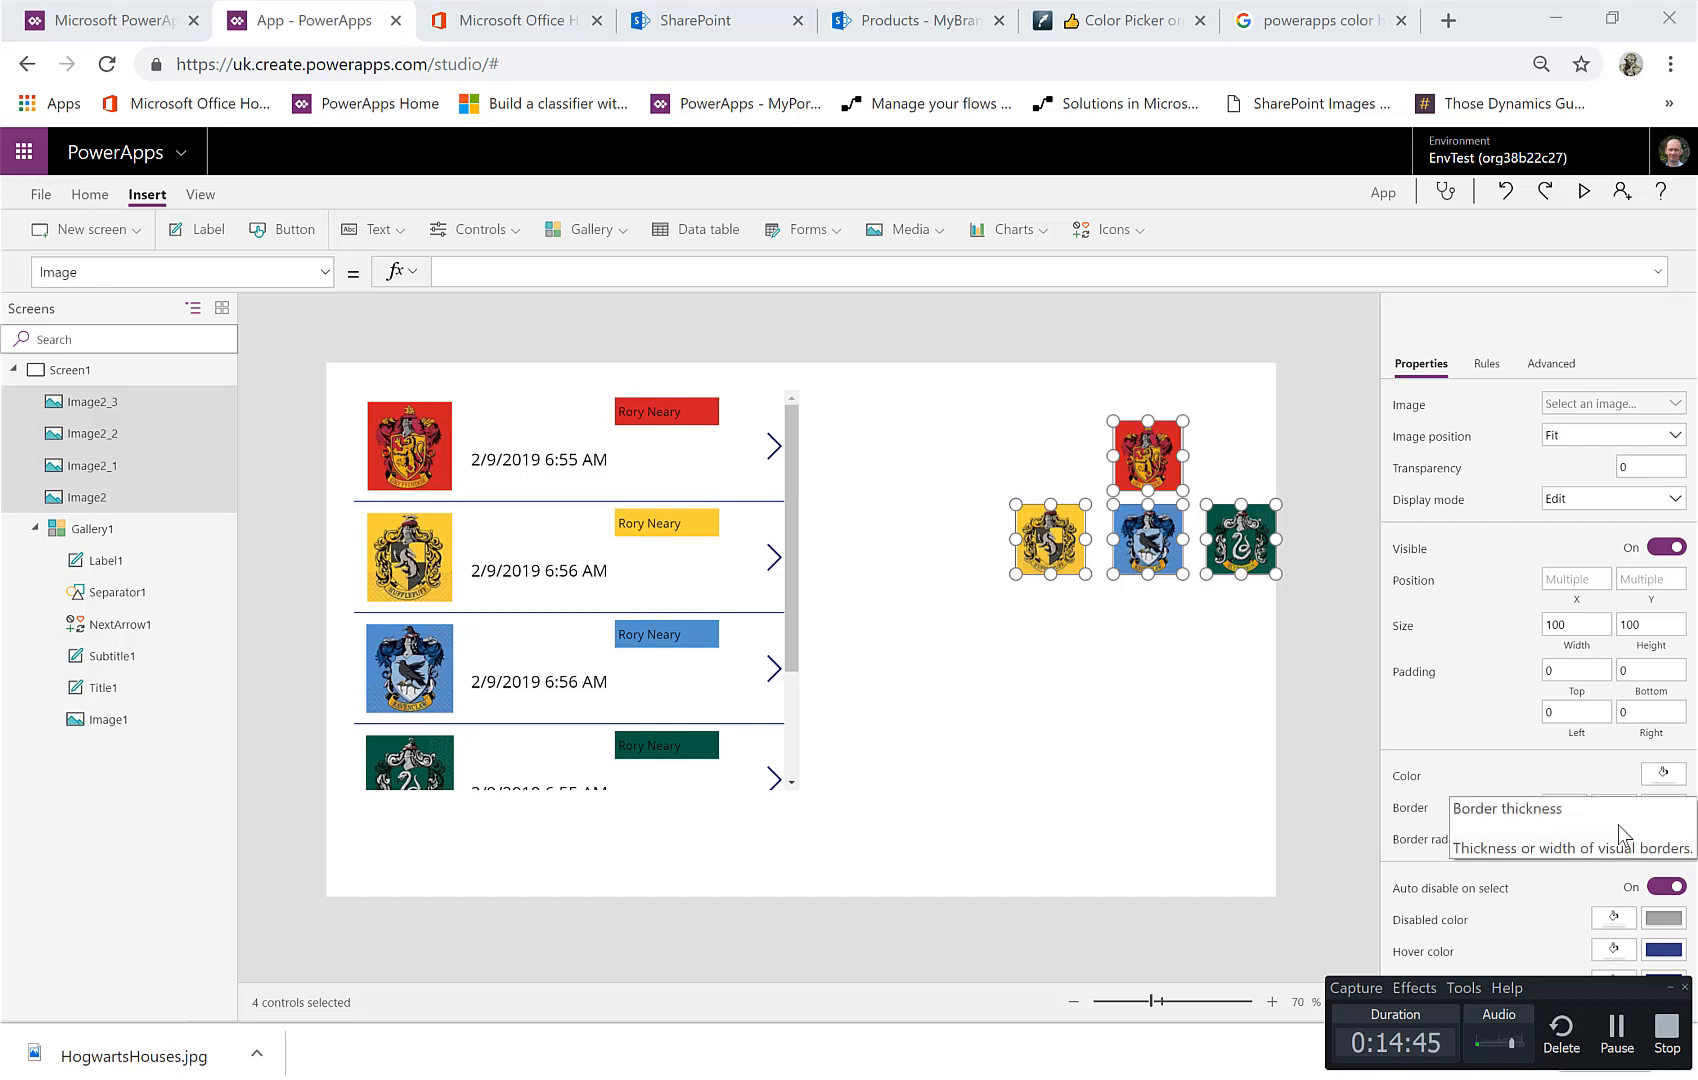
click(1514, 845)
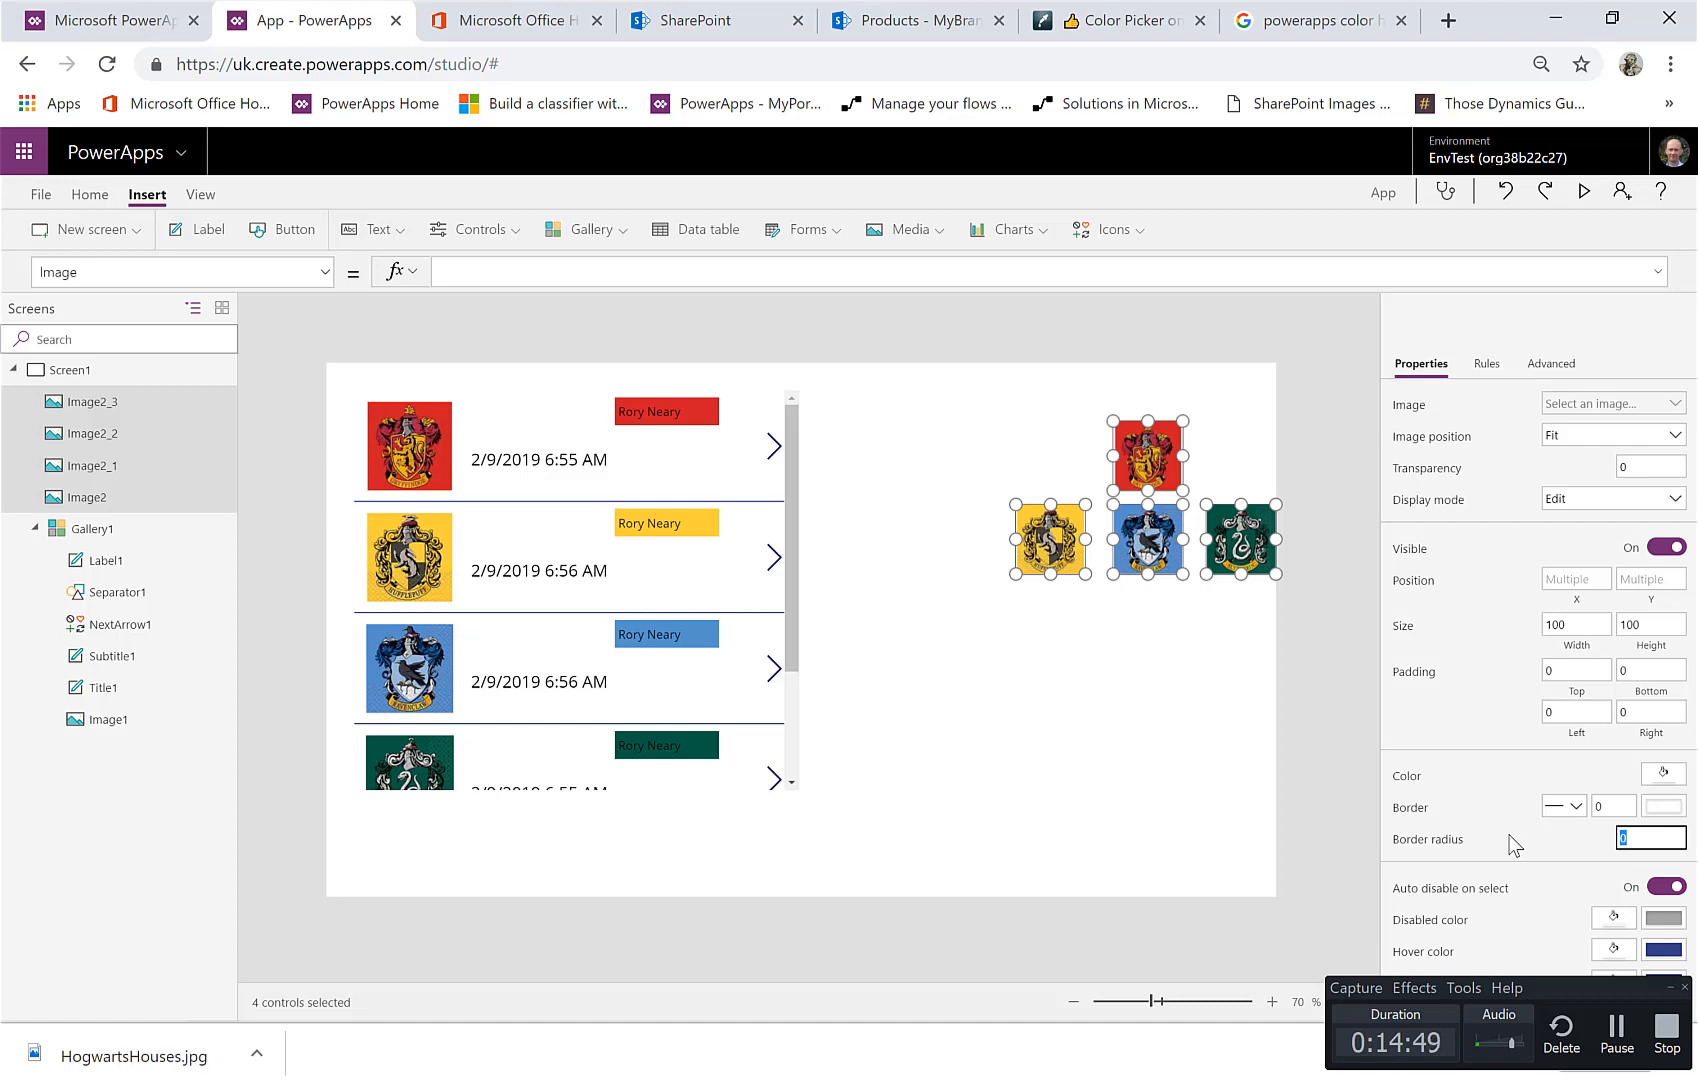
text(600)
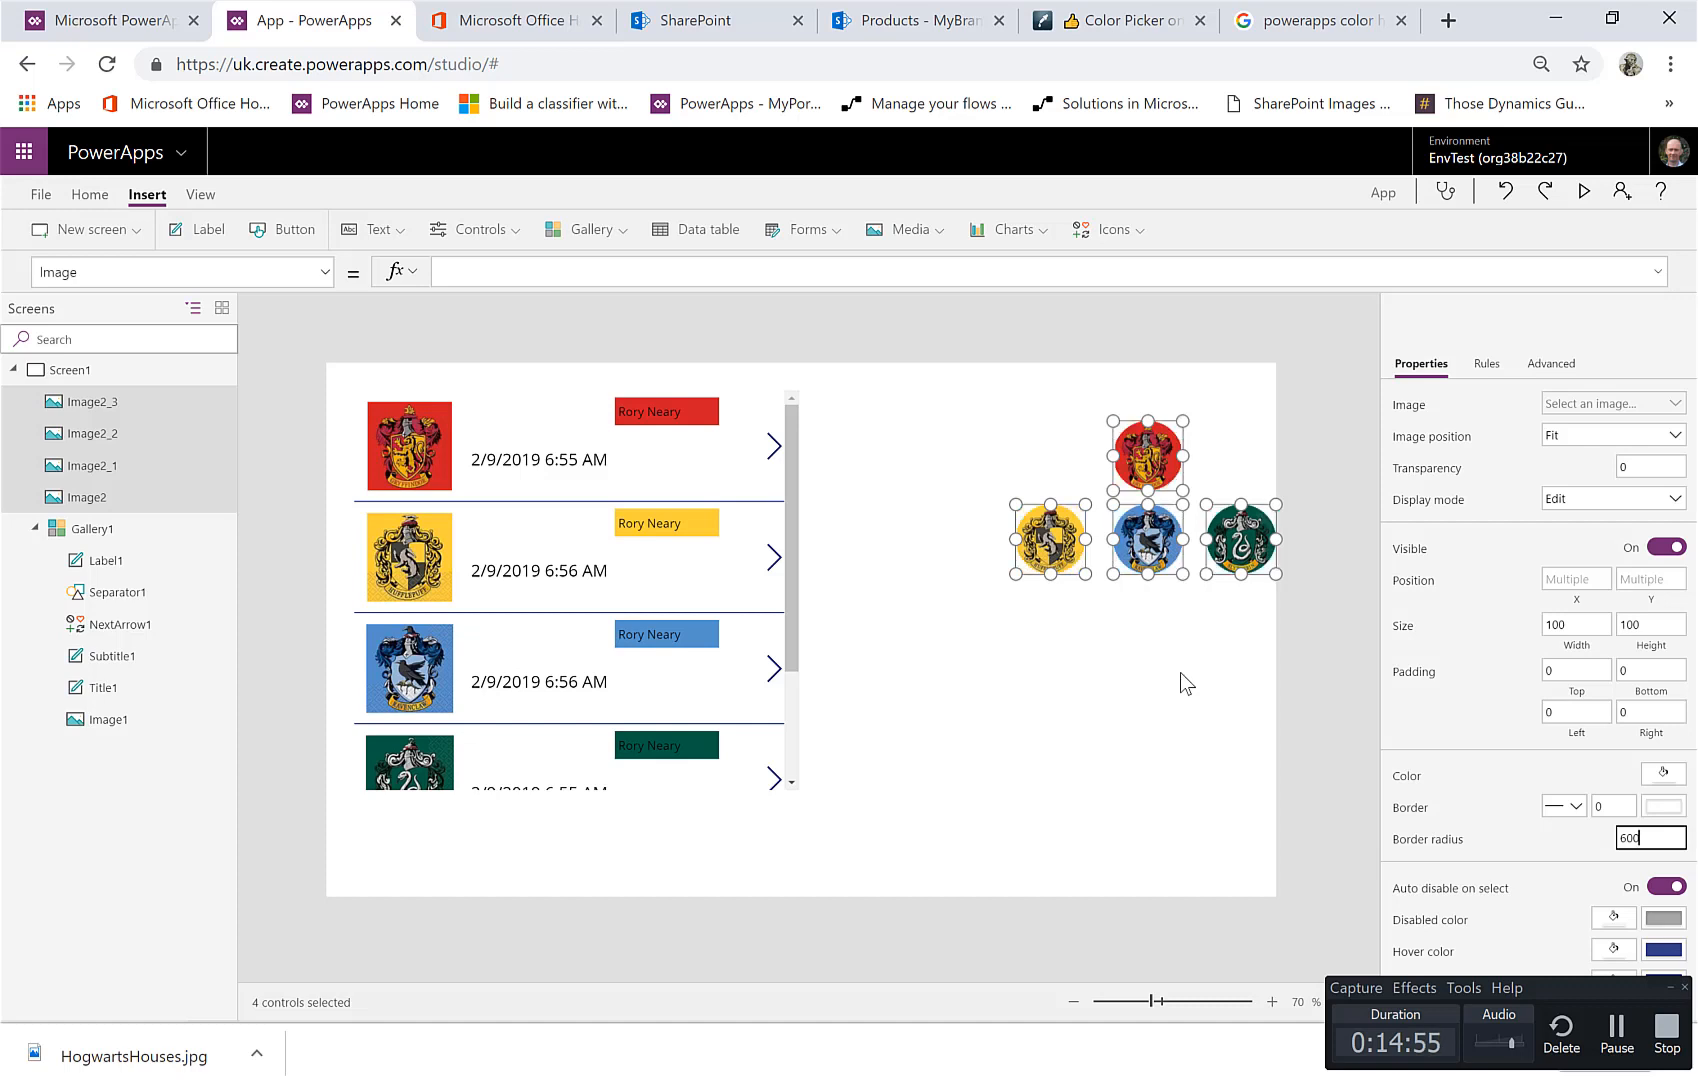
click(1092, 616)
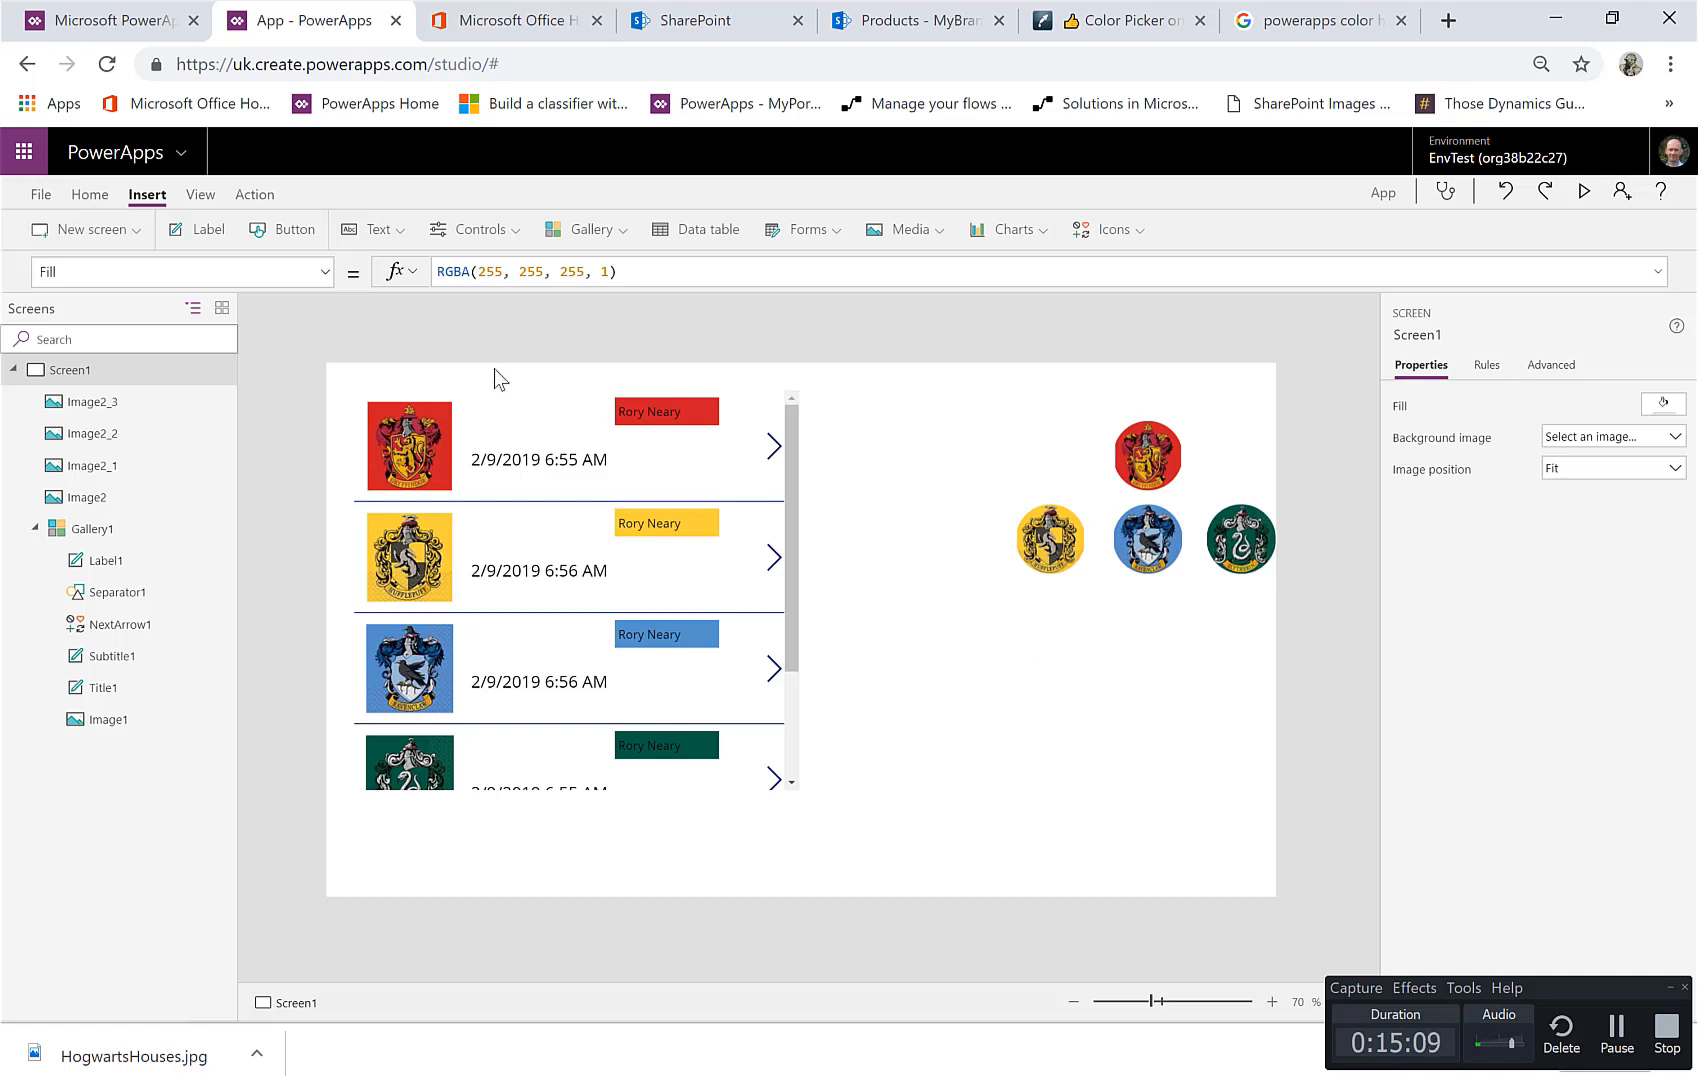
click(197, 265)
text(Ba)
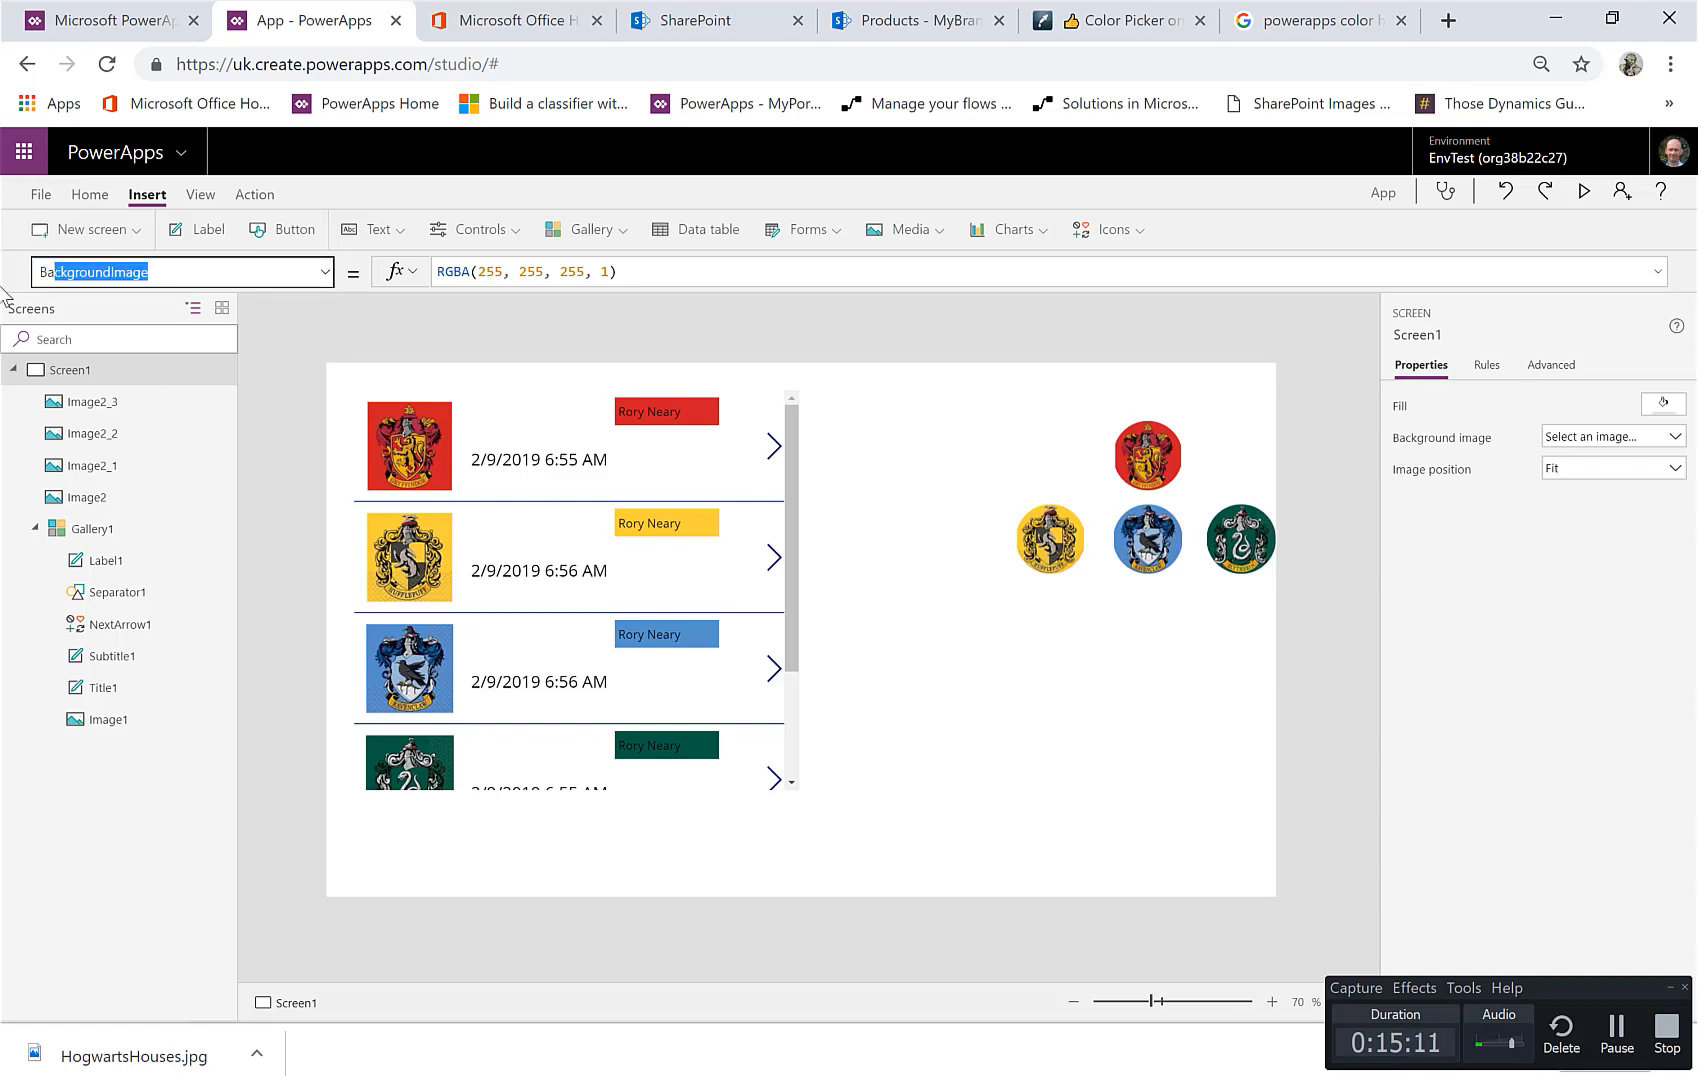
text(ckgroundfil)
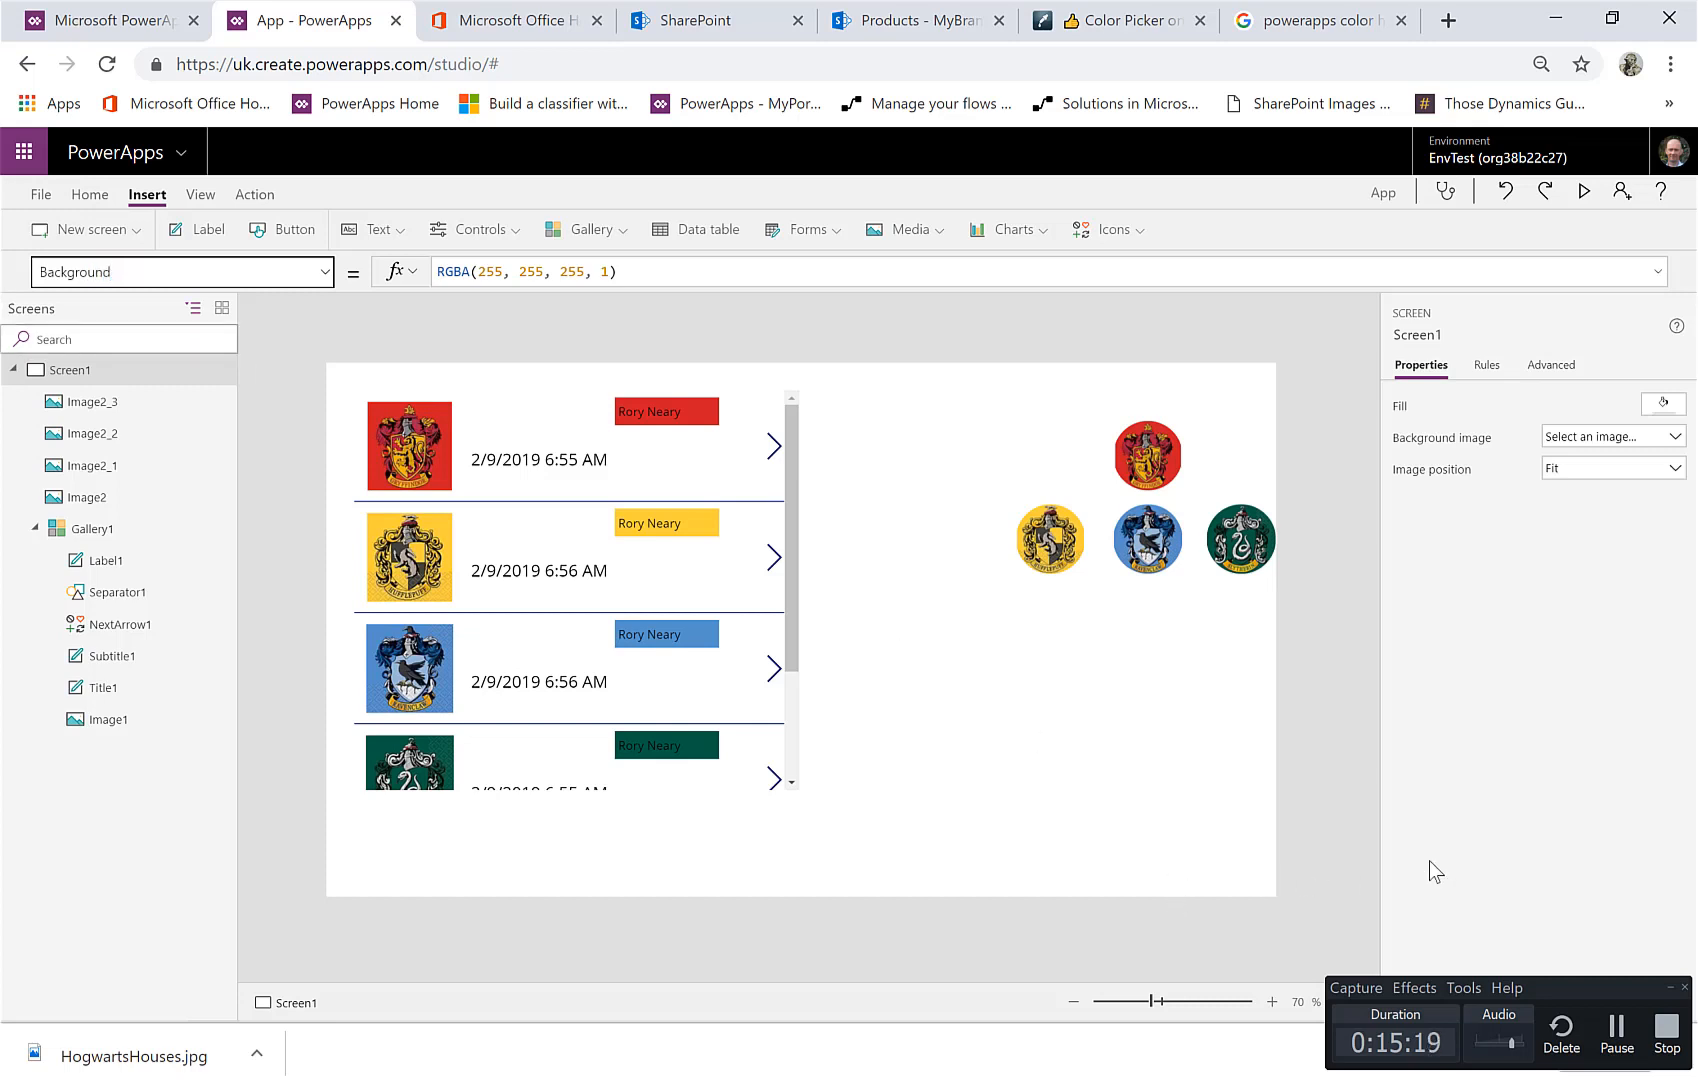
click(1617, 1027)
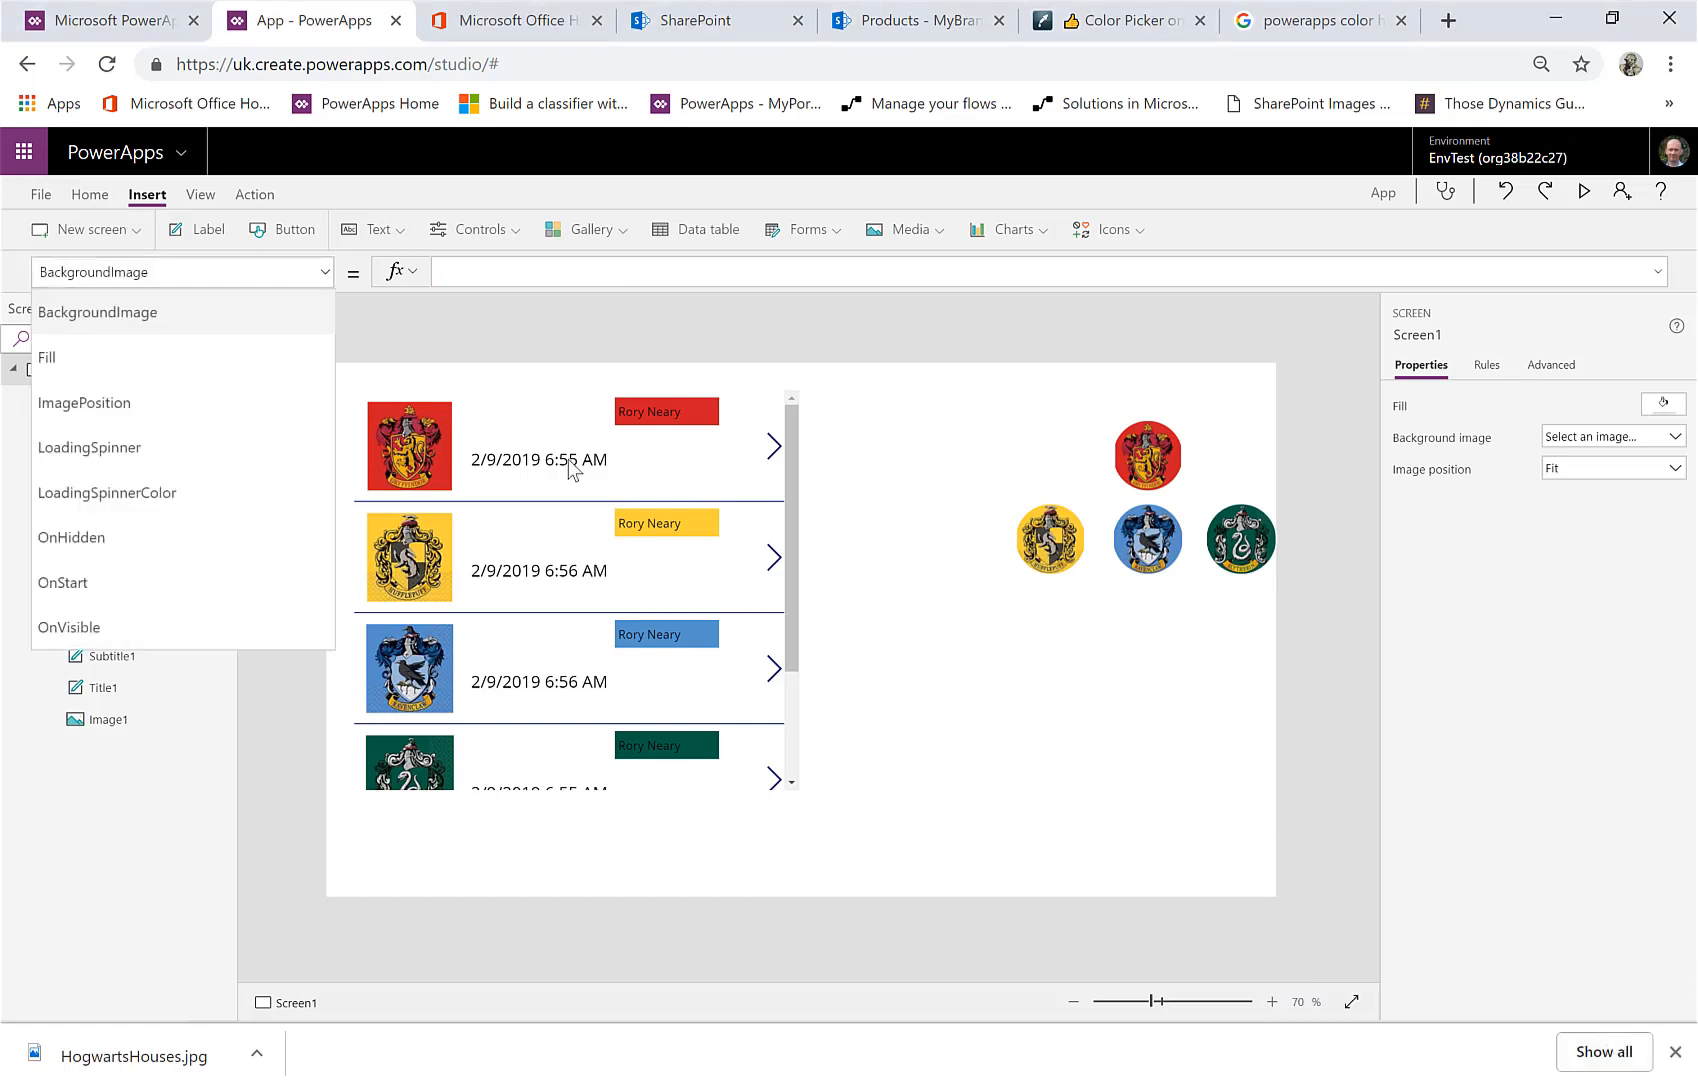
click(198, 352)
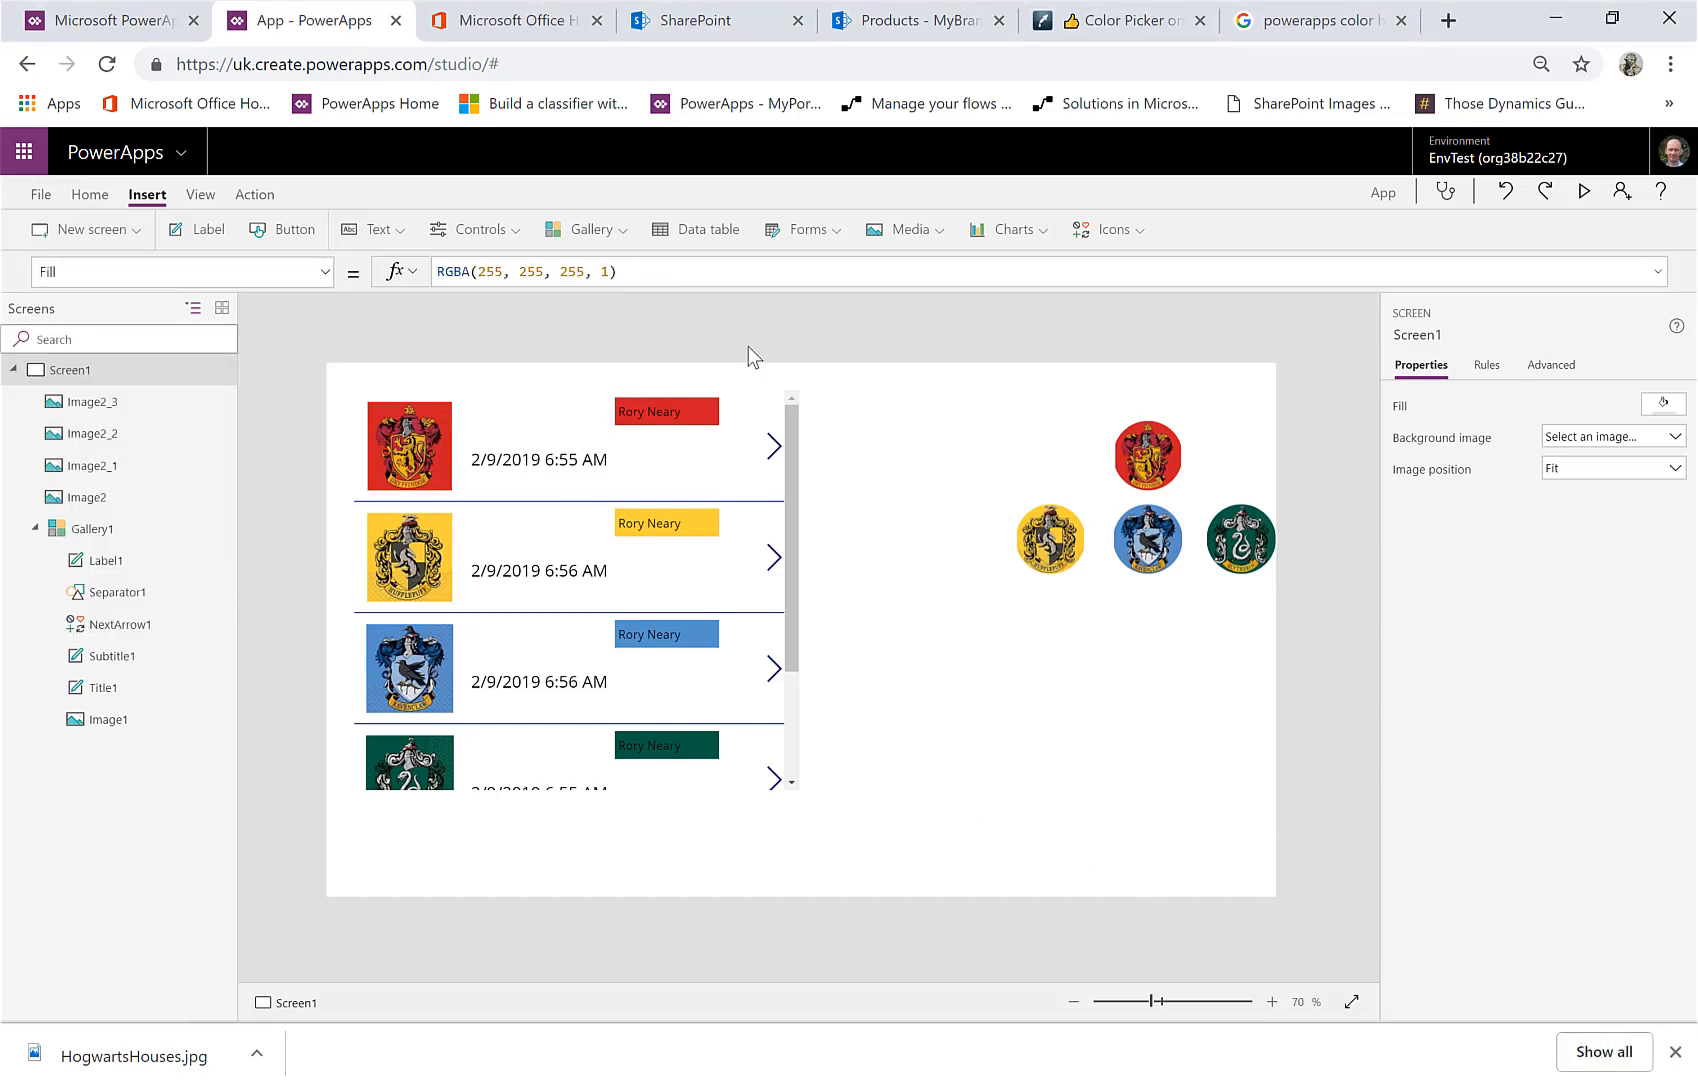
Check the Fill formula of the colored label inside the gallery's first item
click(694, 408)
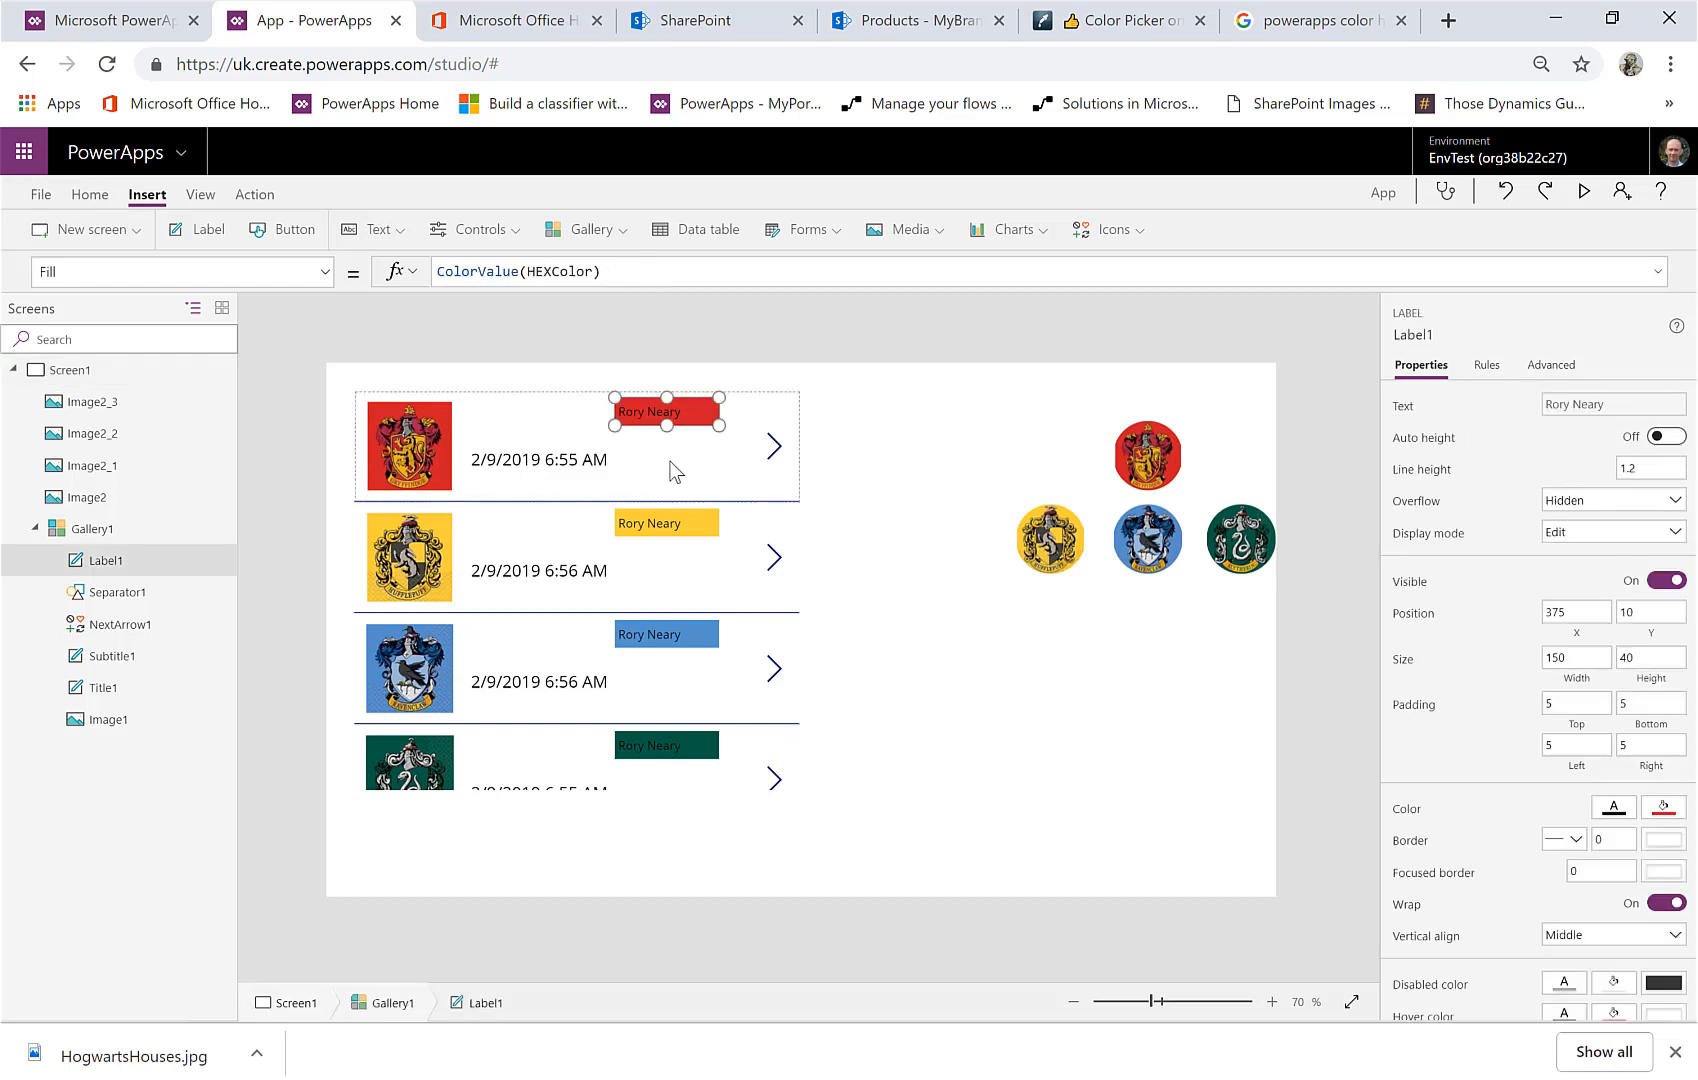
click(680, 495)
click(673, 418)
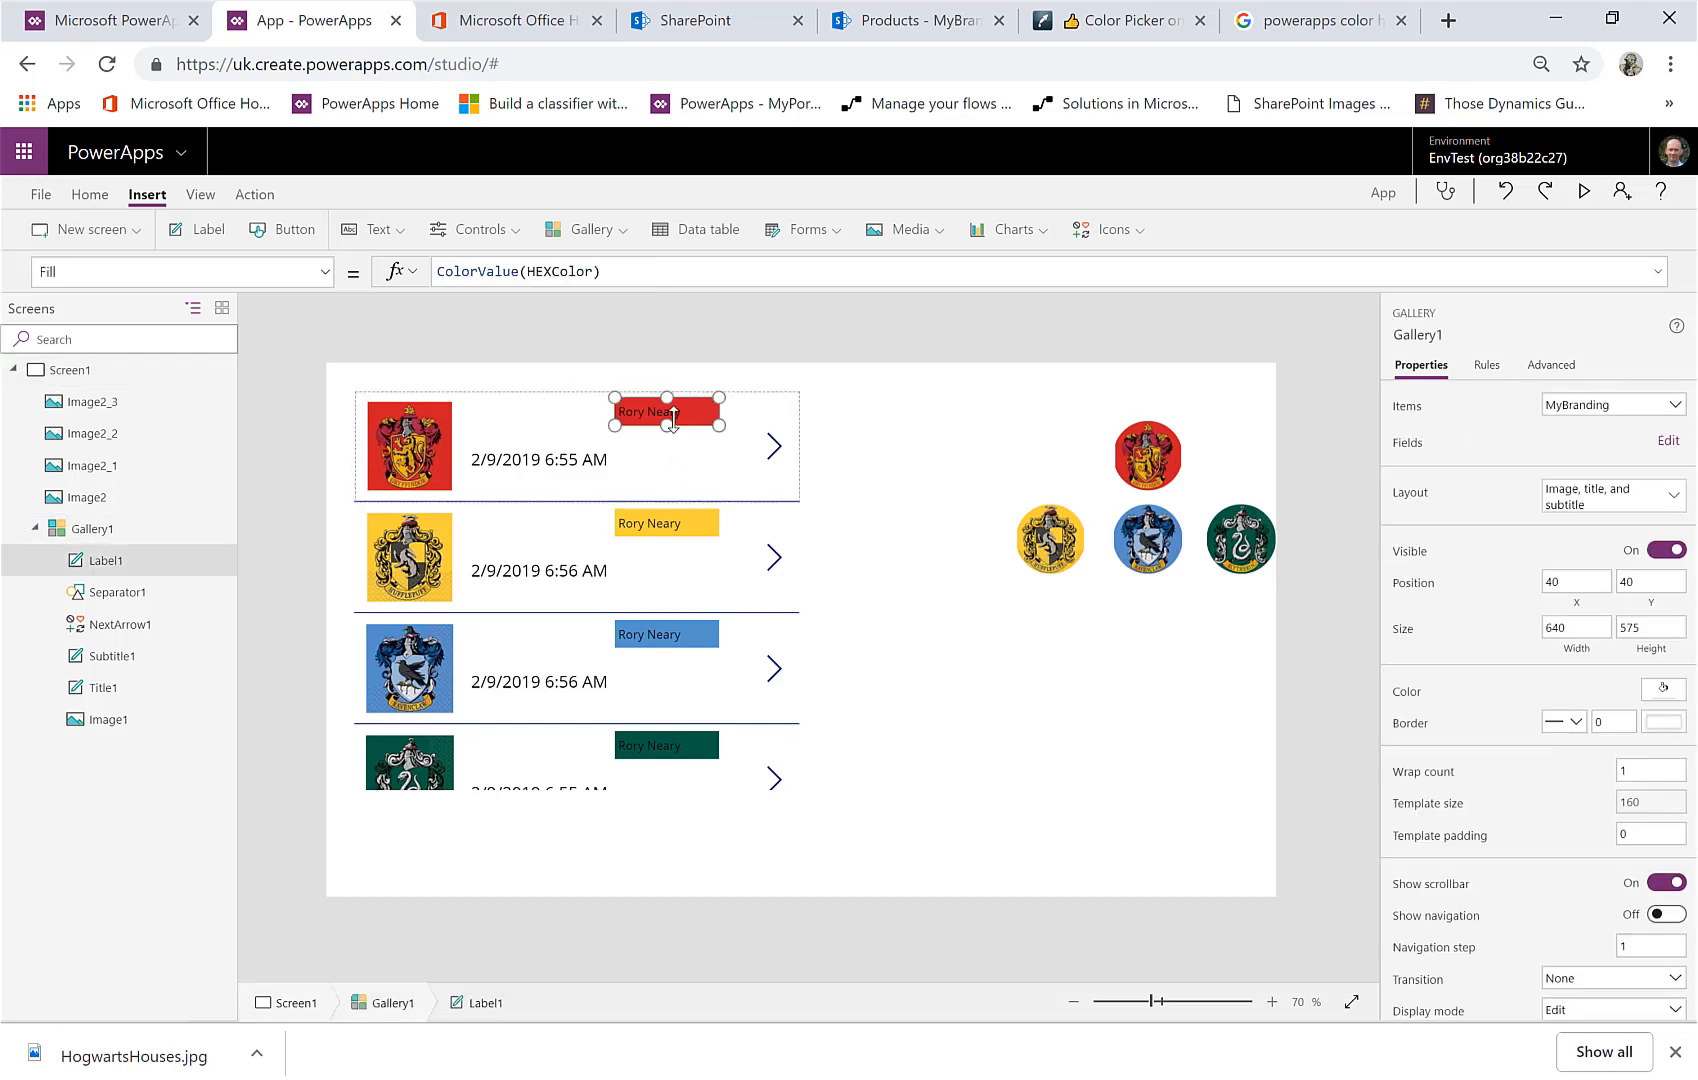
click(1080, 800)
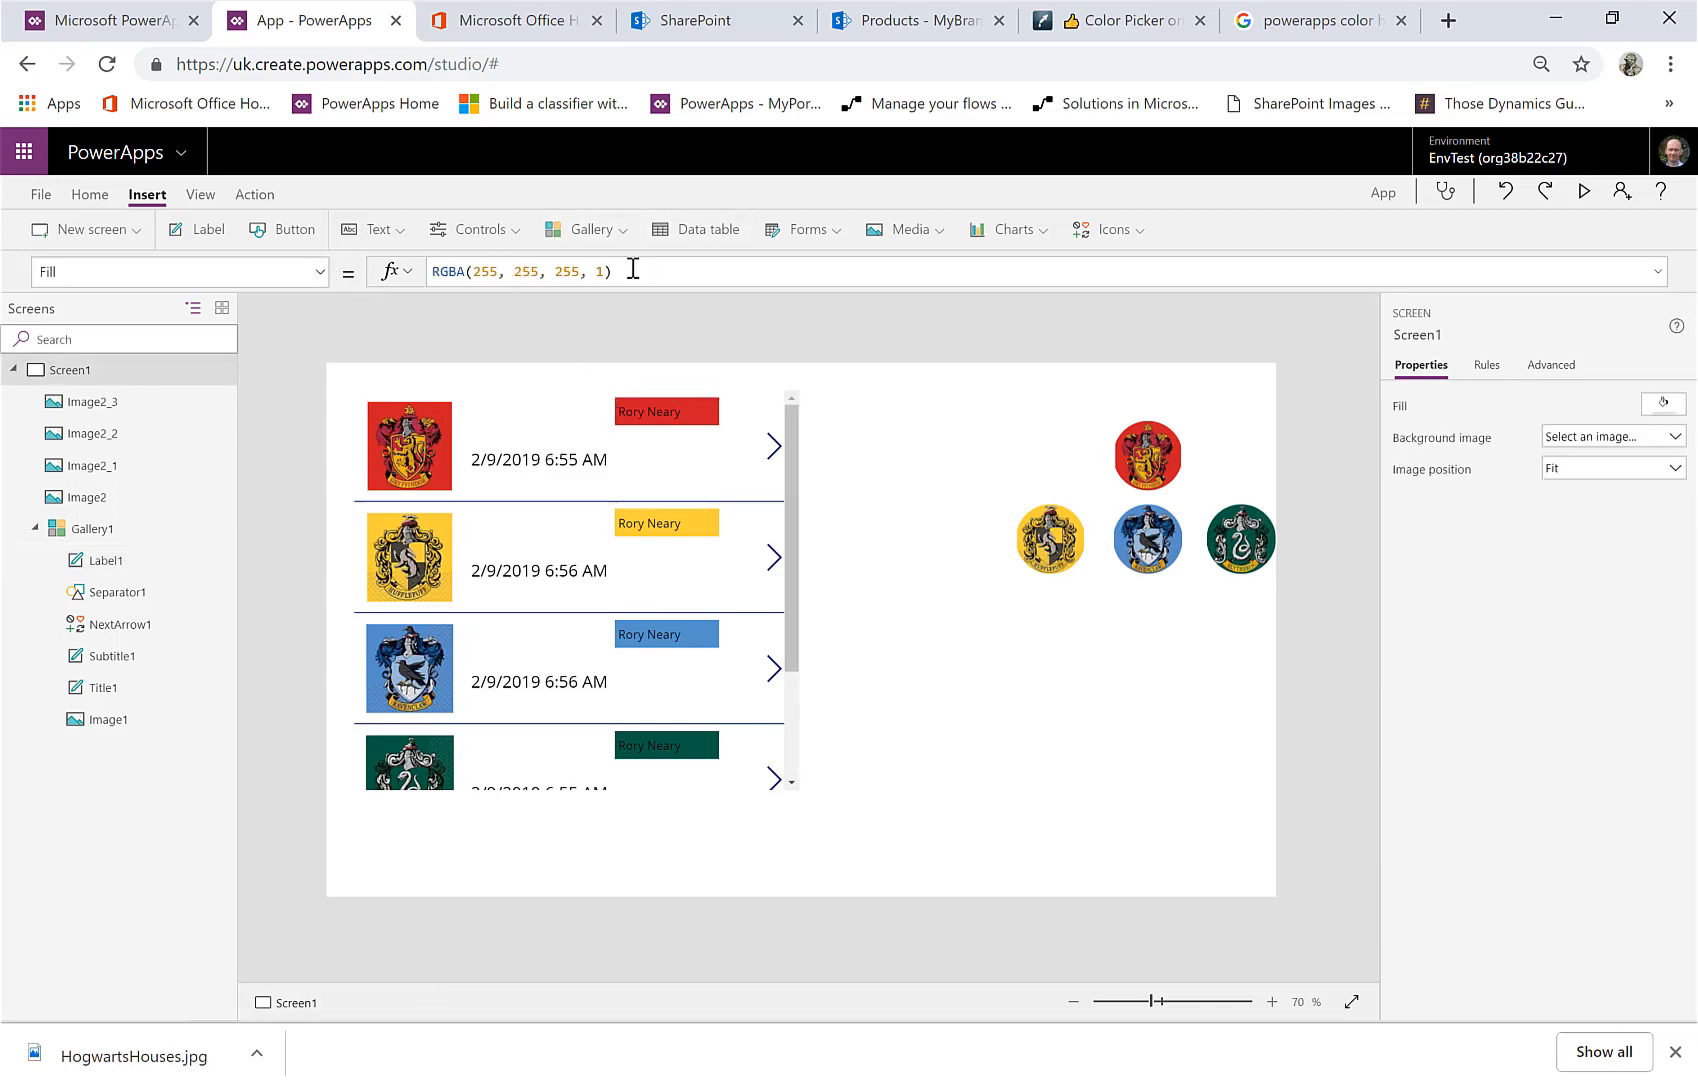
drag(630, 271, 260, 274)
text(first)
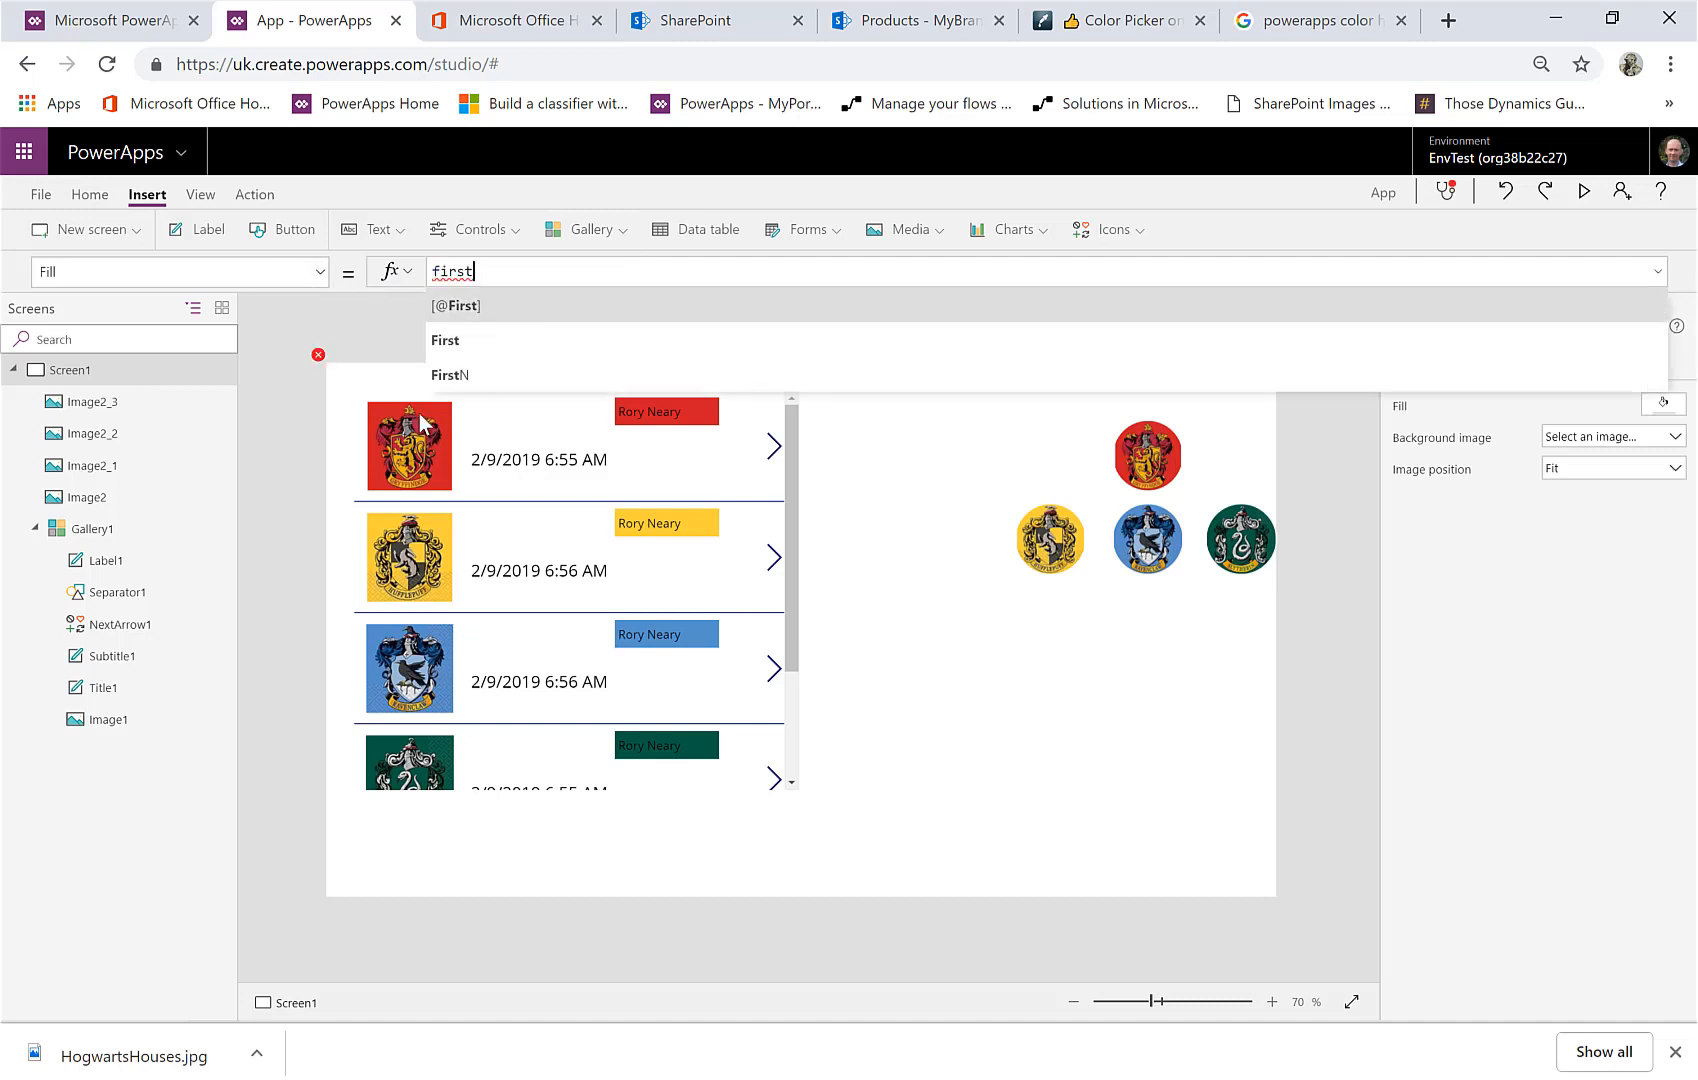
Copy the red crest image's whole Image formula and paste it over the screen's Fill formula
click(1143, 463)
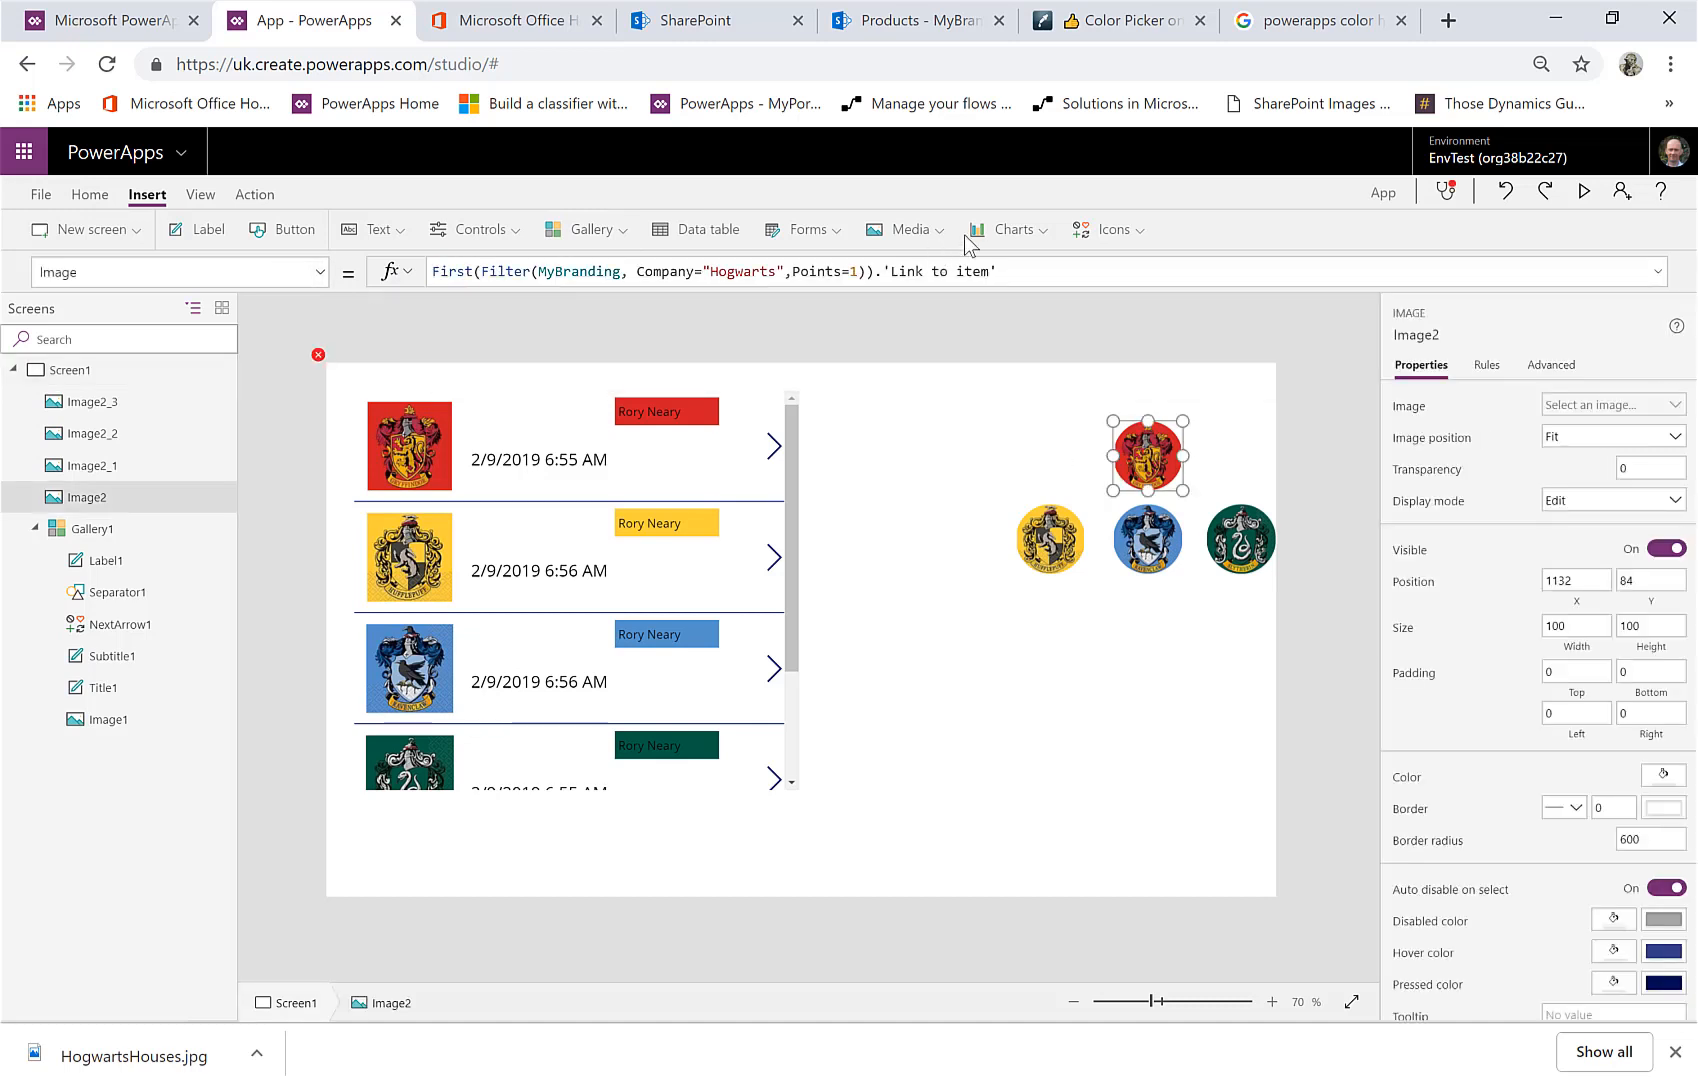
triple_click(1042, 271)
key(ctrl+c)
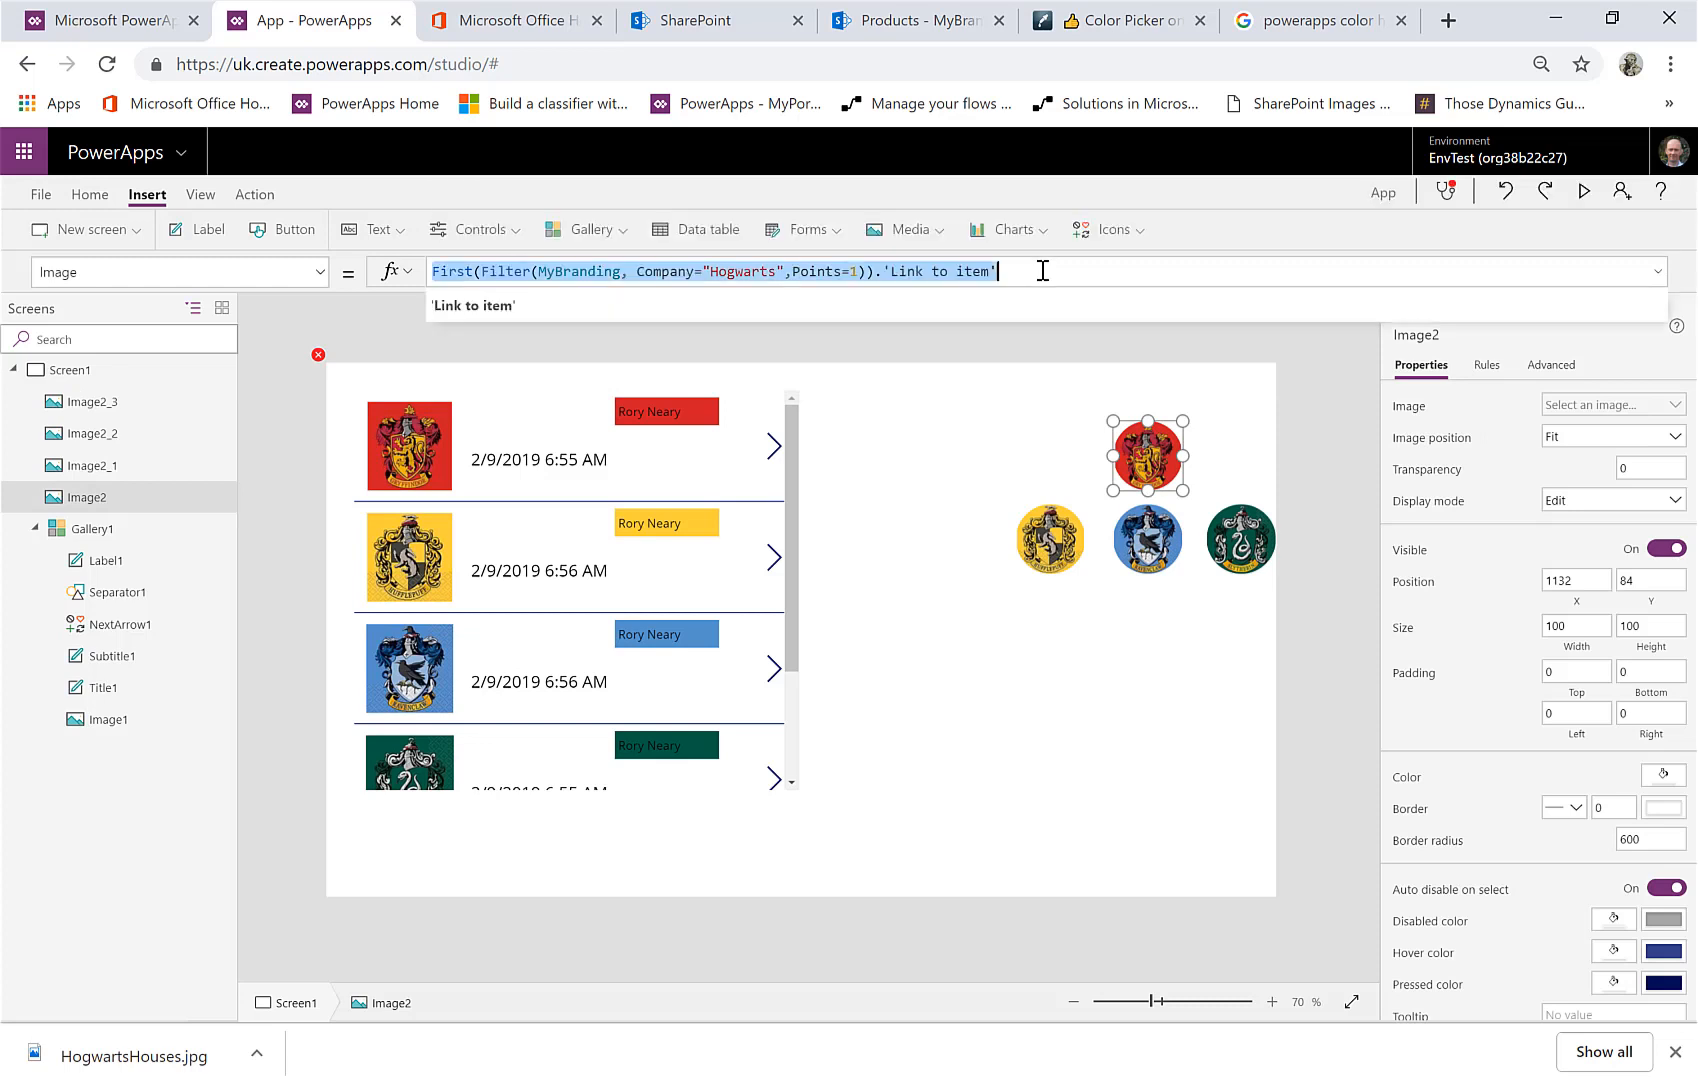
click(978, 841)
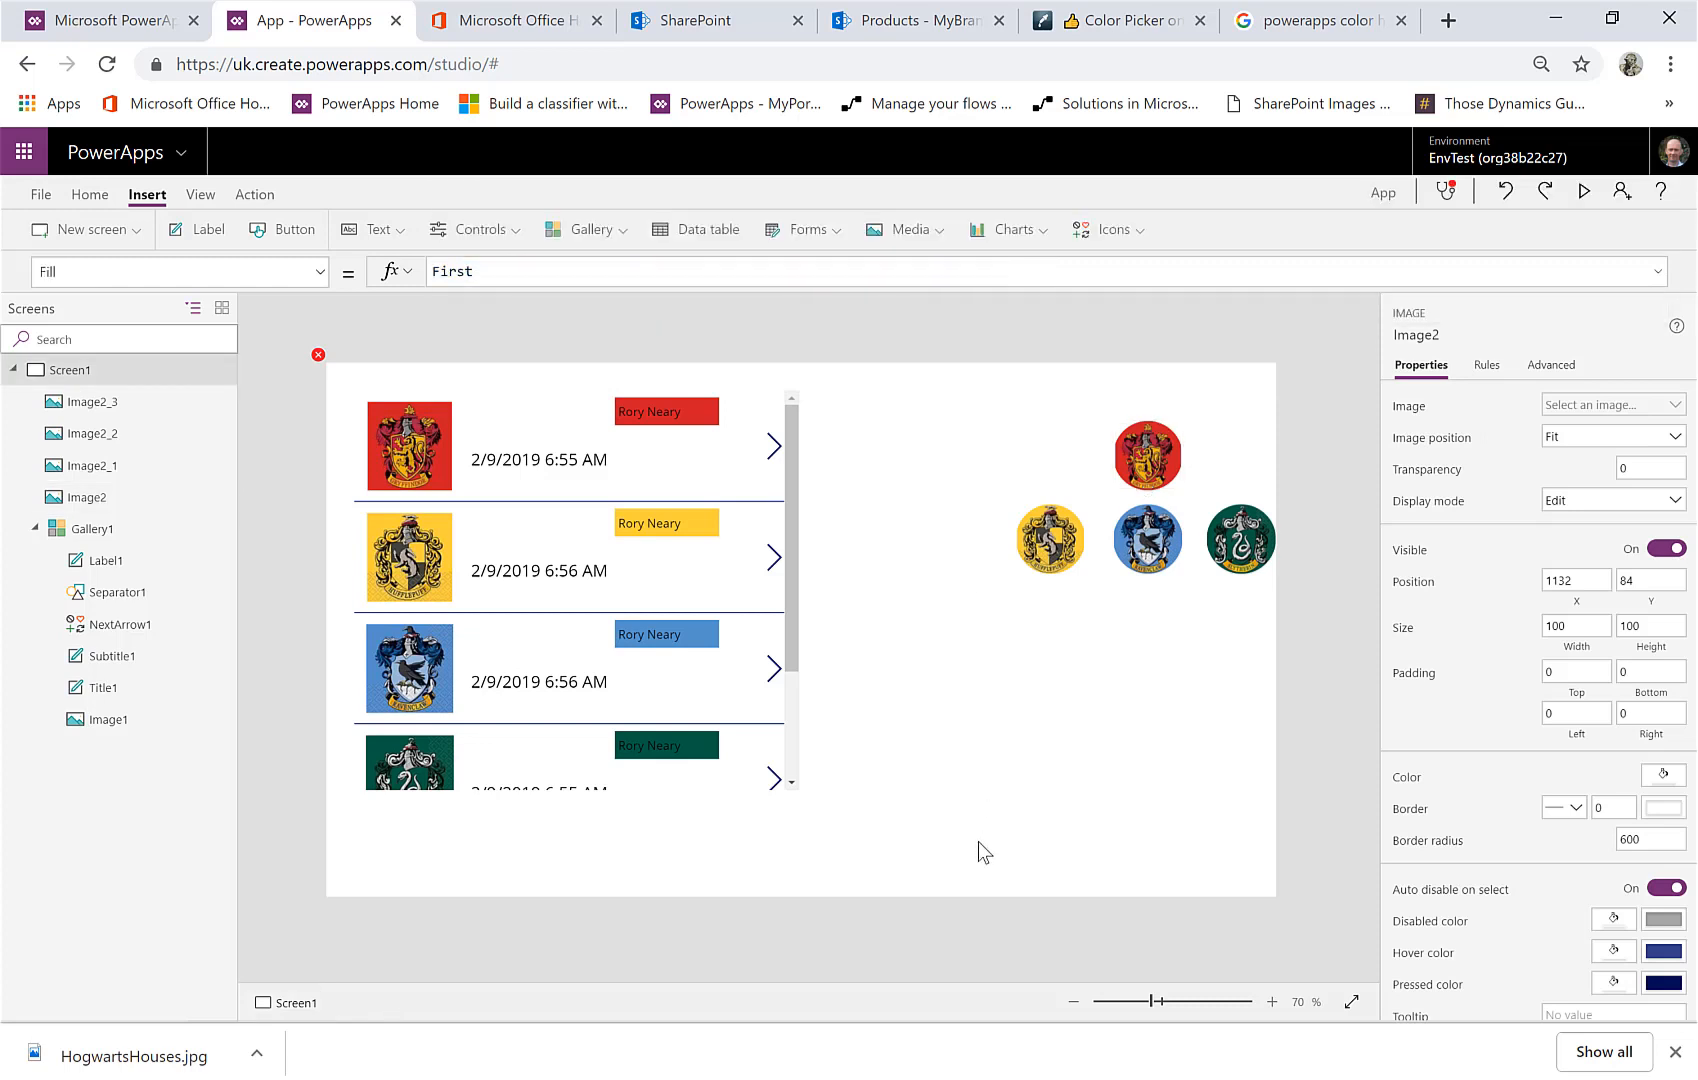
click(512, 270)
key(ctrl+a)
key(ctrl+v)
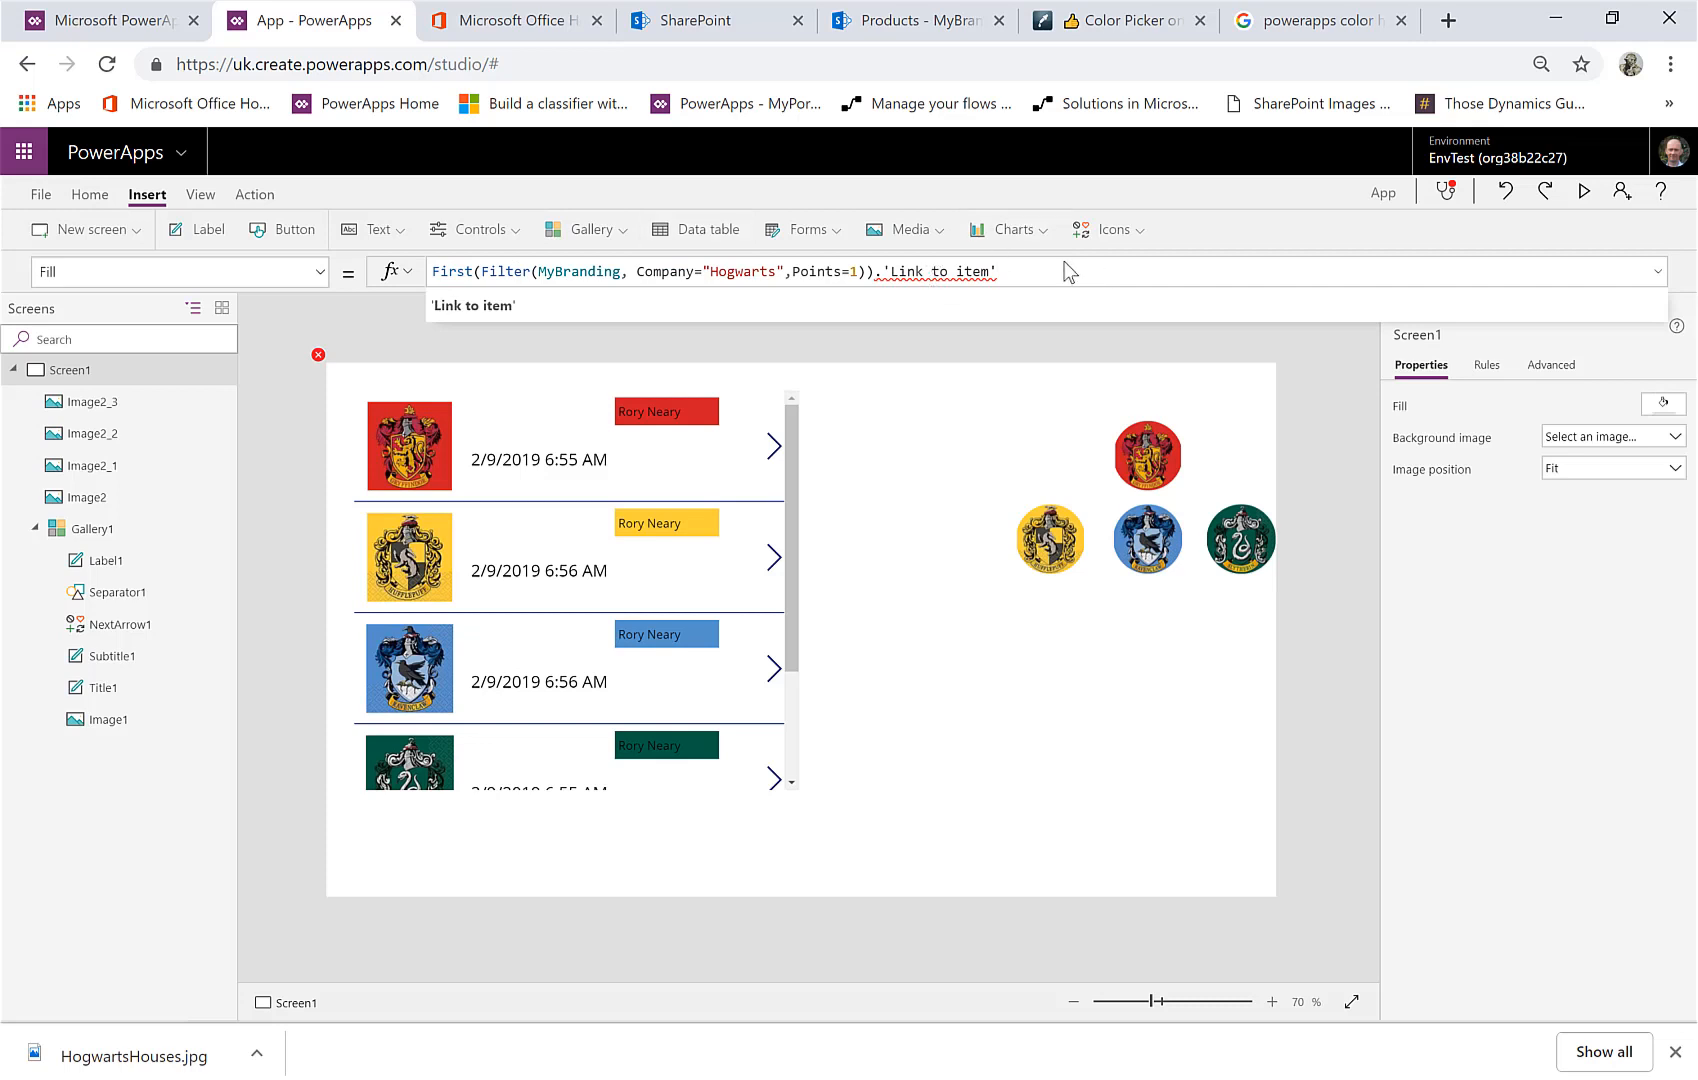
Replace 'Link to item' with the HEXColor column at the end of the screen's Fill formula
key(BackSpace)
key(BackSpace)
key(BackSpace)
key(BackSpace)
key(BackSpace)
key(BackSpace)
key(BackSpace)
key(BackSpace)
key(BackSpace)
key(BackSpace)
key(BackSpace)
key(BackSpace)
key(BackSpace)
key(BackSpace)
text(hex)
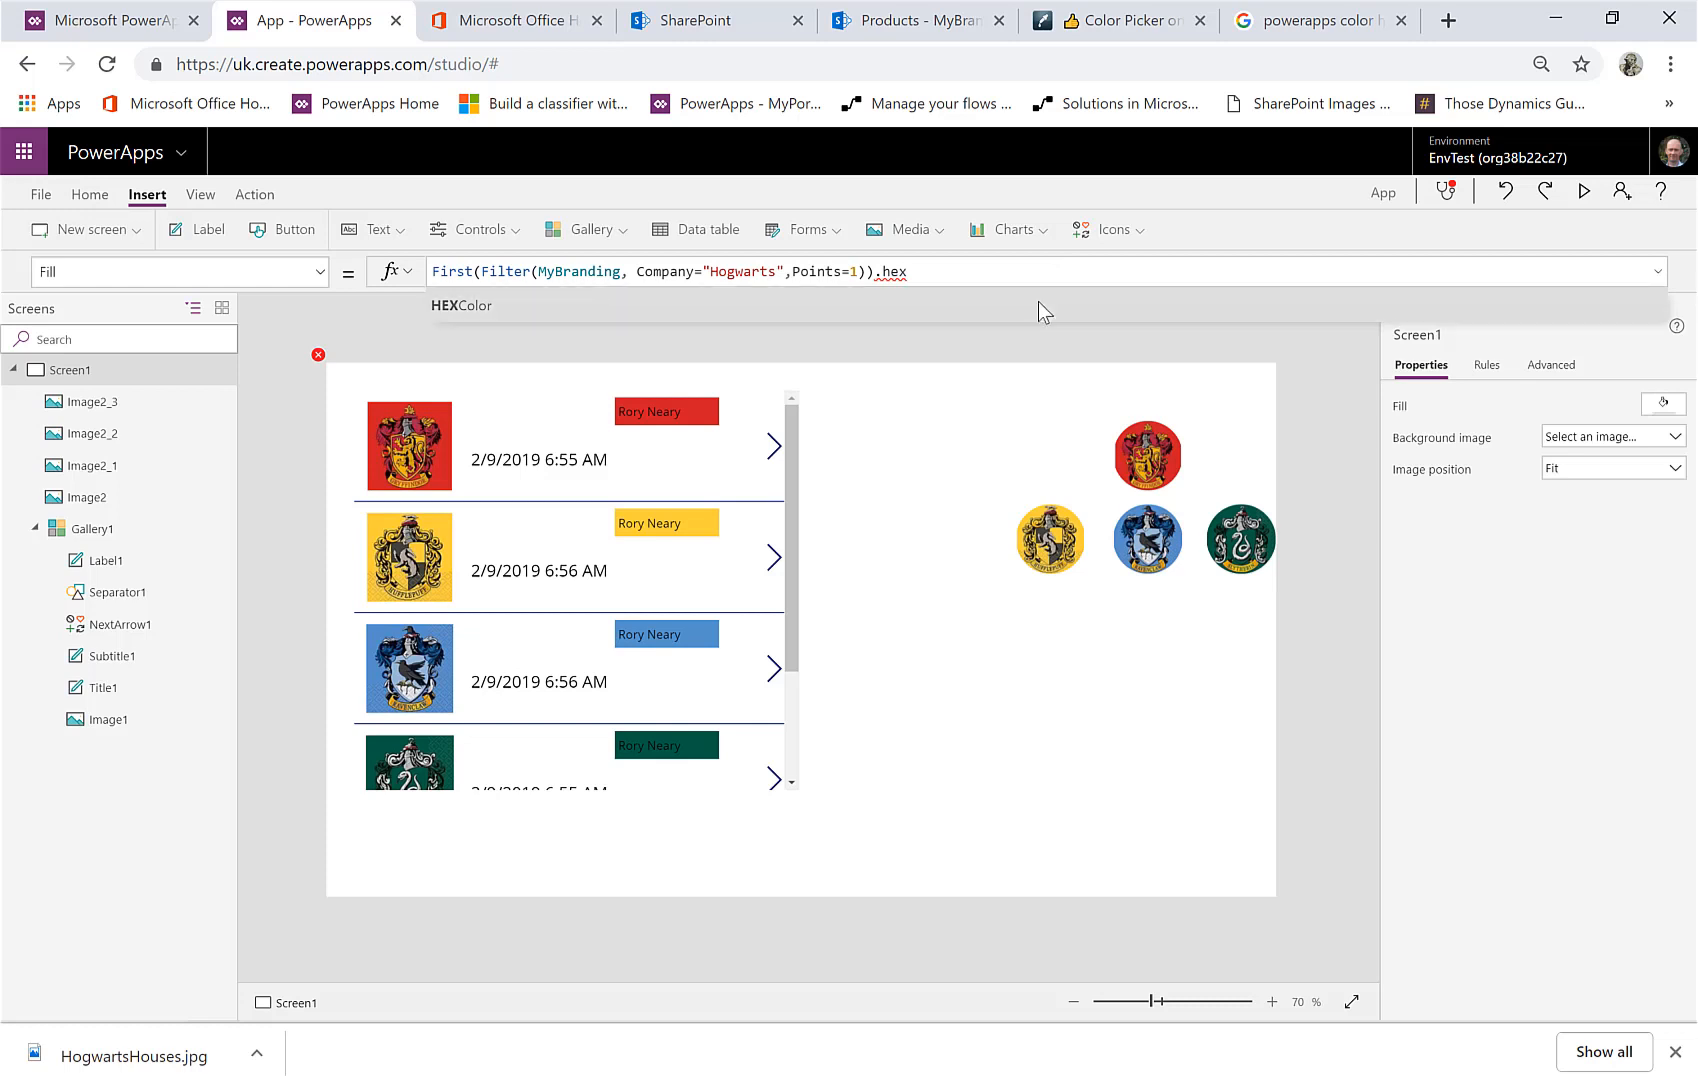
key(Tab)
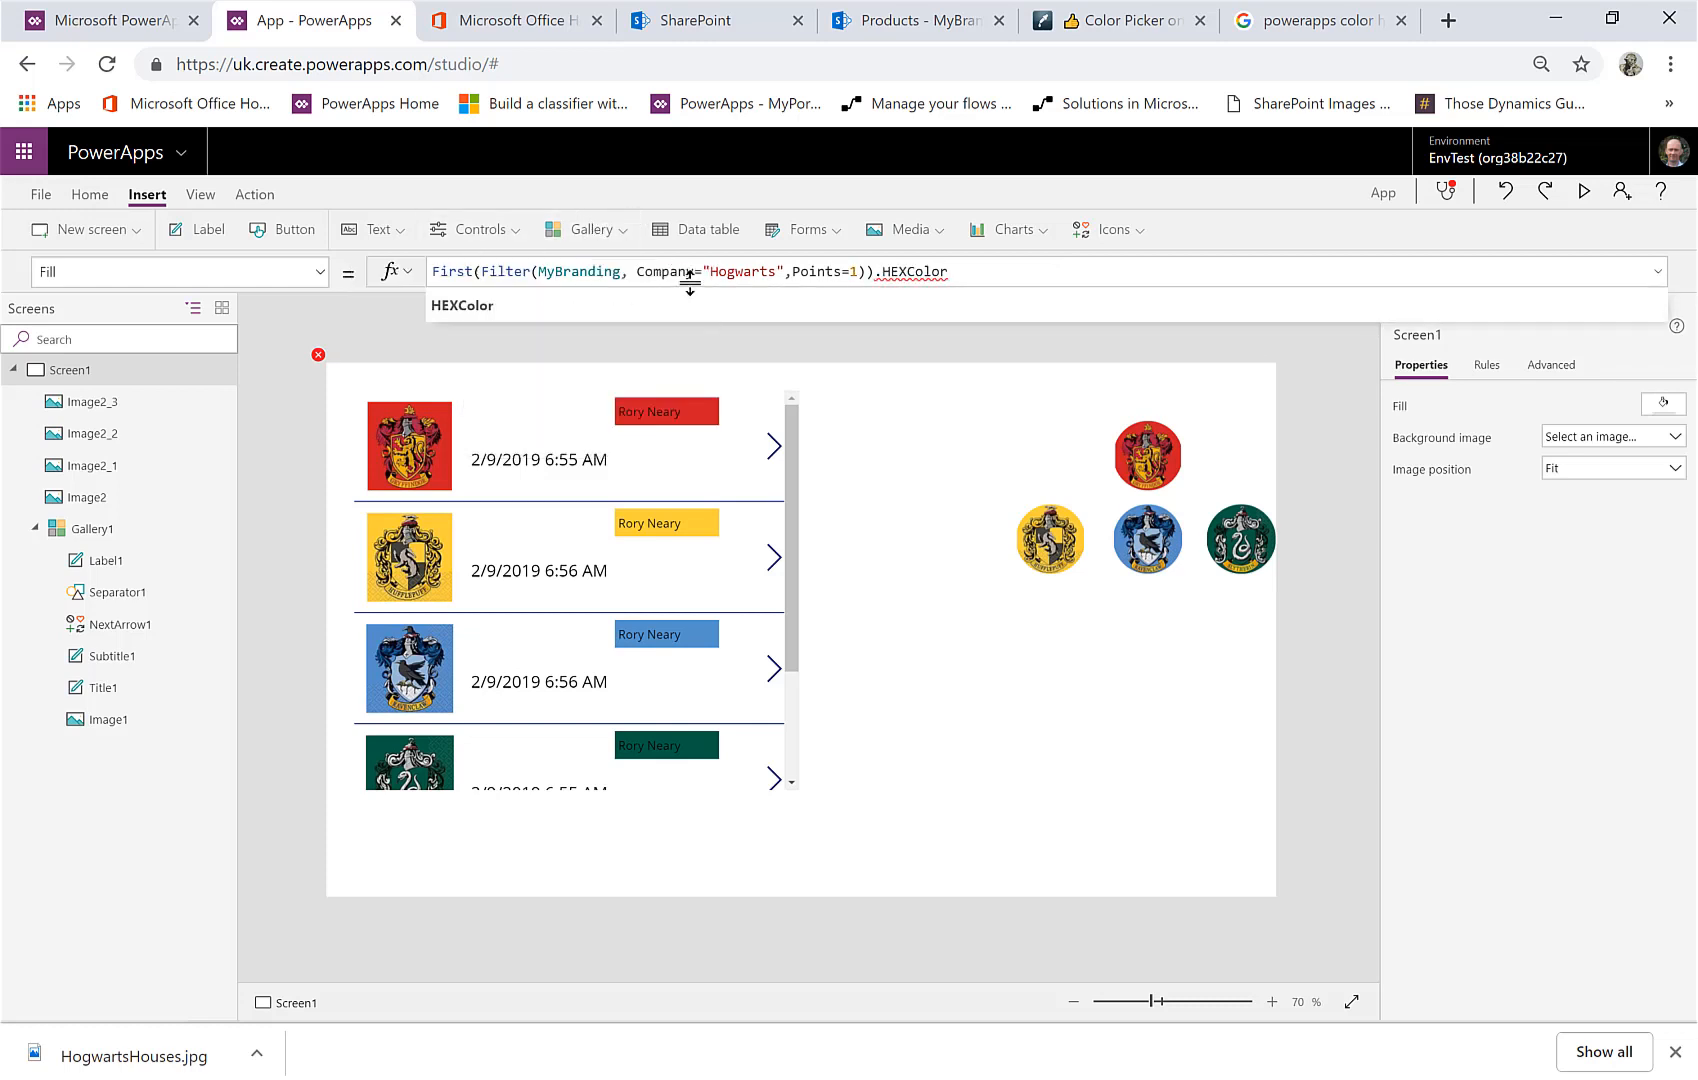
Wrap the screen's whole Fill formula in the ColorValue function
click(437, 271)
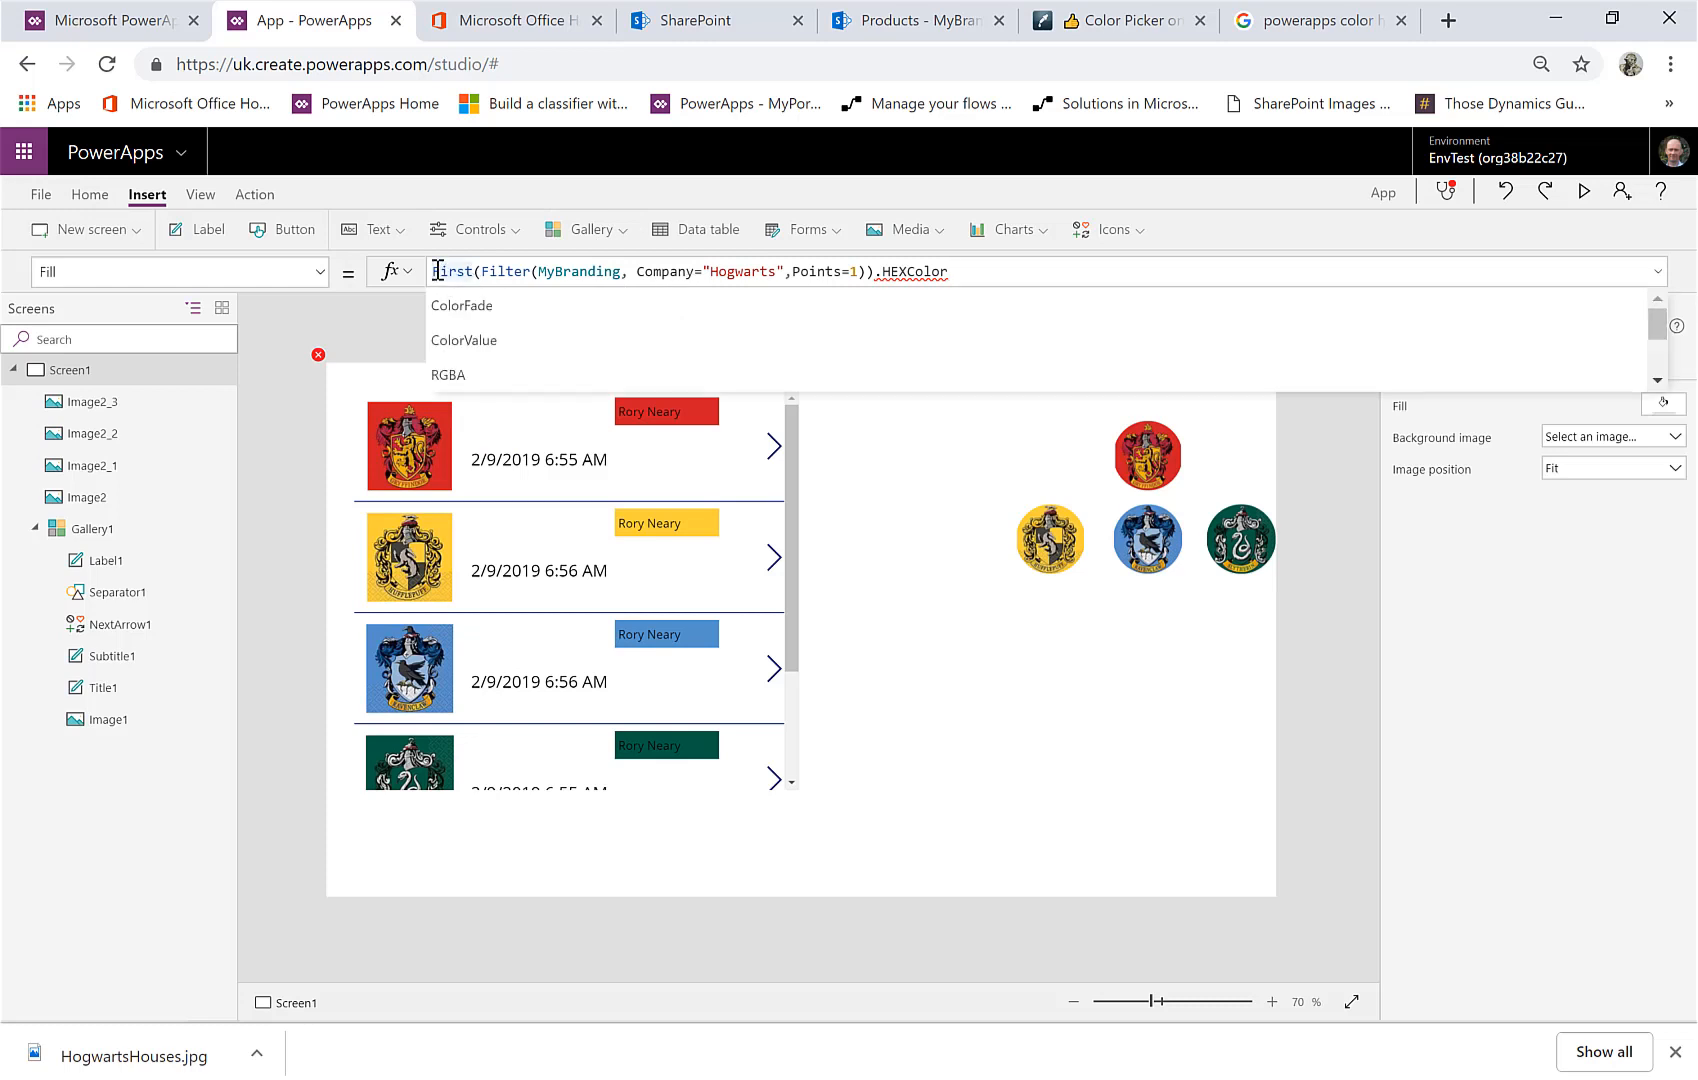
click(474, 341)
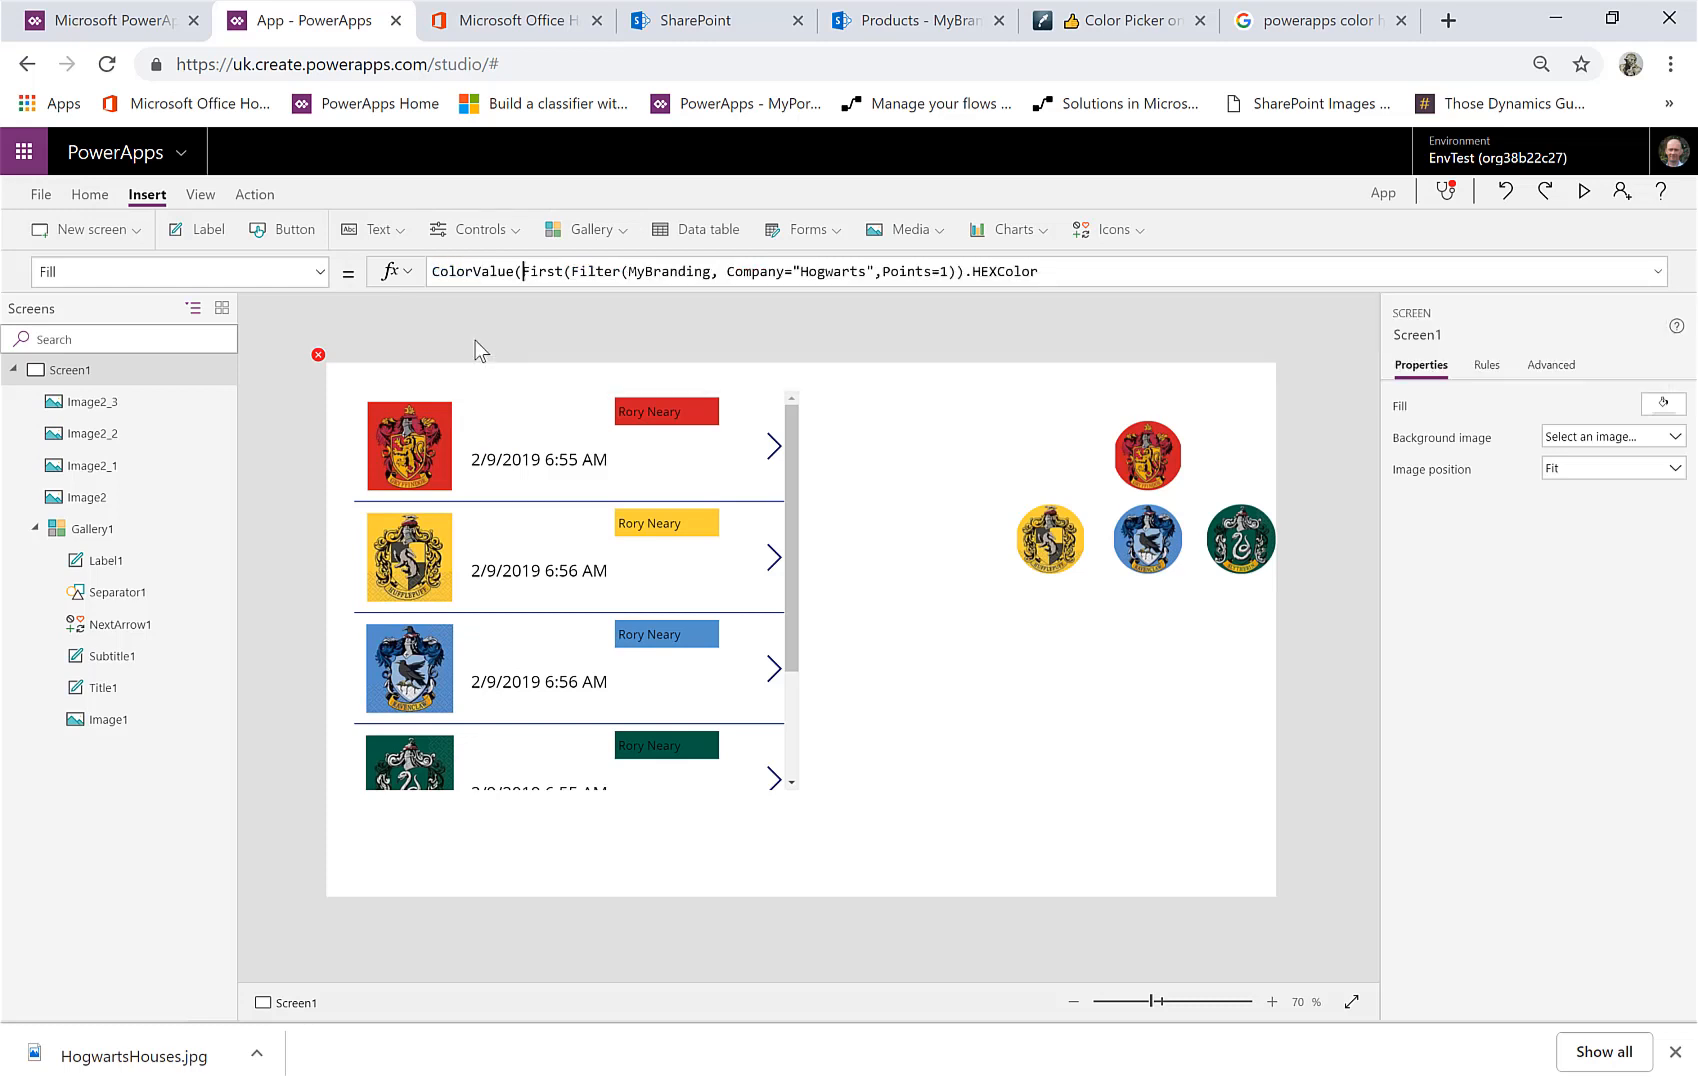
text())
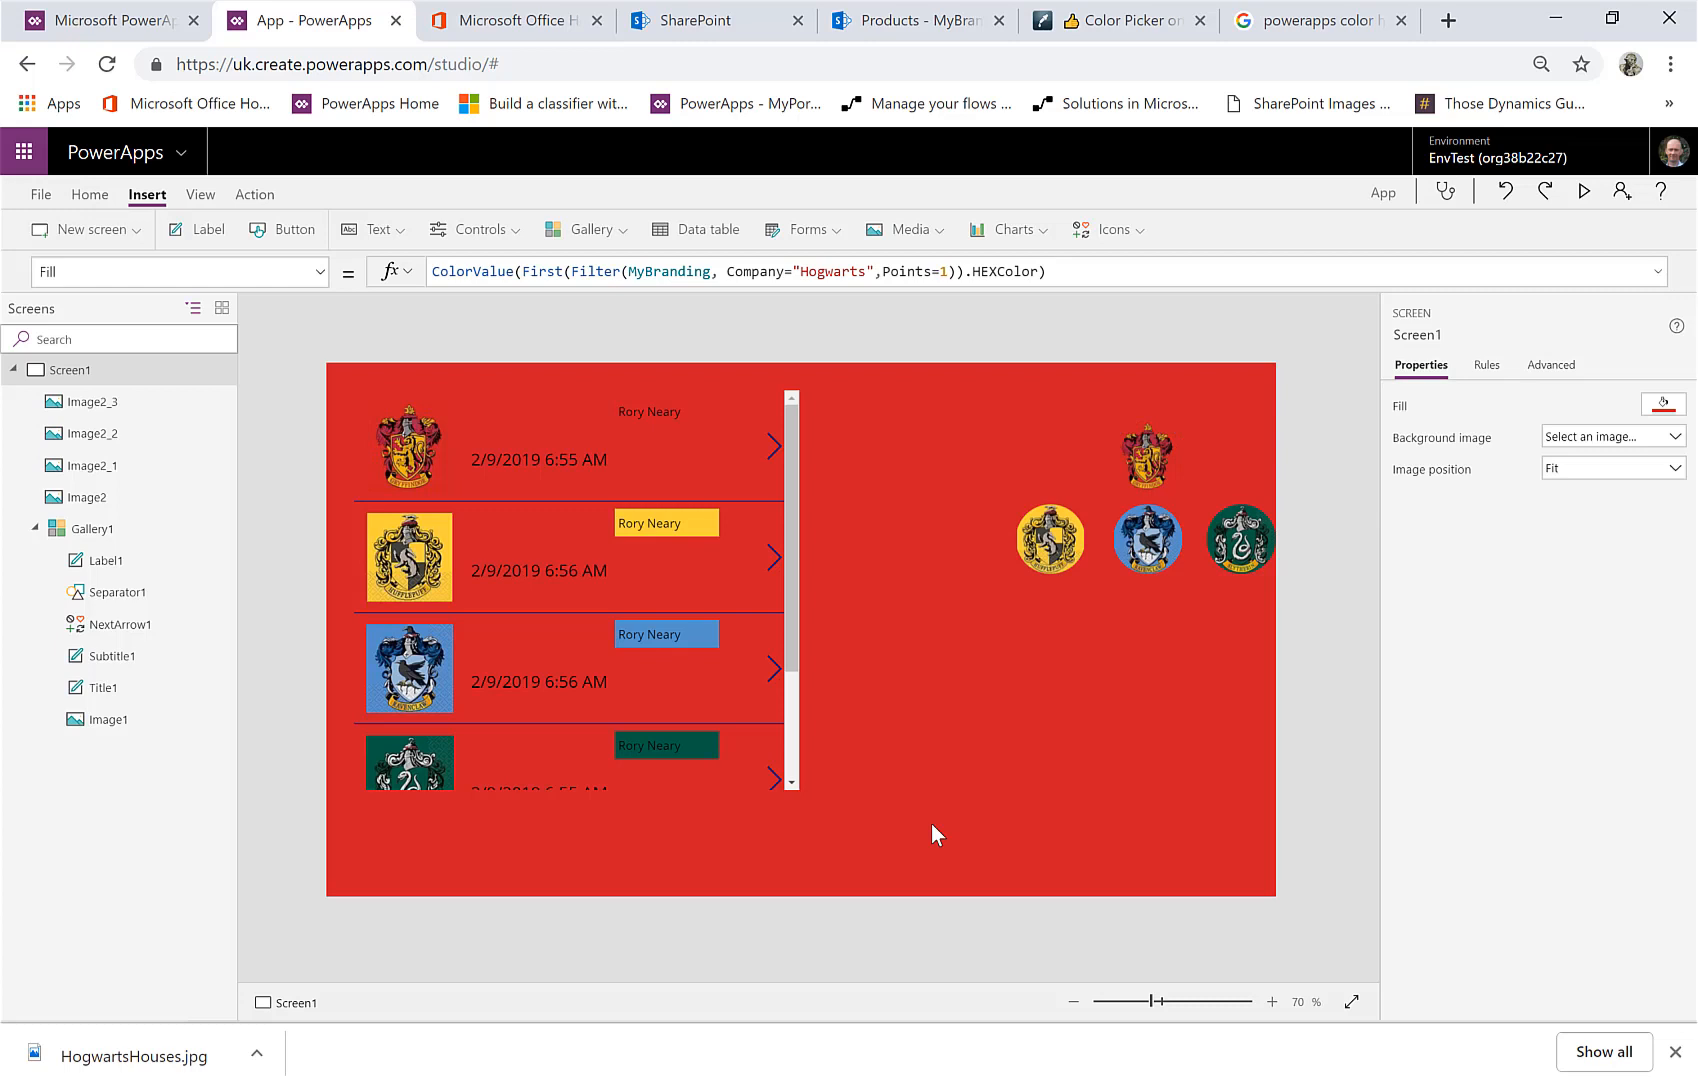
Select the four round crest images together and give them a white border
click(1138, 478)
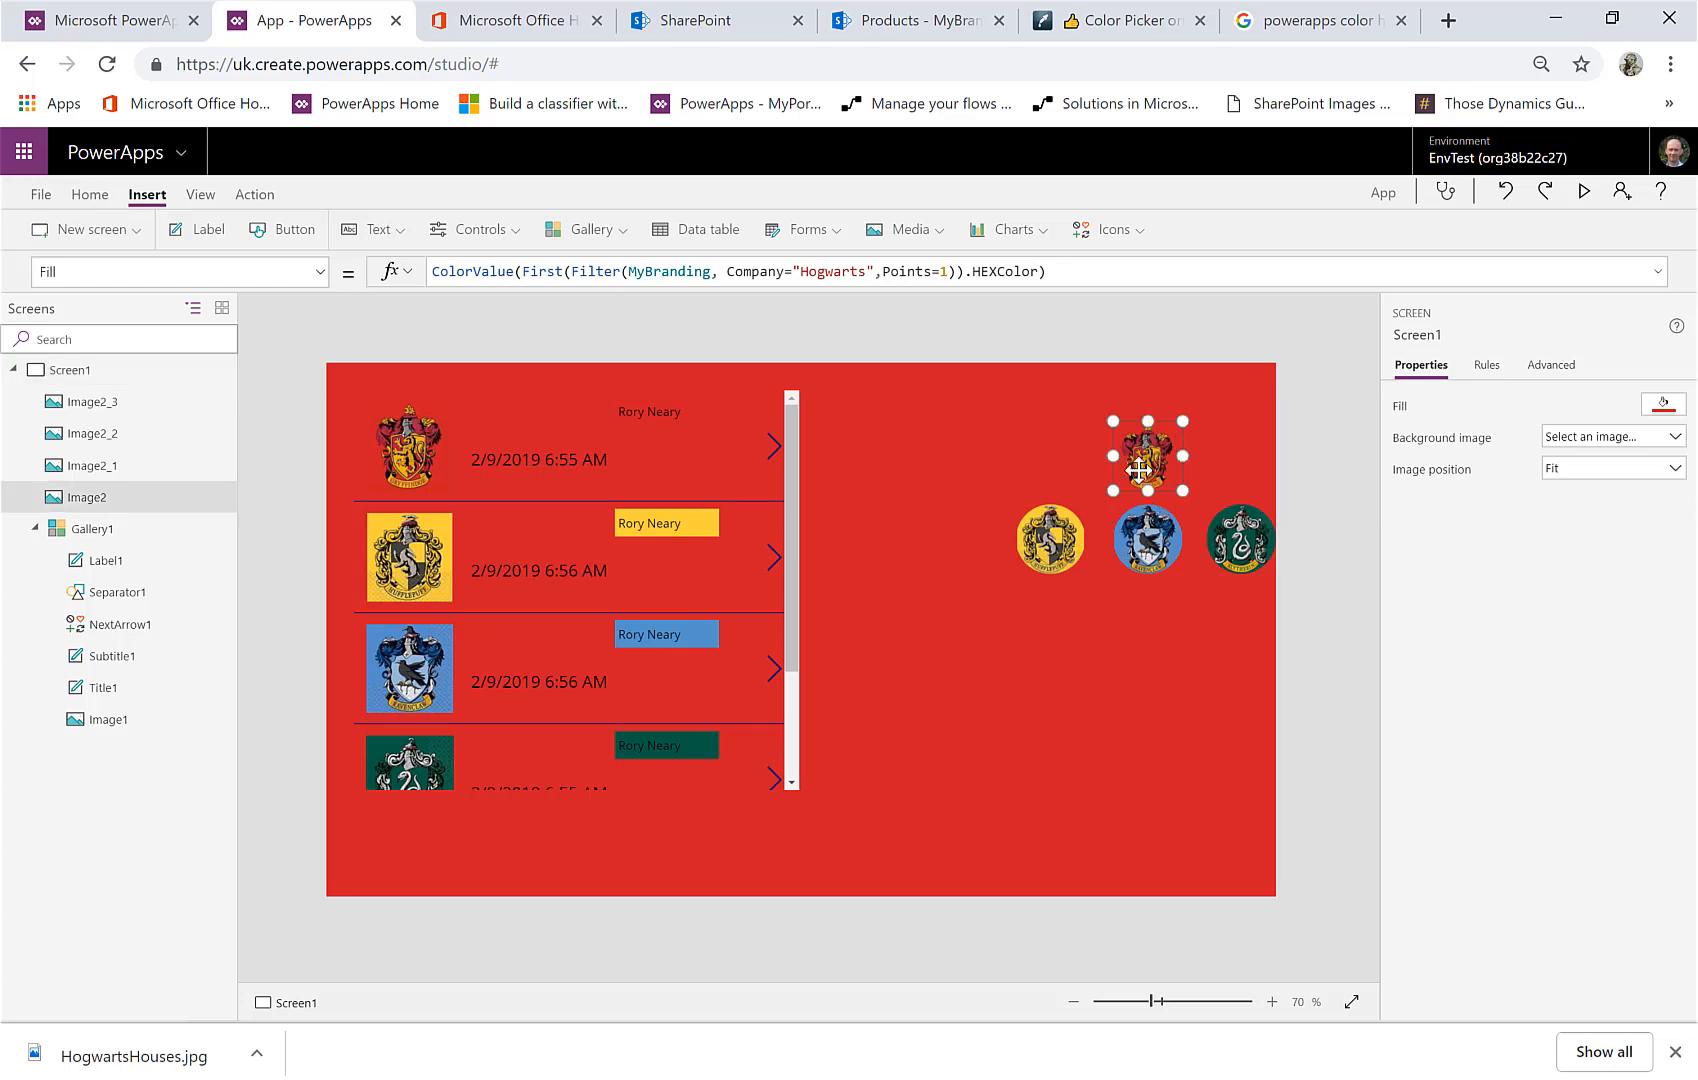
click(976, 394)
drag(976, 394, 1289, 617)
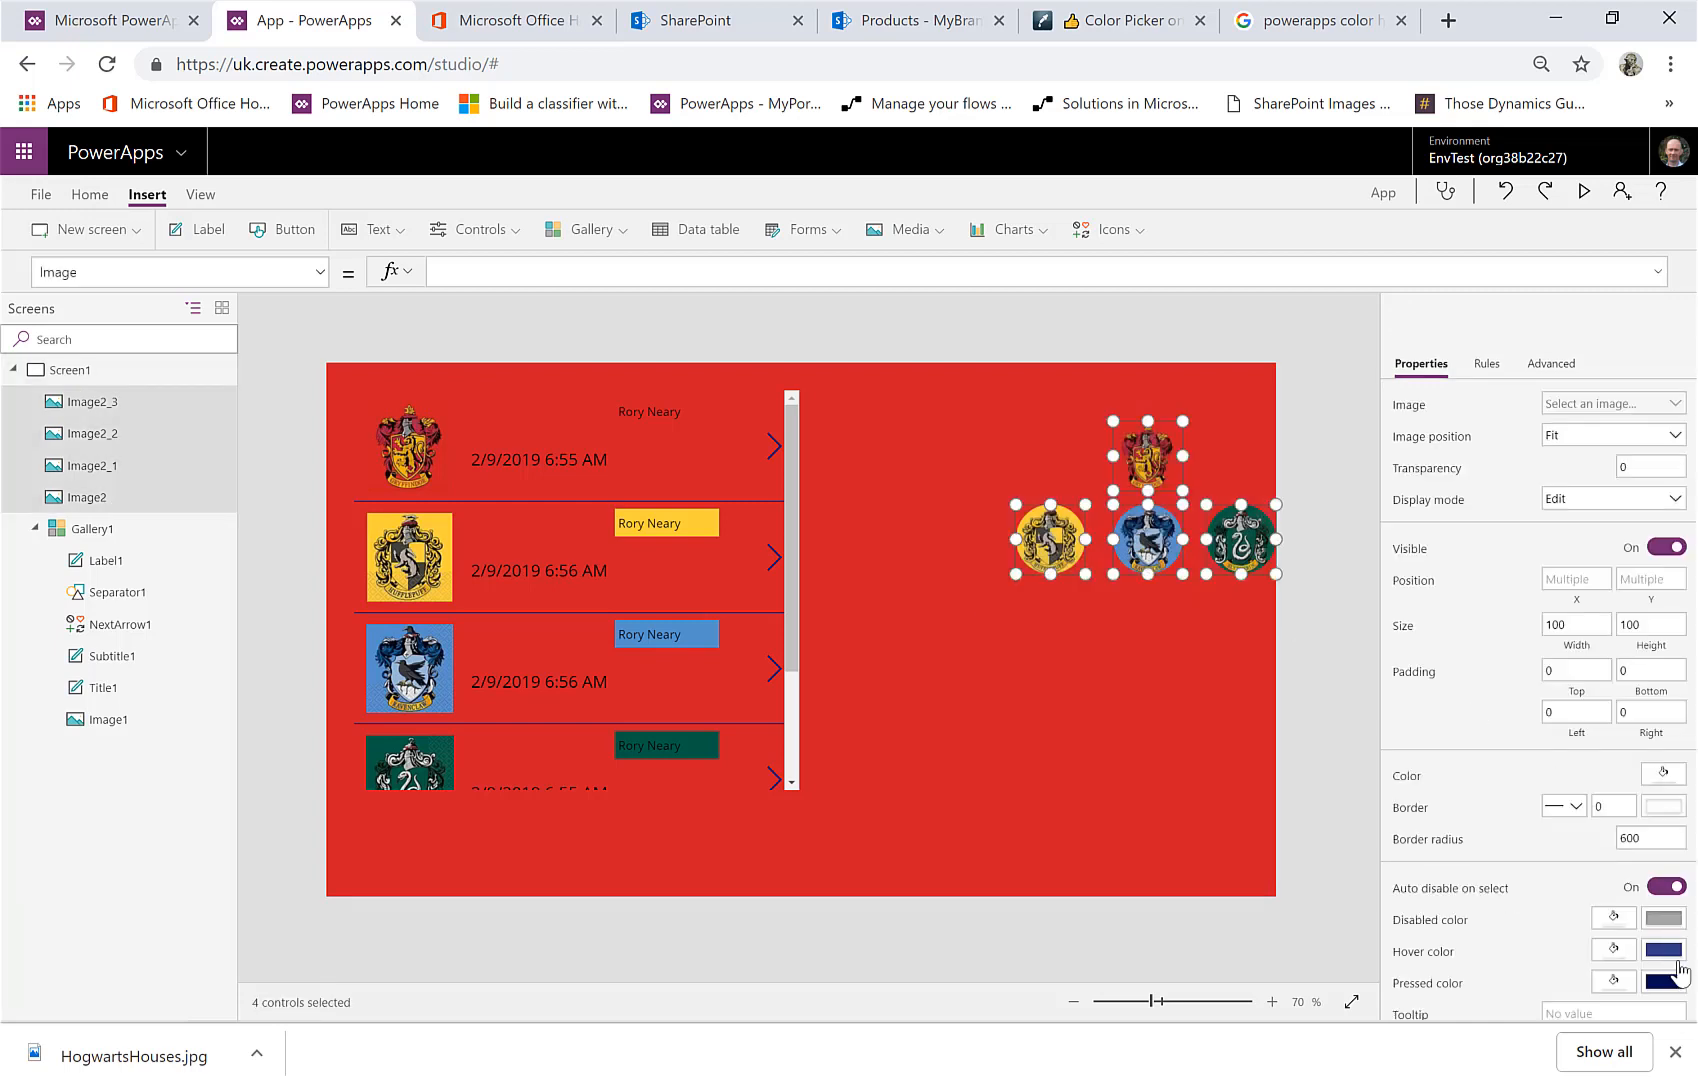
click(1608, 805)
click(1663, 806)
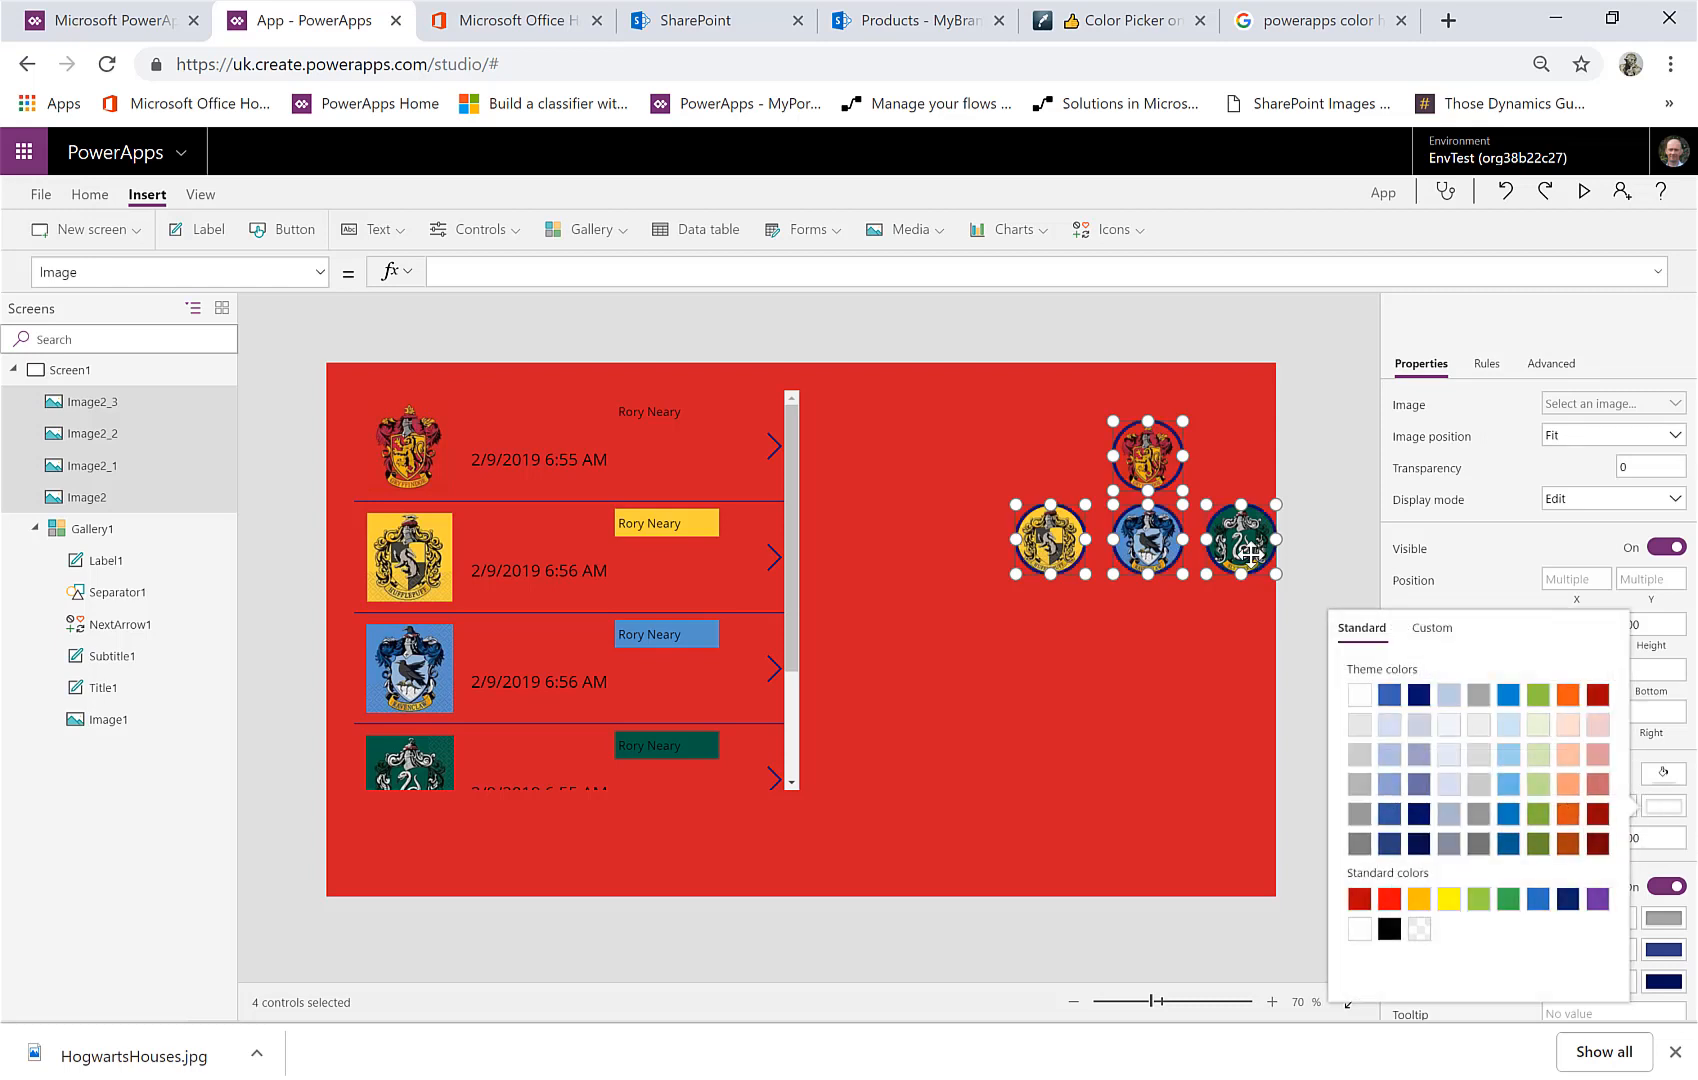
click(1357, 697)
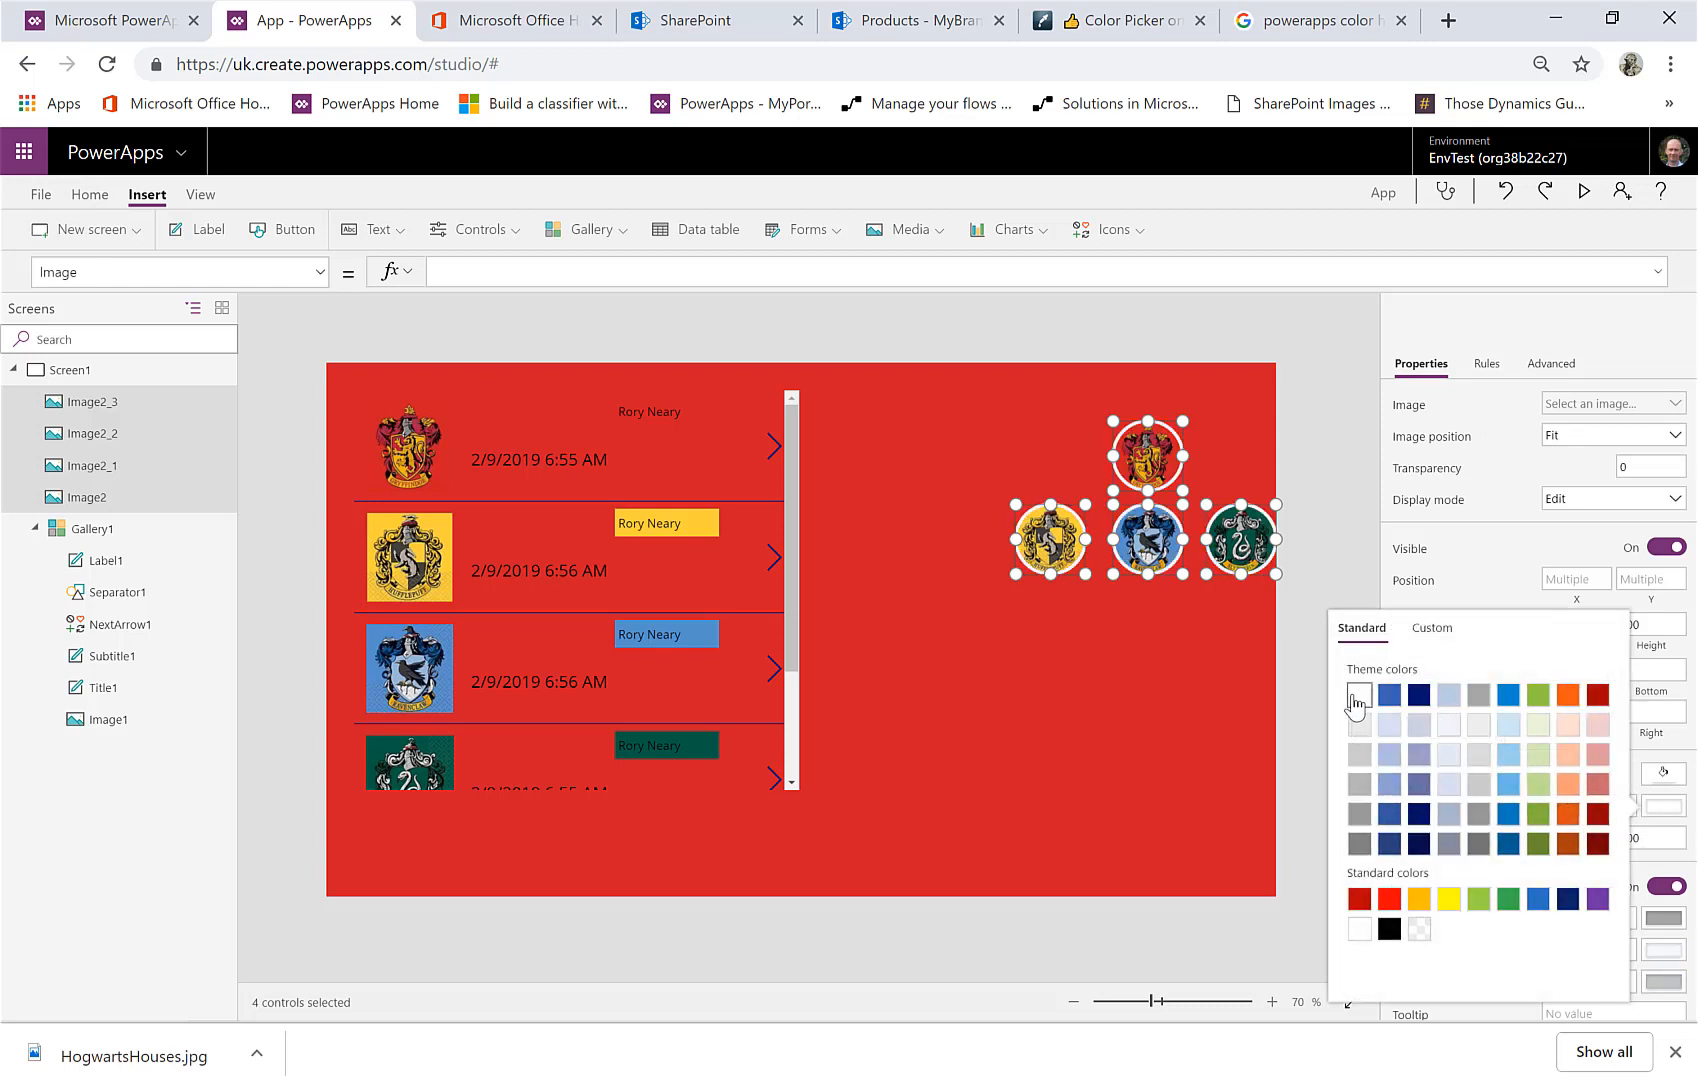
Enlarge the red crest image to about 199 by 196 and position it above the three smaller crests, at about X 1092, Y 8
click(1093, 673)
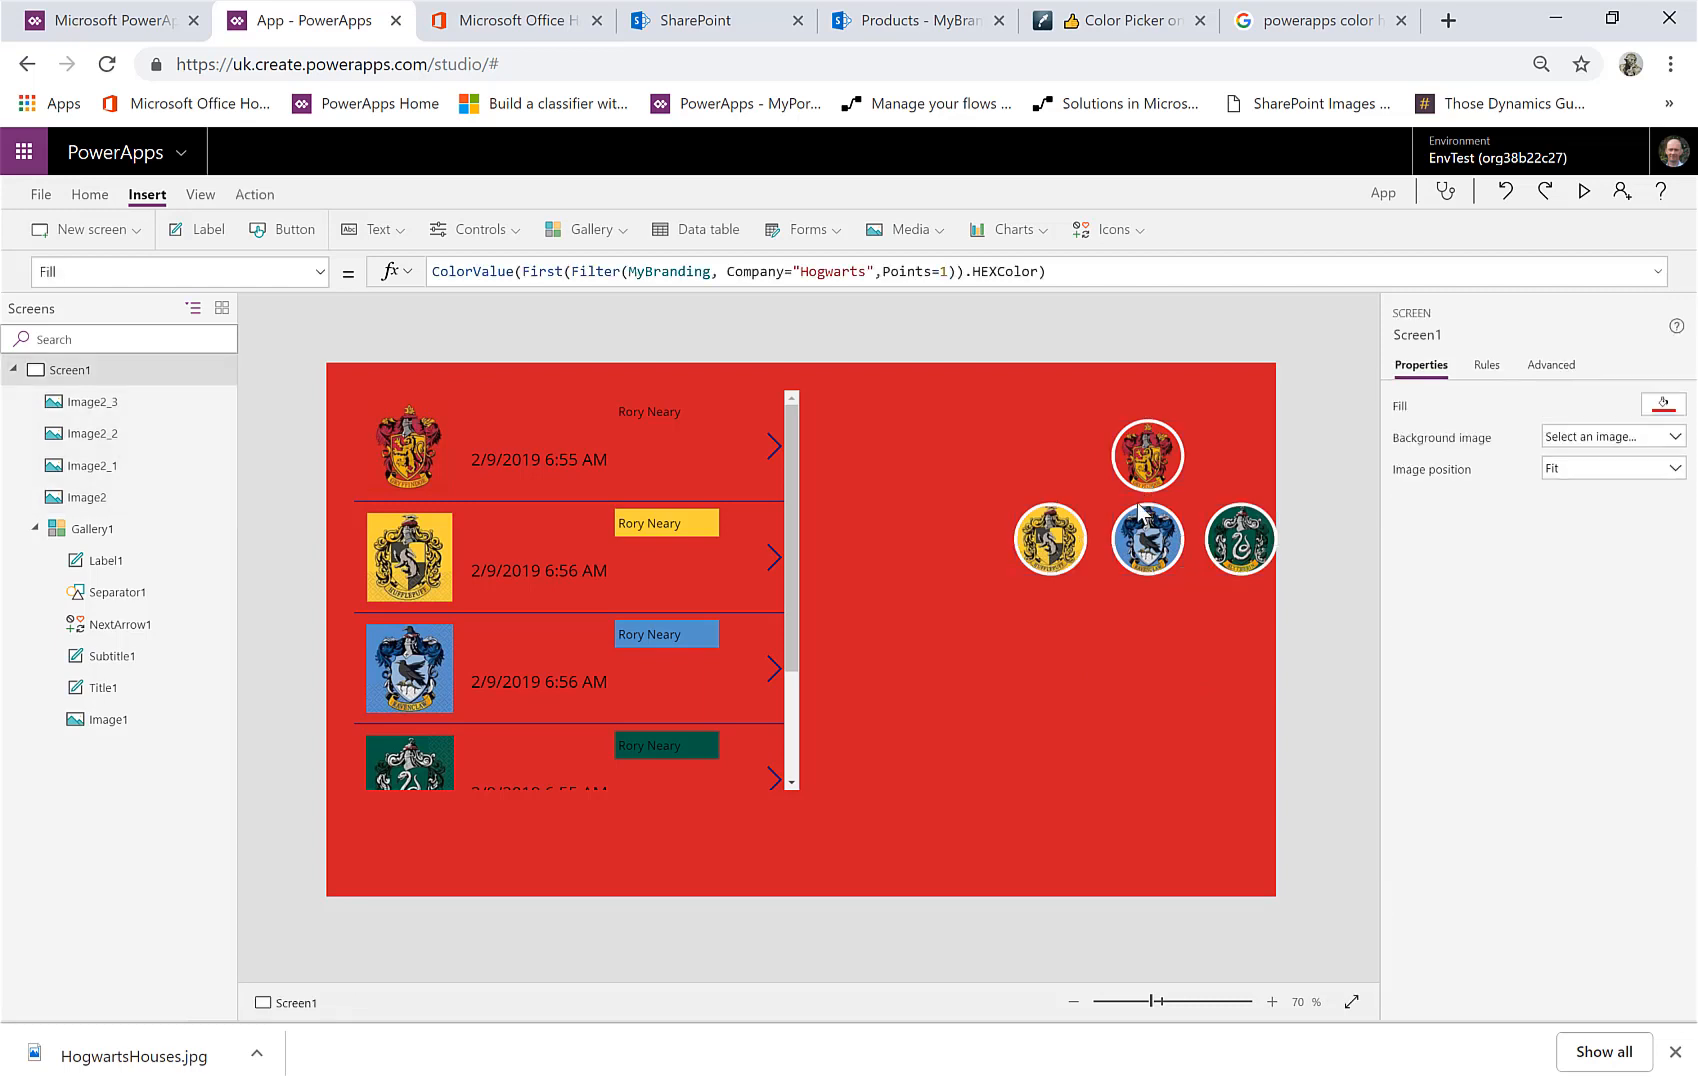
click(1140, 451)
drag(1104, 407, 1053, 366)
drag(1180, 491, 1189, 505)
drag(1128, 448, 1168, 450)
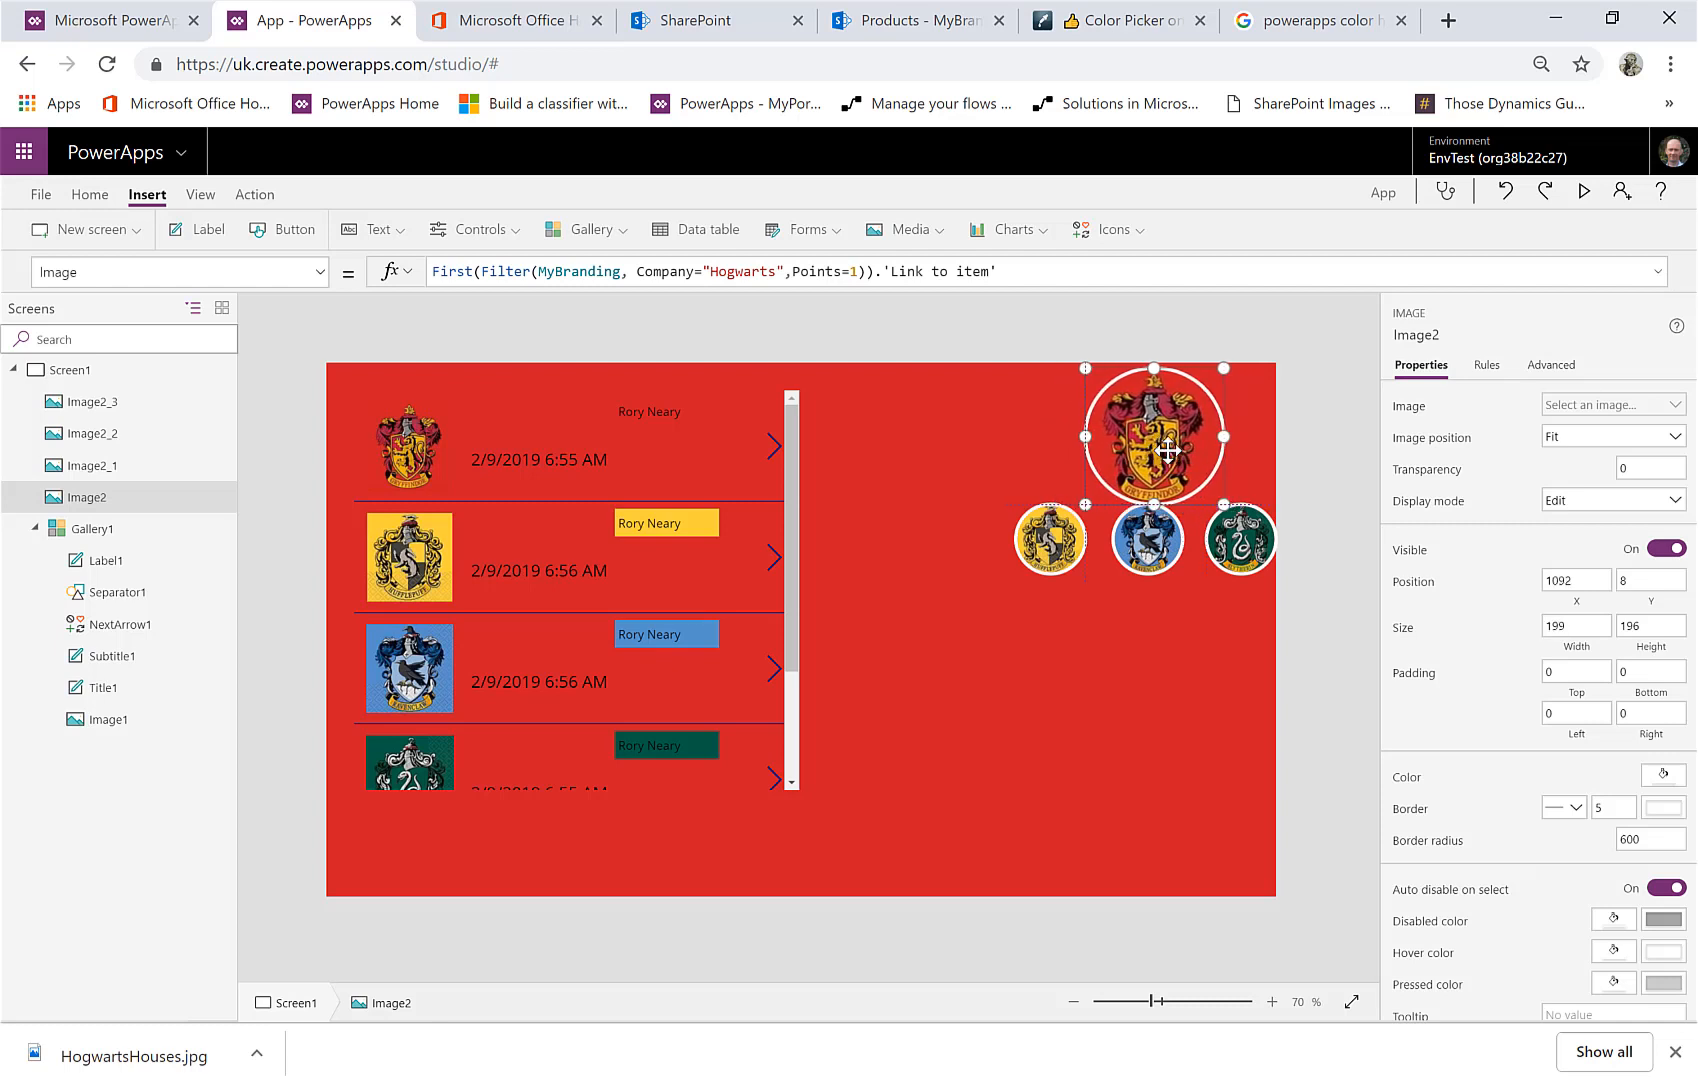
click(1147, 727)
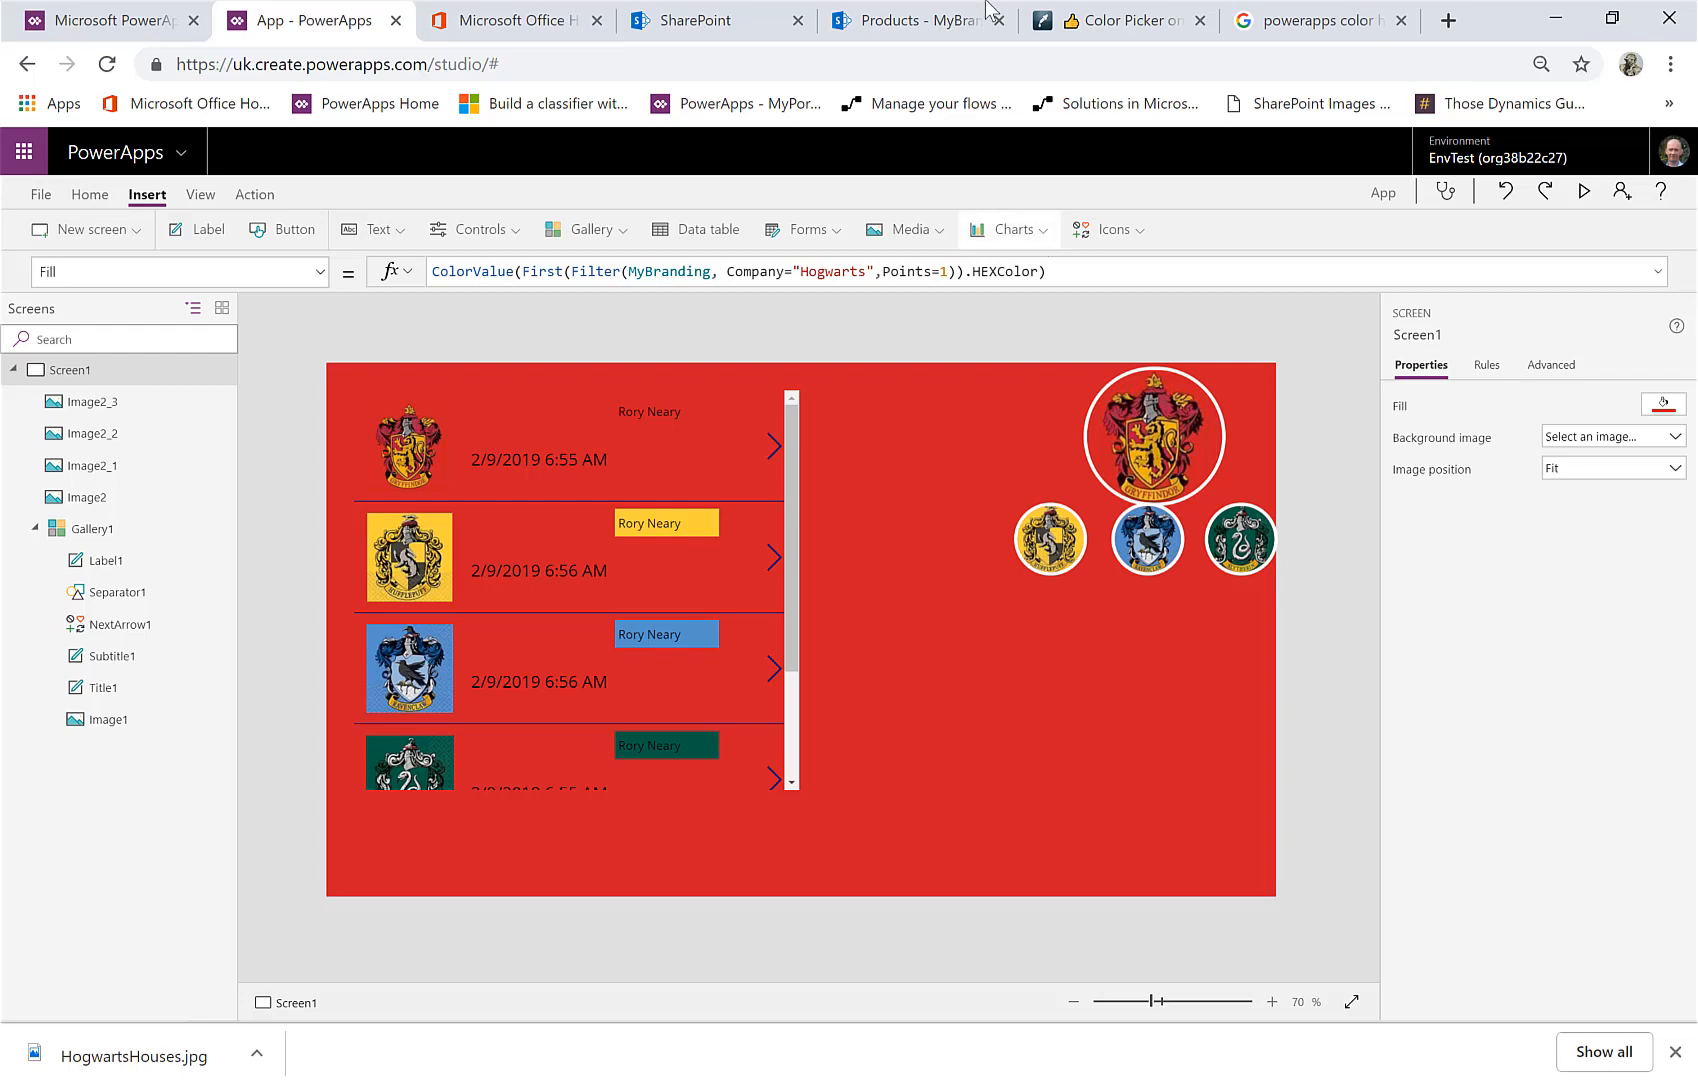
Switch to the MyBranding library in SharePoint, open it in quick edit, and set Slytherin's Points to 1
click(930, 20)
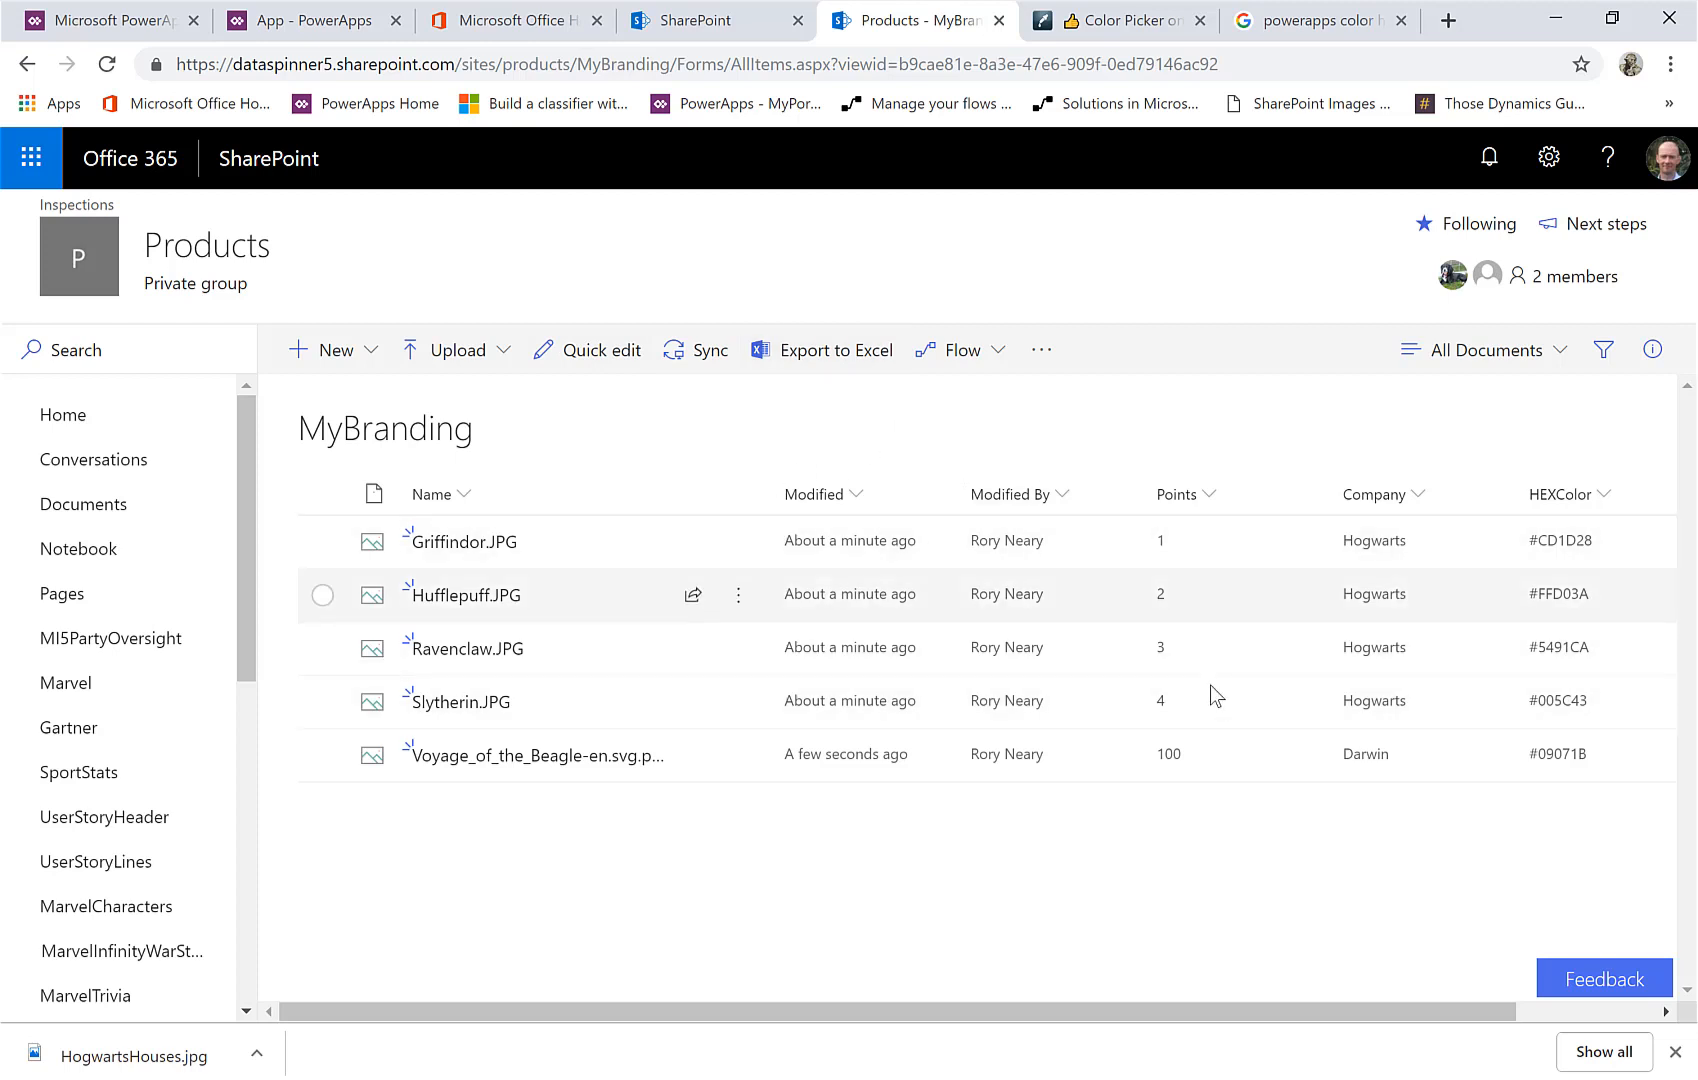
click(599, 350)
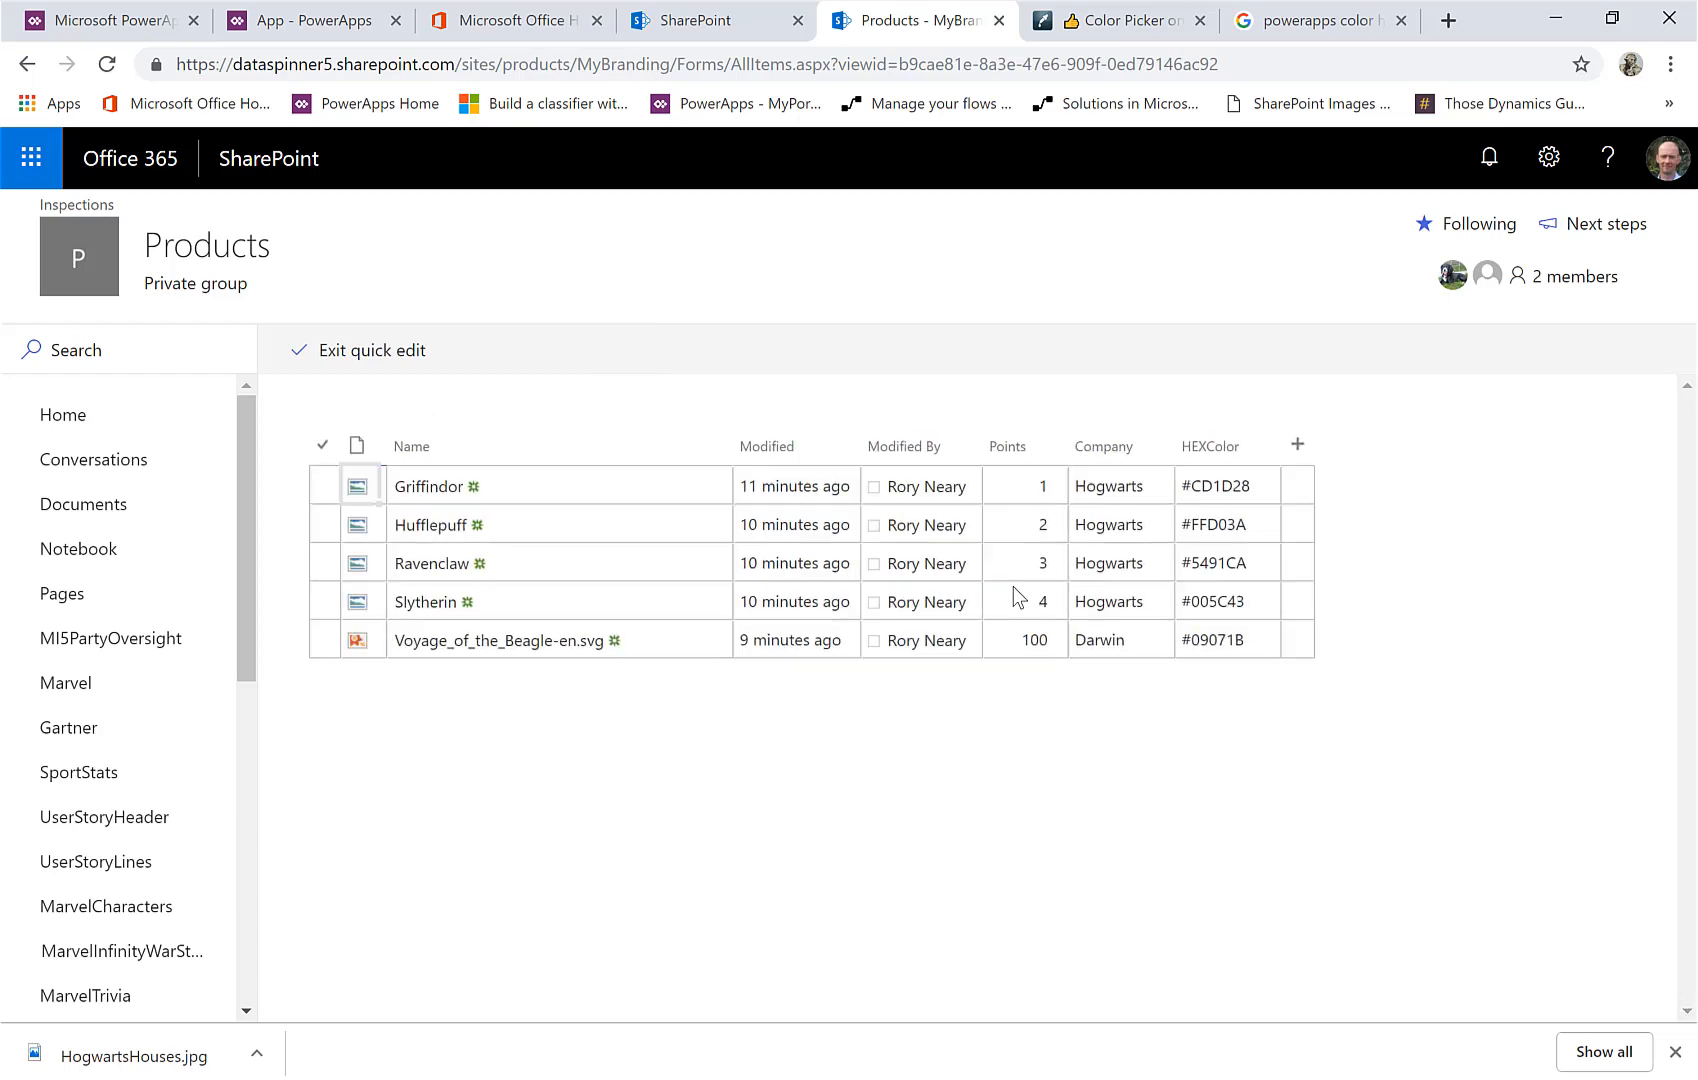
click(1027, 493)
drag(1027, 493, 1088, 485)
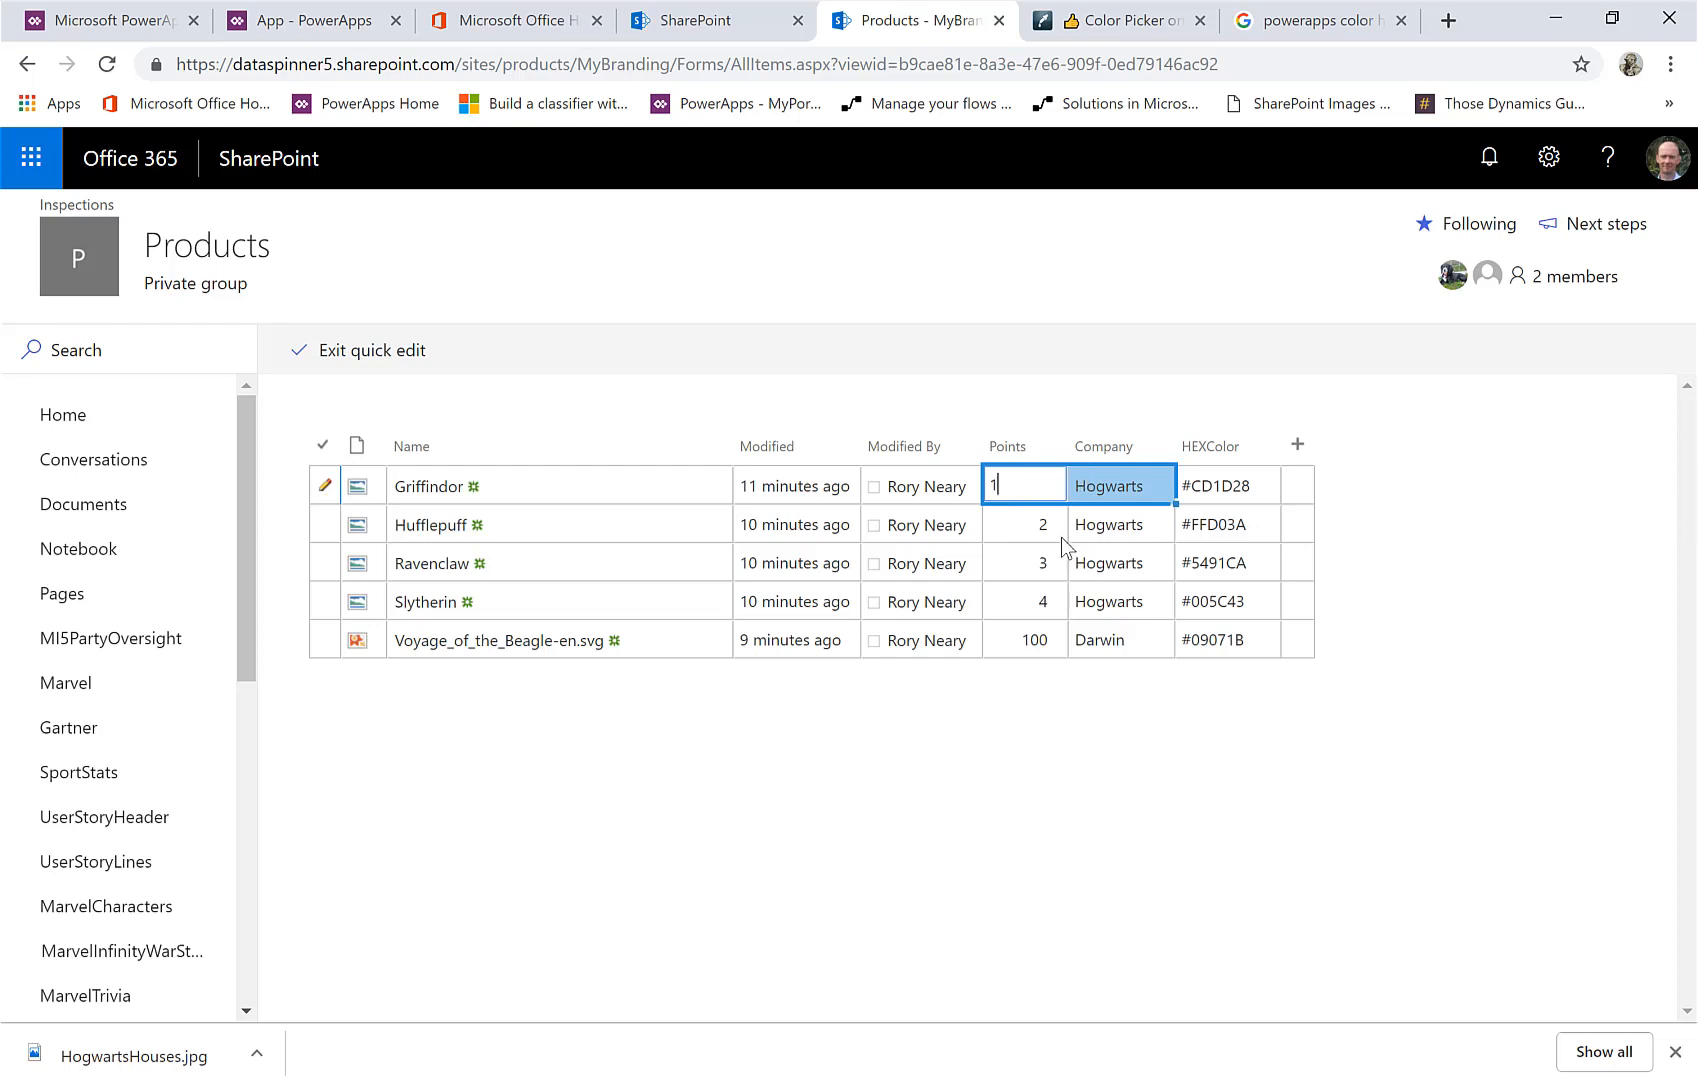
click(1023, 592)
click(1023, 586)
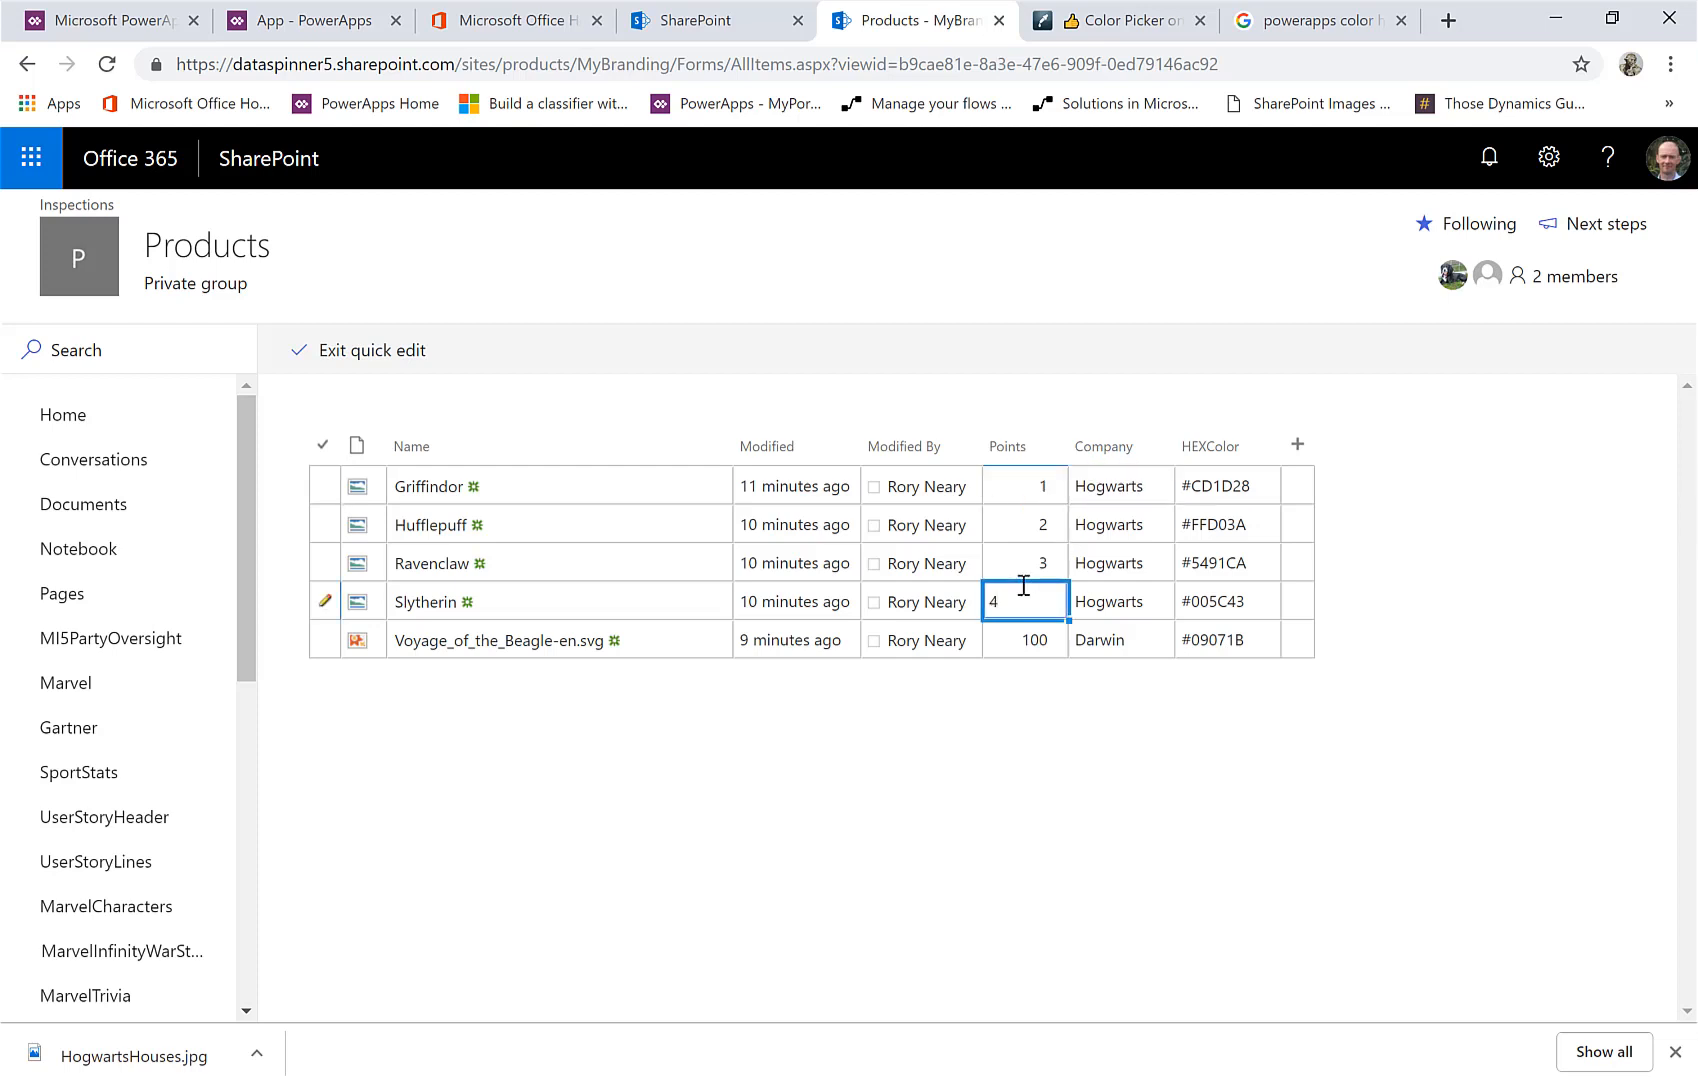
key(BackSpace)
text(1)
Set the Points value to 2 for Ravenclaw and 3 for Hufflepuff
click(1018, 563)
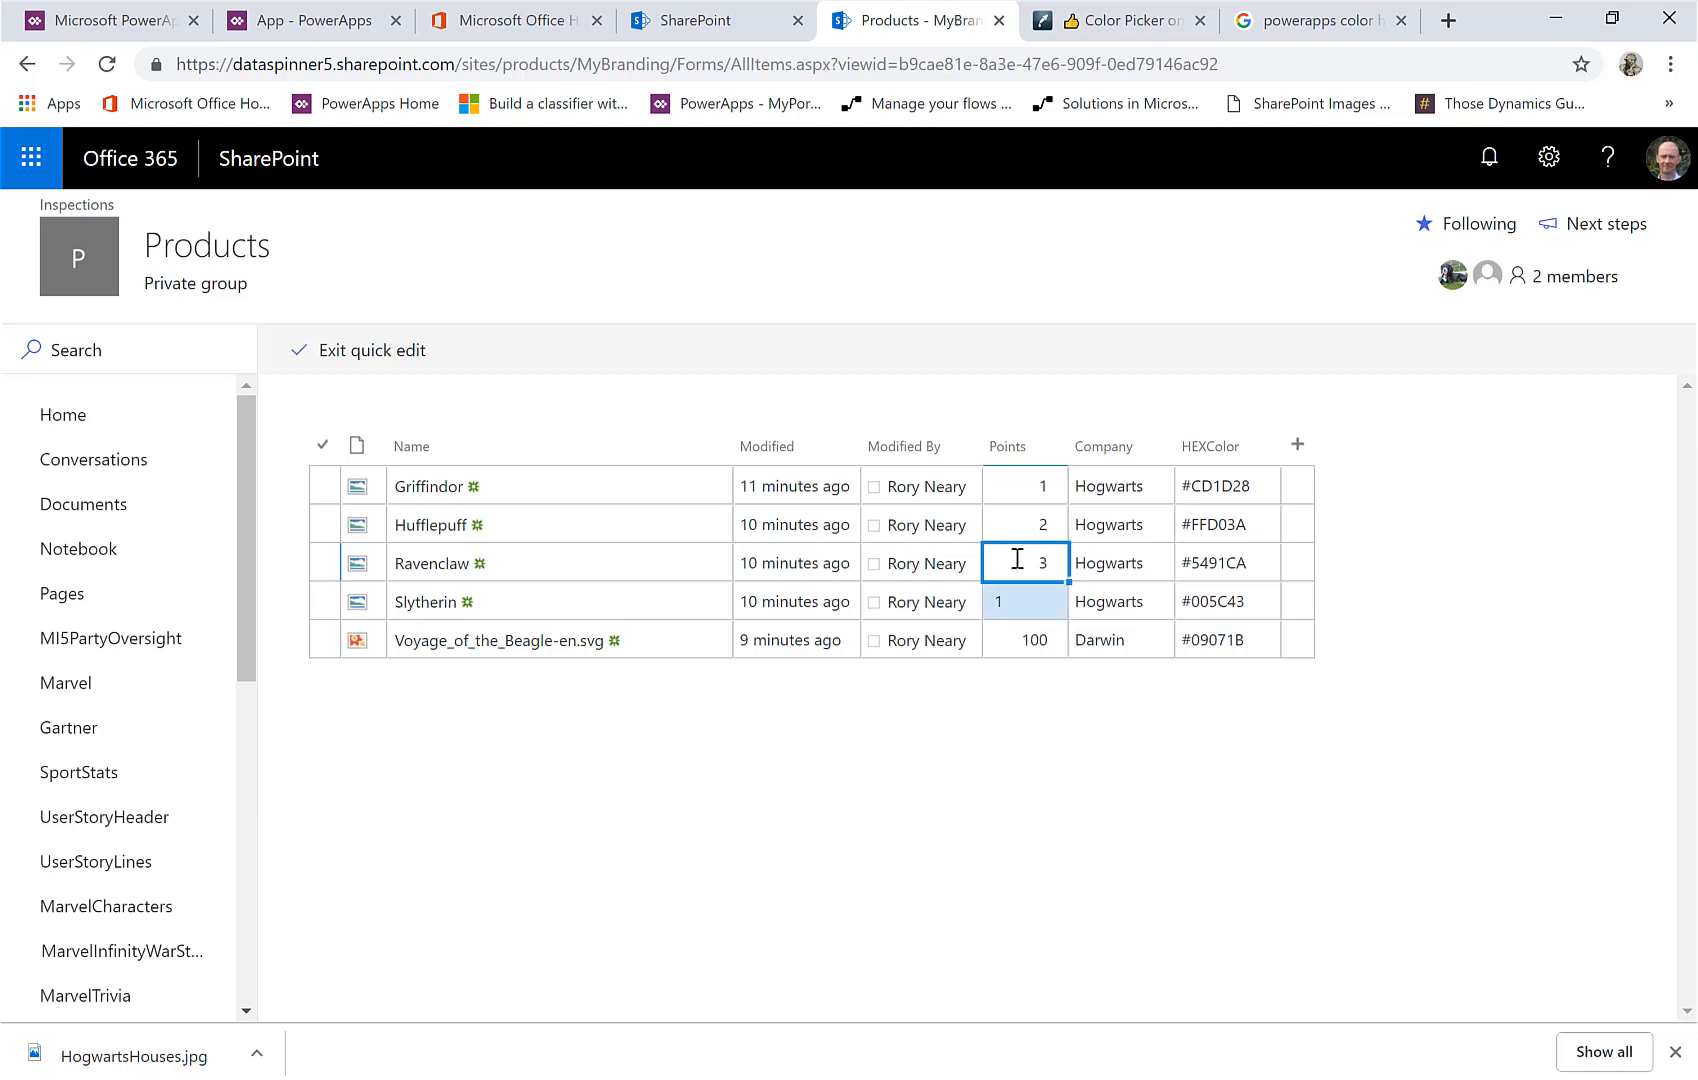
click(1017, 559)
key(BackSpace)
text(2)
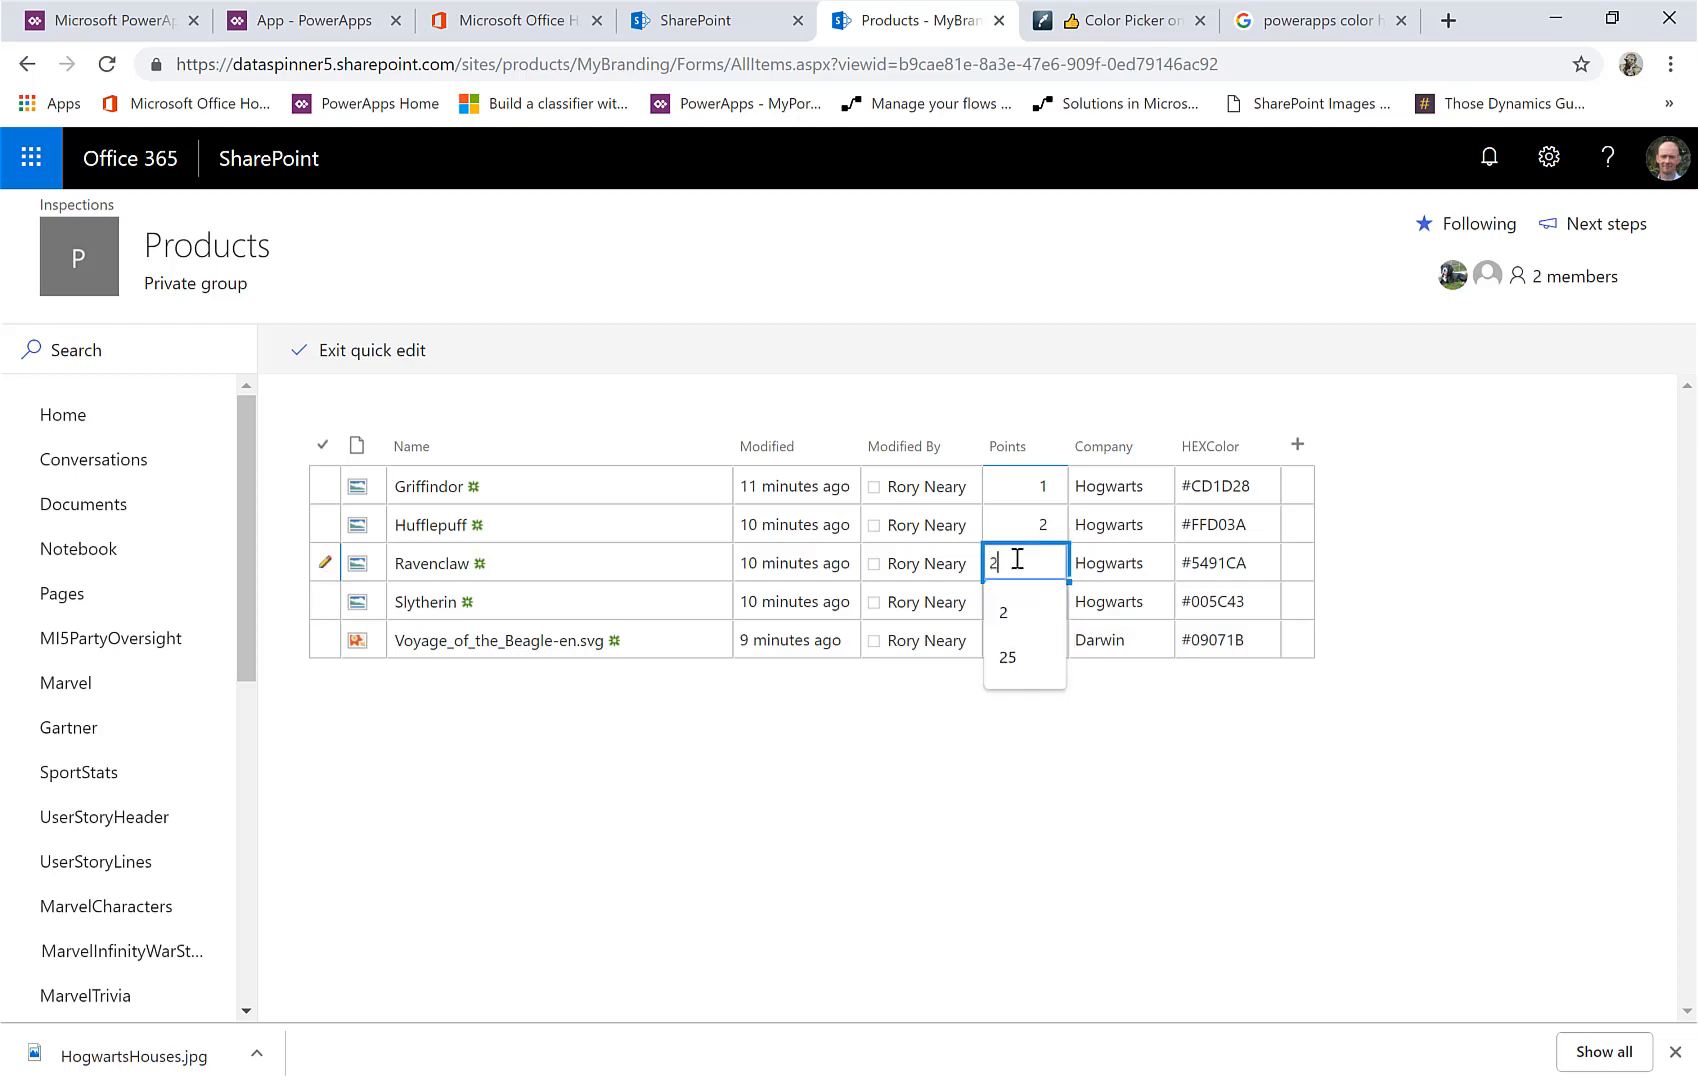
click(1009, 530)
click(1008, 533)
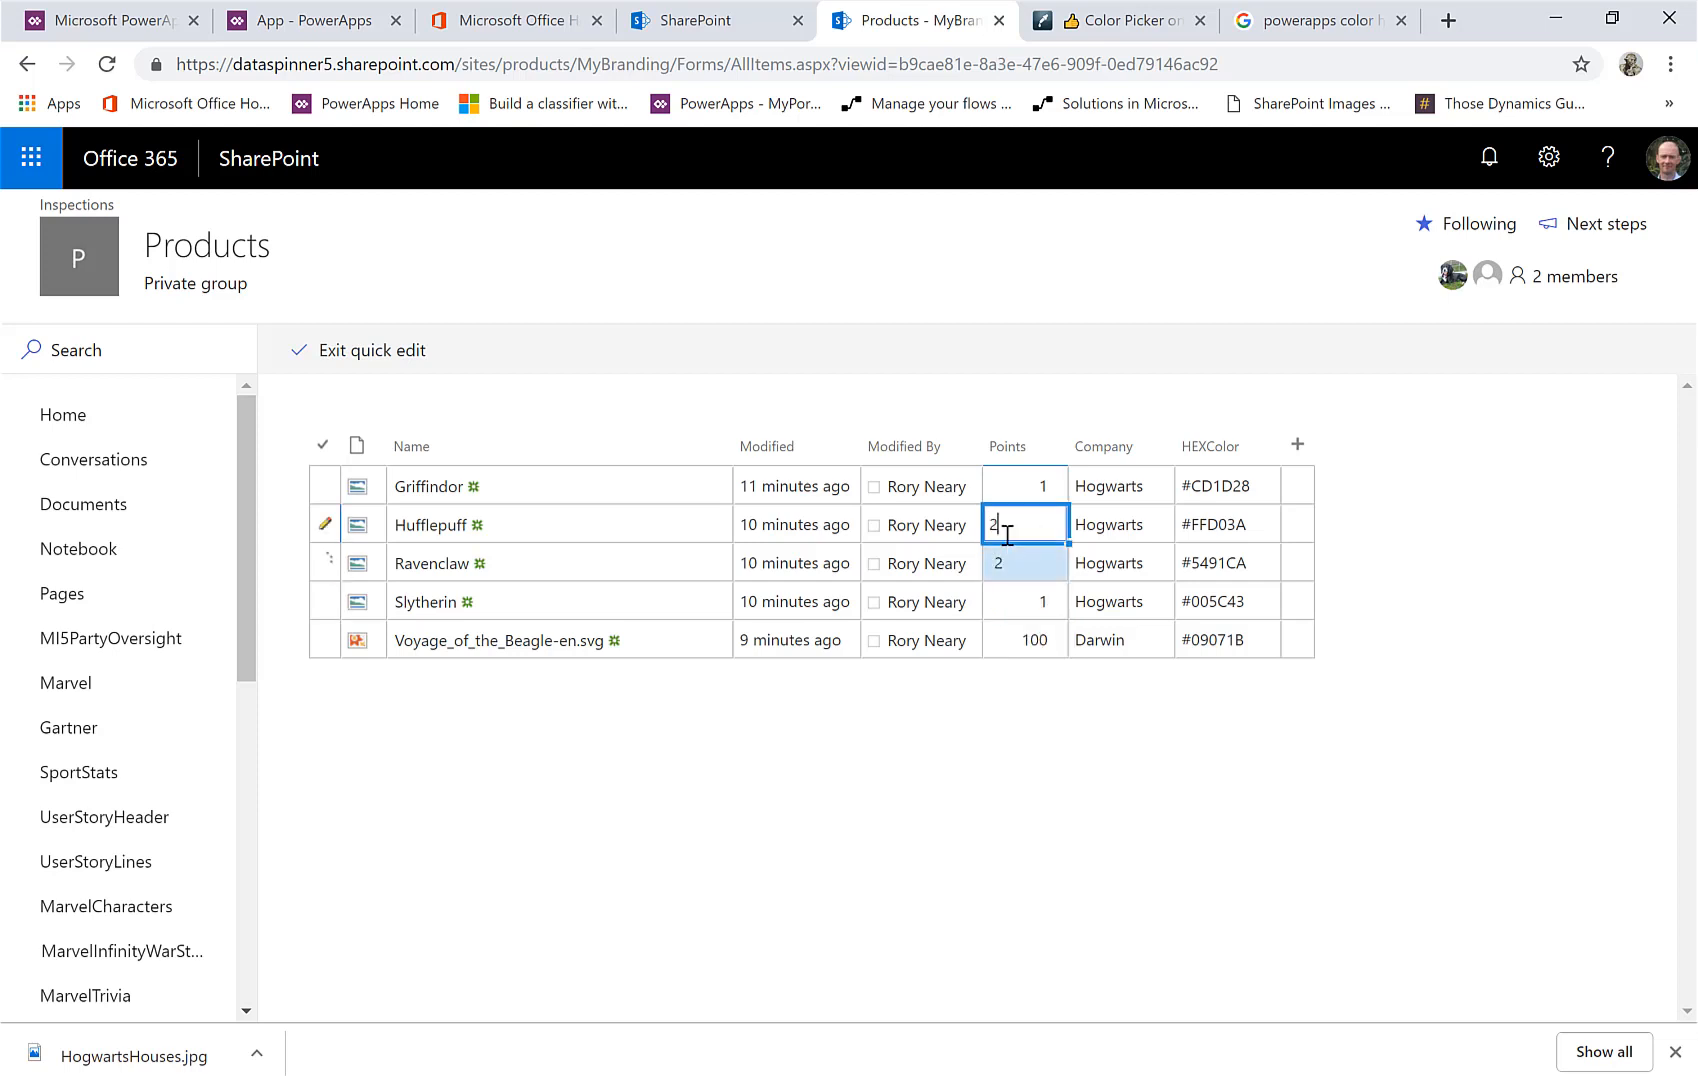
key(BackSpace)
text(3)
Set Griffindor's Points value to 4 and commit the edit to the library
click(1010, 485)
click(1010, 483)
key(BackSpace)
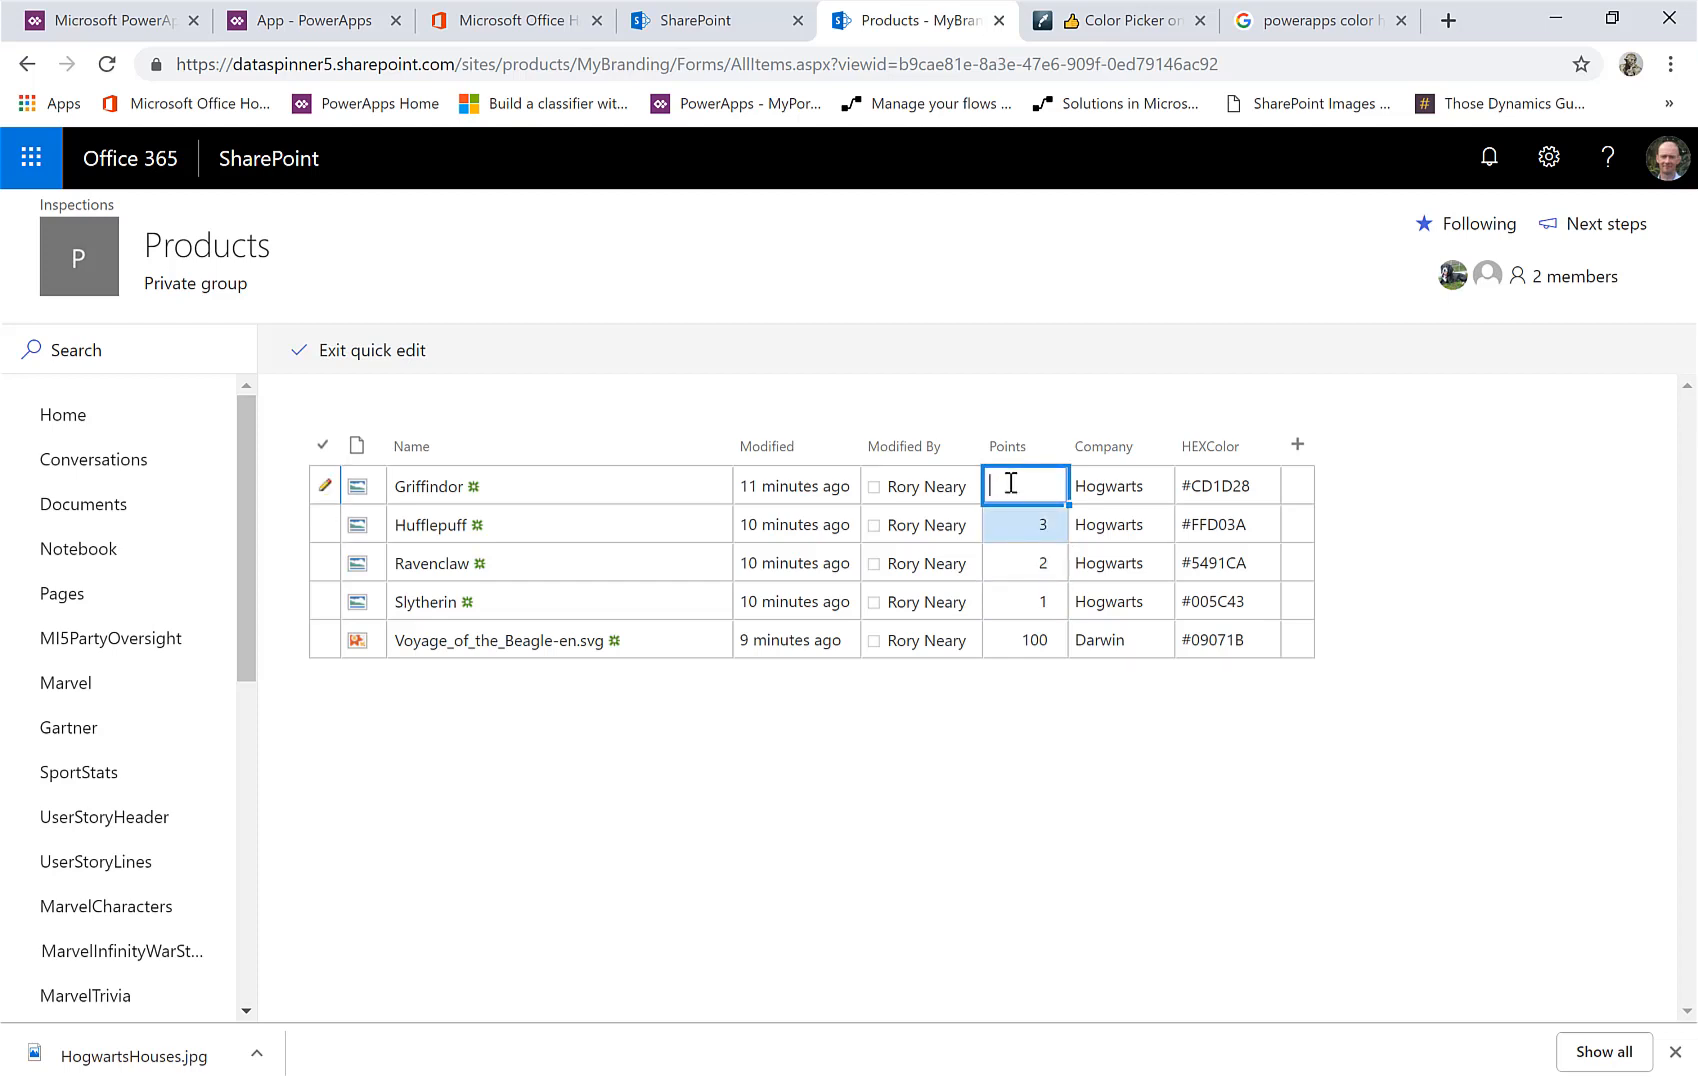
text(4)
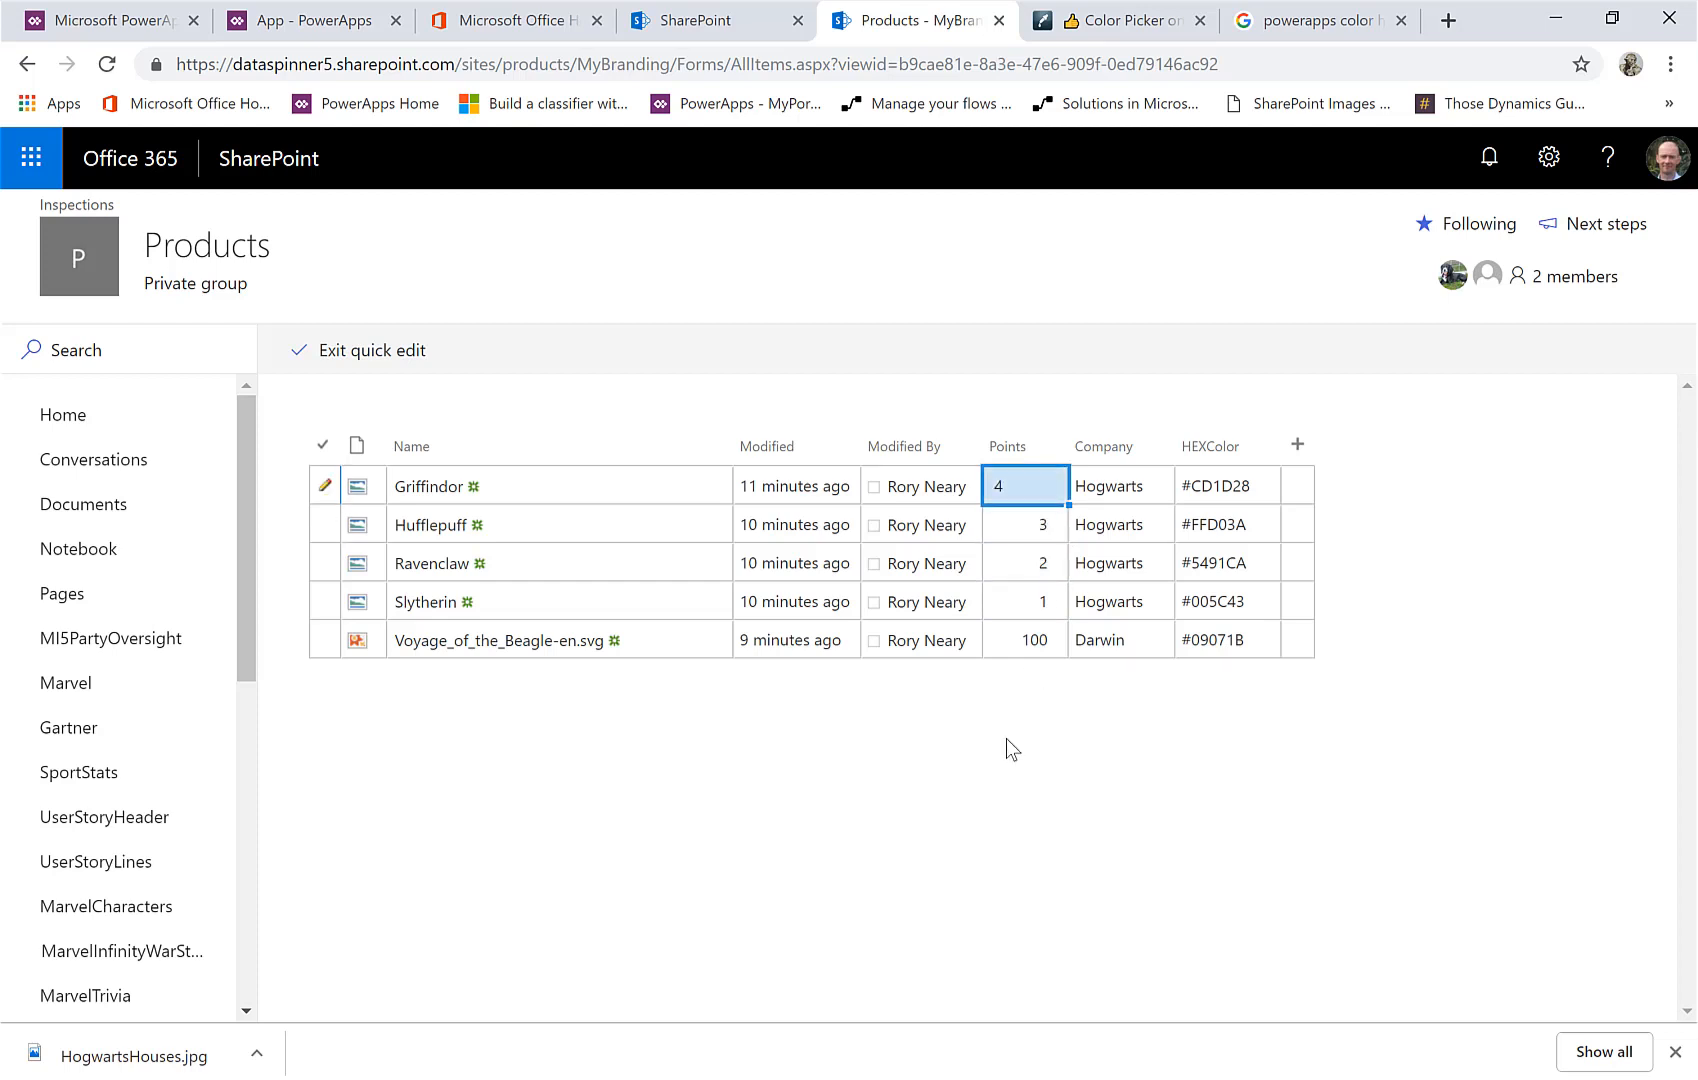
click(1015, 549)
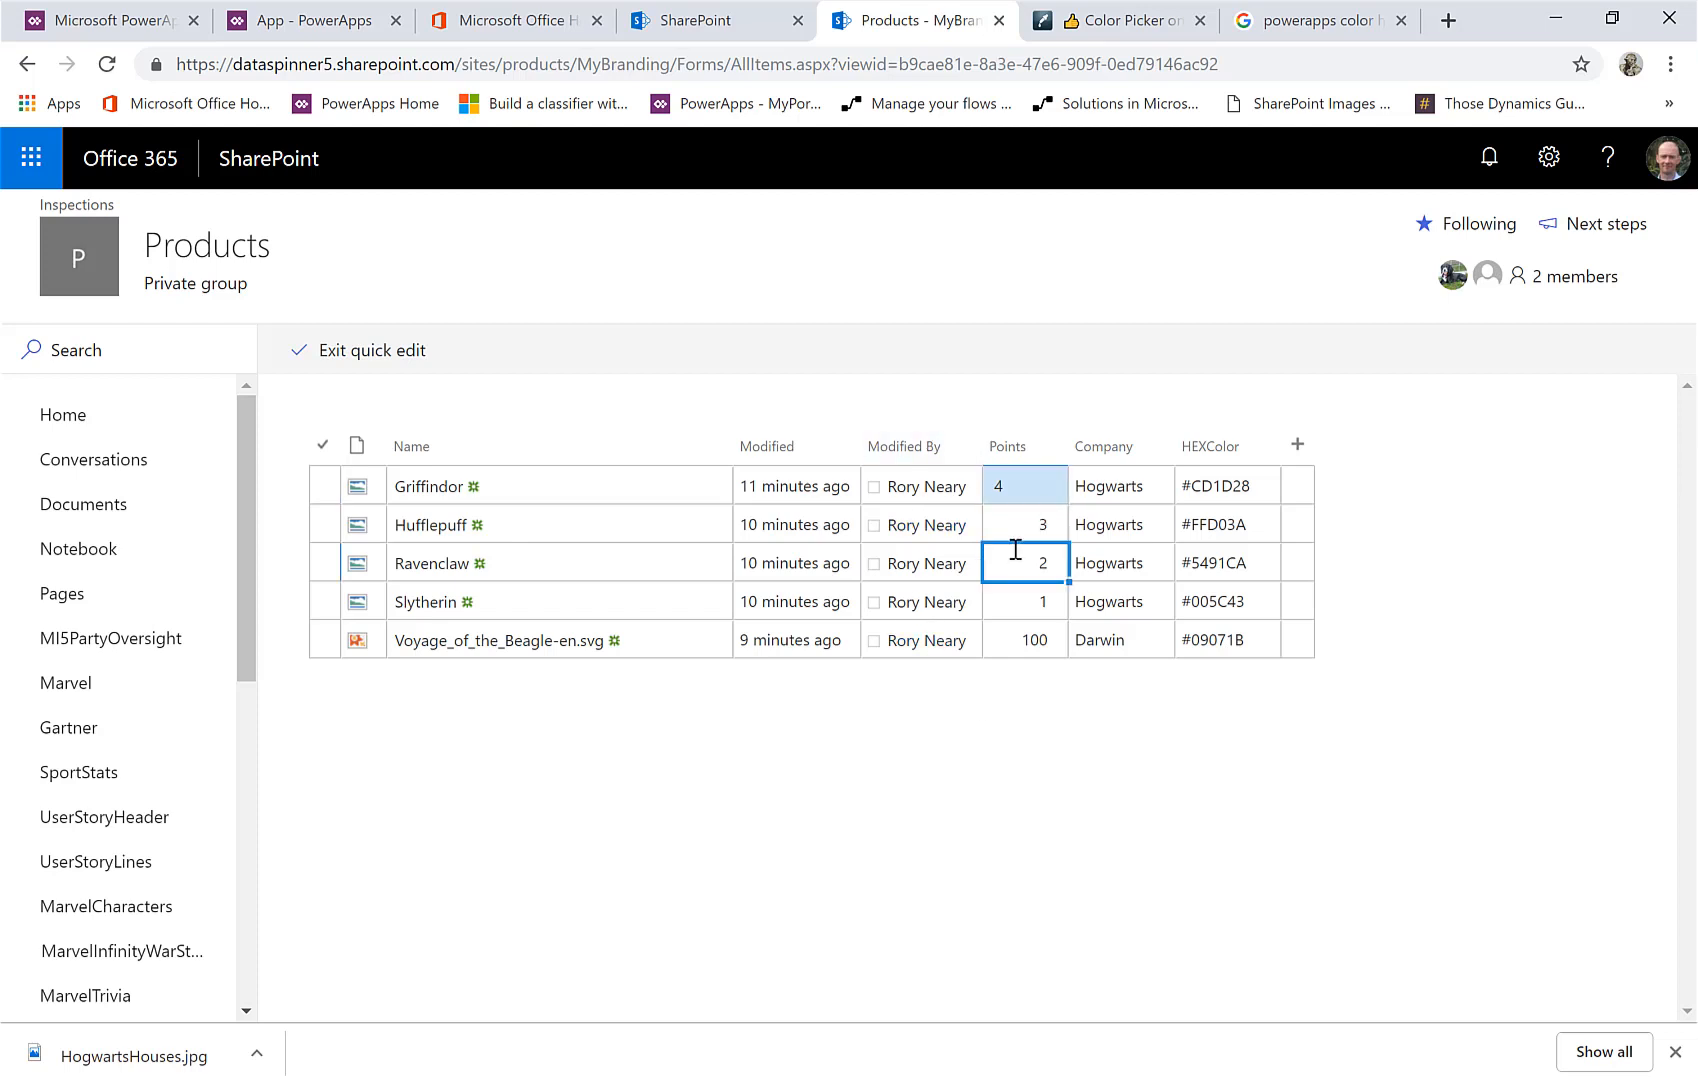
click(1013, 526)
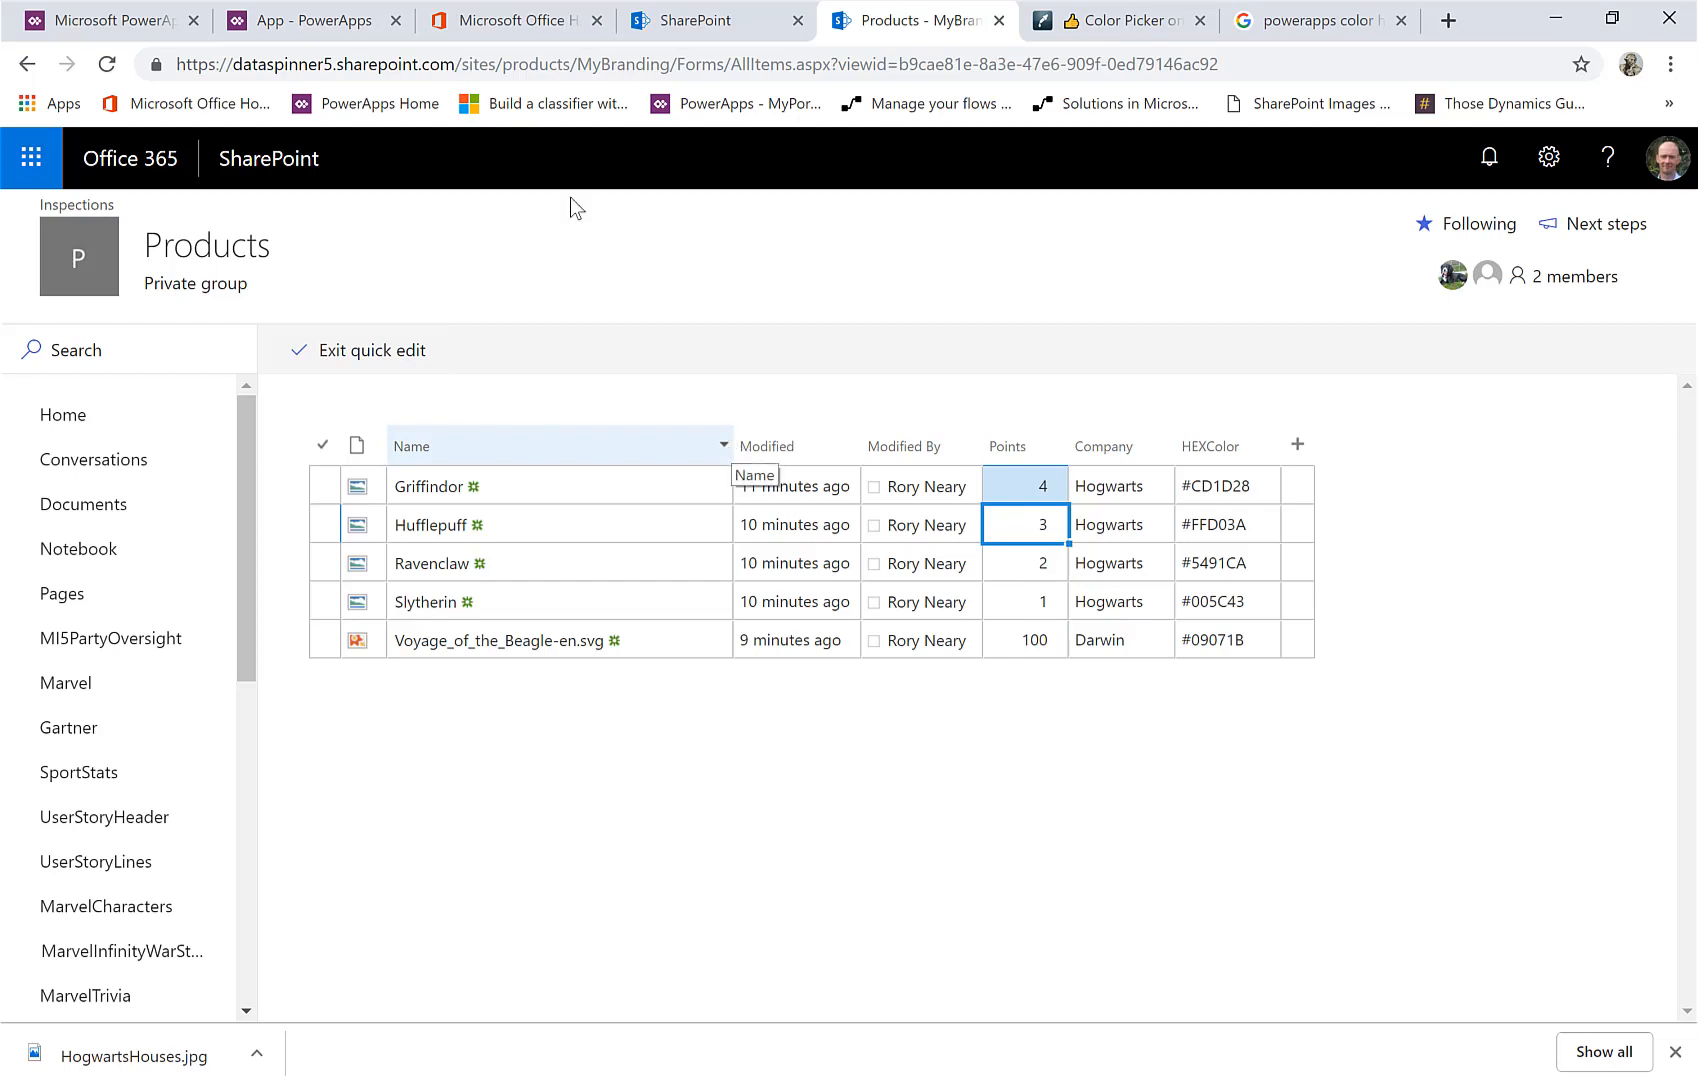
Return to the PowerApps app and refresh its MyBranding data source
click(330, 26)
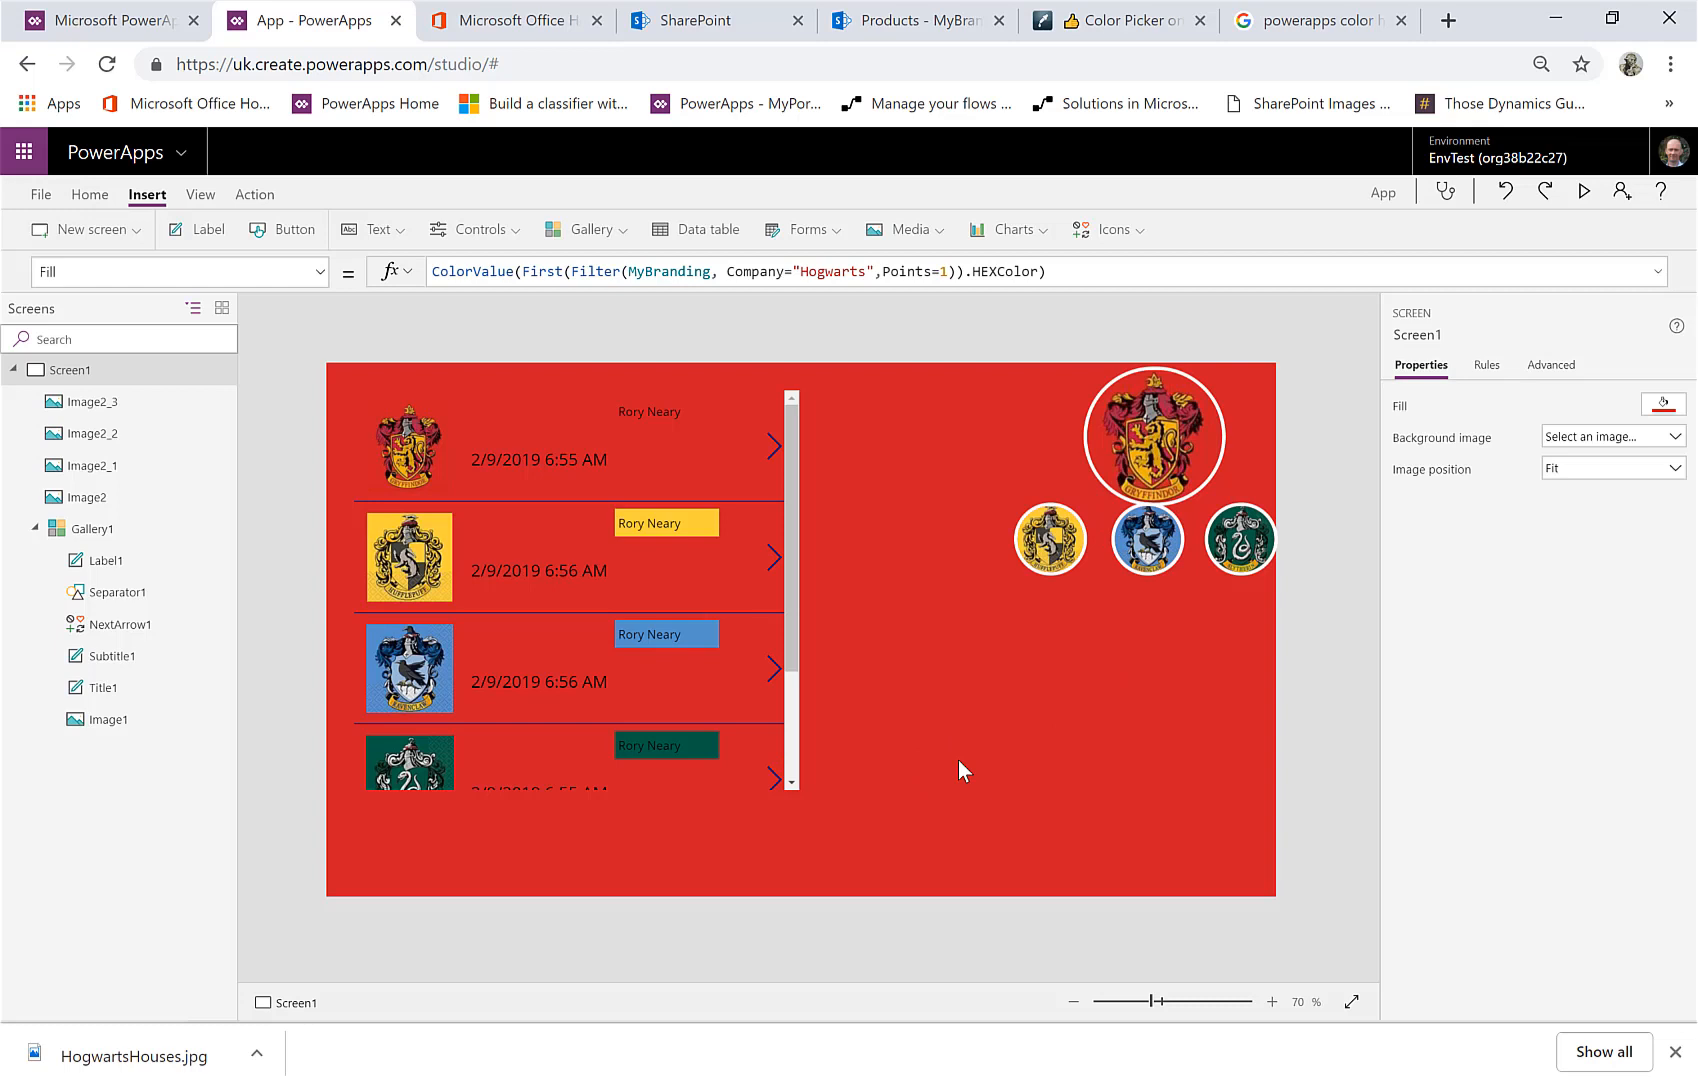
click(199, 194)
click(118, 235)
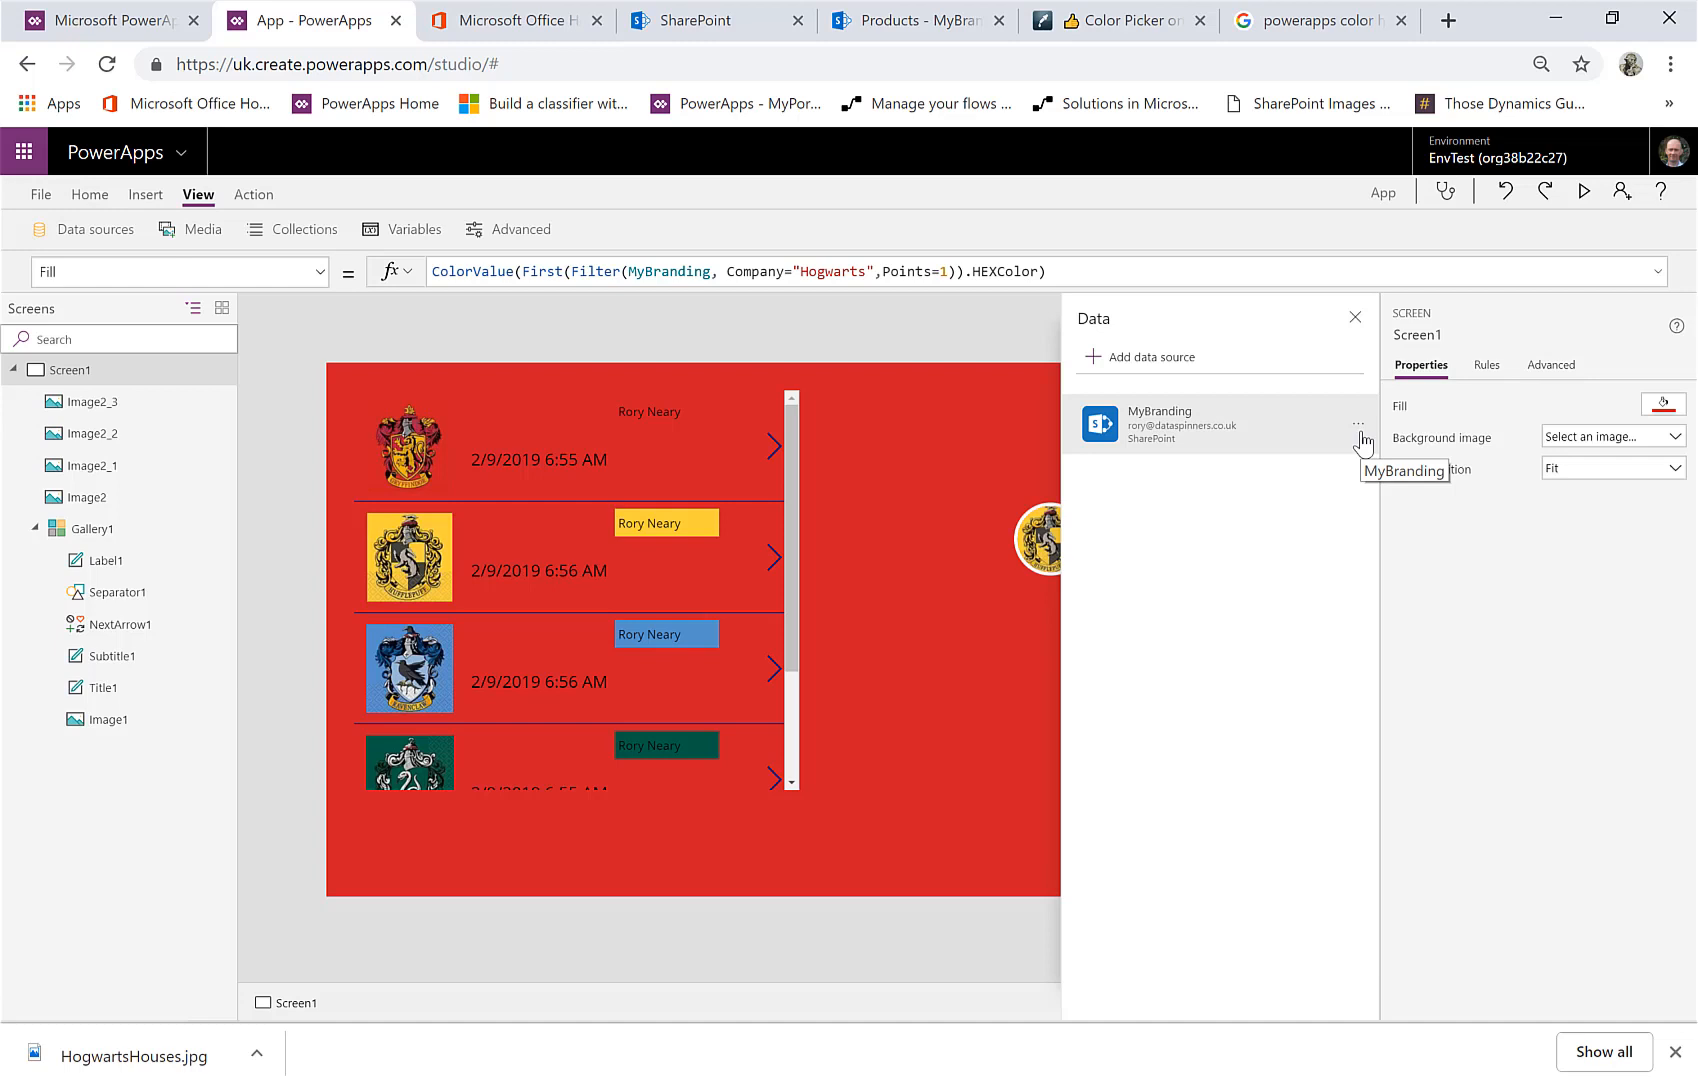
click(1359, 430)
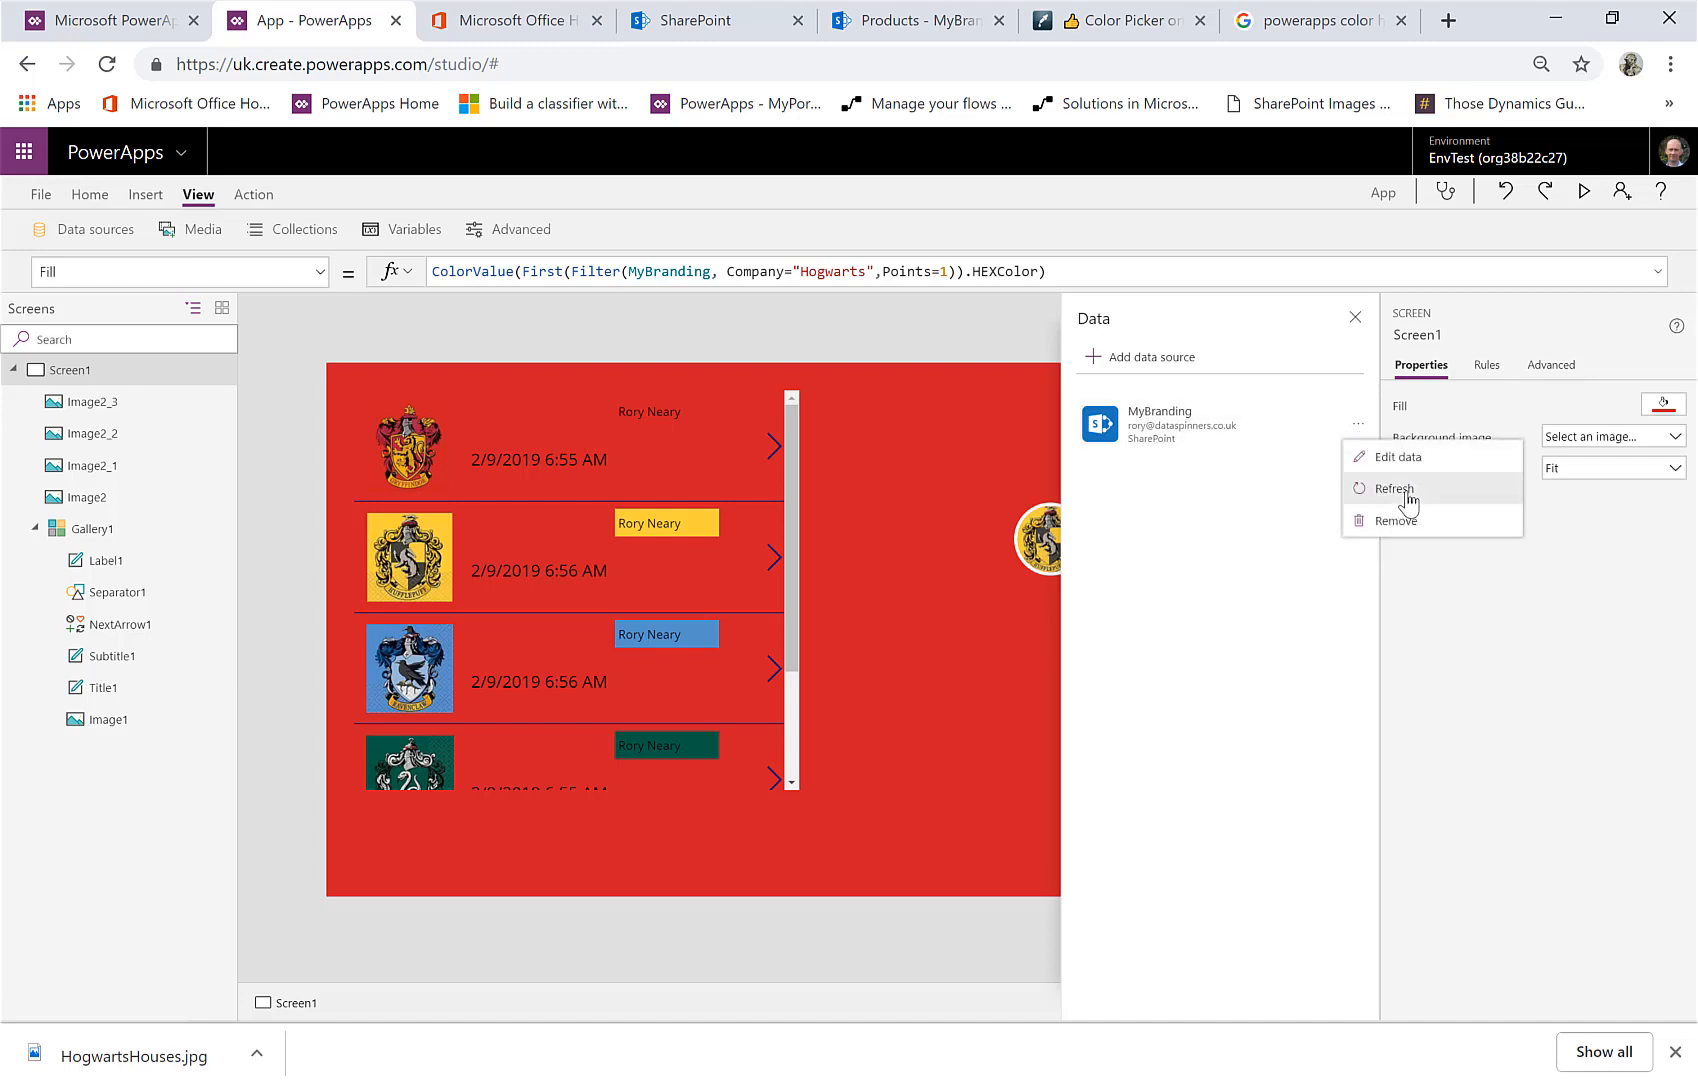
click(1394, 488)
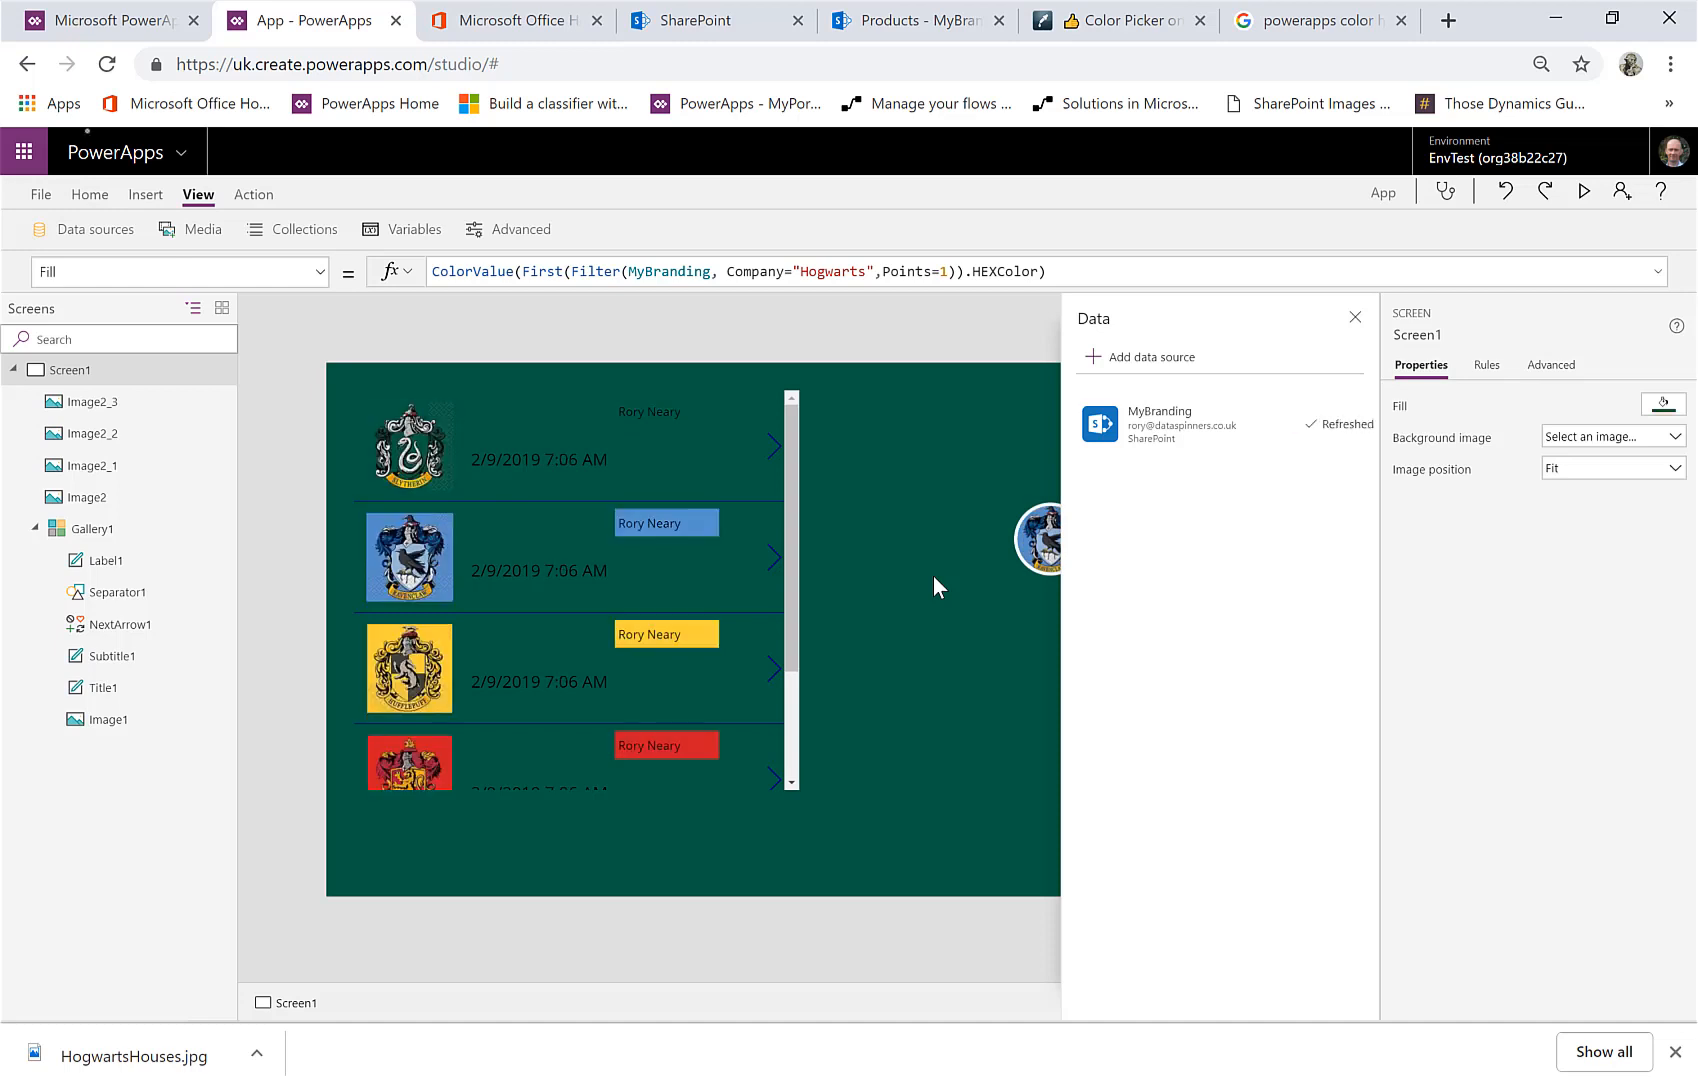
click(1355, 318)
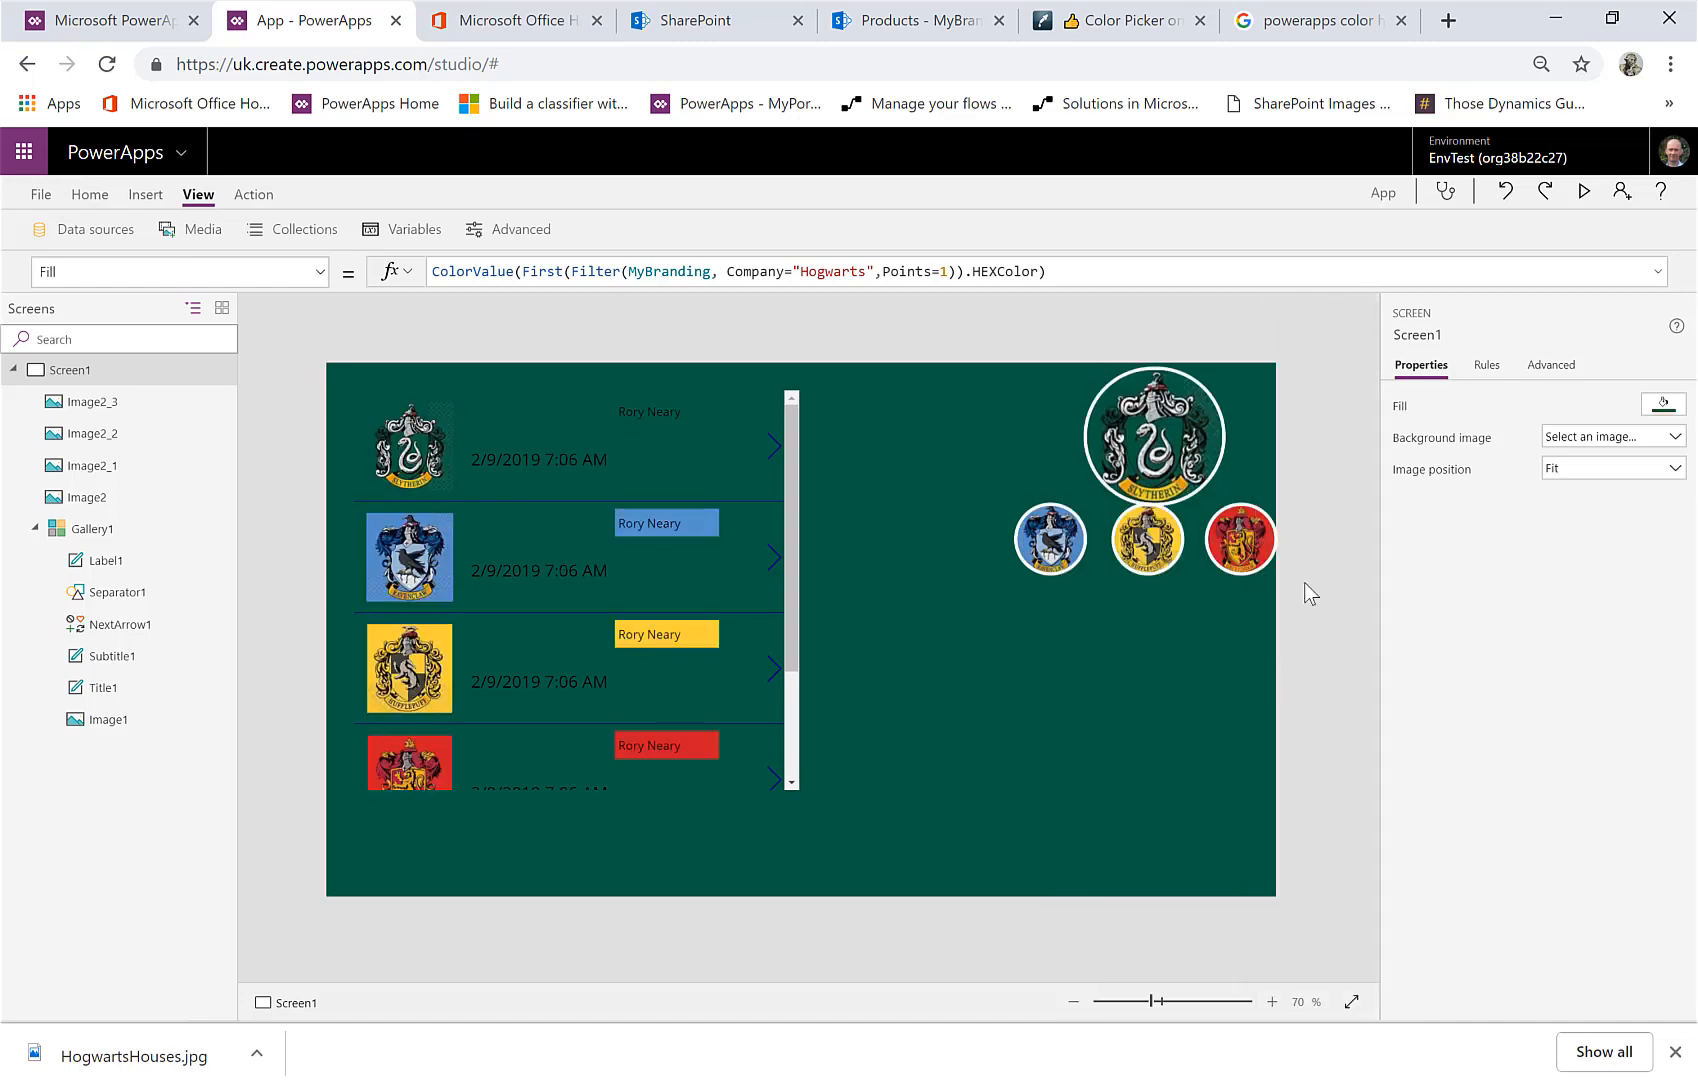